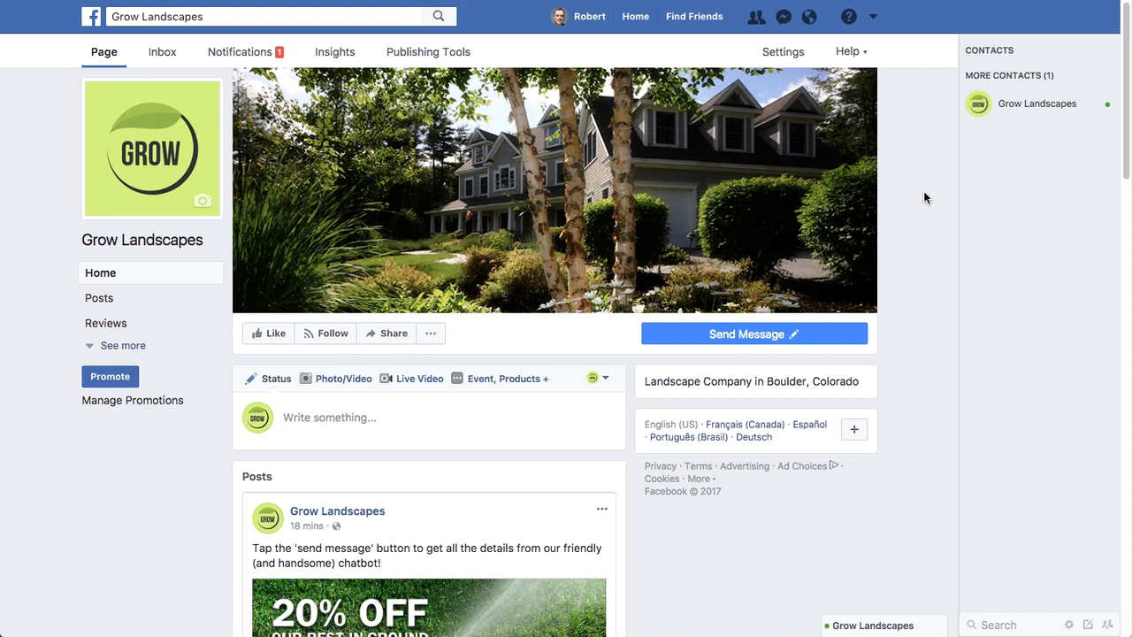
- Open the Grow Landscapes page's messaging settings and go to the Response Assistant options
scroll(924, 197, down, 3)
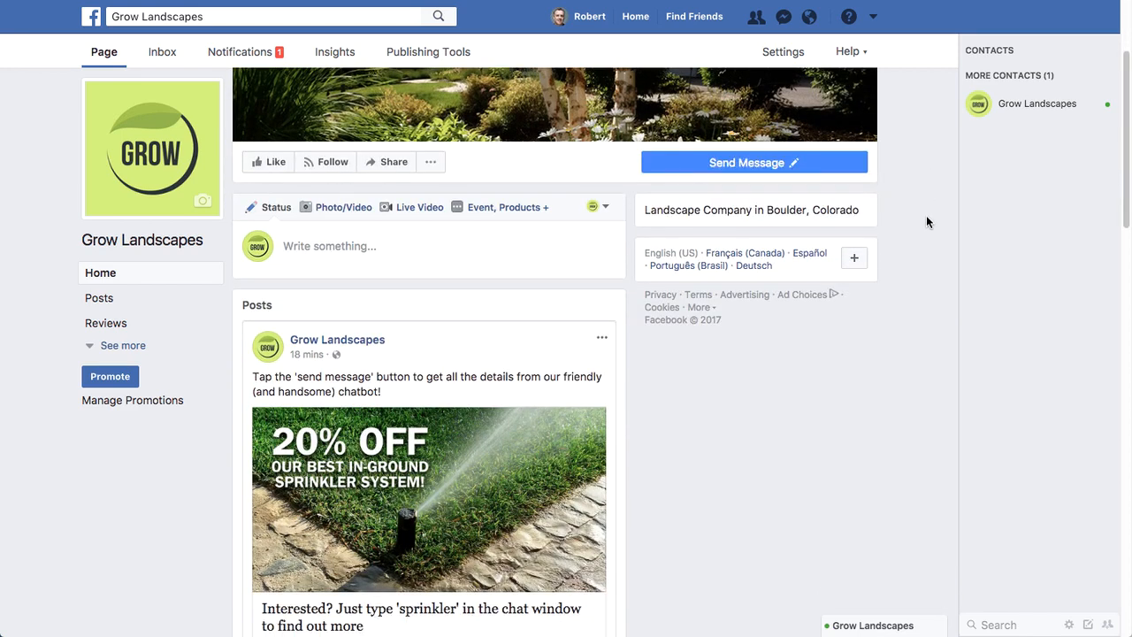
scroll(927, 221, down, 1)
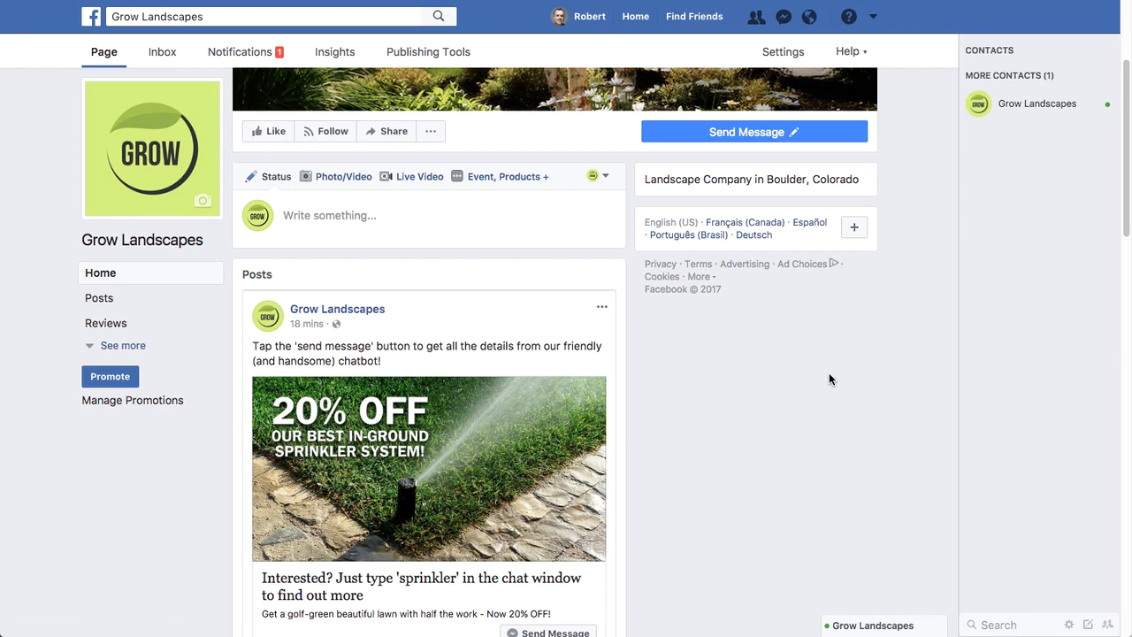
scroll(829, 379, down, 3)
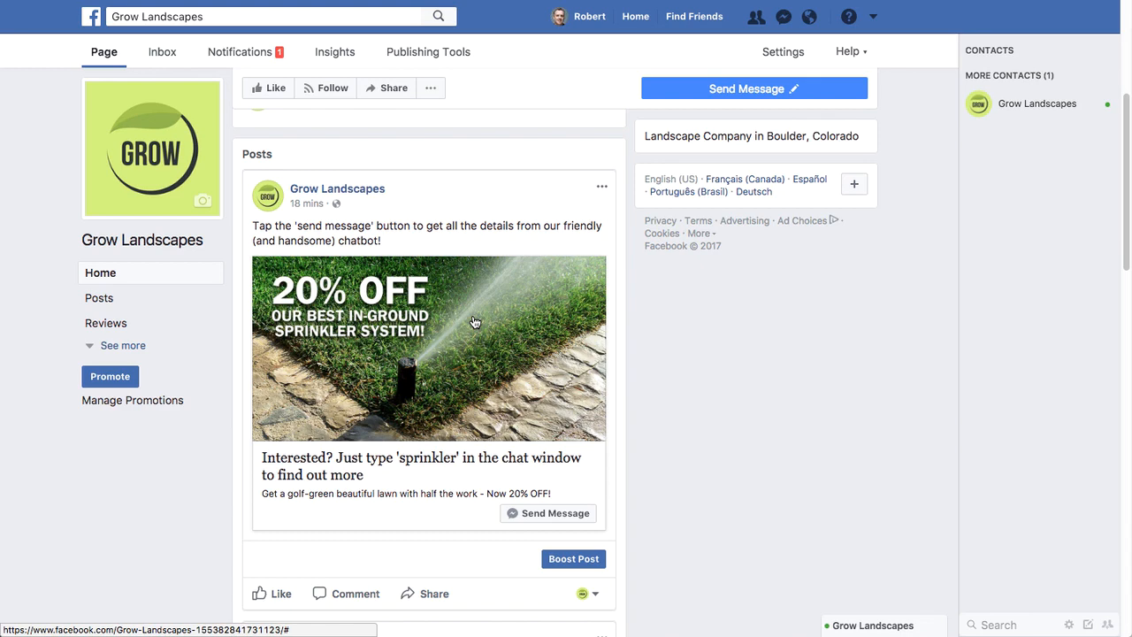
scroll(814, 339, up, 4)
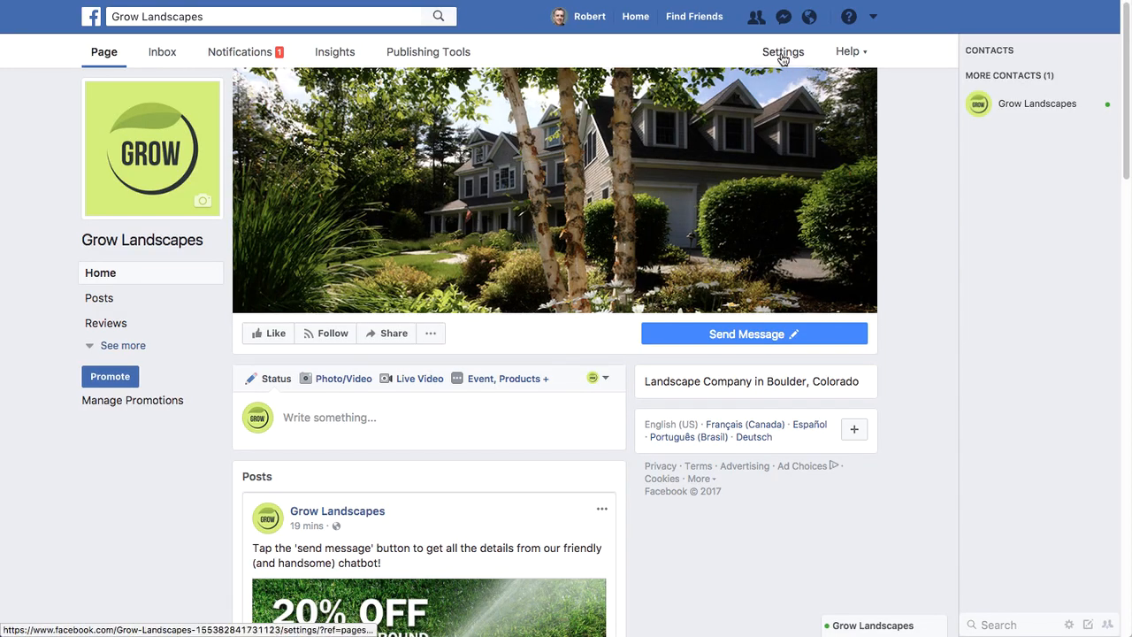
click(782, 55)
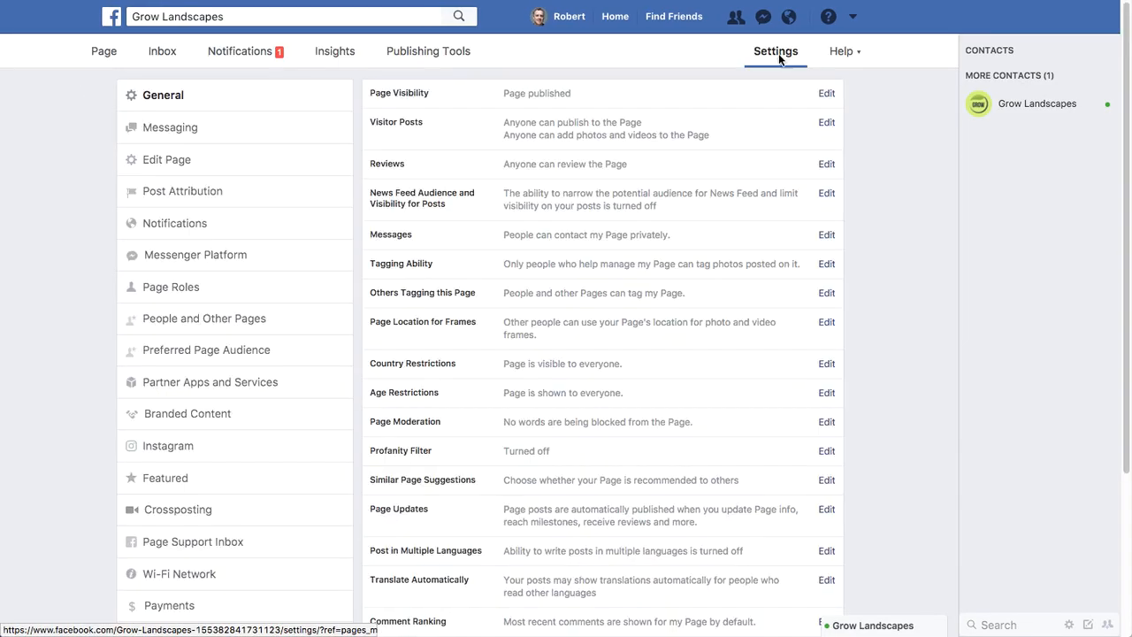
click(174, 138)
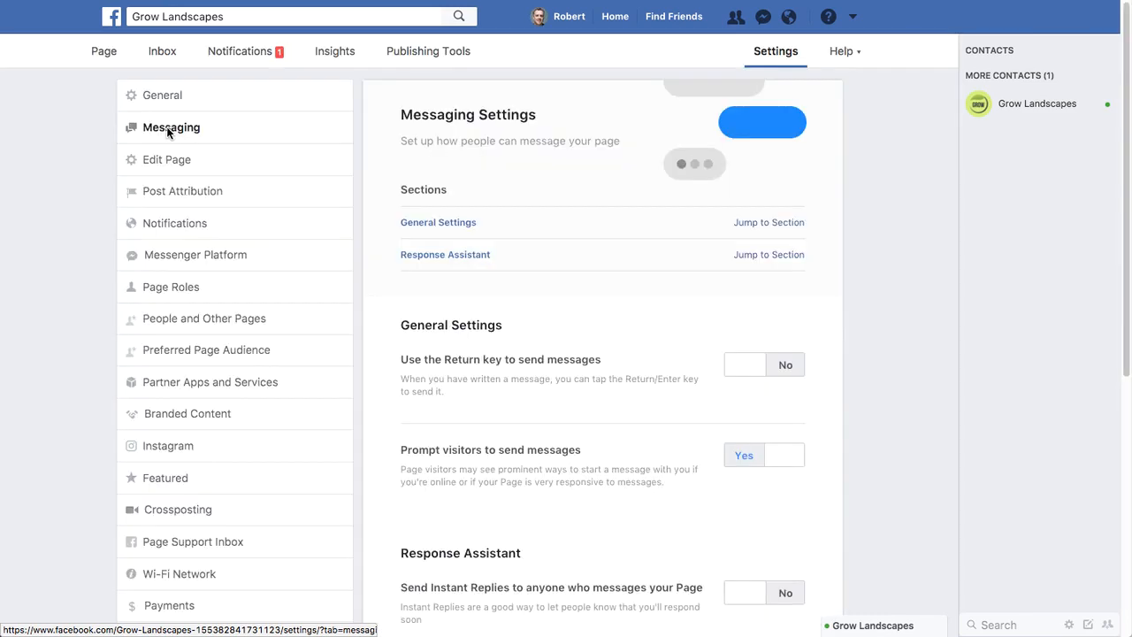
scroll(891, 464, down, 10)
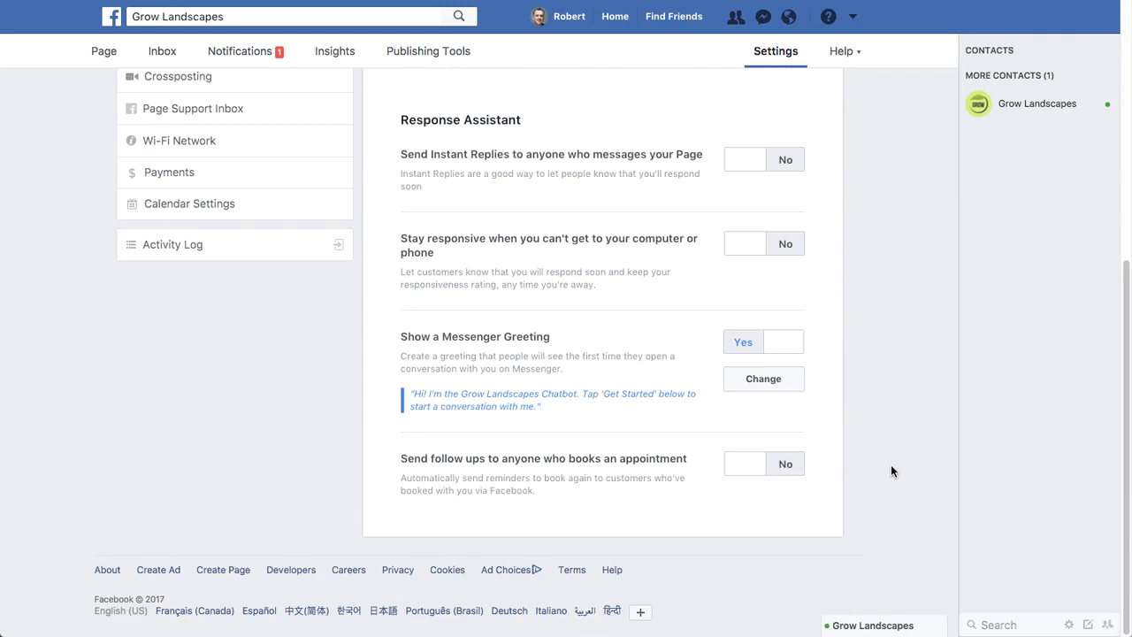
- Switch the page's Messenger greeting off and back on
drag(548, 407, 414, 337)
click(598, 331)
click(752, 348)
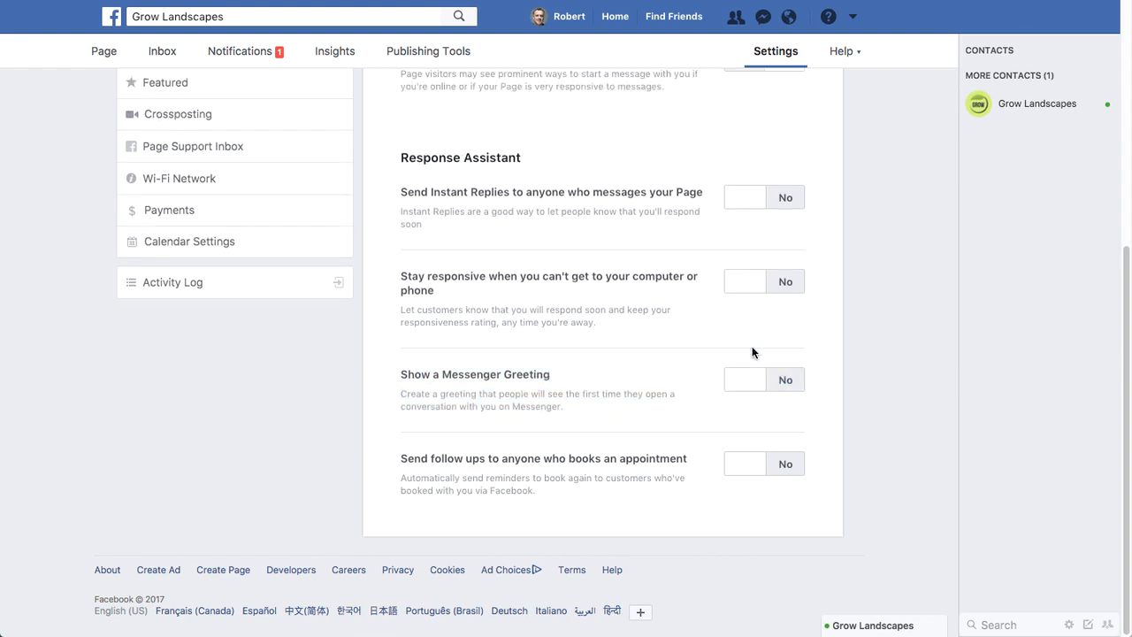
click(788, 383)
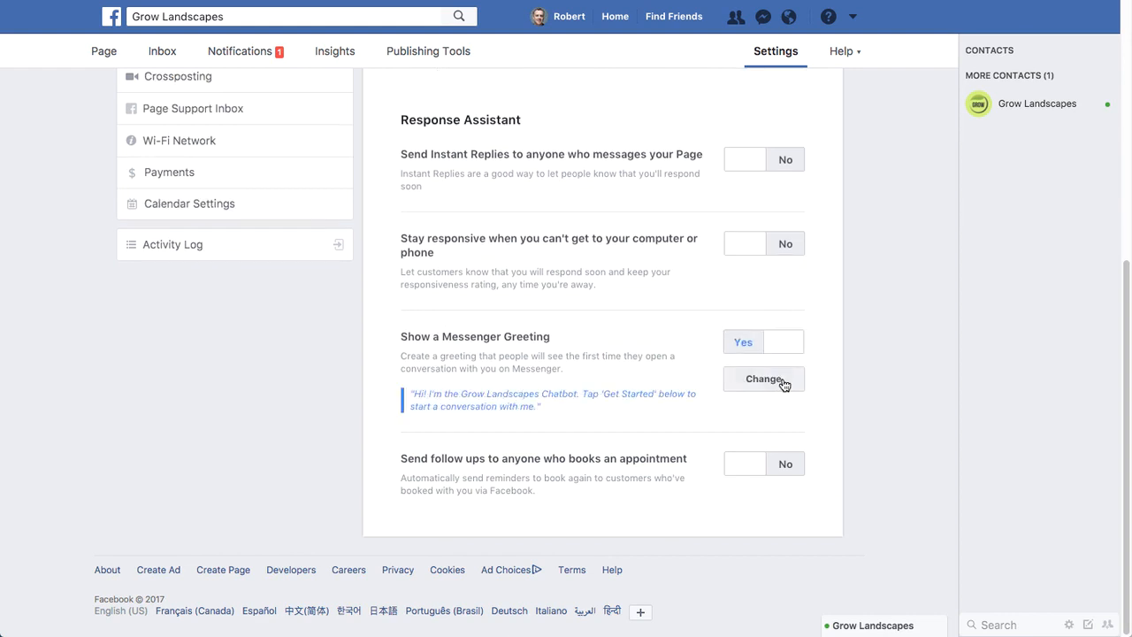
- Replace the Messenger greeting with "Hi! I'm the chatbot for Grow Landscapes - click the 'Get Started' button below to start chatting with me..."
click(771, 380)
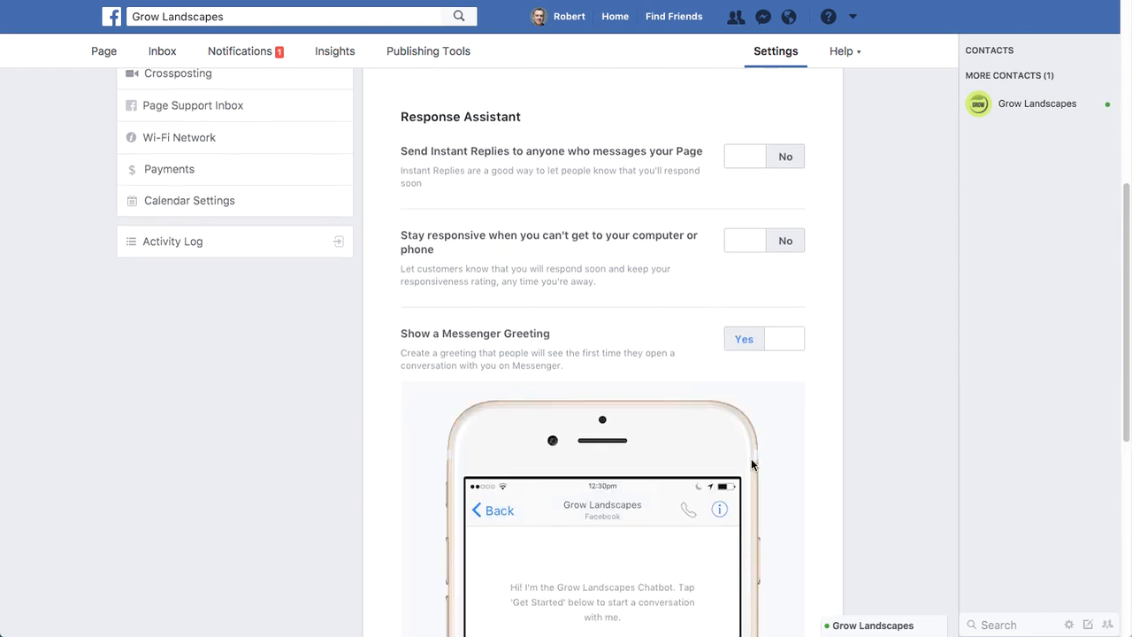
scroll(751, 458, down, 3)
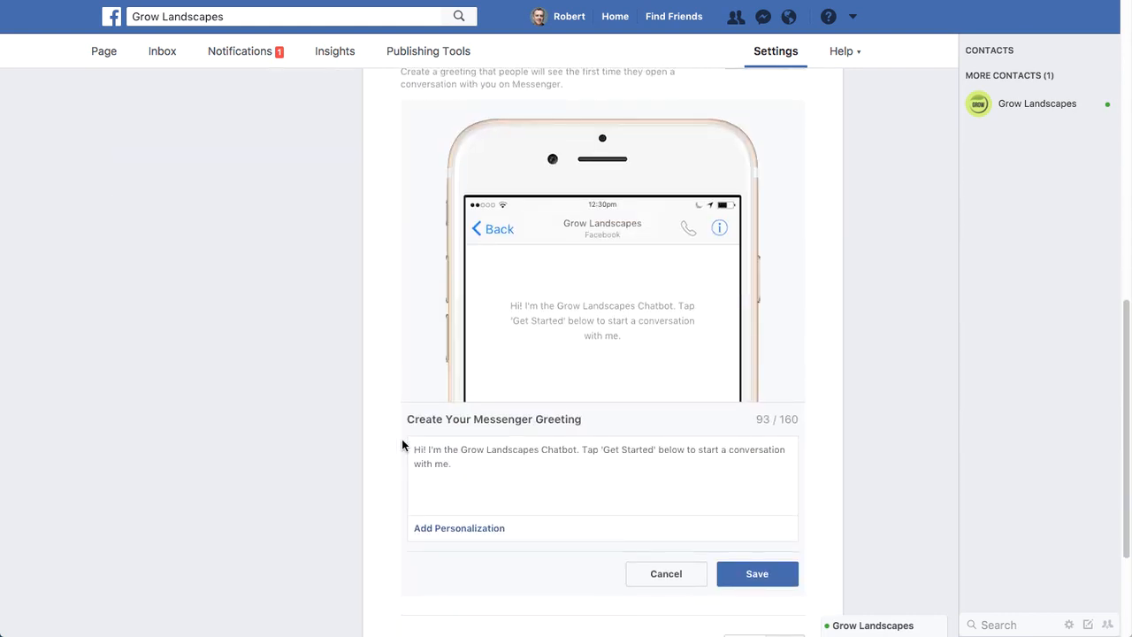
click(458, 461)
drag(429, 451, 516, 481)
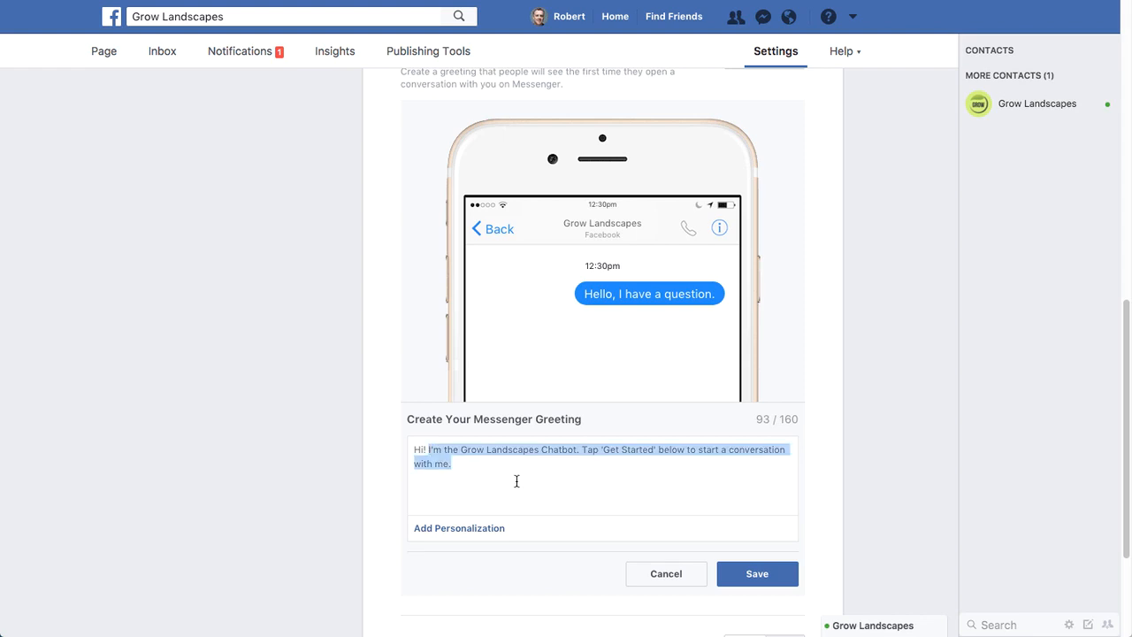
text(I)
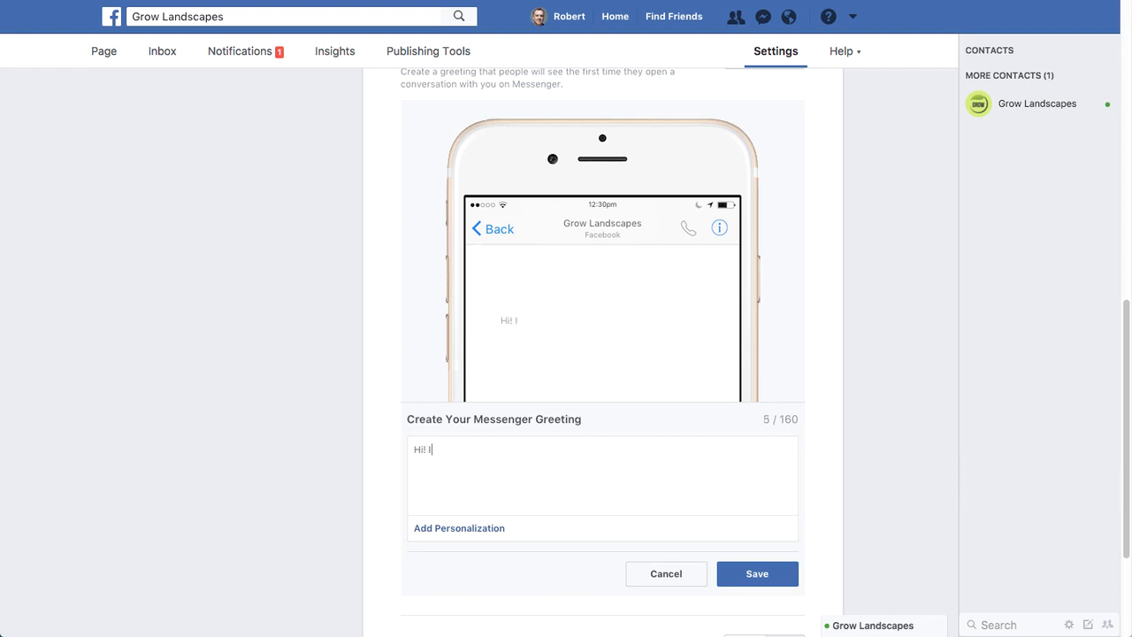
text('m the chatbot for Grow)
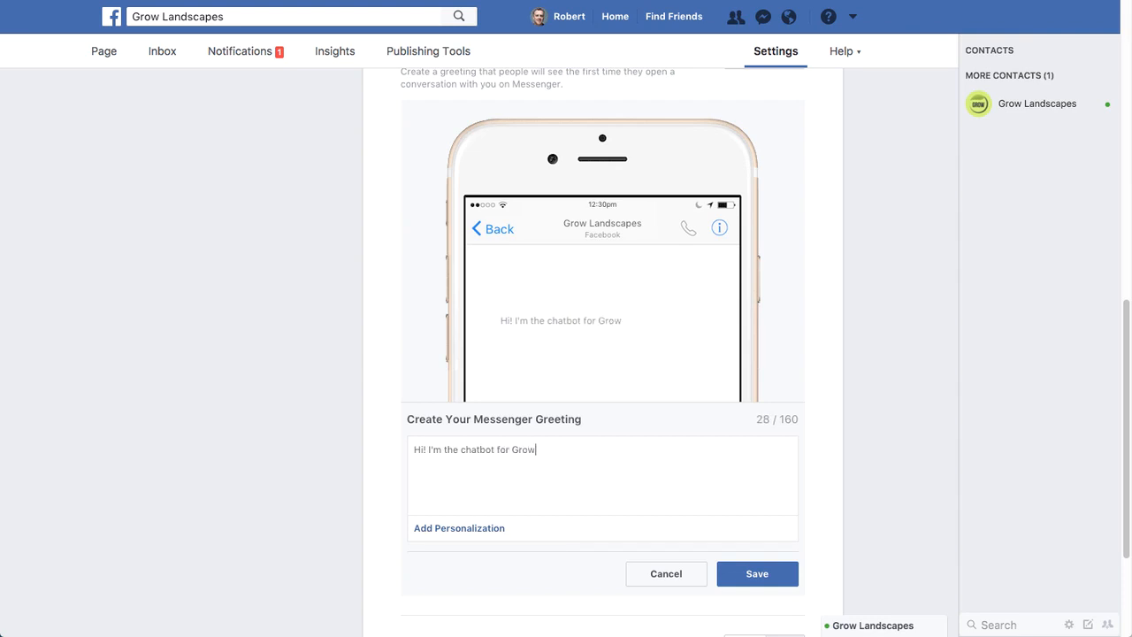
text( Landscapes - cl)
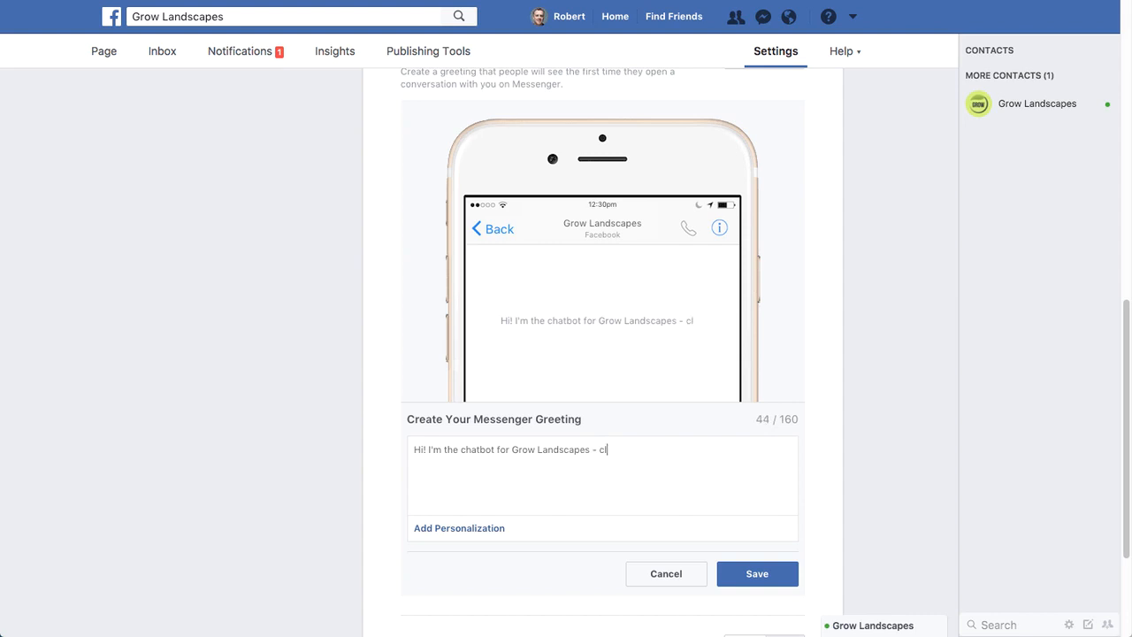
text(ick the 'G)
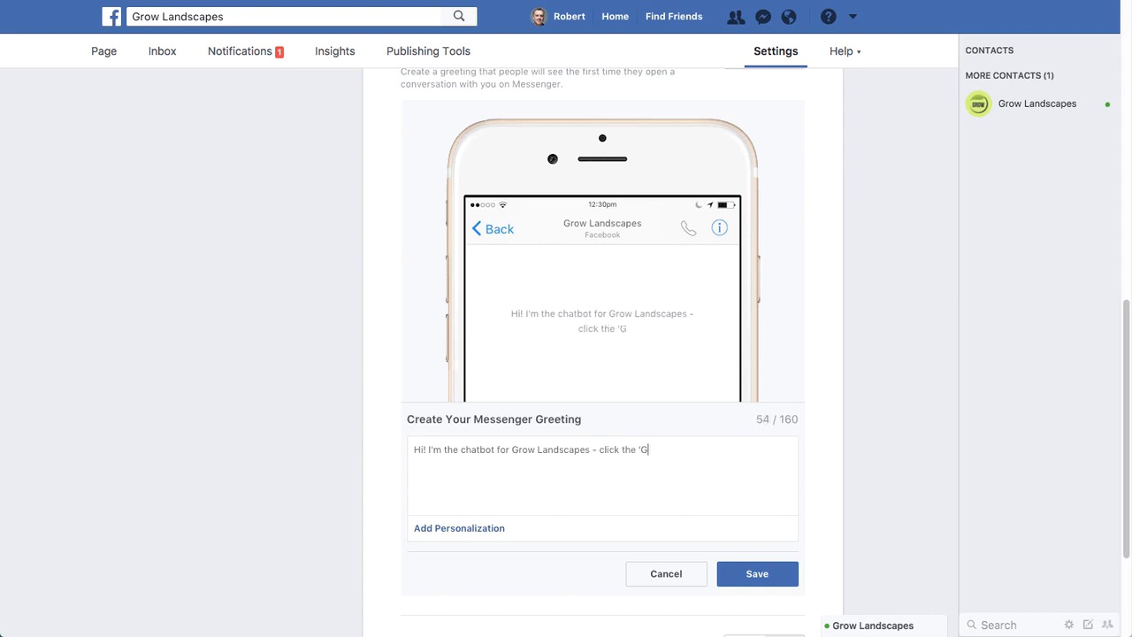
text(et Started' )
text(button be)
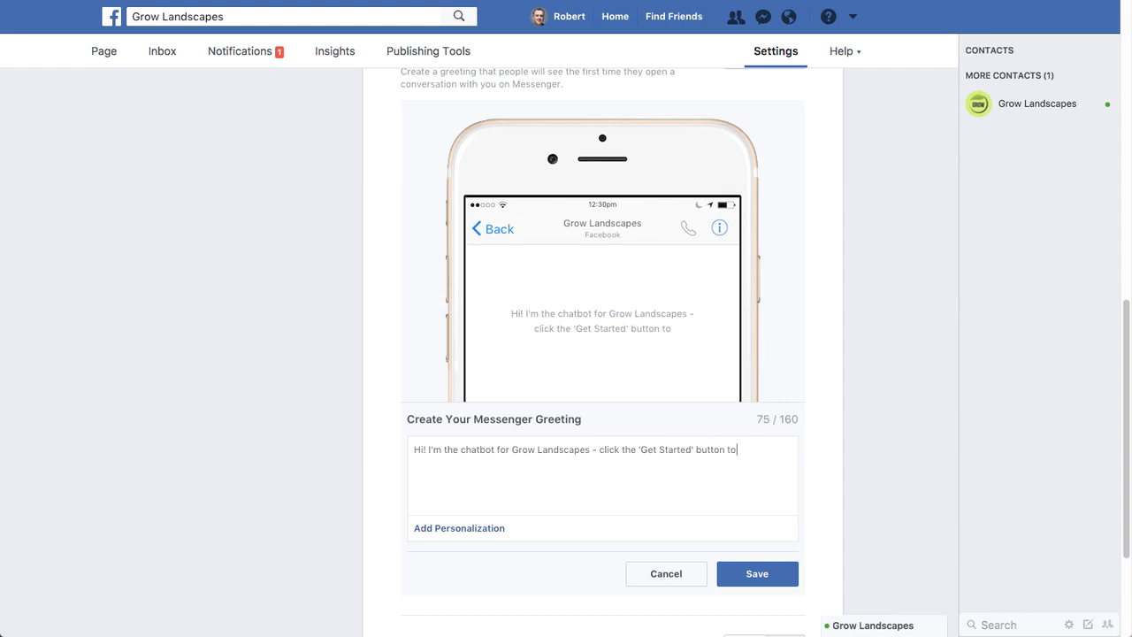
text(low to st)
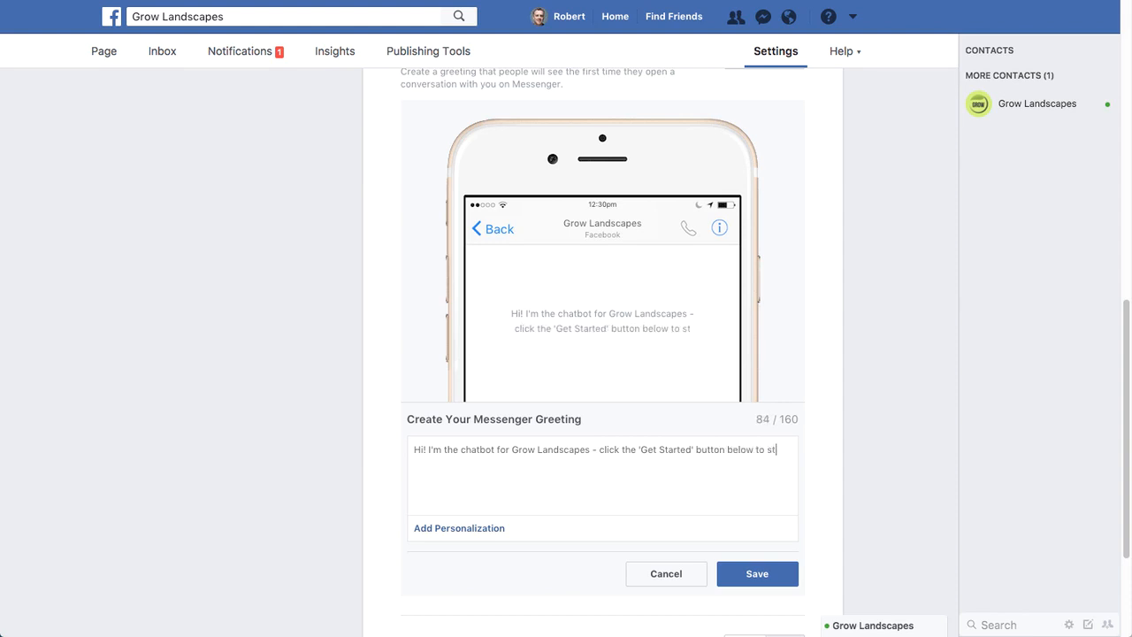
text(art chatting with)
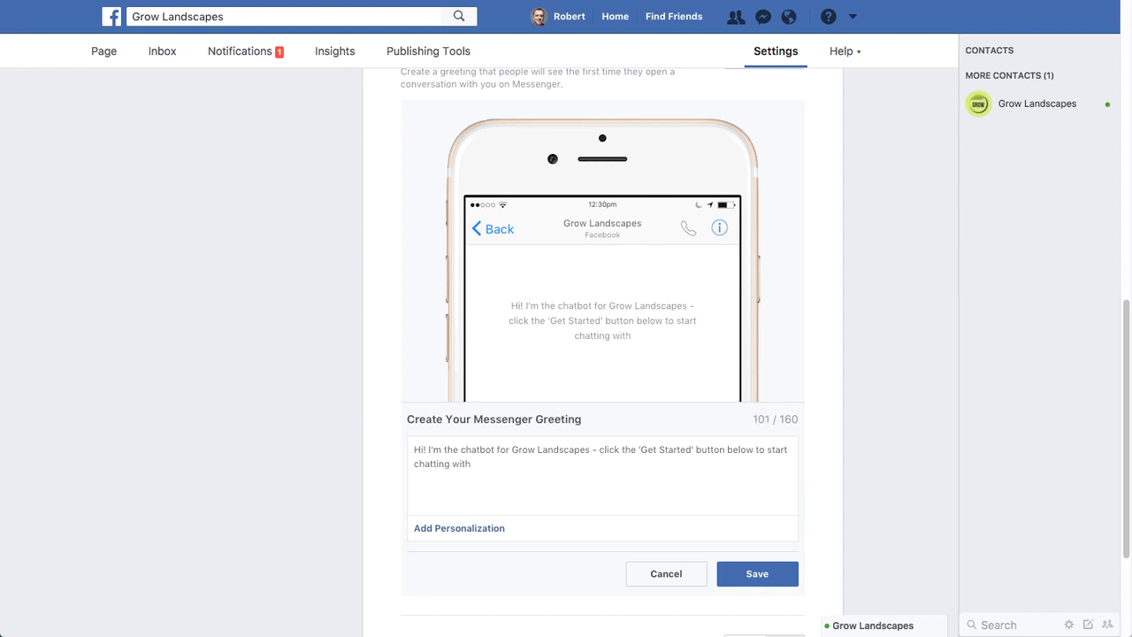
text( me...)
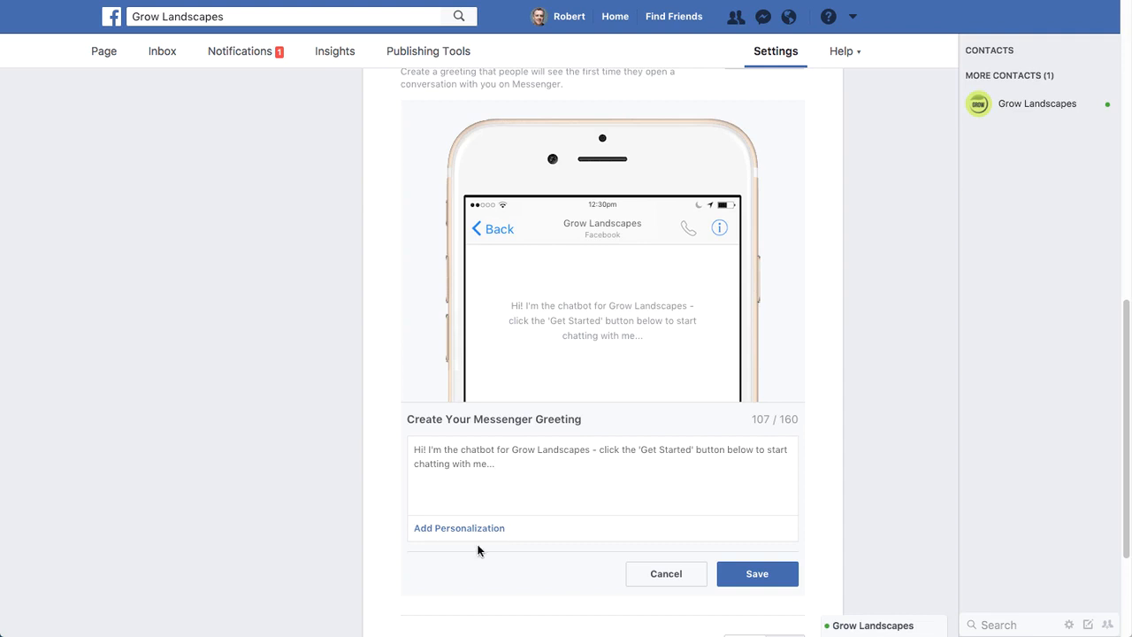
- Try the person's first name personalization after "Hi" in the greeting, and remove it along with the extra spaces
click(427, 450)
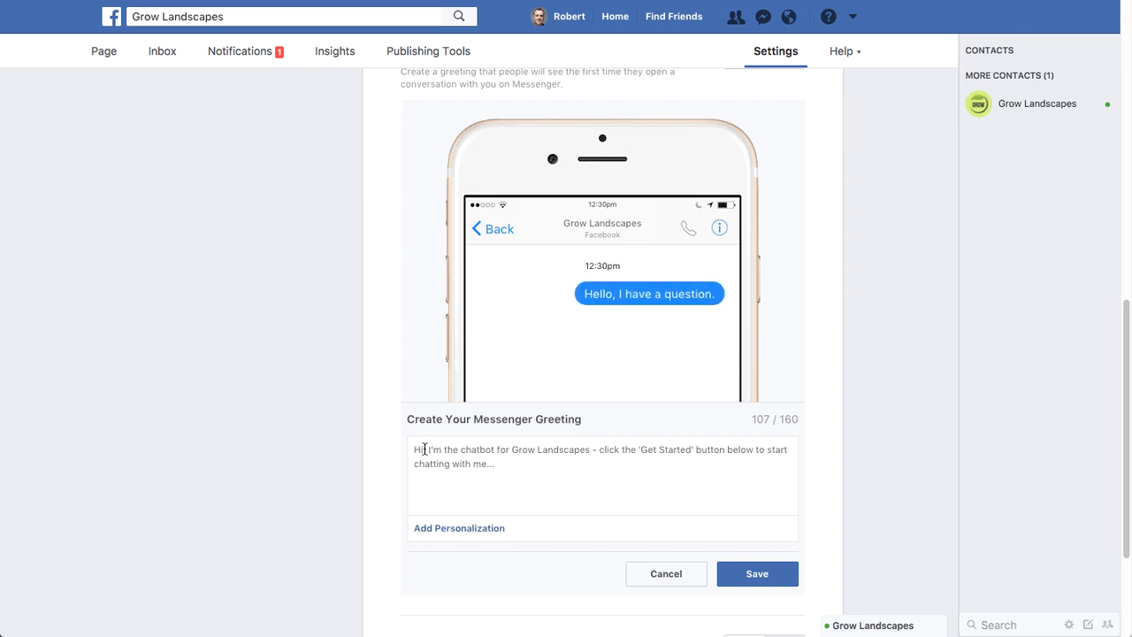
click(473, 529)
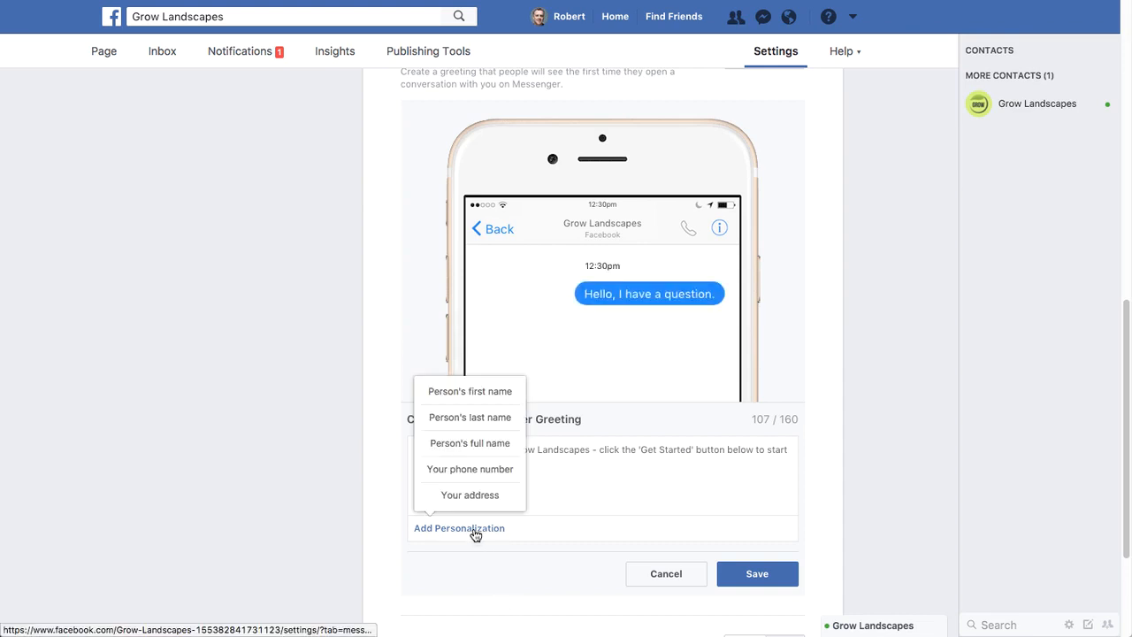
click(469, 392)
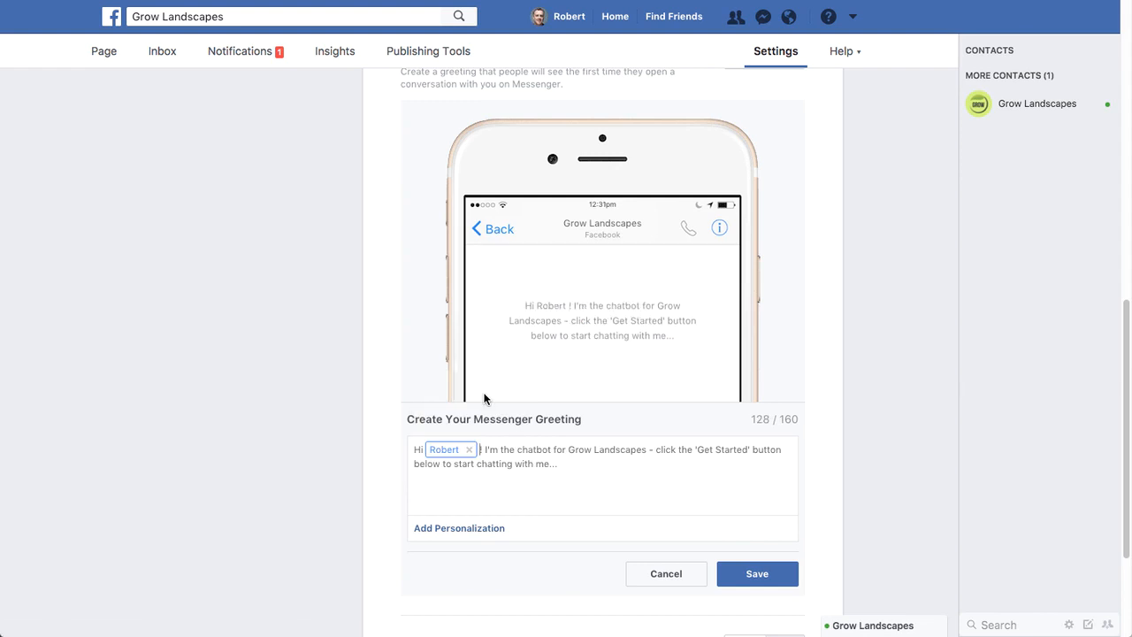
click(471, 450)
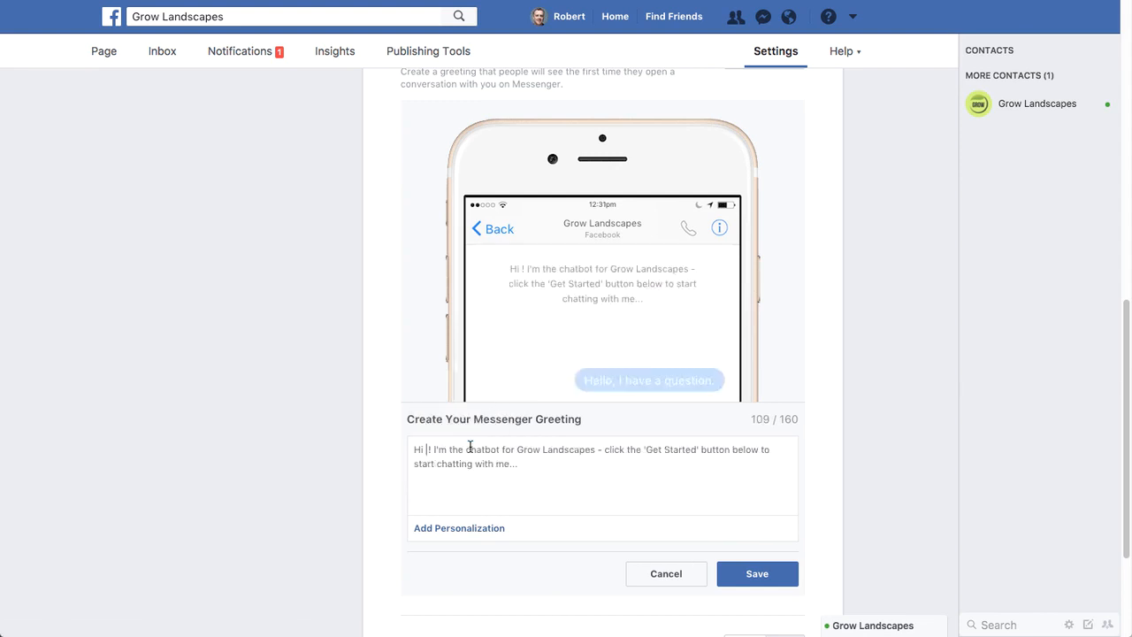
key(BackSpace)
key(BackSpace)
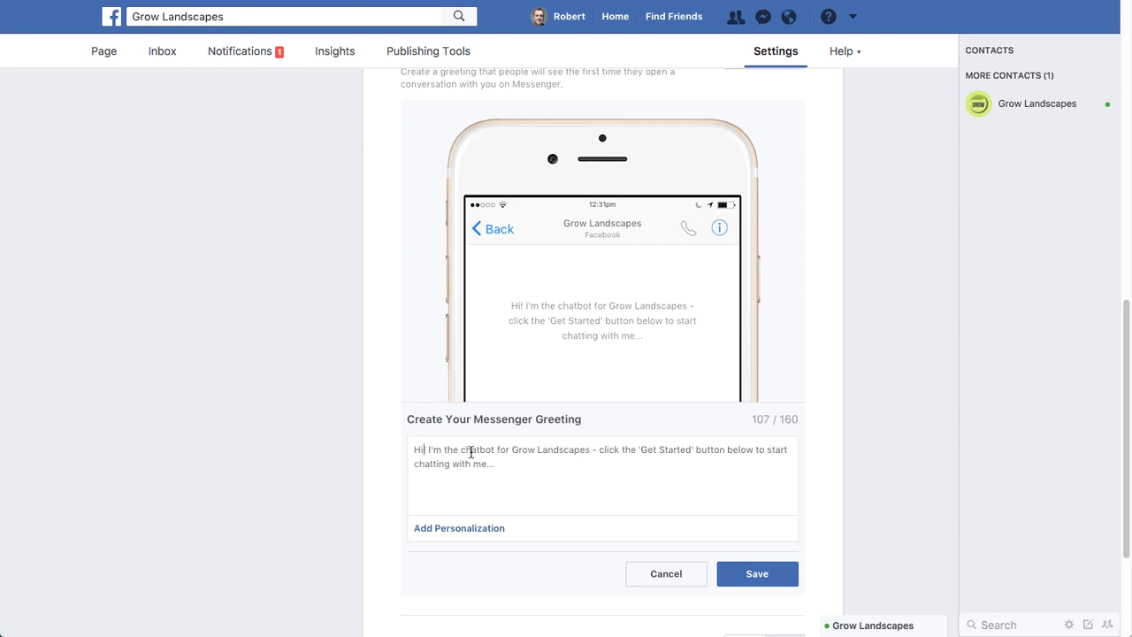
- Save the edited Messenger greeting
click(759, 575)
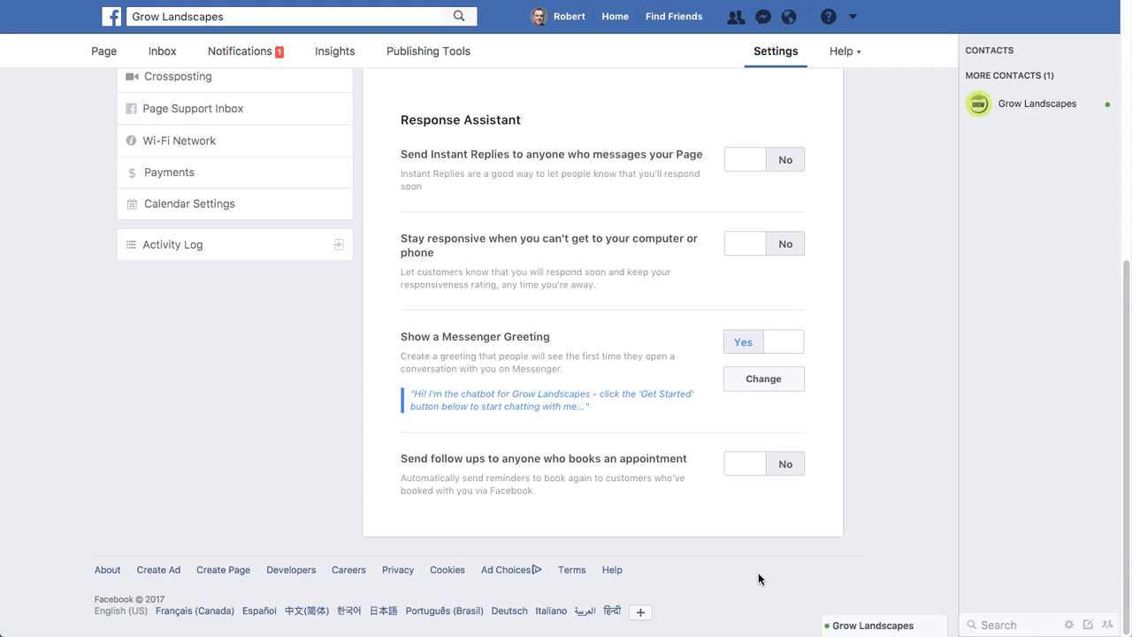
scroll(896, 488, up, 5)
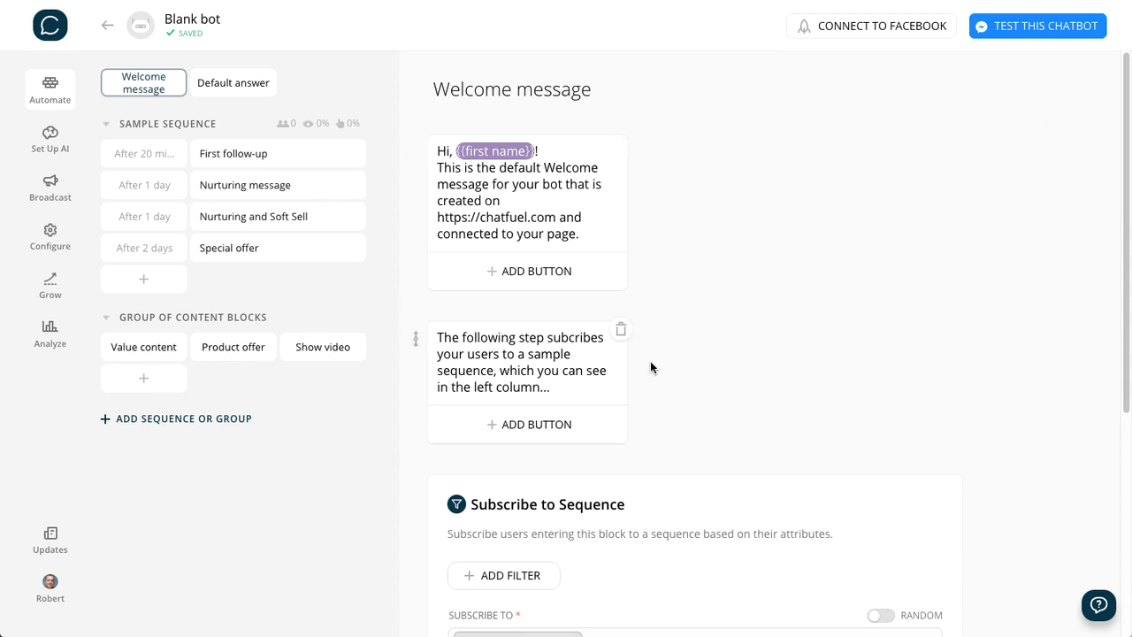
- In Chatfuel, return to the bot dashboard and rename the blank bot to "Grow Landscapes"
scroll(665, 356, down, 4)
scroll(667, 359, up, 4)
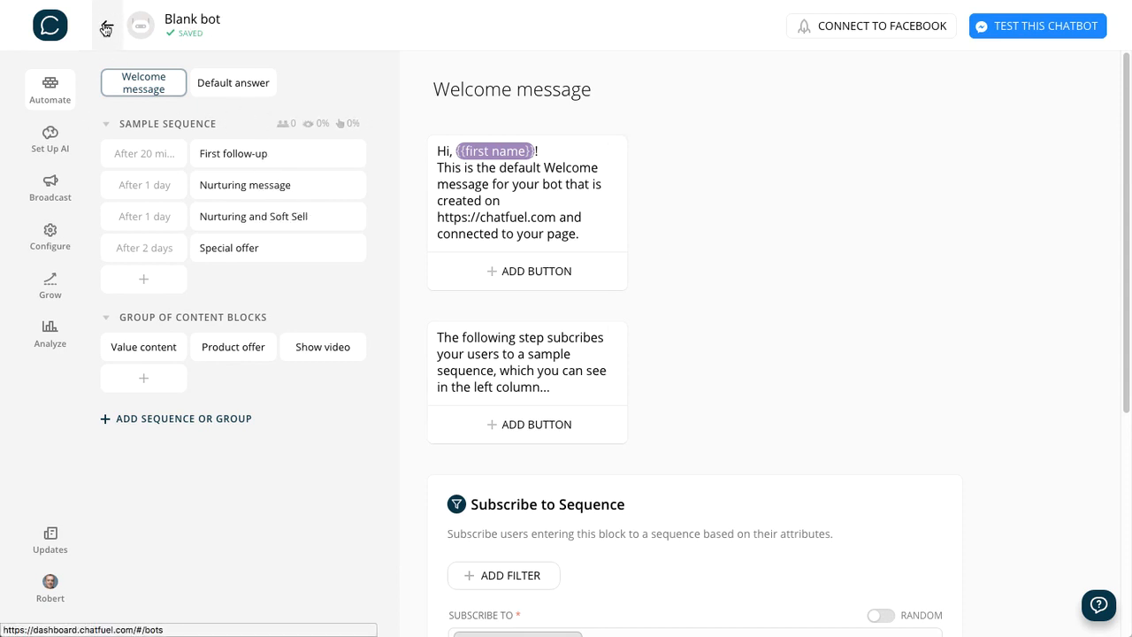
click(106, 29)
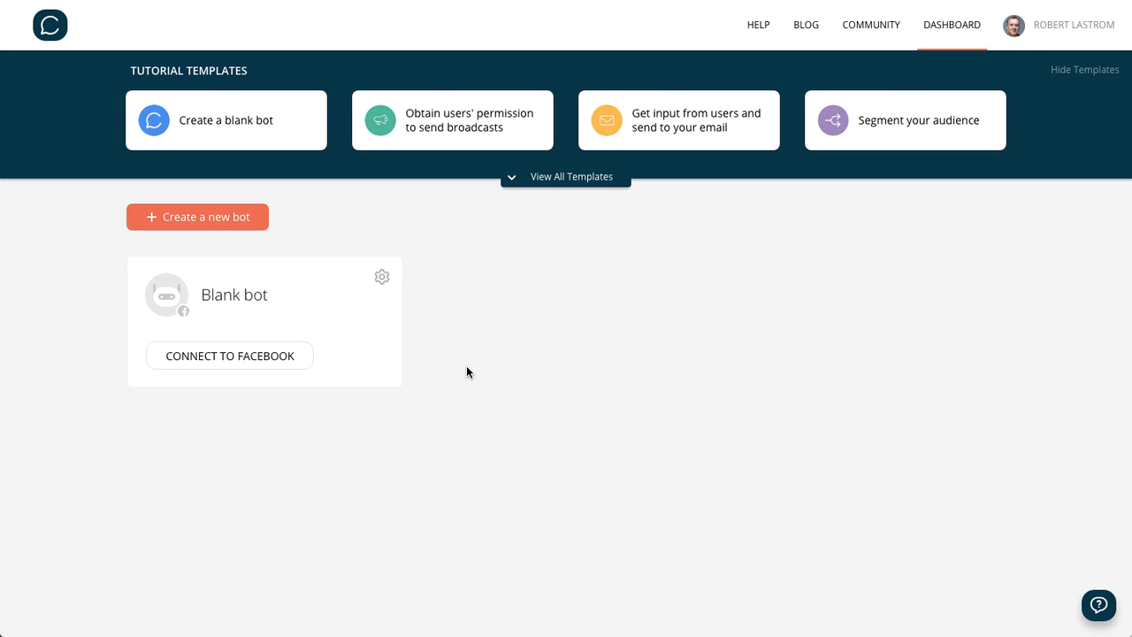
click(379, 277)
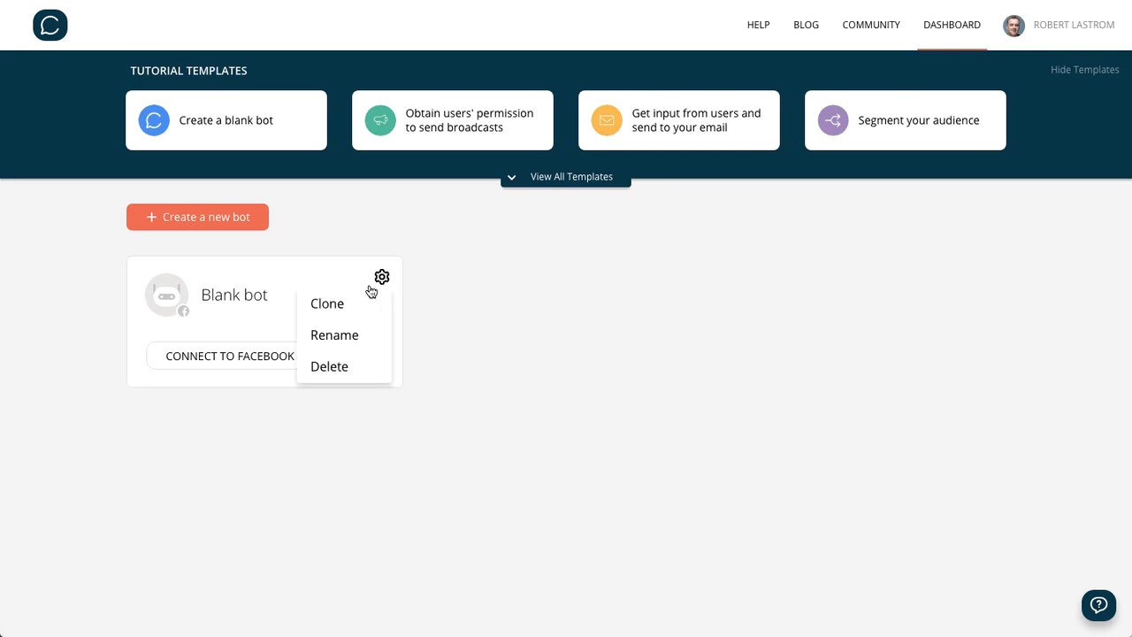
click(332, 335)
triple_click(242, 296)
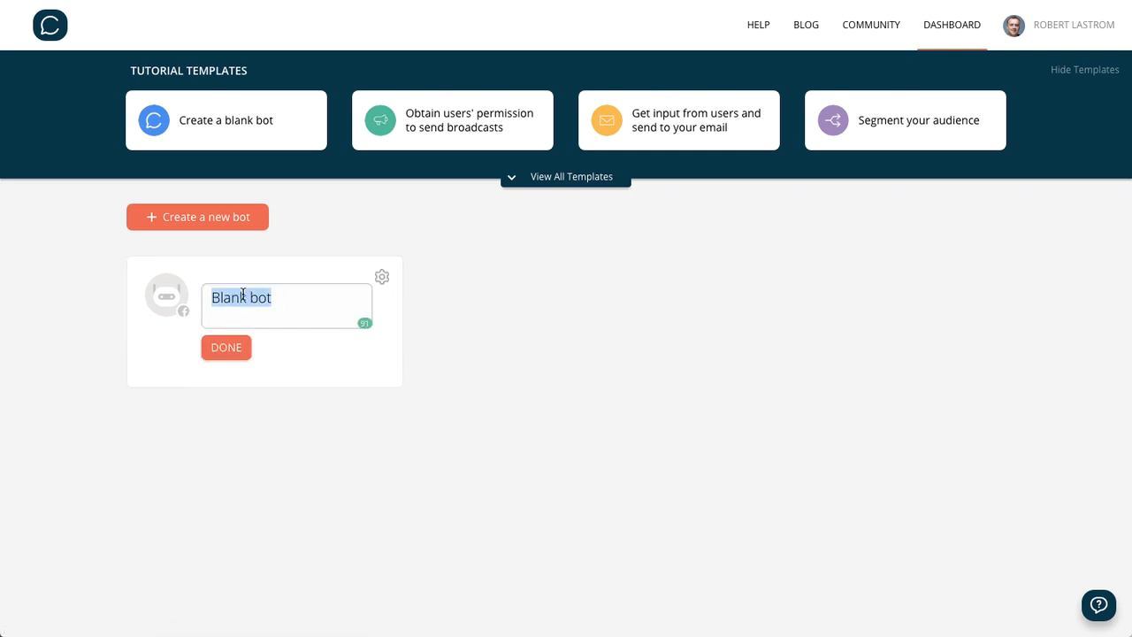
text(Grow La)
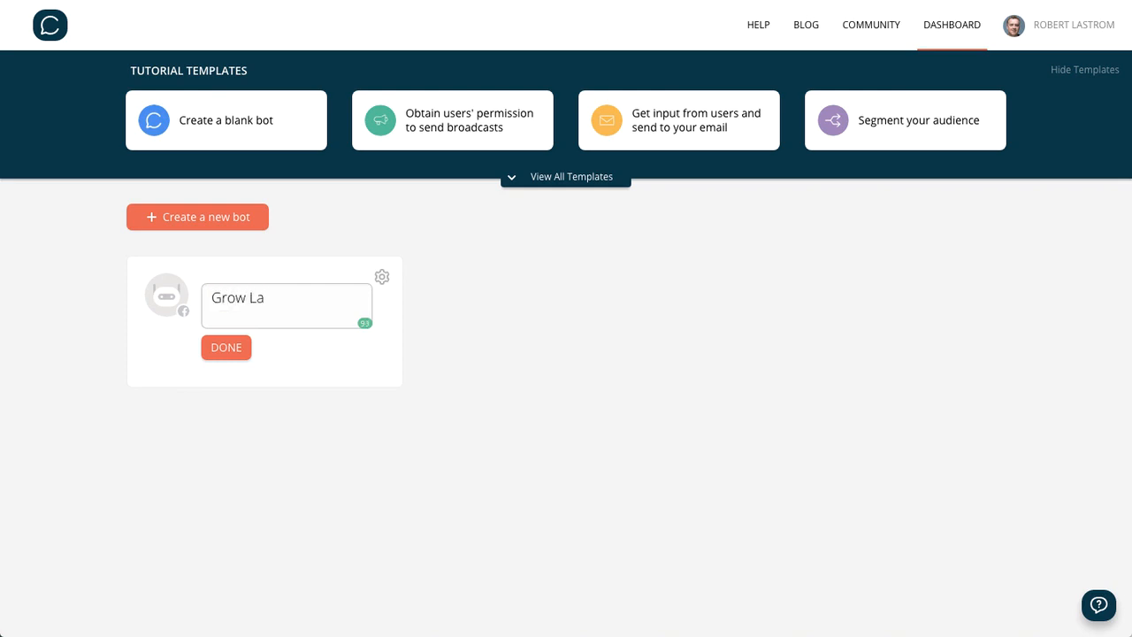
text(ndscapes)
click(226, 350)
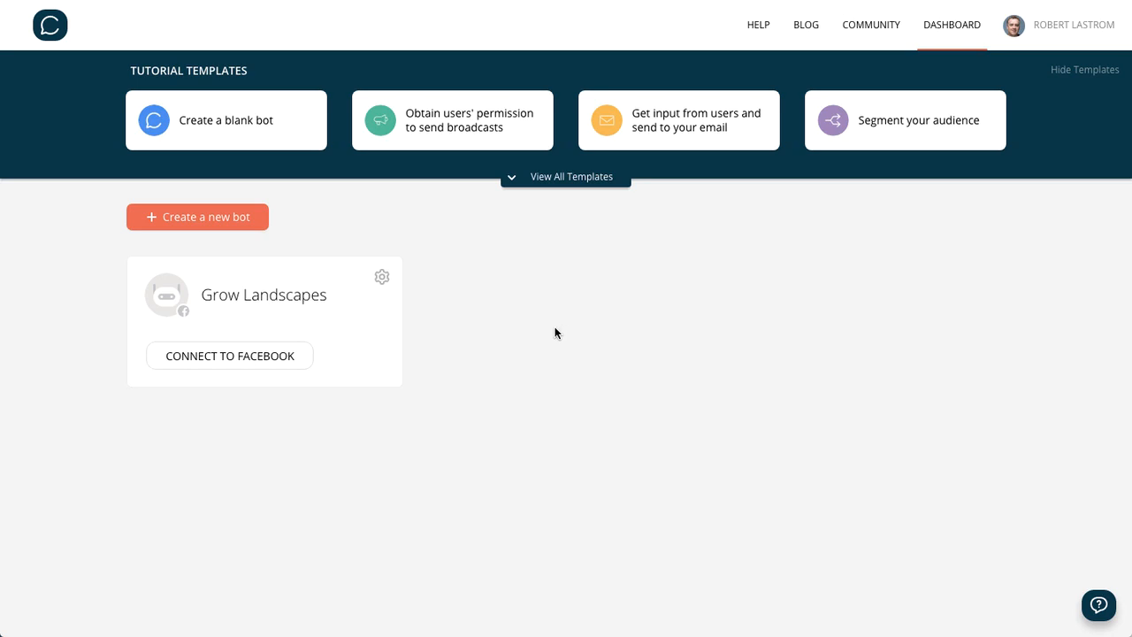
- Open the Grow Landscapes bot and connect it to the Grow Landscapes Facebook page
click(250, 299)
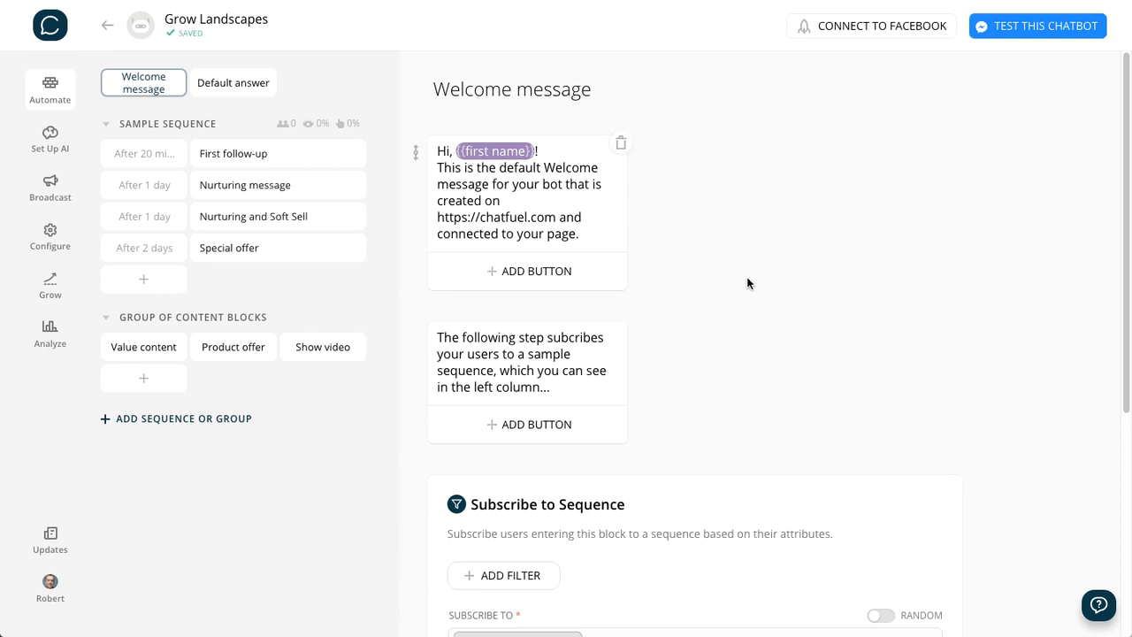
click(857, 28)
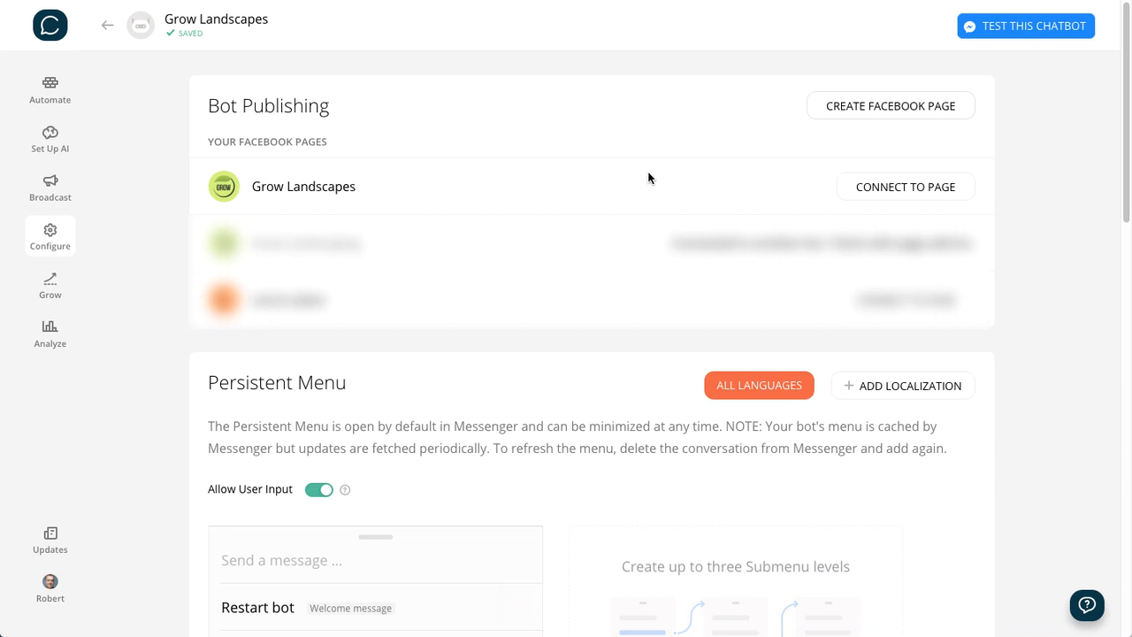
click(898, 188)
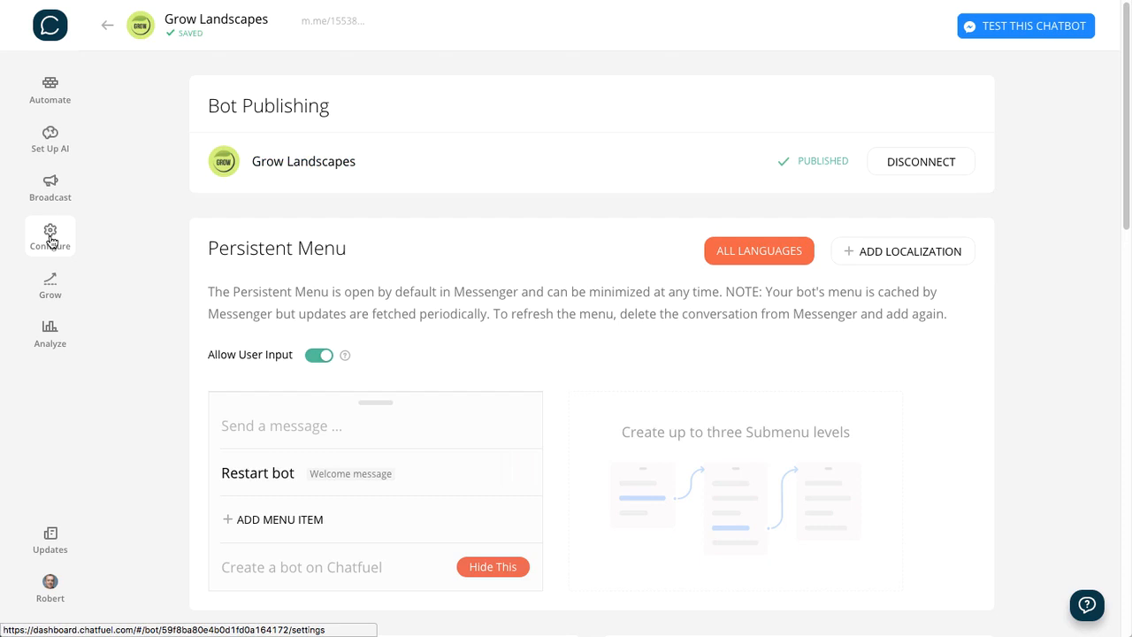
- Open the bot's Automate section and compare the contents of the Welcome message and Default answer blocks
click(50, 89)
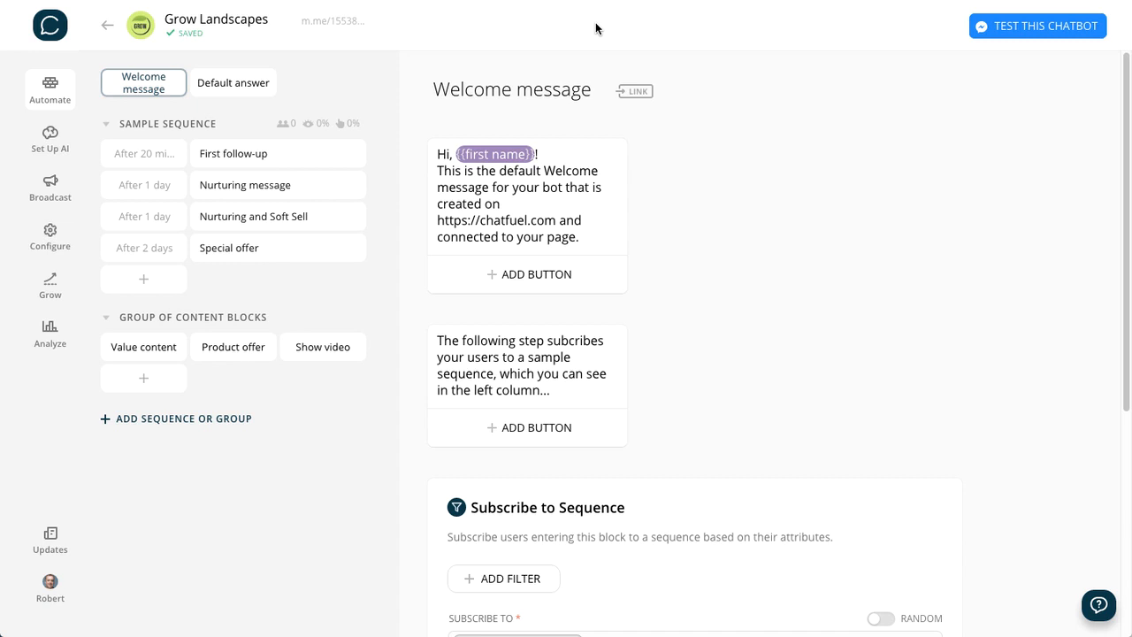
click(49, 86)
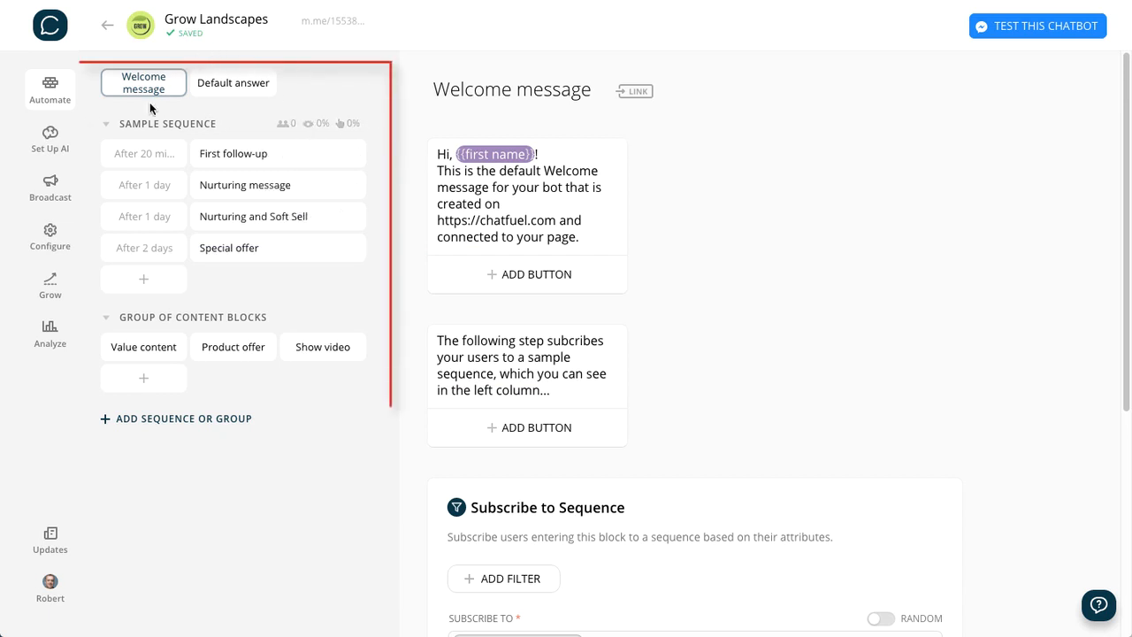
click(236, 86)
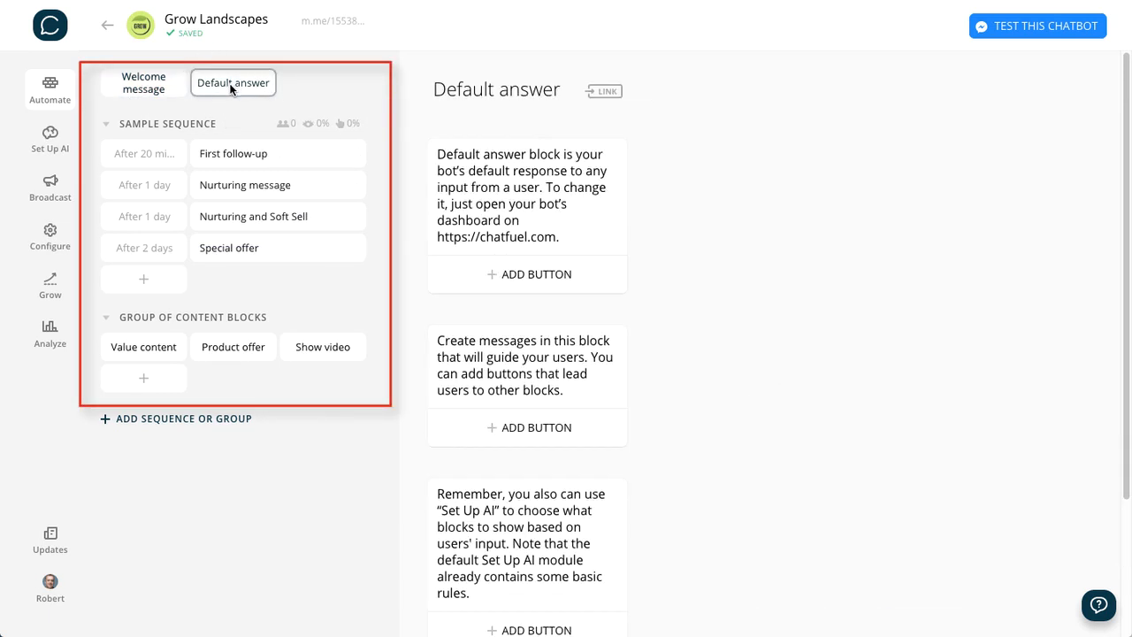
click(139, 88)
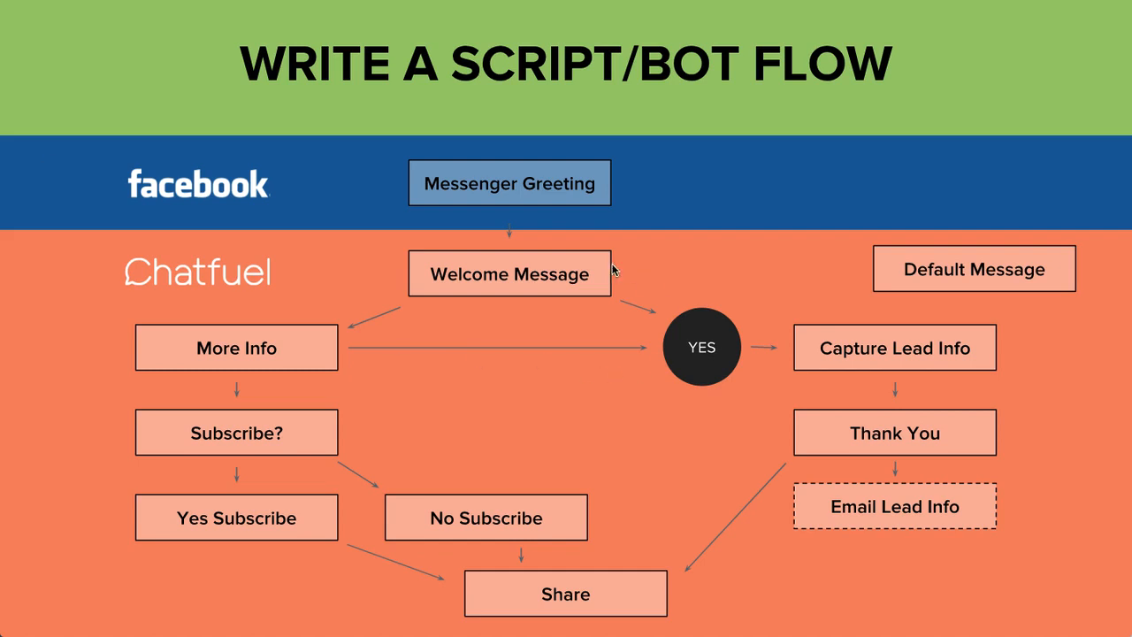
mouse_move(507, 227)
mouse_down()
mouse_move(480, 311)
mouse_move(529, 228)
mouse_up()
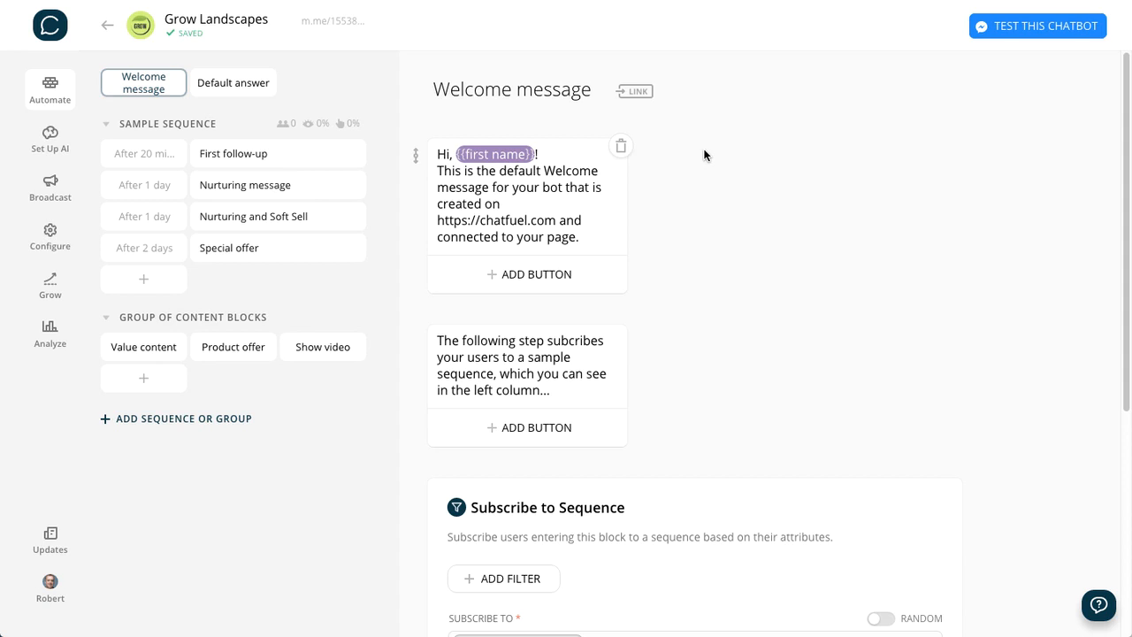
click(233, 84)
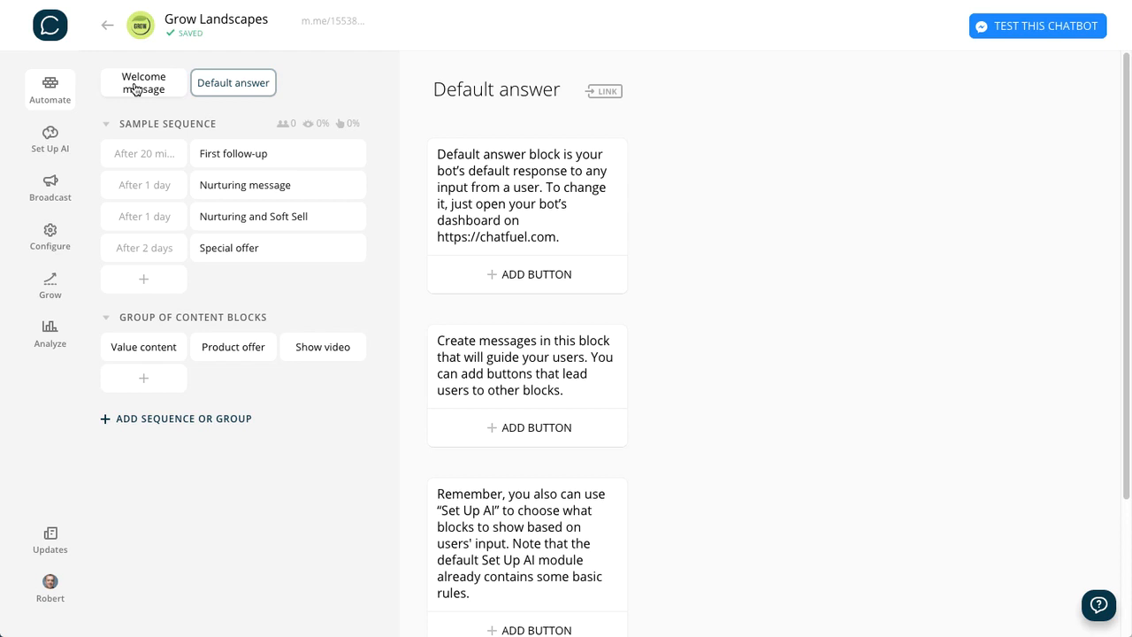
click(134, 88)
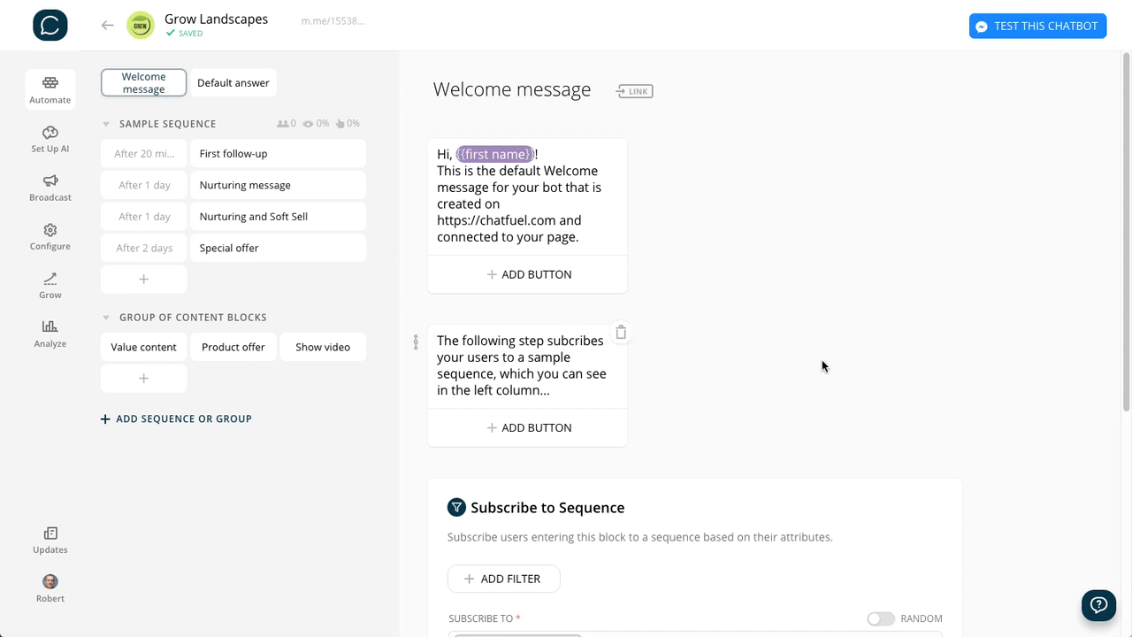
- Examine the existing cards in the Welcome message block and the card types available for adding
scroll(822, 367, down, 4)
scroll(784, 303, up, 4)
scroll(613, 144, down, 4)
scroll(613, 144, up, 4)
scroll(663, 447, down, 4)
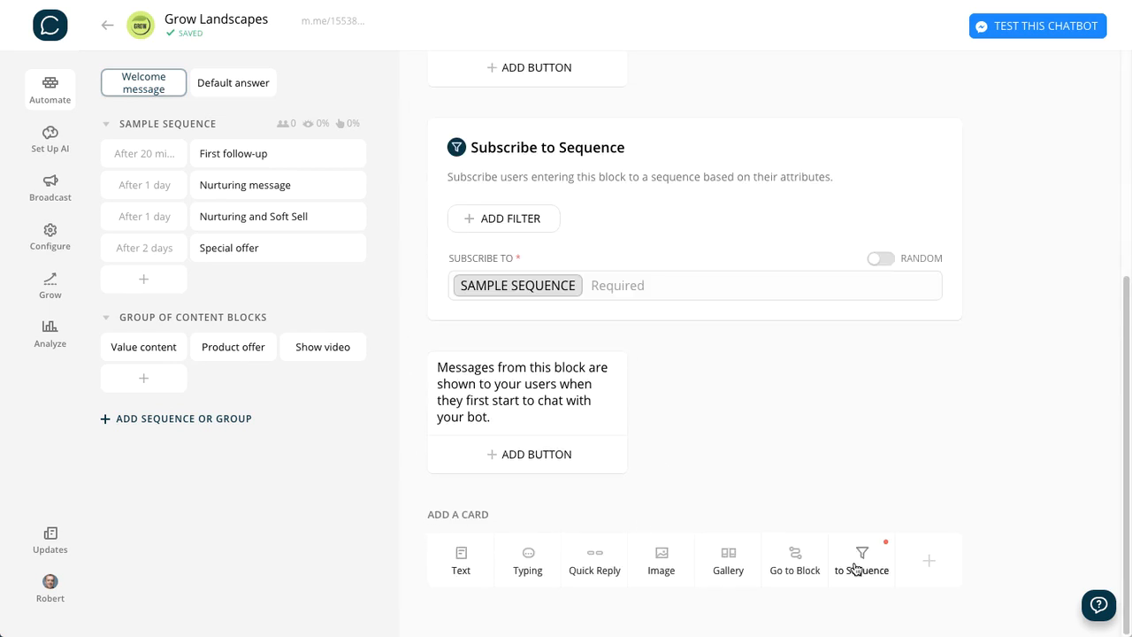
scroll(542, 368, up, 3)
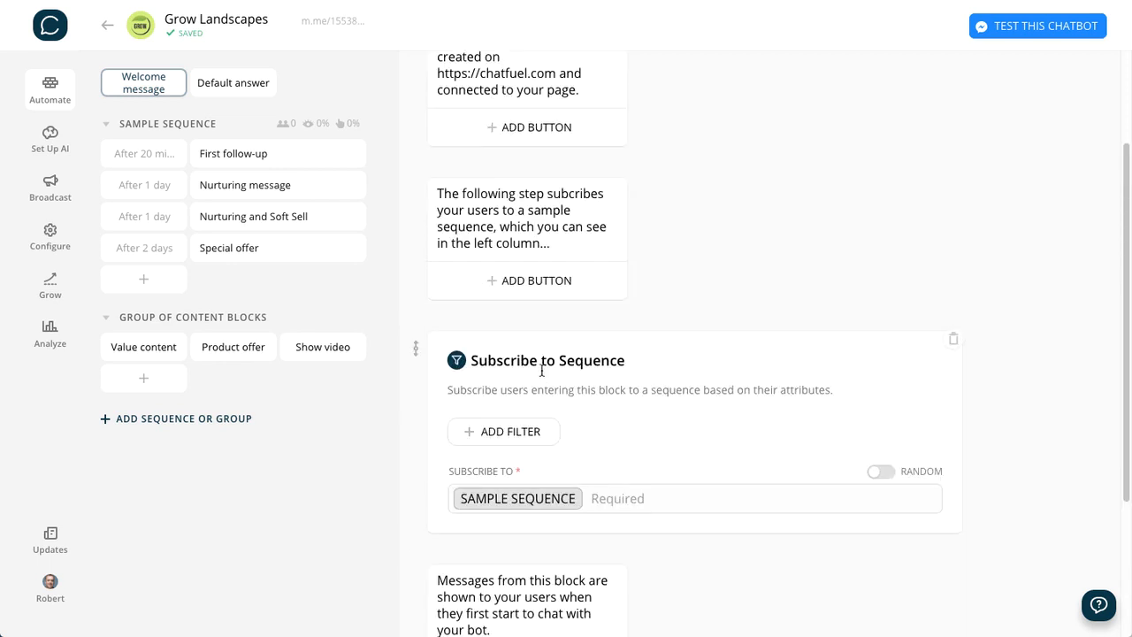
scroll(569, 357, down, 3)
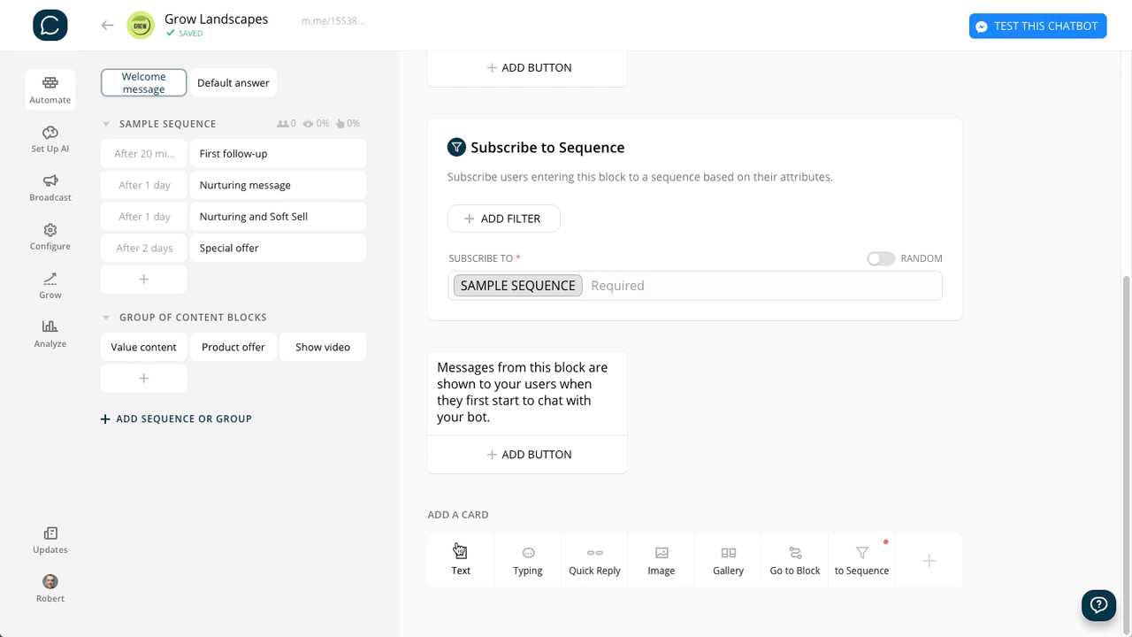
- Add a Typing card and an Image card with irrigation.jpg at the end of the Welcome message block
click(524, 557)
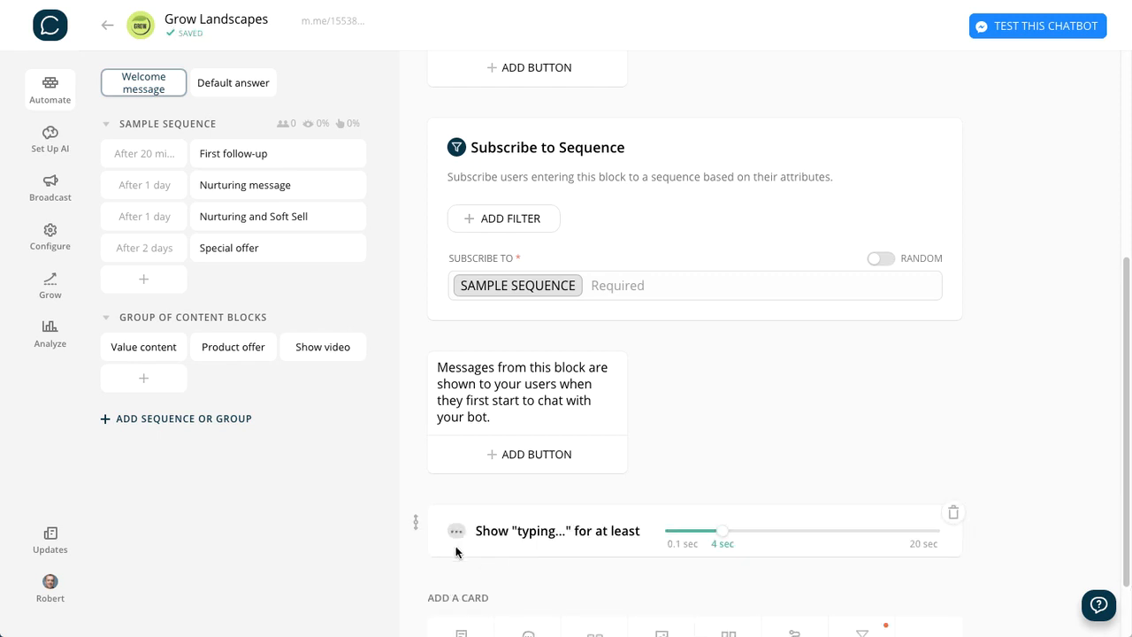
scroll(609, 583, down, 1)
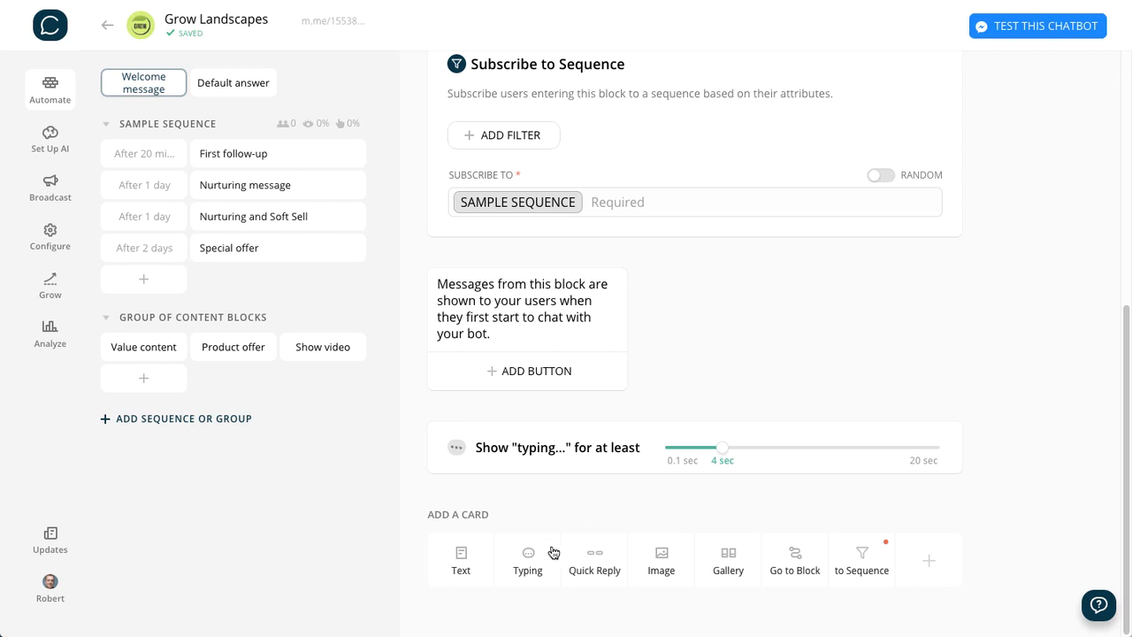
click(663, 560)
click(563, 584)
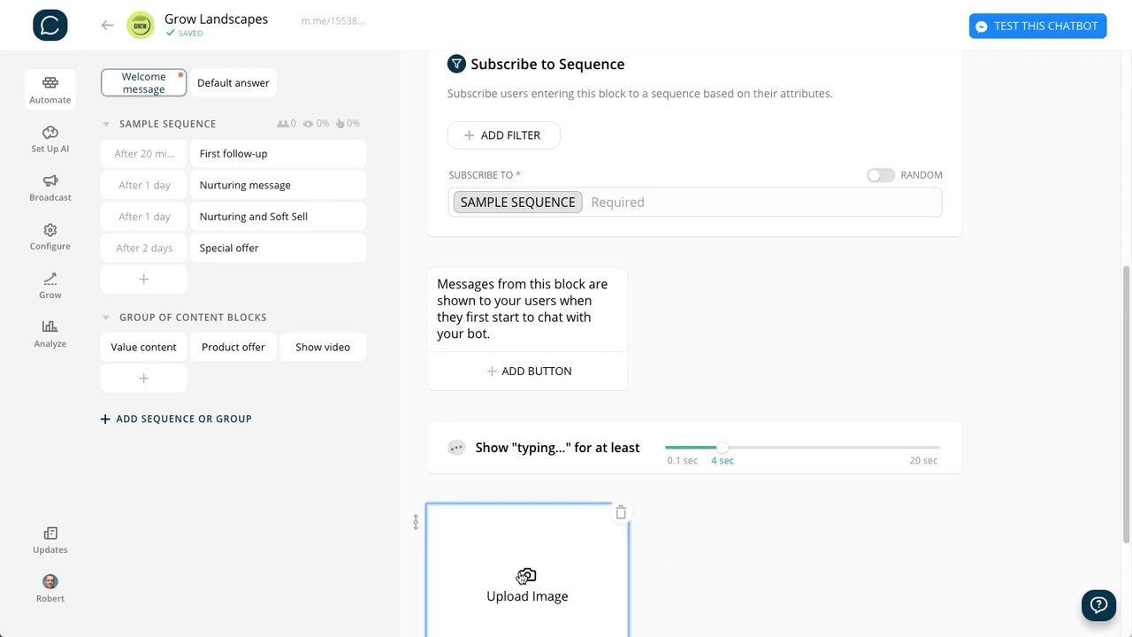
click(533, 136)
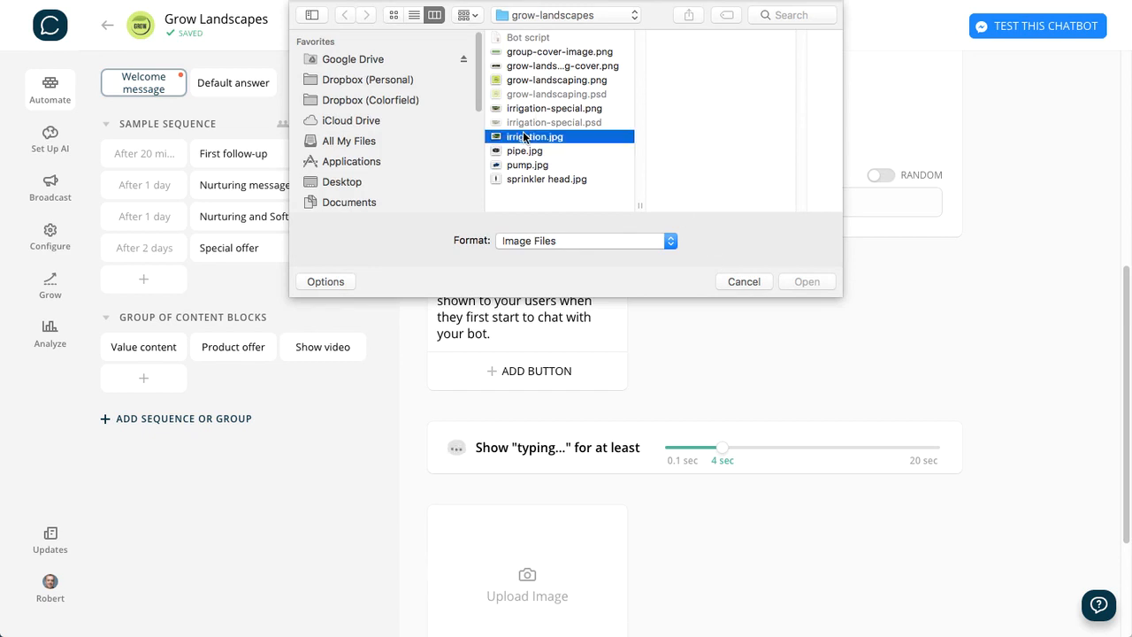
click(799, 276)
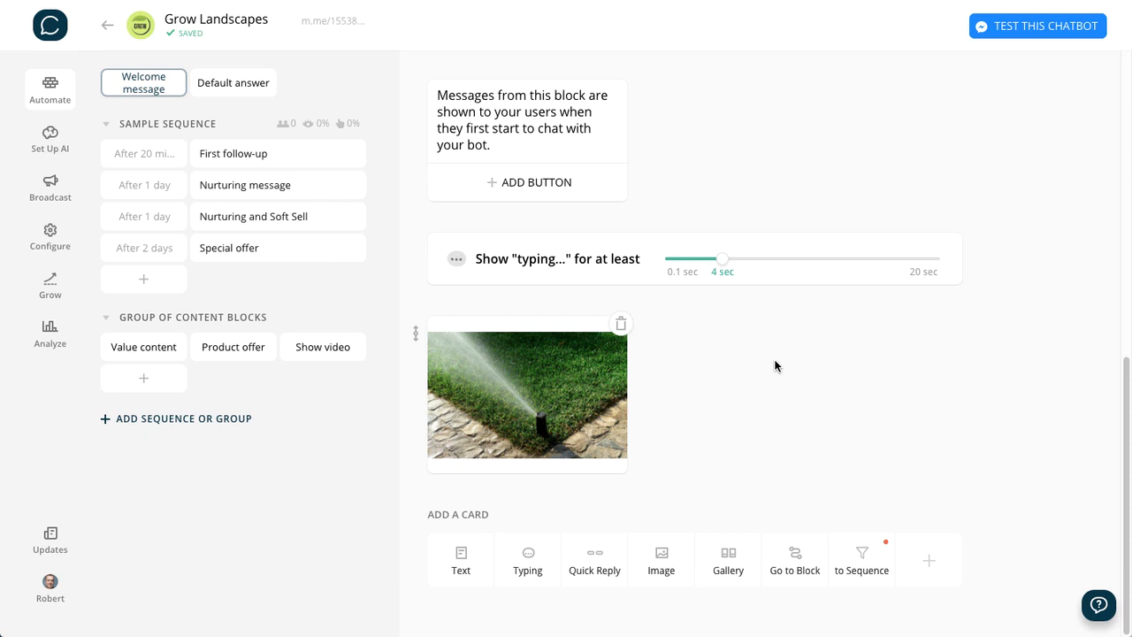
- Browse the additional Chatfuel plugins available as cards, close the list, and return to the start of the Welcome message block
click(931, 571)
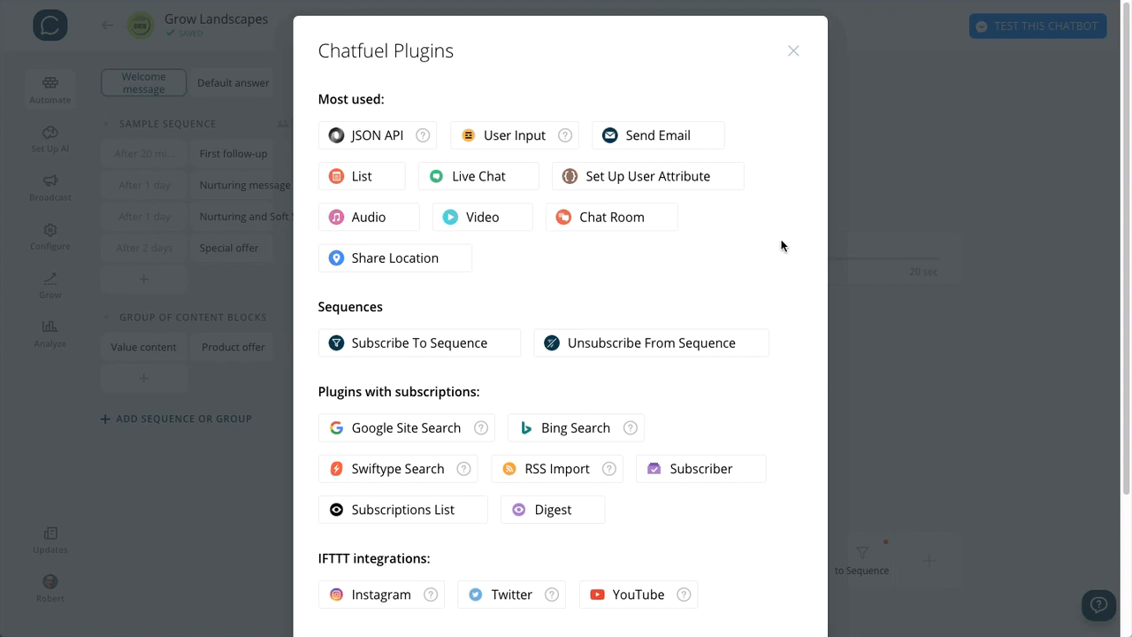
scroll(781, 245, down, 3)
scroll(781, 245, up, 3)
click(793, 55)
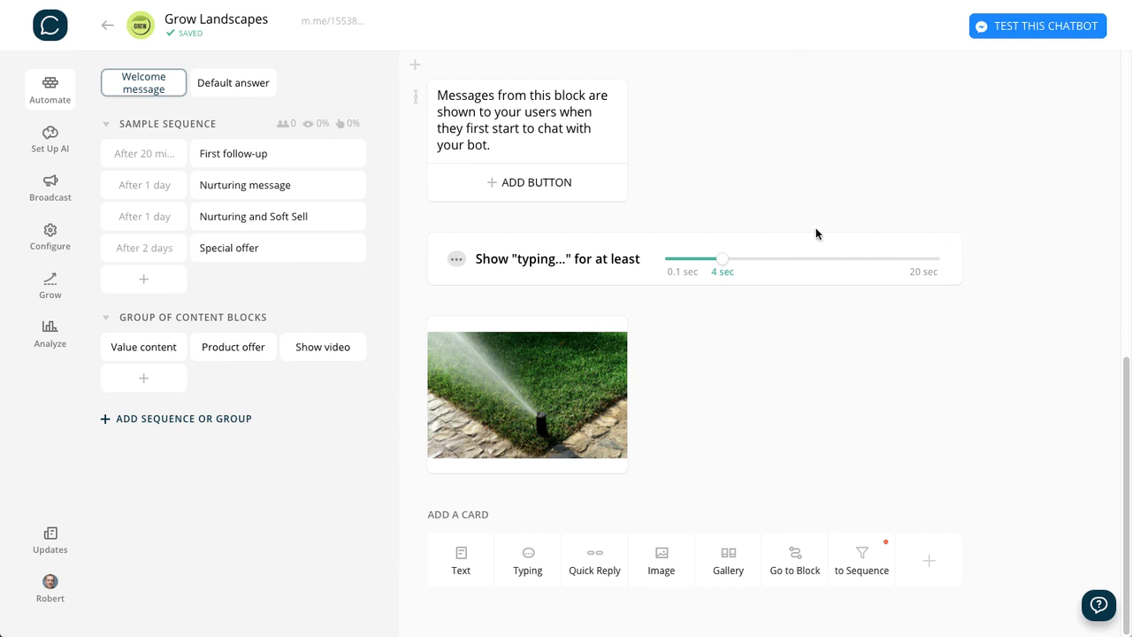
scroll(815, 227, up, 10)
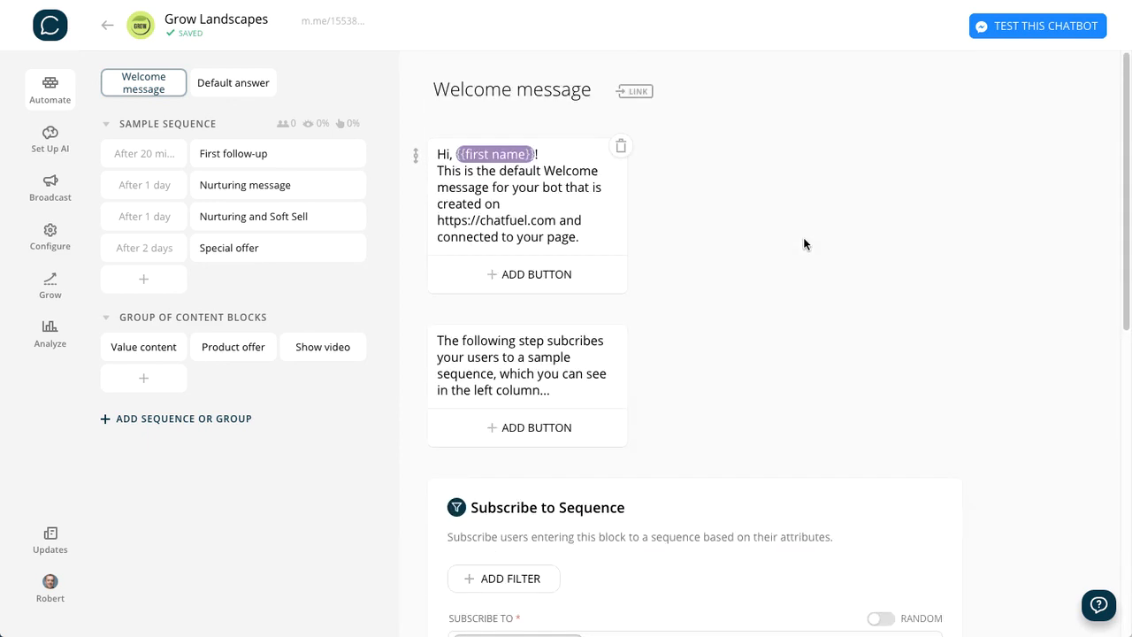
- Review the default group's AI rules in Set Up AI and the message delivery options in Broadcast
click(49, 142)
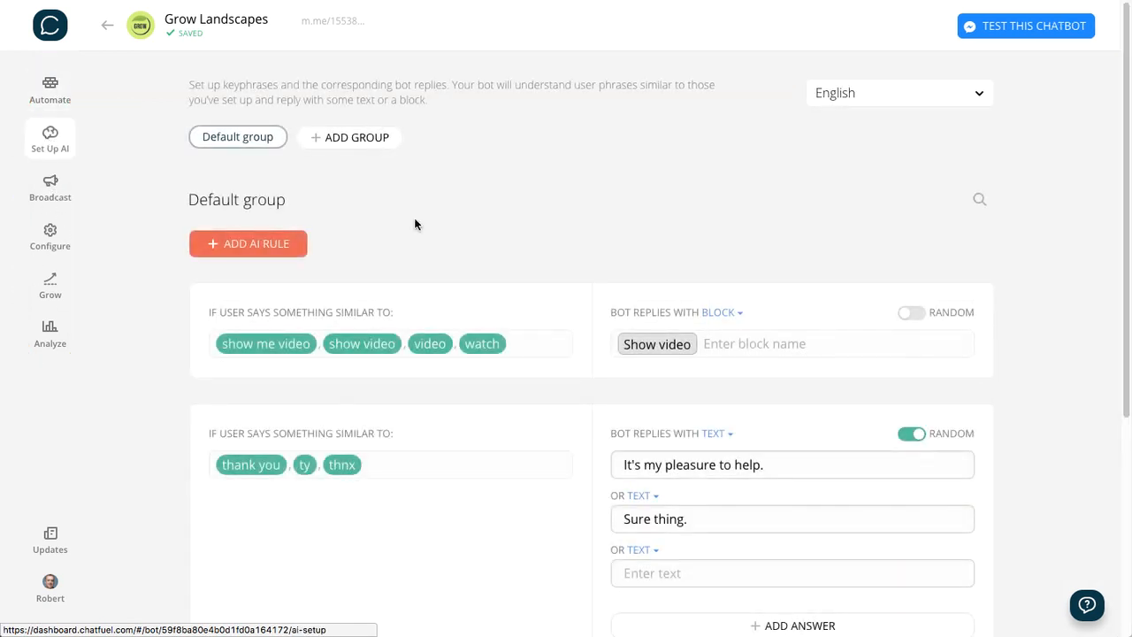
scroll(501, 189, down, 4)
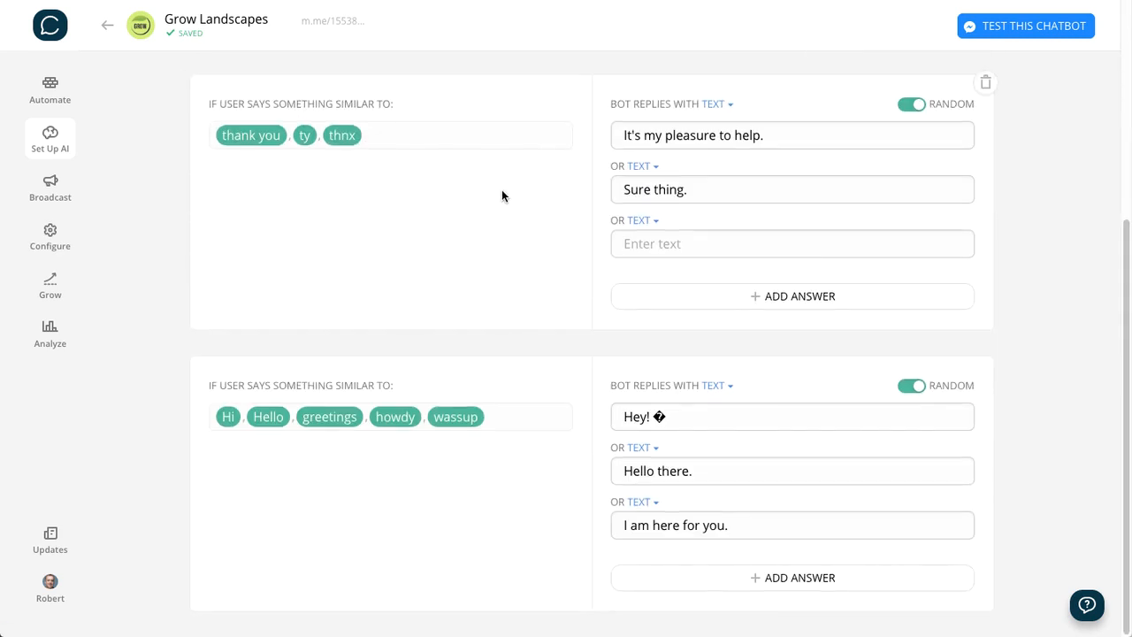
scroll(503, 242, up, 4)
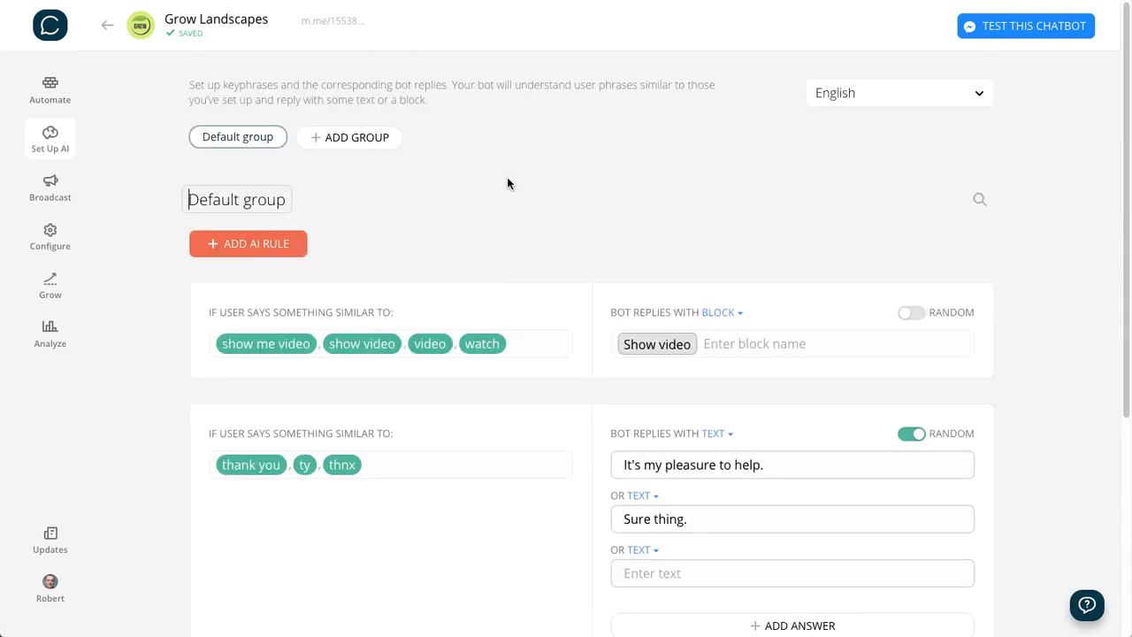
click(50, 187)
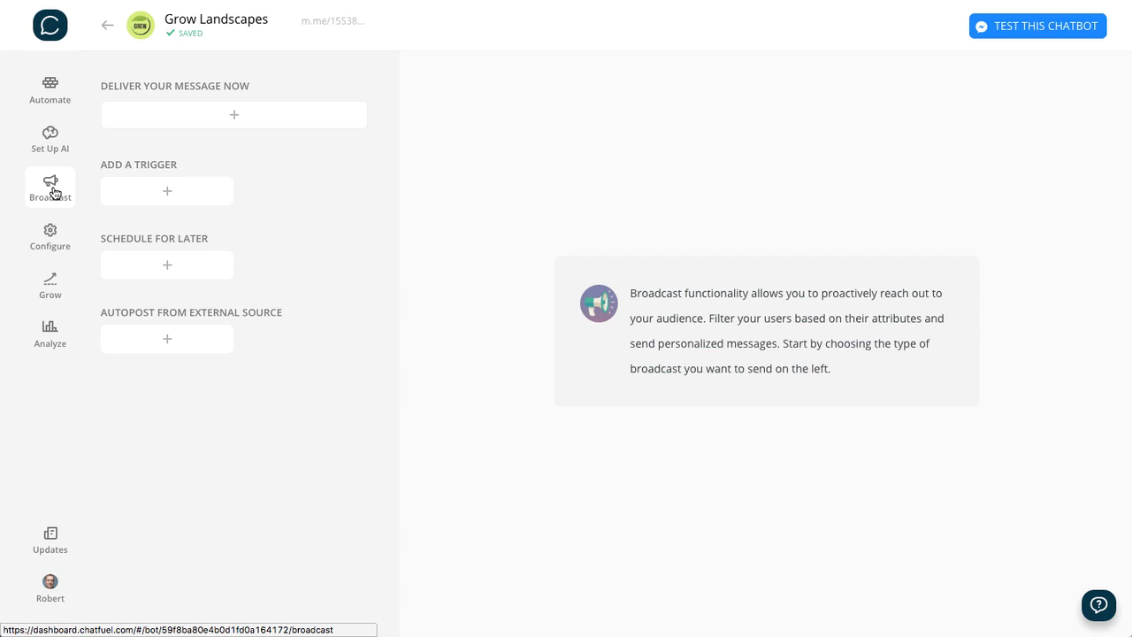
- Review the bot's Configure settings from Bot Publishing and Persistent Menu to the PRO Plan section
click(50, 235)
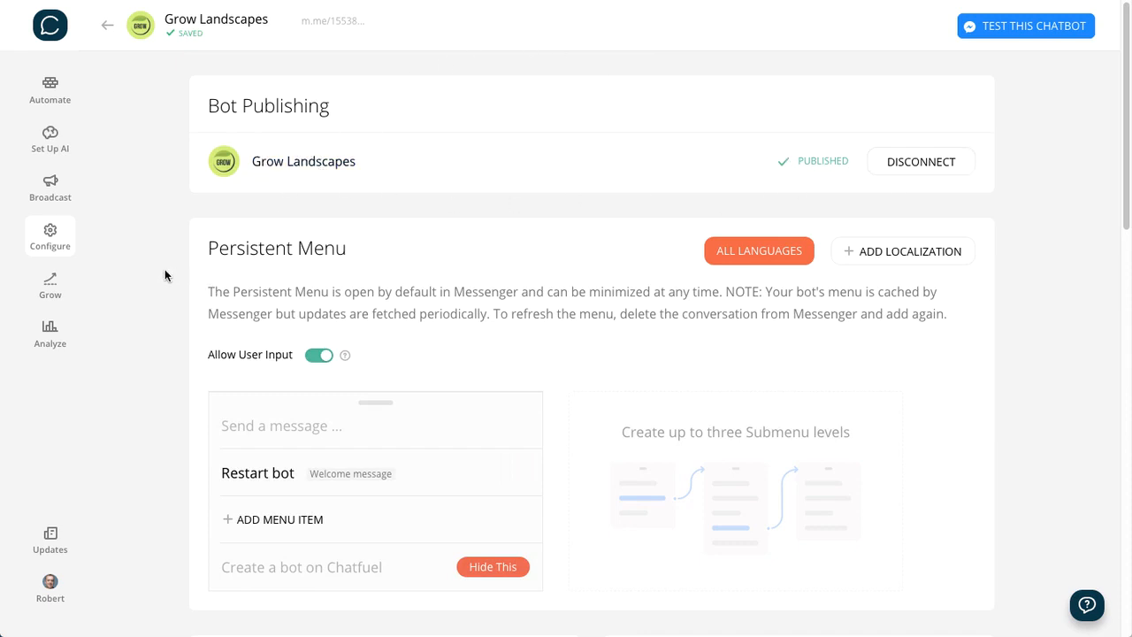
scroll(165, 270, down, 3)
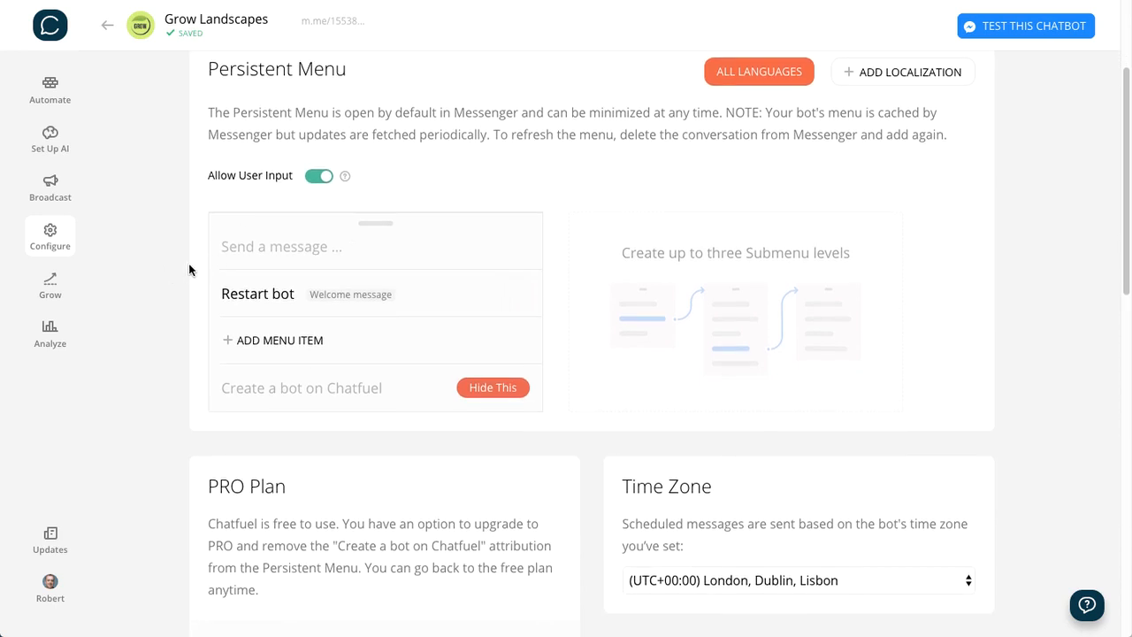
scroll(188, 268, down, 3)
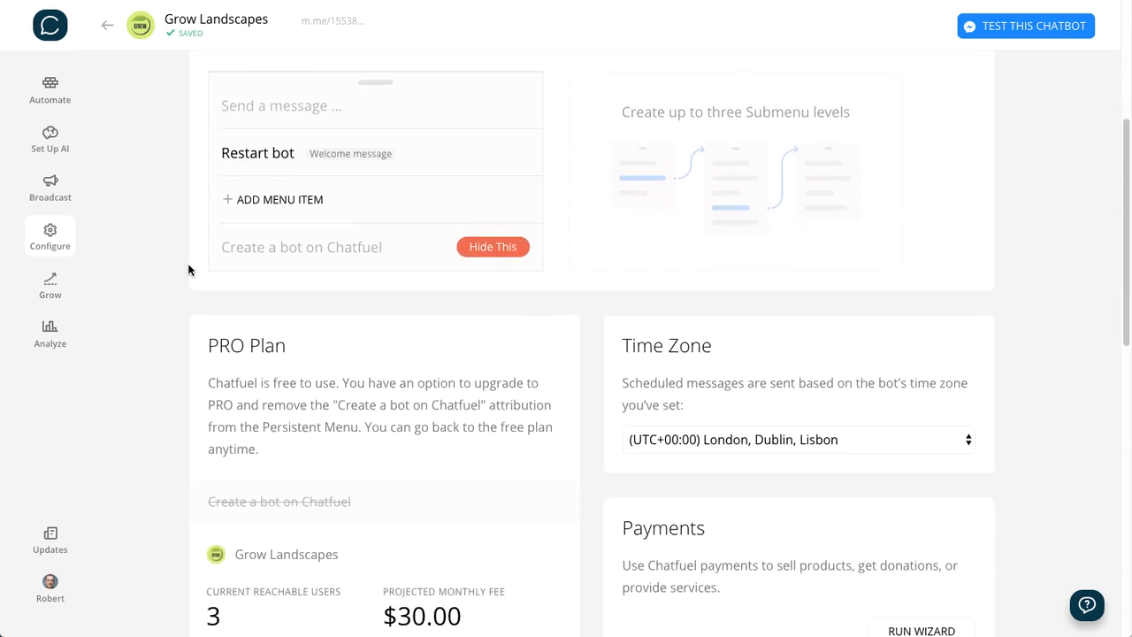
scroll(189, 264, down, 5)
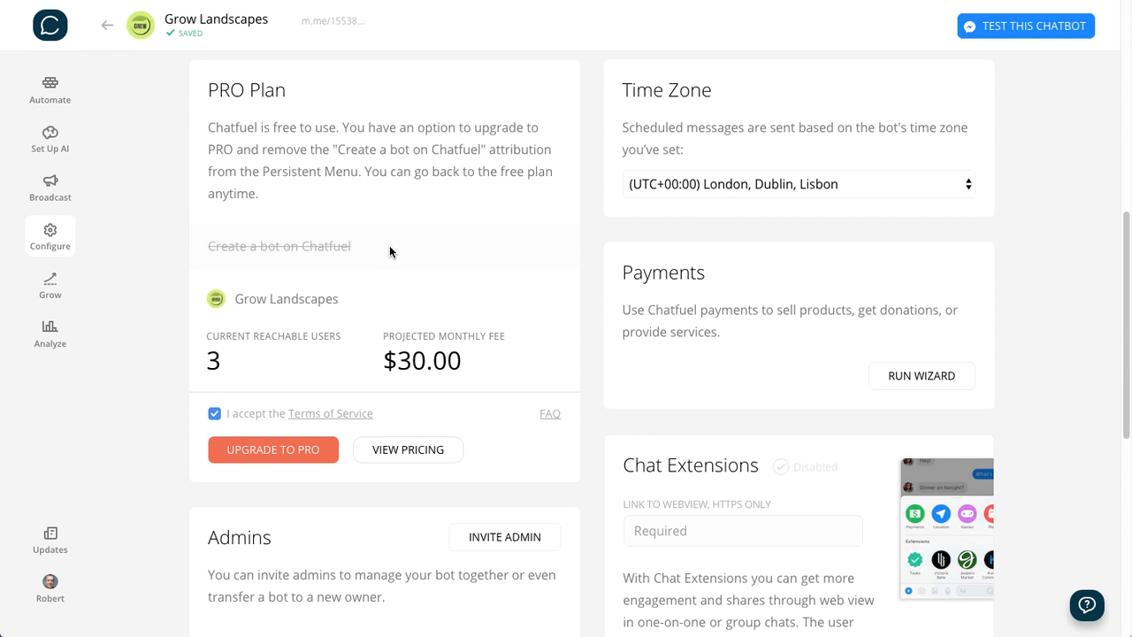
- Estimate the PRO plan's monthly fee for about 65,000 reachable users, reset the estimate to 0 users, and close the calculator
click(406, 451)
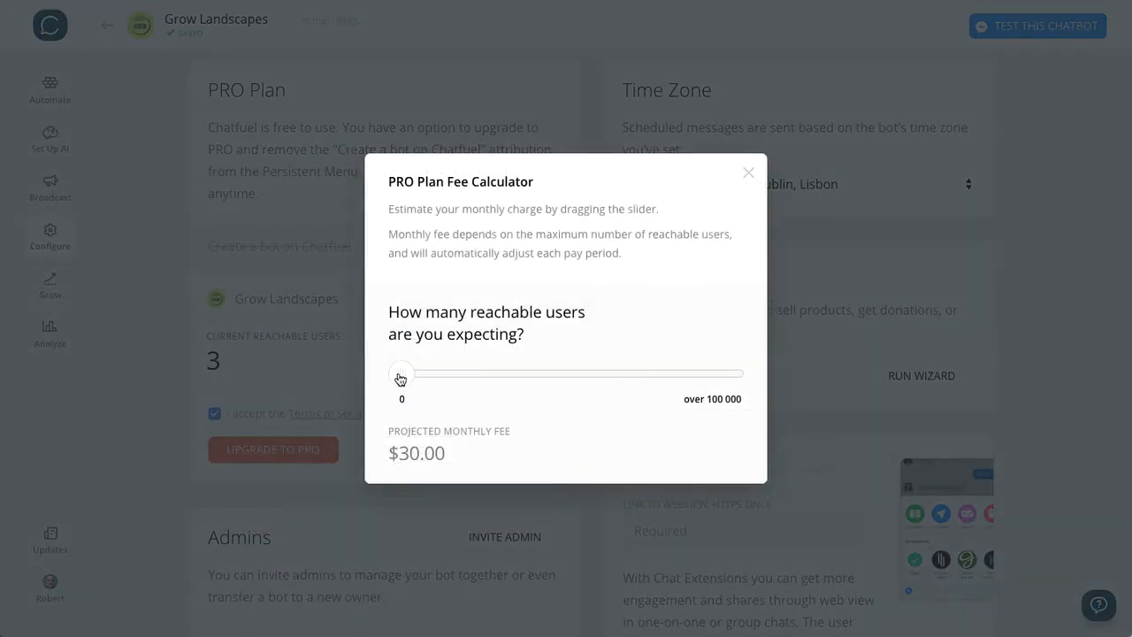
mouse_move(401, 379)
mouse_down()
mouse_move(419, 379)
mouse_move(396, 379)
mouse_up()
drag(404, 378, 701, 377)
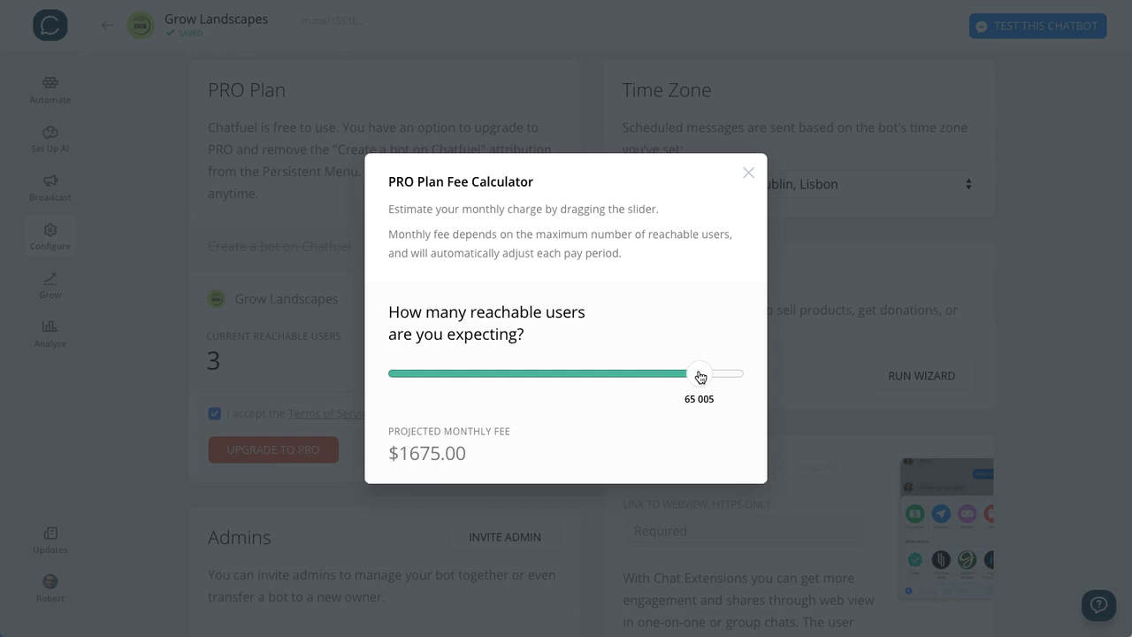
drag(700, 377, 379, 384)
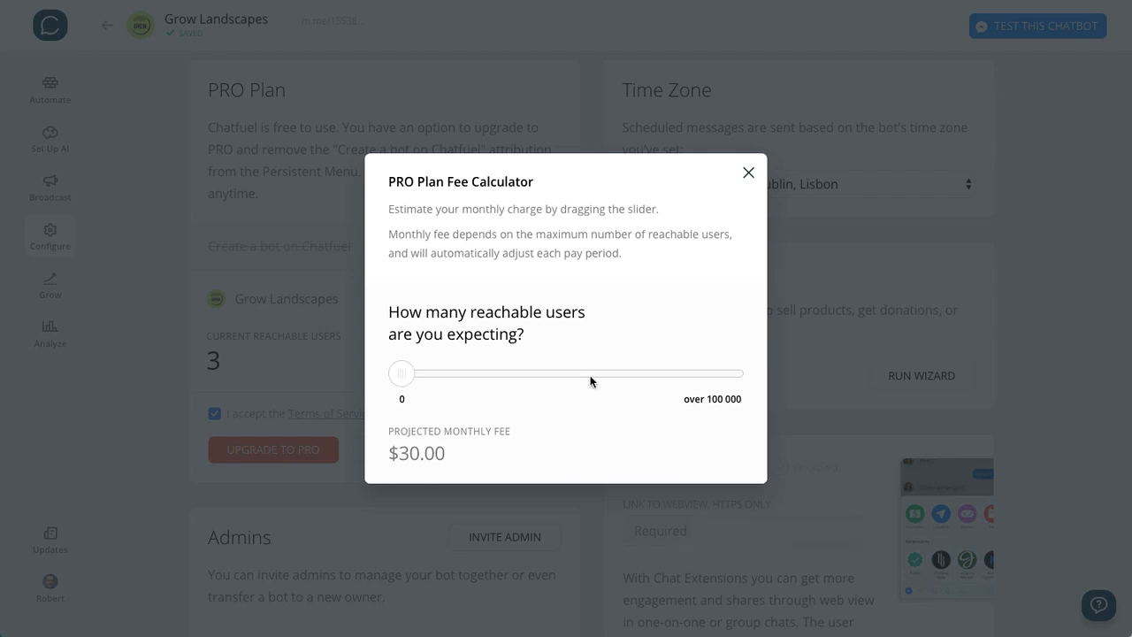
drag(402, 376, 403, 378)
click(749, 172)
- Look over the Persistent Menu again and examine the Admins, Payments and Chat Extensions settings
scroll(446, 334, up, 4)
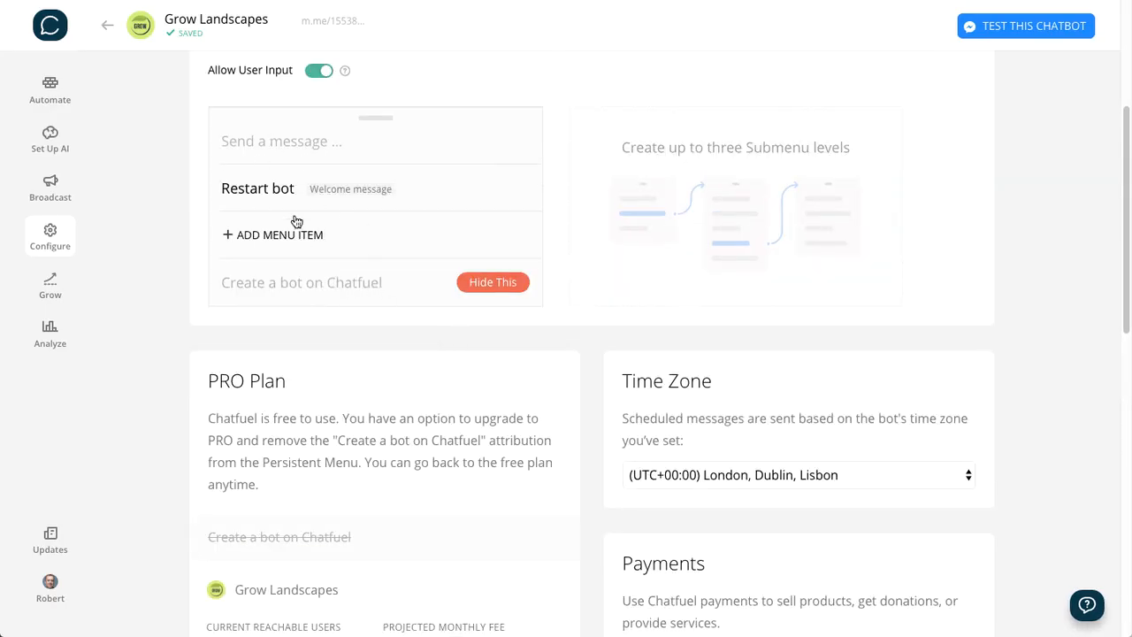
scroll(385, 327, up, 1)
scroll(391, 333, up, 2)
scroll(391, 332, down, 6)
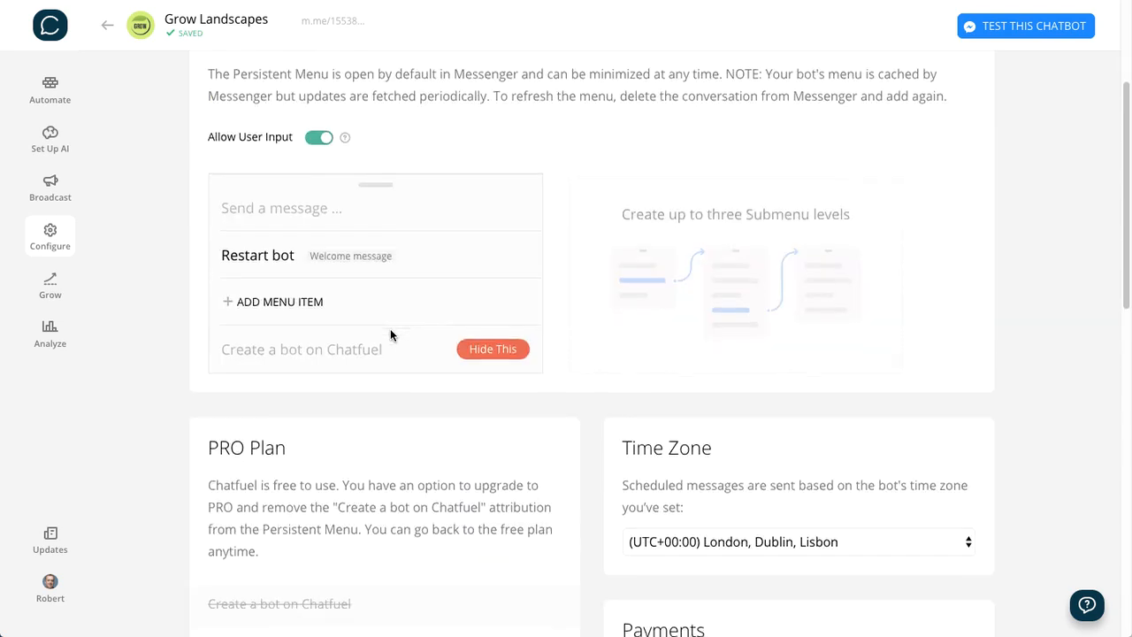
scroll(391, 329, down, 2)
scroll(391, 329, up, 1)
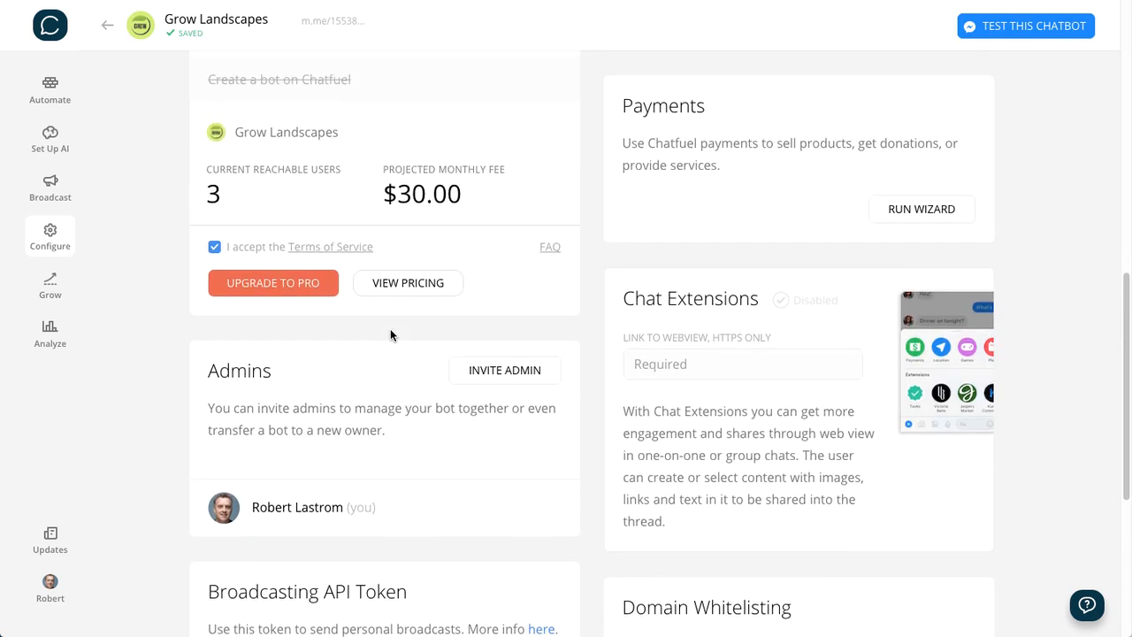
- Review the Broadcasting API Token, Messenger Extensions URLs and Domain Whitelisting settings in Configure, and the Growth tools in Grow
scroll(543, 387, down, 4)
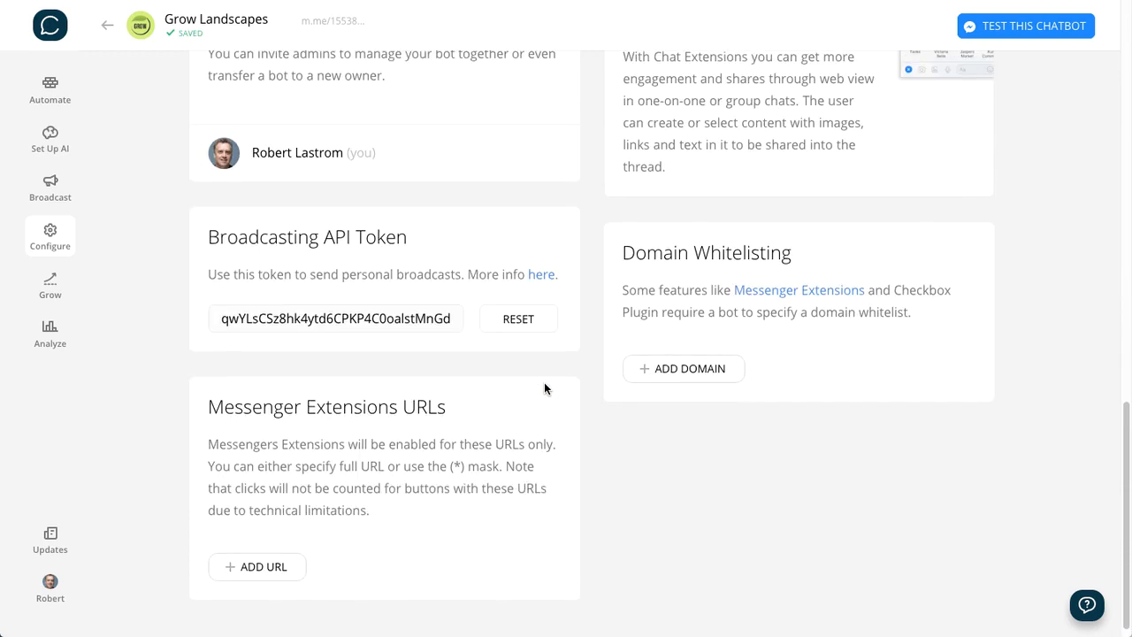
scroll(522, 311, up, 7)
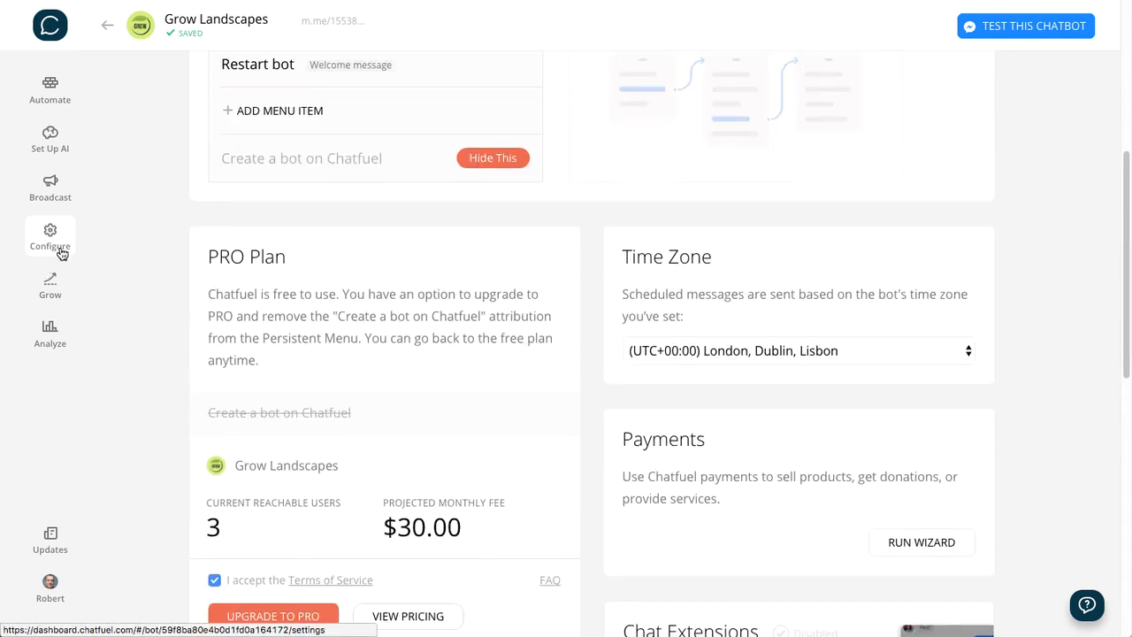
click(58, 291)
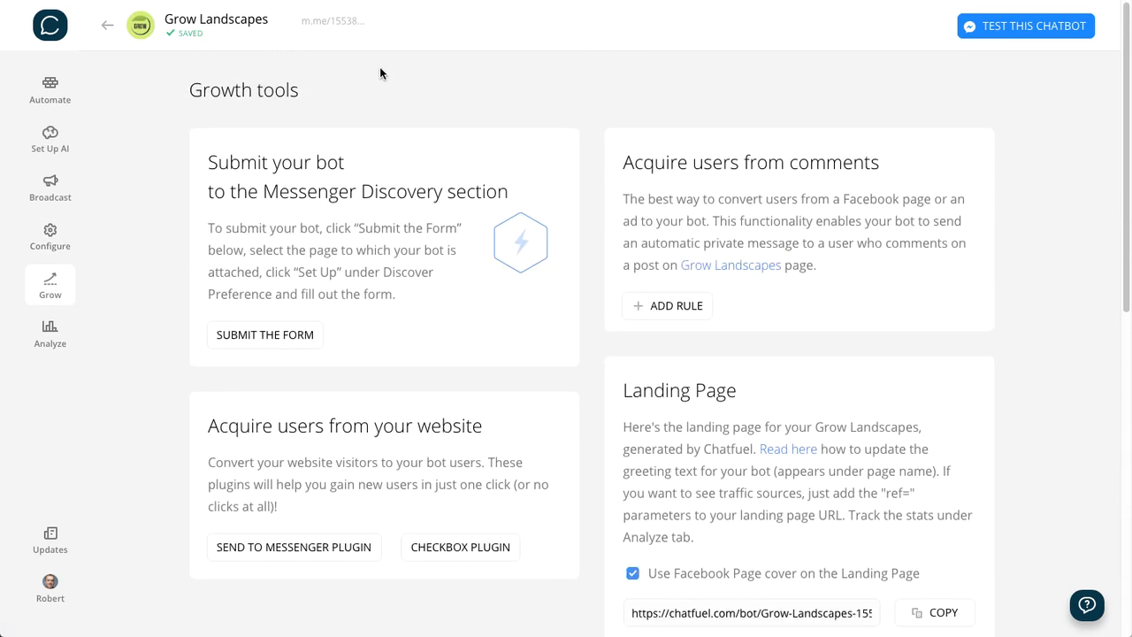
scroll(789, 389, down, 3)
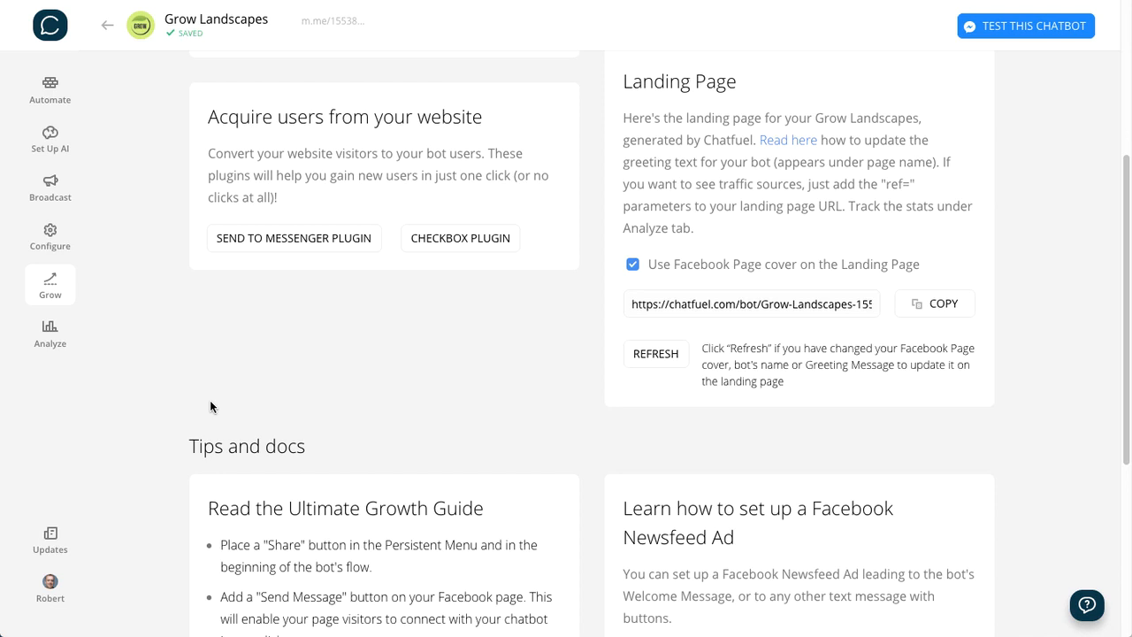
- Examine the bot's statistics in Analyze, from Total users and User activity to User Retention
click(51, 336)
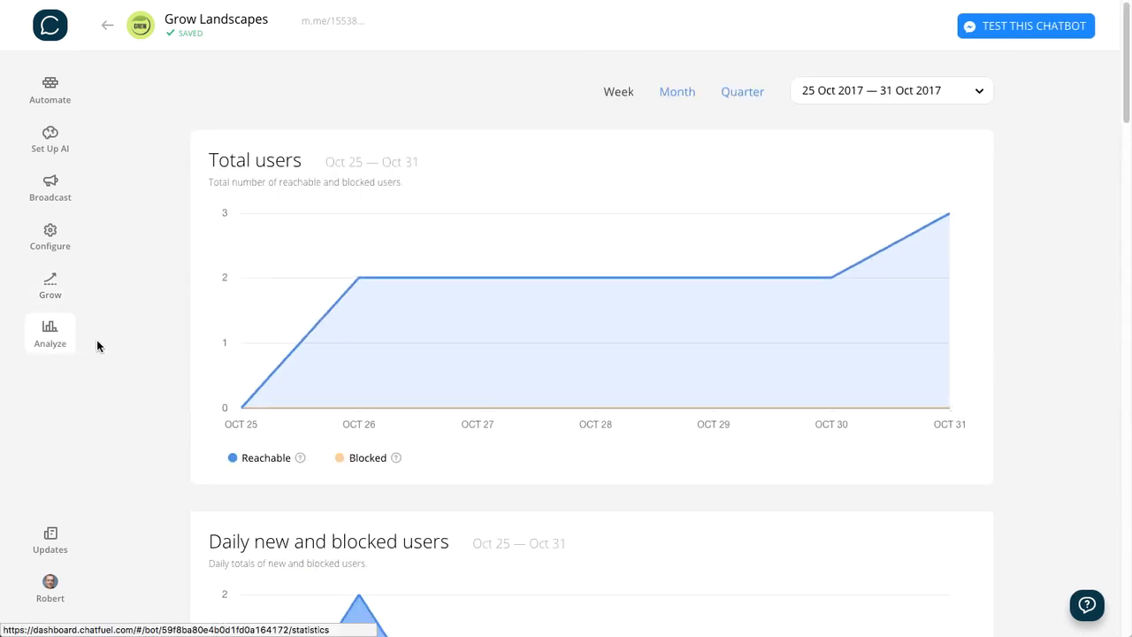
scroll(251, 364, down, 2)
scroll(251, 363, up, 2)
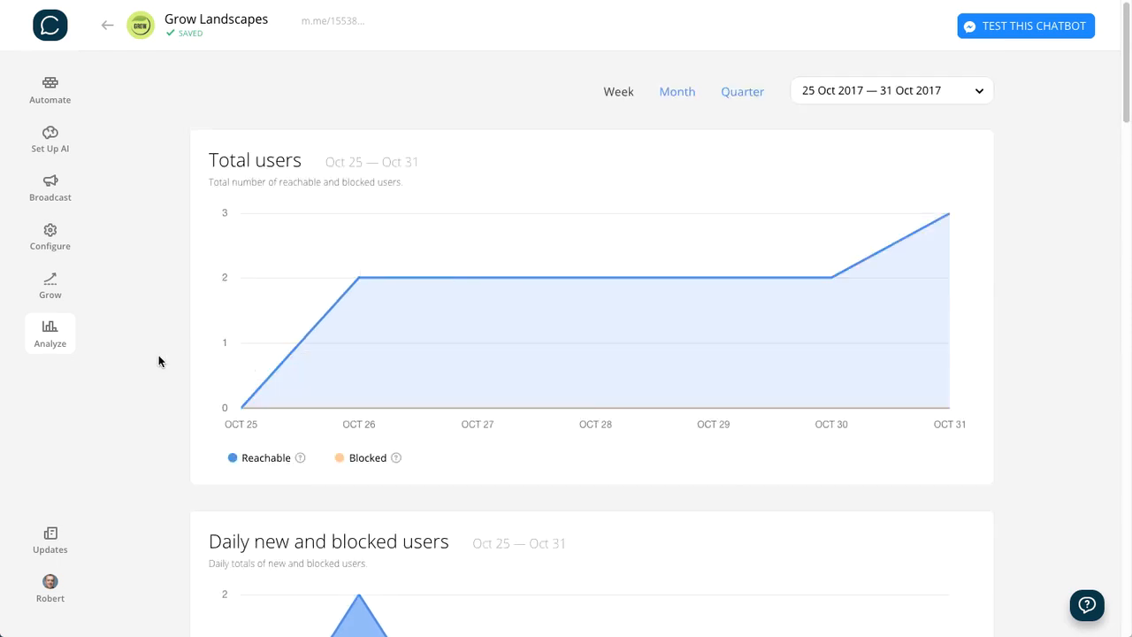
scroll(1011, 540, down, 5)
scroll(1007, 522, down, 10)
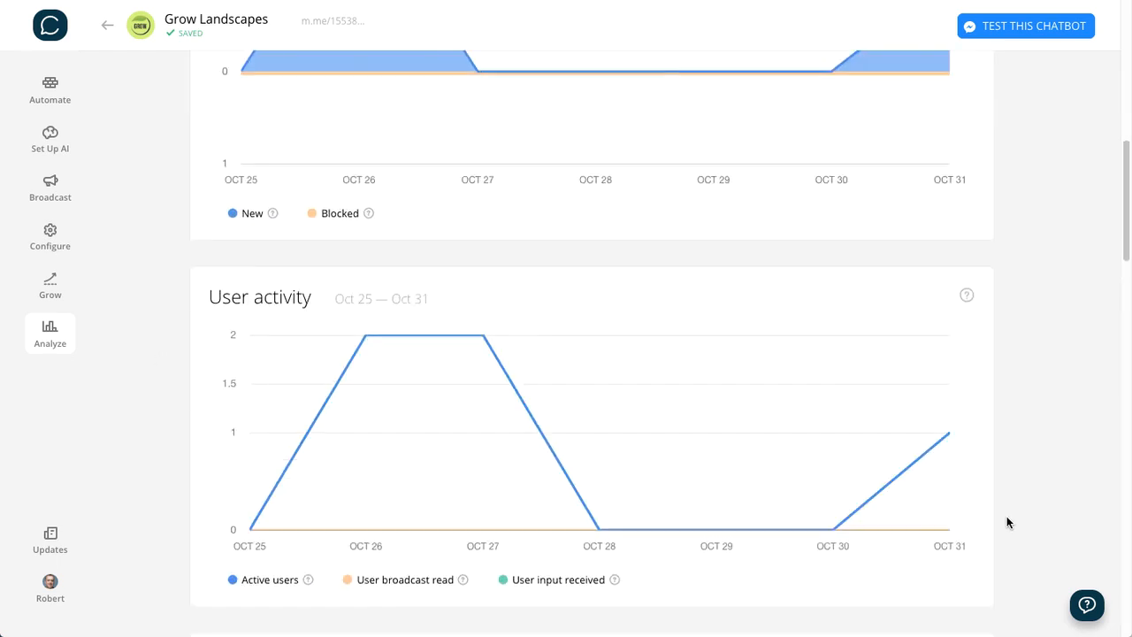
scroll(1005, 517, down, 3)
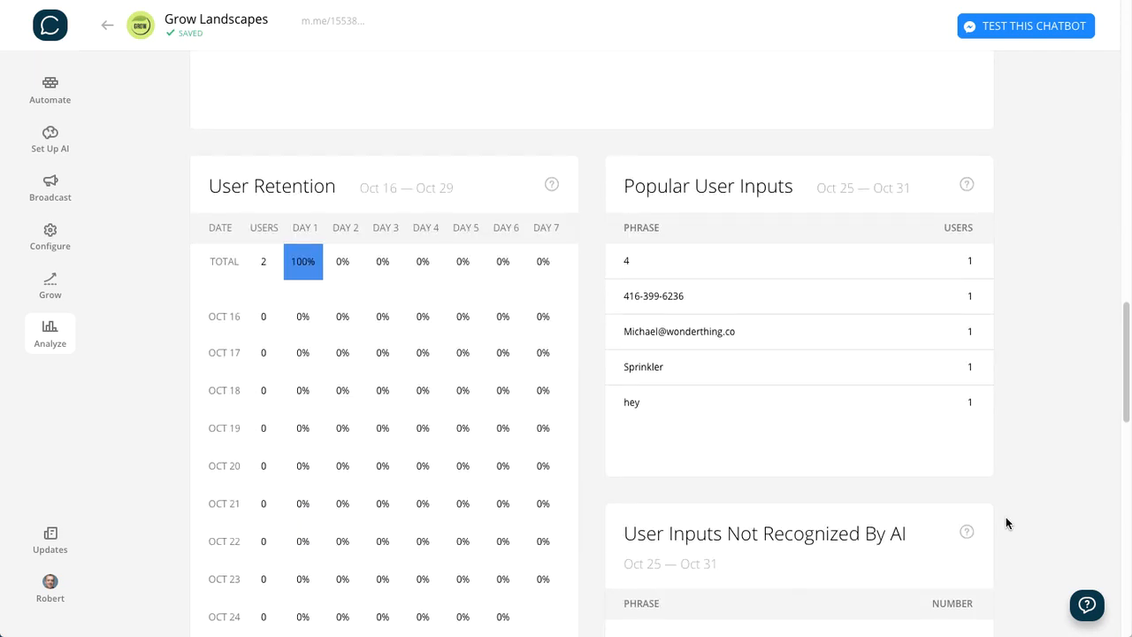
scroll(758, 264, up, 2)
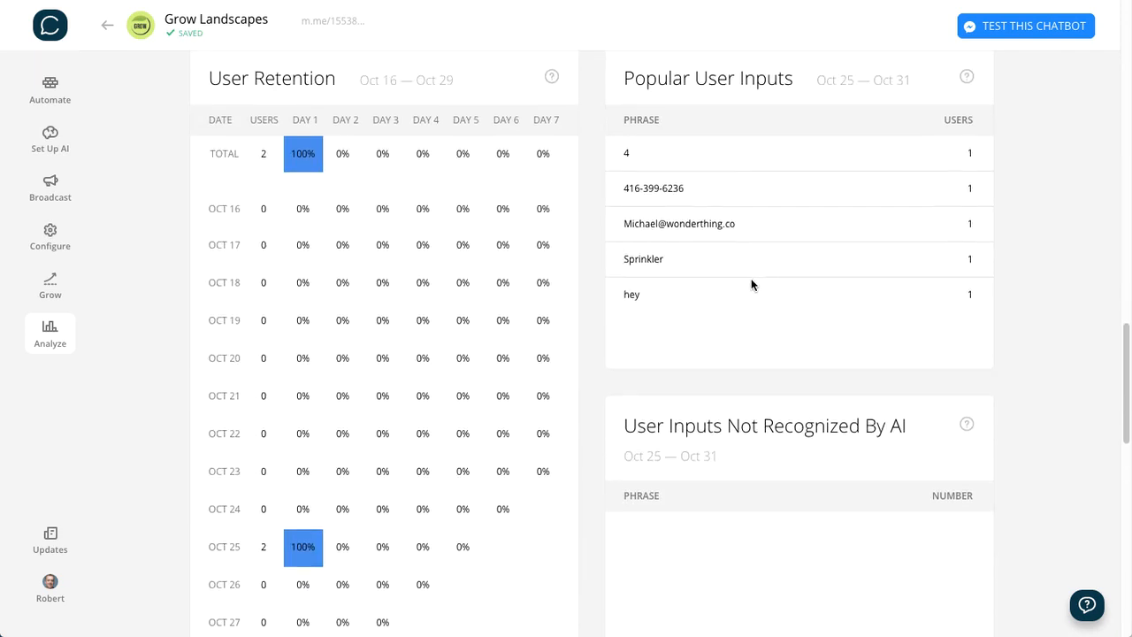
- Read the Popular User Inputs report, from its title to the list of phrases users have sent
drag(624, 206, 791, 204)
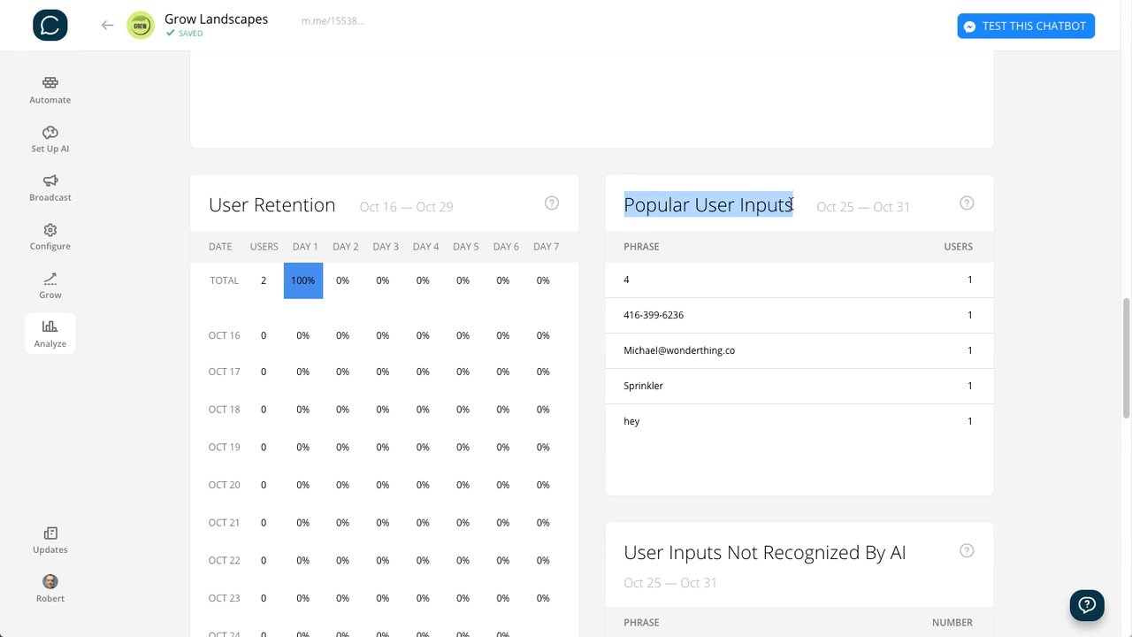
triple_click(709, 204)
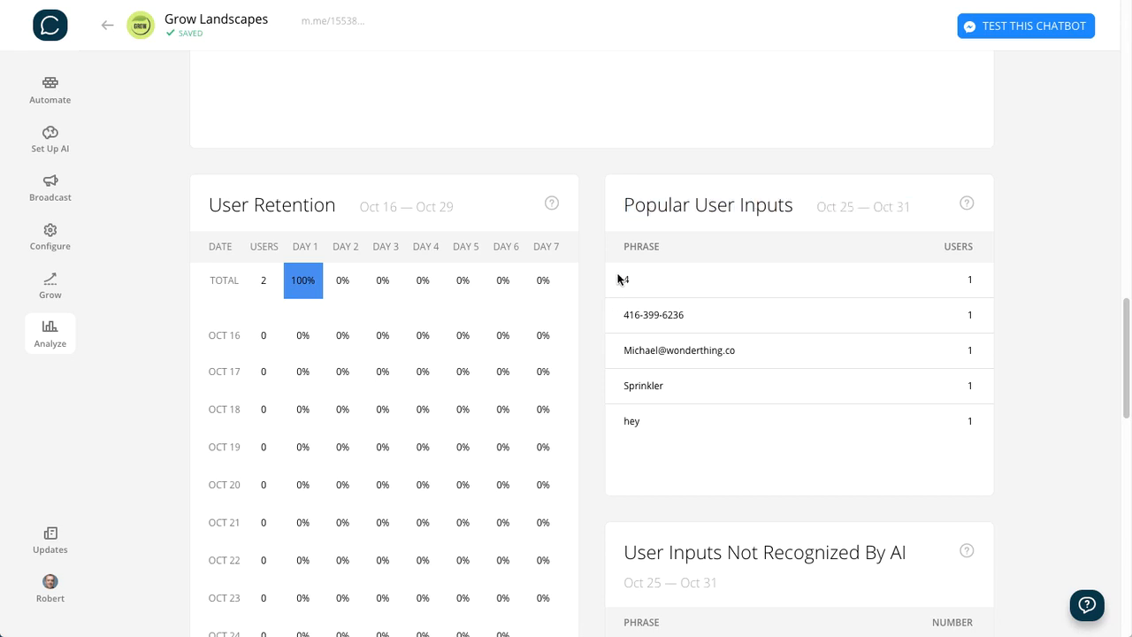
drag(620, 280, 715, 420)
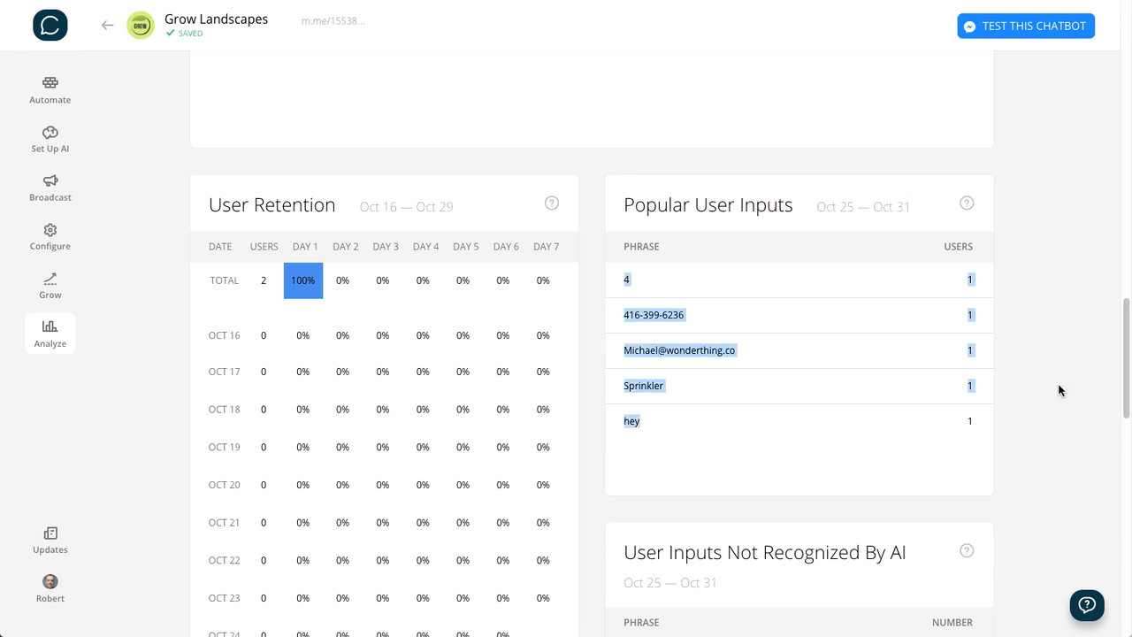
click(1026, 370)
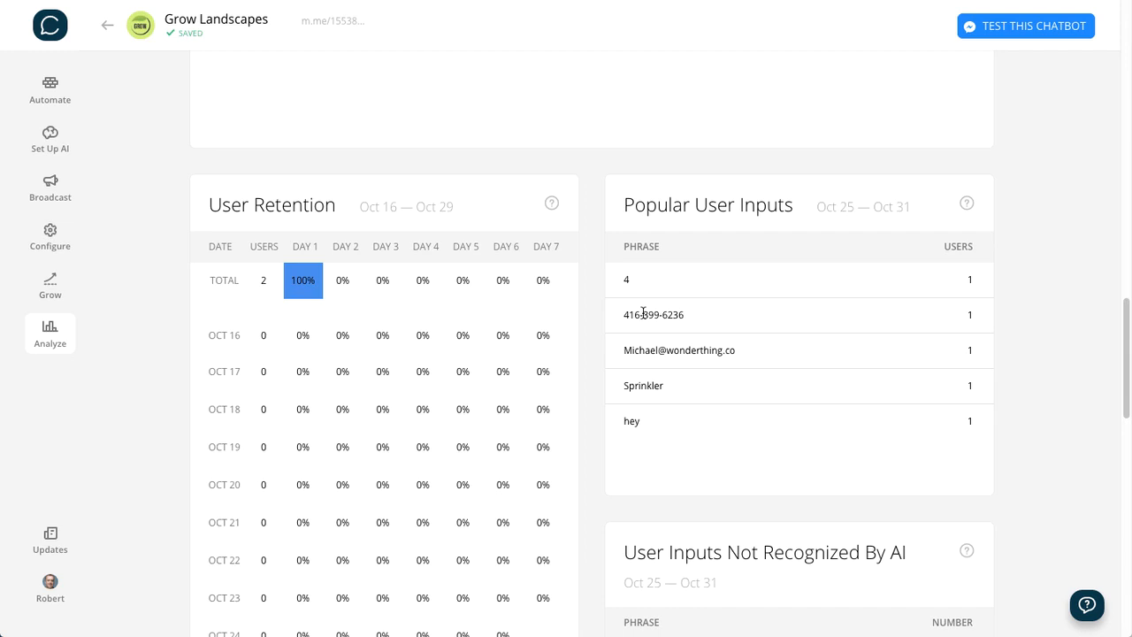
click(591, 393)
- Examine the User Inputs Not Recognized By AI report and look over the rest of the Analyze statistics
scroll(591, 393, down, 3)
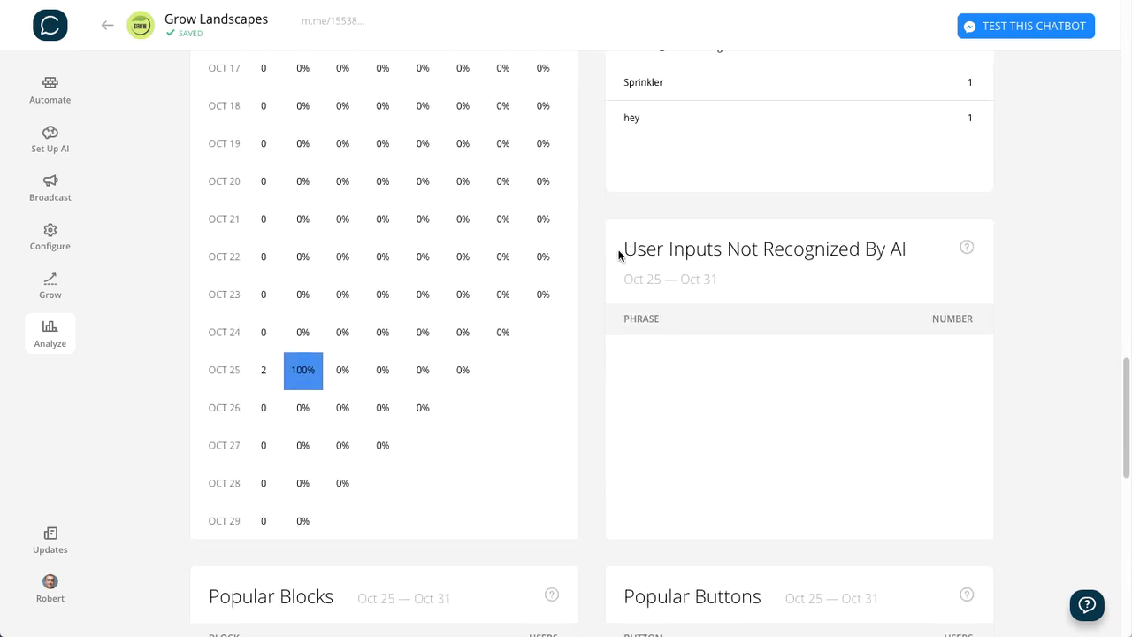
drag(619, 253, 943, 250)
triple_click(846, 249)
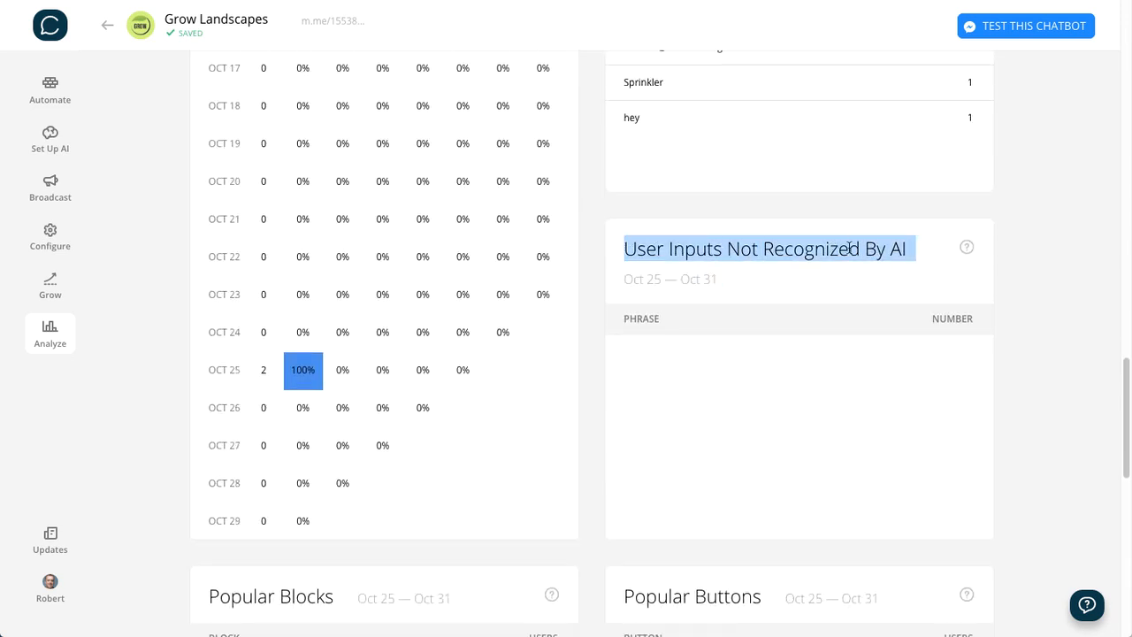
click(850, 248)
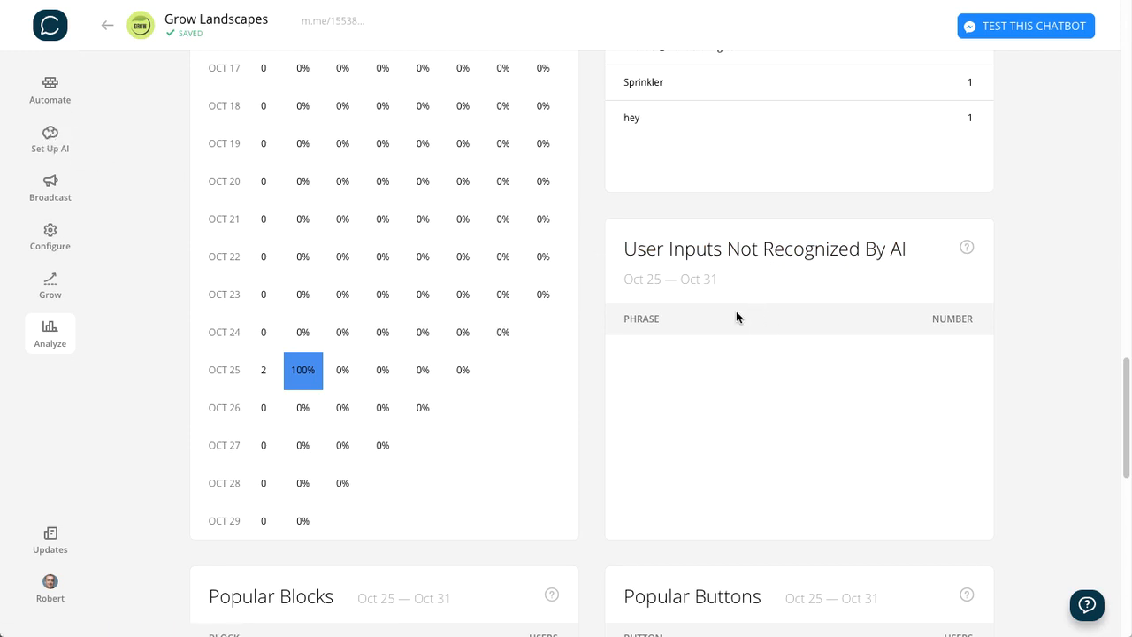
scroll(156, 230, down, 2)
scroll(156, 228, up, 10)
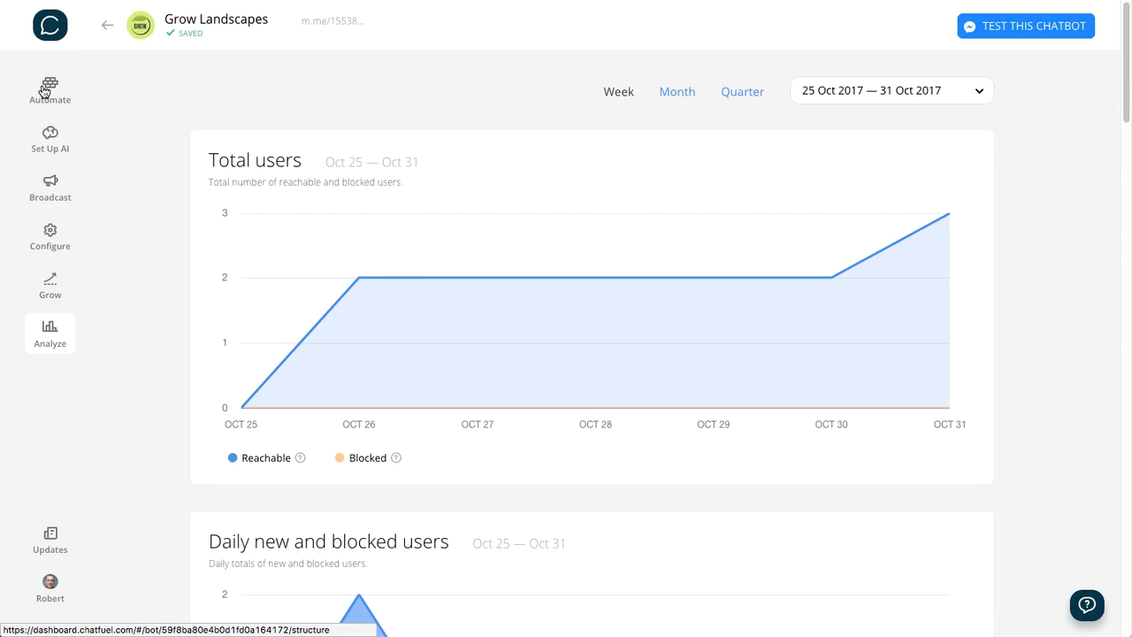
- Open the Welcome message block in Automate and delete its image card and its typing delay card
click(44, 91)
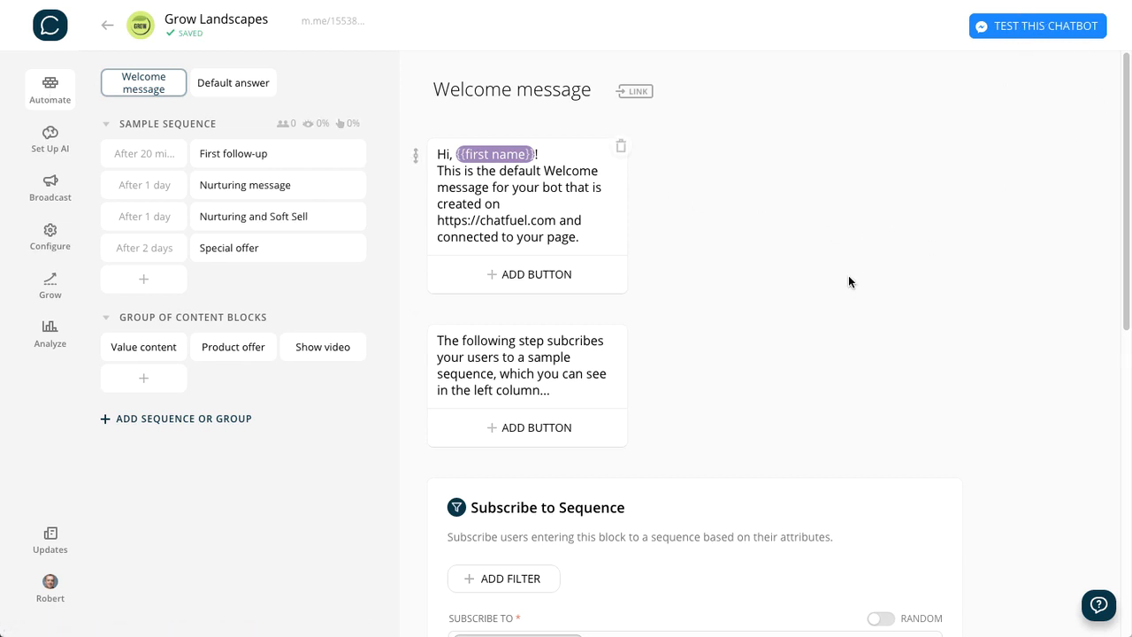
scroll(848, 279, down, 1)
scroll(848, 279, up, 1)
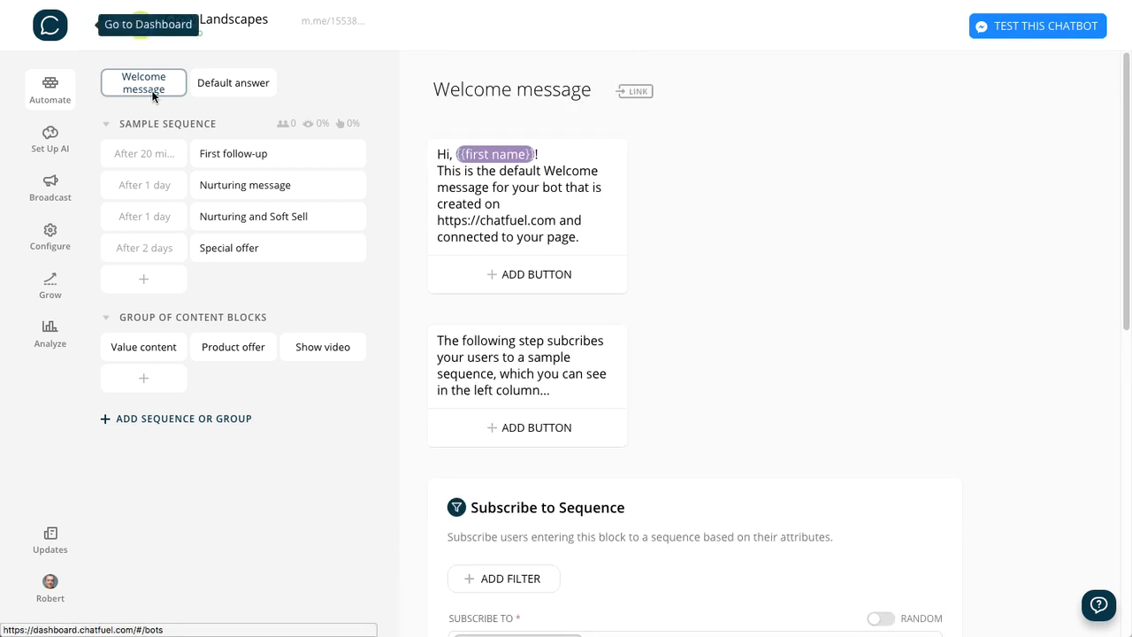
scroll(825, 232, down, 7)
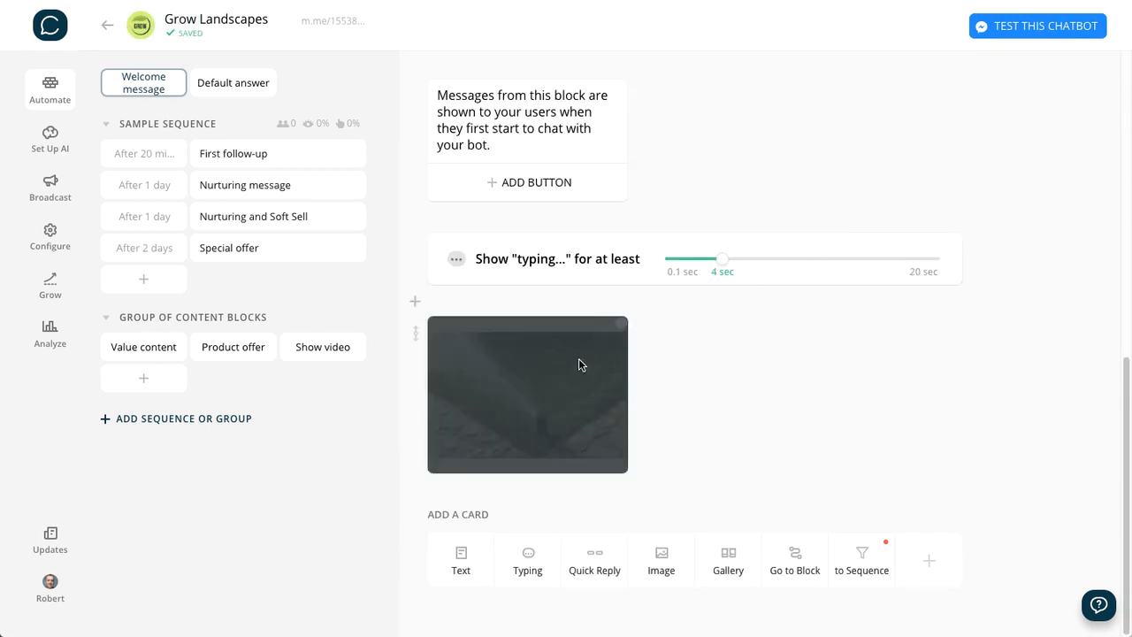
click(621, 323)
click(656, 354)
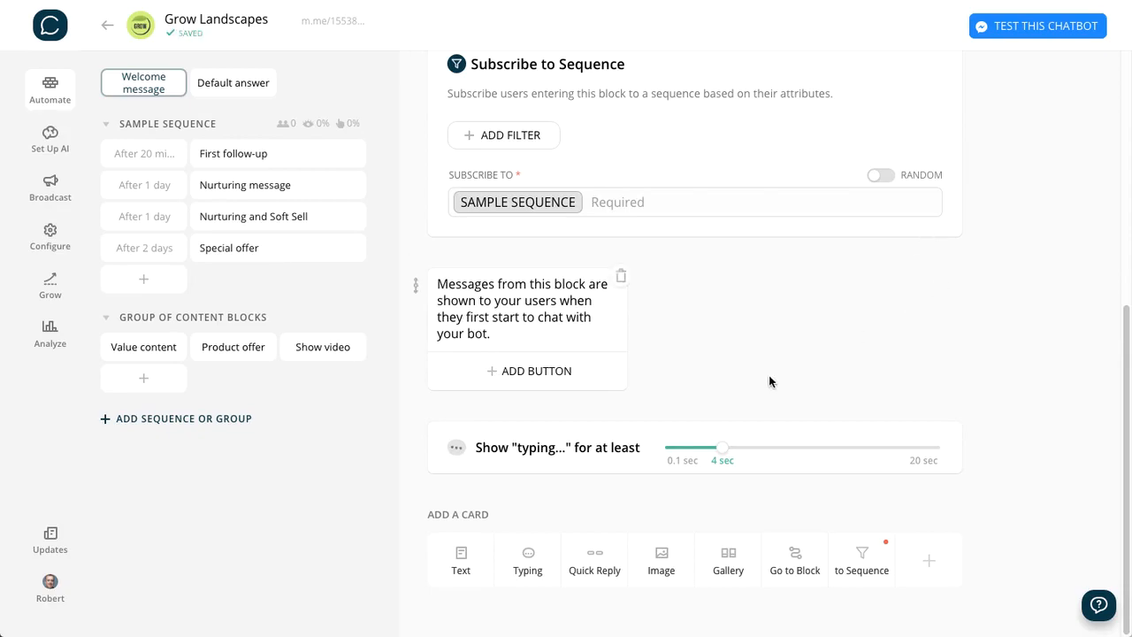
click(953, 435)
click(666, 358)
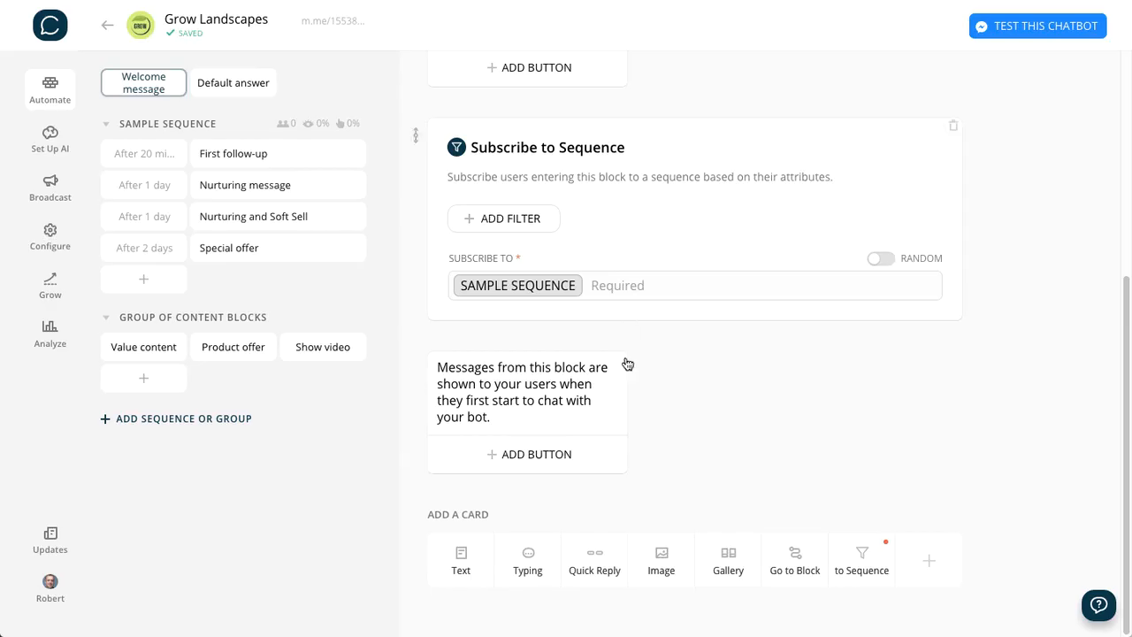
- Delete the remaining default text cards and the Subscribe to Sequence card from the Welcome message block
click(627, 363)
click(654, 352)
click(954, 278)
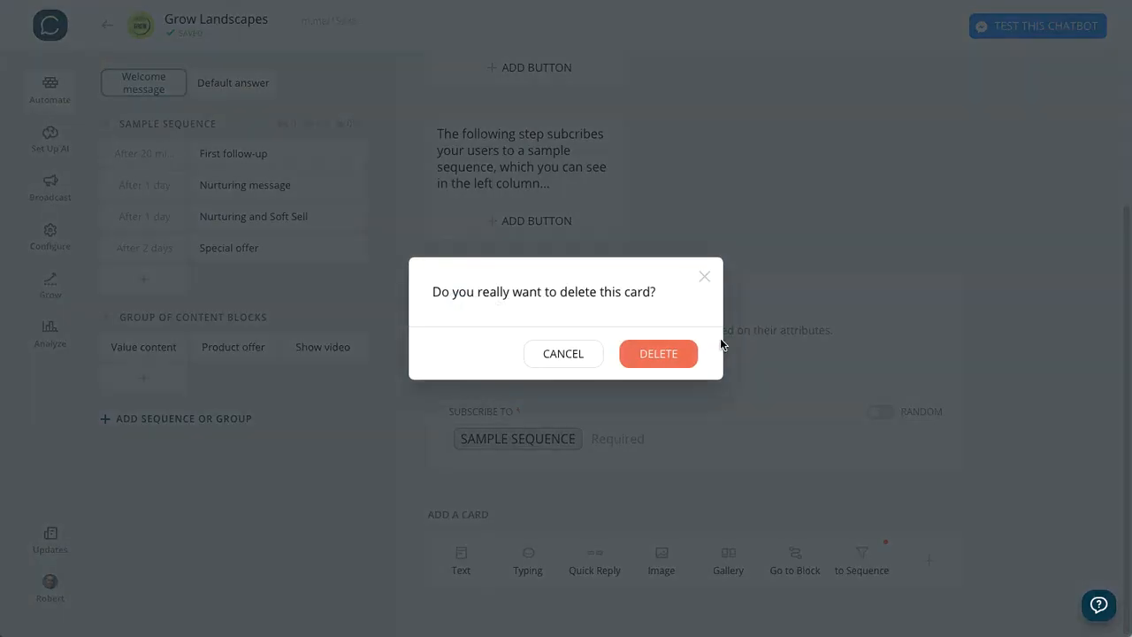
click(674, 353)
click(625, 341)
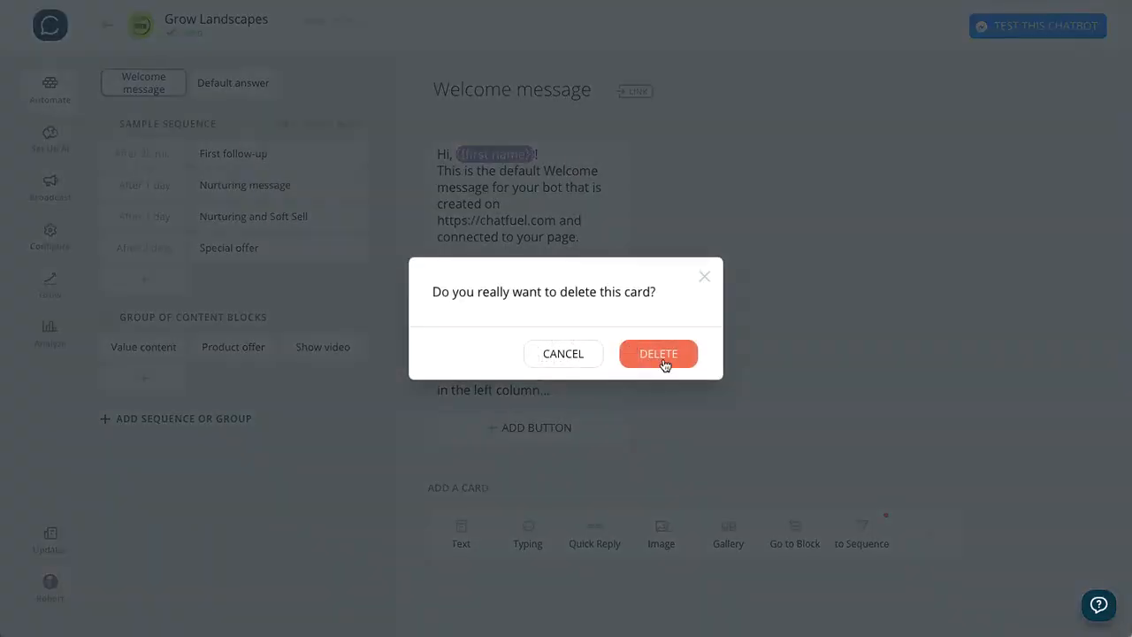
click(662, 358)
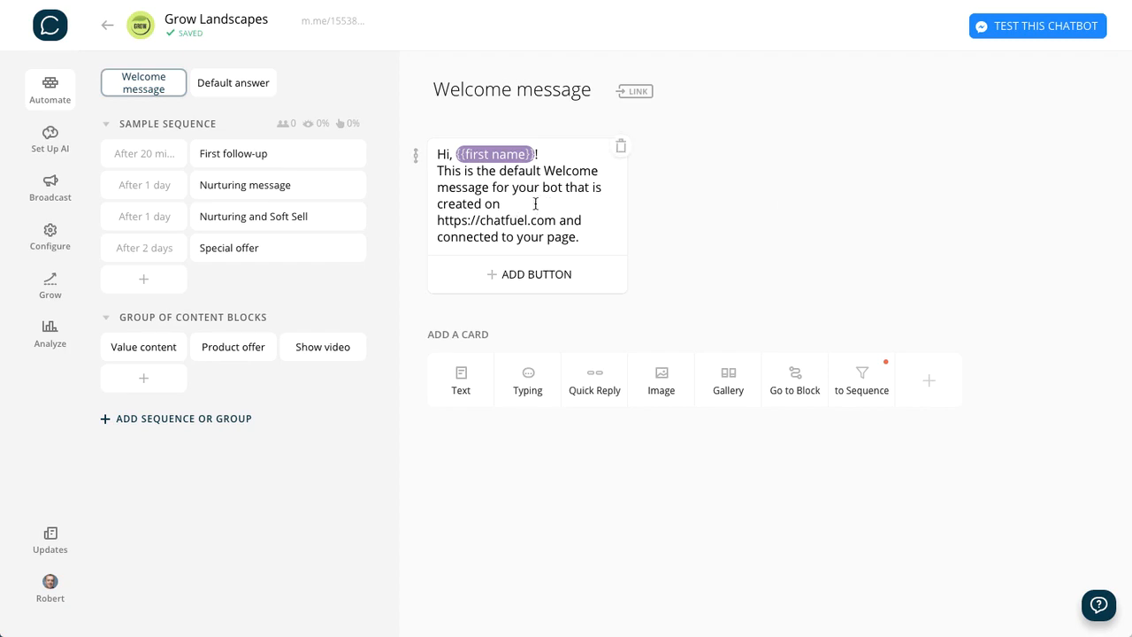
click(623, 146)
click(669, 359)
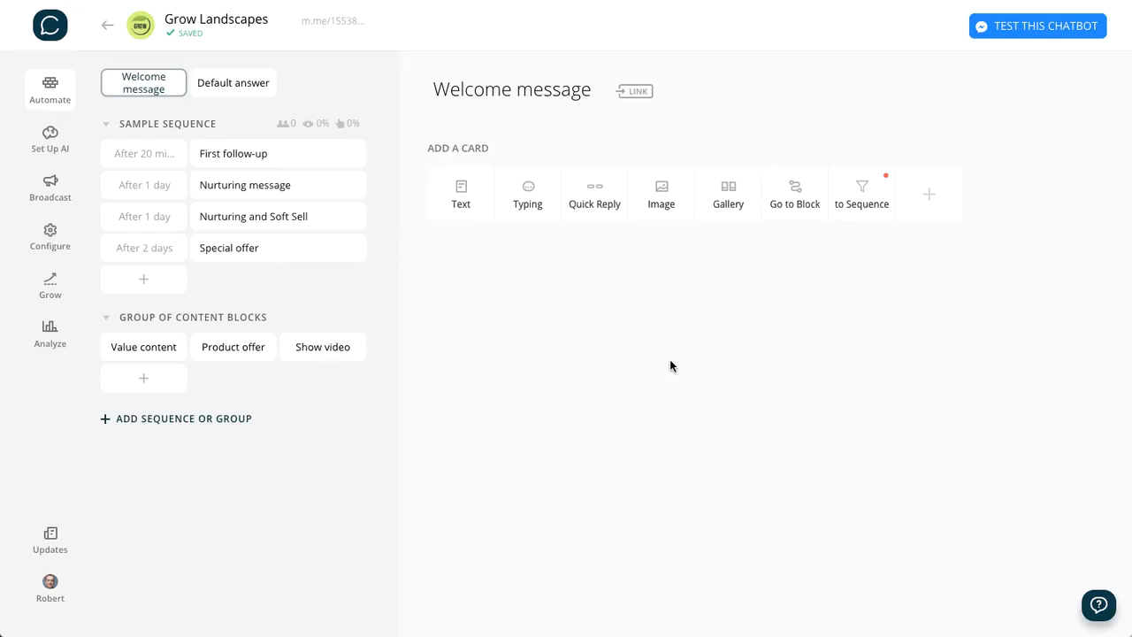
- Add a text card and paste the copied Grow Landscape greeting, starting "Hi, {{first name}}!" and offering 20% OFF the in-ground irrigation system
click(462, 204)
click(849, 160)
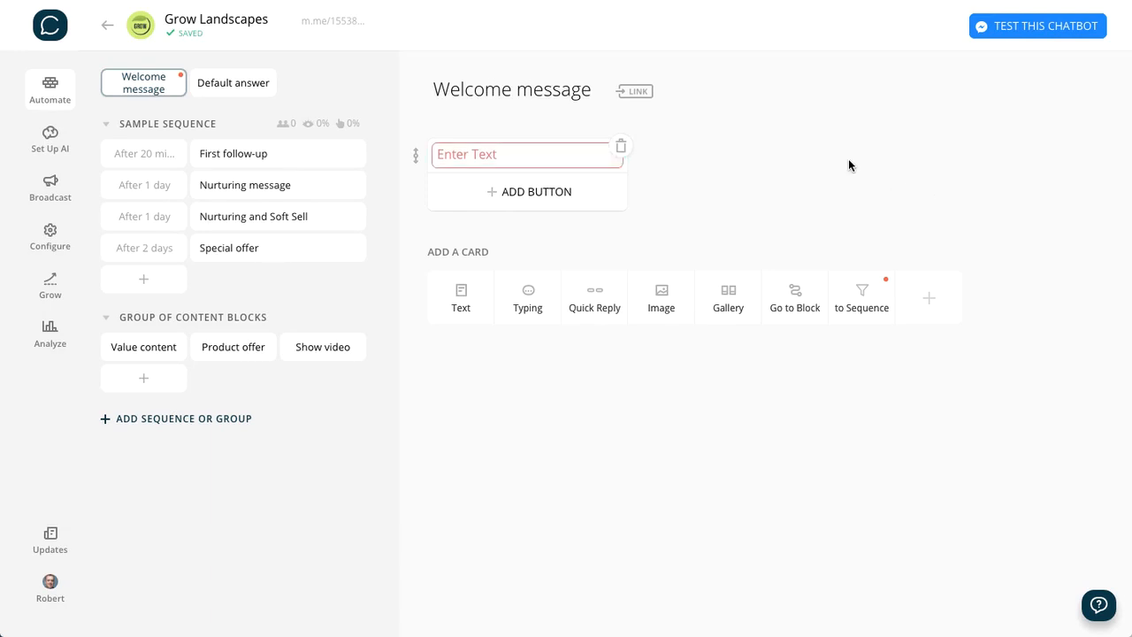
click(469, 156)
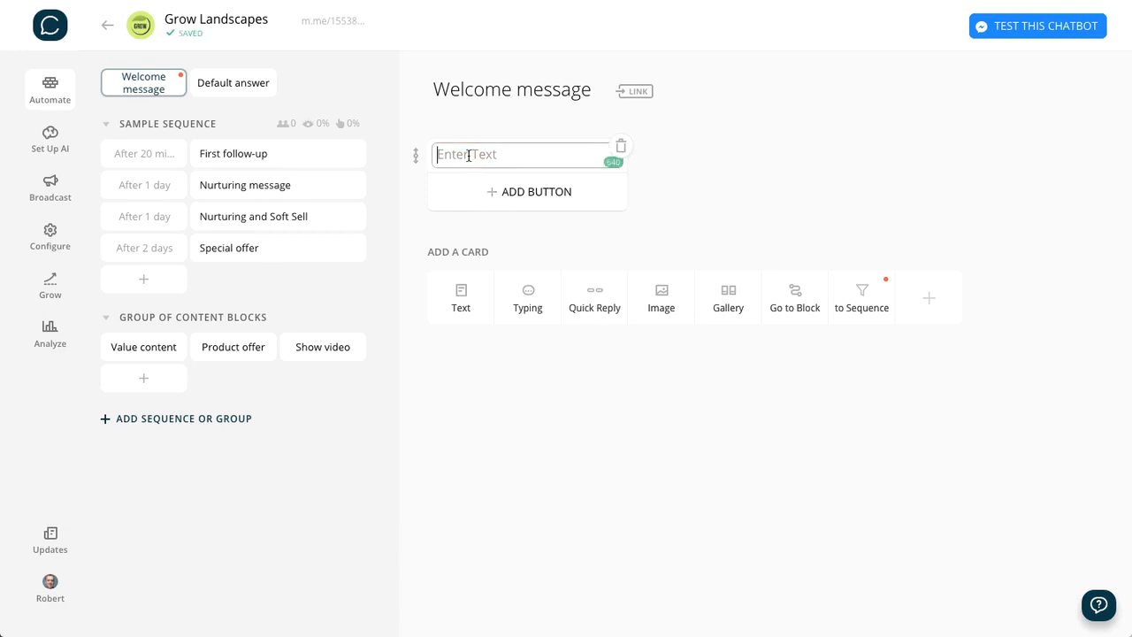
text(Hi, {{first name}}! Nice to meet you! I’m the Grow Landscape chatbot. 🙂  We have a limited-time offer going on right now - it’s 20% OFF our most popular in-ground irrigation system - we’ll plan, install, test and put the system on a timer (that you can adjust with your phone).  Get a lush, green lawn and never worry about watering again! 🌱  This promotion ends at the end of the month - are you interested?)
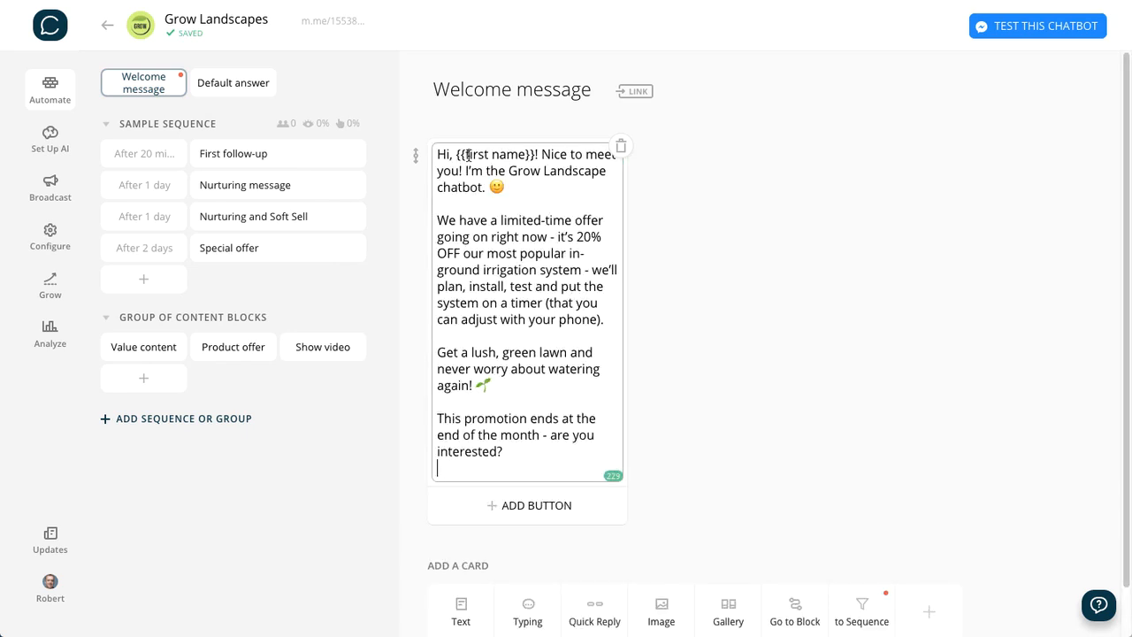
click(664, 220)
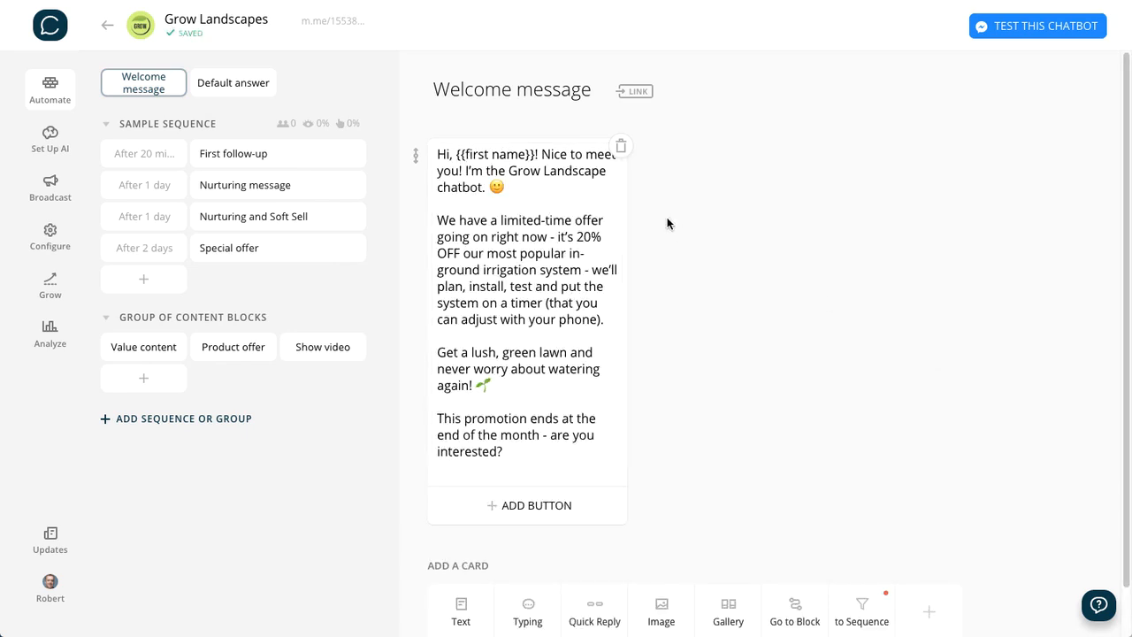
click(569, 188)
click(708, 251)
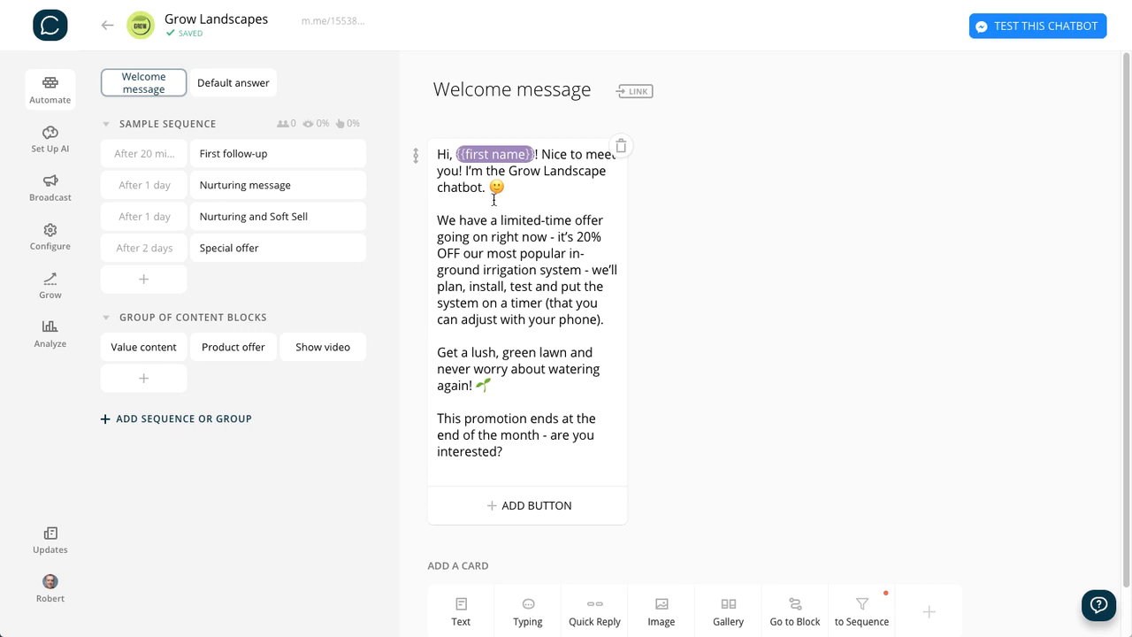
- Remove the {{first name}} attribute from the greeting line and reinsert it from the suggested attributes
click(456, 155)
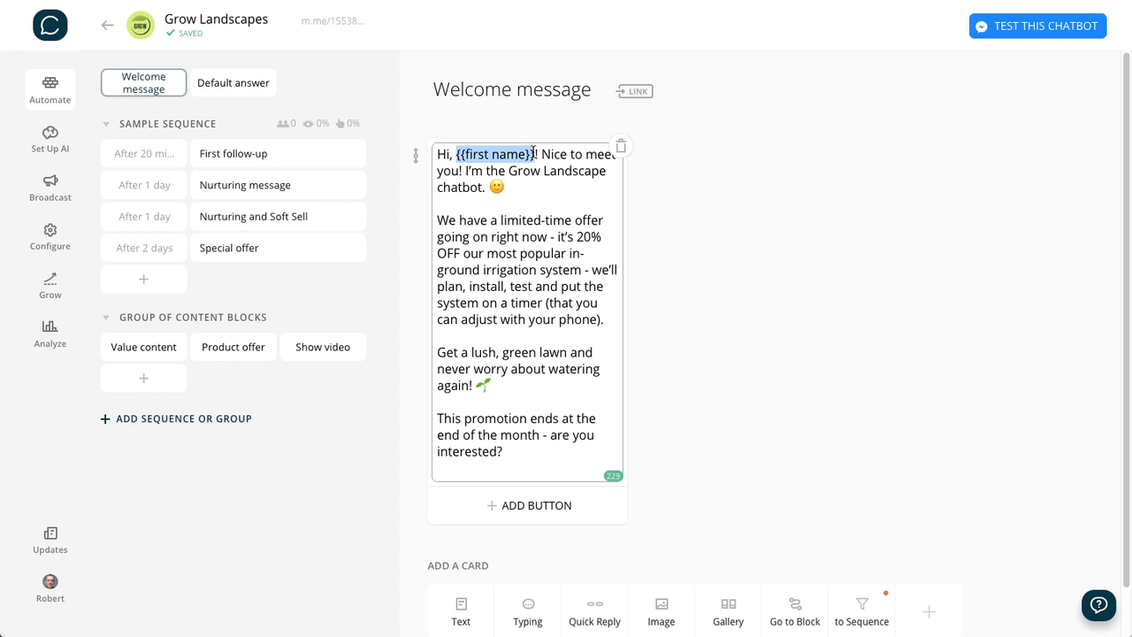
key(BackSpace)
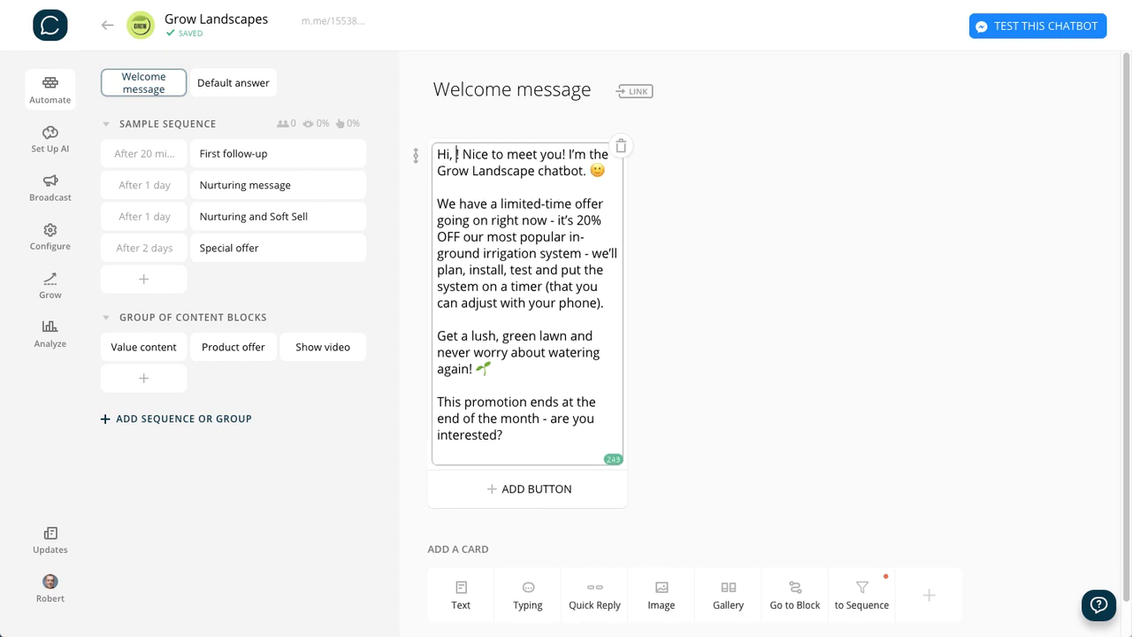
text({{)
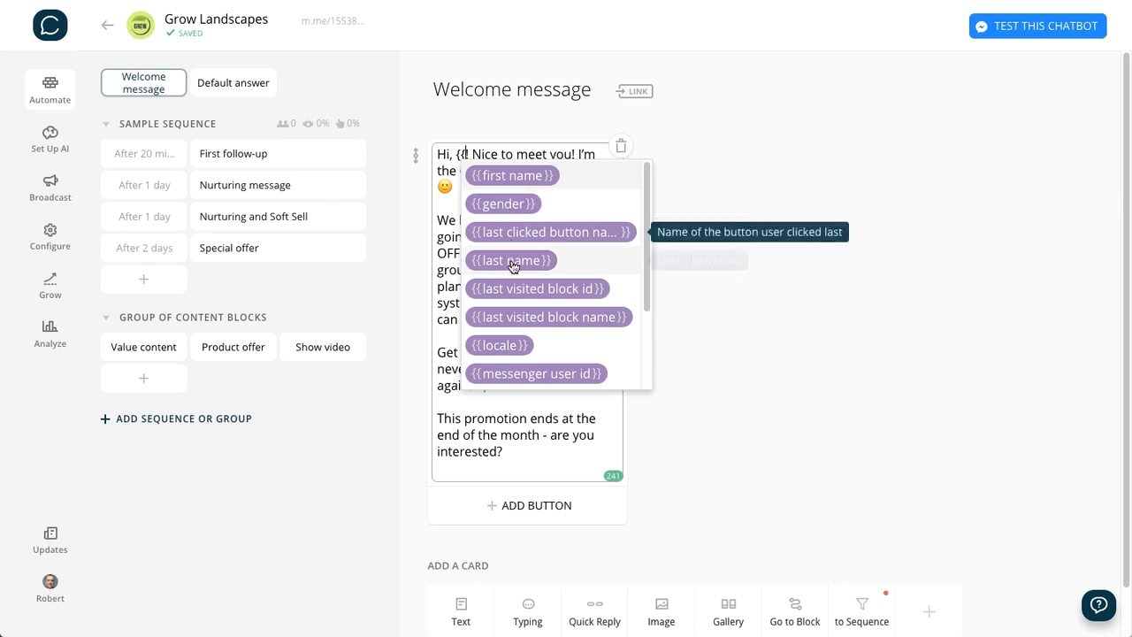
click(508, 177)
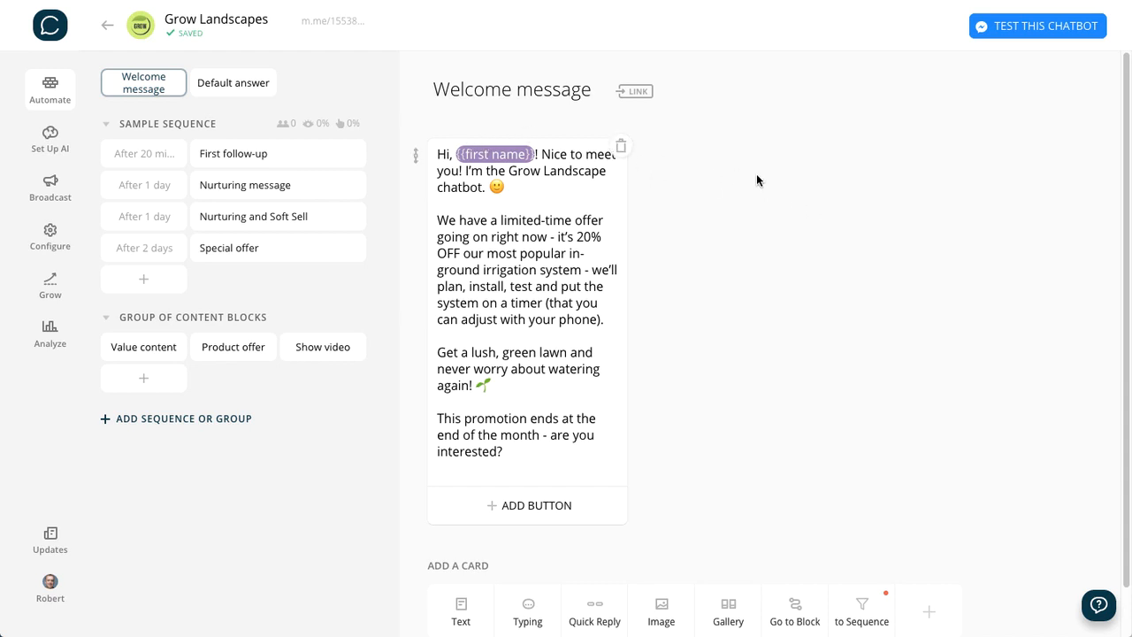
- Review the Welcome message text paragraph by paragraph, from the limited-time offer to the closing question about the promotion
scroll(754, 268, down, 1)
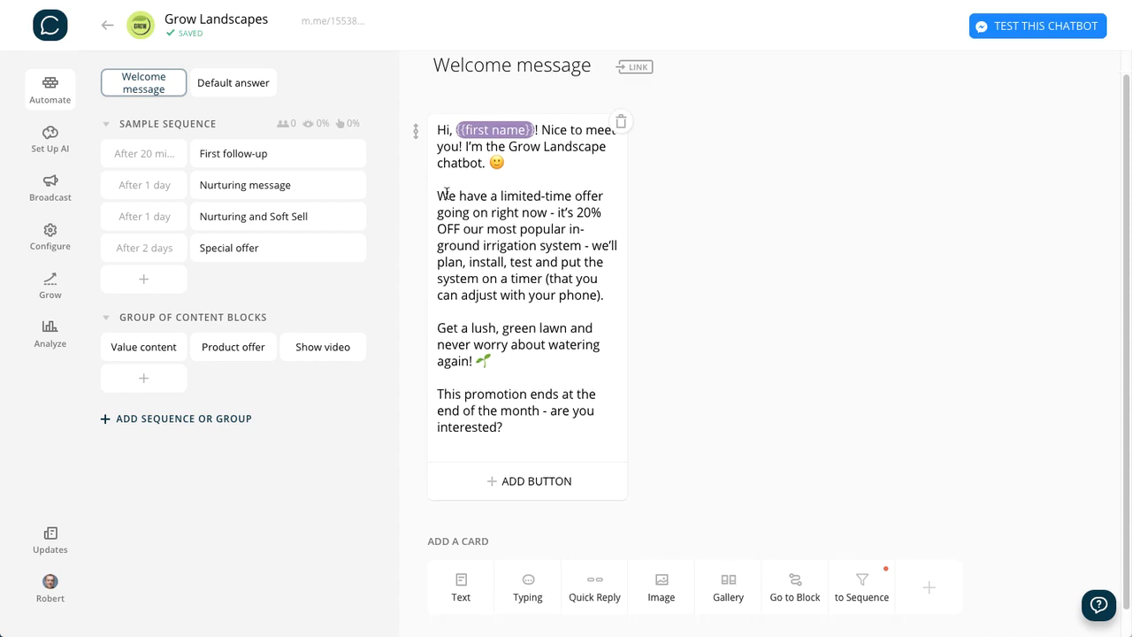
drag(436, 195, 600, 294)
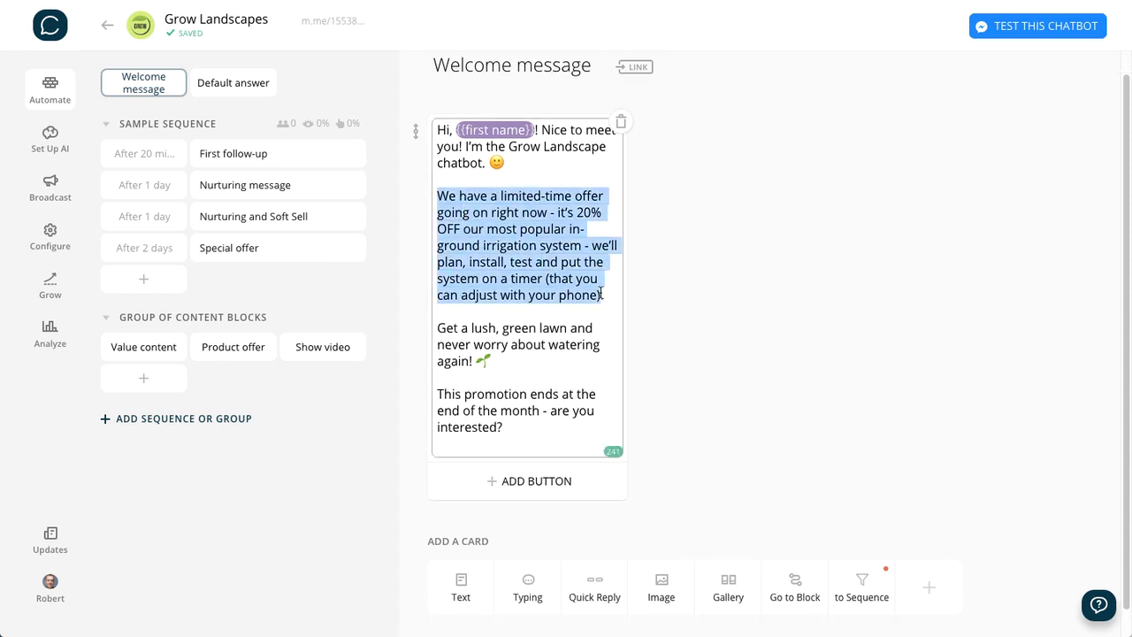
click(724, 285)
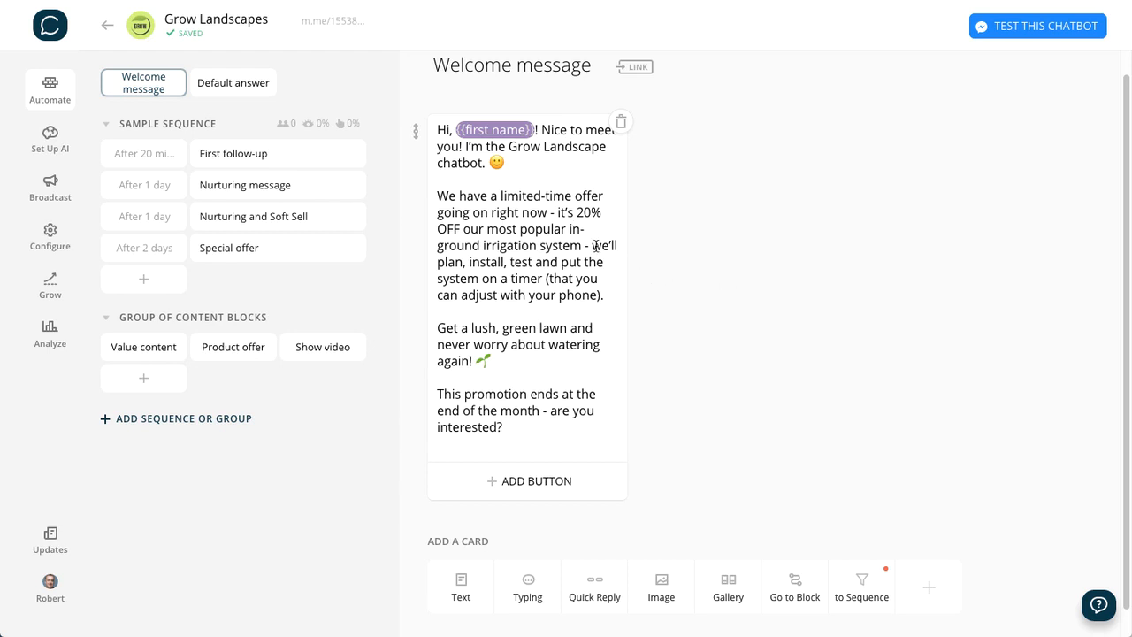
drag(595, 245, 608, 299)
click(442, 324)
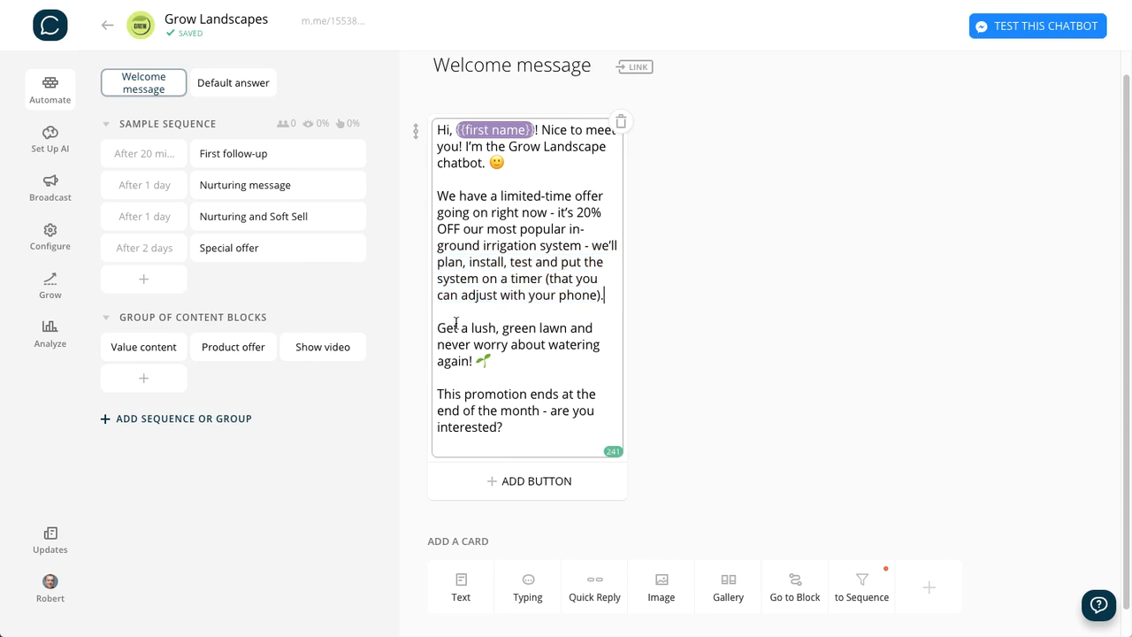
drag(437, 329, 519, 369)
click(438, 395)
drag(437, 394, 517, 427)
click(643, 402)
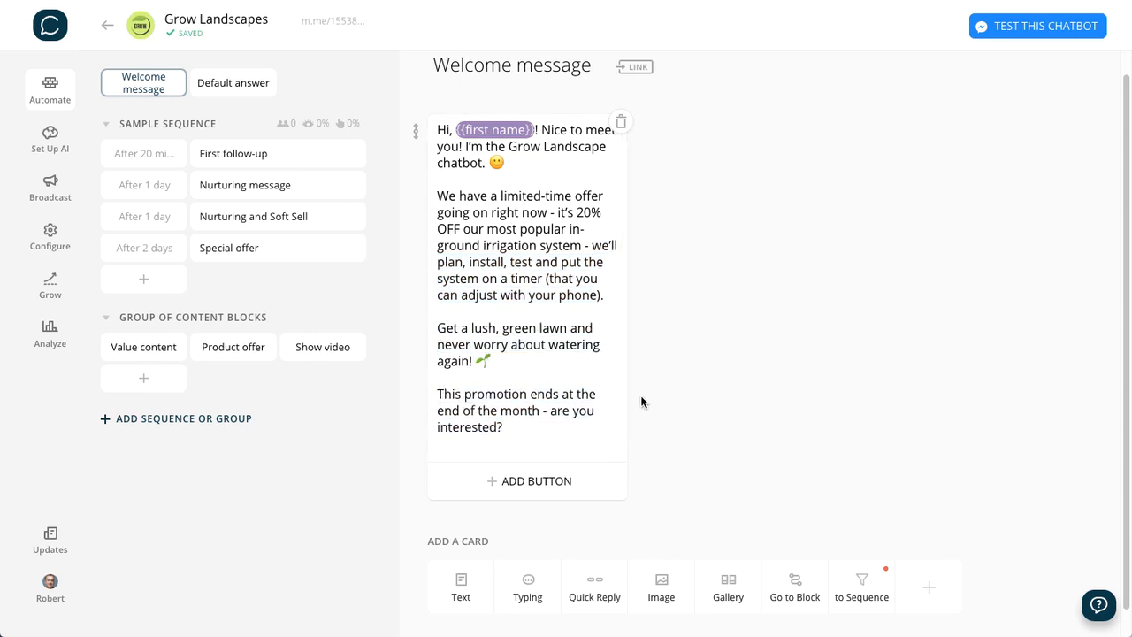
- Remove the trailing blank line after "are you interested?" in the Welcome message text card
scroll(770, 439, down, 1)
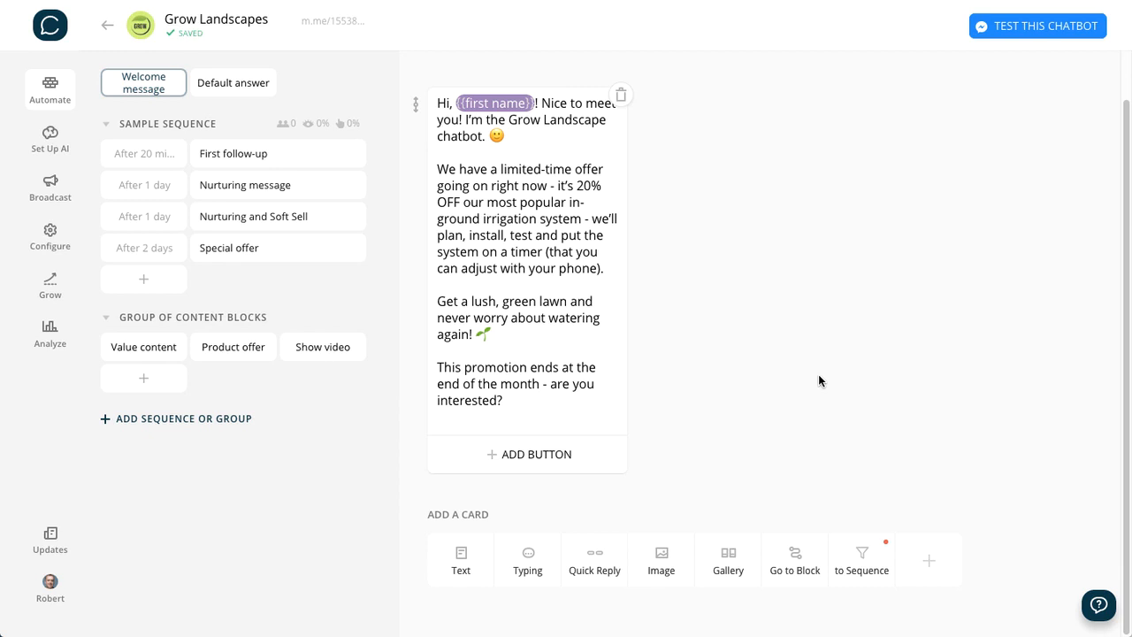
click(525, 415)
key(BackSpace)
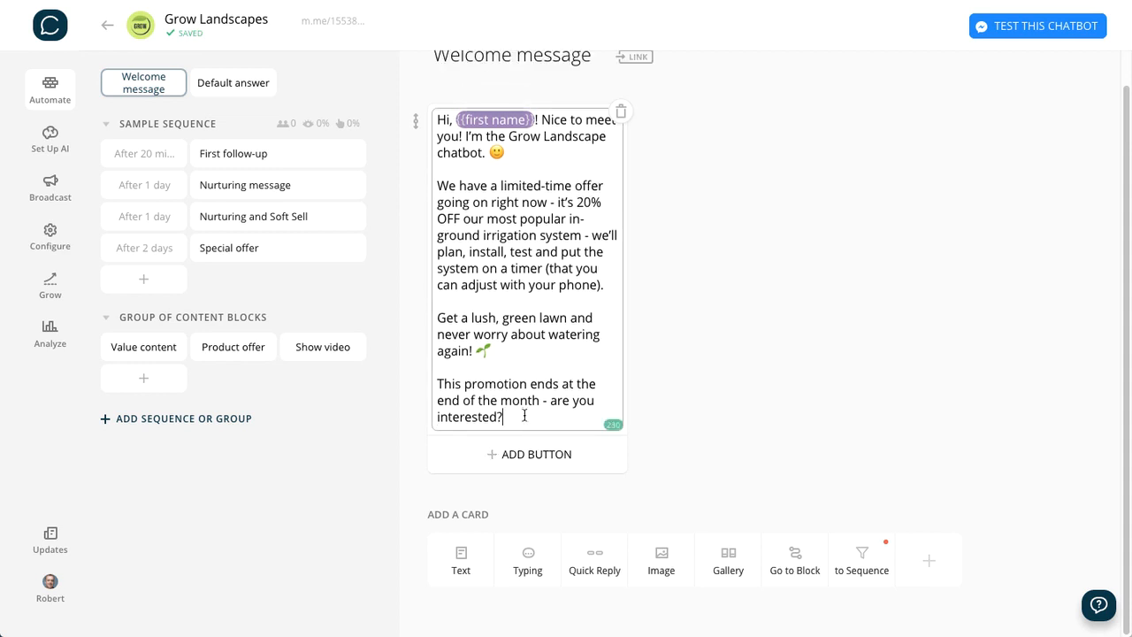
click(749, 417)
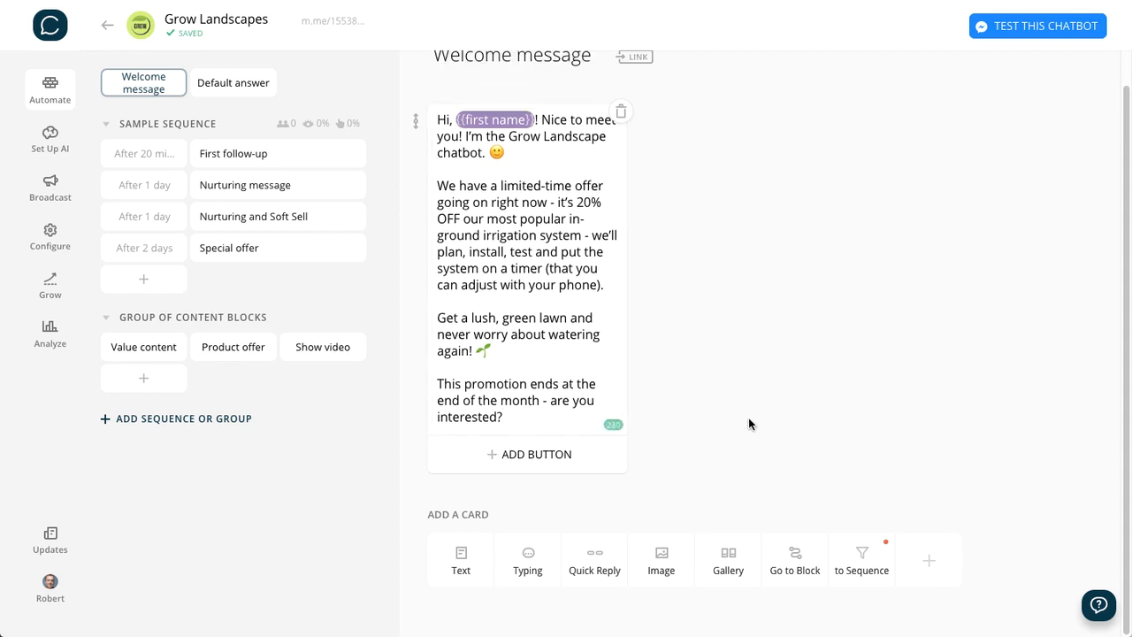
- Add a "Yes" button to the greeting card, link it to a new "Capture Lead" block, and open that block
click(522, 457)
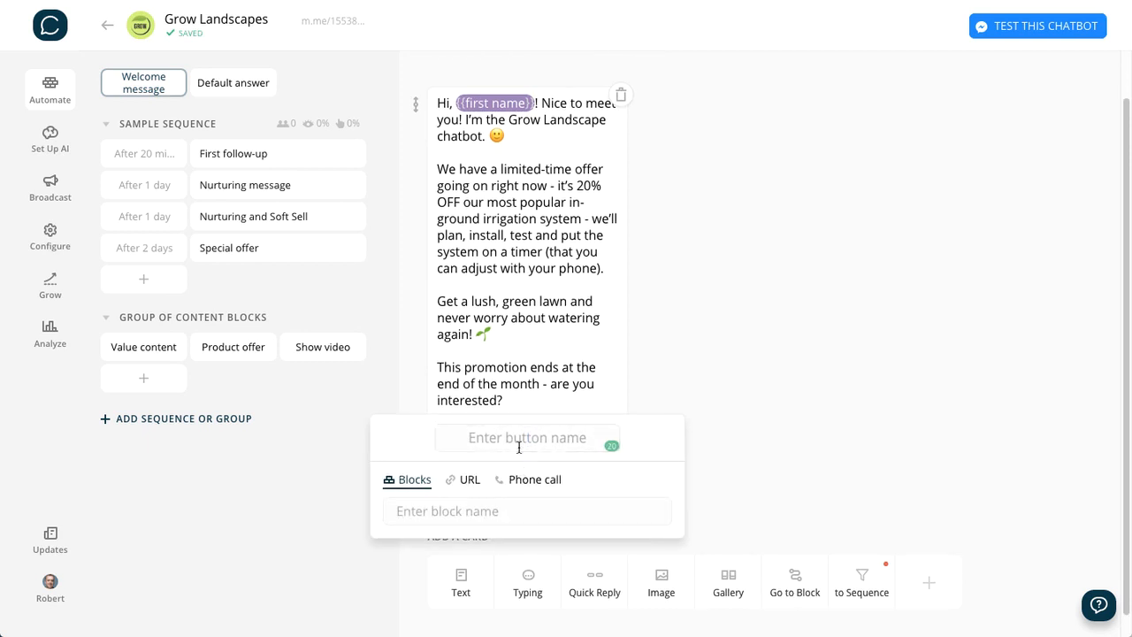
text(Yes)
click(437, 511)
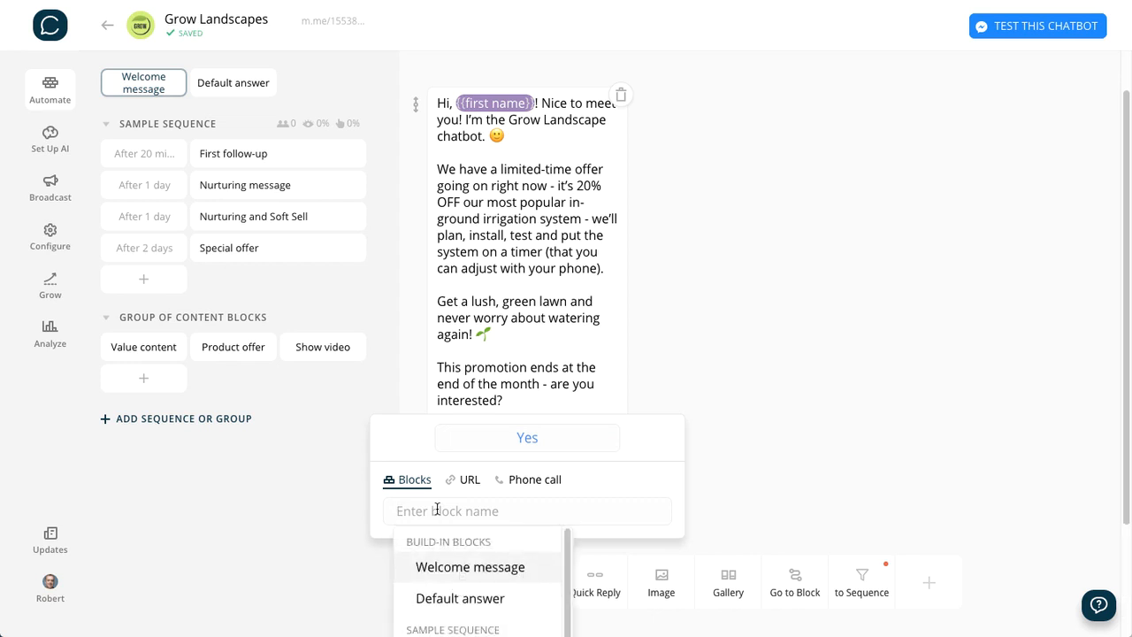
text(Captu)
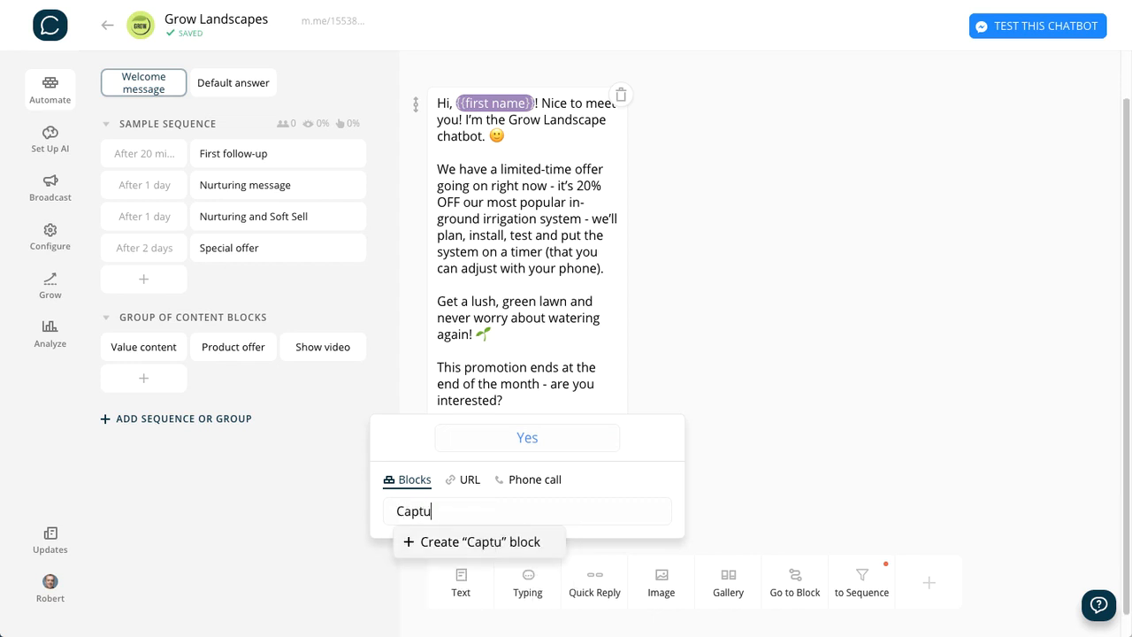
text(re Lead)
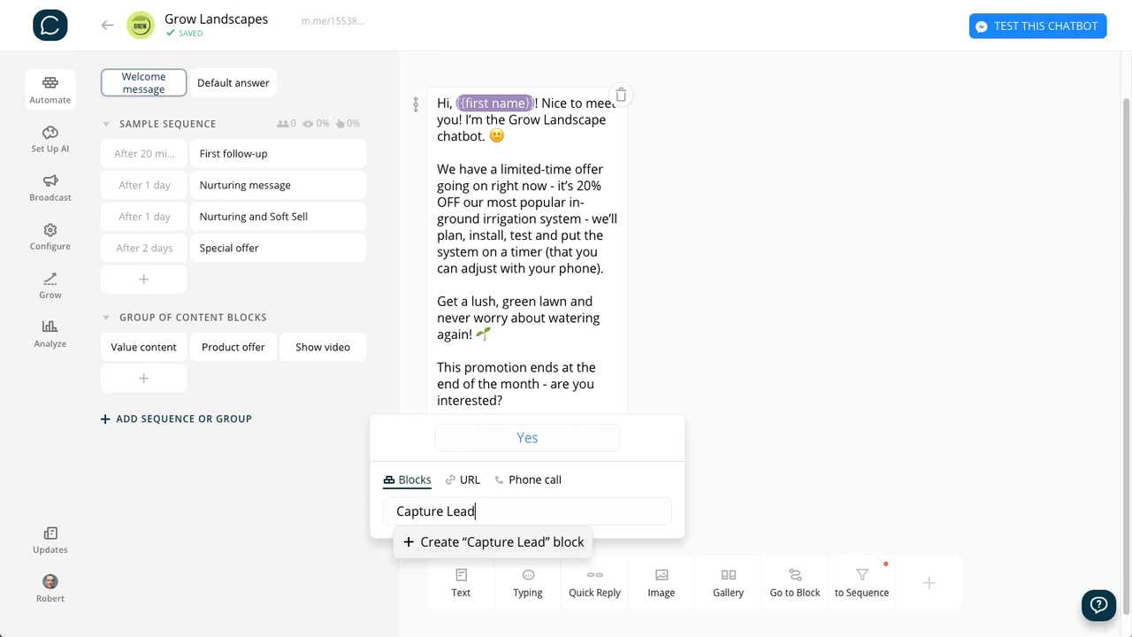
key(Return)
click(836, 428)
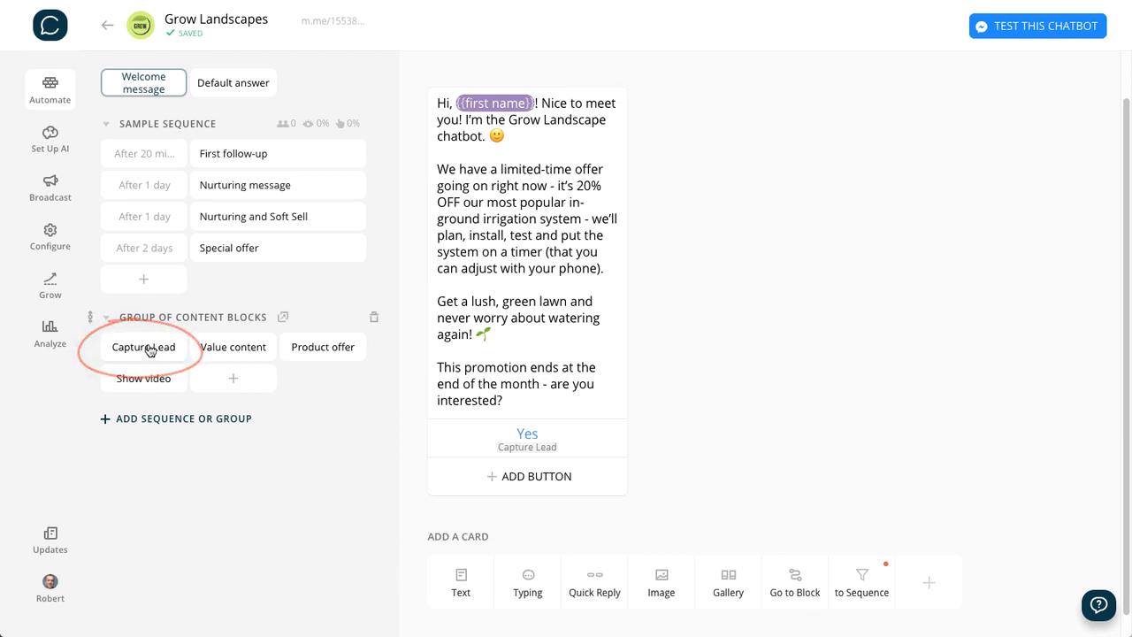
click(151, 349)
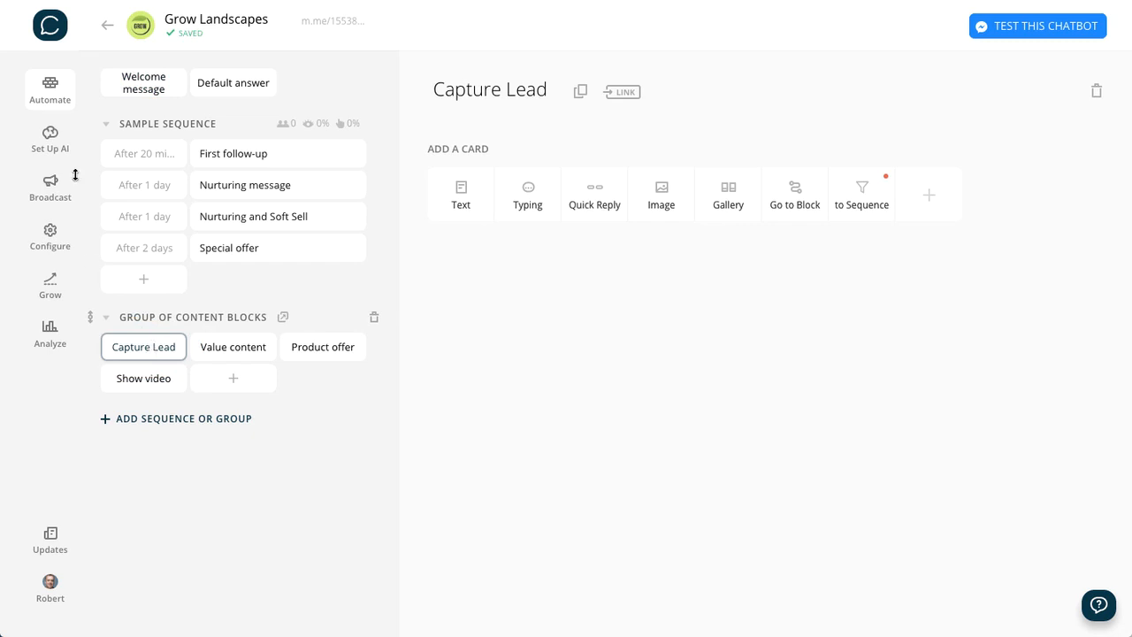
- Return to the Welcome message block and add a "More Info" button linked to a new "More Info" block
click(146, 86)
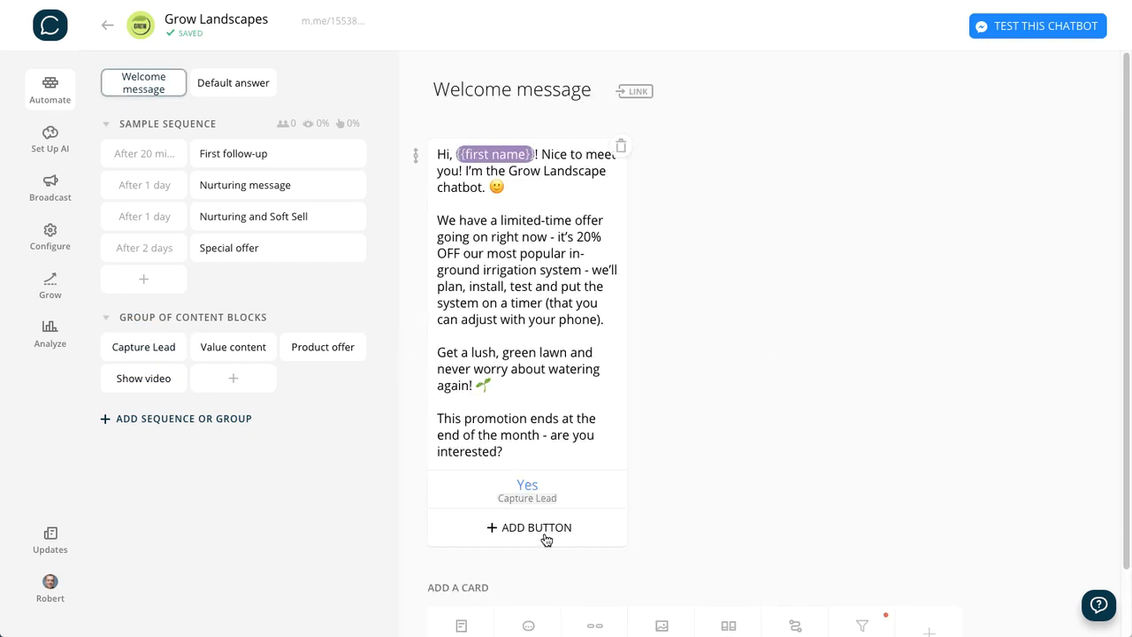
click(531, 529)
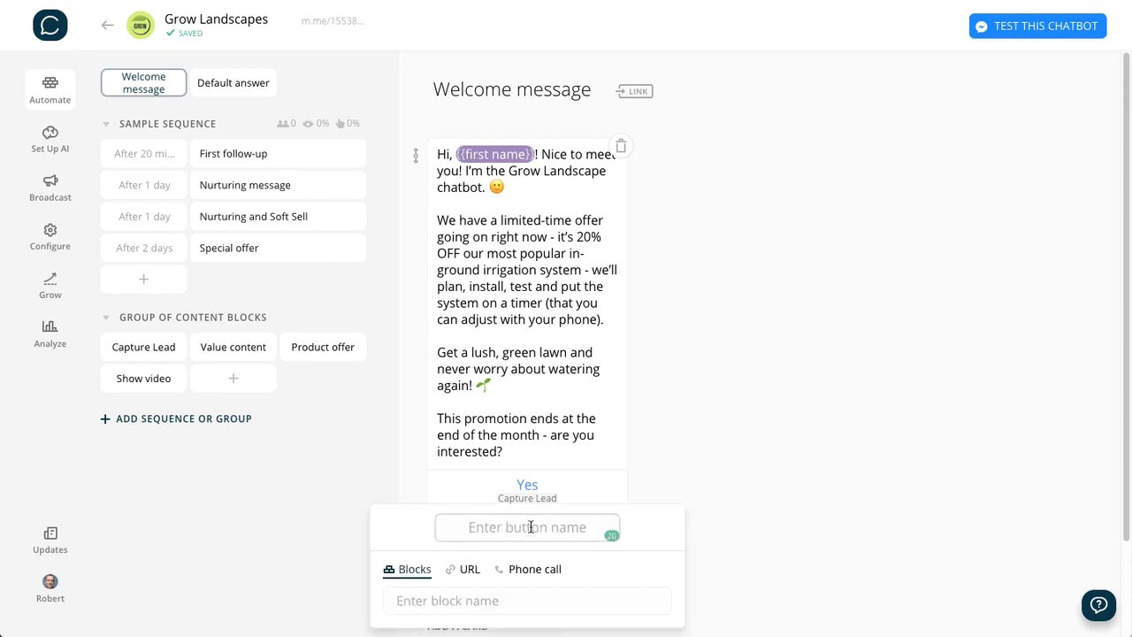
text(M)
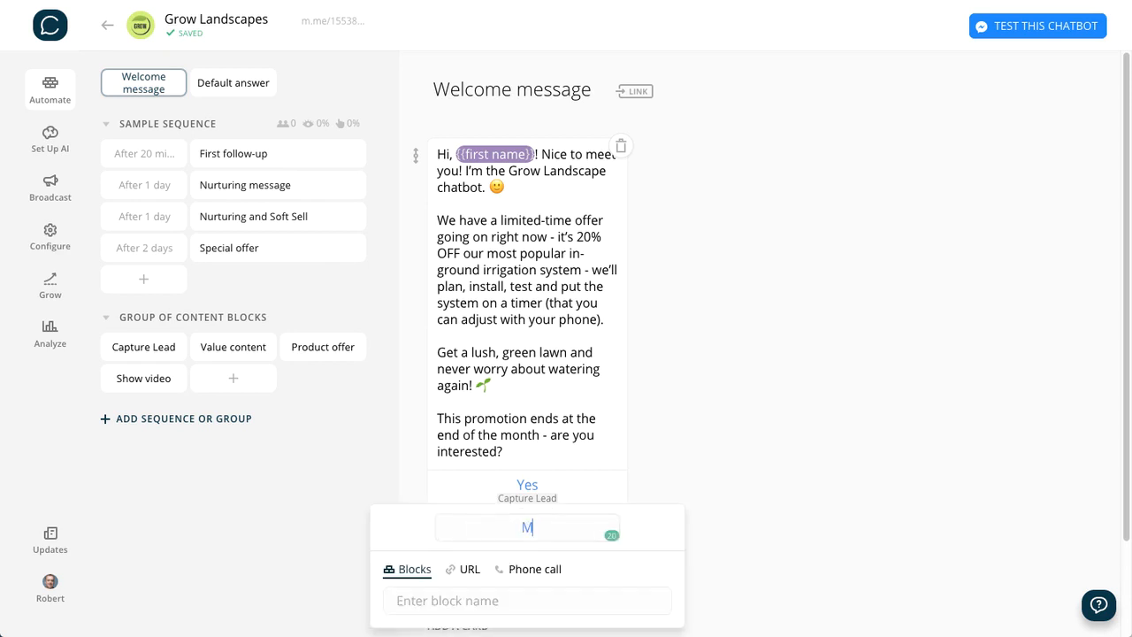
text(ore Info)
click(433, 606)
text(More Info)
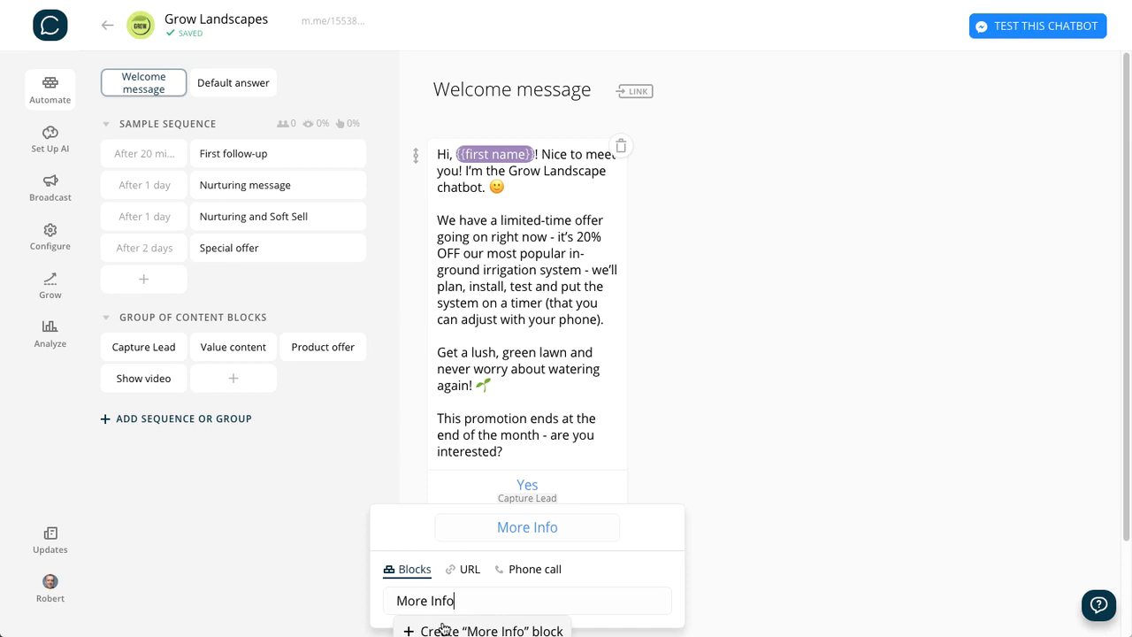
click(444, 628)
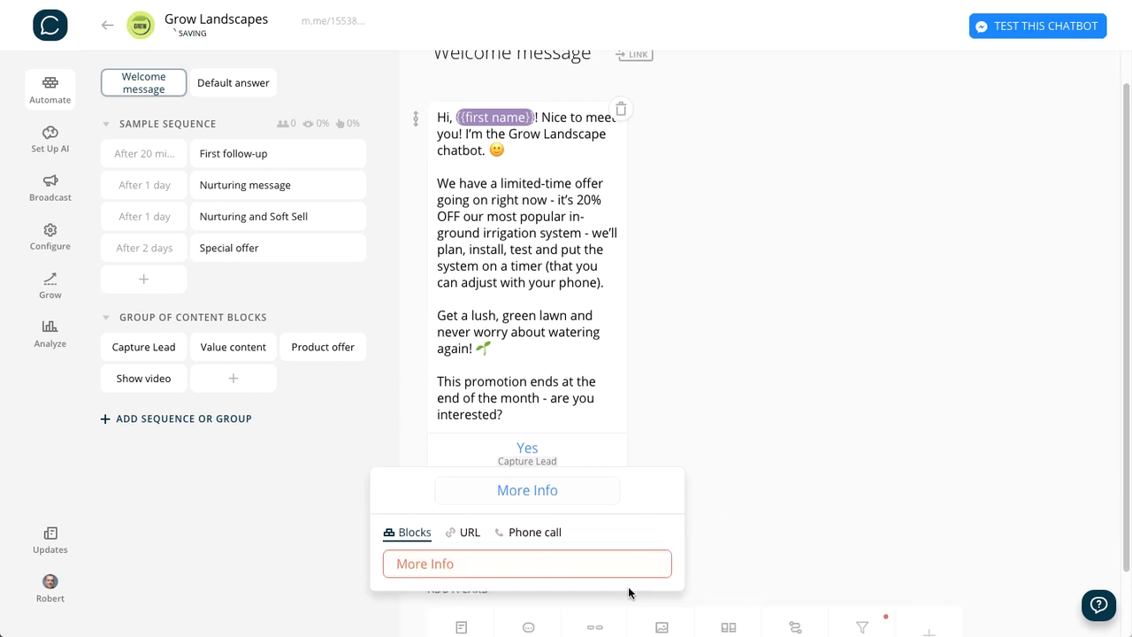
click(818, 512)
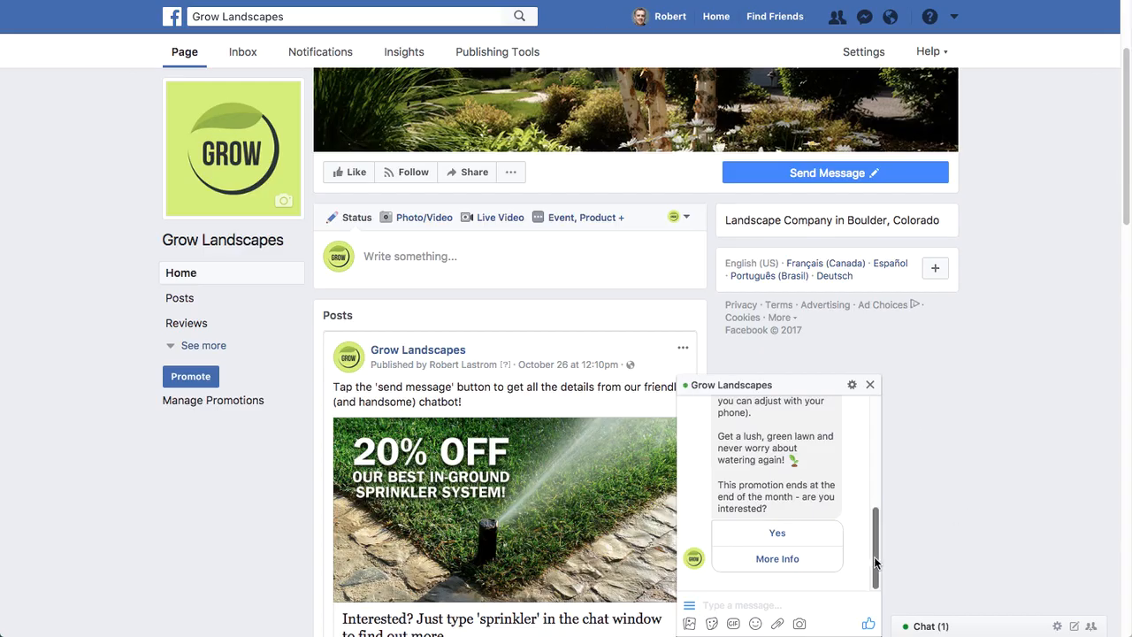
- Read through the bot's greeting and its buttons in the Grow Landscapes chat window on the Facebook page
scroll(874, 525, up, 1)
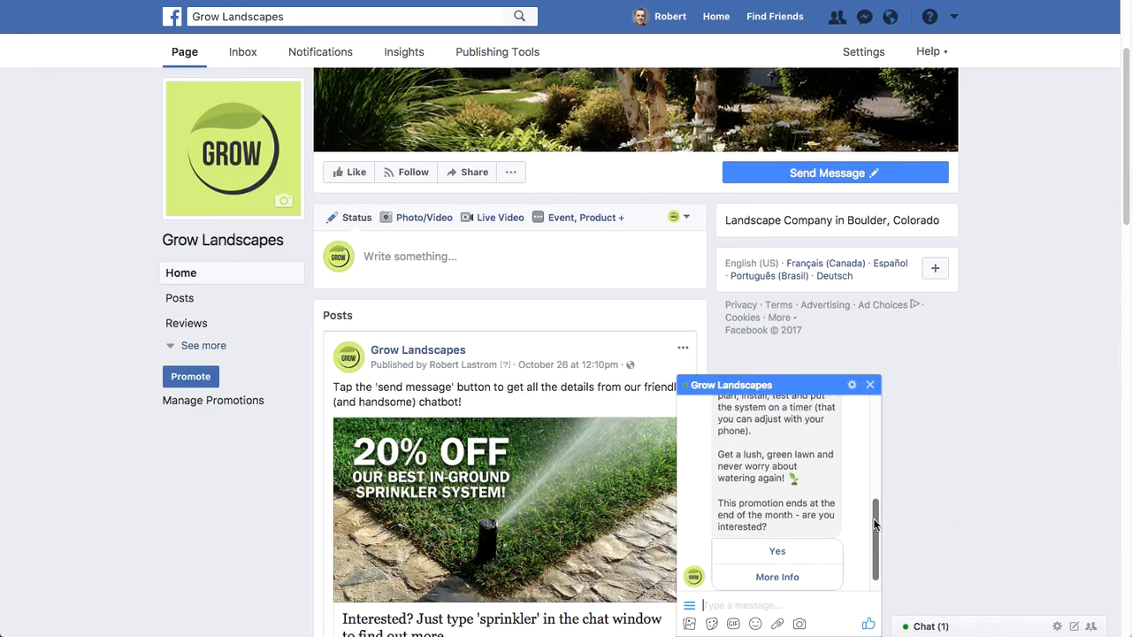
scroll(874, 524, up, 3)
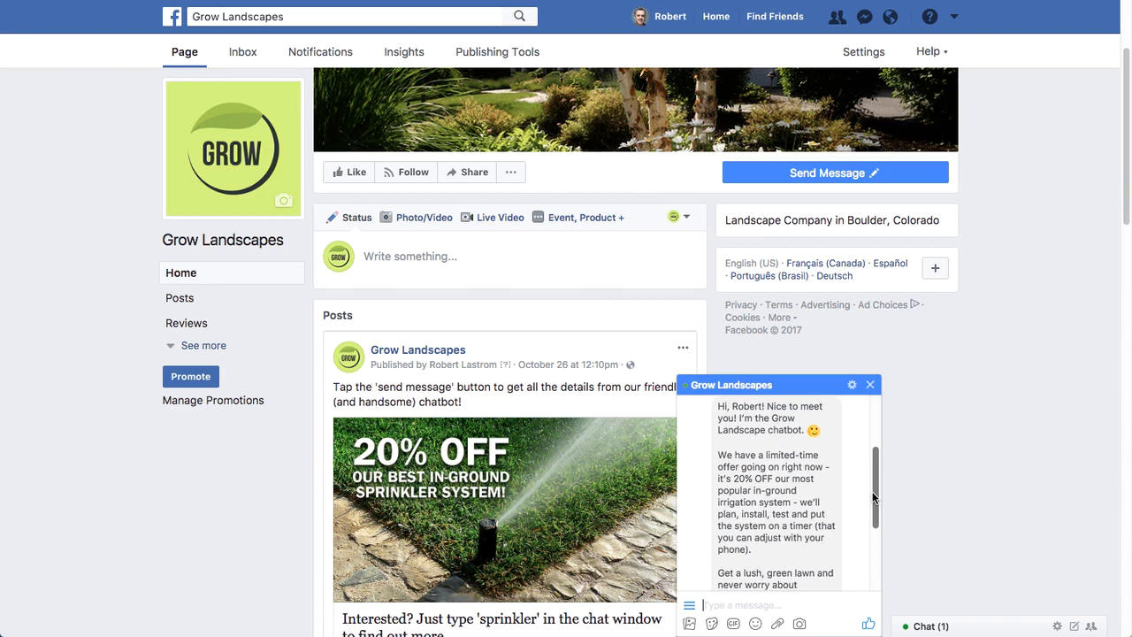
scroll(874, 497, down, 3)
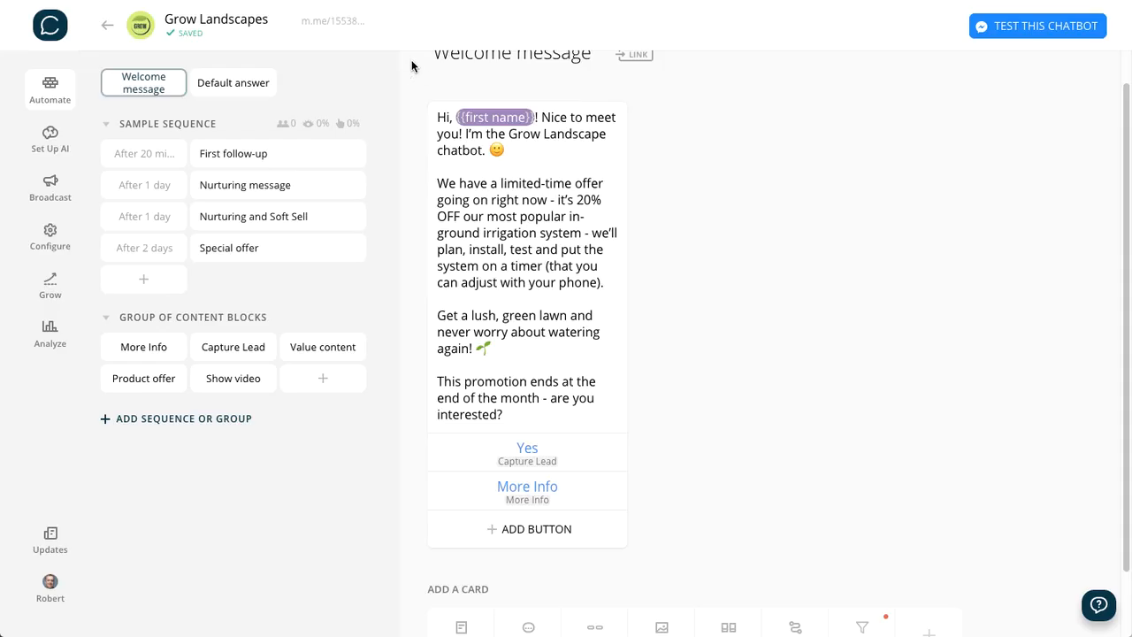
- Switch back to Chatfuel and copy the chatbot's m.me link to the clipboard
mouse_move(328, 15)
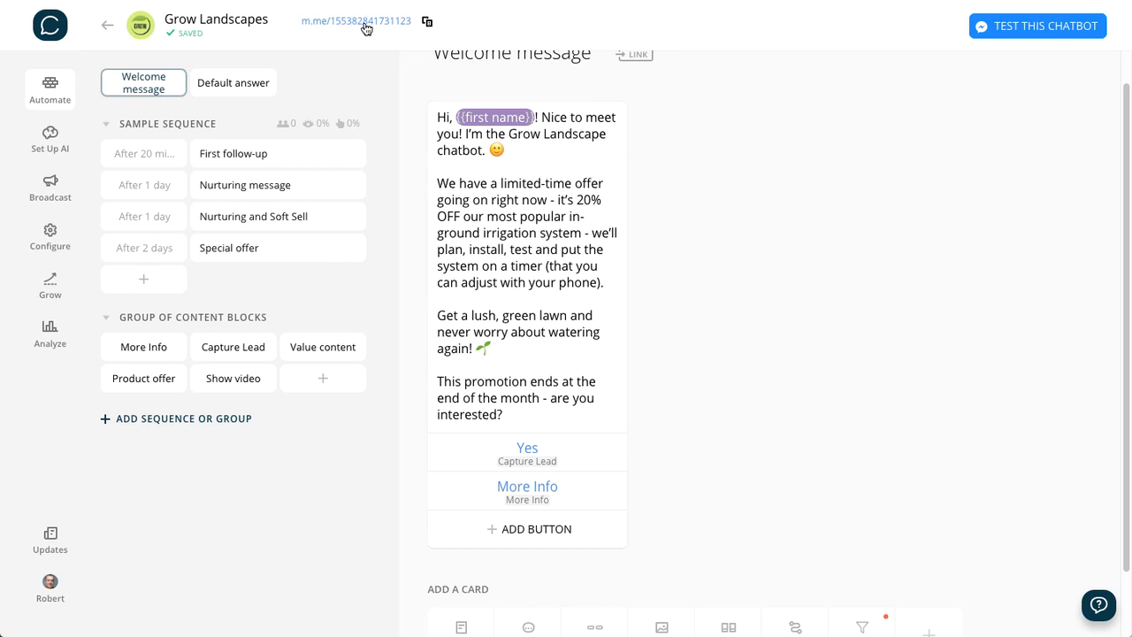
click(425, 24)
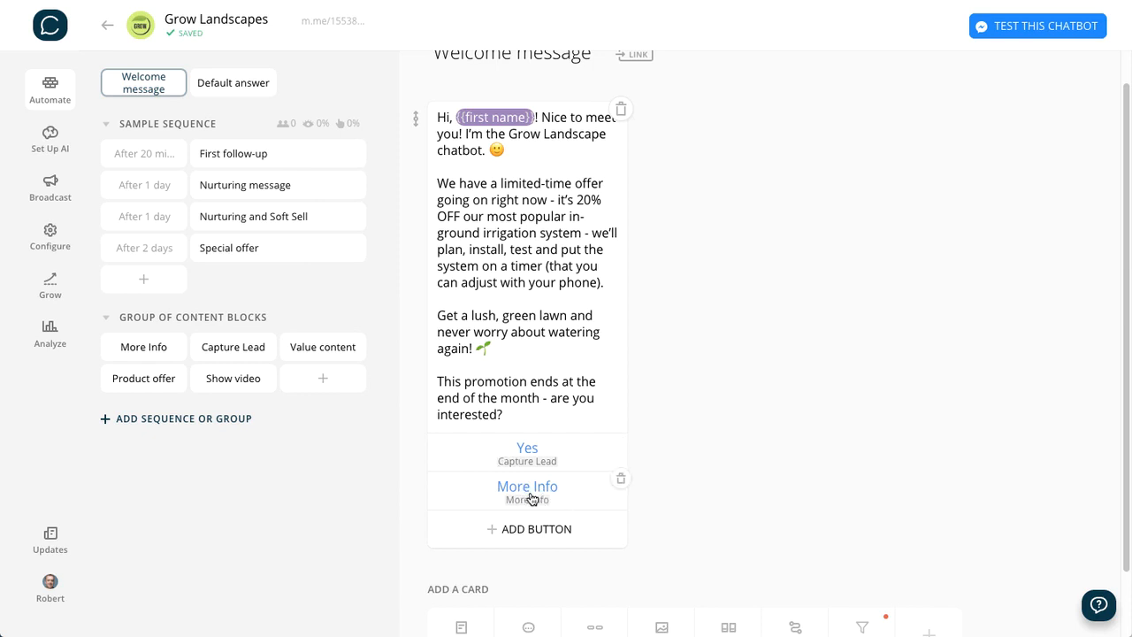
scroll(531, 499, down, 1)
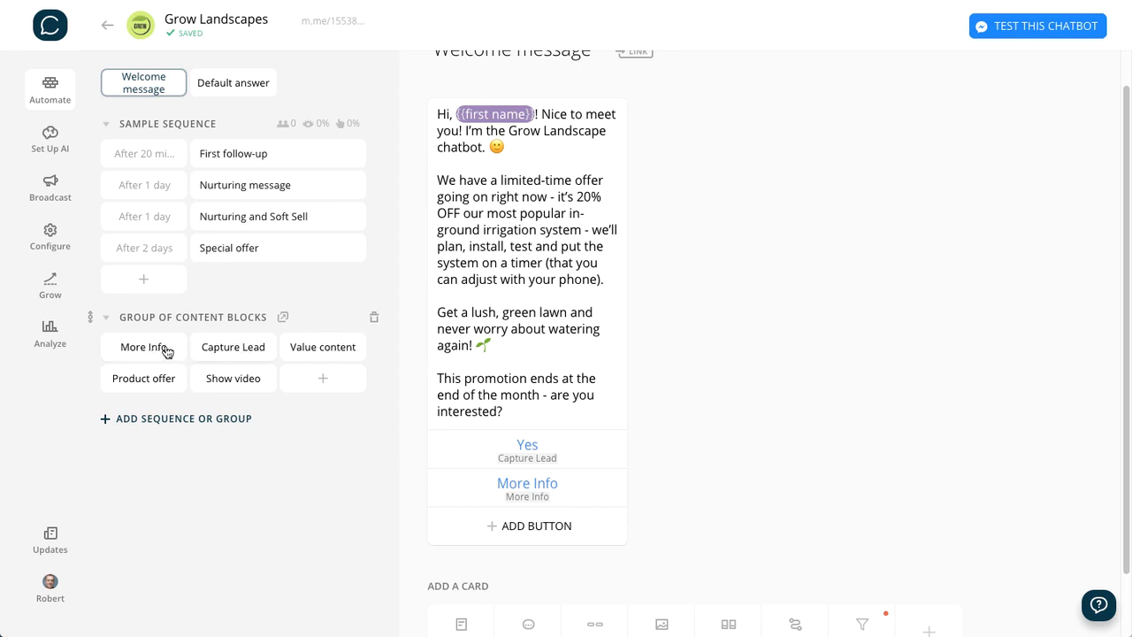
- Delete the Value content, Product offer and Show video blocks from the group of content blocks
click(311, 349)
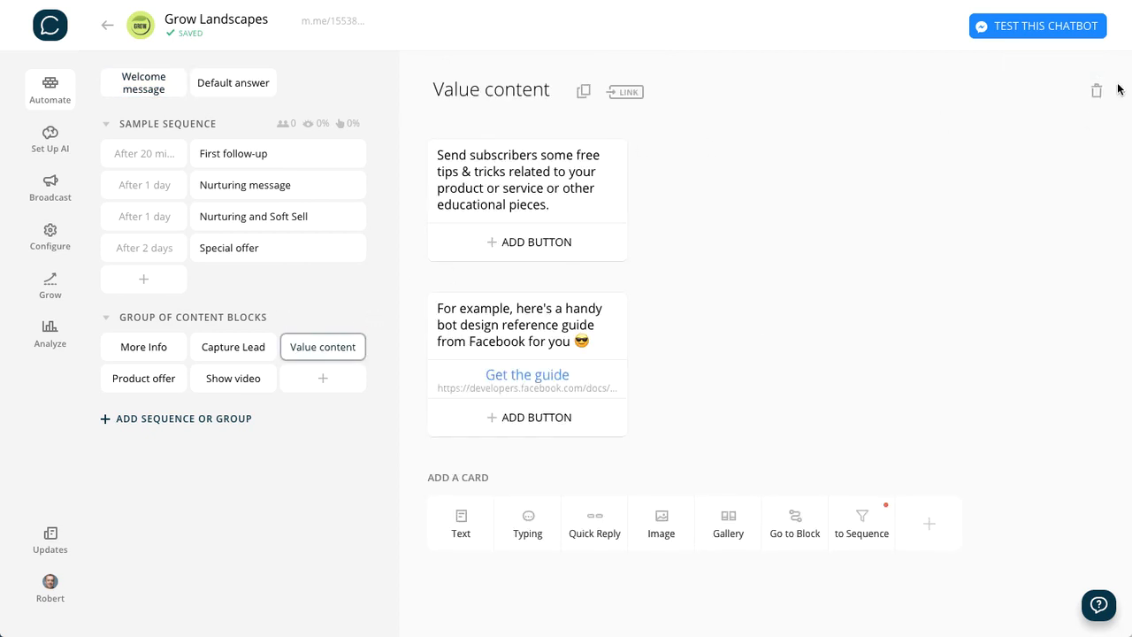
click(1098, 92)
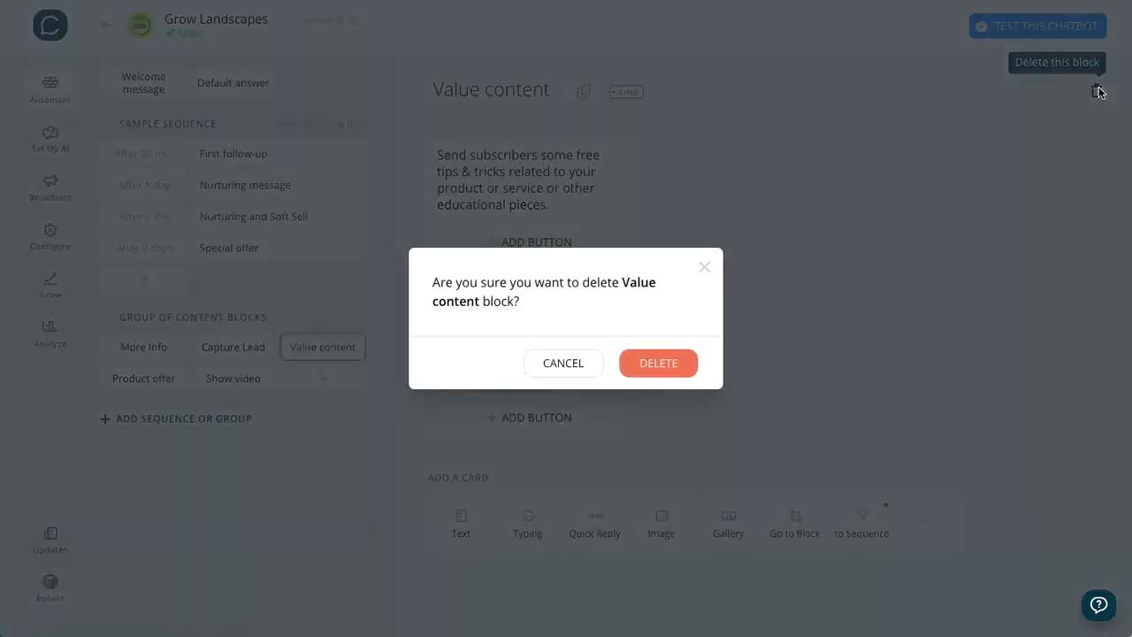
click(659, 363)
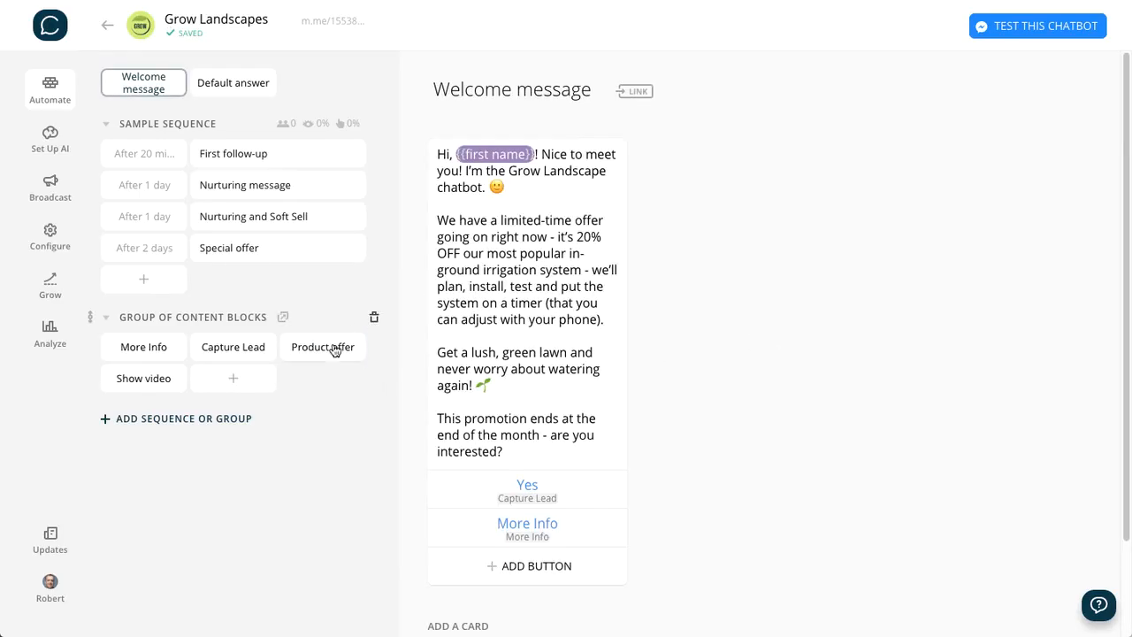
click(333, 348)
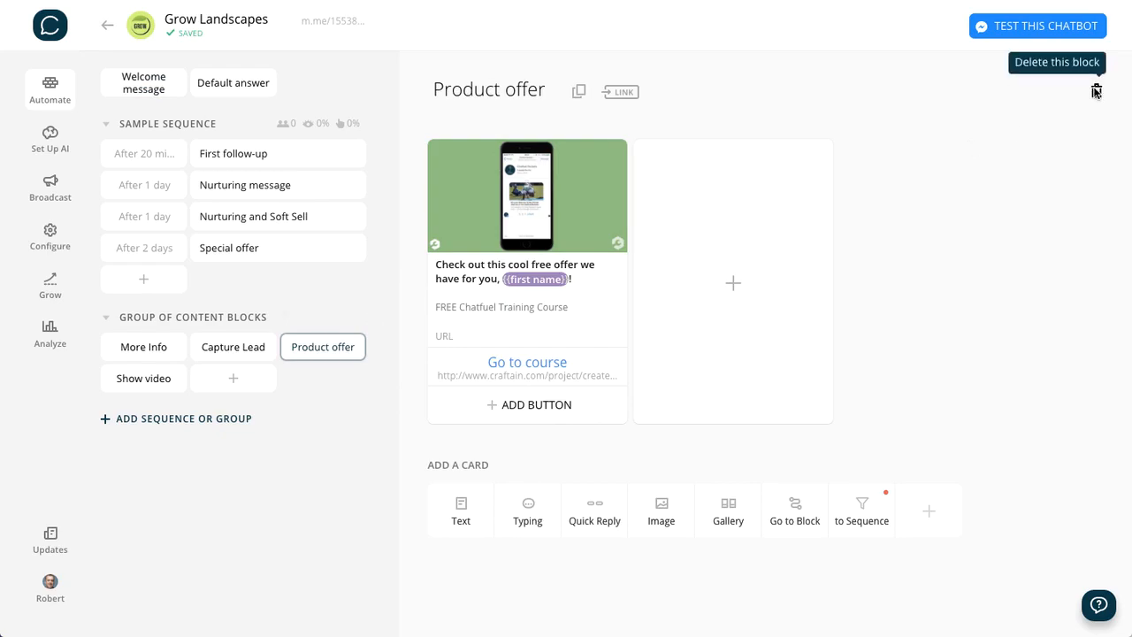
click(1094, 92)
click(663, 373)
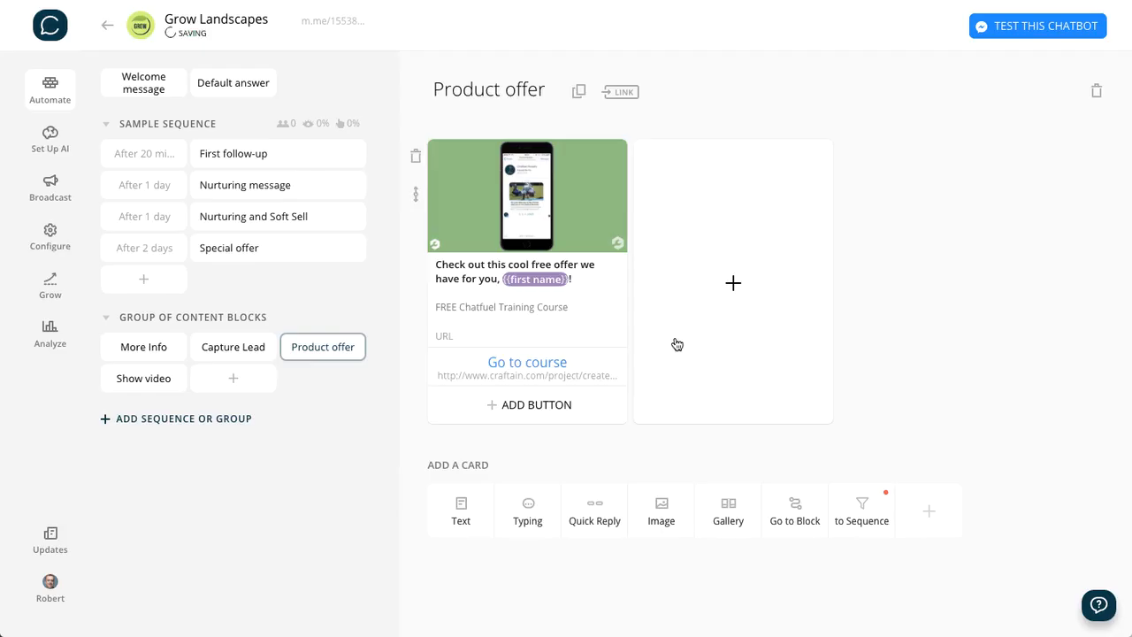
click(321, 347)
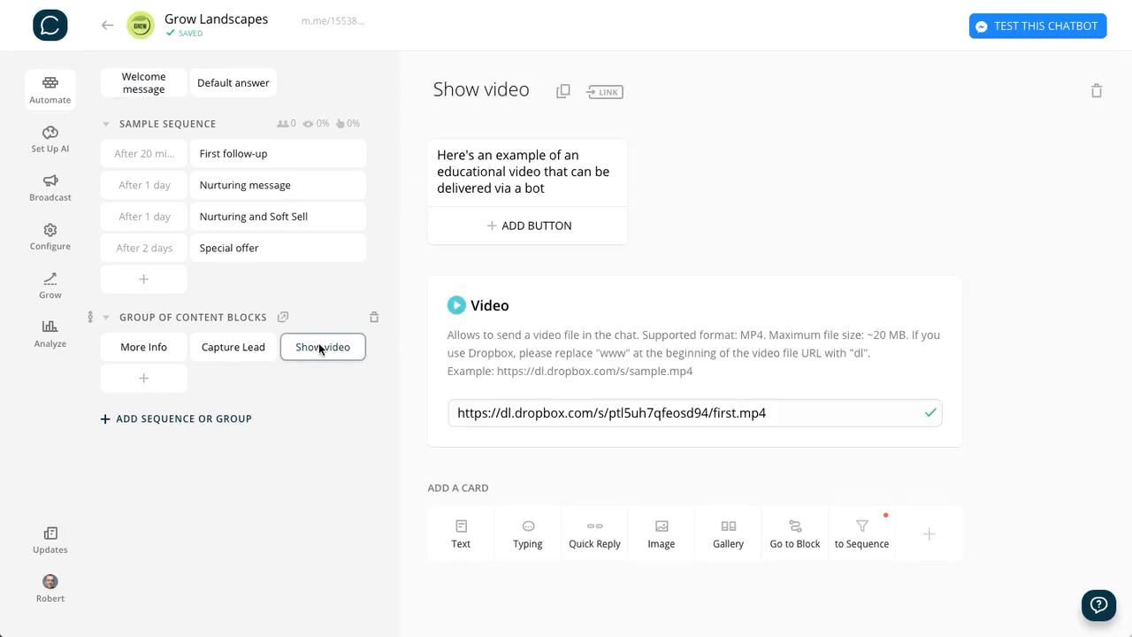
click(1096, 91)
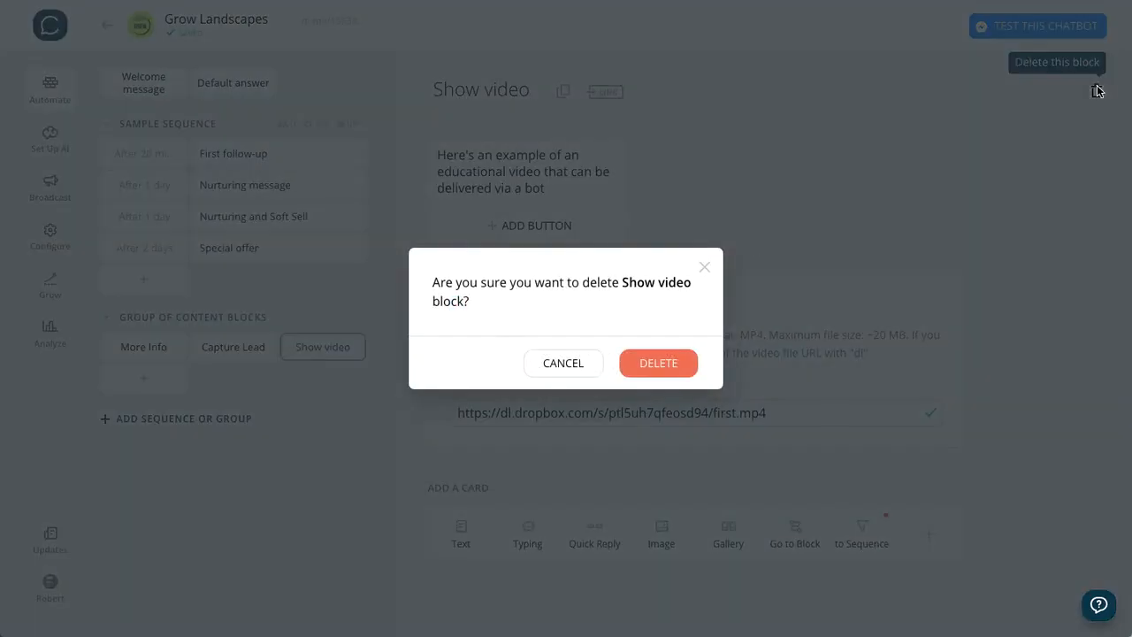
click(662, 375)
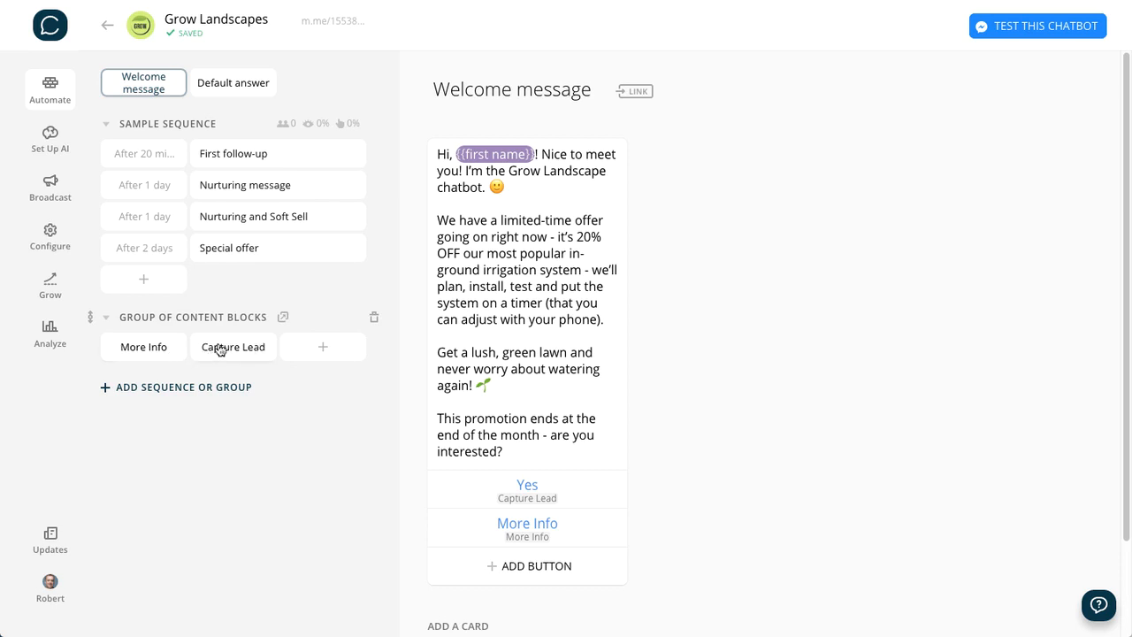
- Add a text card to the More Info block and paste in the prepared intro about the top-rated irrigation system at 20% off
click(134, 350)
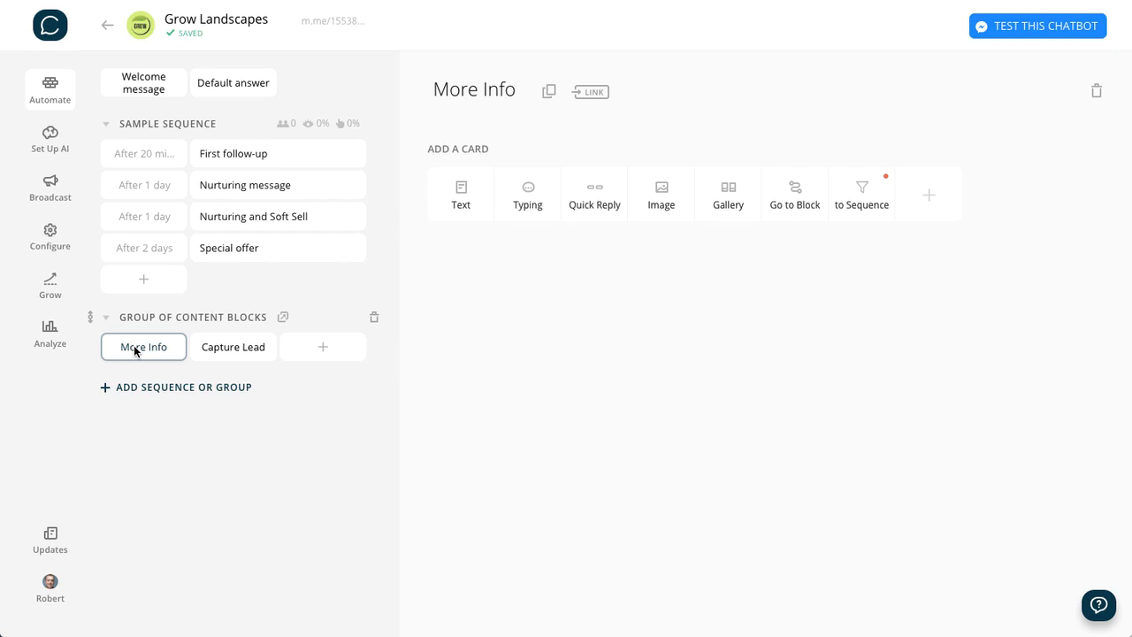
click(461, 190)
key(ctrl+v)
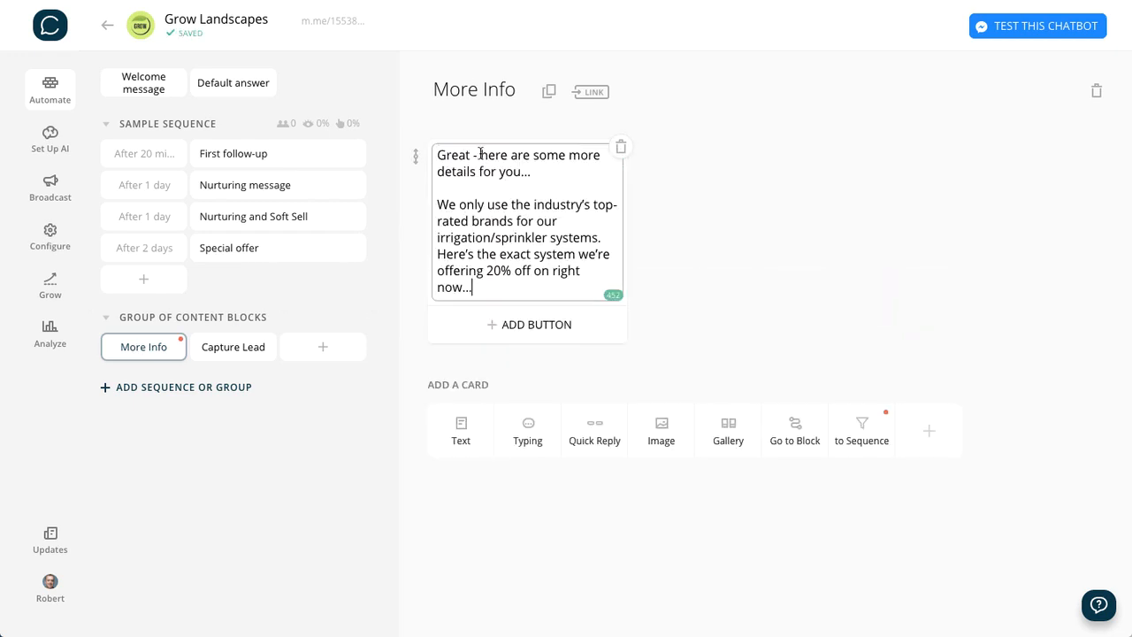
click(747, 239)
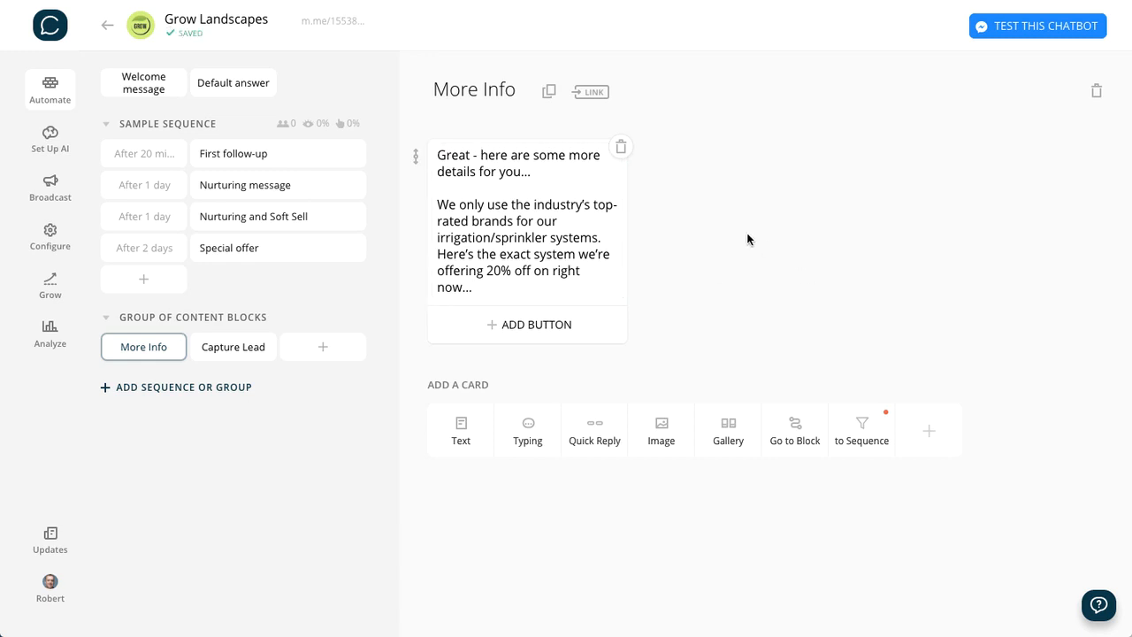
- Add a typing indicator of 0.5 sec below the intro text, followed by a List plugin card
click(531, 443)
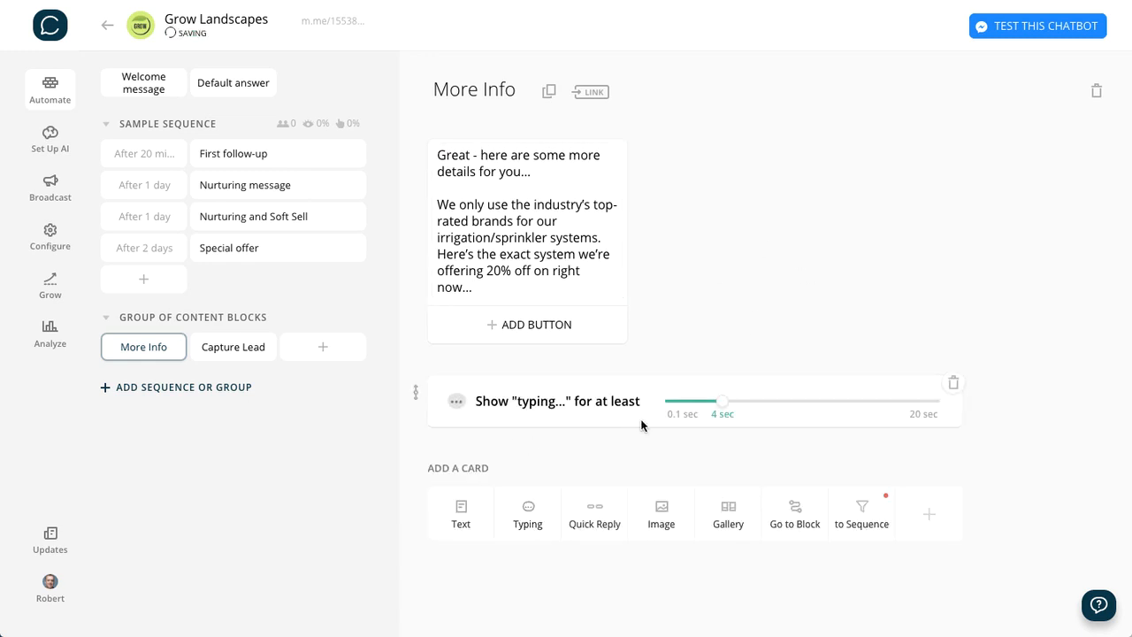
drag(721, 400, 682, 430)
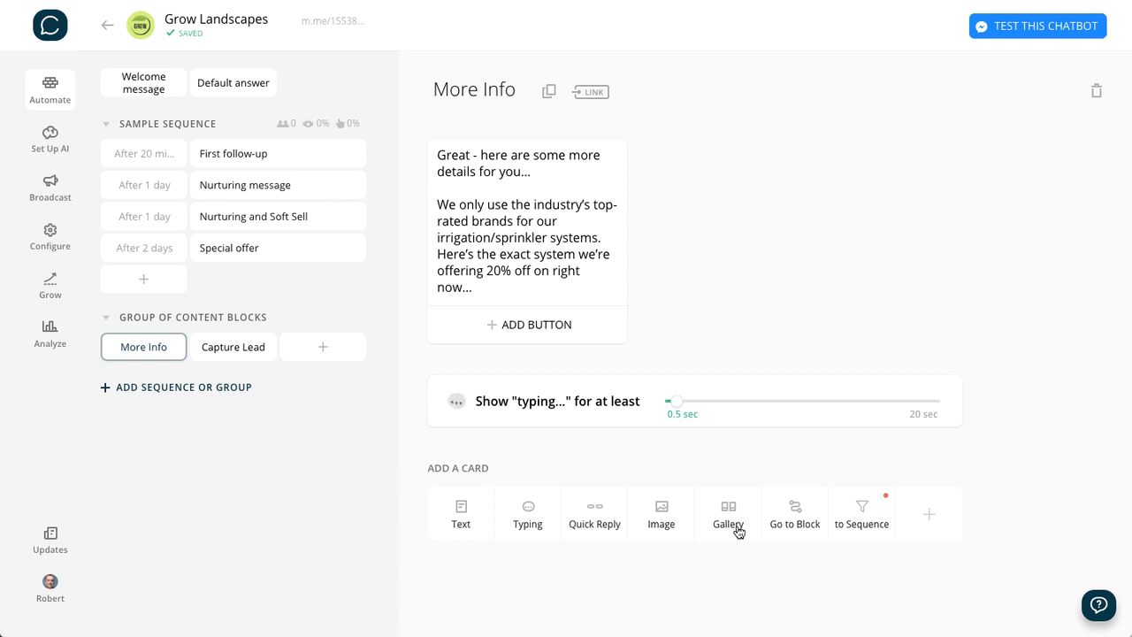
click(930, 515)
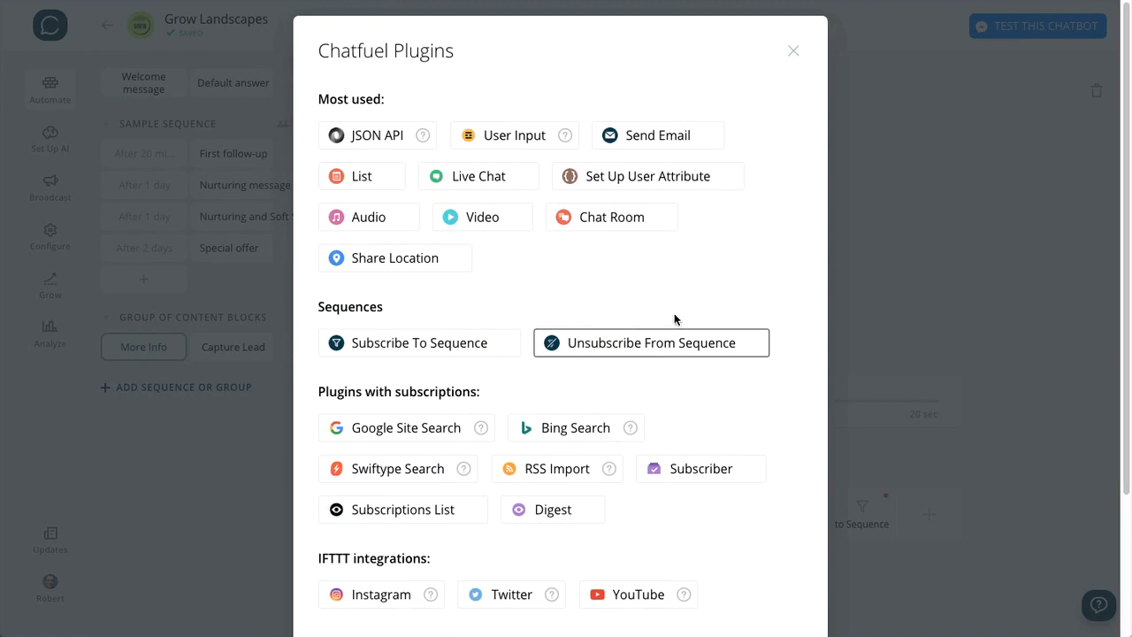
click(792, 51)
click(921, 509)
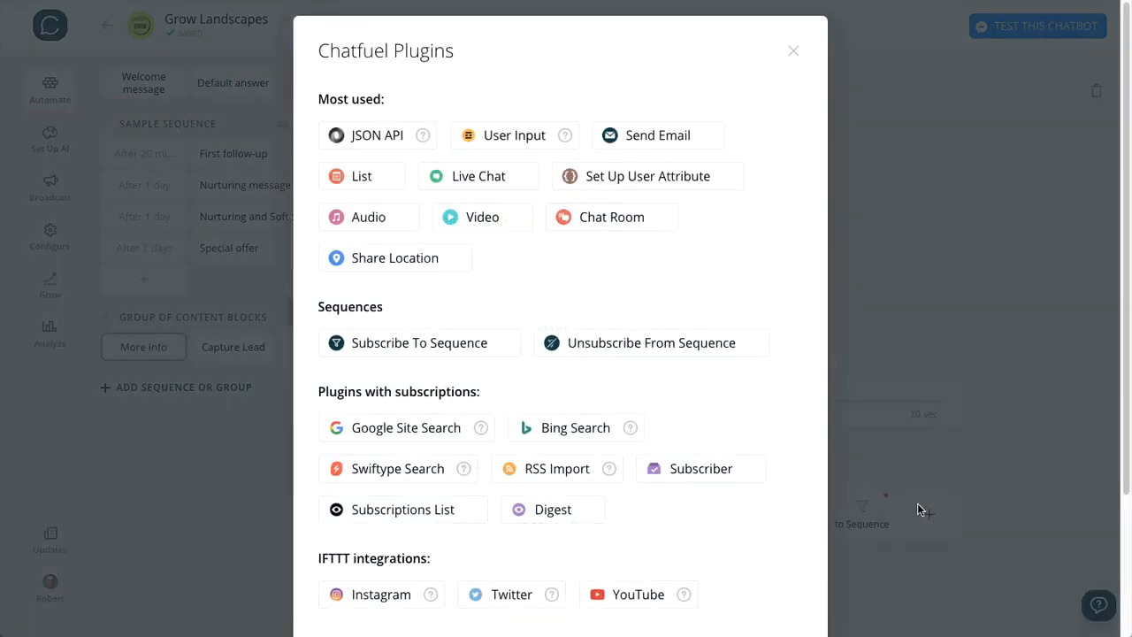
click(359, 186)
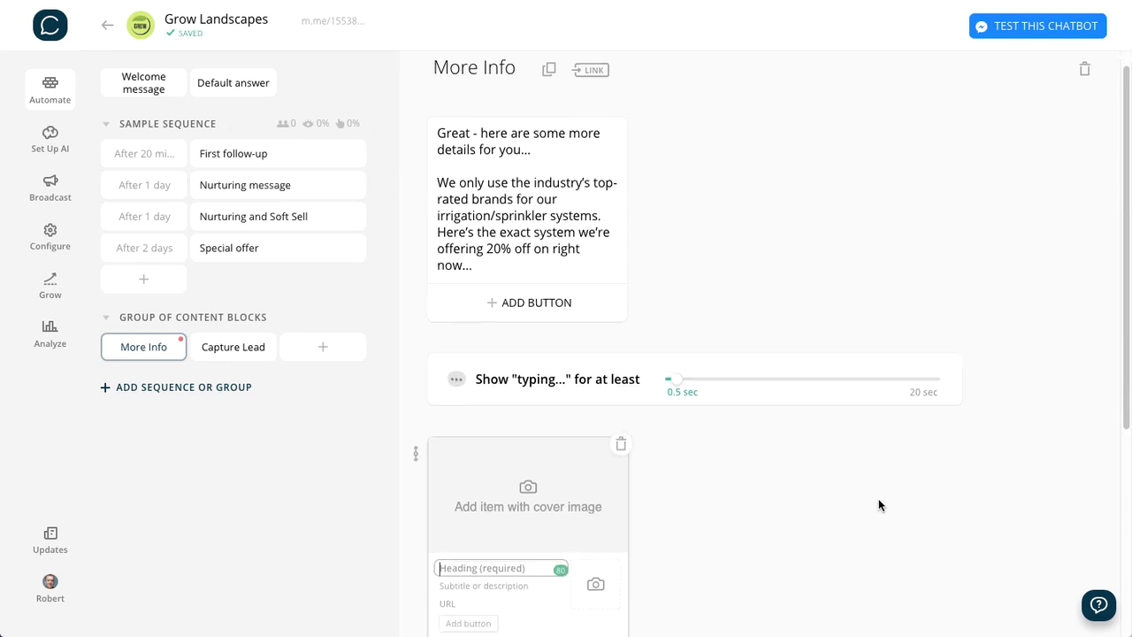
- Add a cover-image item to the list card using irrigation.jpg from the grow-landscapes folder
scroll(876, 505, down, 3)
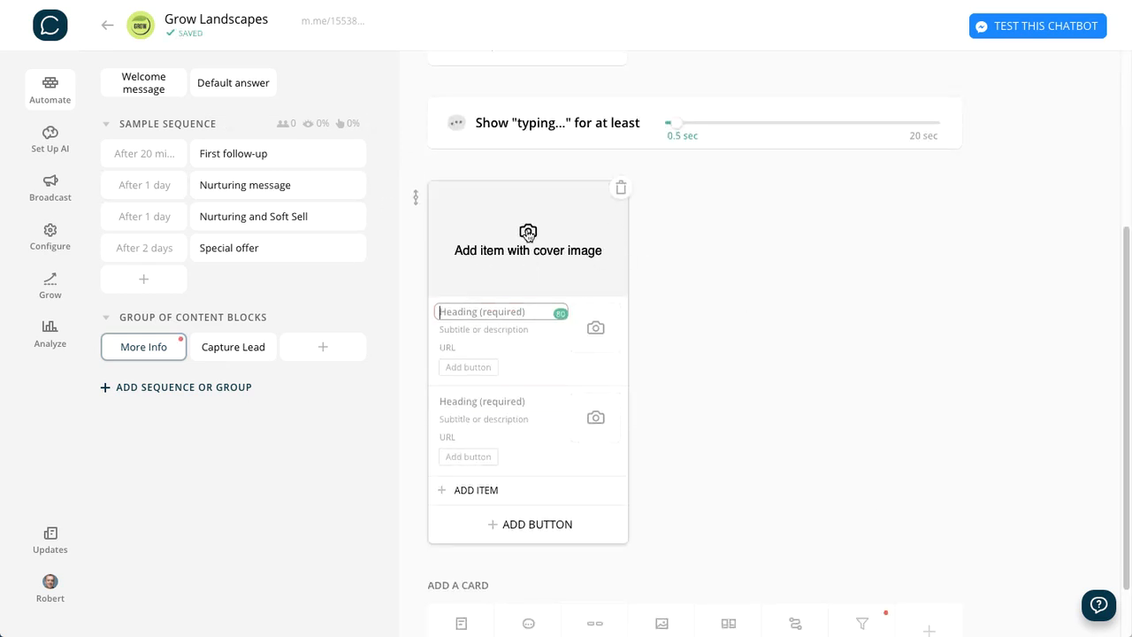
click(528, 233)
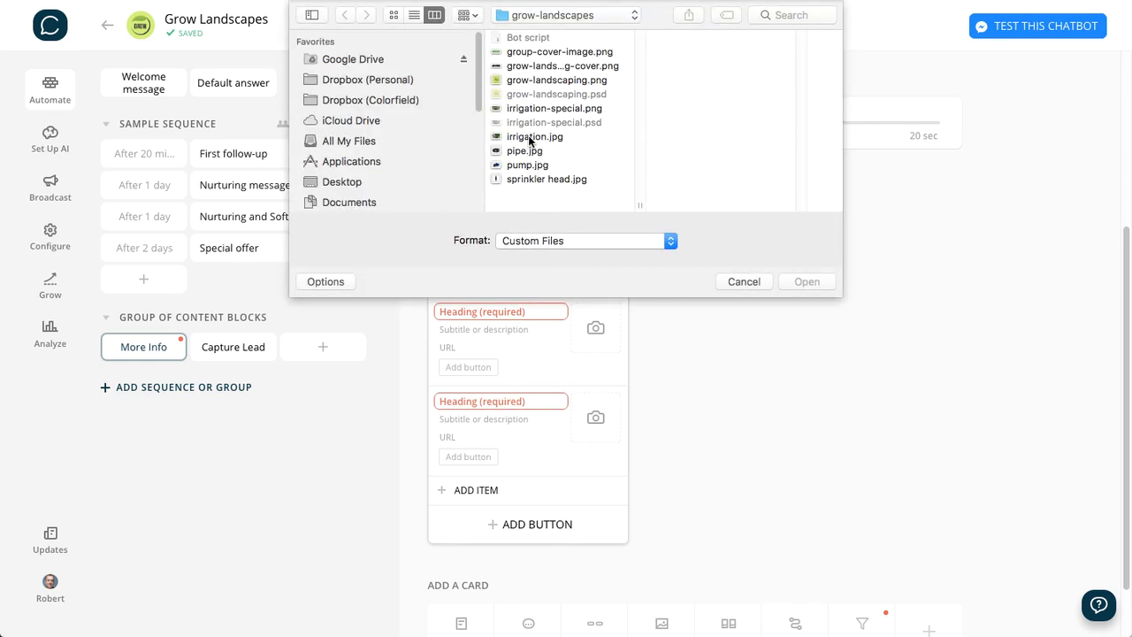
click(531, 138)
click(781, 282)
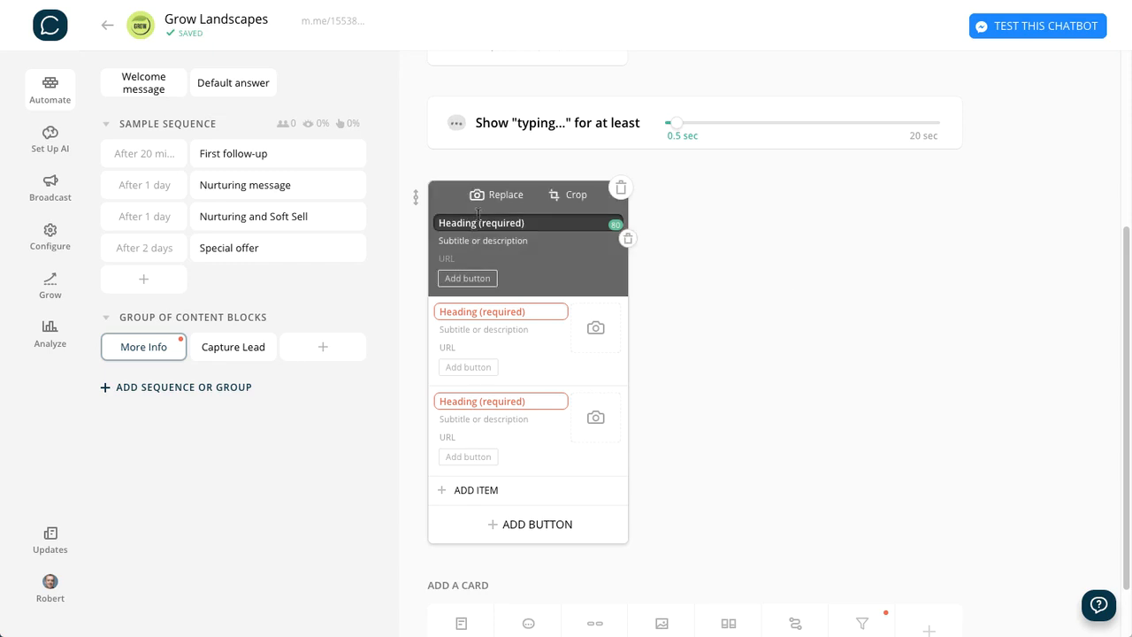
- Set the cover item's heading to "20% OFF our best-selling sprinkler system."
text(20)
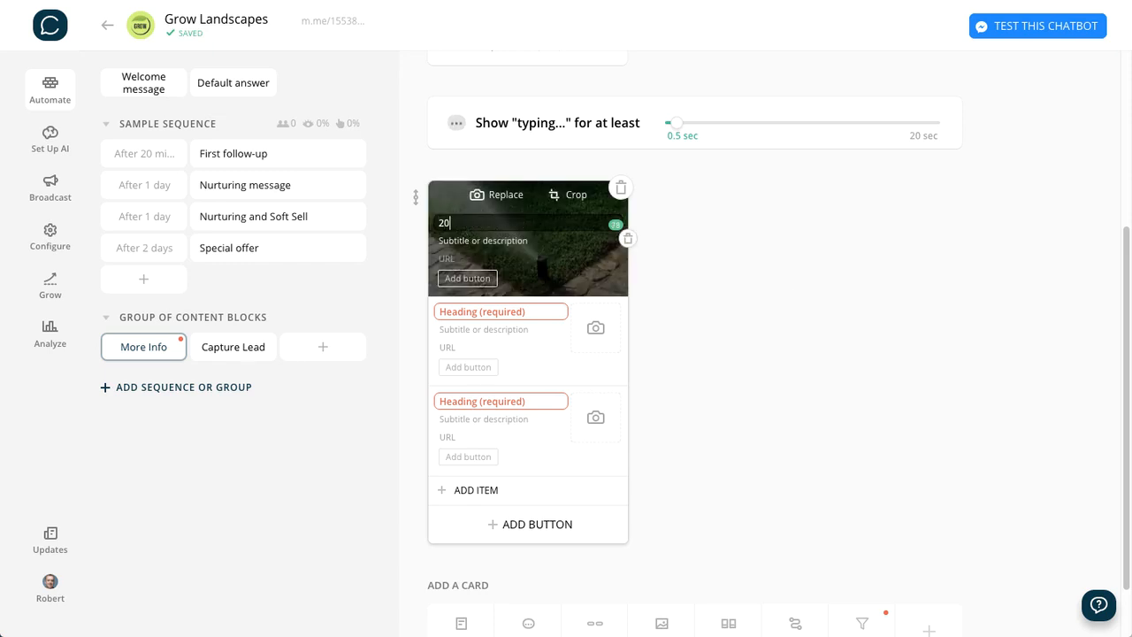
text(% OFF our best-selling)
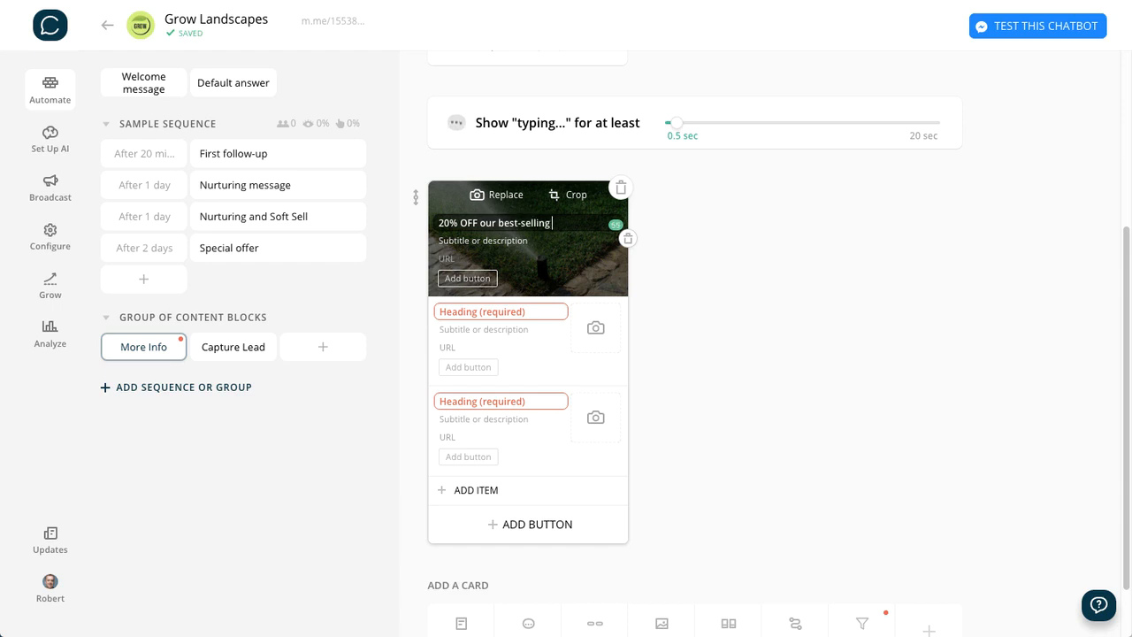
text( sprinkler system)
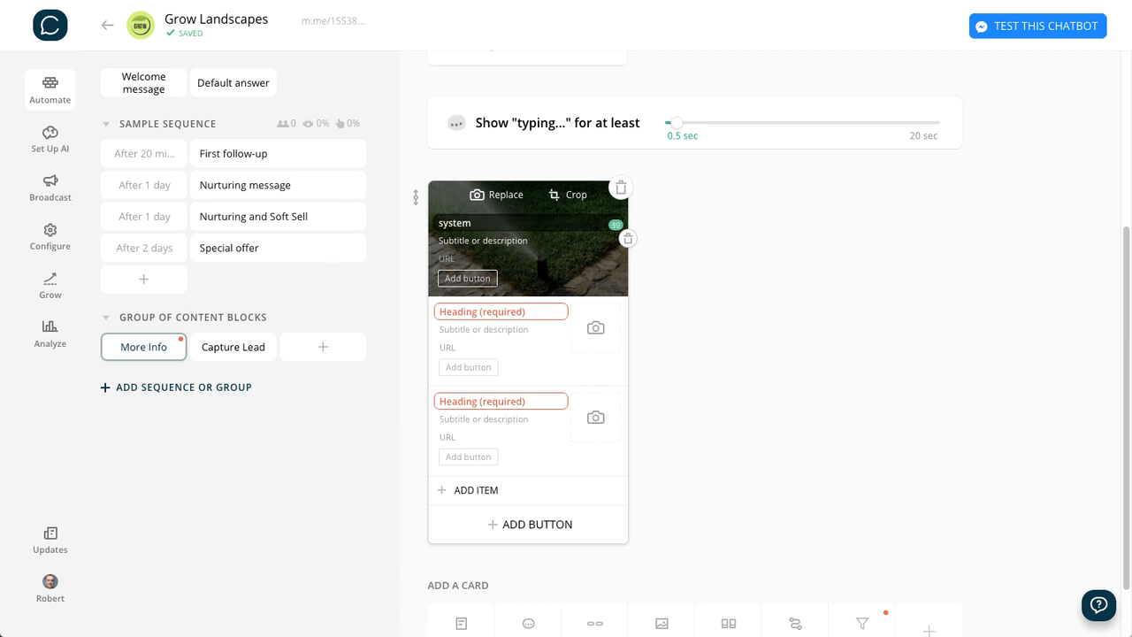
click(715, 250)
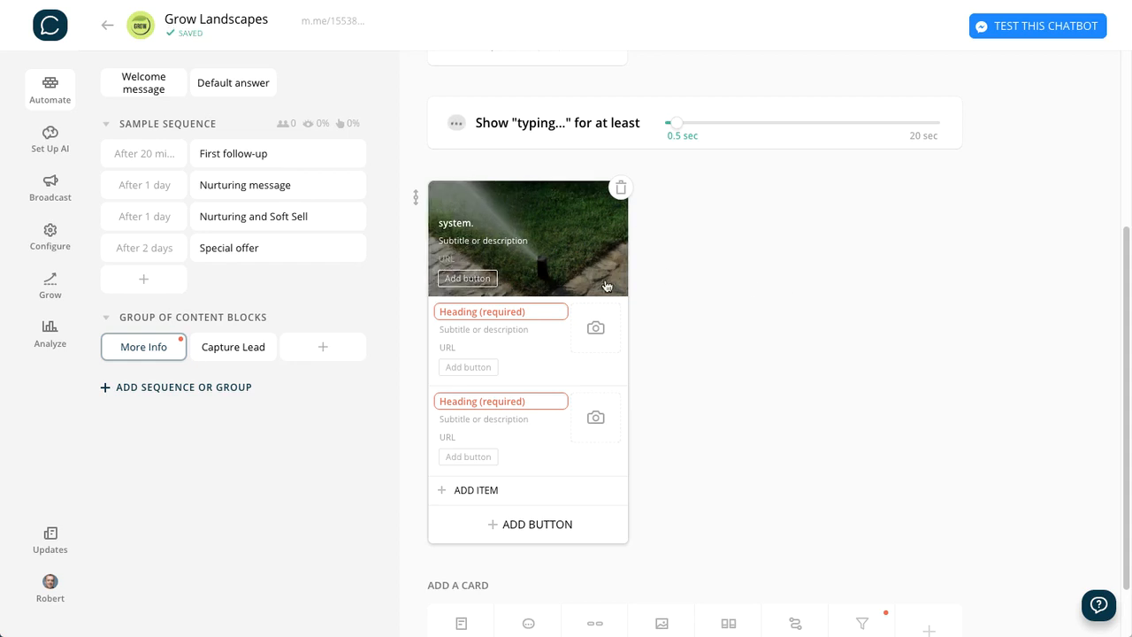
click(477, 219)
key(super+a)
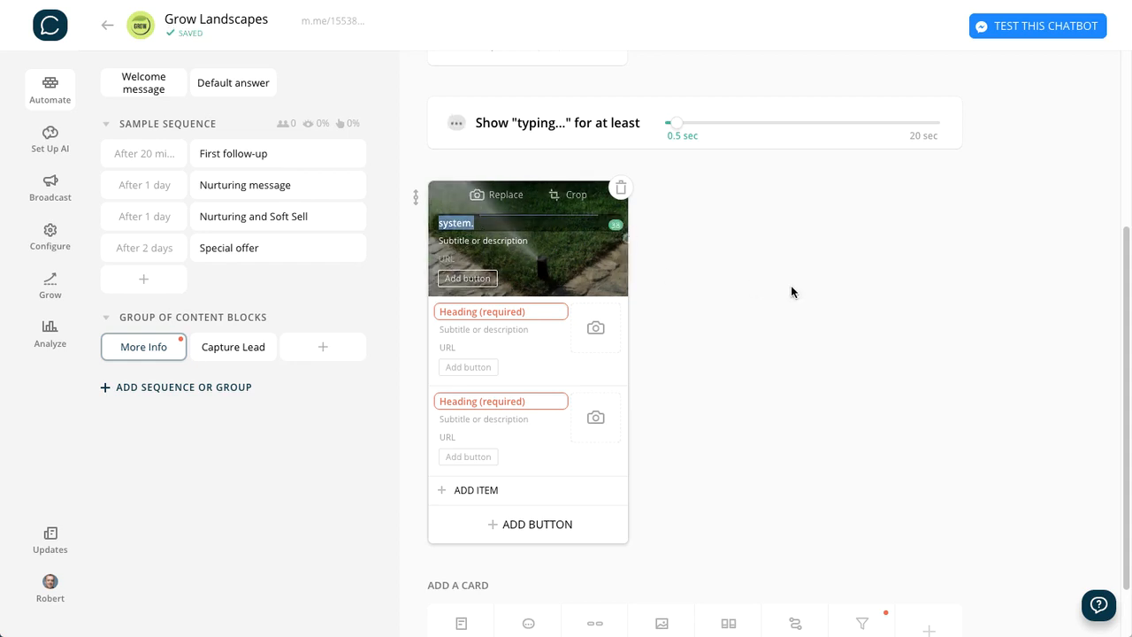
click(790, 284)
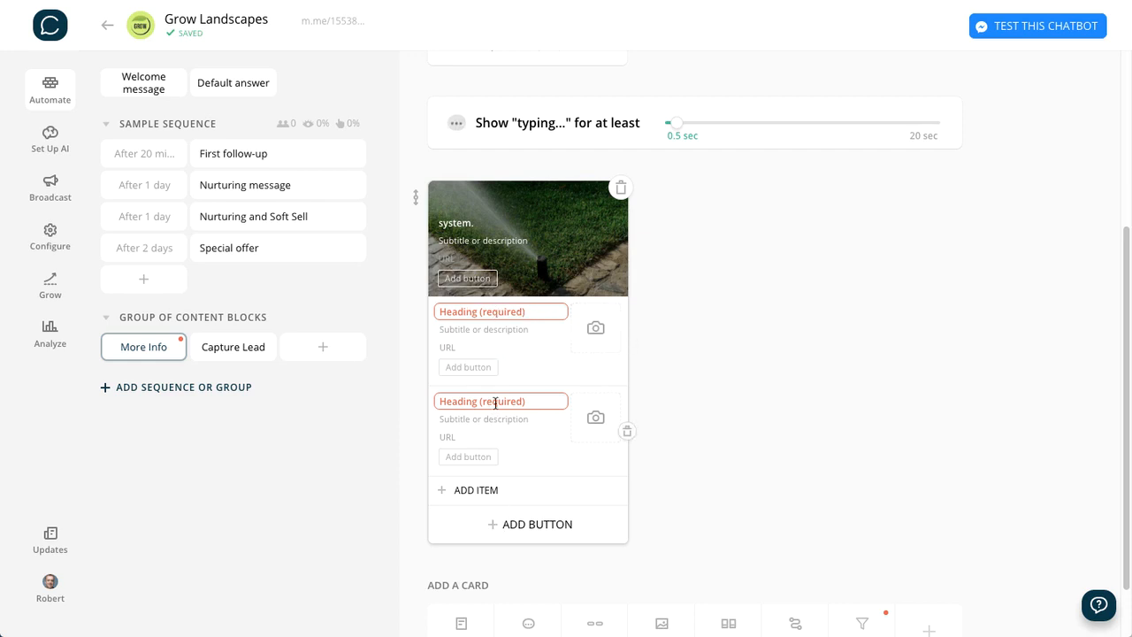
- Give the first list item below the cover the heading "Pump" and the image pump.jpg
click(489, 311)
click(466, 311)
text(Pump)
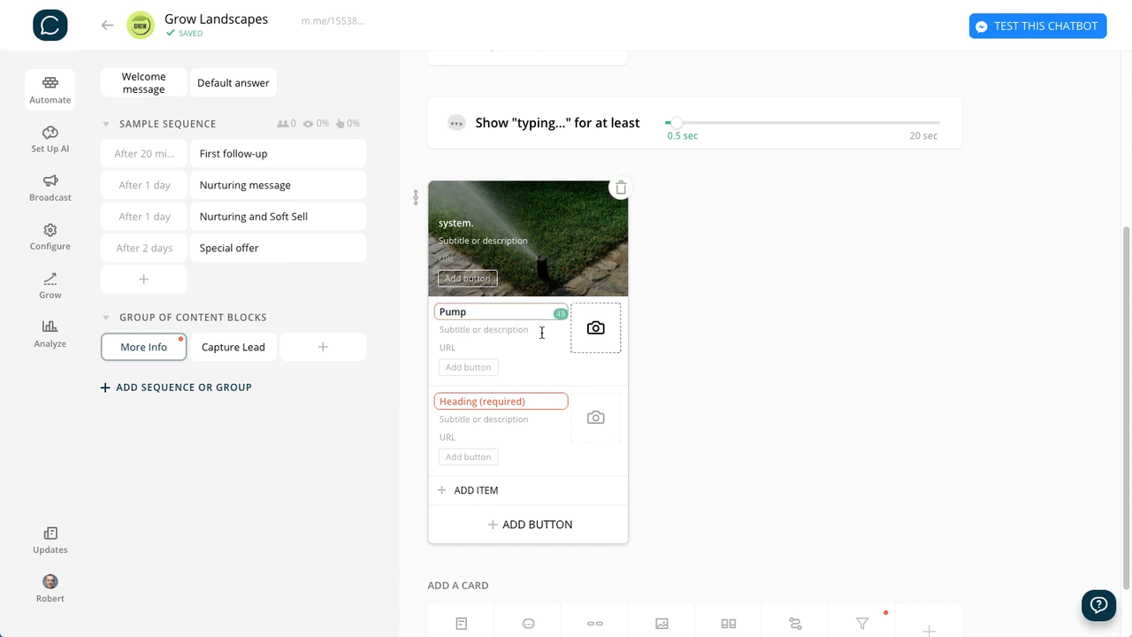
drag(473, 311, 401, 307)
click(796, 339)
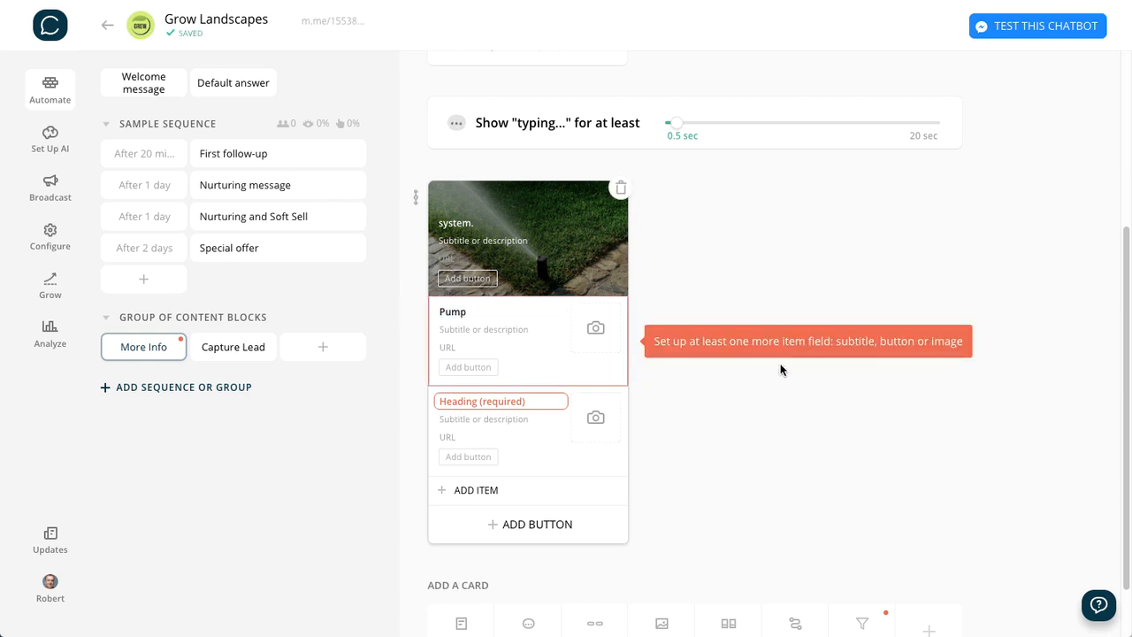
click(595, 328)
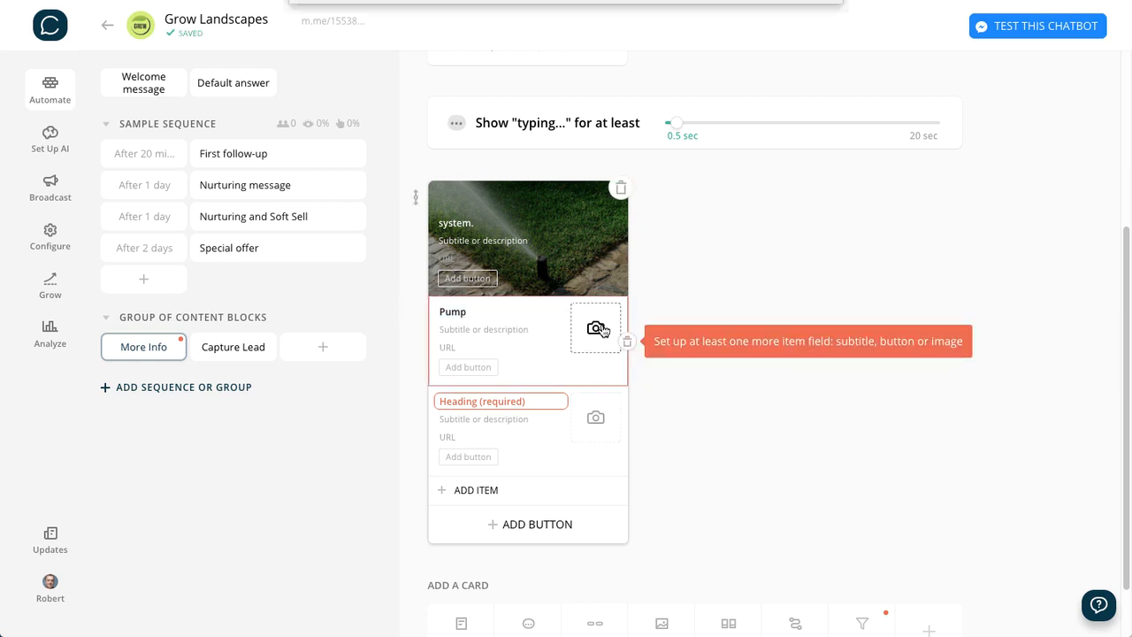
click(536, 166)
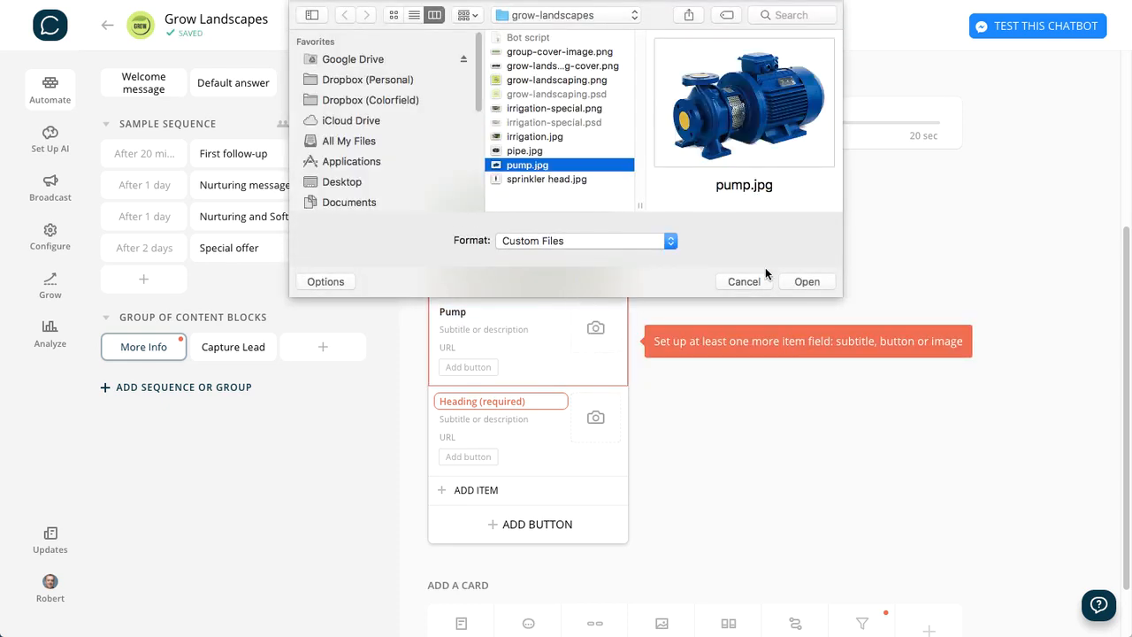
click(807, 281)
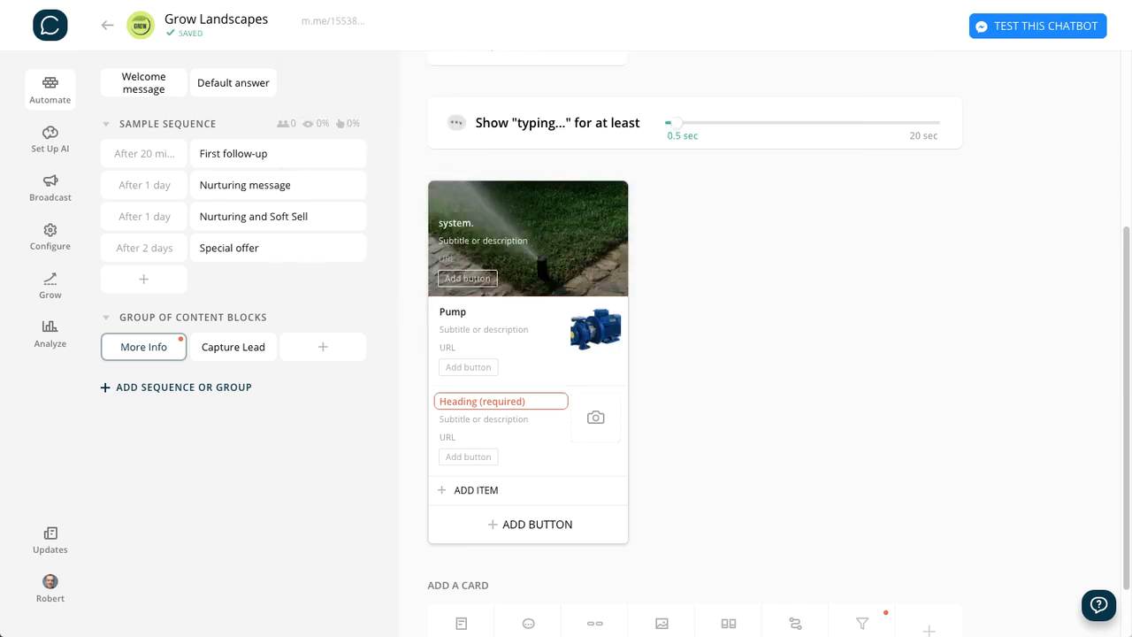
- Paste the prepared description ending in "up to 5,000 sq ft." as the Pump item's subtitle
click(471, 328)
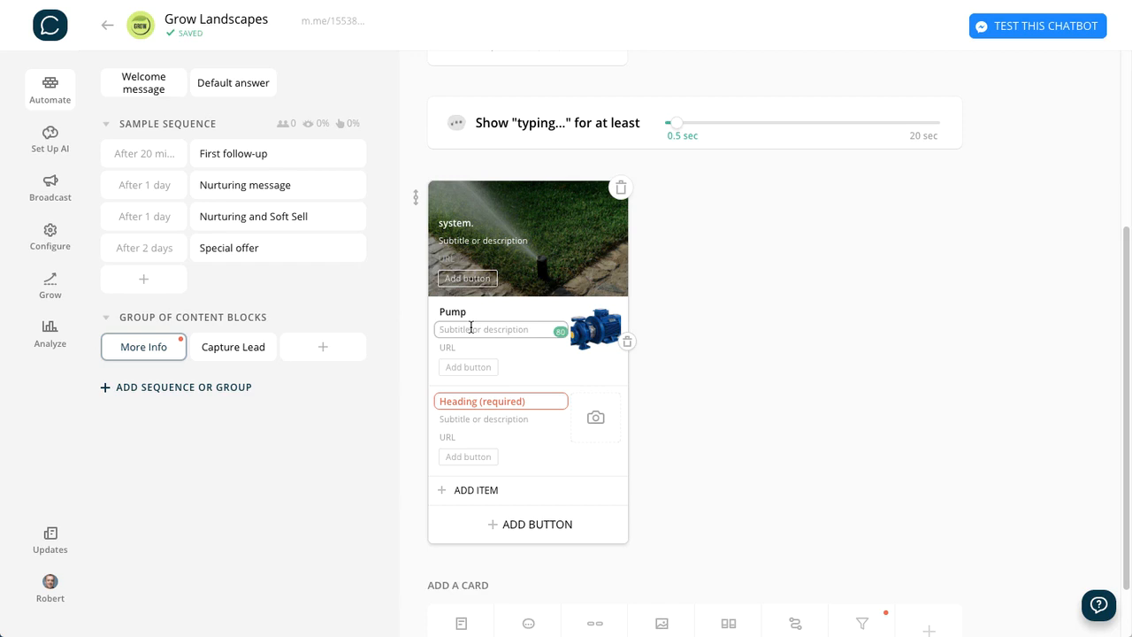
click(757, 340)
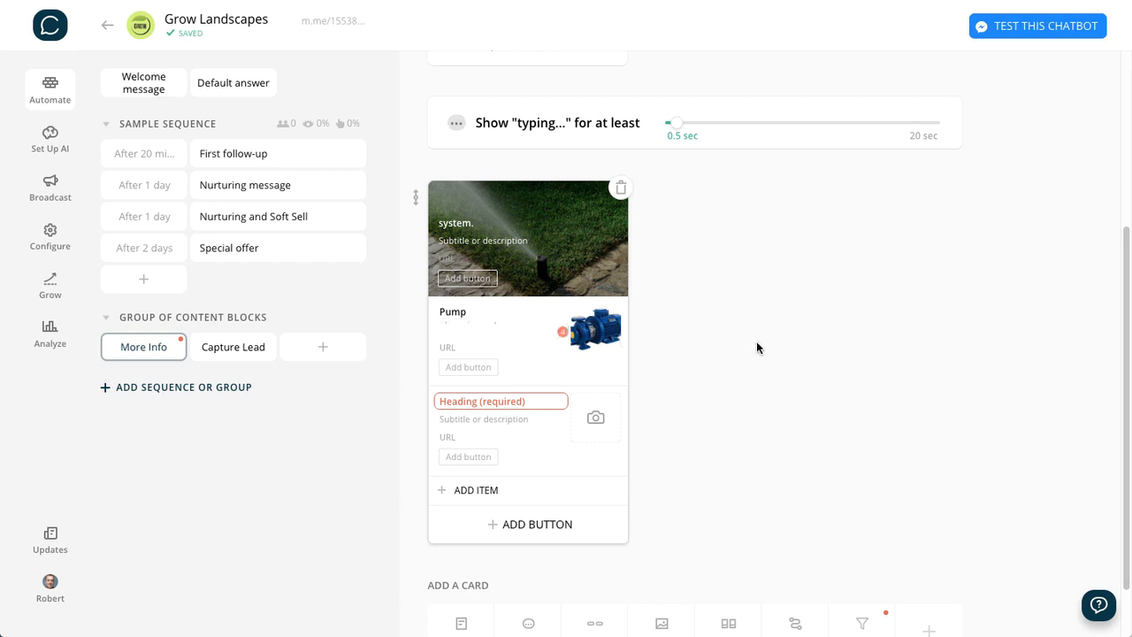
click(475, 326)
text(up to 5,000 sq ft.)
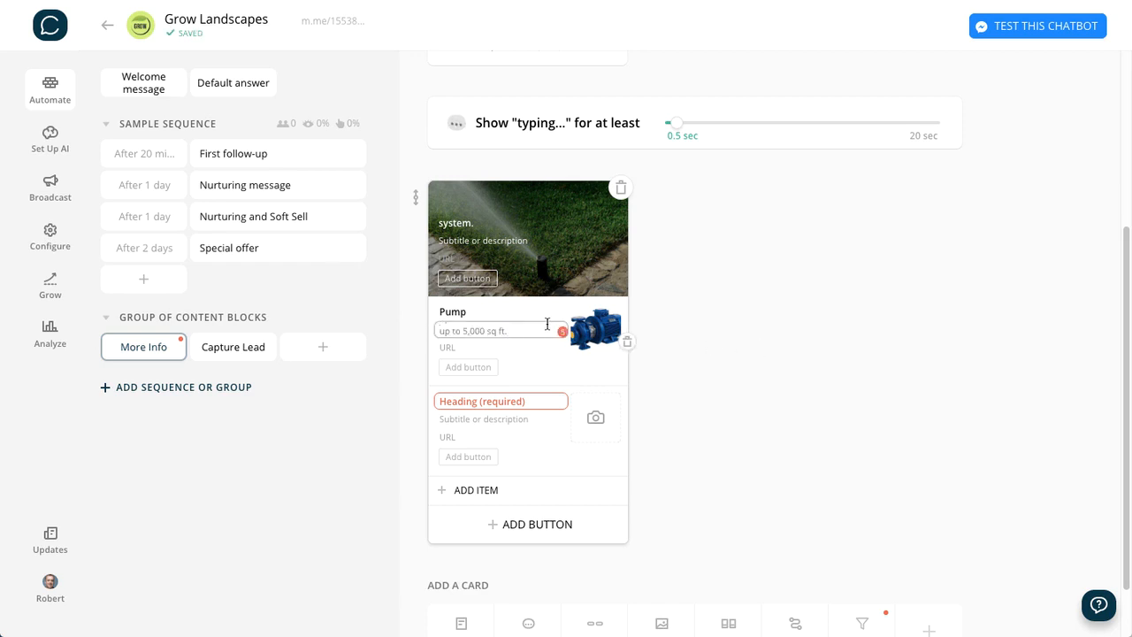
click(805, 323)
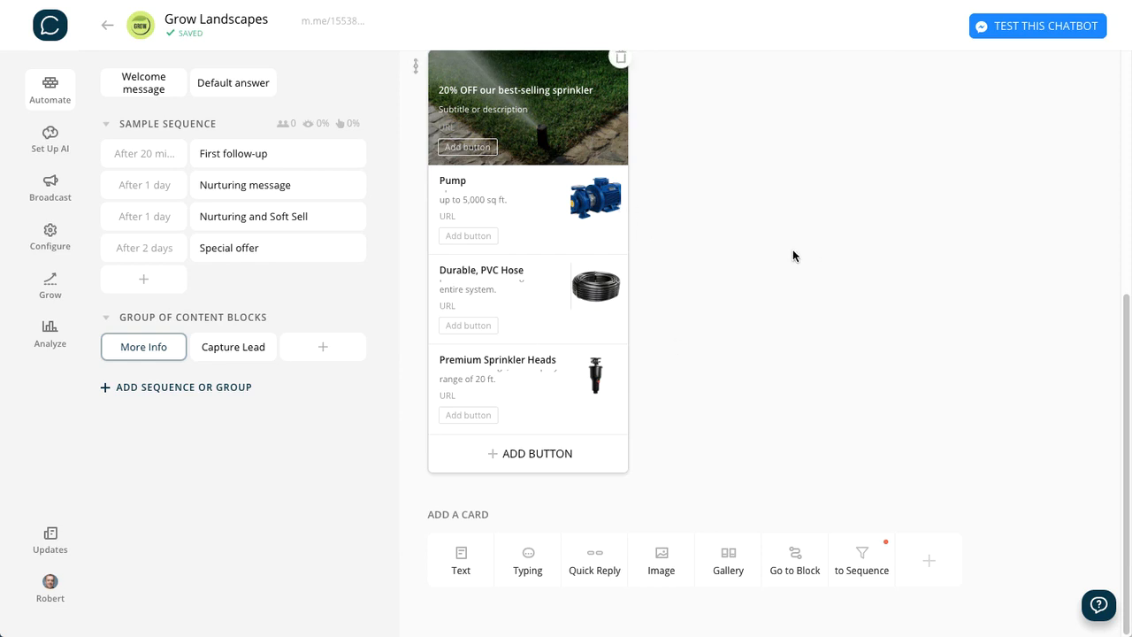
- Add a text card below the list reading "What do you think {{first name}}? Would you like the full details?"
click(451, 566)
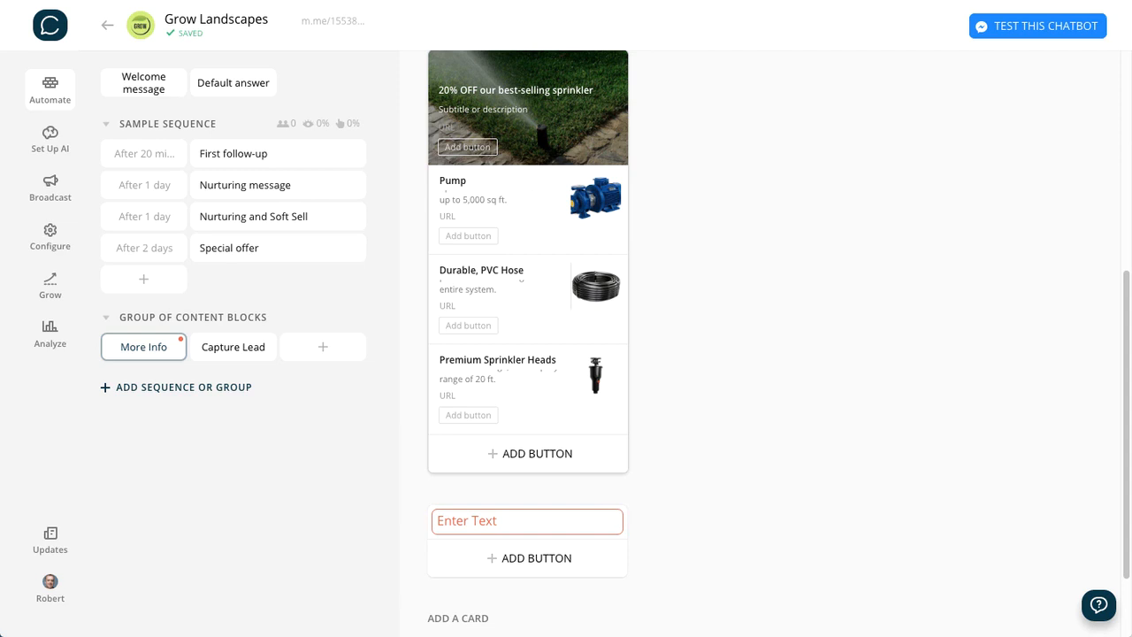
click(571, 527)
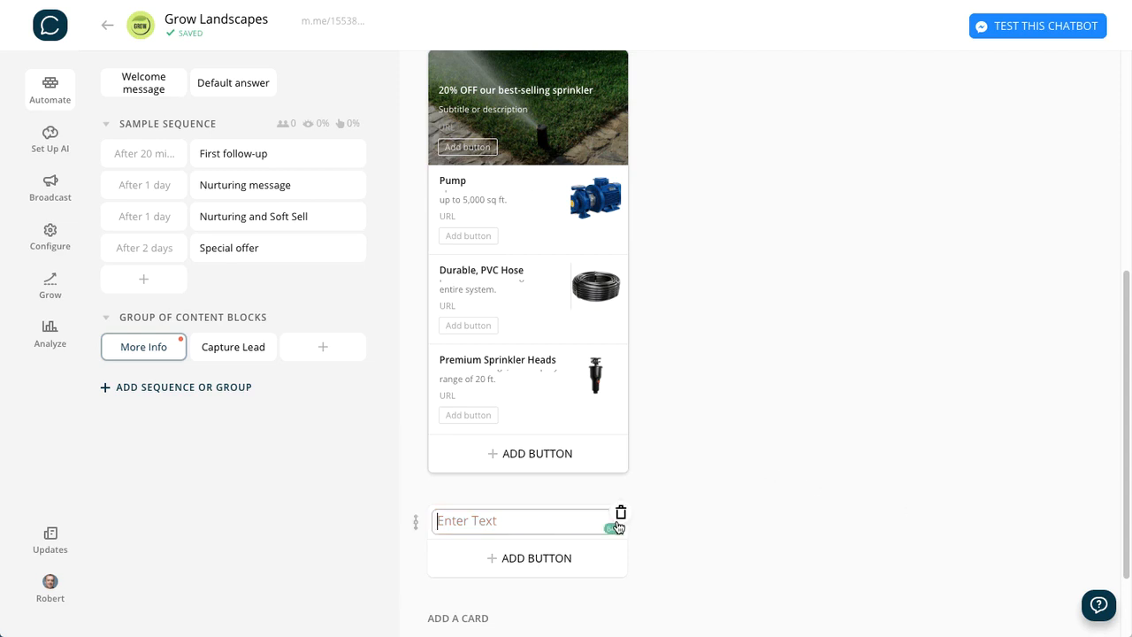
text(What do you think {{first name}}? Would you like the full details?)
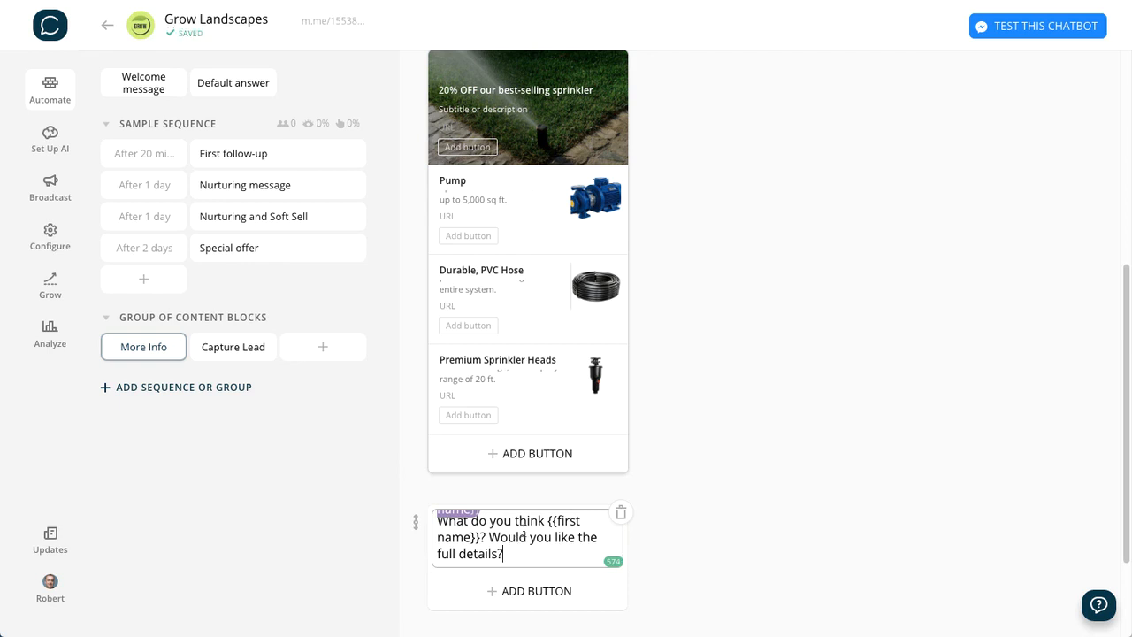
drag(515, 538, 490, 507)
click(511, 526)
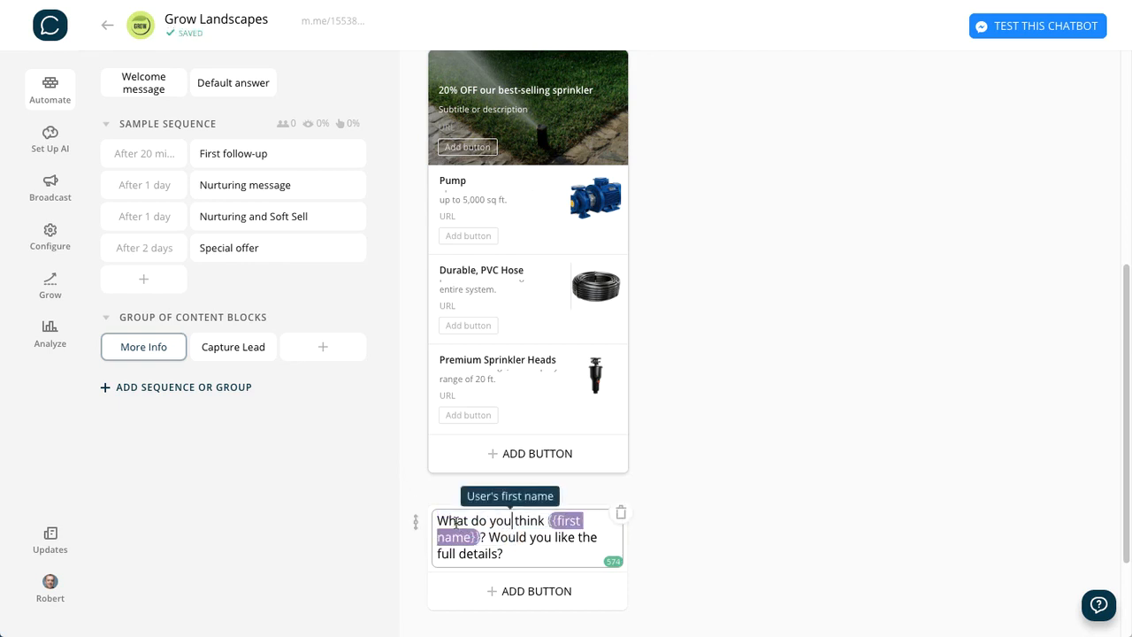
click(781, 509)
scroll(562, 566, down, 1)
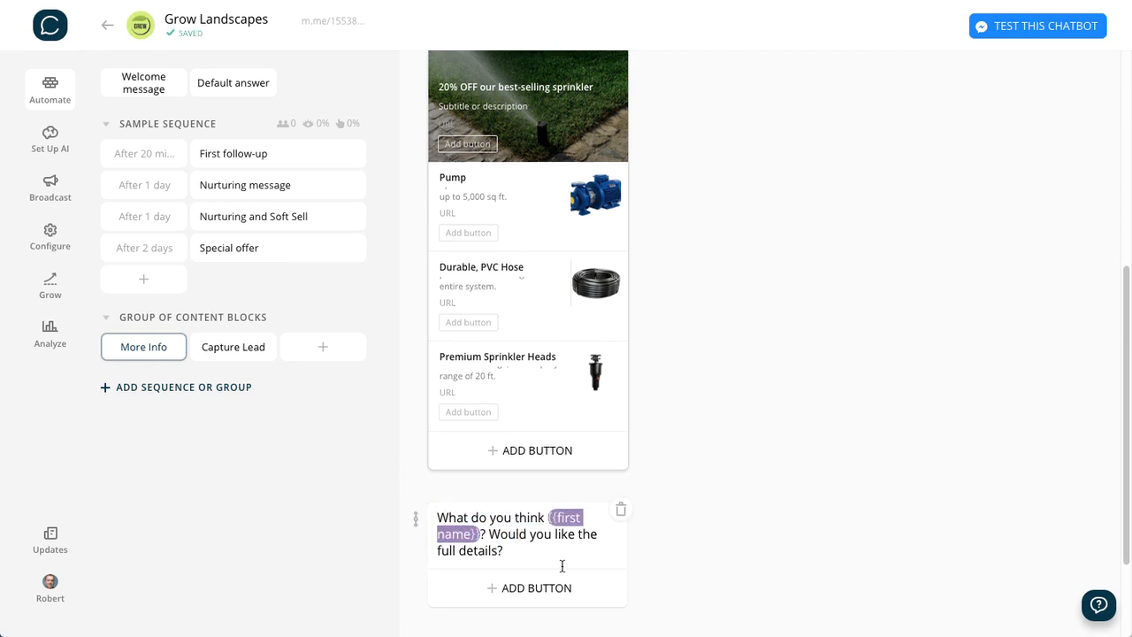
click(533, 542)
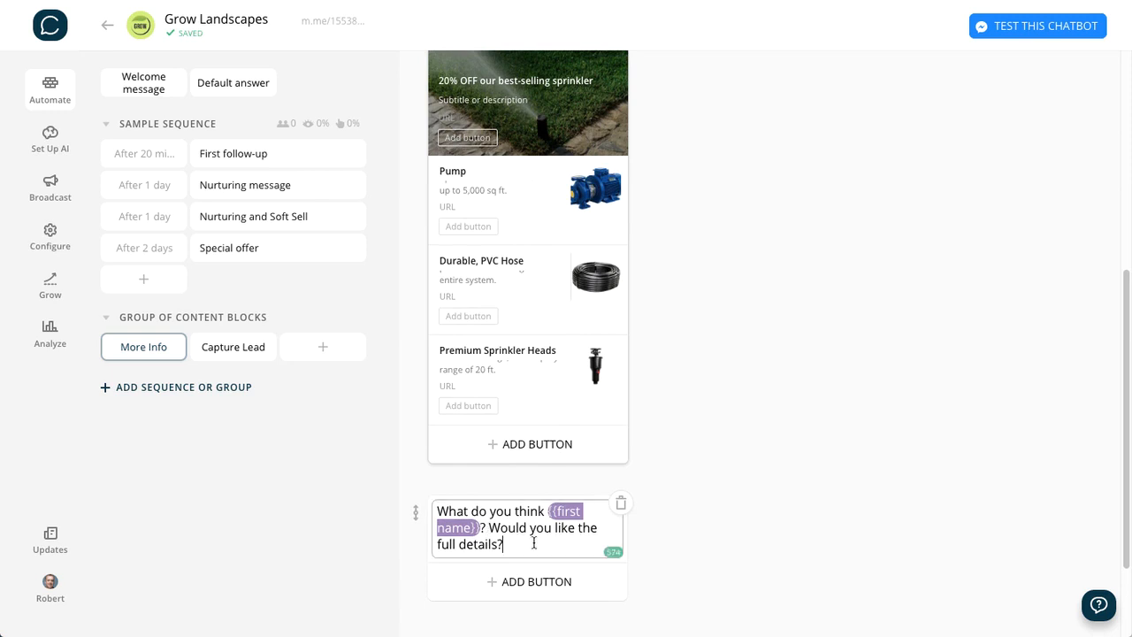
scroll(535, 544, down, 3)
click(740, 442)
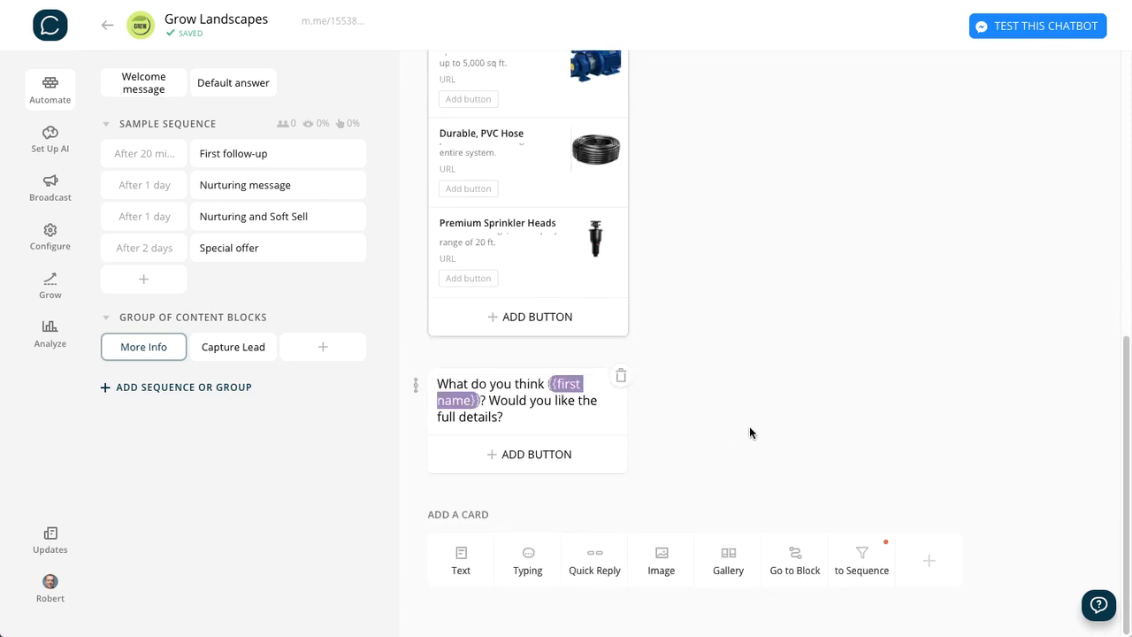
- Add a "Yes, please" button to the "What do you think" text card, linked to the Capture Lead block
click(528, 453)
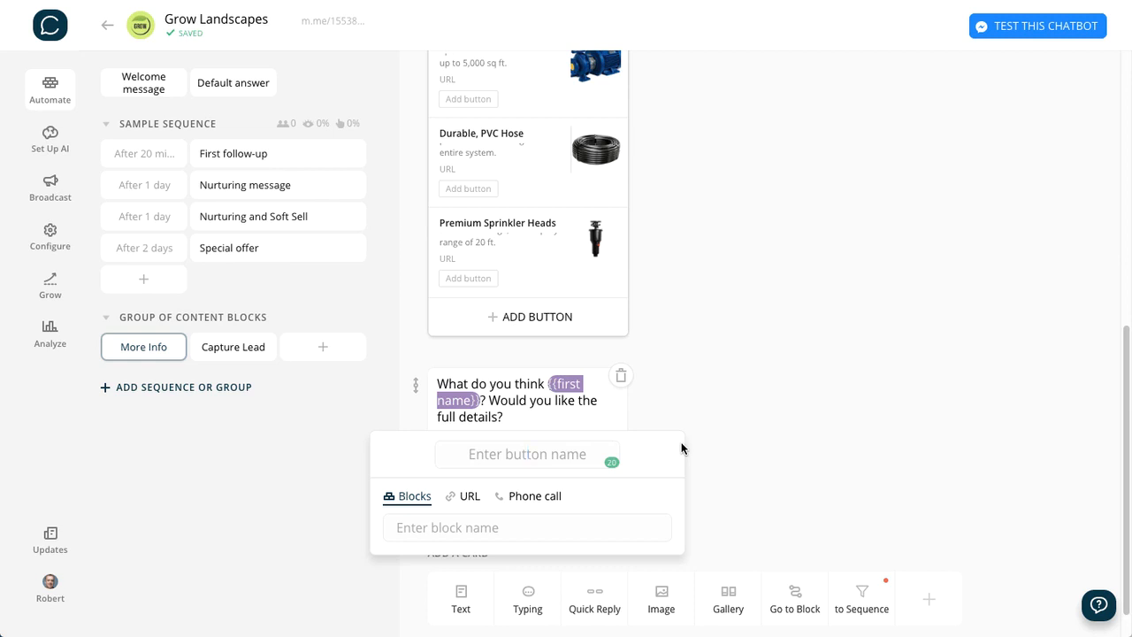
text(Yes, please)
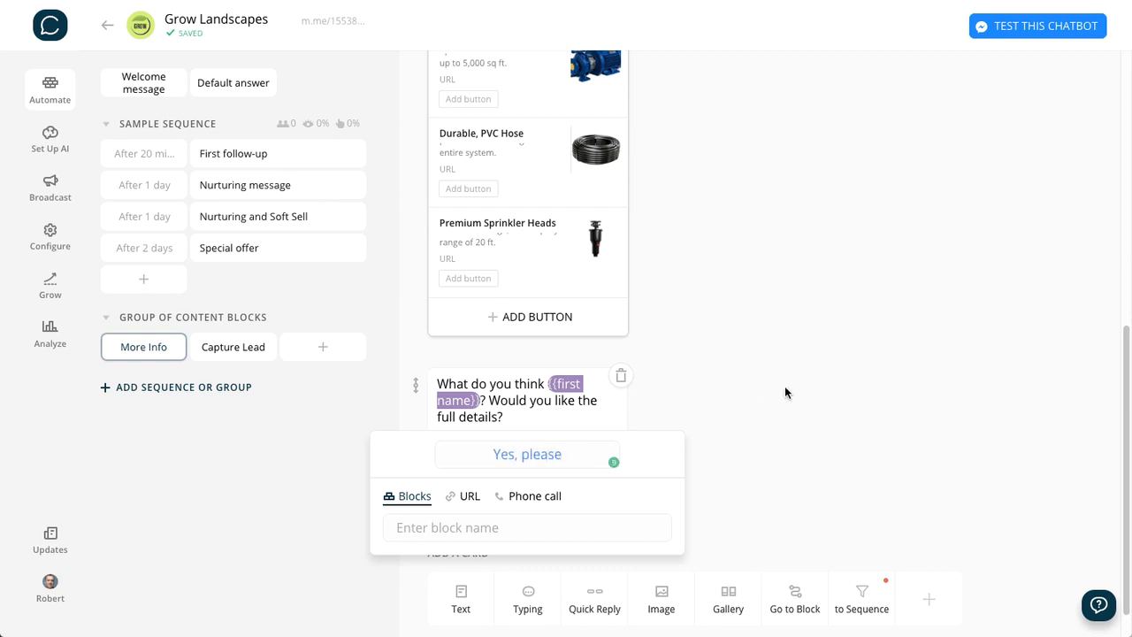
click(471, 523)
text(Capture)
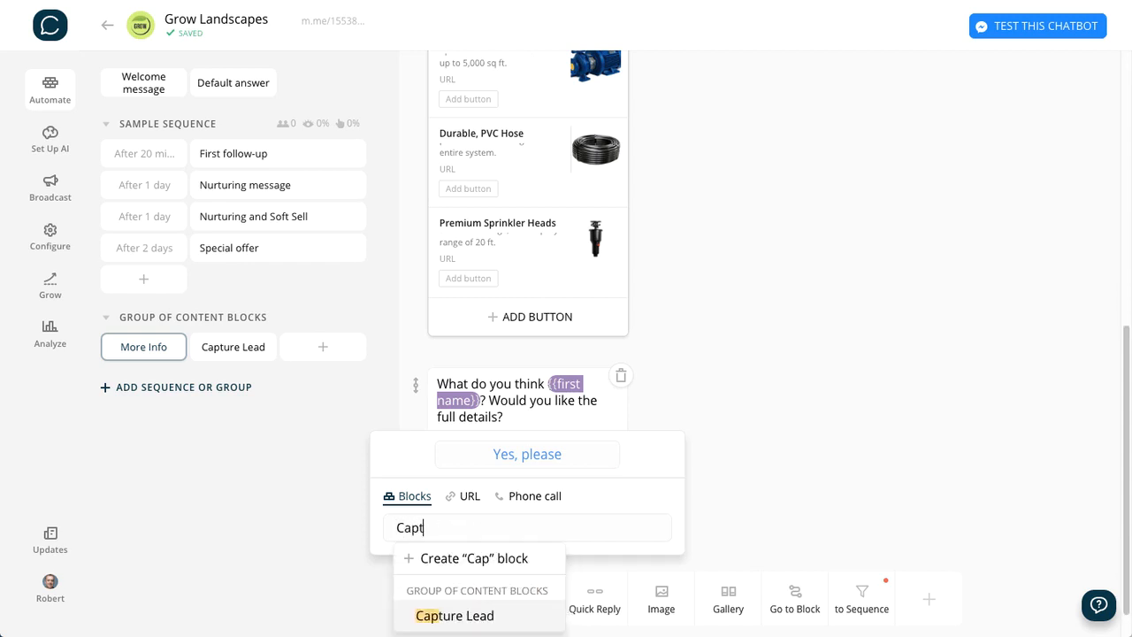
click(457, 615)
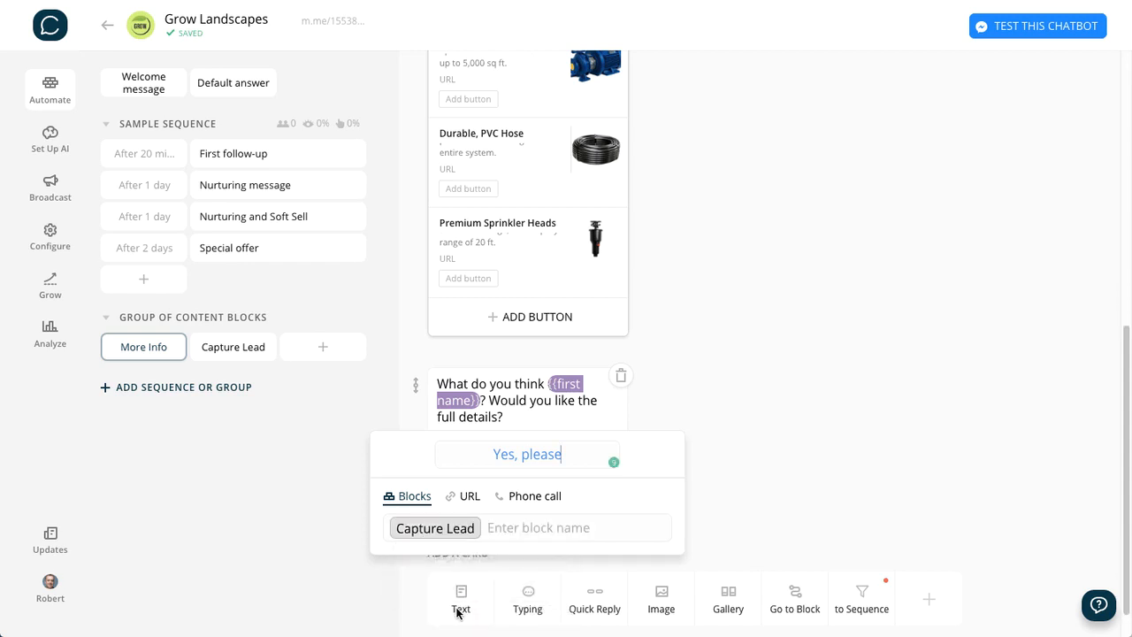
click(847, 392)
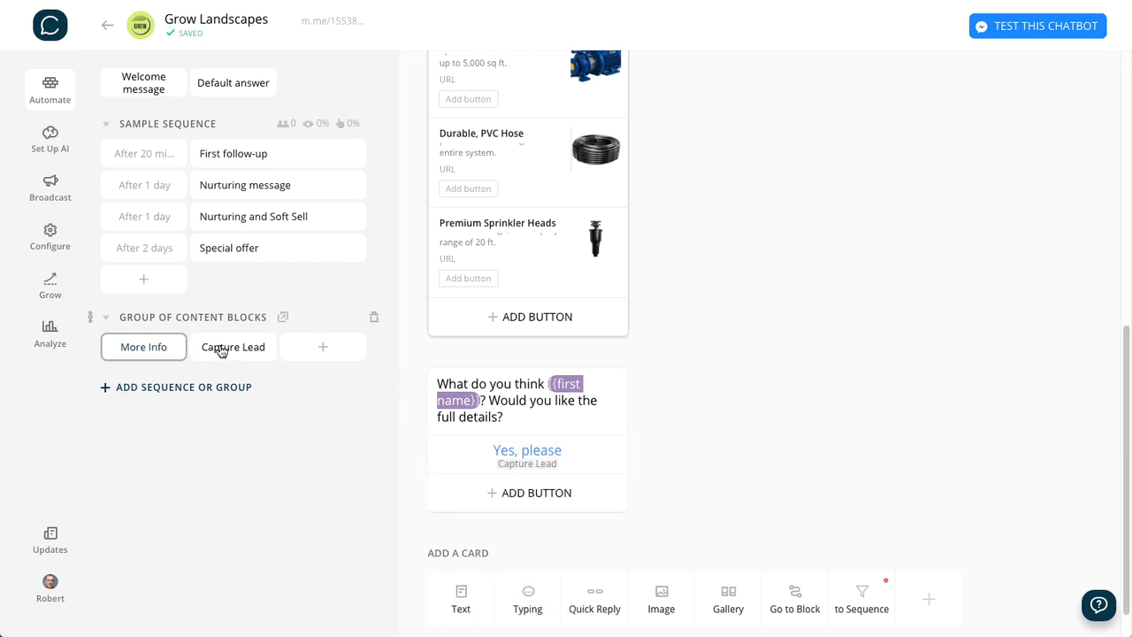
- Add a second button, "Not right now", to the "What do you think" card, linked to a new block named Subscribe
click(540, 494)
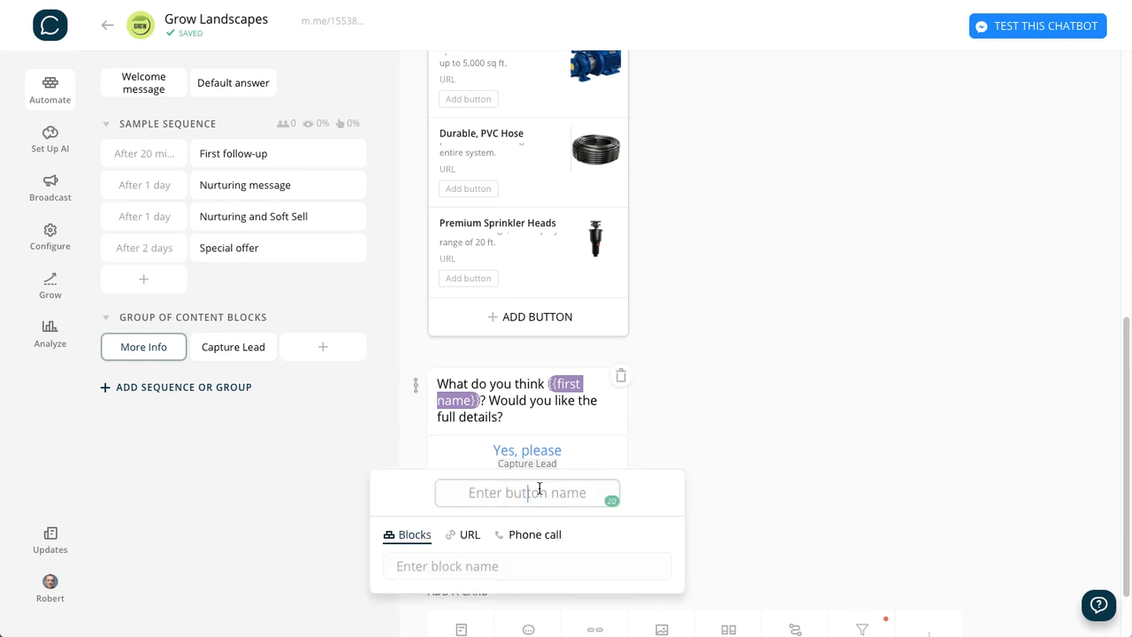
text(Not r)
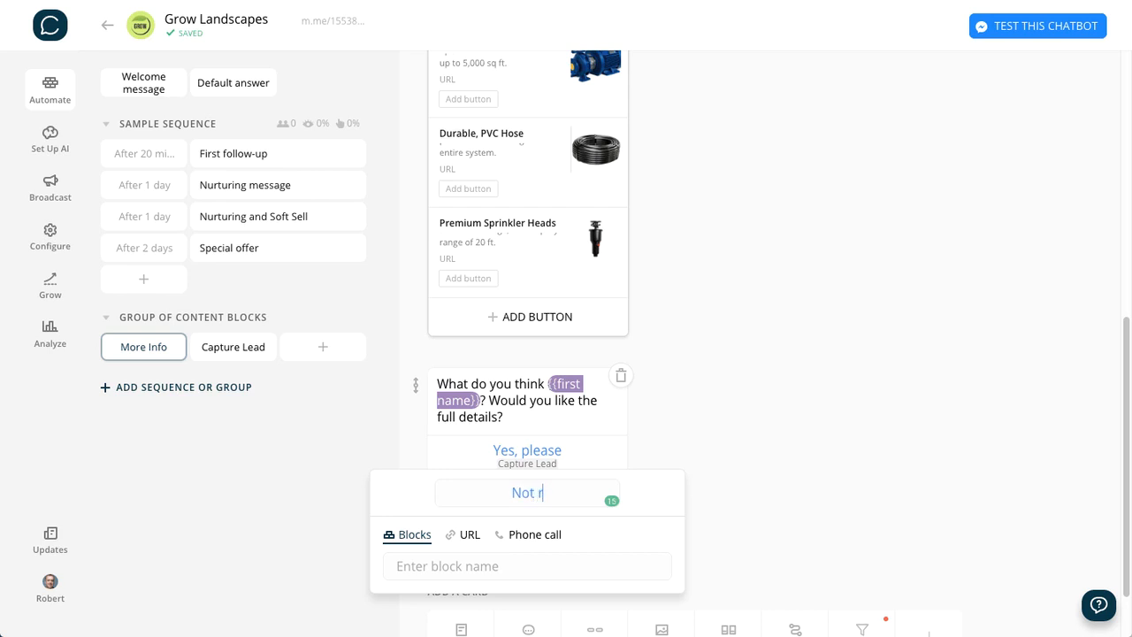
text(ight now)
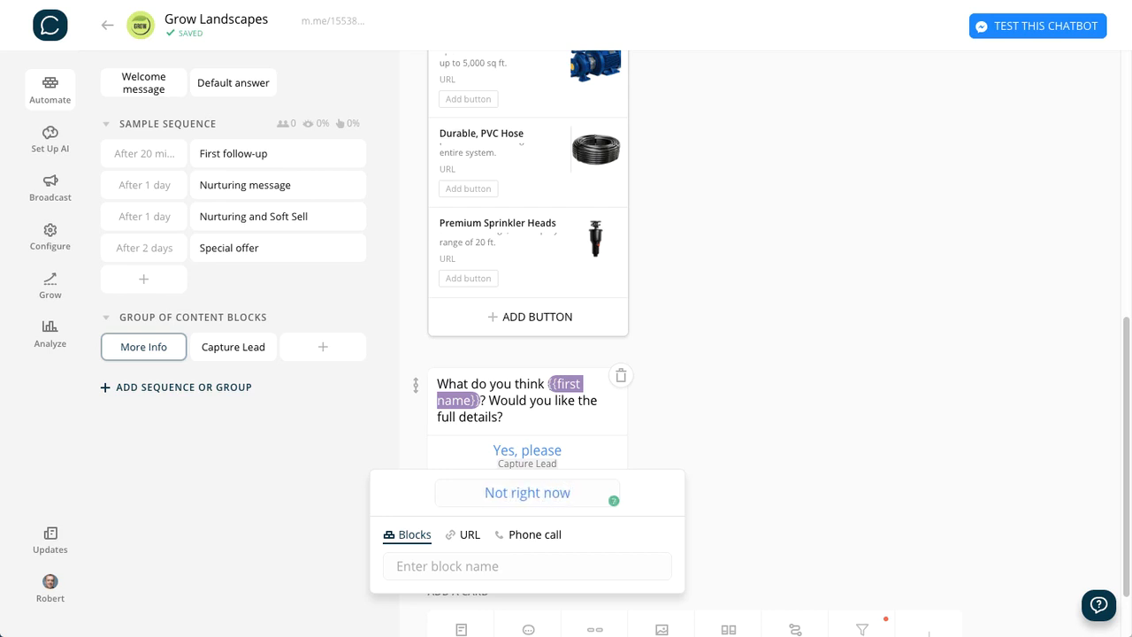
click(405, 567)
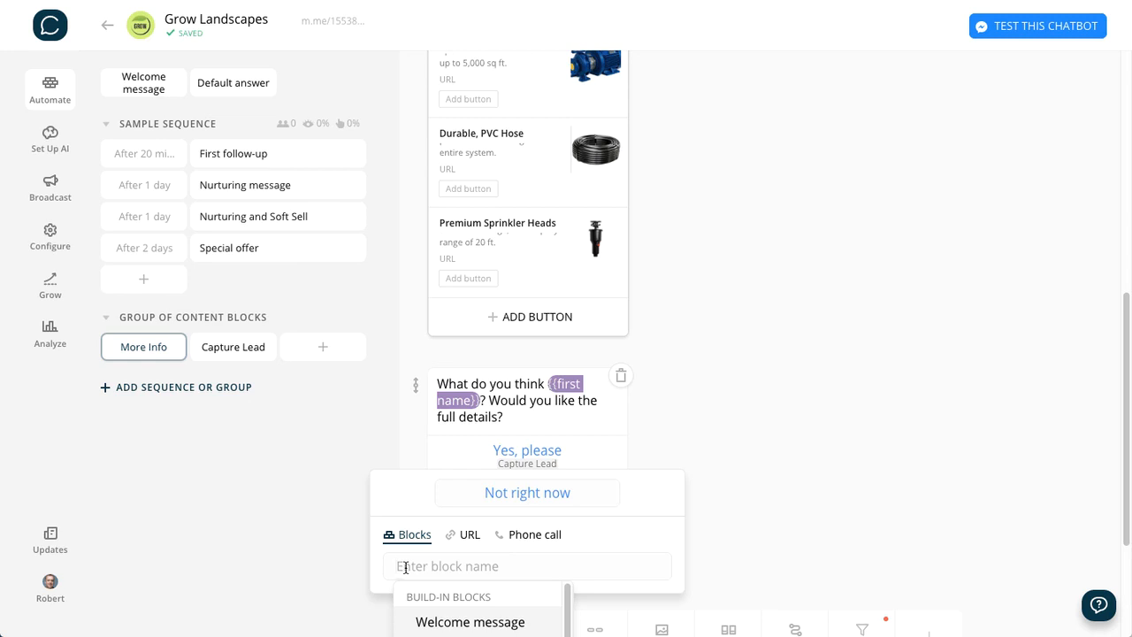
text(S)
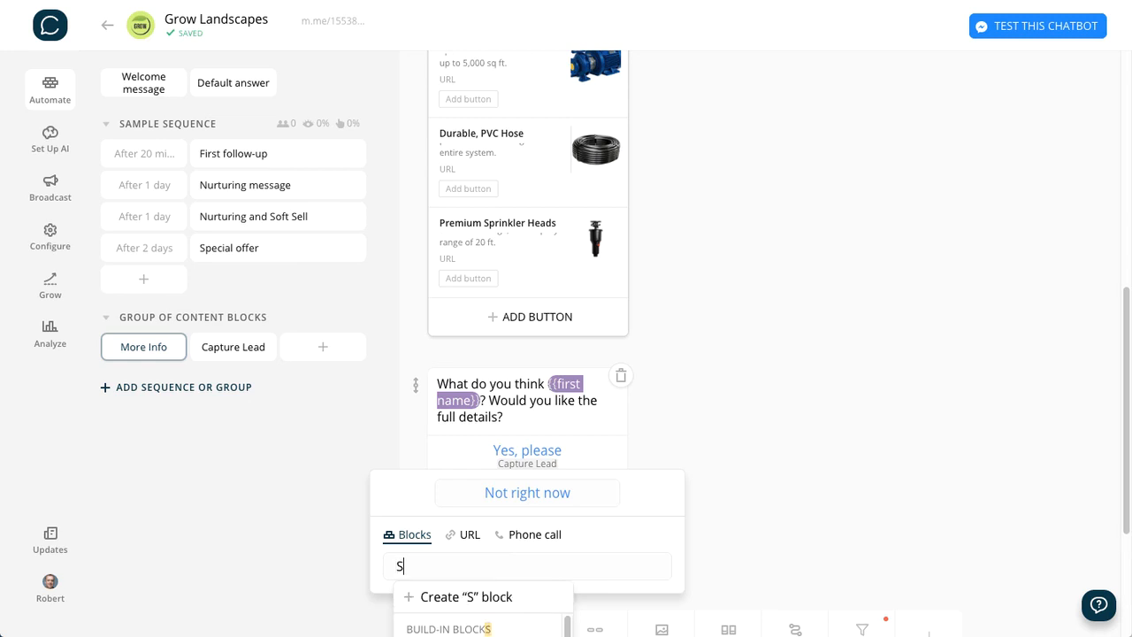
text(ubscribe)
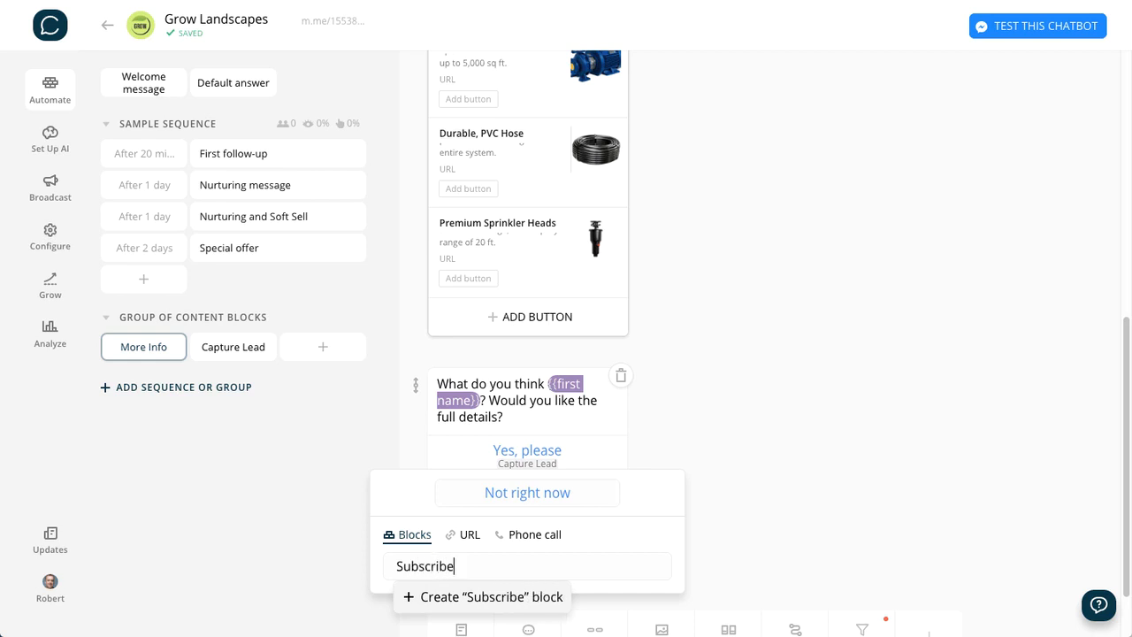
click(487, 601)
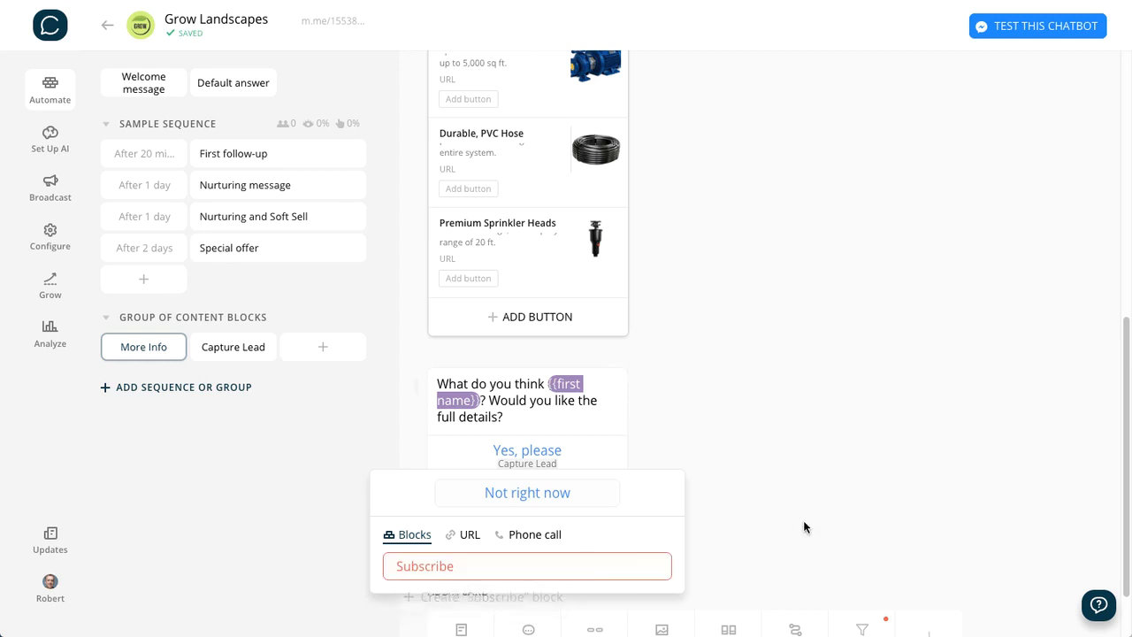
click(890, 413)
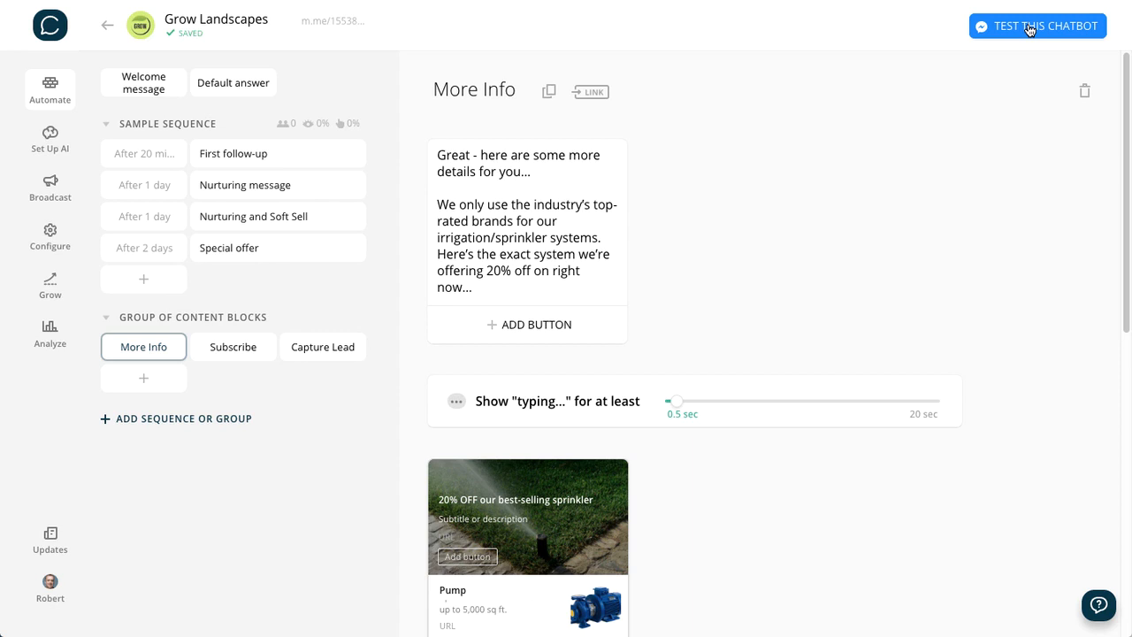
- Test the chatbot in Messenger by choosing More Info under the promotion greeting and review the product list and follow-up question it sends
click(1029, 27)
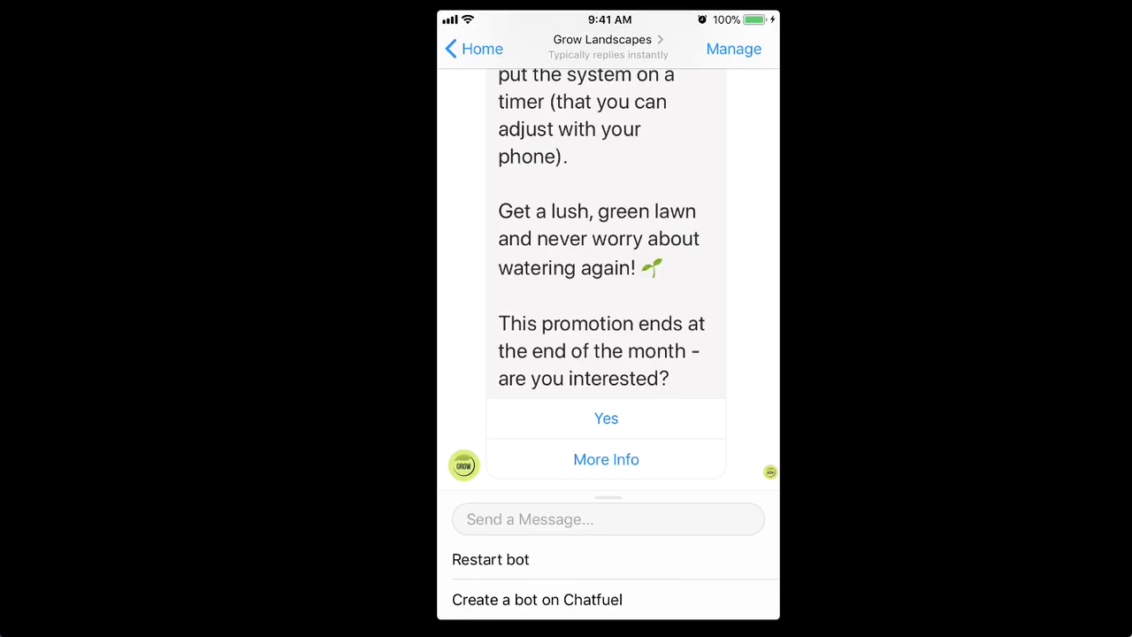
scroll(607, 265, up, 3)
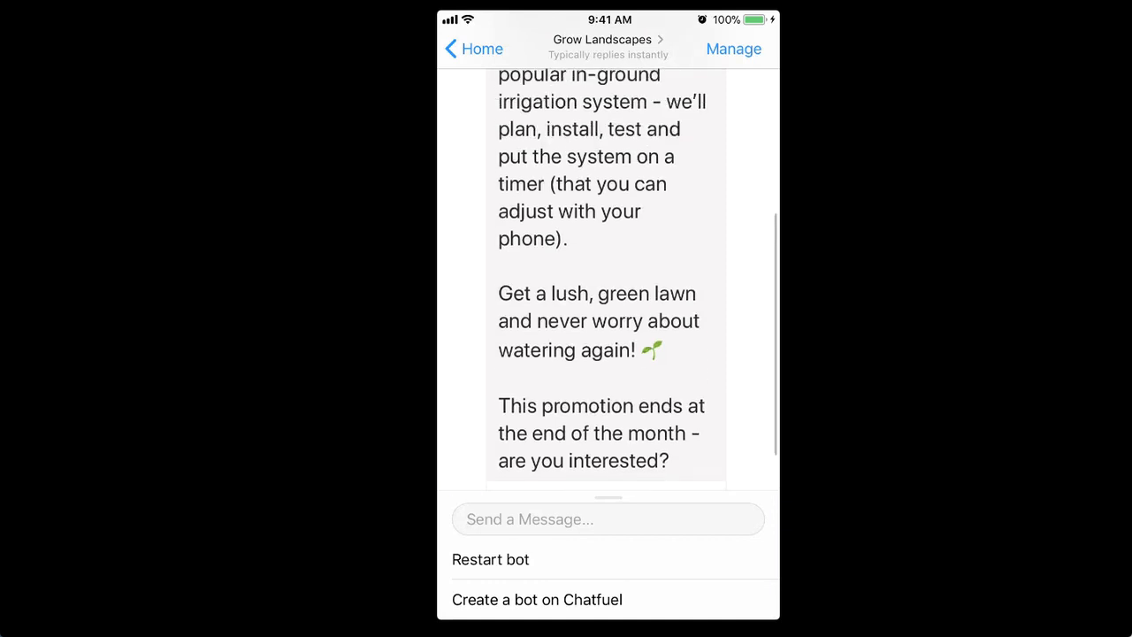
scroll(607, 265, down, 3)
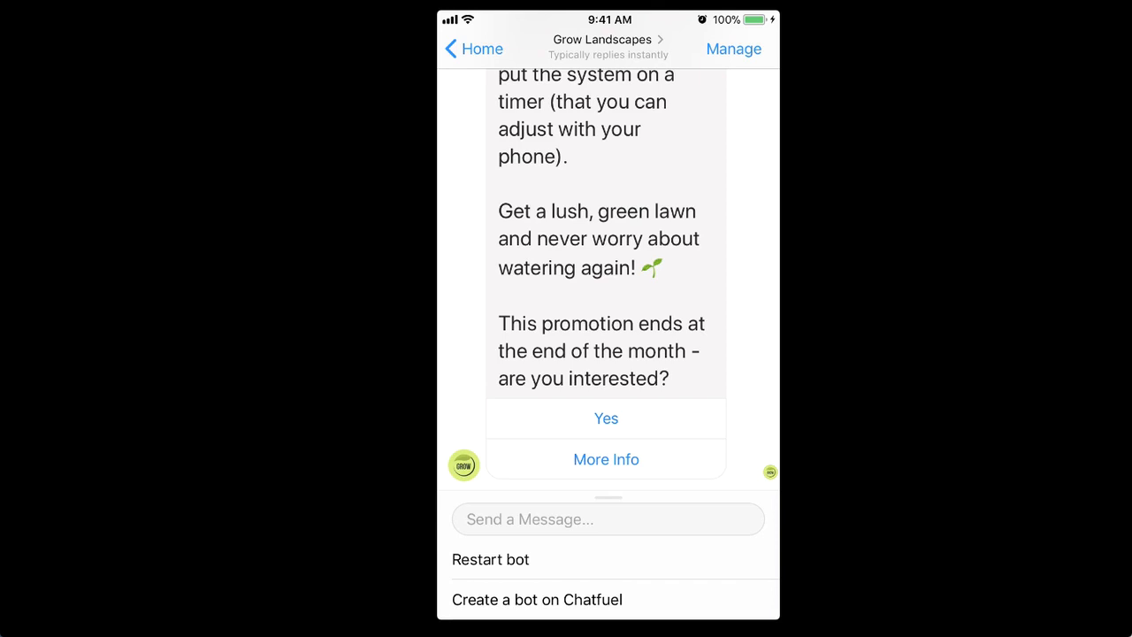
click(607, 459)
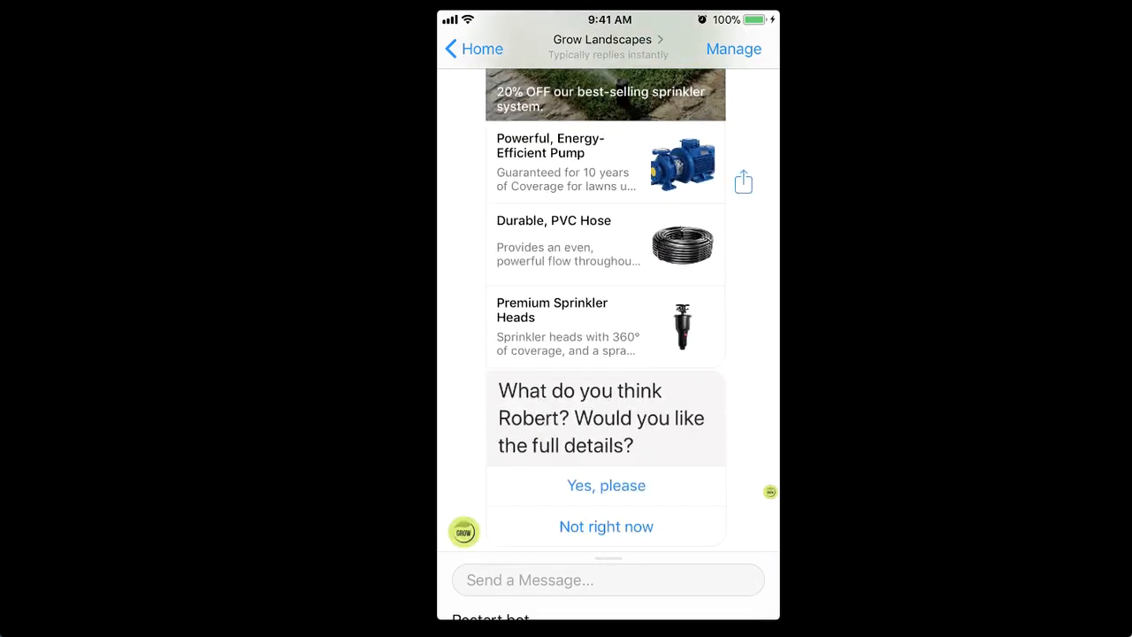
scroll(608, 309, up, 3)
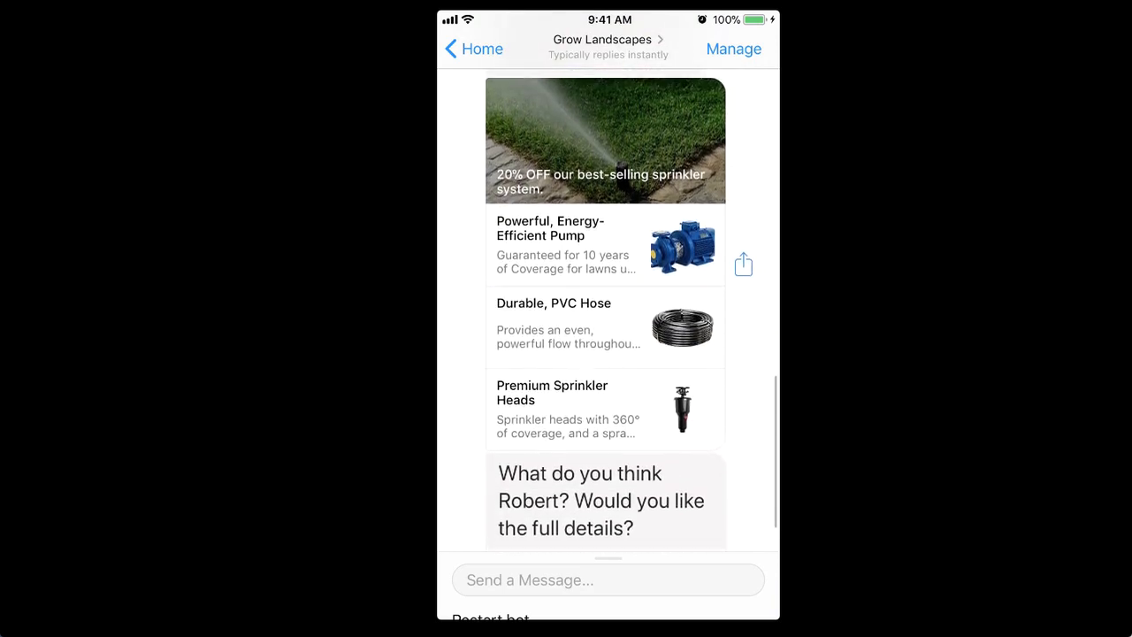
scroll(608, 309, up, 1)
scroll(607, 310, down, 1)
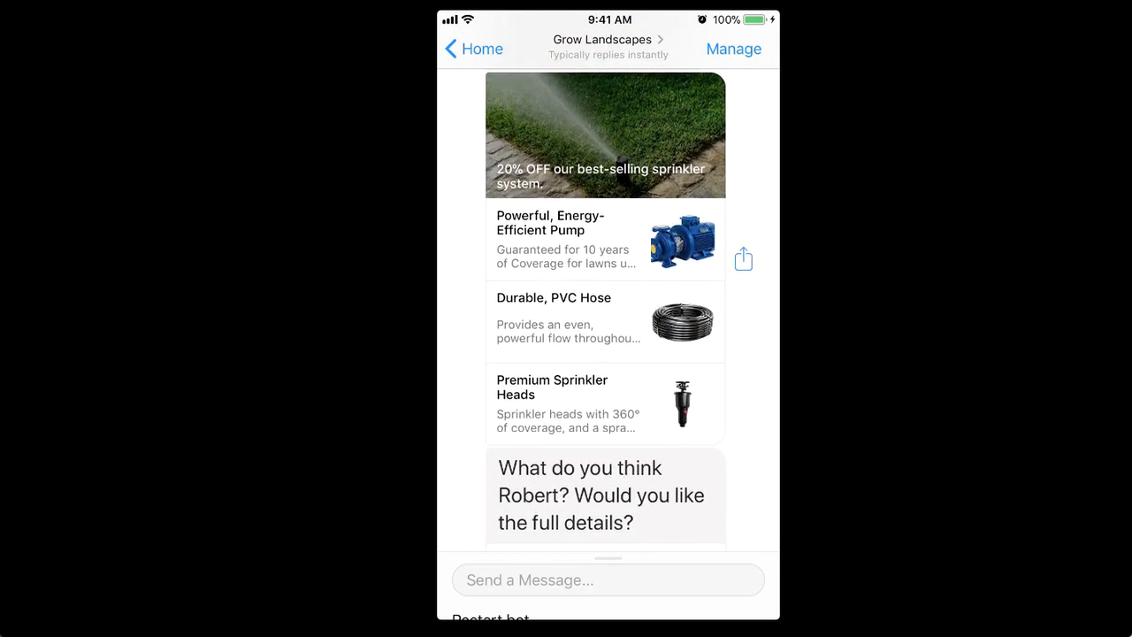
scroll(607, 310, down, 3)
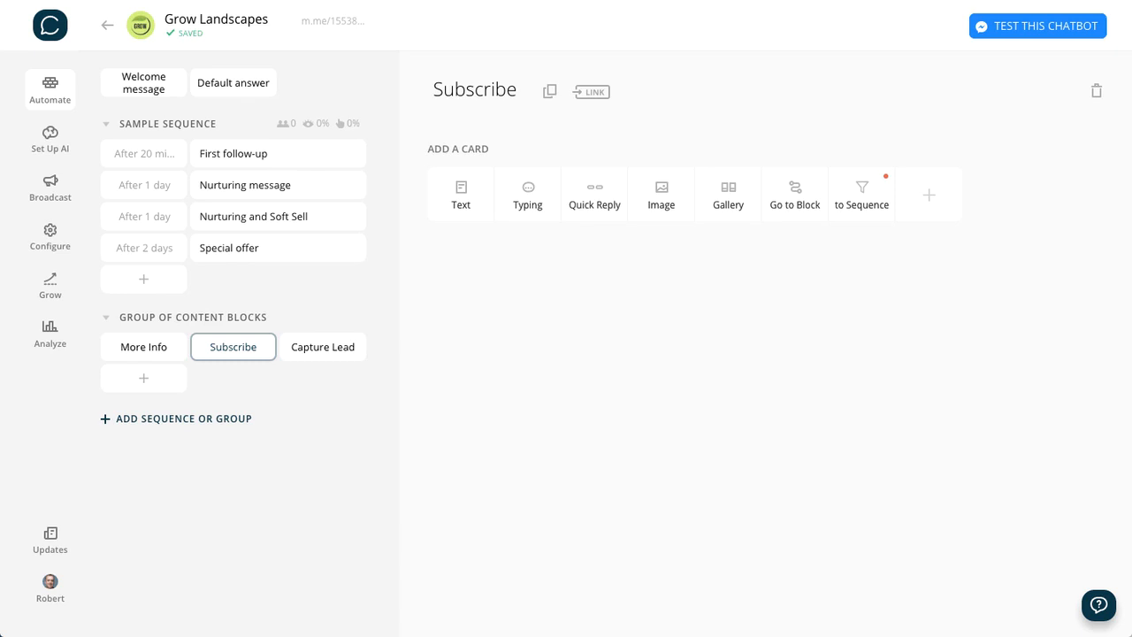
- Add a text card to the Subscribe block and paste the prepared message starting "No problem {{first name}}." and inviting people to subscribe to updates
click(133, 351)
scroll(690, 498, down, 10)
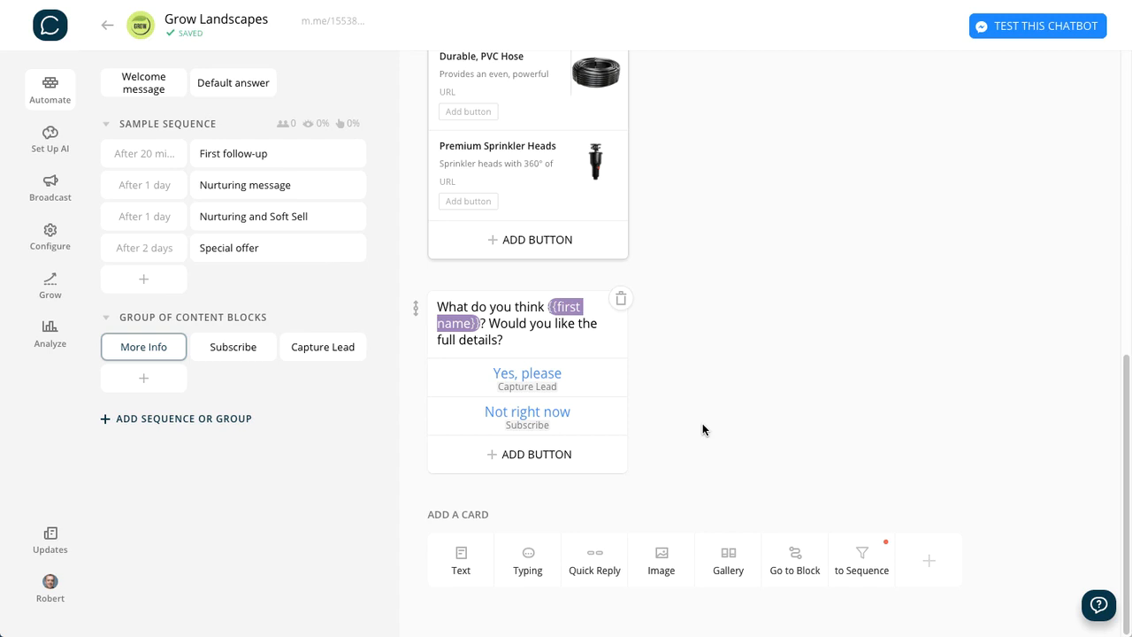
click(214, 345)
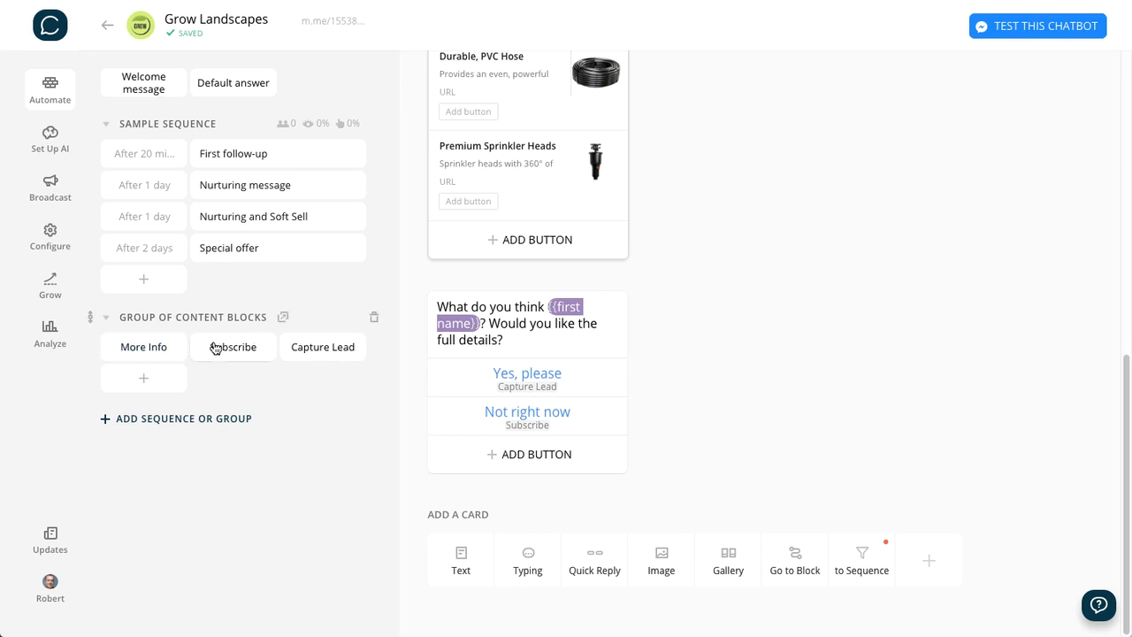
click(462, 190)
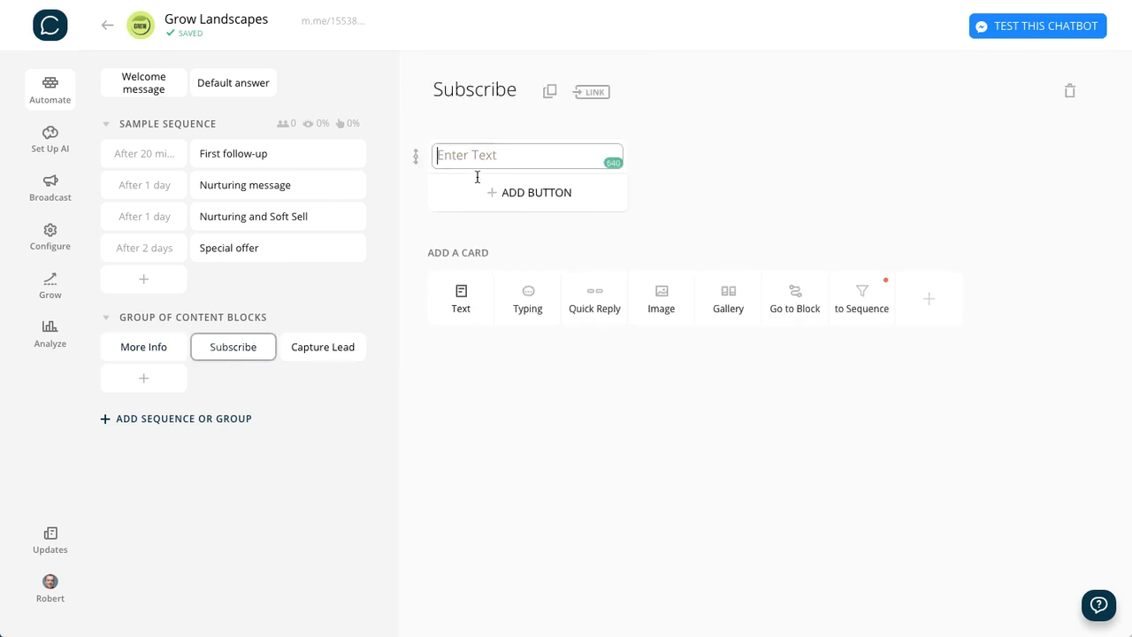
text(No problem {{first name}}.  Would you like to subscribe to our updates? We have a couple of other great offers happening right now!)
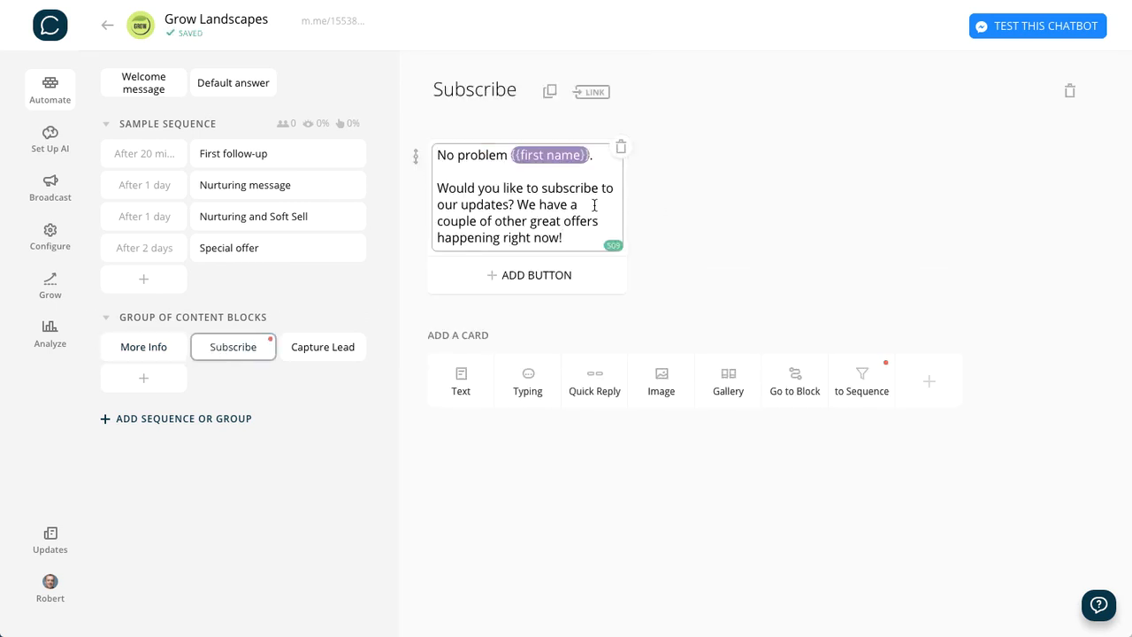
click(703, 165)
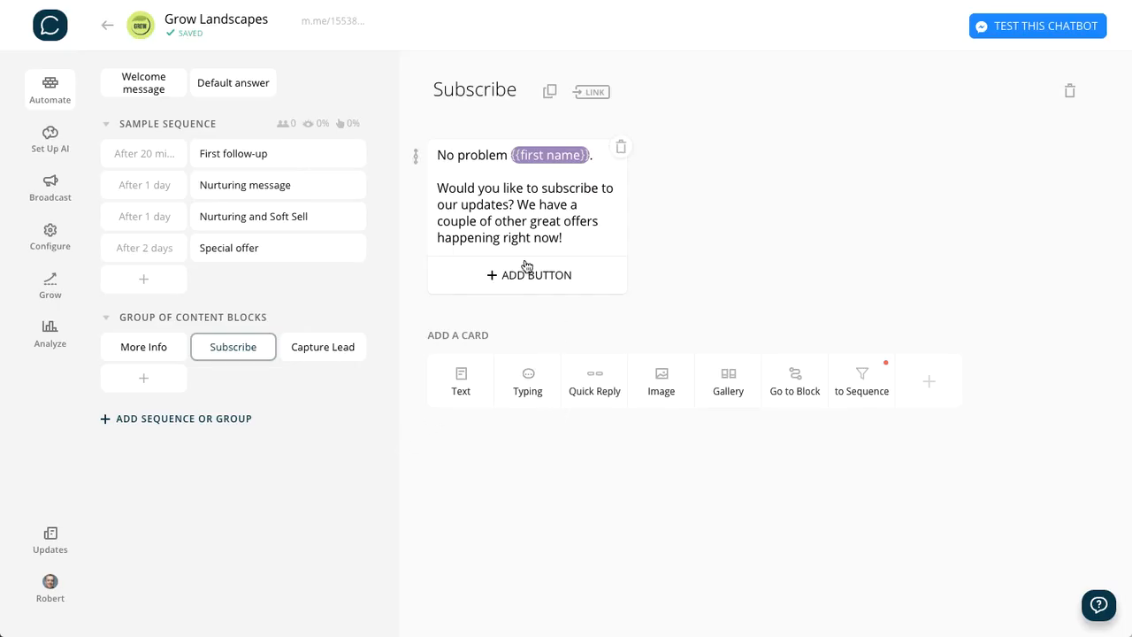
- Add a "Yes, sure" button to the Subscribe message, linked to a new block named Yes Subscribe
click(533, 279)
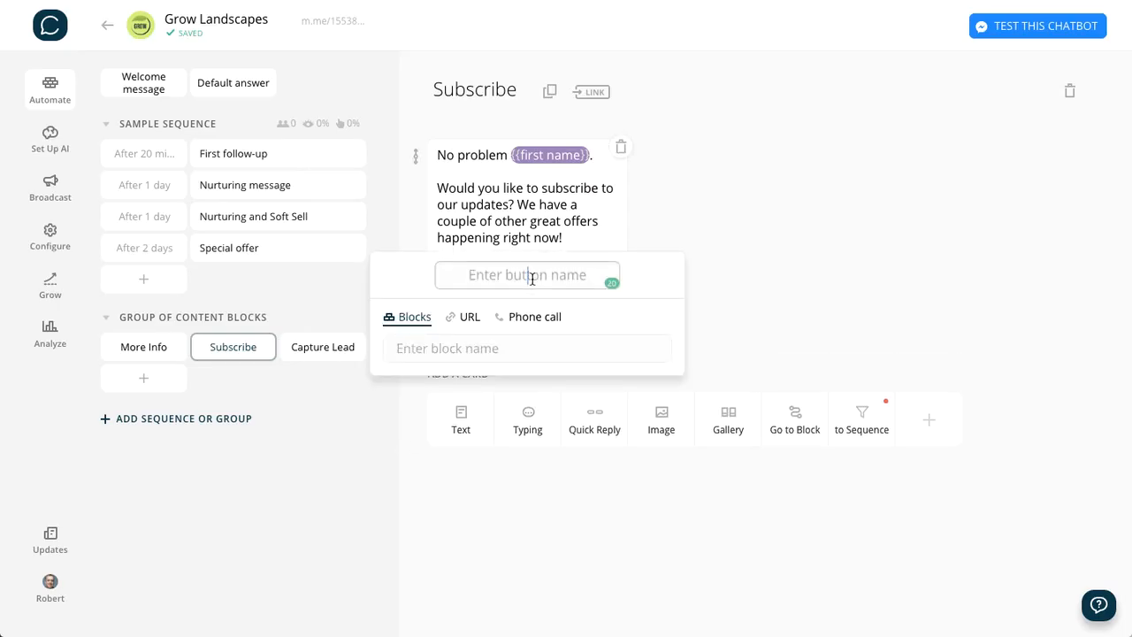
text(Yes, sure)
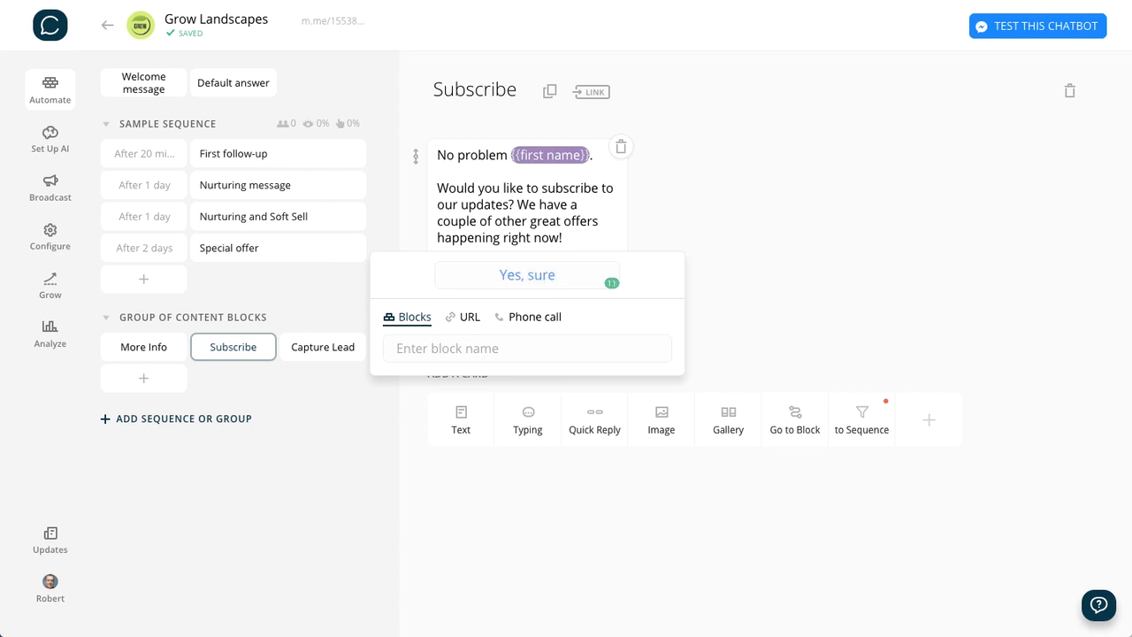
click(420, 349)
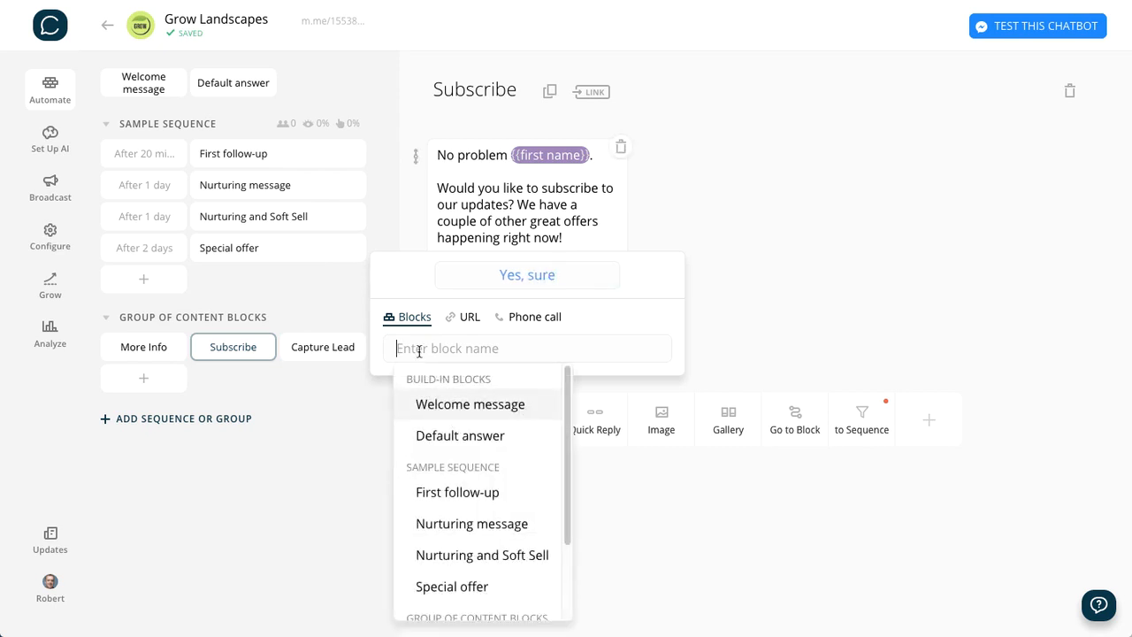
text(Yes)
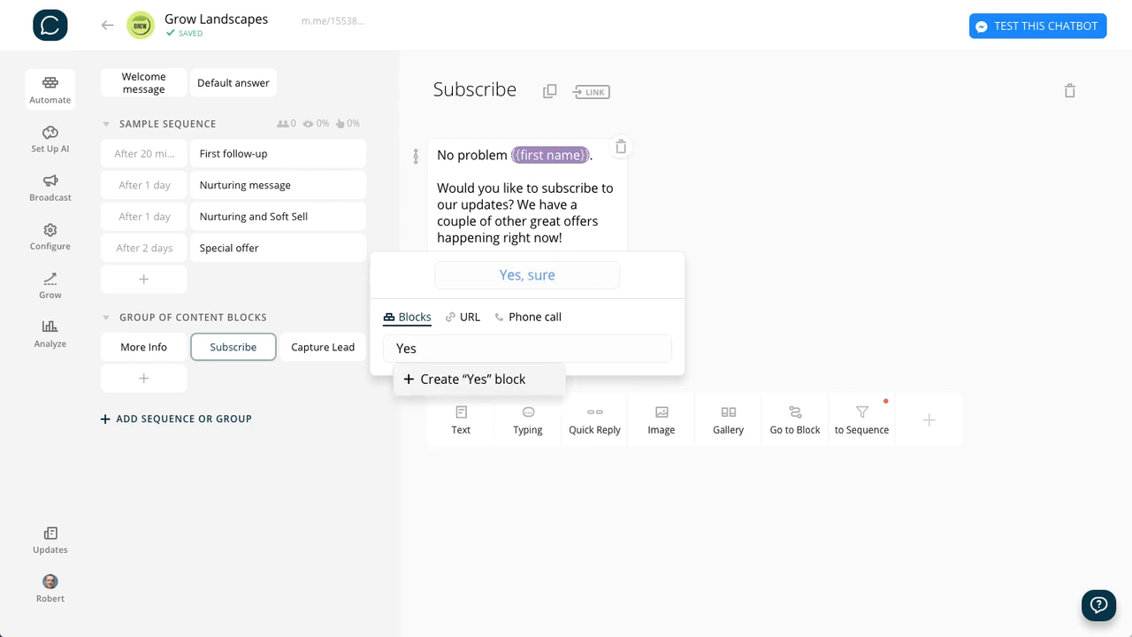
text(Subsctr)
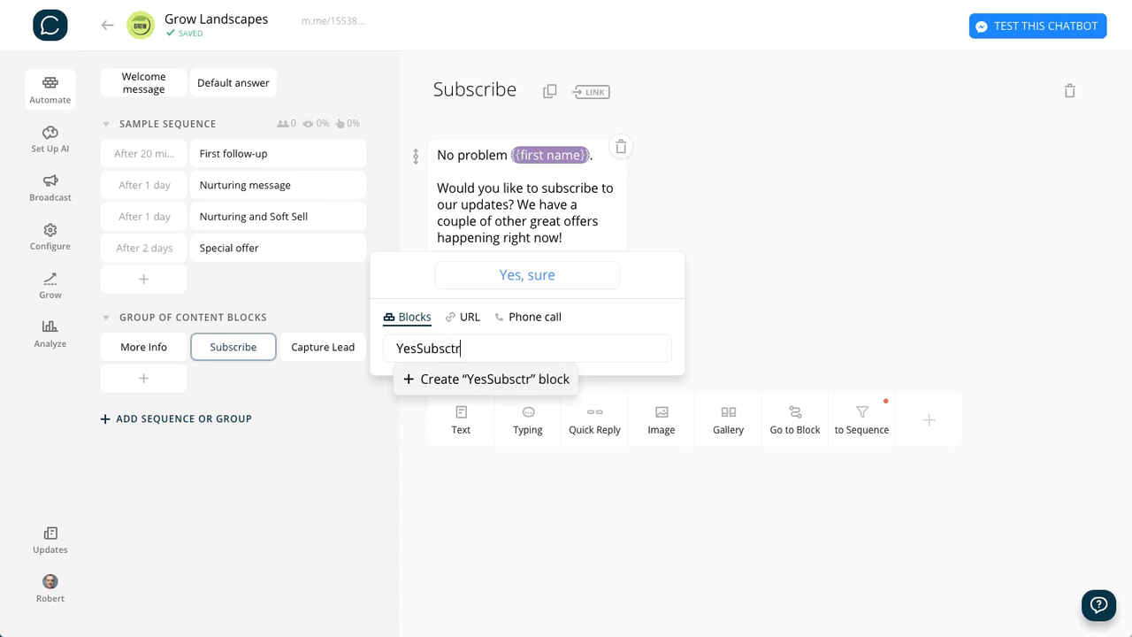
key(BackSpace)
key(BackSpace)
key(BackSpace)
key(BackSpace)
key(BackSpace)
key(BackSpace)
key(BackSpace)
text(Su)
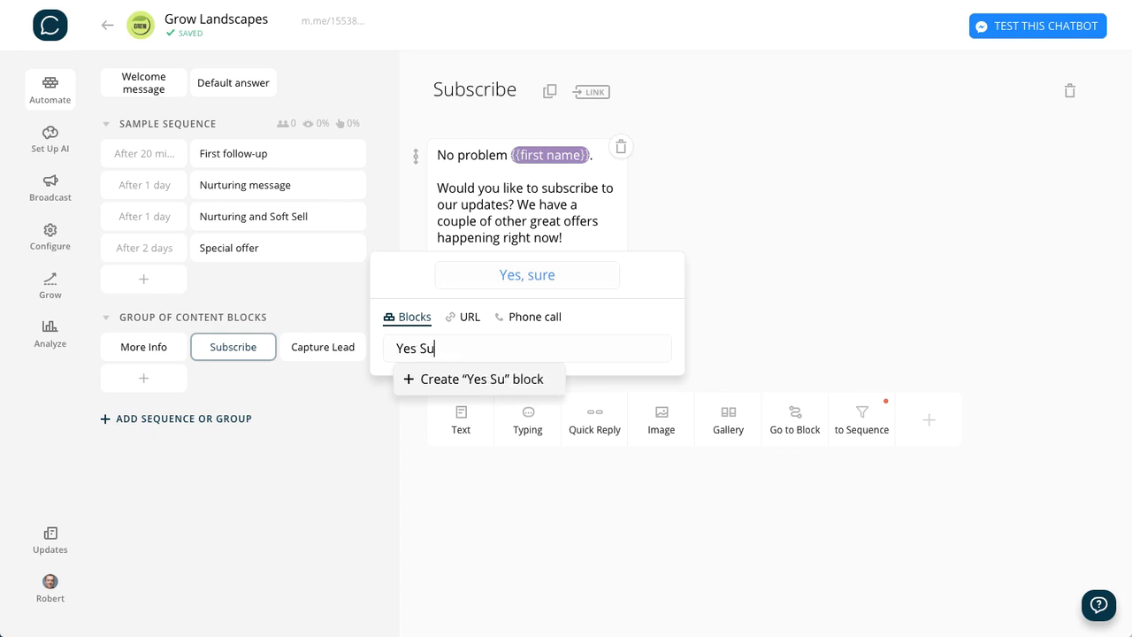
text(bscribe)
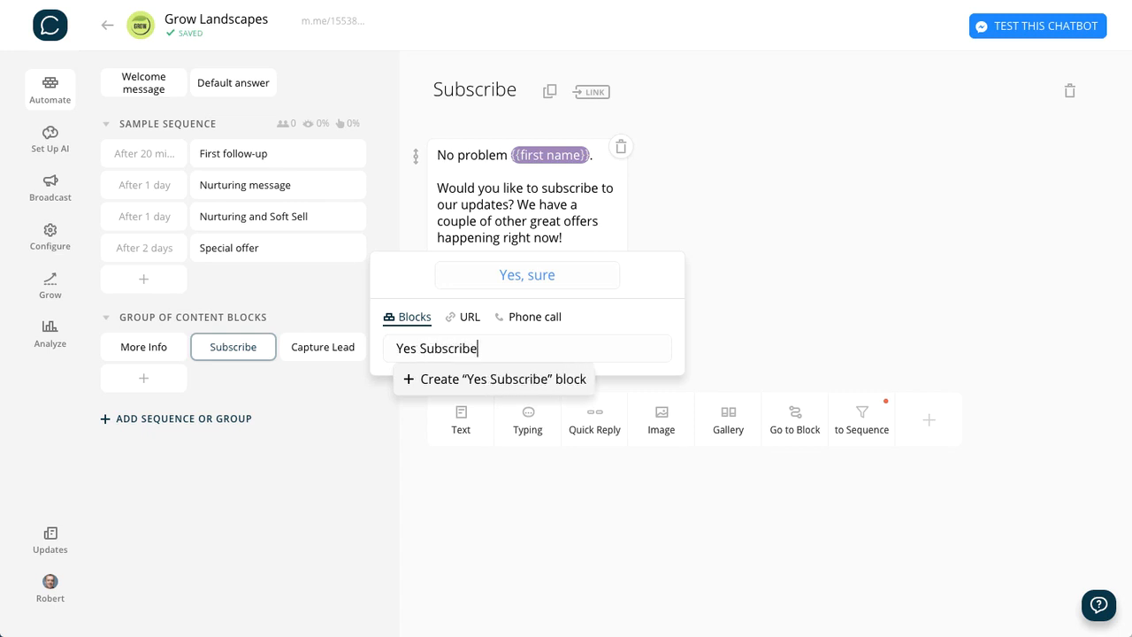
key(Return)
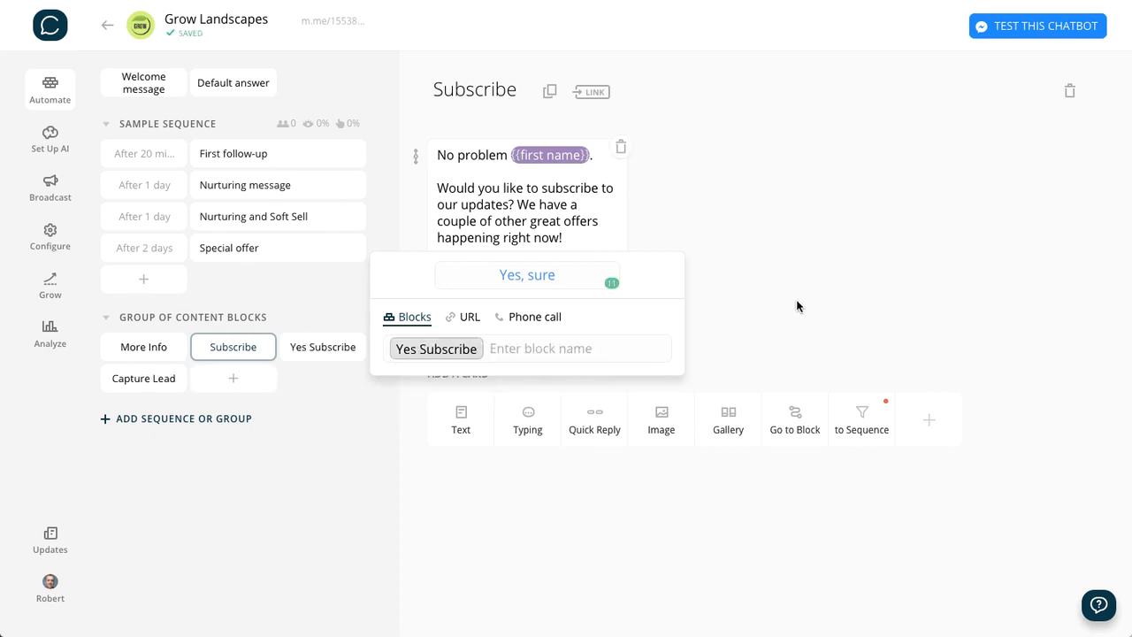
click(796, 299)
- Add a "No thanks" button to the Subscribe message, linked to a new block named No Subscribe
click(531, 315)
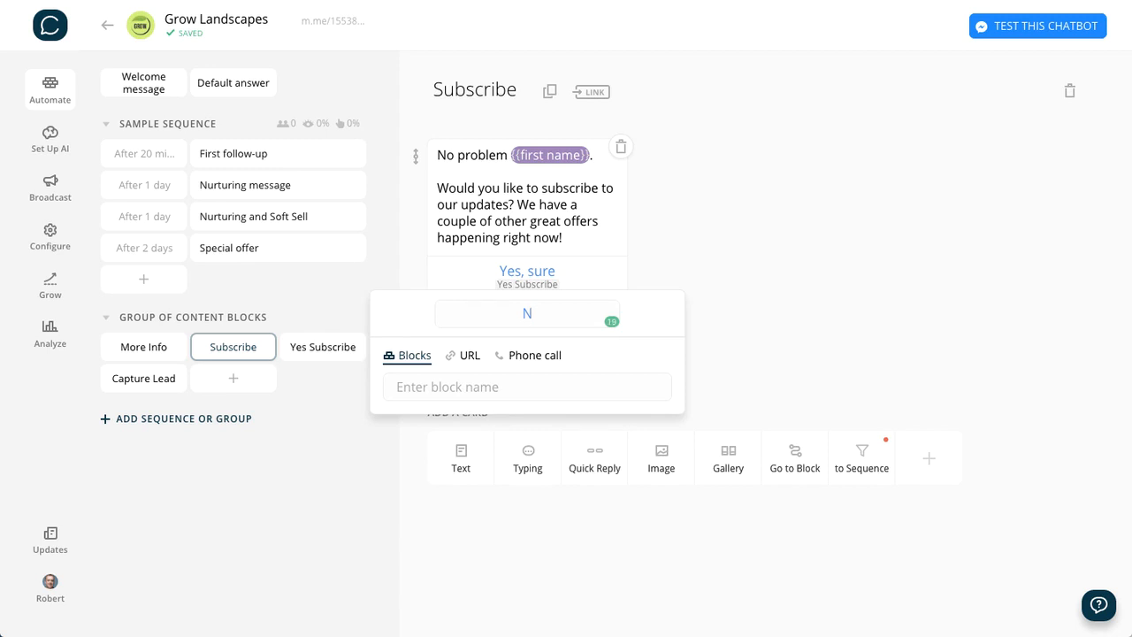
text(o thanks)
click(444, 382)
text(N)
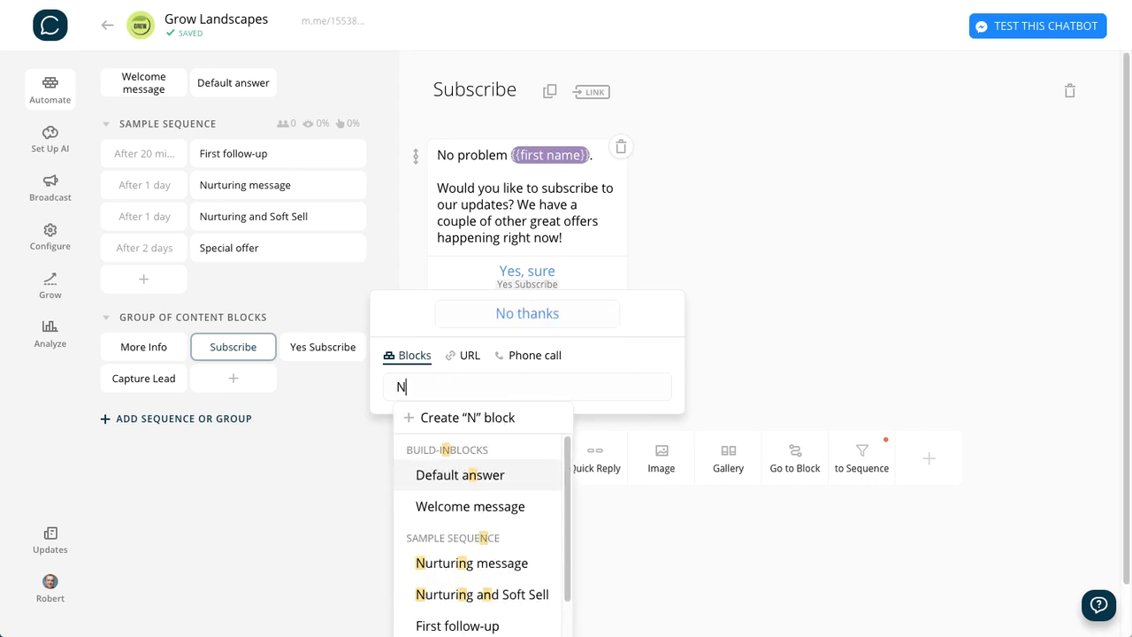
text(o Subscribe)
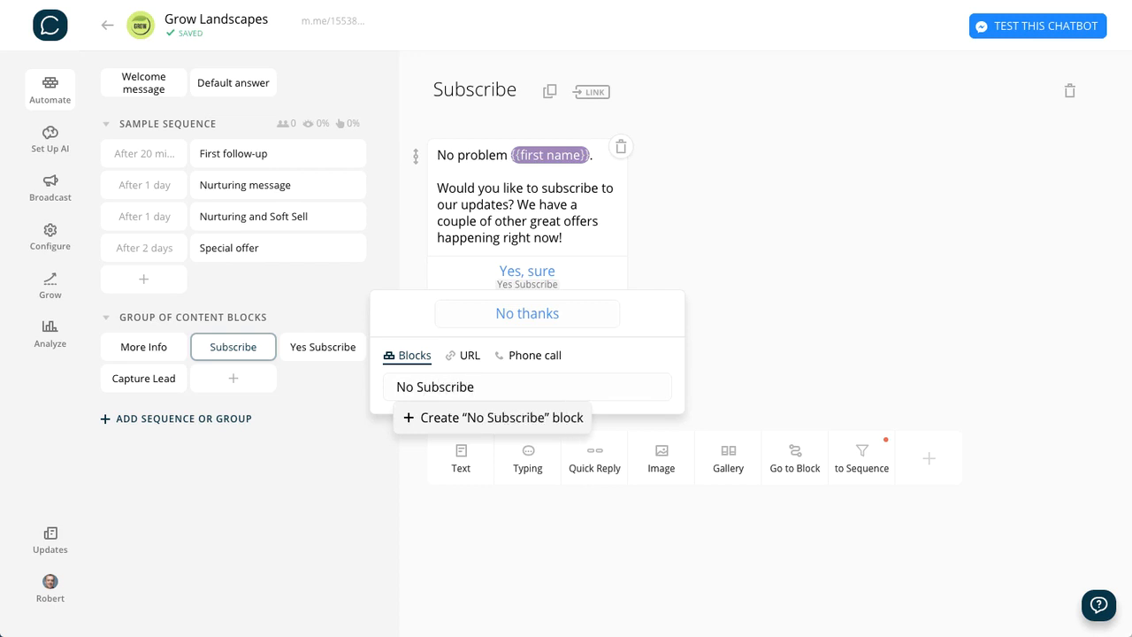
key(Return)
click(888, 306)
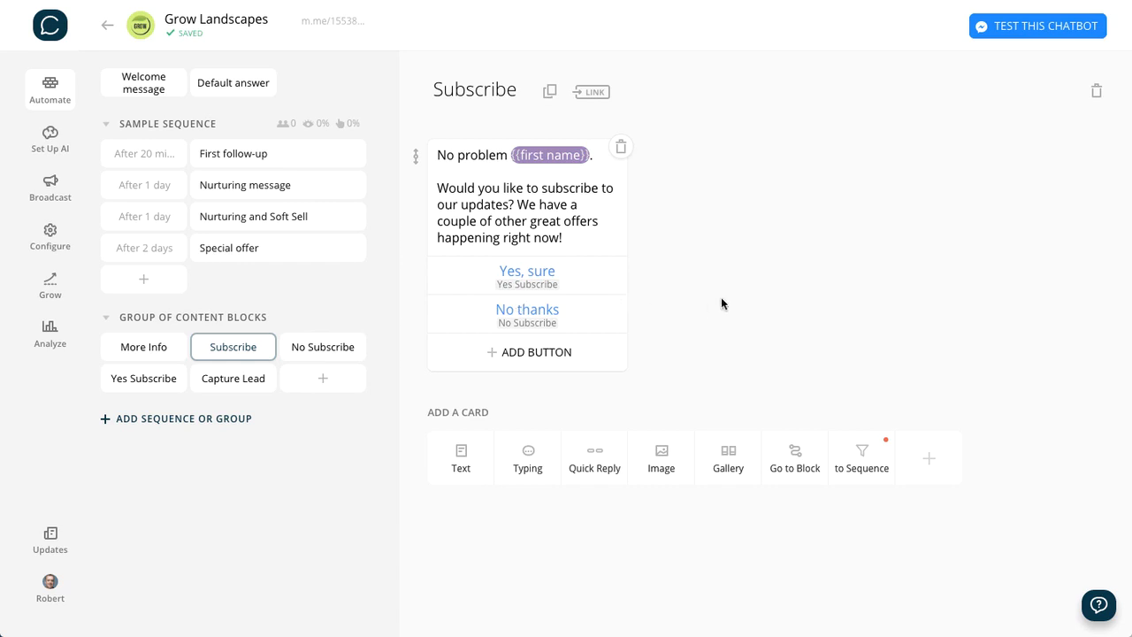
- Add a Set Up User Attribute card to the Yes Subscribe block and name its attribute "subscribed"
click(138, 385)
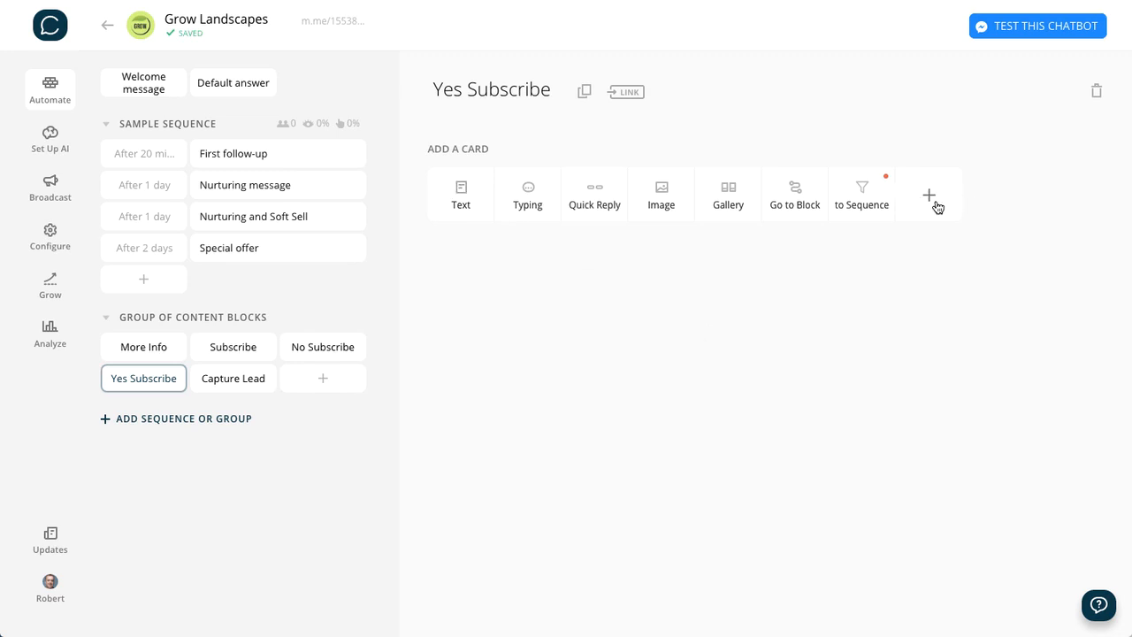
click(930, 199)
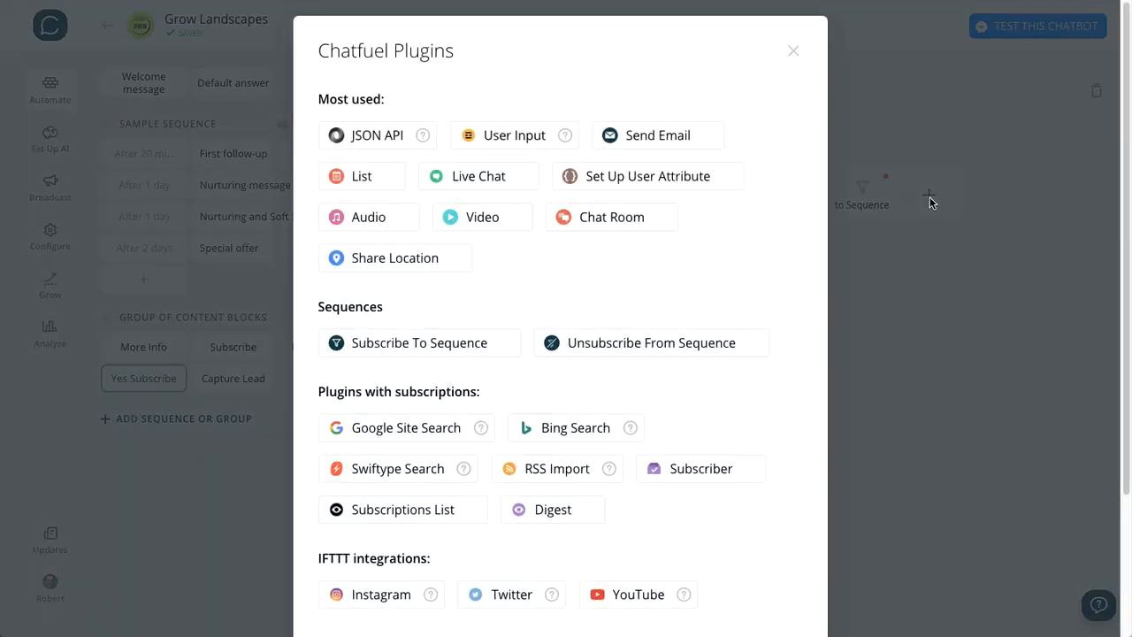
click(654, 180)
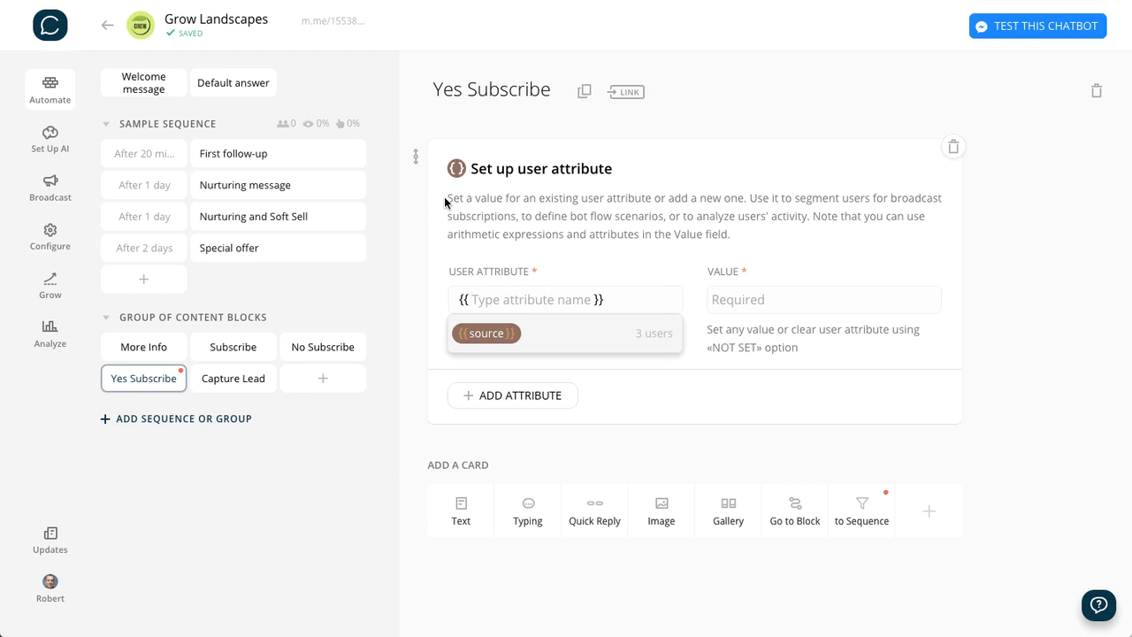
text(s)
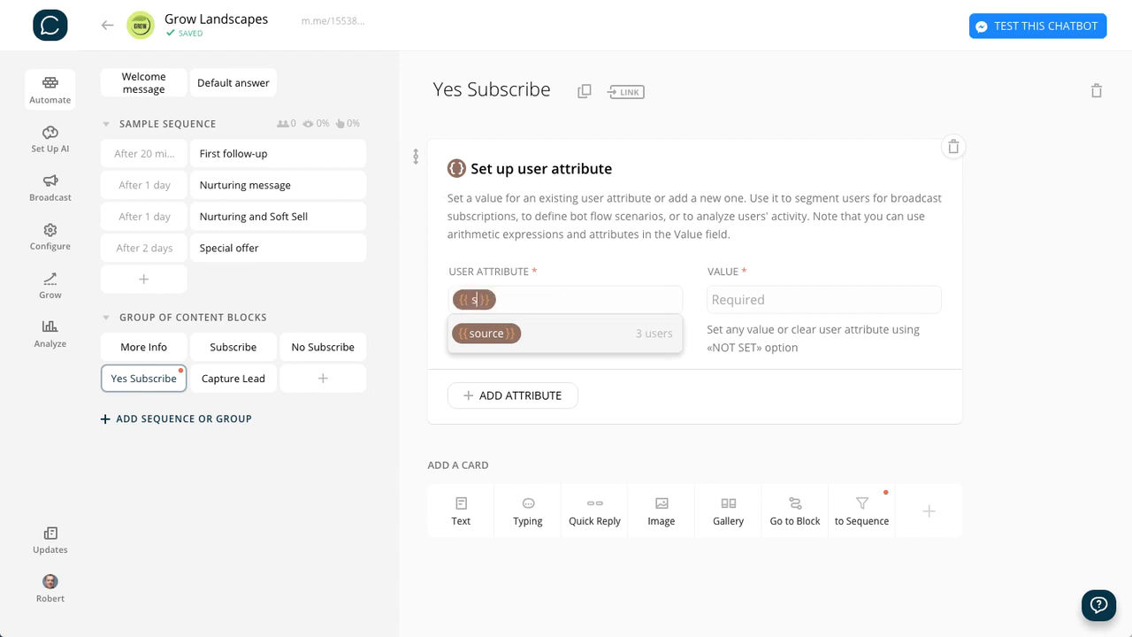
text(ubscribe)
key(BackSpace)
key(BackSpace)
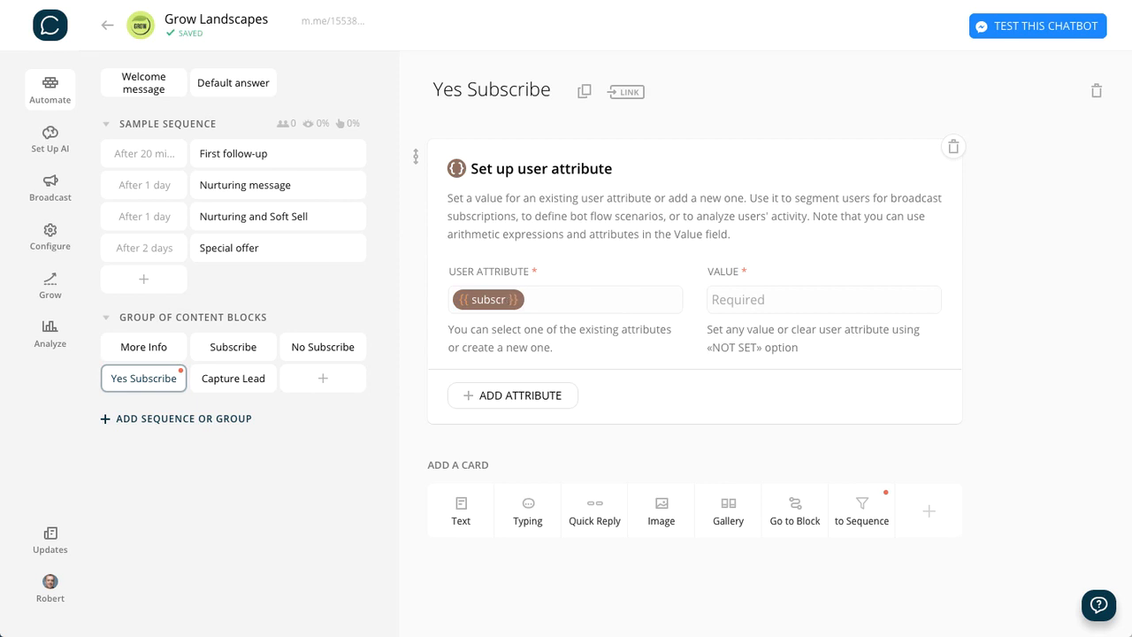
text(iber)
key(BackSpace)
text(d)
- Set the value of the "subscribed" attribute to "yes-subscribe"
click(745, 302)
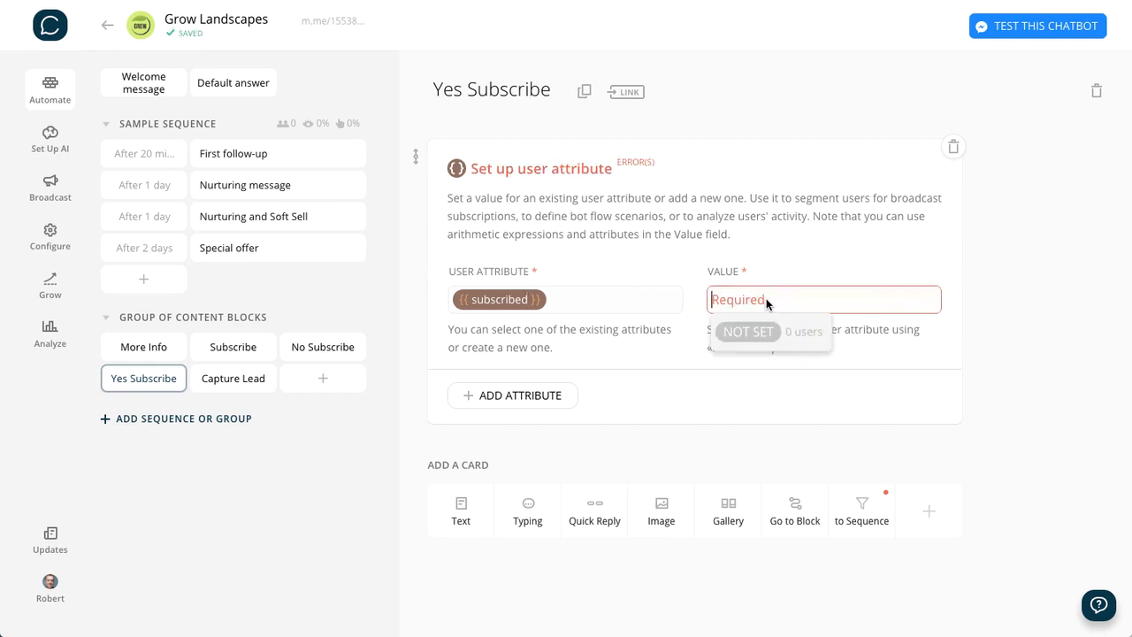
text(yes)
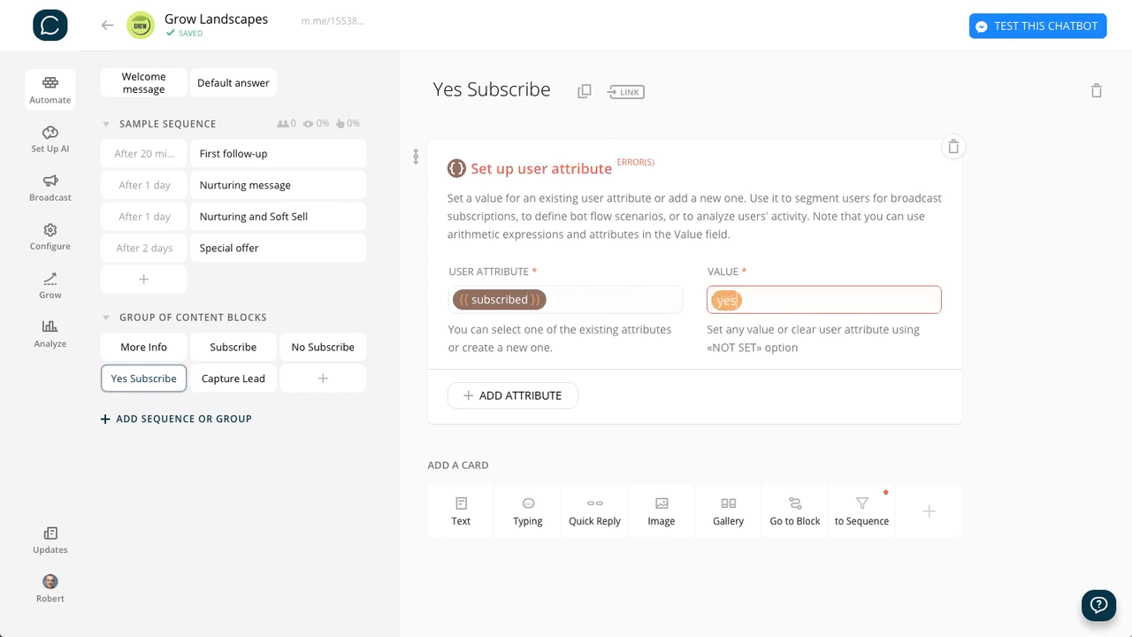
text(-subscribe)
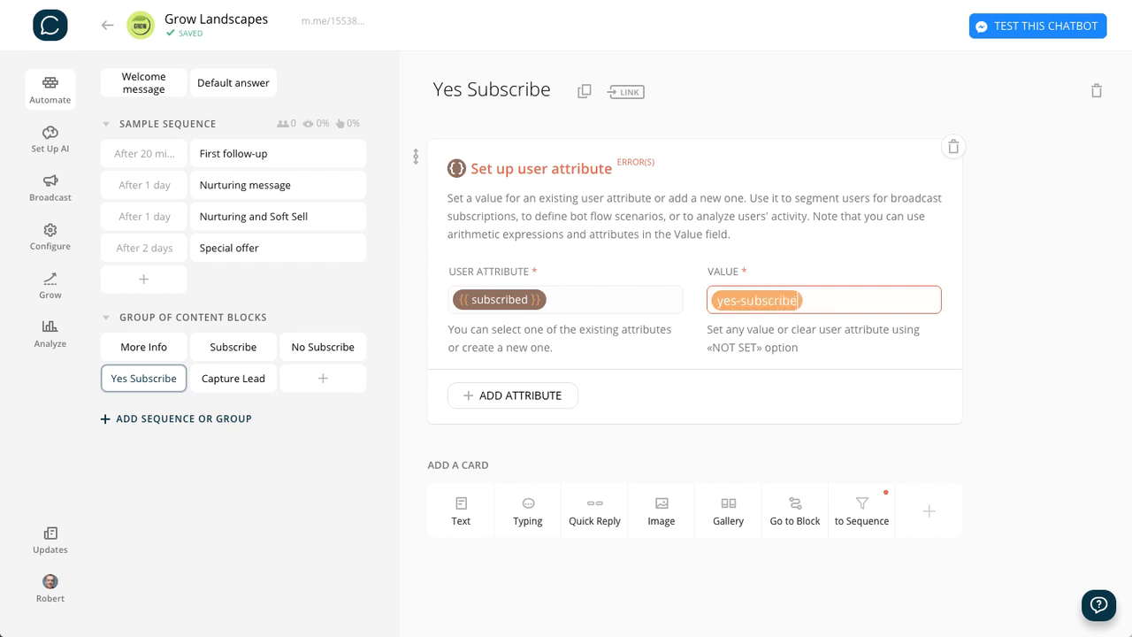
click(1061, 265)
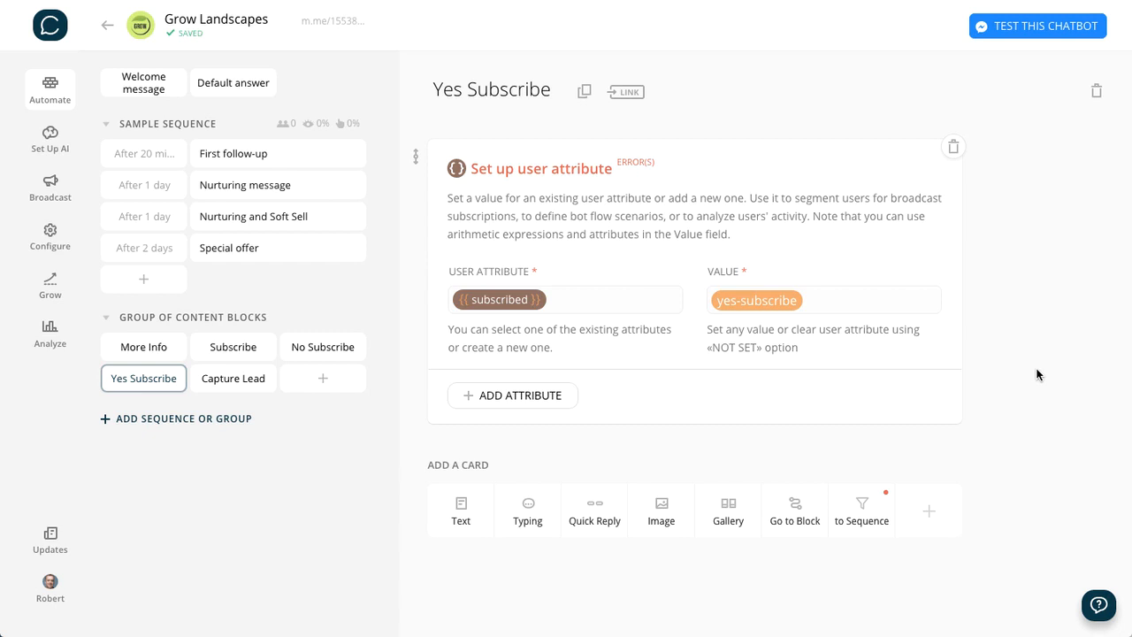
- Add a text card to the Yes Subscribe block and paste the prepared message starting "Great, thanks {{first name}}" and asking people to share
click(460, 509)
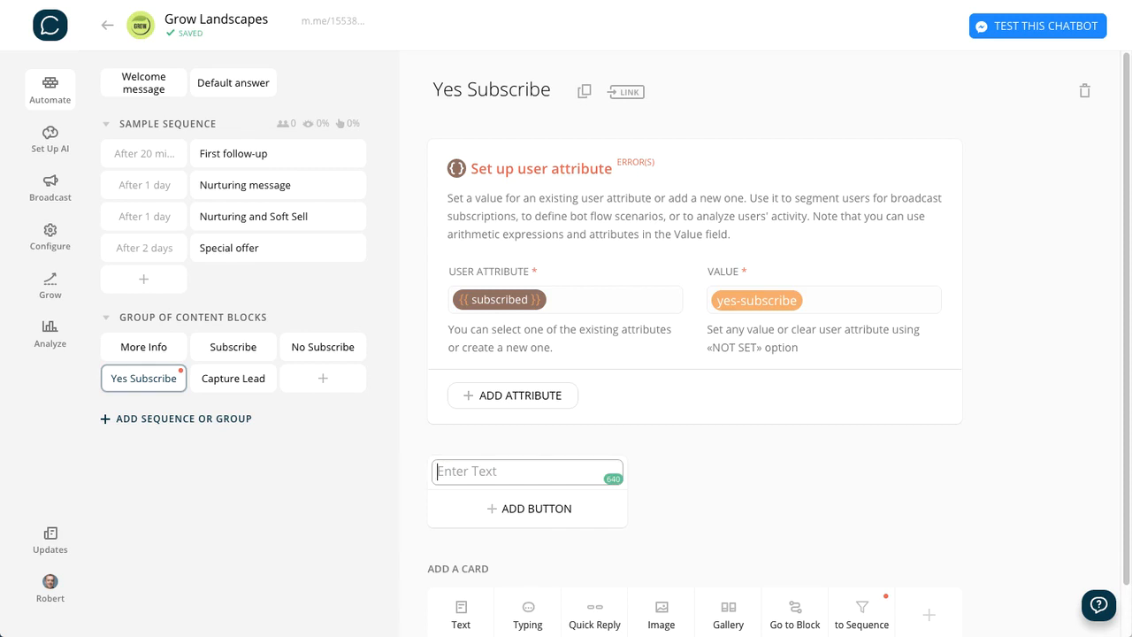
click(522, 476)
text(Great, thanks {{first name}} - we'll send you updates on some special stuff we have going on over here!  Before you go, please share me with a friend! 🙂)
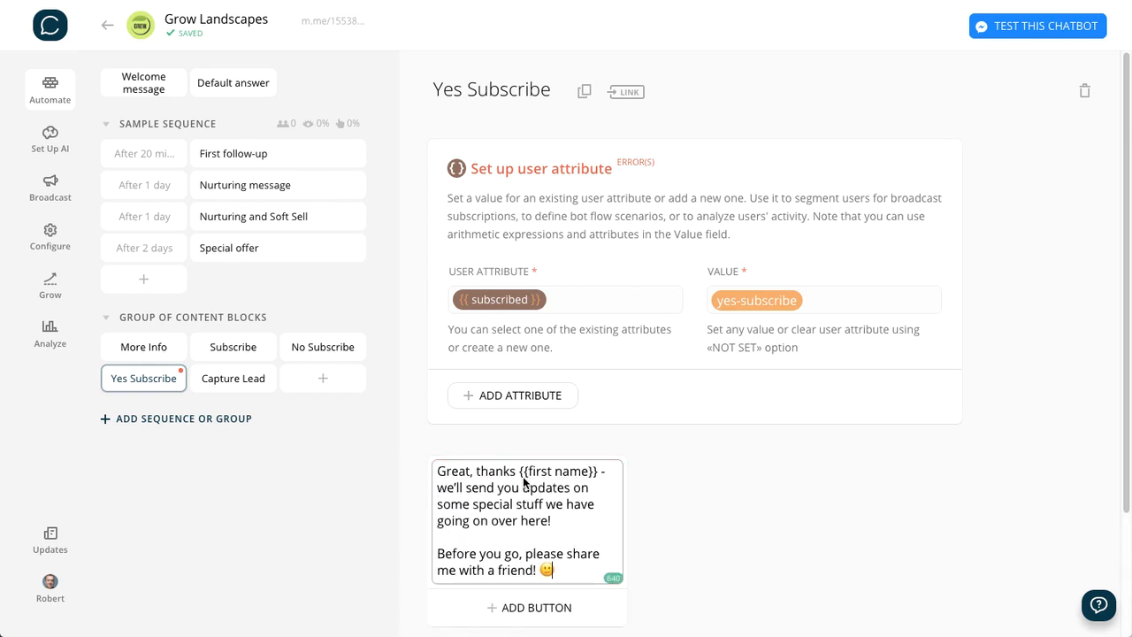
click(693, 500)
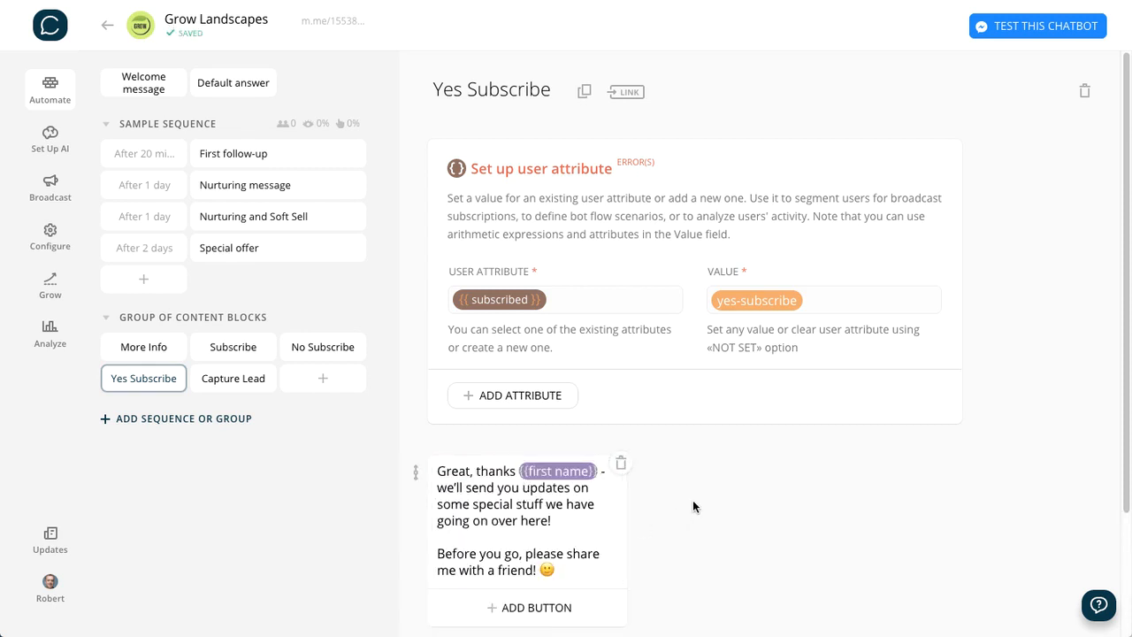
- Add a "Share" button to the "Great, thanks" message, linked to a new block named Share
scroll(693, 500, down, 2)
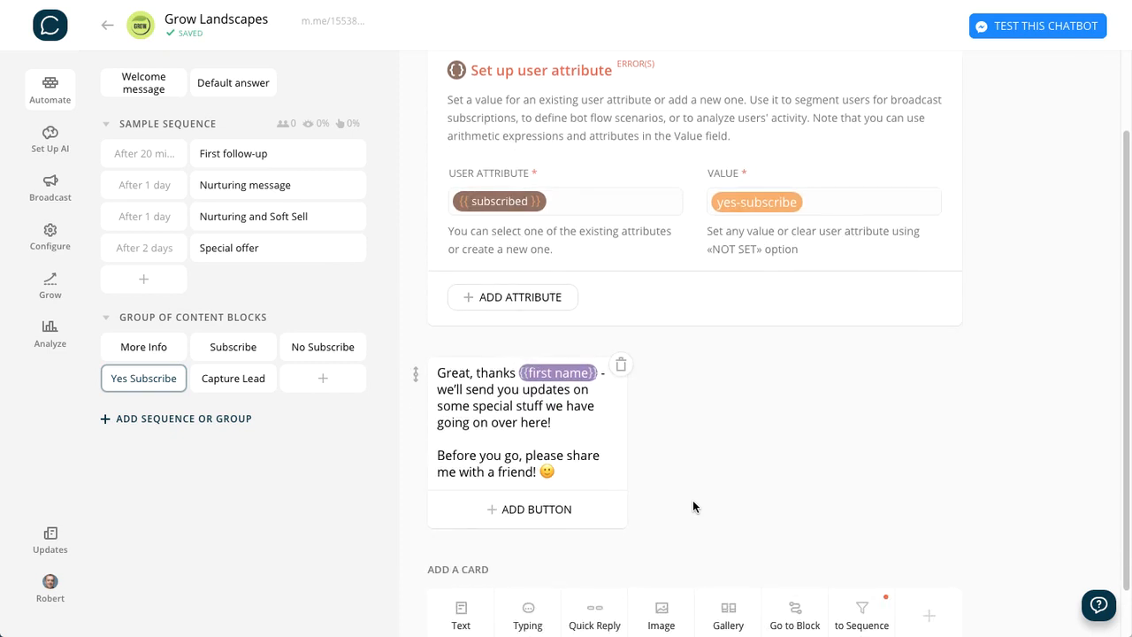
scroll(692, 506, down, 1)
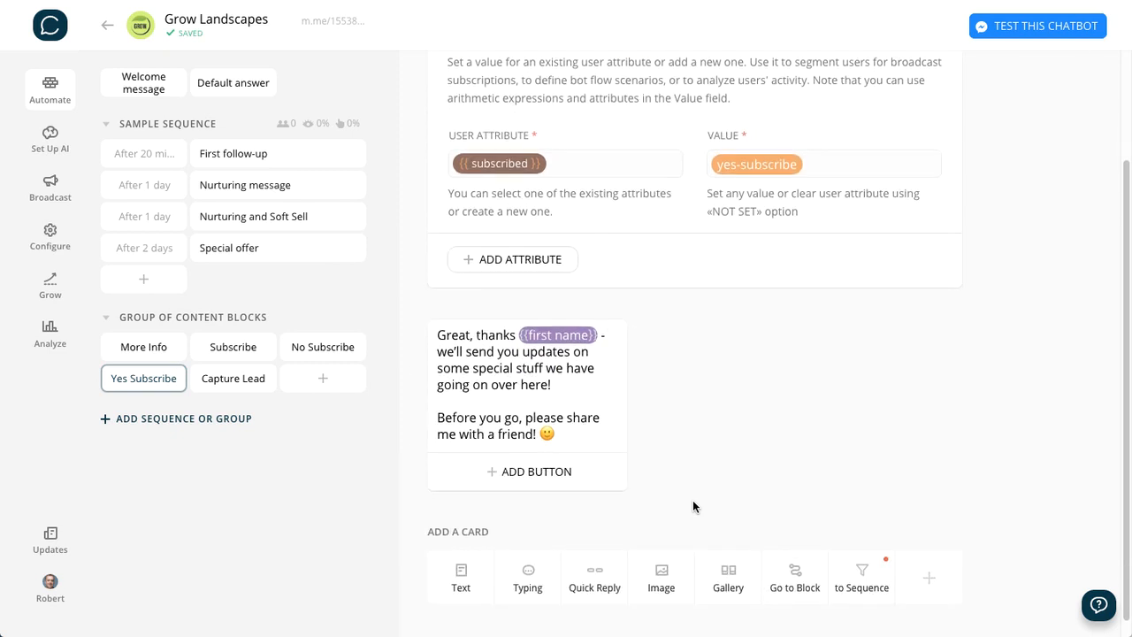
click(533, 471)
click(739, 446)
click(524, 475)
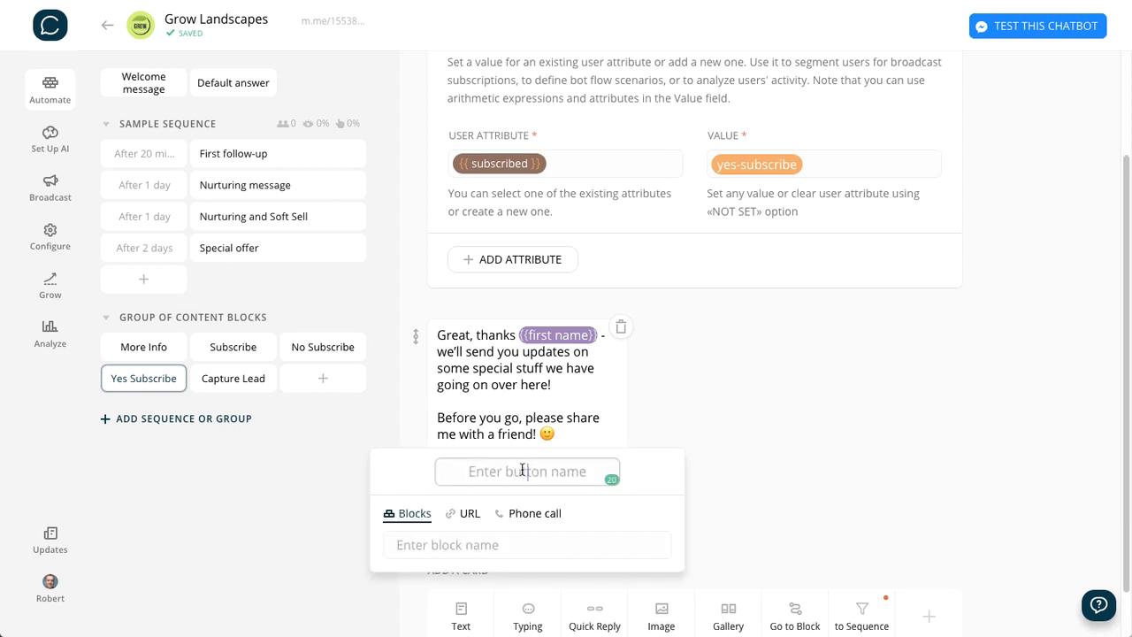
text(Share)
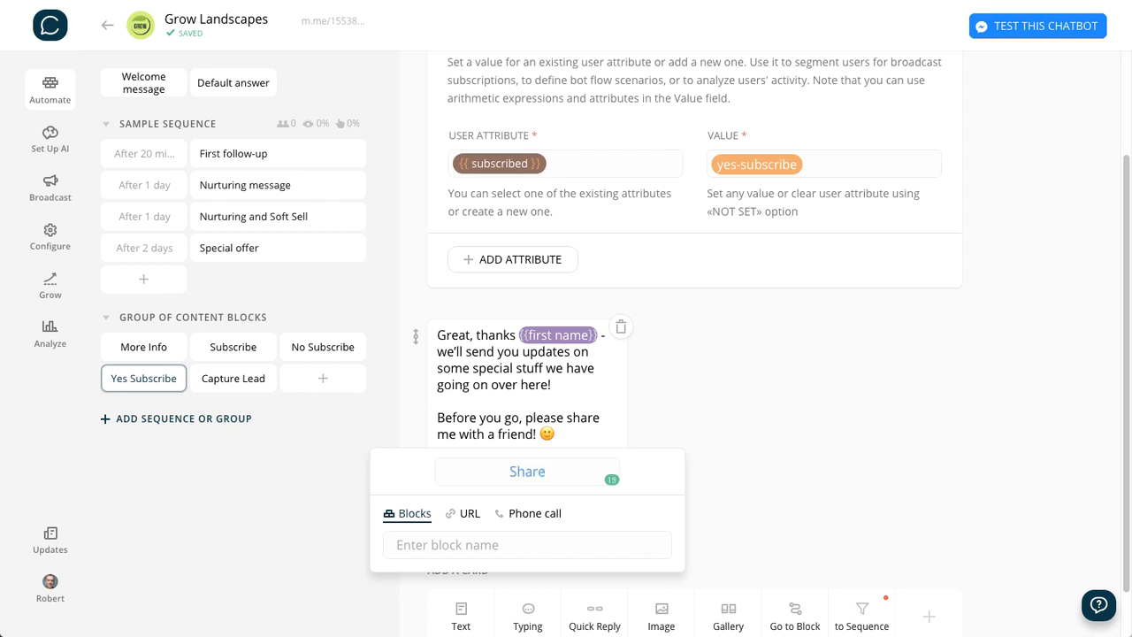
click(480, 546)
text(Share)
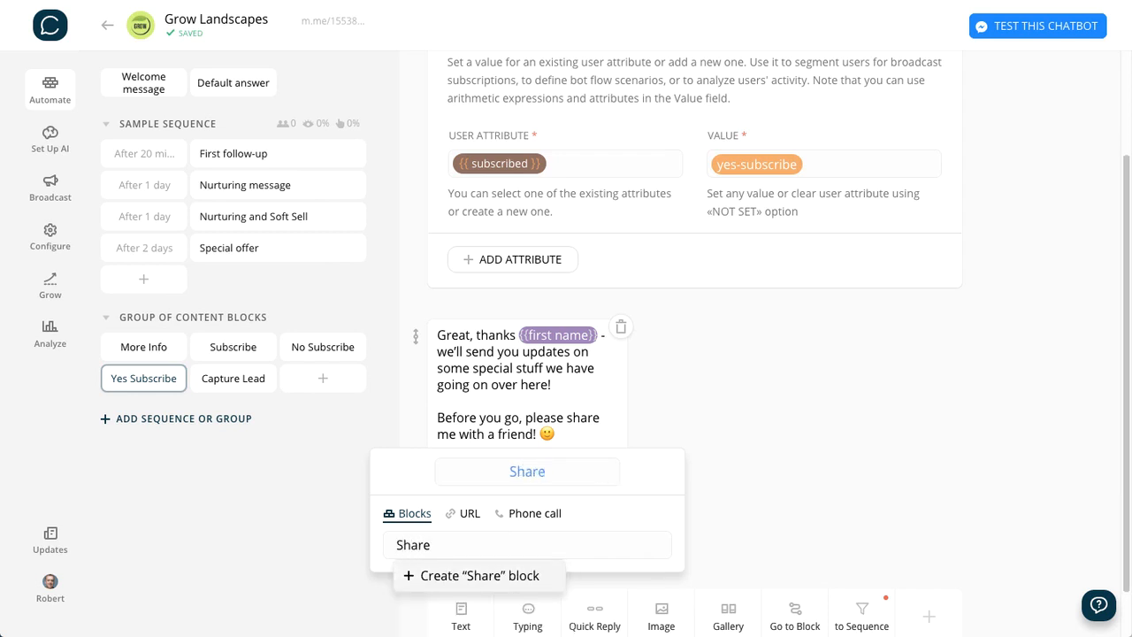
key(Return)
click(790, 431)
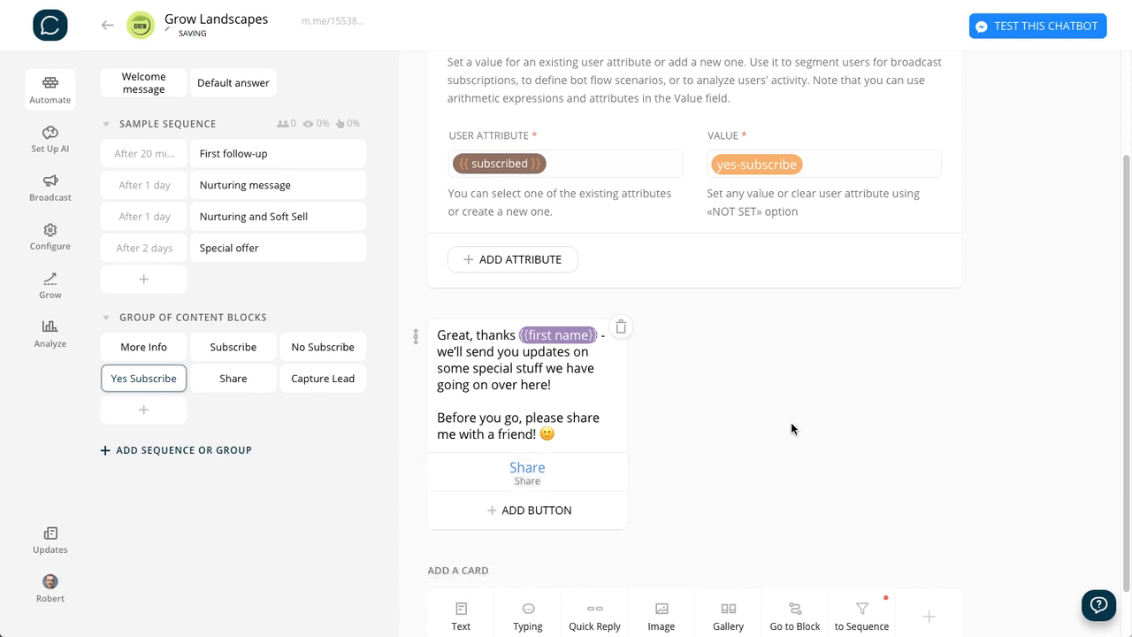
- Add a Subscribe to Sequence card below the "Great, thanks" message in the Yes Subscribe block
scroll(806, 383, down, 1)
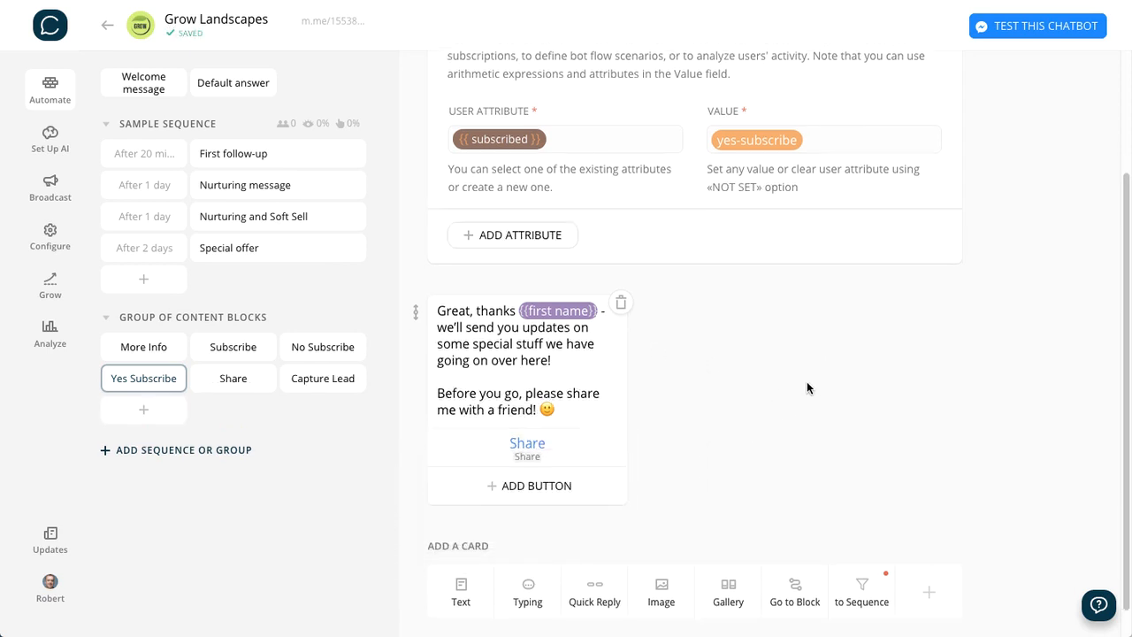
scroll(806, 383, up, 2)
scroll(807, 387, down, 1)
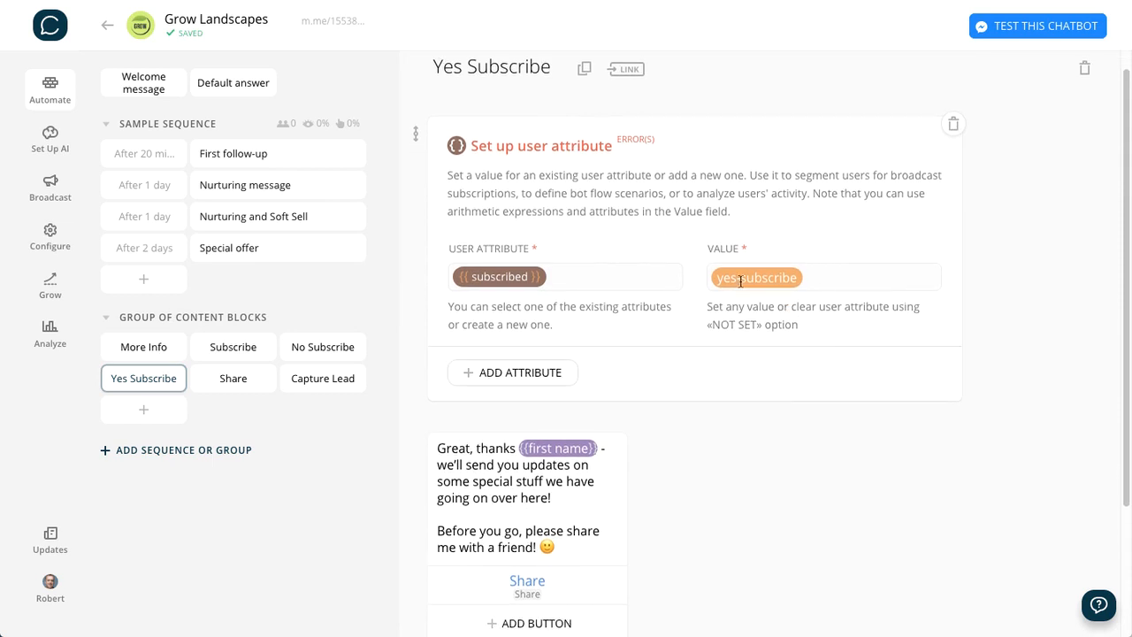
scroll(864, 490, down, 2)
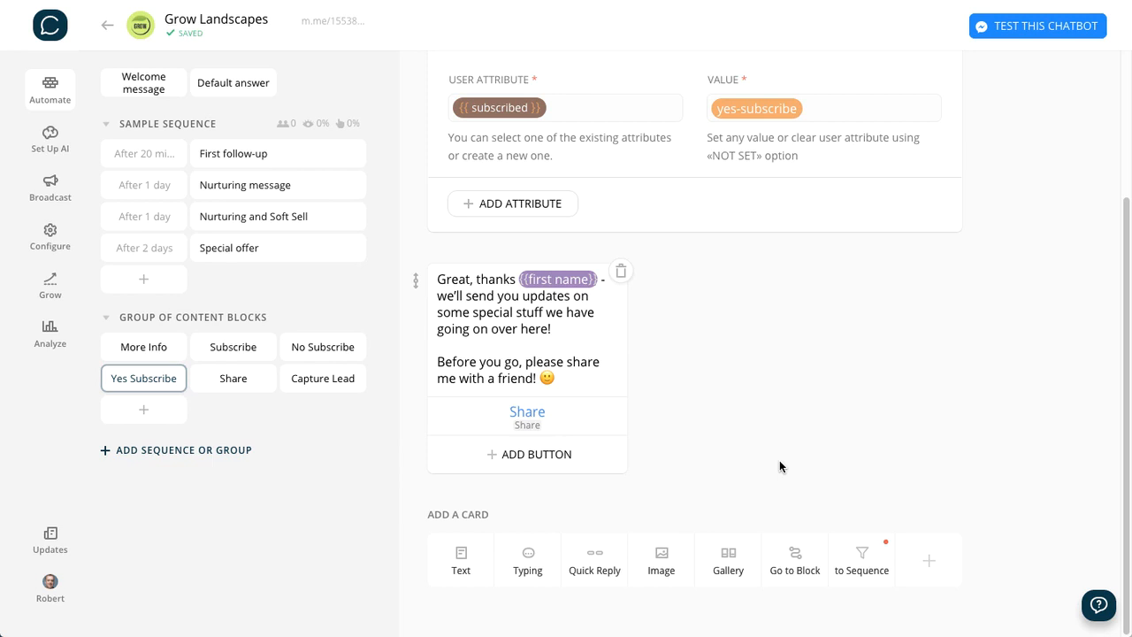
click(858, 555)
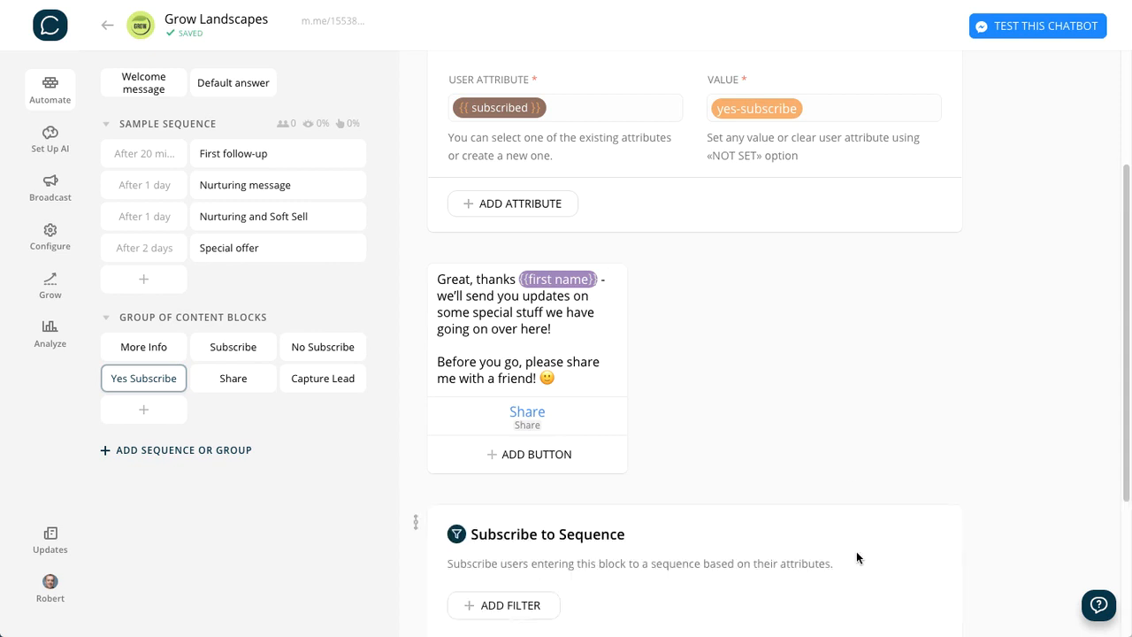
scroll(808, 474, down, 3)
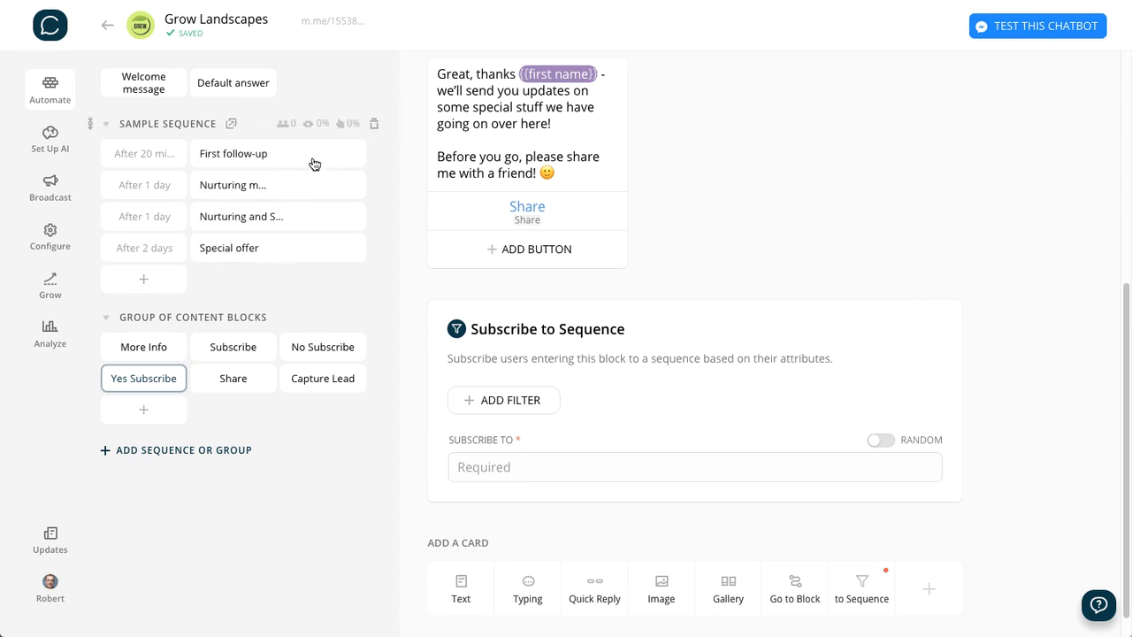
- Rename the Sample Sequence as Subscribe Sequence
triple_click(134, 124)
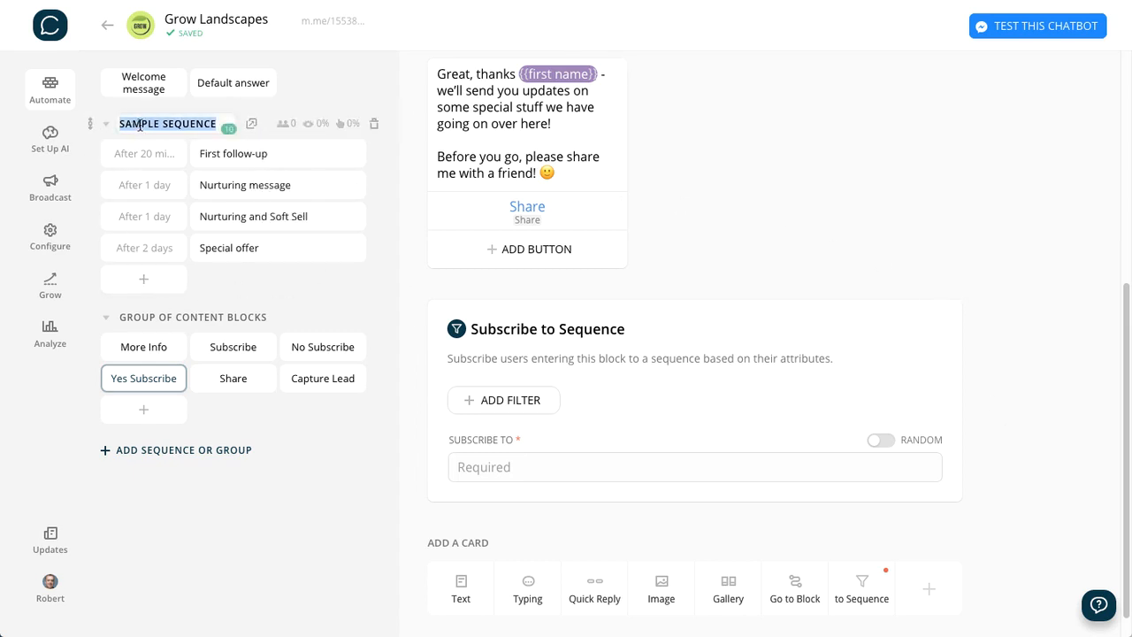
double_click(145, 124)
triple_click(145, 123)
double_click(140, 124)
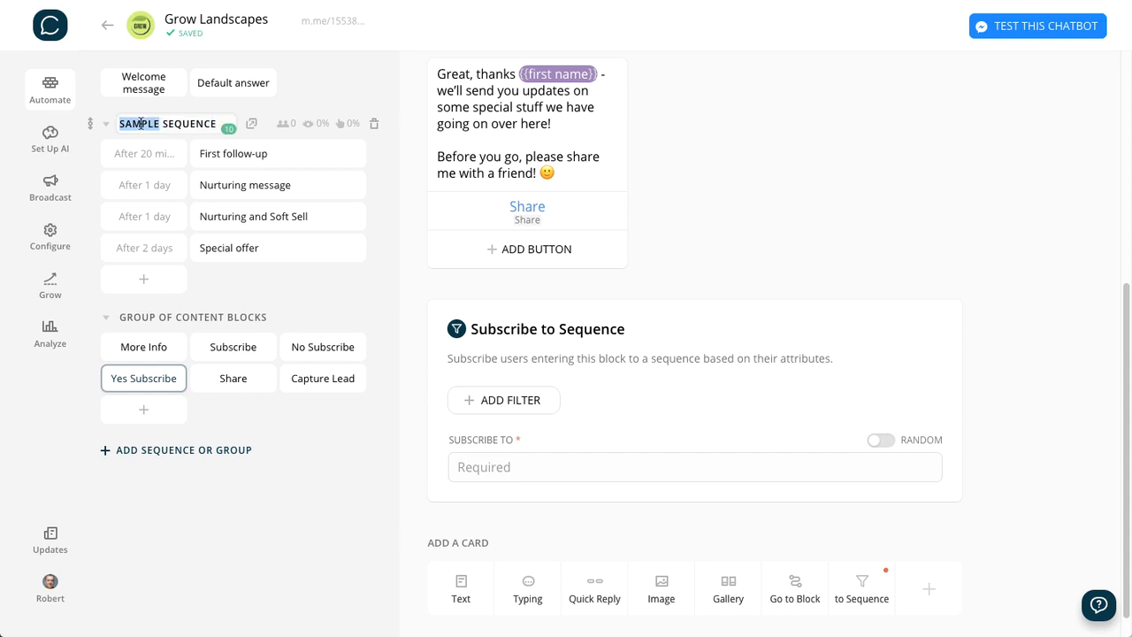
text(Subc)
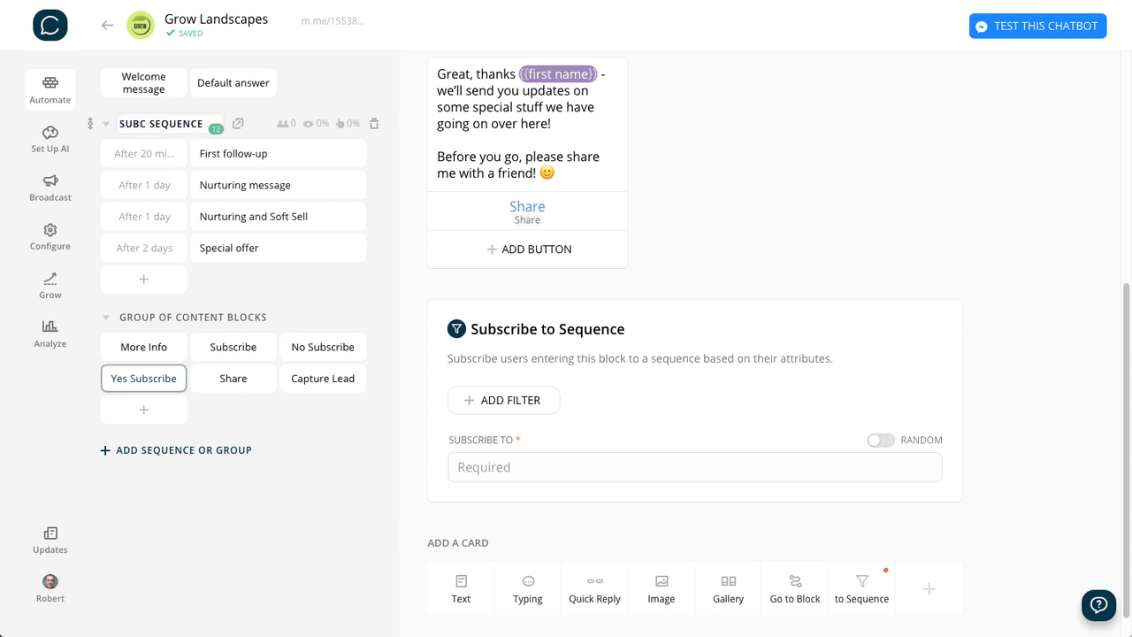
key(BackSpace)
text(scriber)
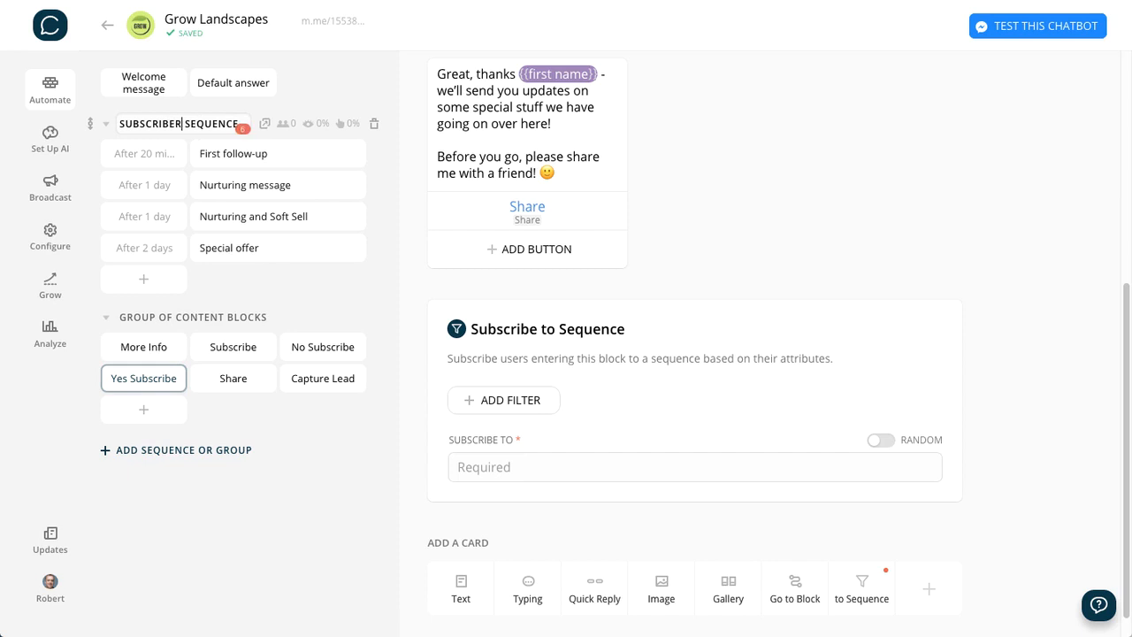
key(BackSpace)
key(Return)
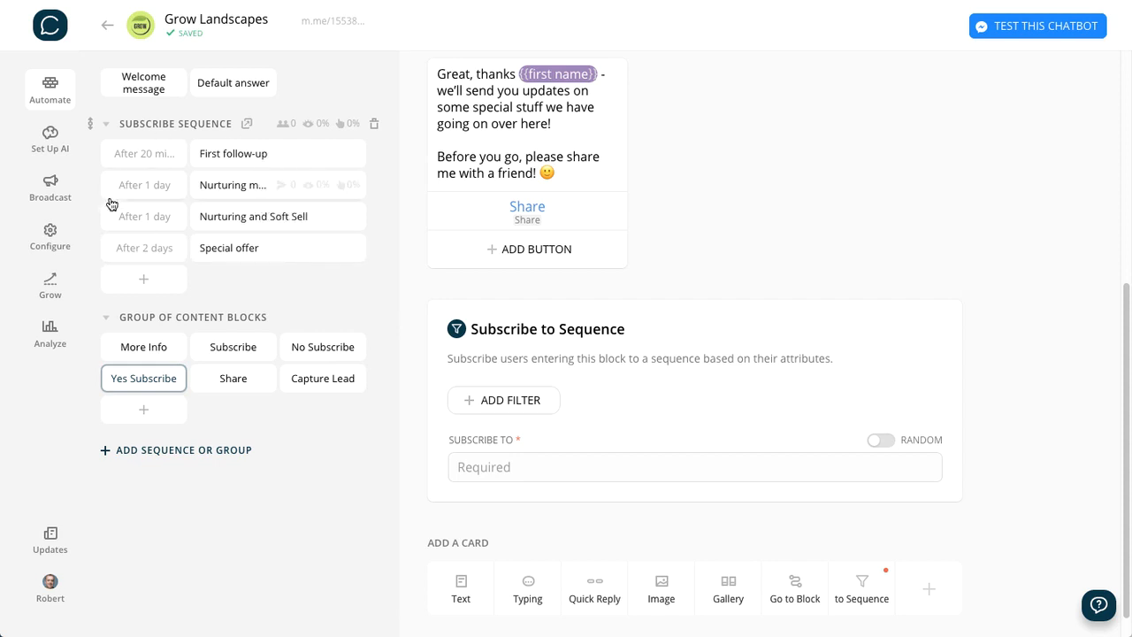
- Check the send delay options of the First follow-up message in the Subscribe Sequence without changing them
click(136, 160)
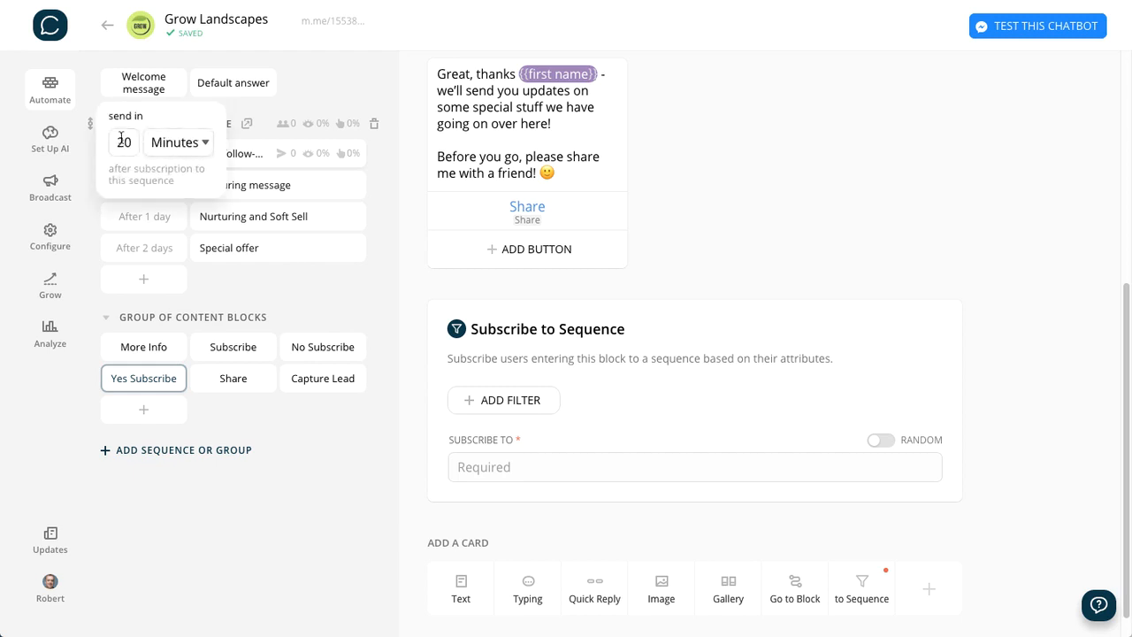
click(151, 144)
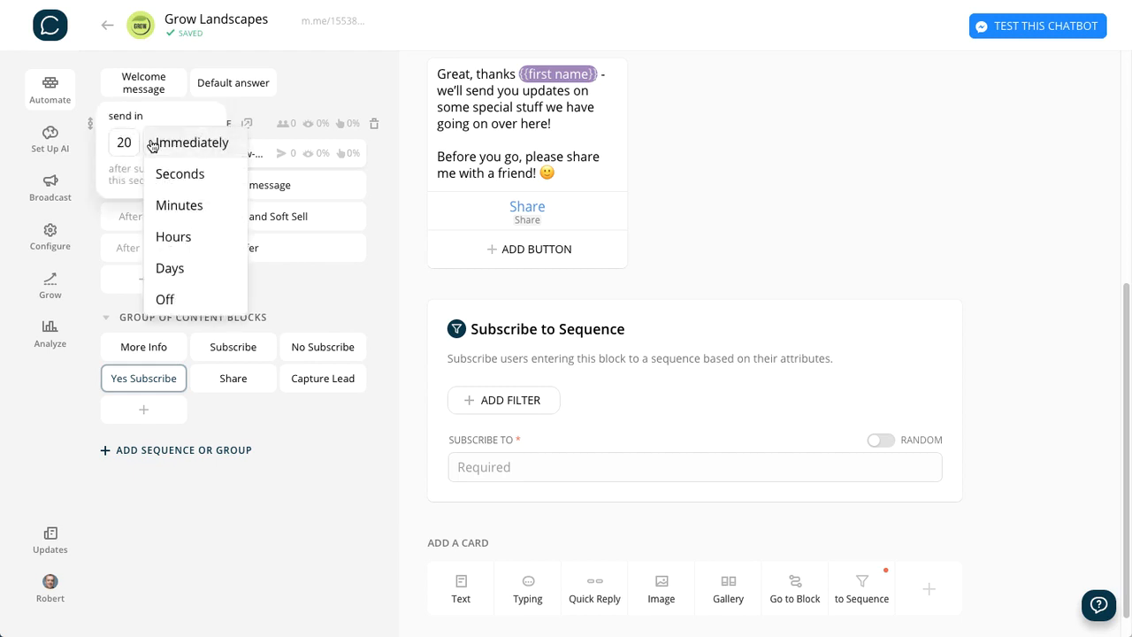
click(381, 162)
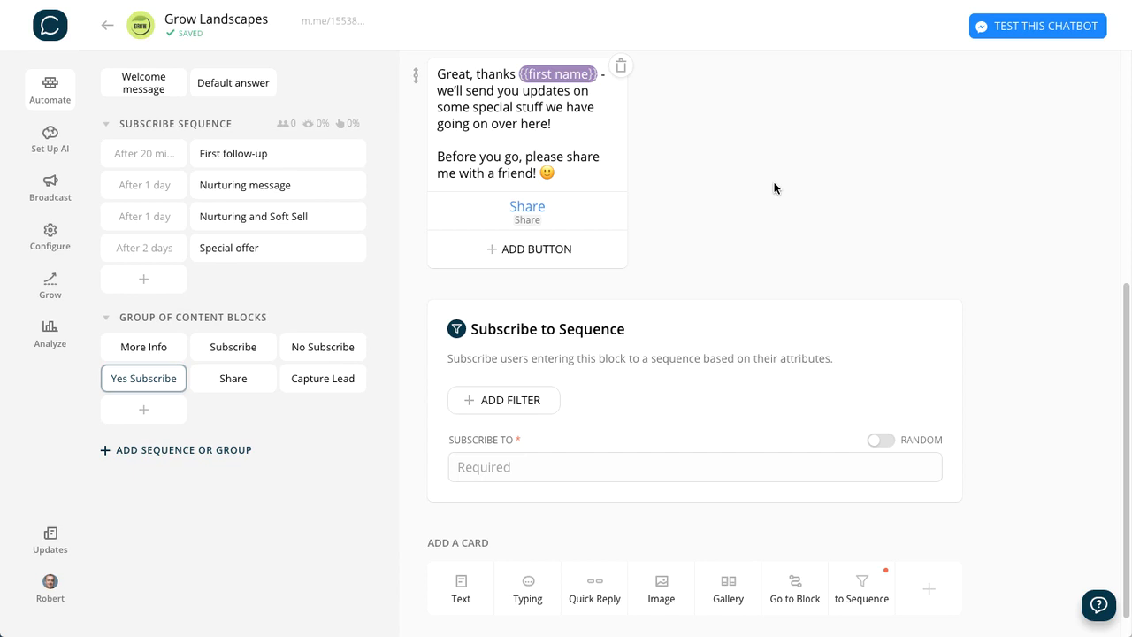
- Set the Subscribe to Sequence card in the Yes Subscribe block to subscribe users to SUBSCRIBE SEQUENCE
click(533, 466)
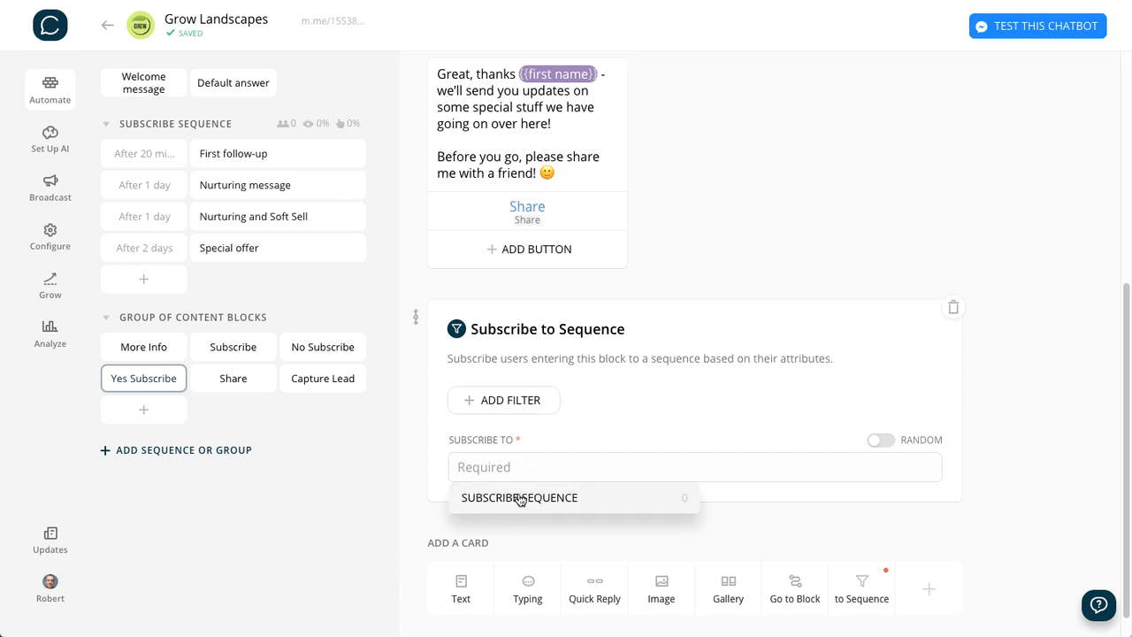
click(527, 498)
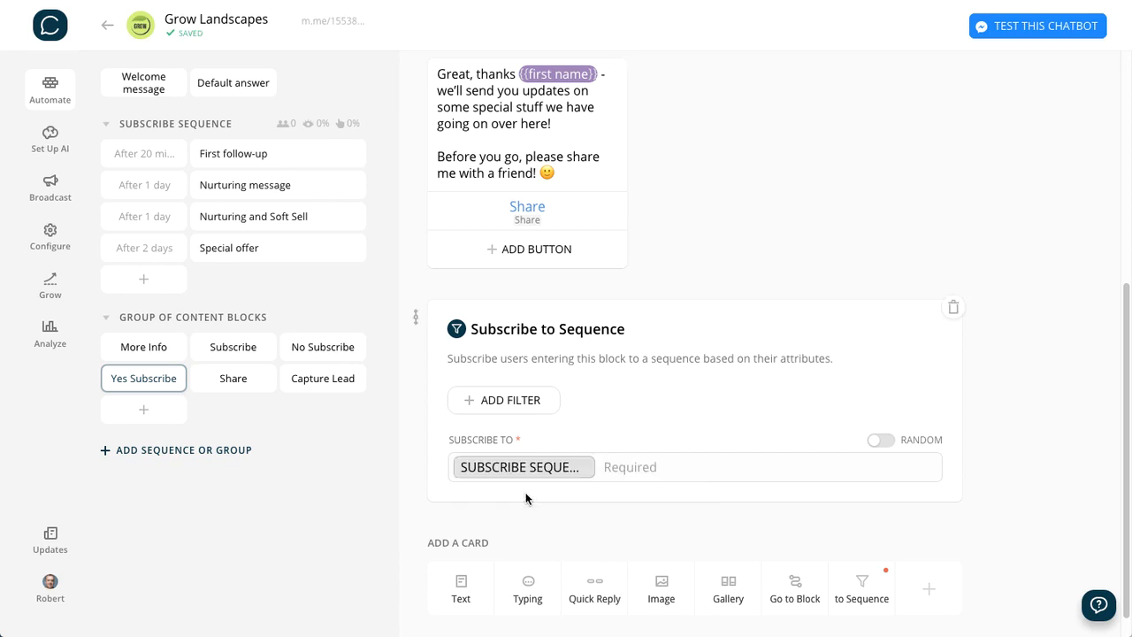
- Review the follow-up messages of the Subscribe Sequence, the Yes Subscribe block and the answer buttons in the More Info block
click(235, 154)
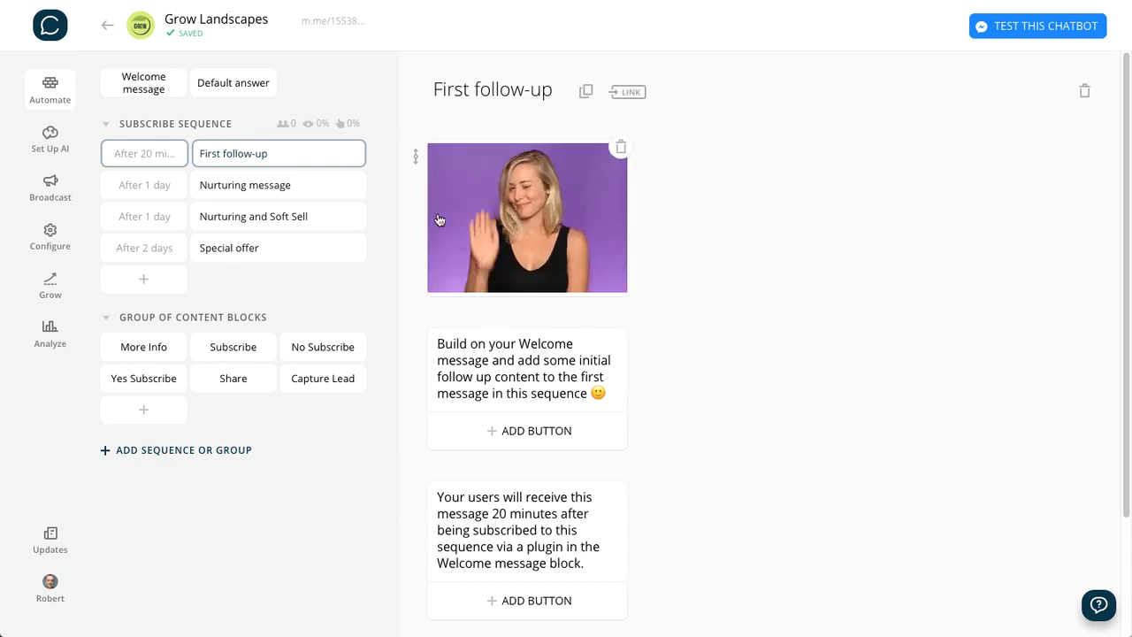
click(224, 185)
click(228, 226)
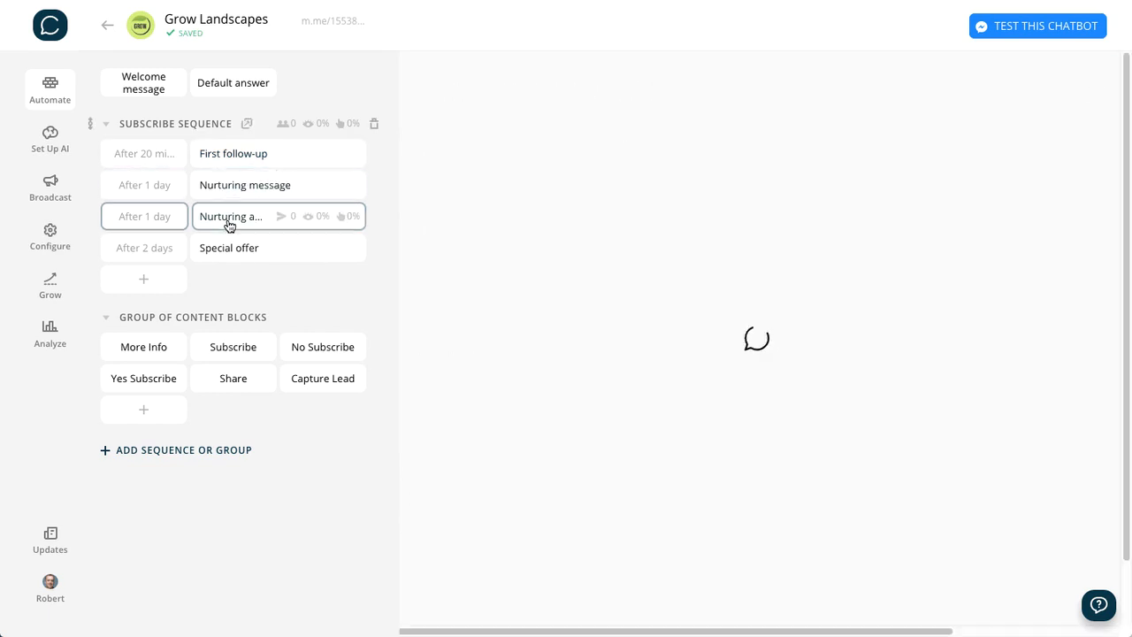
click(156, 159)
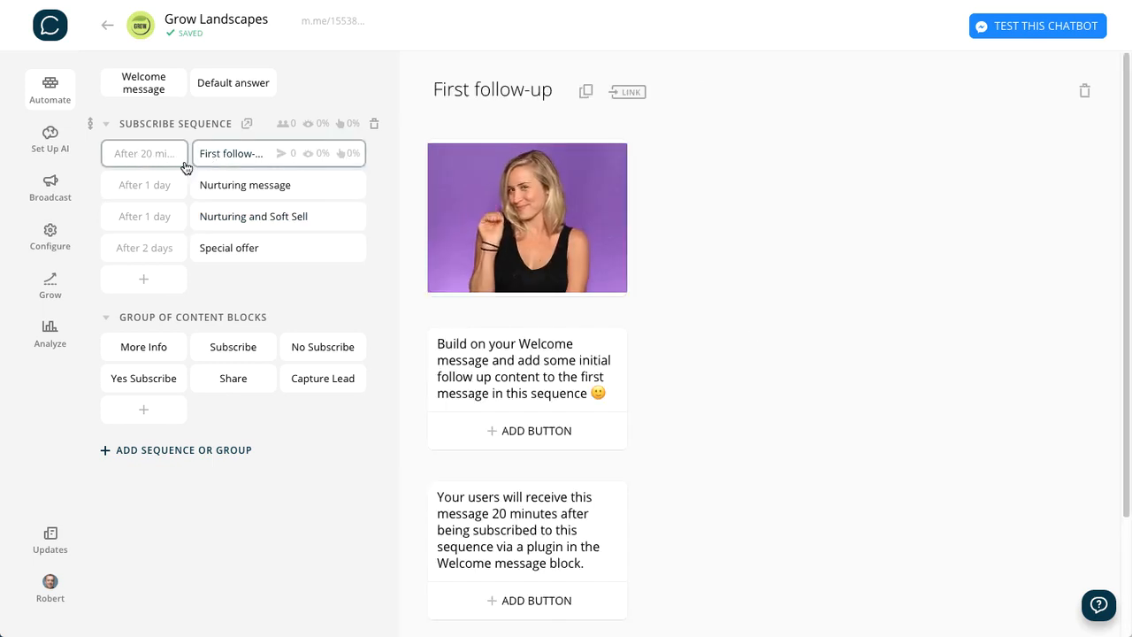
click(144, 376)
scroll(748, 559, down, 10)
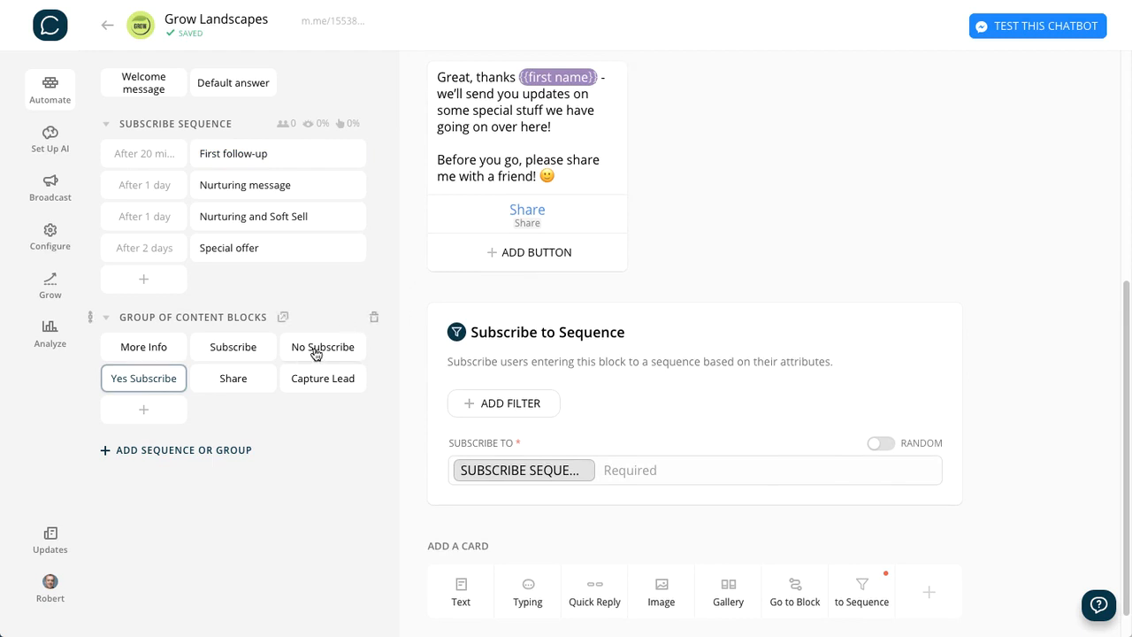
click(226, 349)
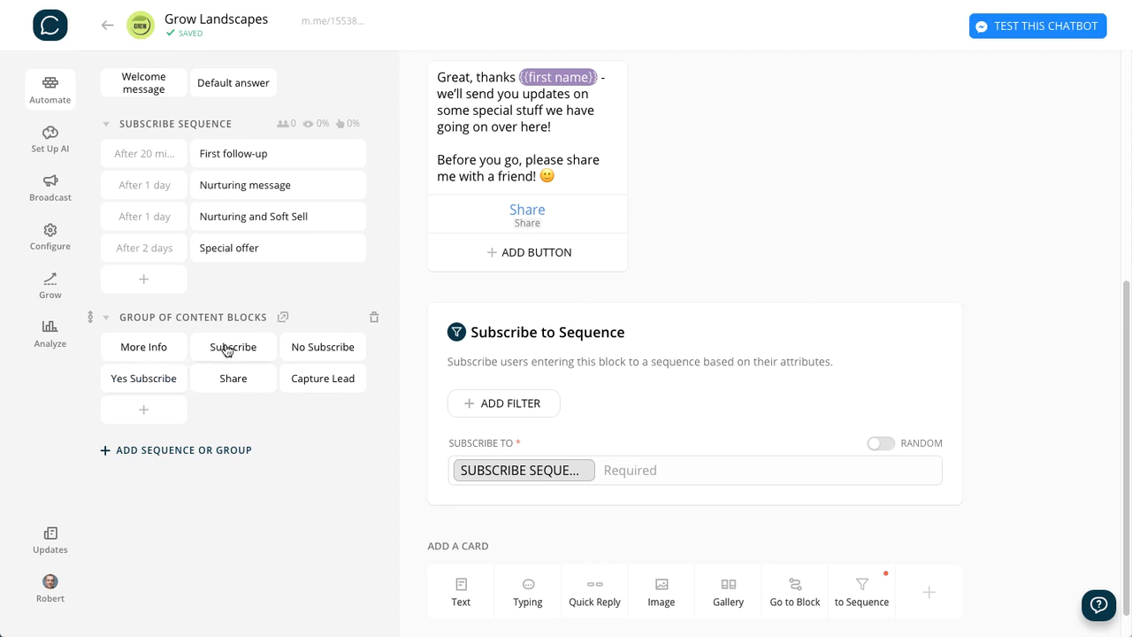
click(155, 347)
scroll(697, 421, down, 10)
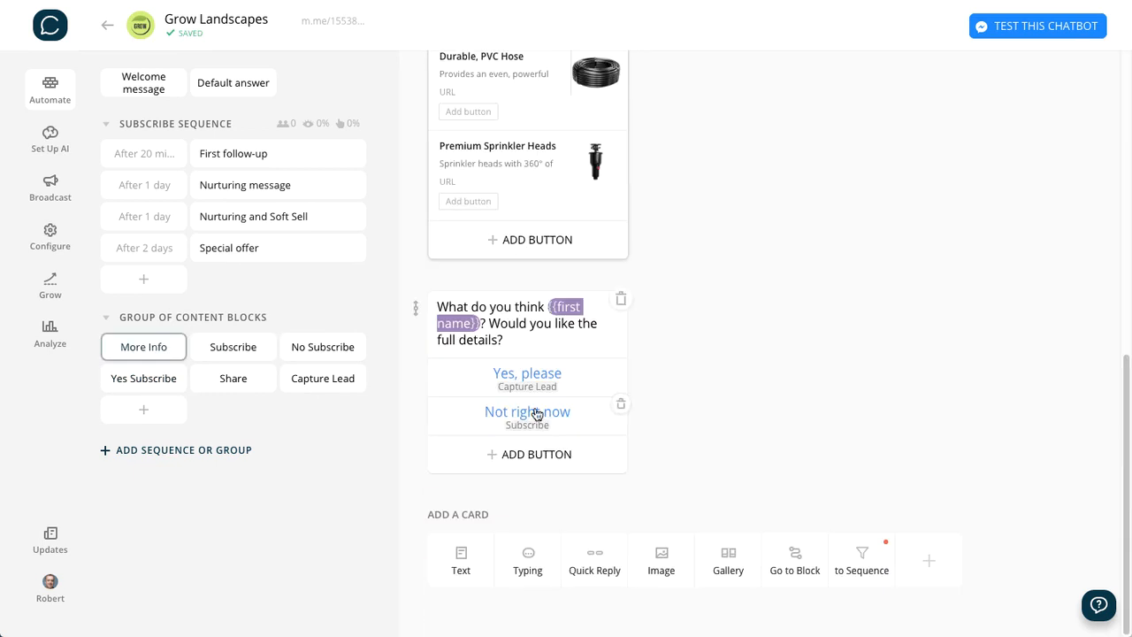
- Add a text card to the No Subscribe block: "Ok, got it. We won't bug you with more messages. Would you consider sharing me with someone you know? 🙂"
click(314, 348)
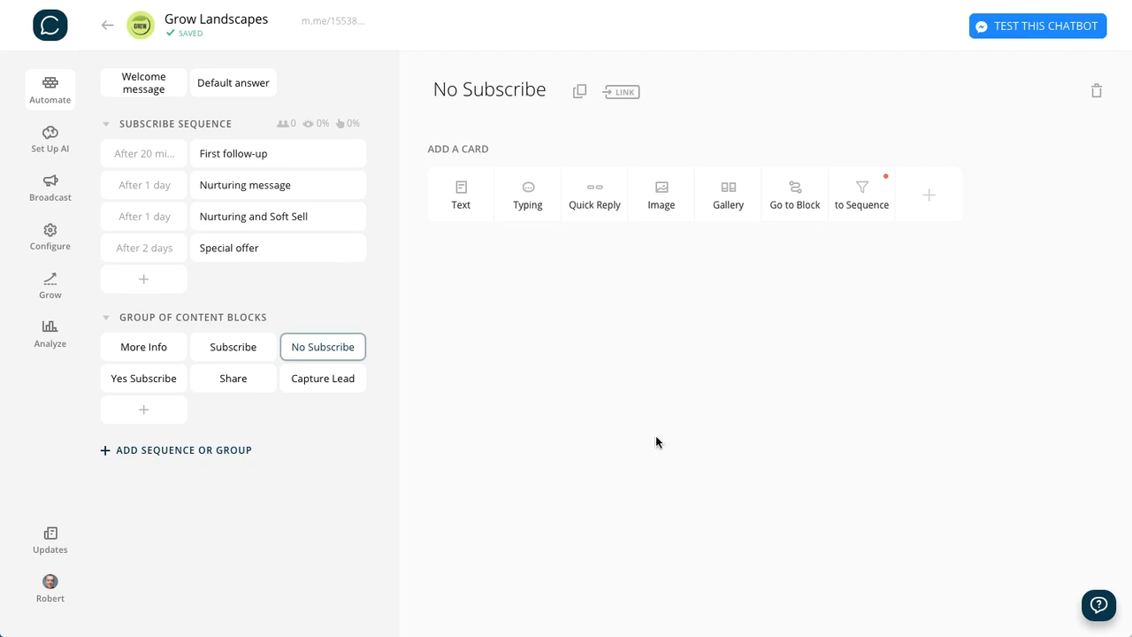
click(455, 191)
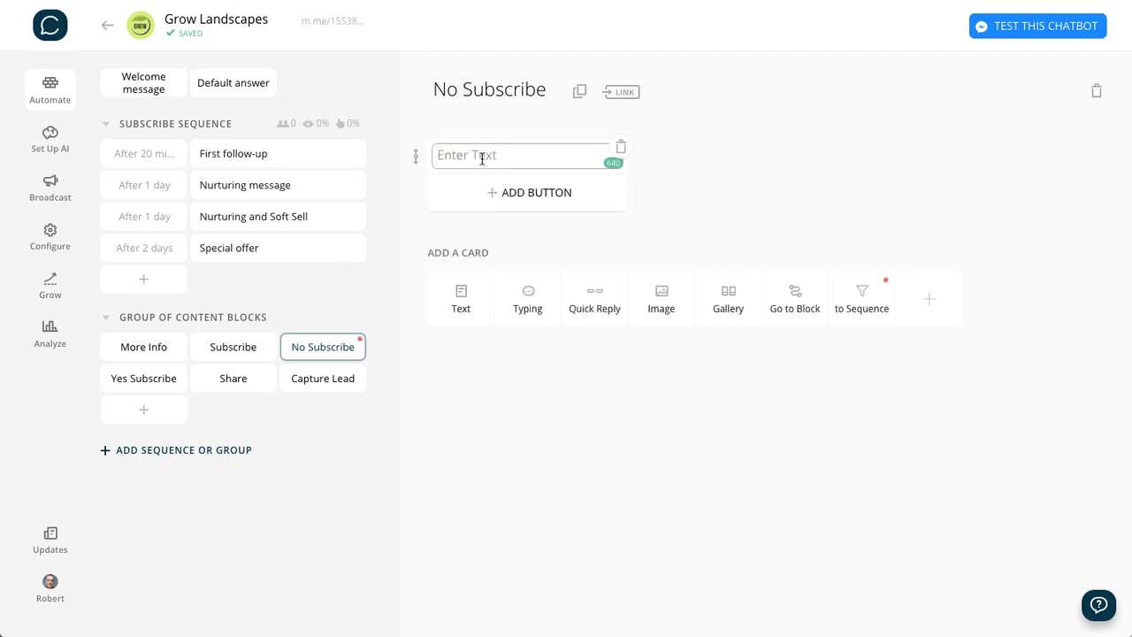
text(Ok, got it. We won’t bug you with more messages.  Would you consider sharing me with someone you know? 🙂)
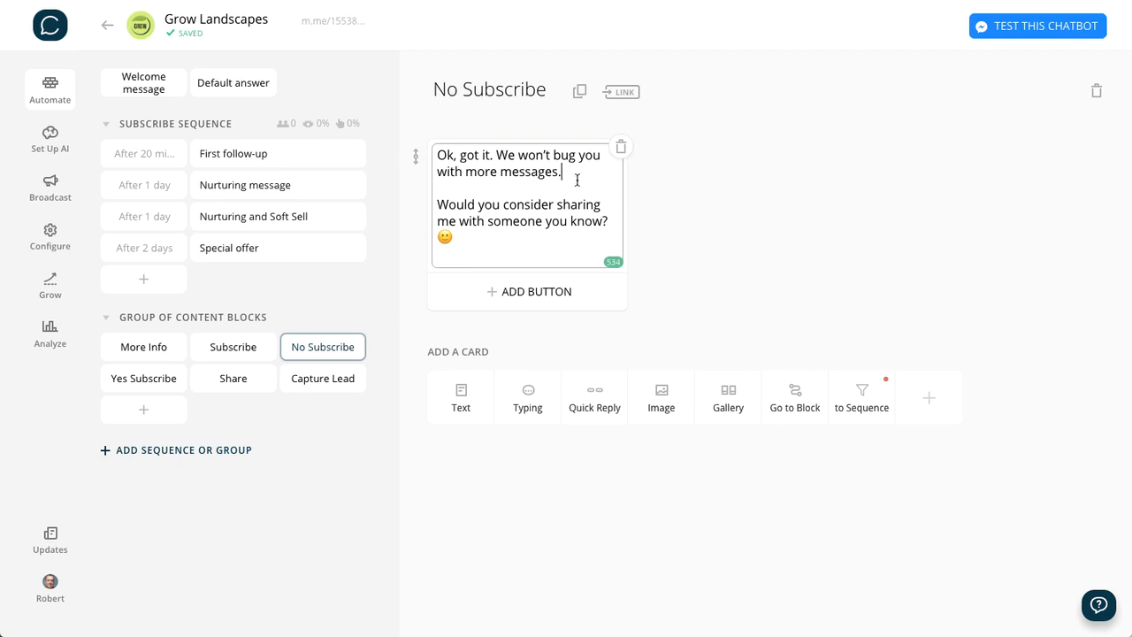
- Add a "Share" button to the "Ok, got it" message in the No Subscribe block, linked to the Share block
click(544, 292)
text(Sh)
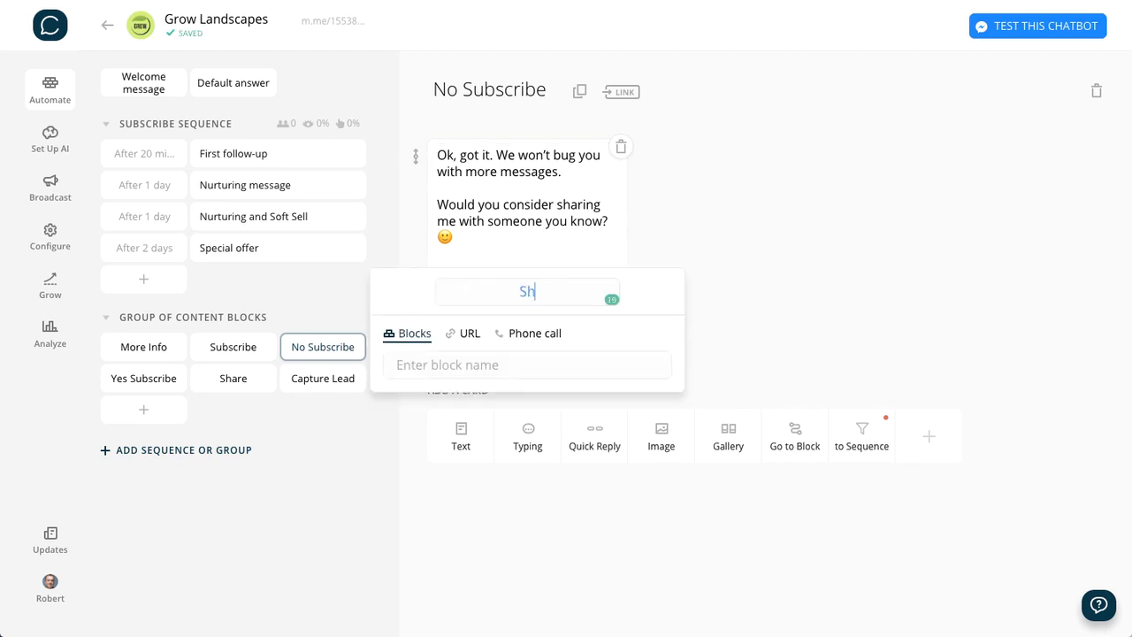
text(are)
click(475, 357)
text(Share)
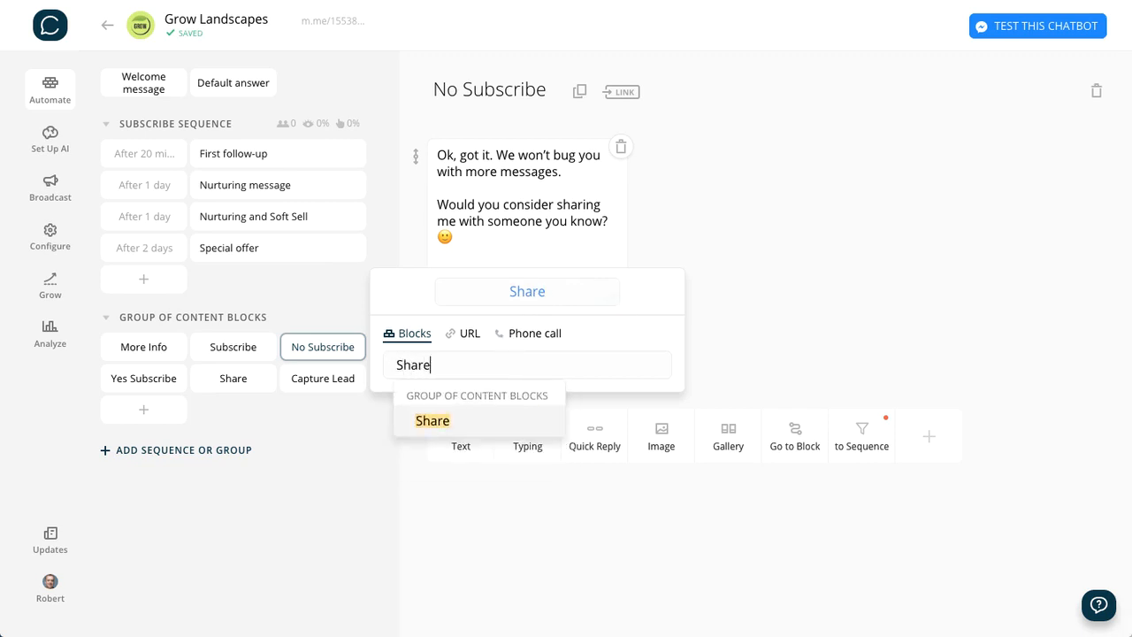
click(433, 421)
click(812, 233)
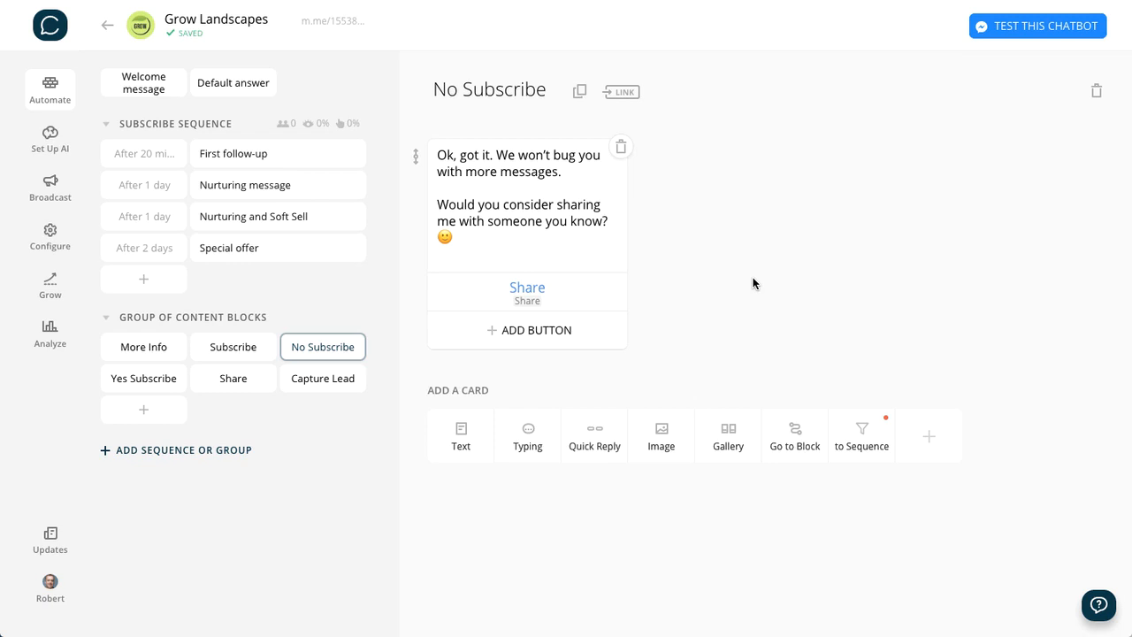
- Add a gallery card to the Share block with grow-landscaping.png as its image, using square image proportions and the default crop
click(239, 380)
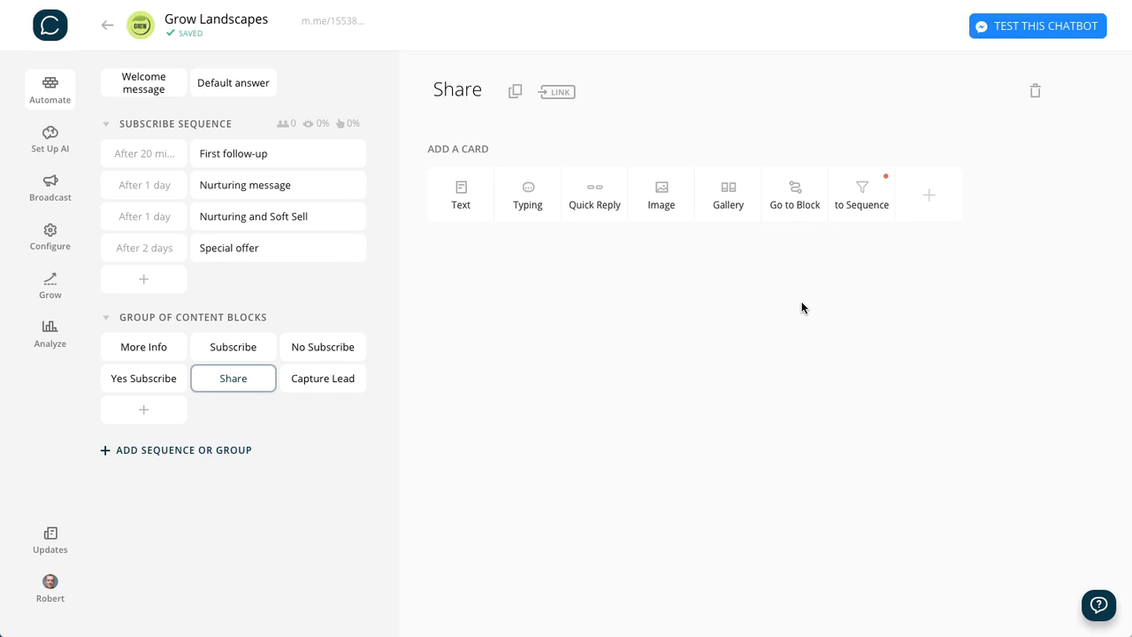
click(727, 196)
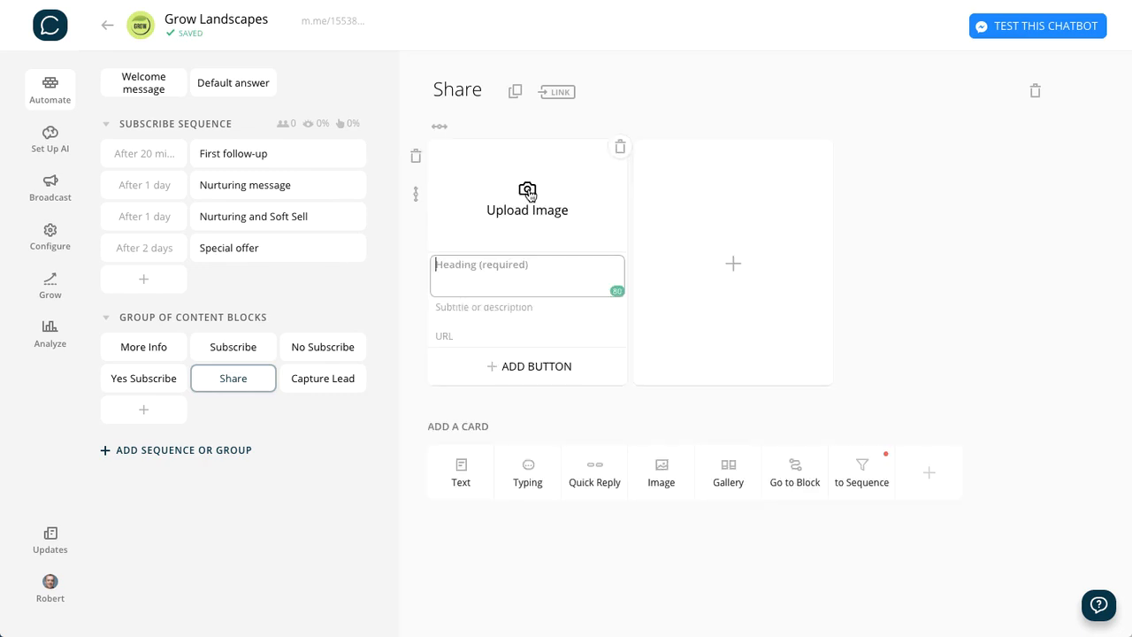
click(527, 187)
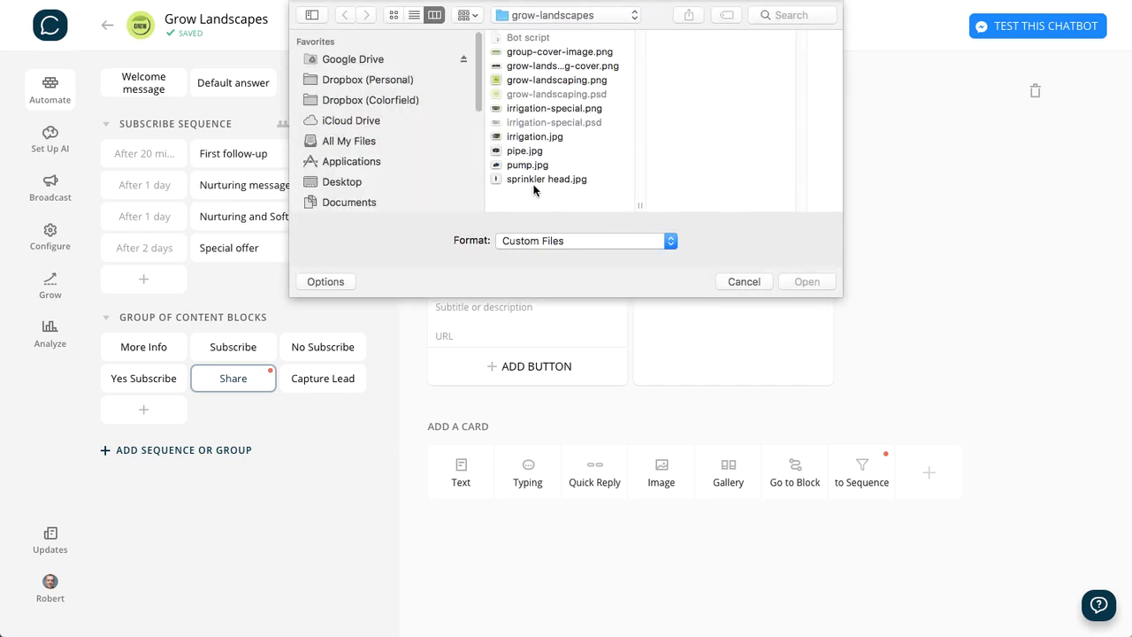
click(544, 81)
click(800, 283)
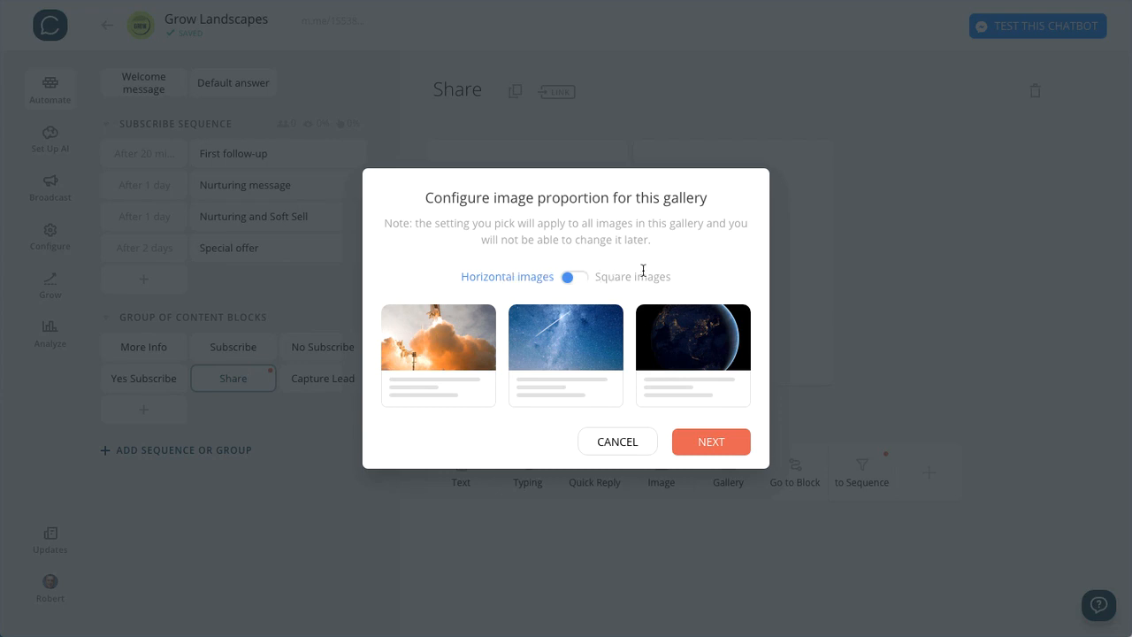
click(582, 278)
click(696, 469)
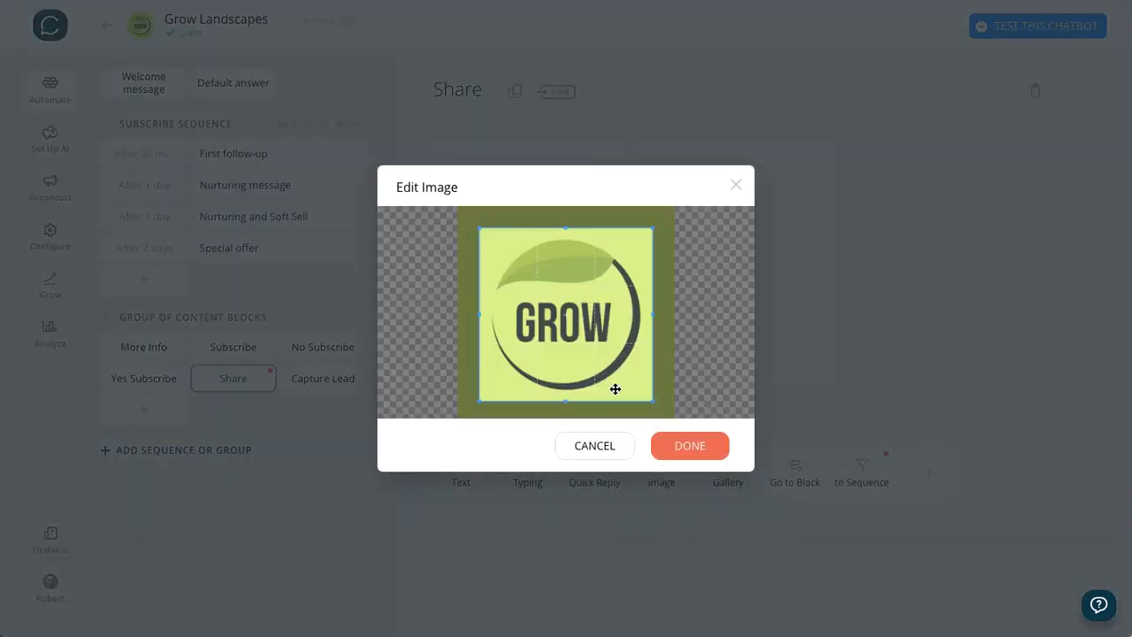
click(691, 447)
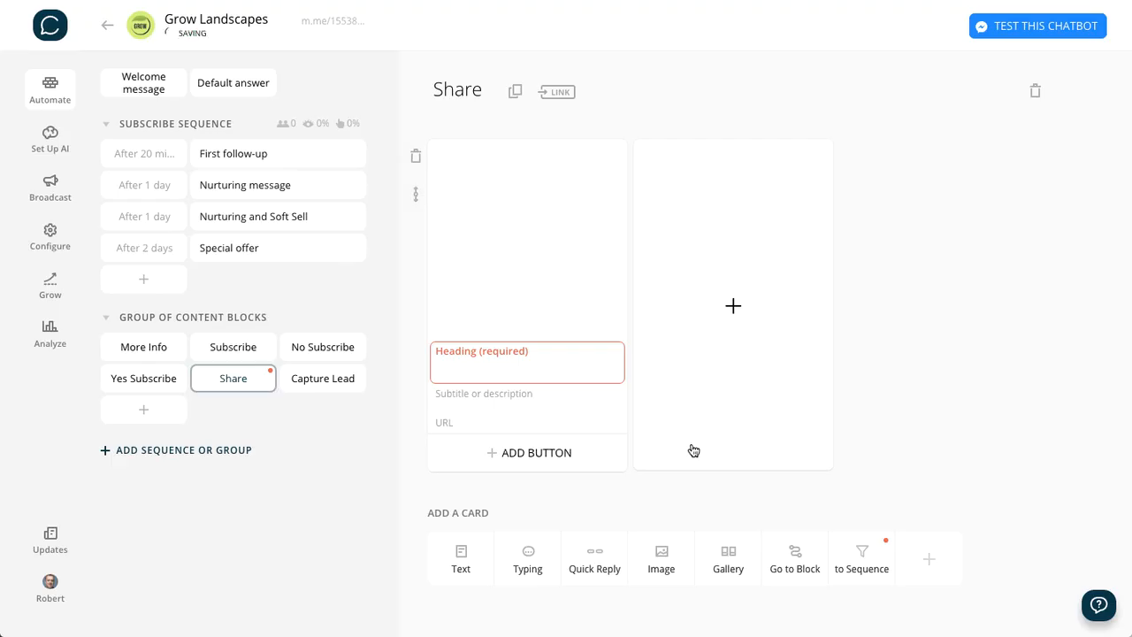
- Set the gallery card's heading to "20% OFF our best-selling sprinkler system - this month only!"
click(589, 356)
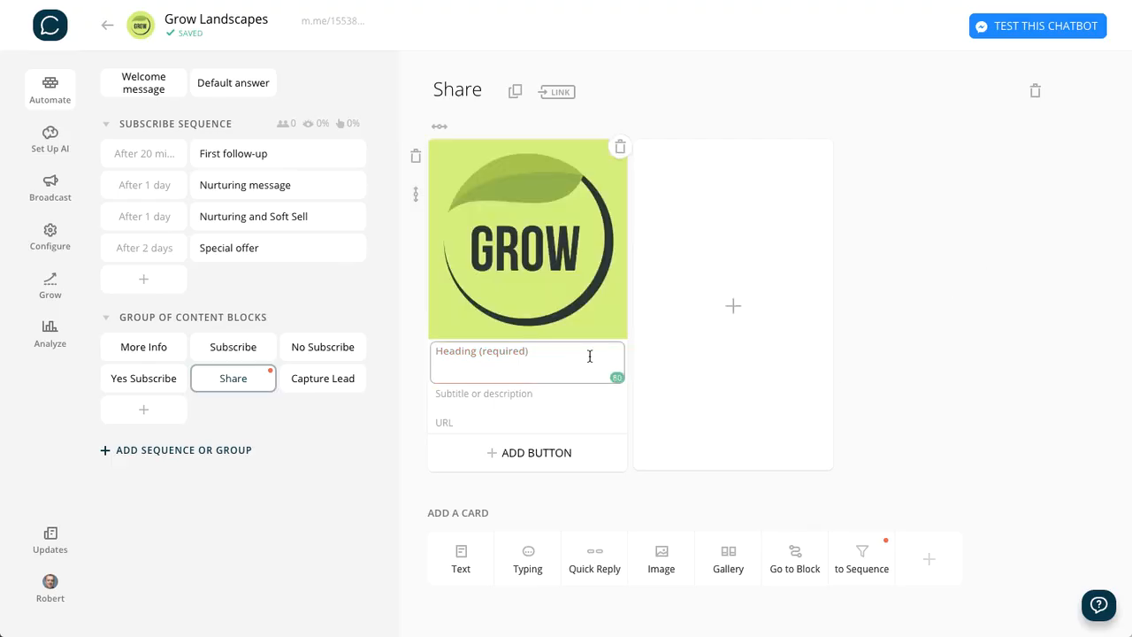
text(20% OFF our)
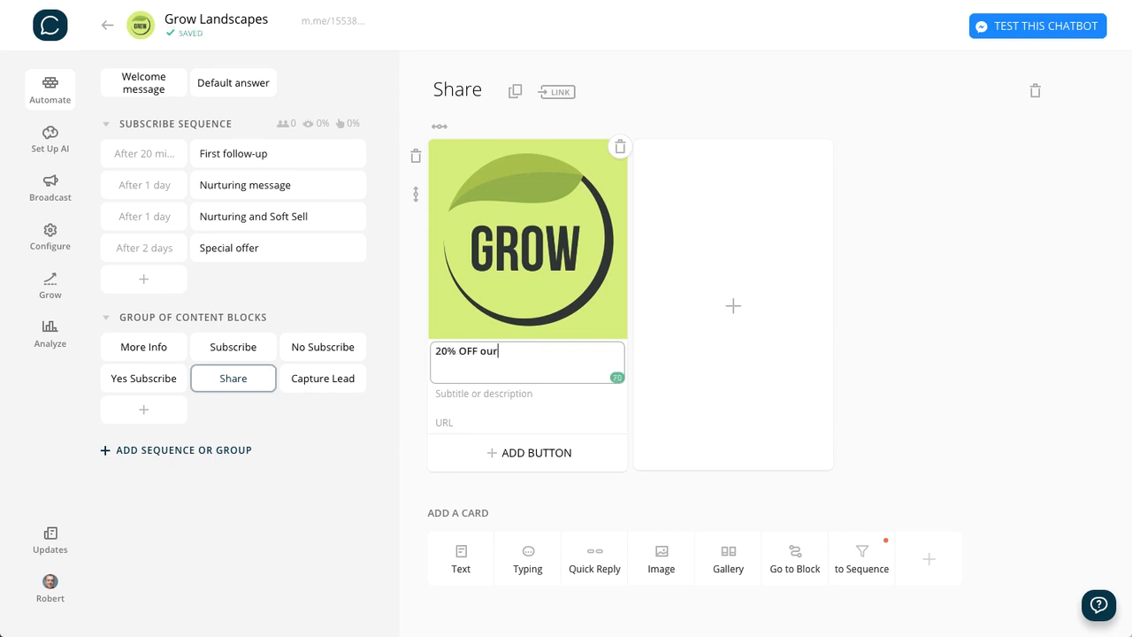
text( best-selling sprinkler system)
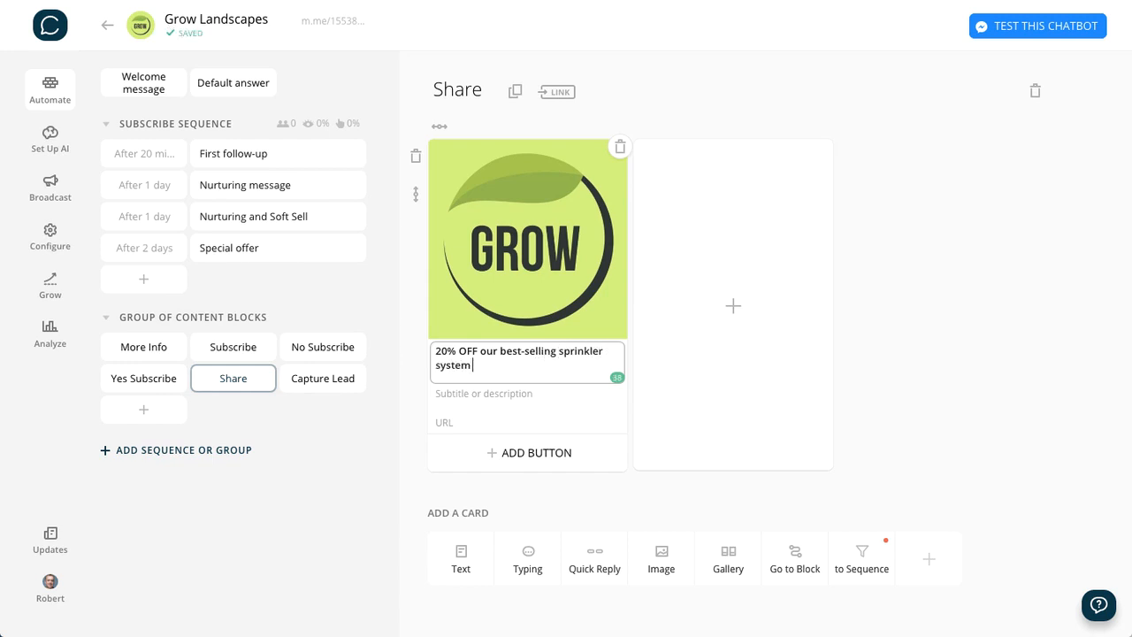
text( - this month only!)
click(1027, 318)
- Enter "lorem ipsum dolor sit amet." as the gallery card's subtitle
click(519, 391)
text(lore)
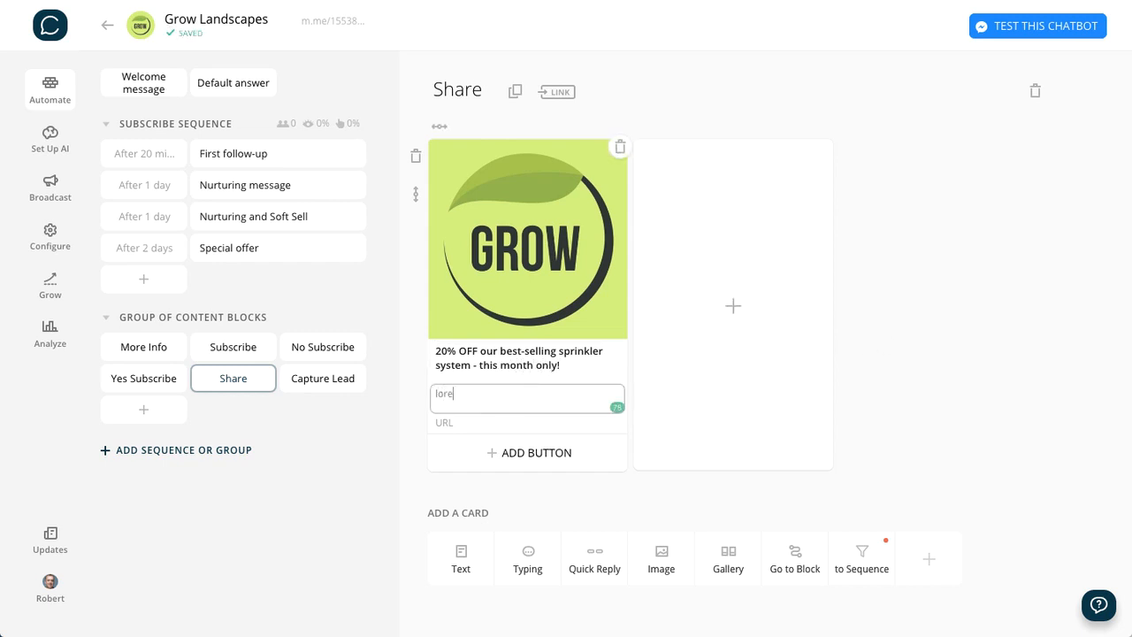
text(m ipsum dolor sit amet.)
click(974, 318)
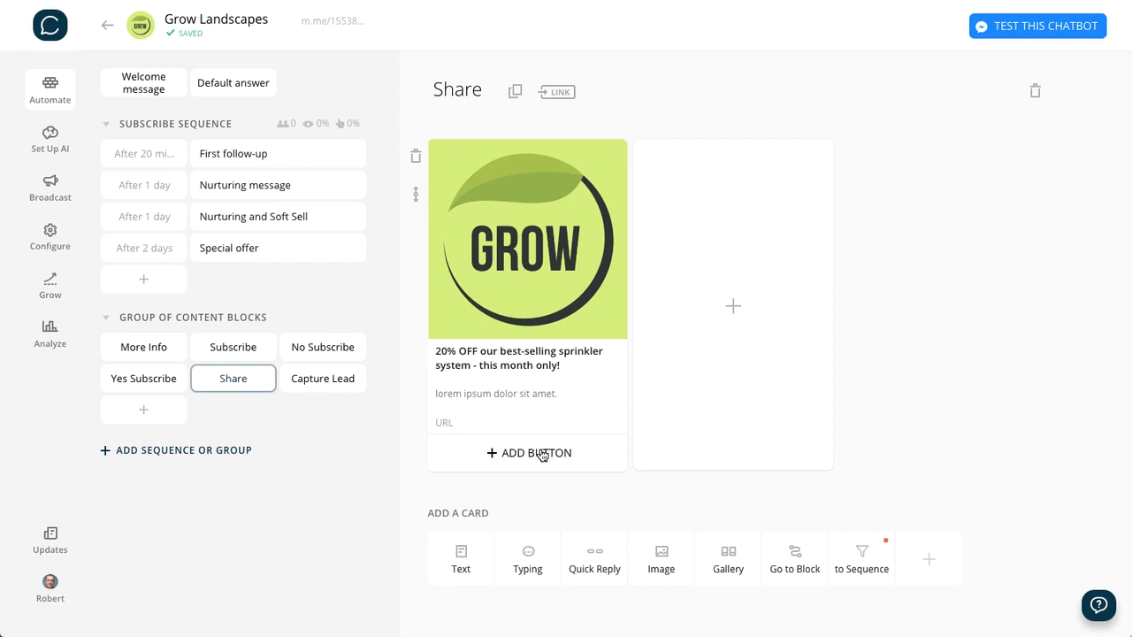
- Add a button of the Share type to the gallery card so that it opens the share dialog
click(543, 453)
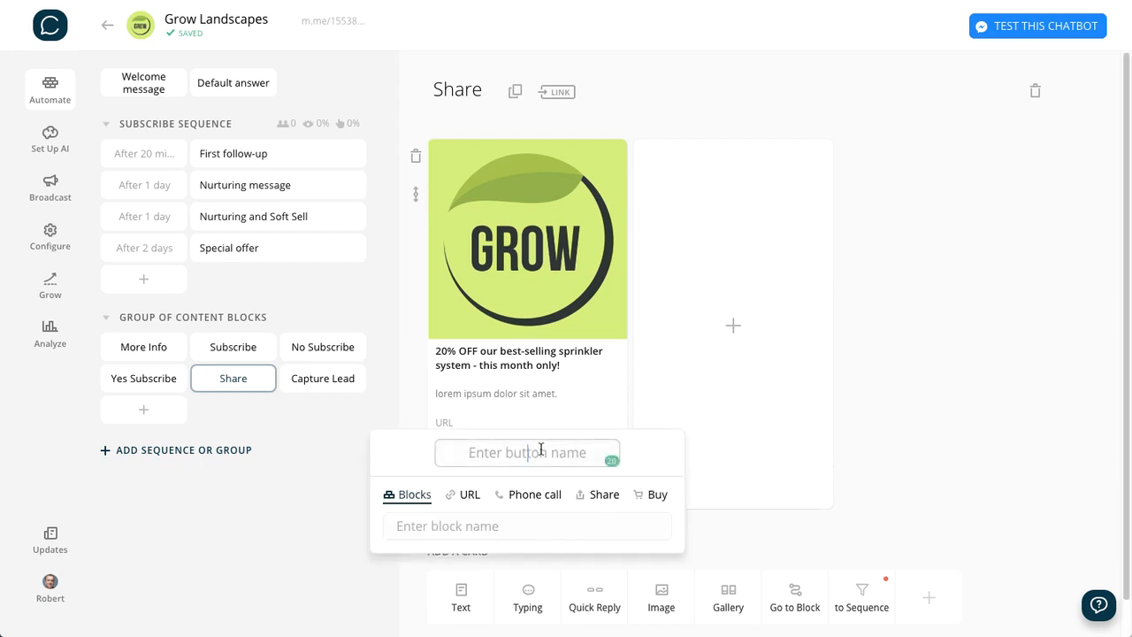
click(604, 497)
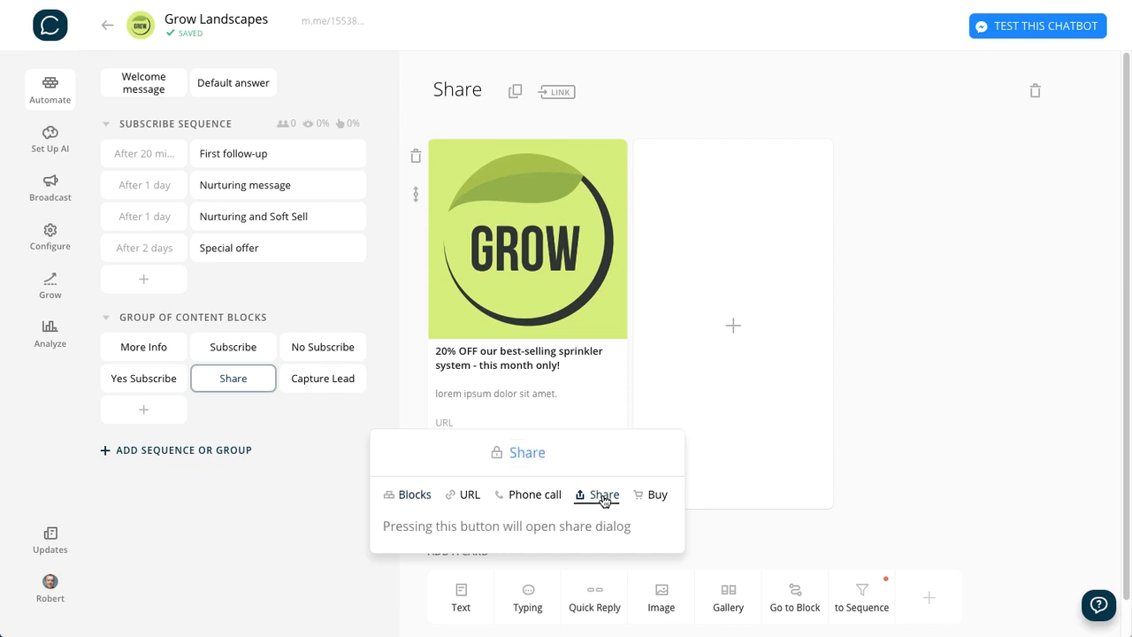
click(916, 369)
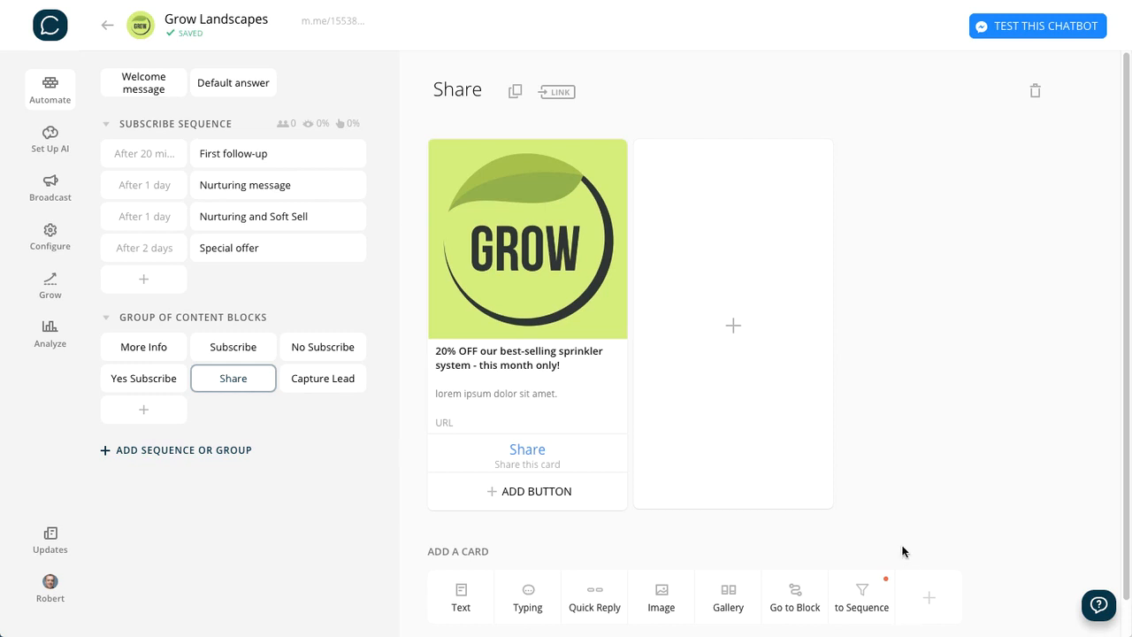
- Add a text card above the gallery in the Share block: "Great, thanks! Just tap the 'share' button below to share me..."
click(461, 598)
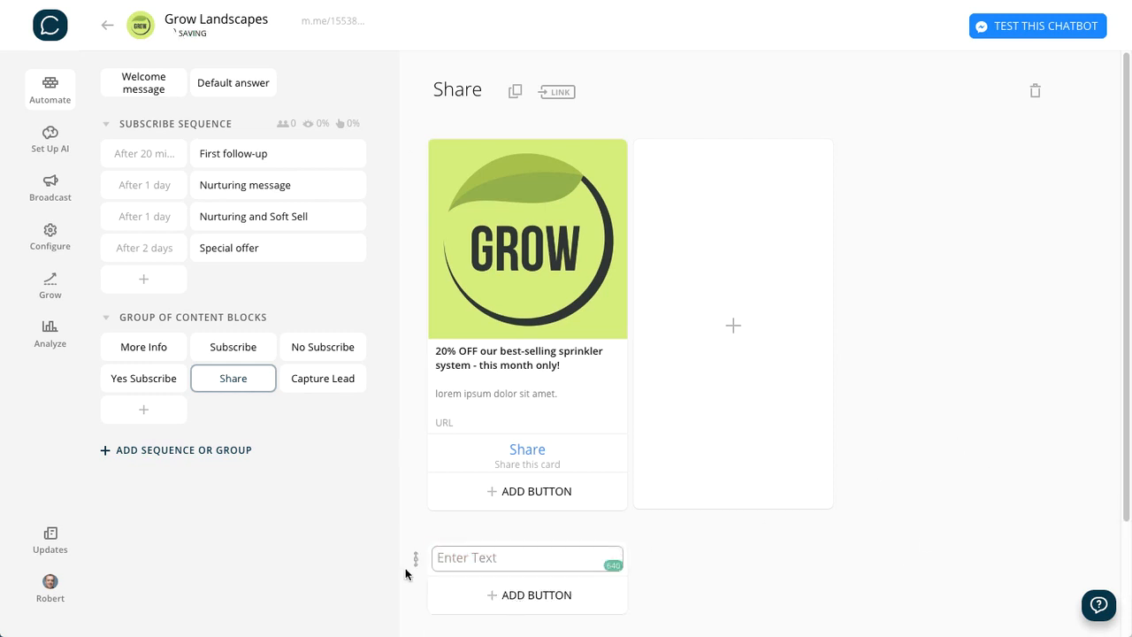
drag(415, 558, 416, 160)
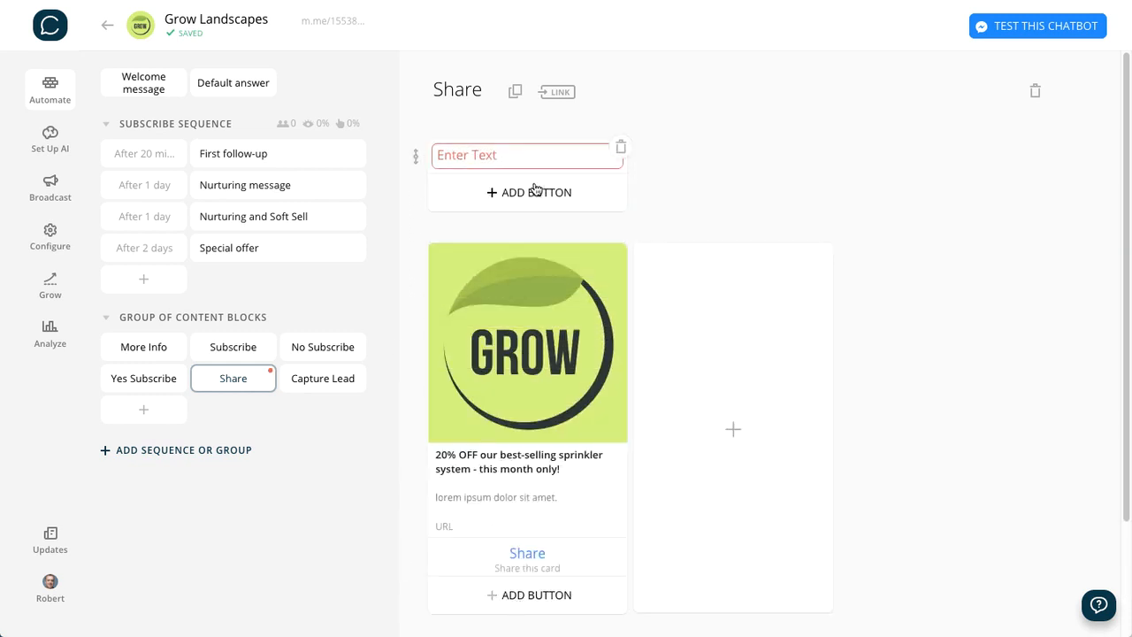
click(521, 154)
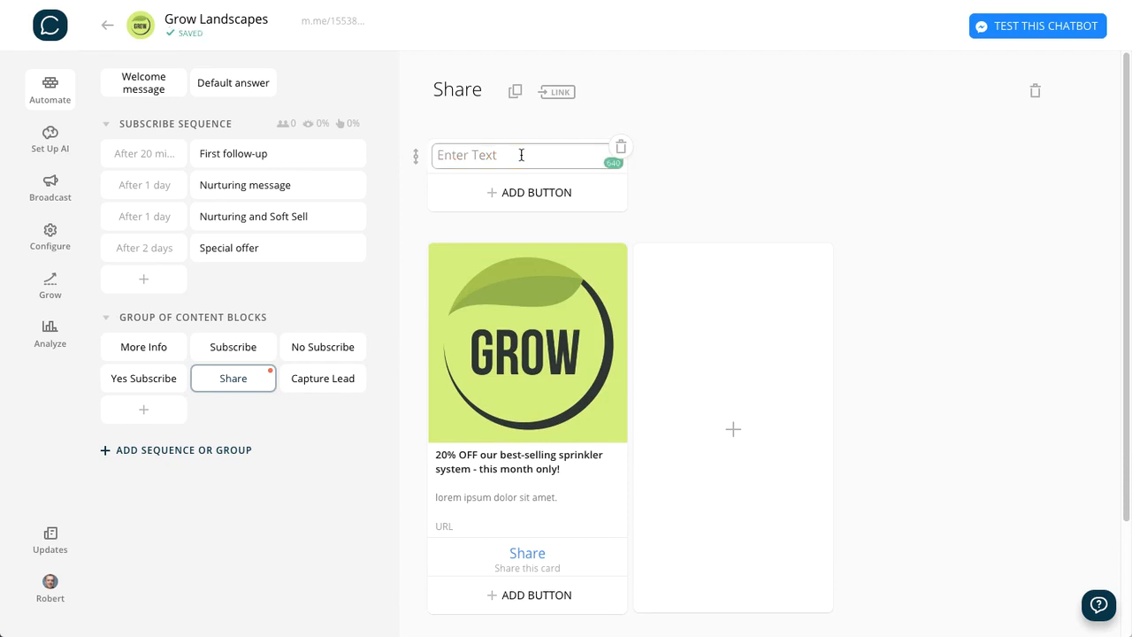
text(Great, thanks! Just tap the ‘share’ button below to share me...)
key(BackSpace)
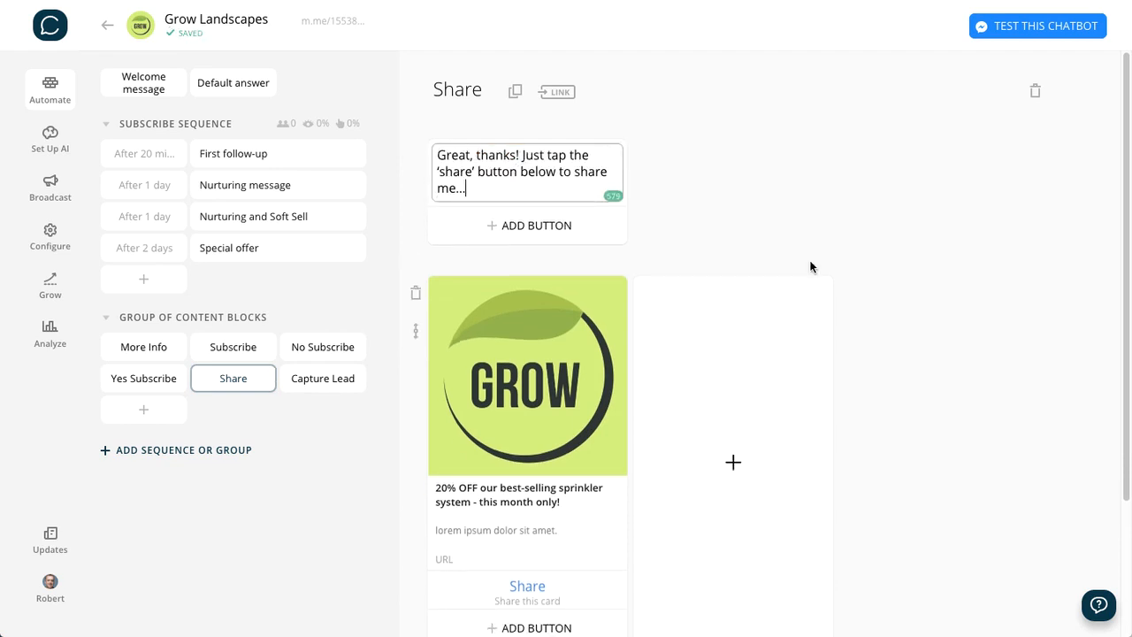
click(819, 207)
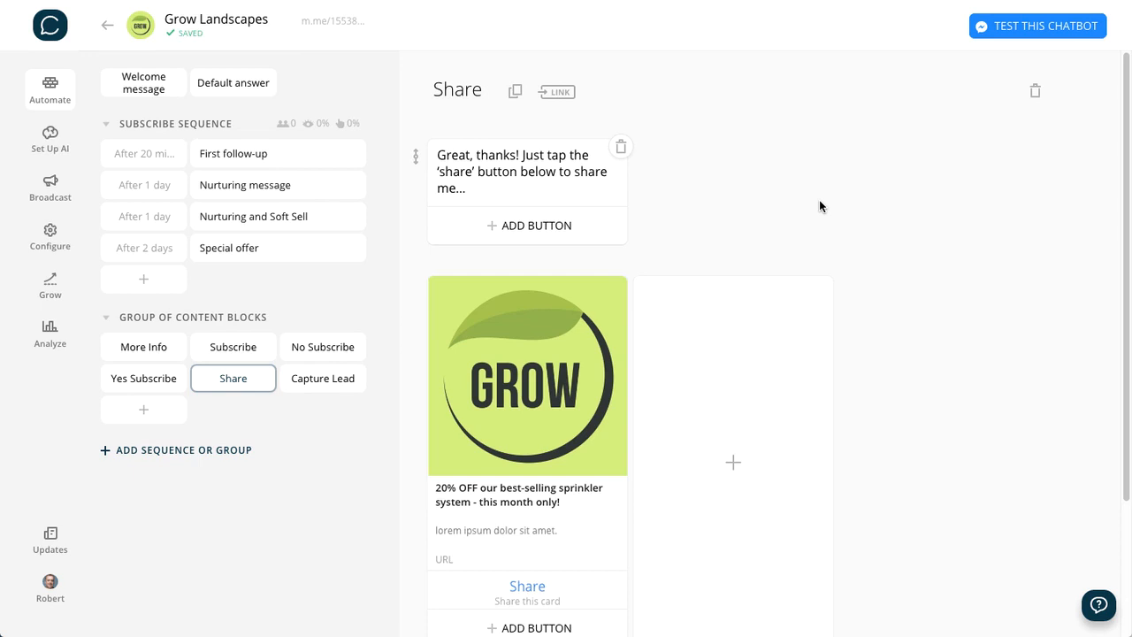
- Add a Typing card to the Share block and place it between the "Great, thanks!" message and the gallery
scroll(837, 546, down, 2)
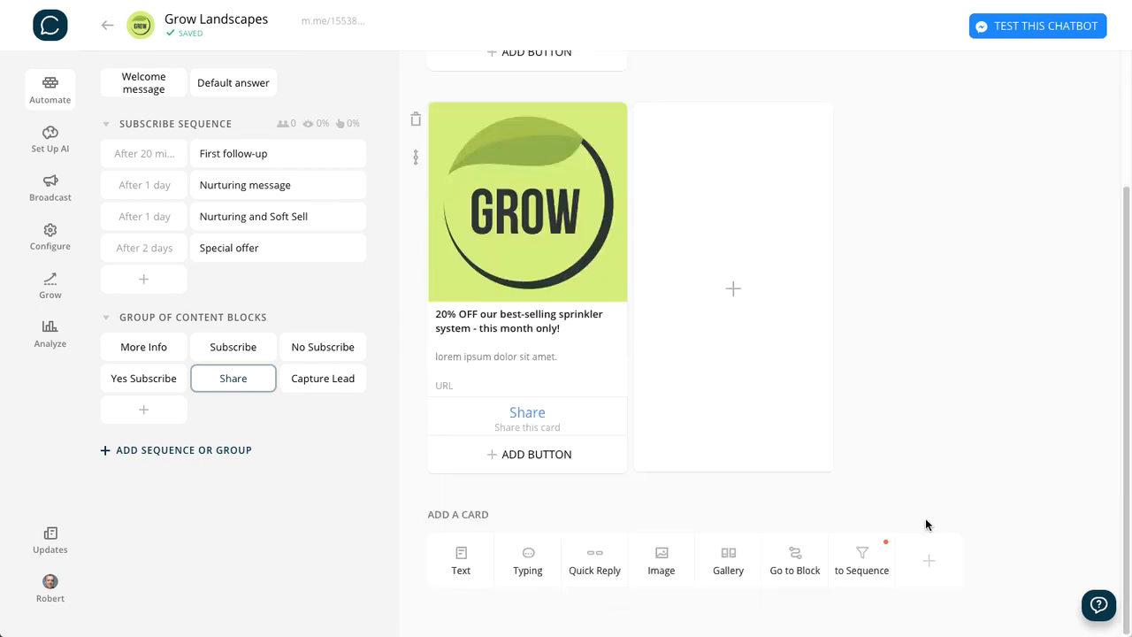
click(518, 565)
drag(416, 522, 438, 99)
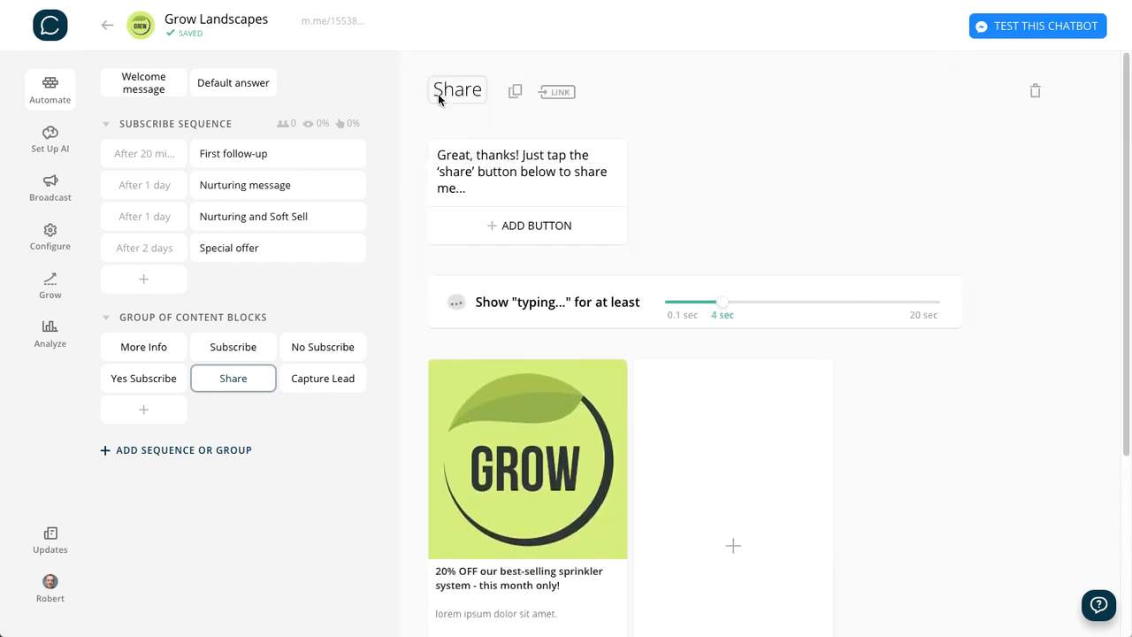
- Move the Typing card to the start of the Share block and set its duration to 0.7 sec
drag(416, 293, 417, 163)
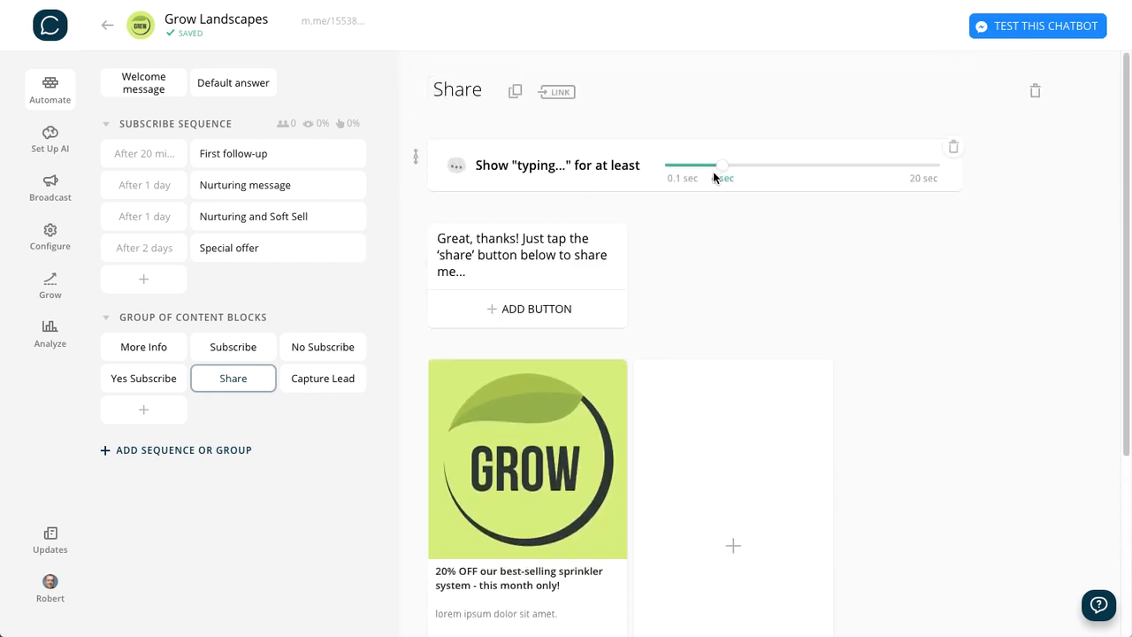
drag(713, 174, 675, 198)
scroll(964, 398, down, 3)
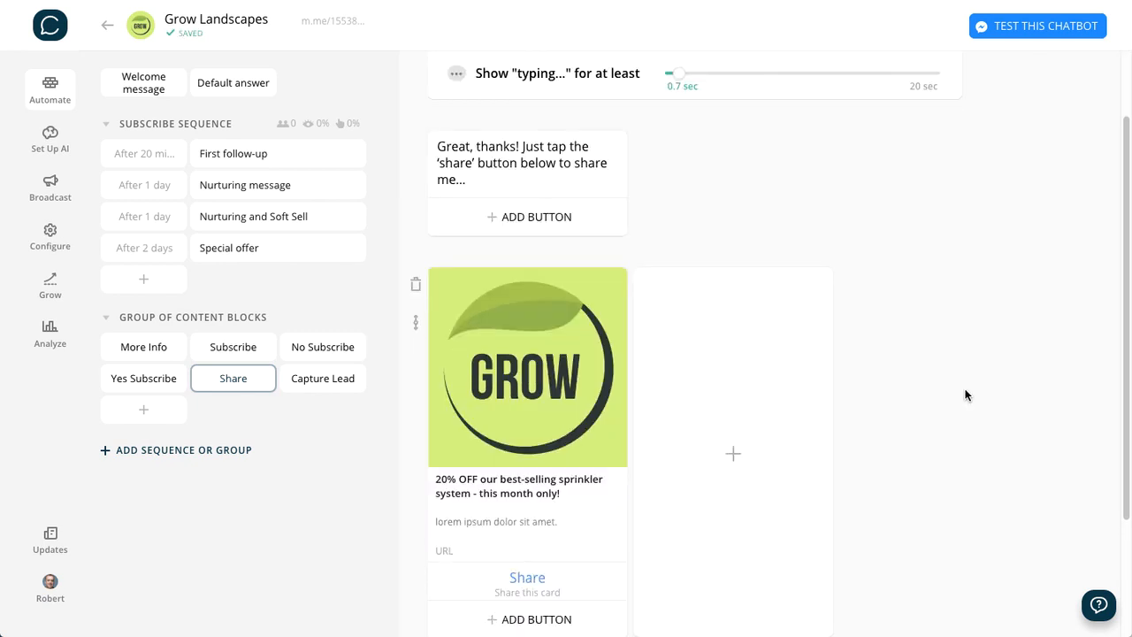
scroll(965, 395, down, 2)
scroll(965, 395, up, 5)
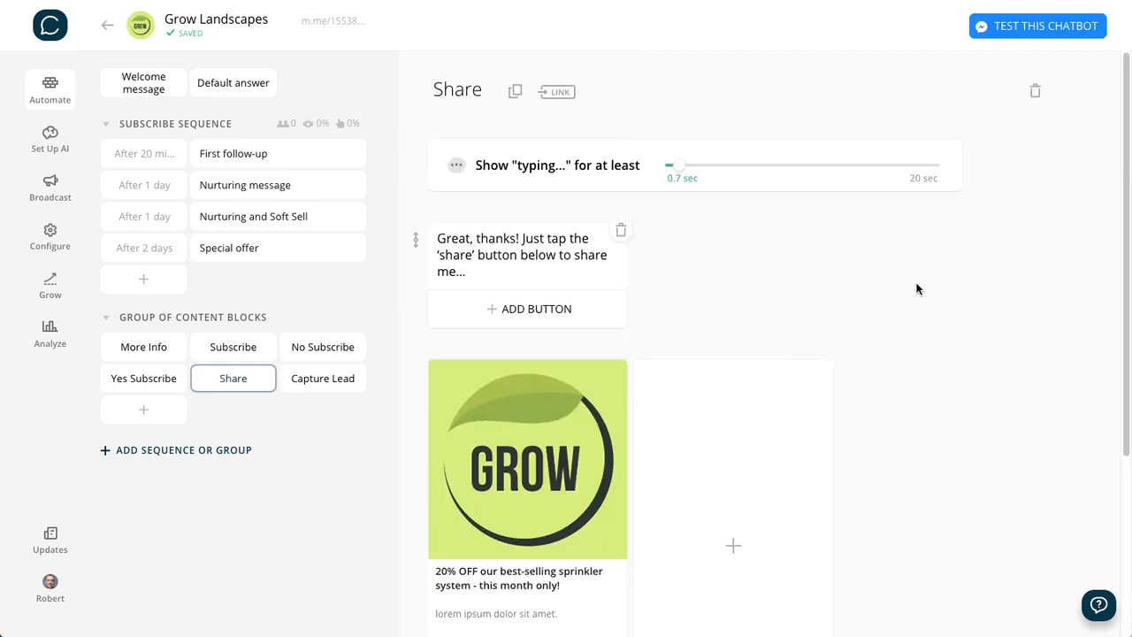
- Review the Yes Subscribe, No Subscribe and Share blocks, checking the Share buttons and the cards they lead to
click(139, 388)
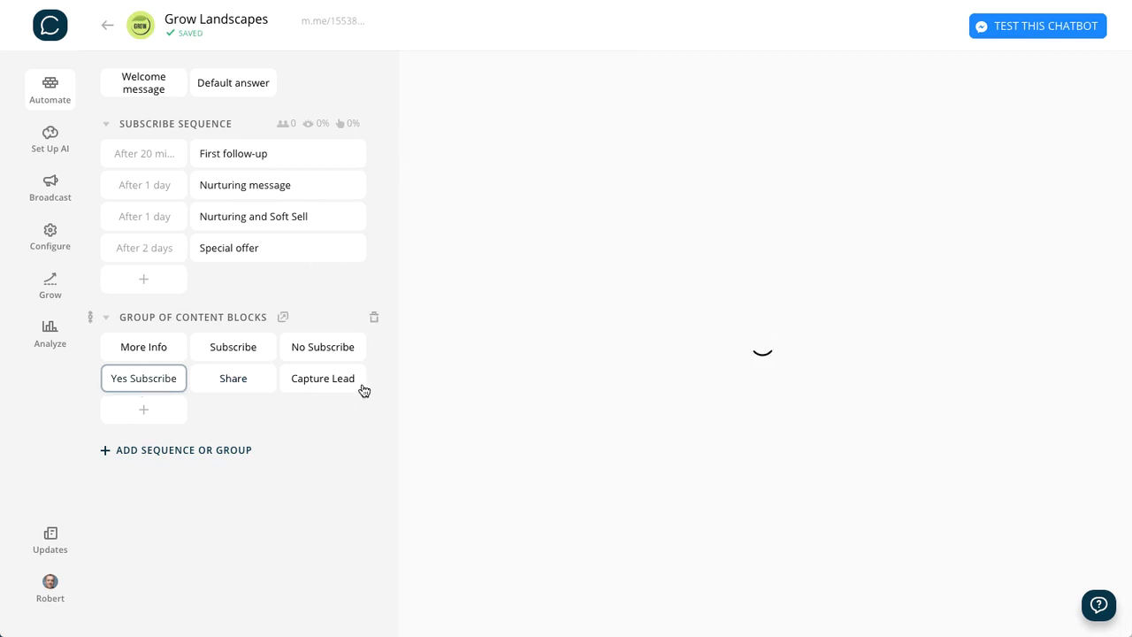
scroll(835, 411, down, 5)
scroll(834, 414, up, 3)
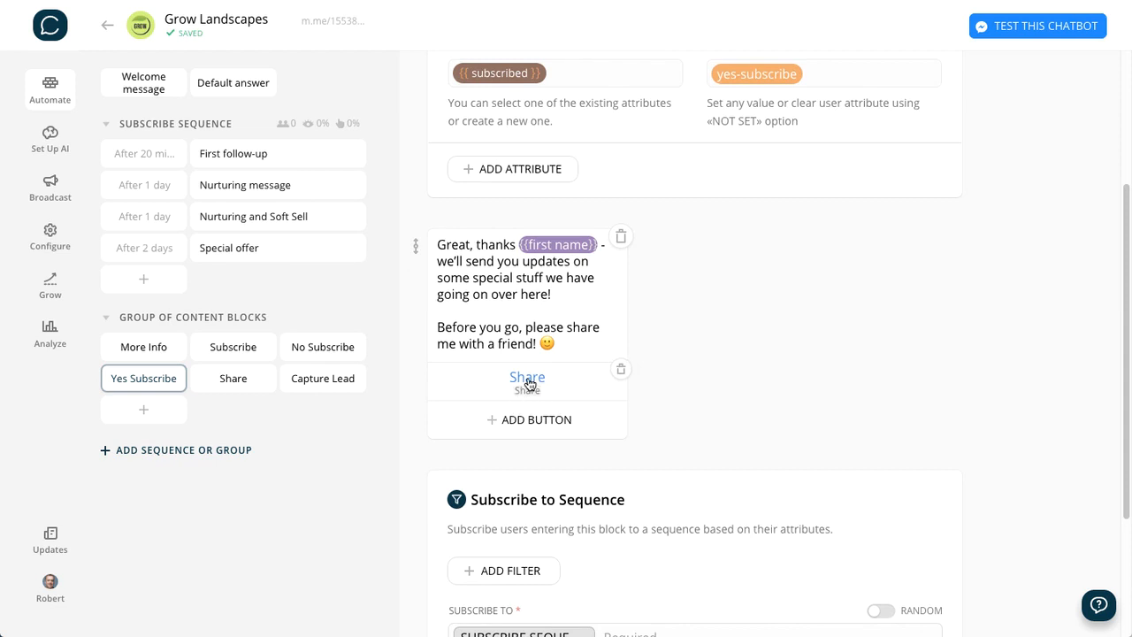
click(320, 348)
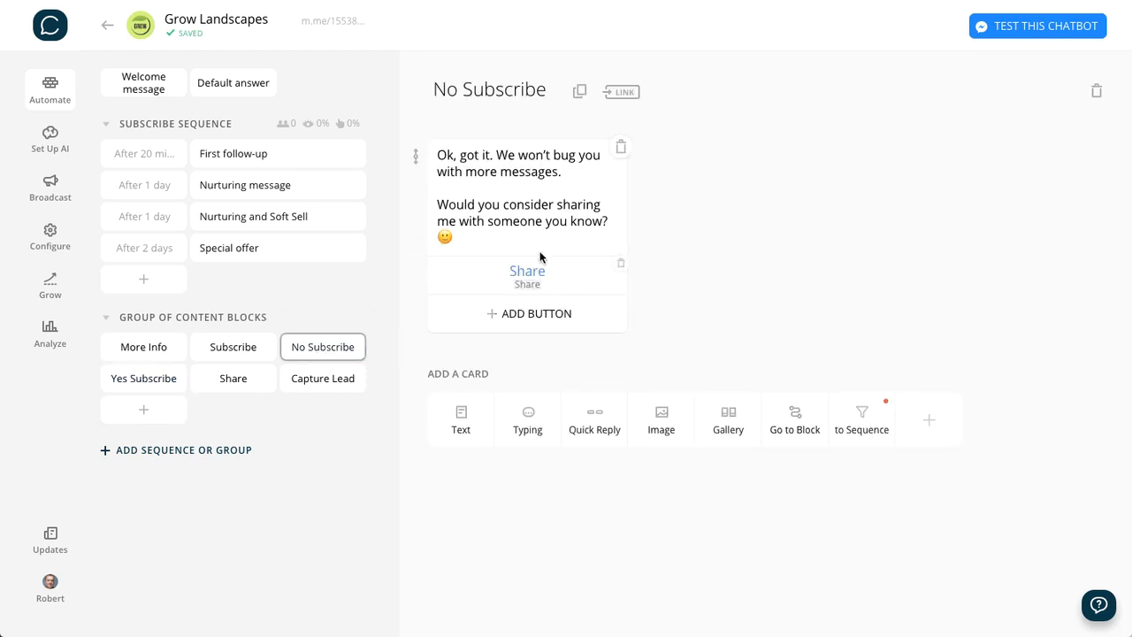
click(143, 383)
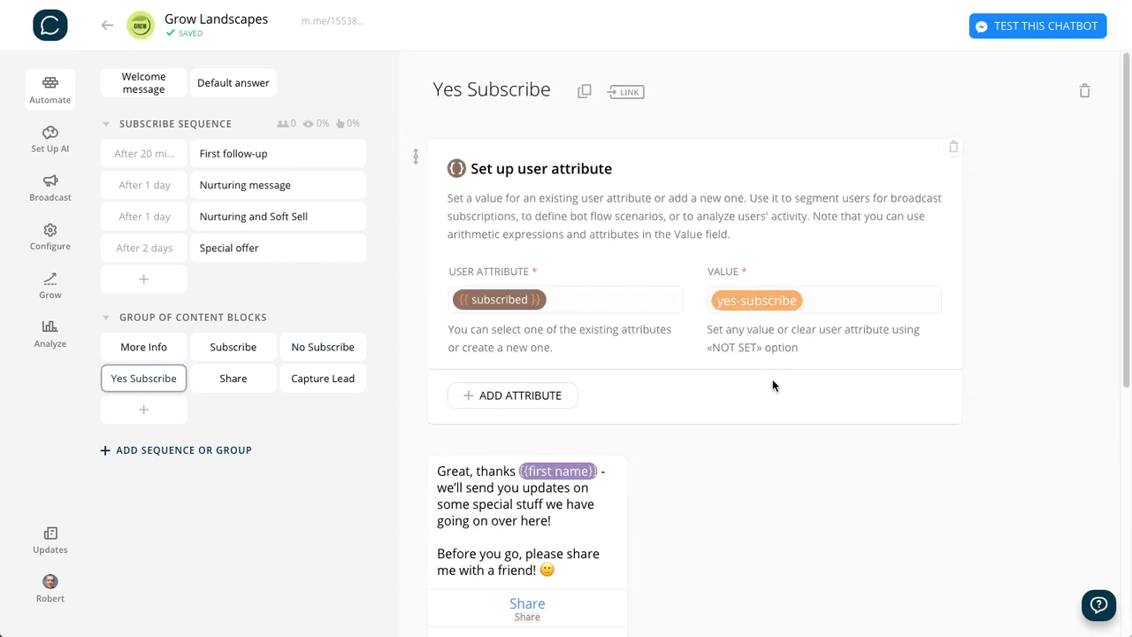
scroll(805, 397, down, 5)
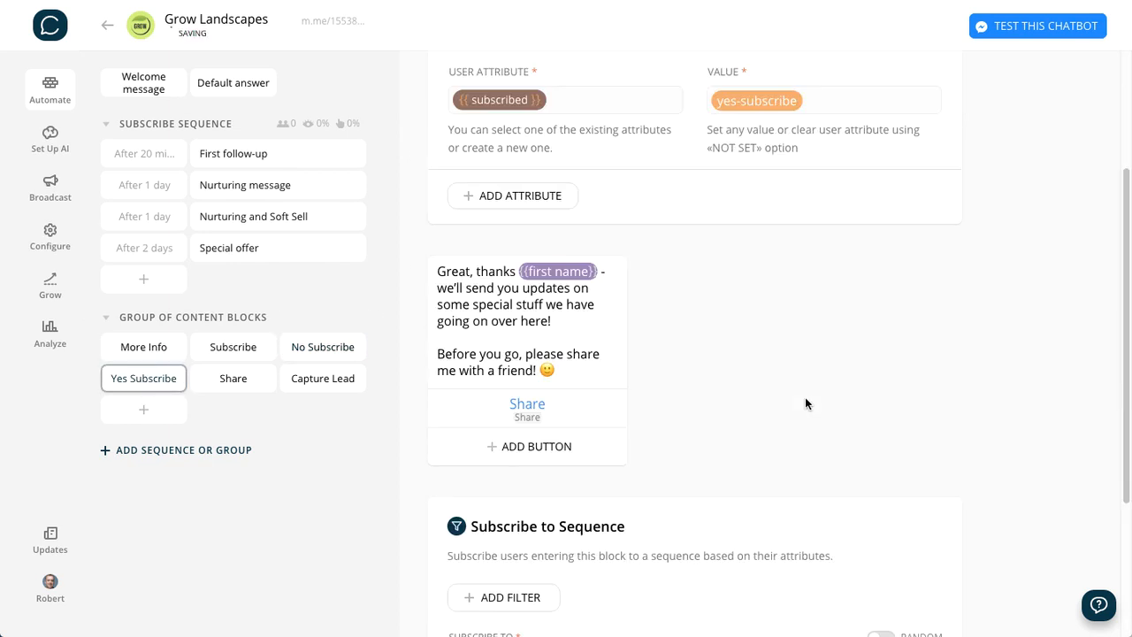
click(233, 383)
scroll(933, 346, down, 1)
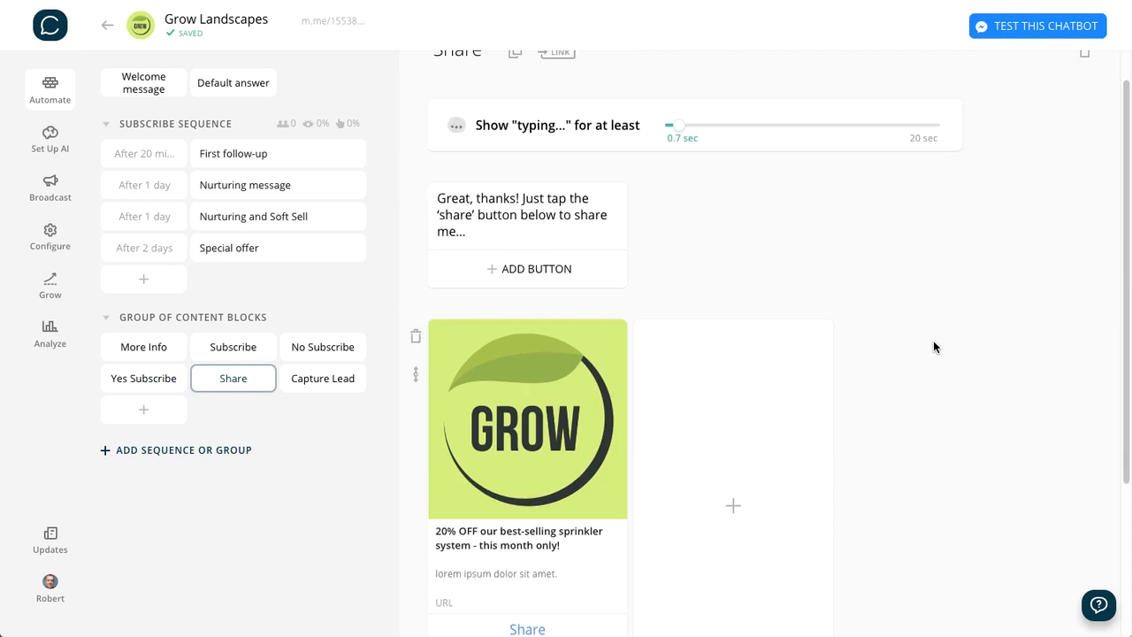
scroll(933, 346, down, 2)
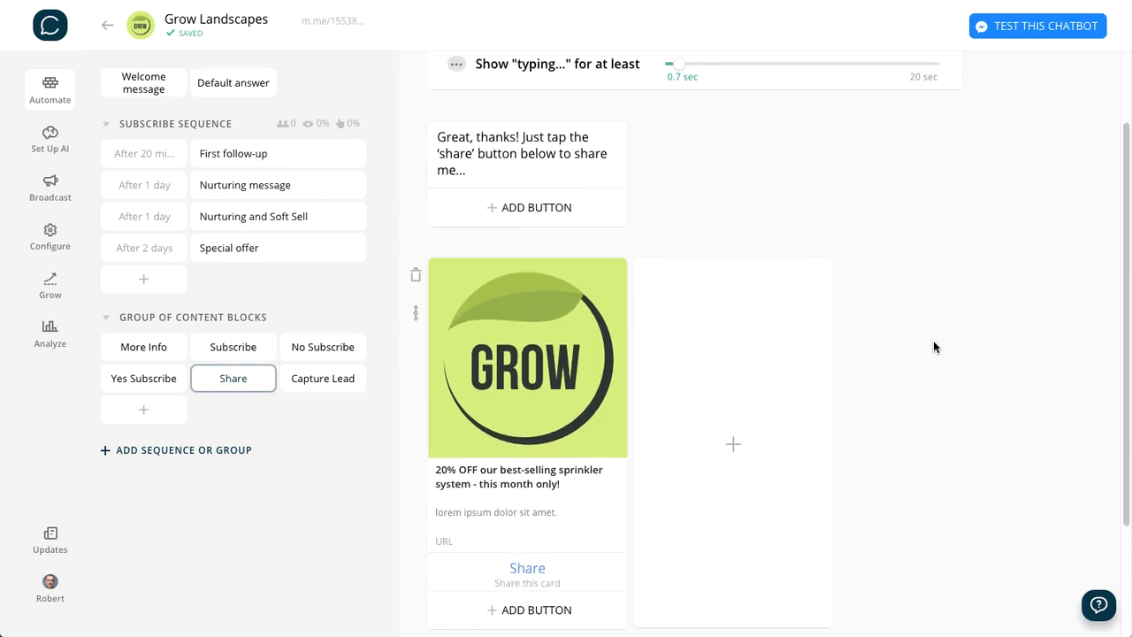
- Test the chatbot on the Grow Landscapes Facebook page, answering "More Info", "Not right now" and "Yes, sure"
click(1014, 28)
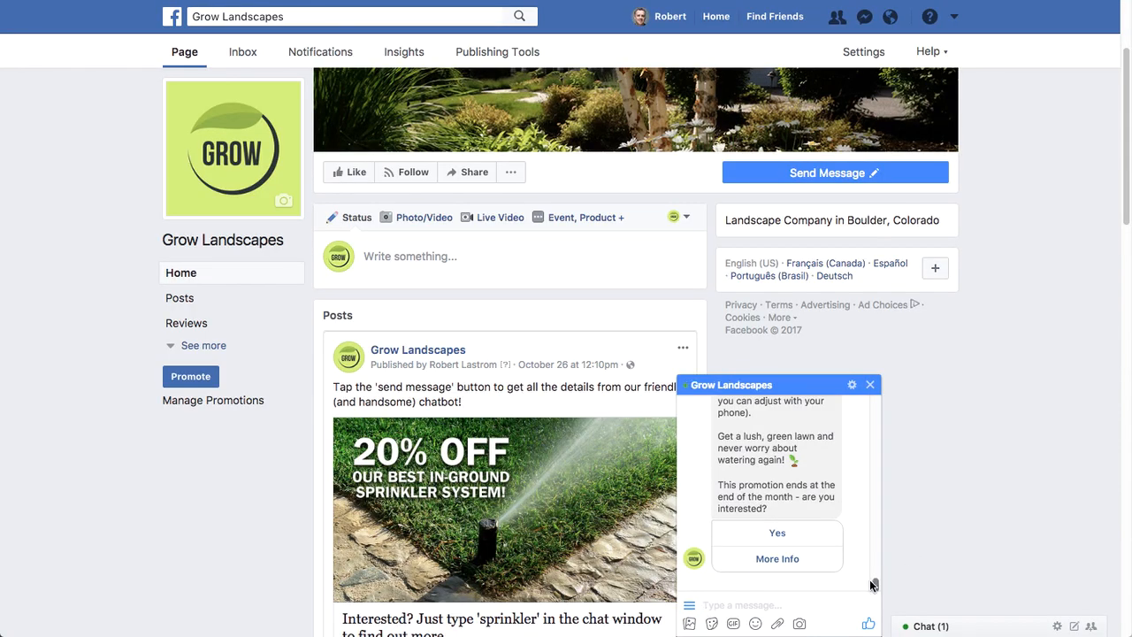
scroll(874, 574, up, 3)
scroll(873, 580, down, 3)
click(778, 559)
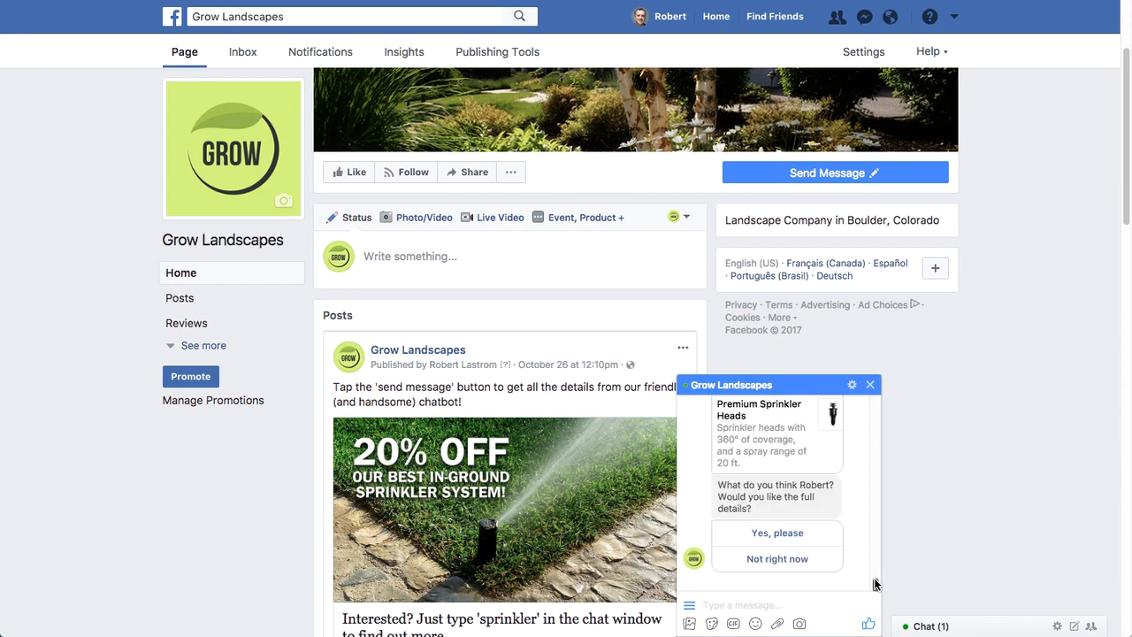
click(782, 562)
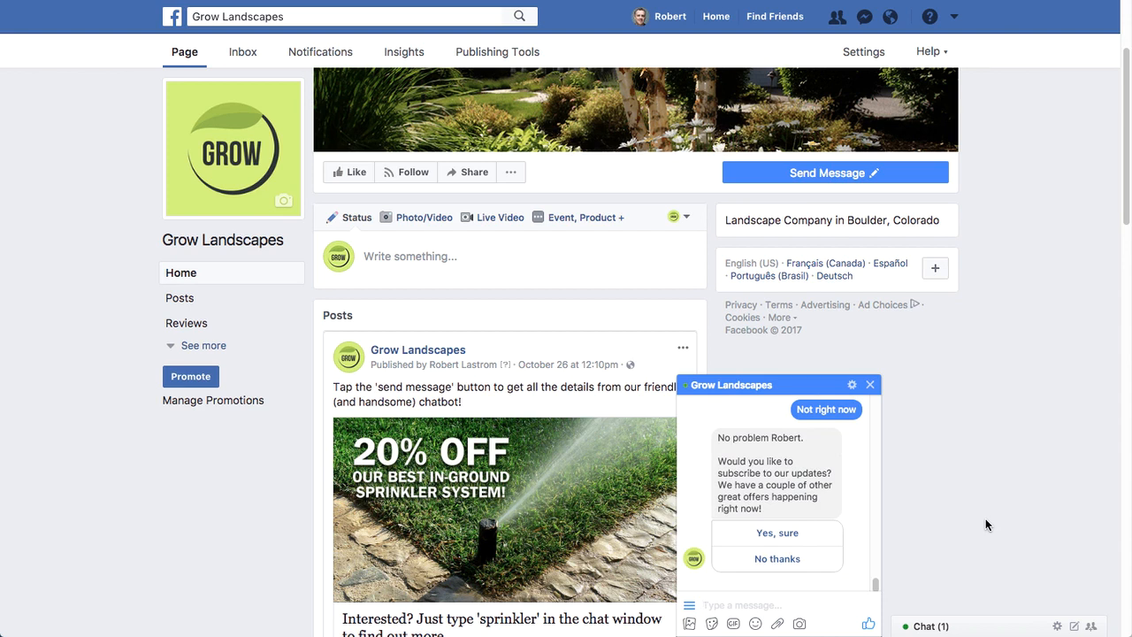
click(780, 533)
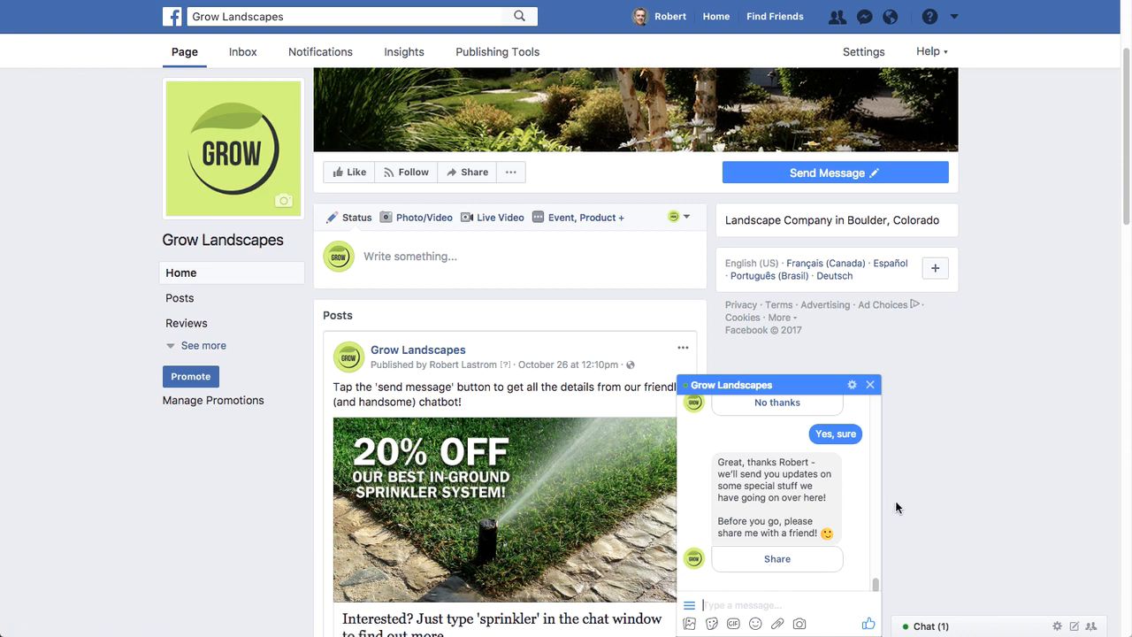
- Go back to the subscribe question in the test chat and answer "No thanks" to try the opt-out reply
scroll(858, 472, up, 4)
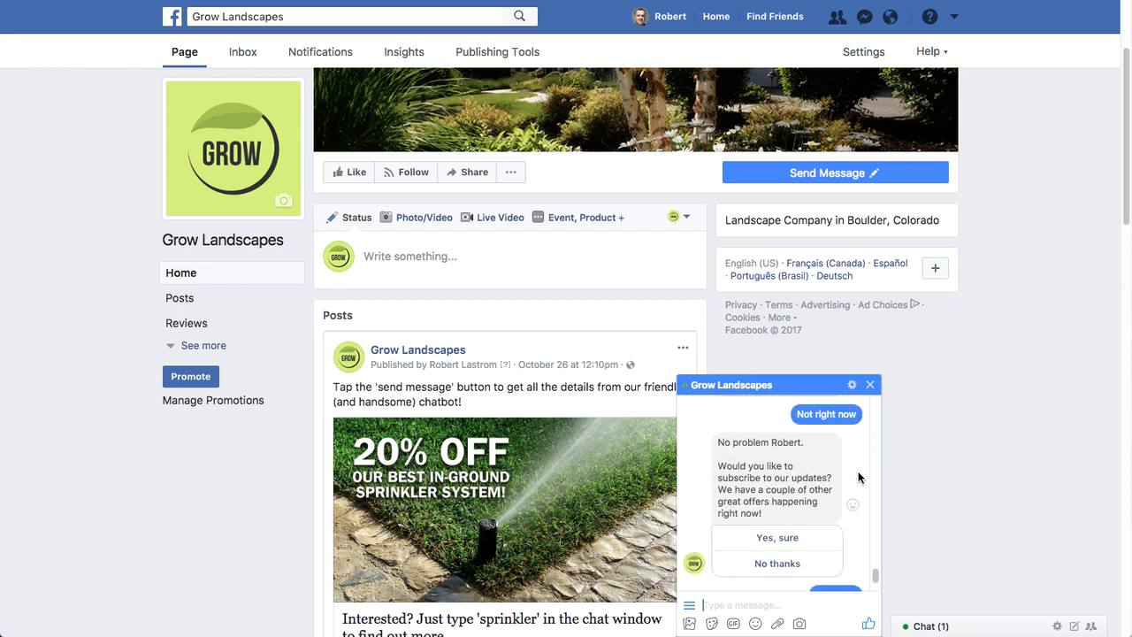
scroll(858, 477, up, 2)
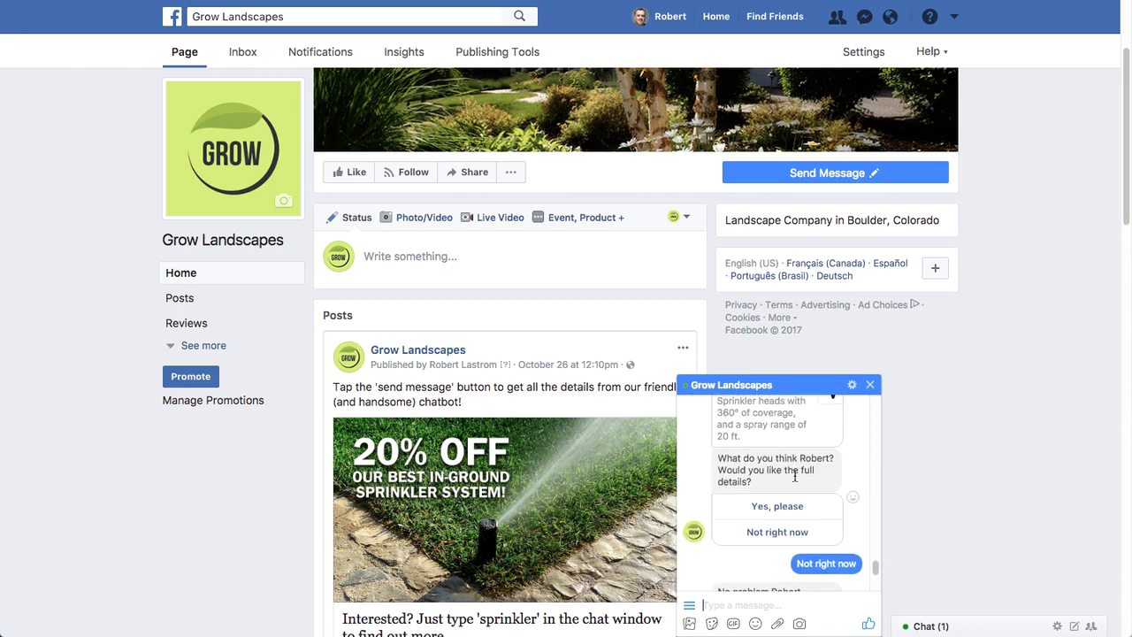
scroll(777, 496, down, 6)
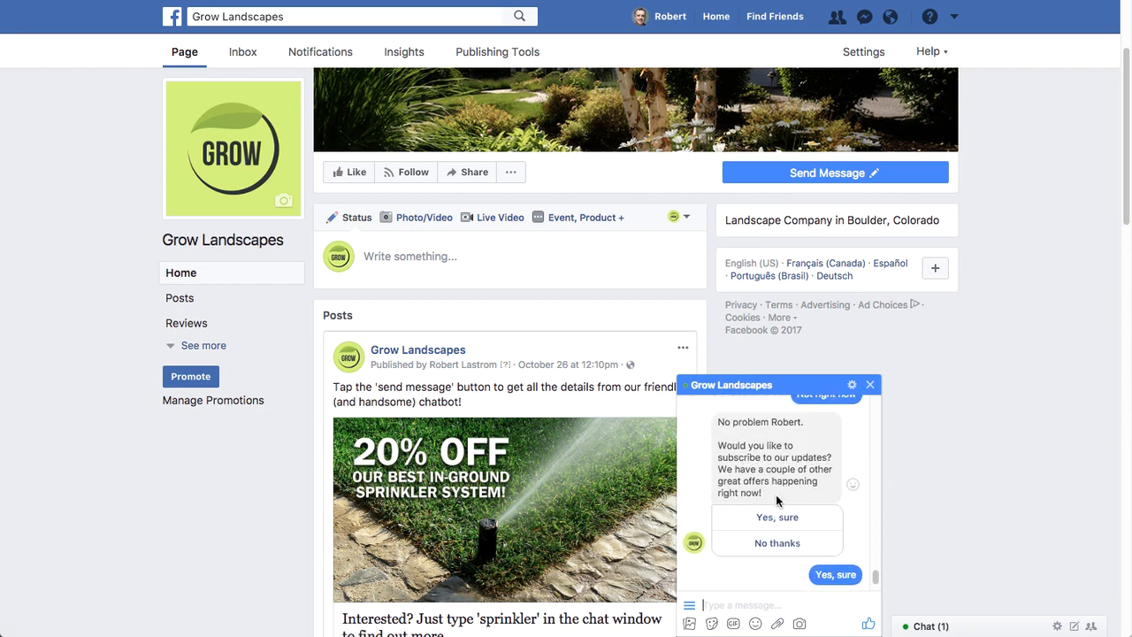
scroll(784, 549, down, 3)
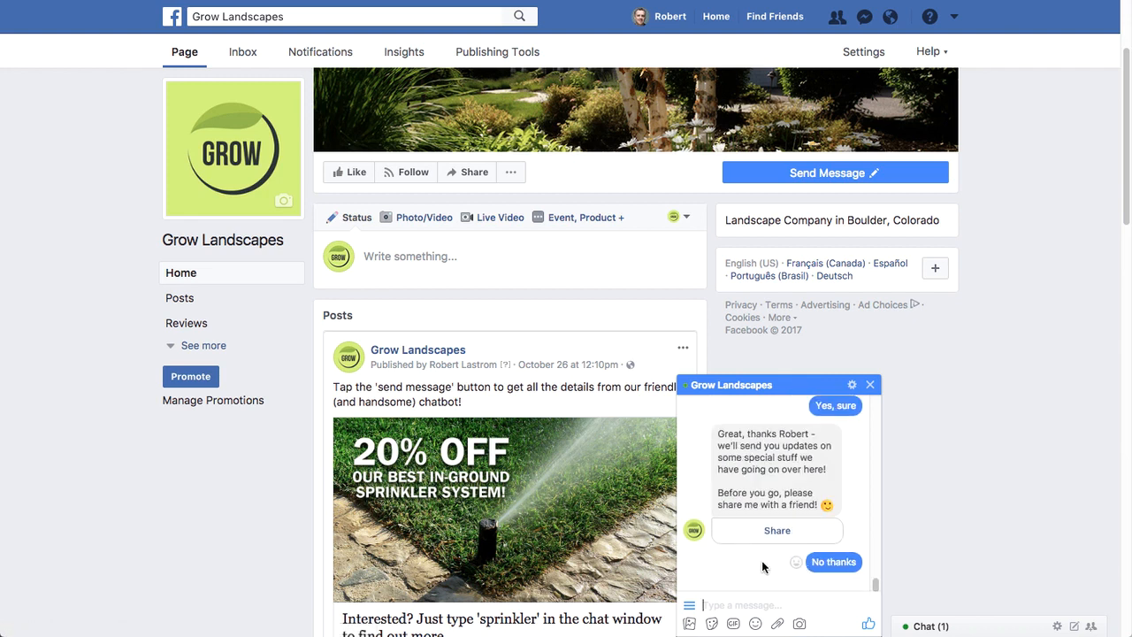
scroll(764, 567, down, 3)
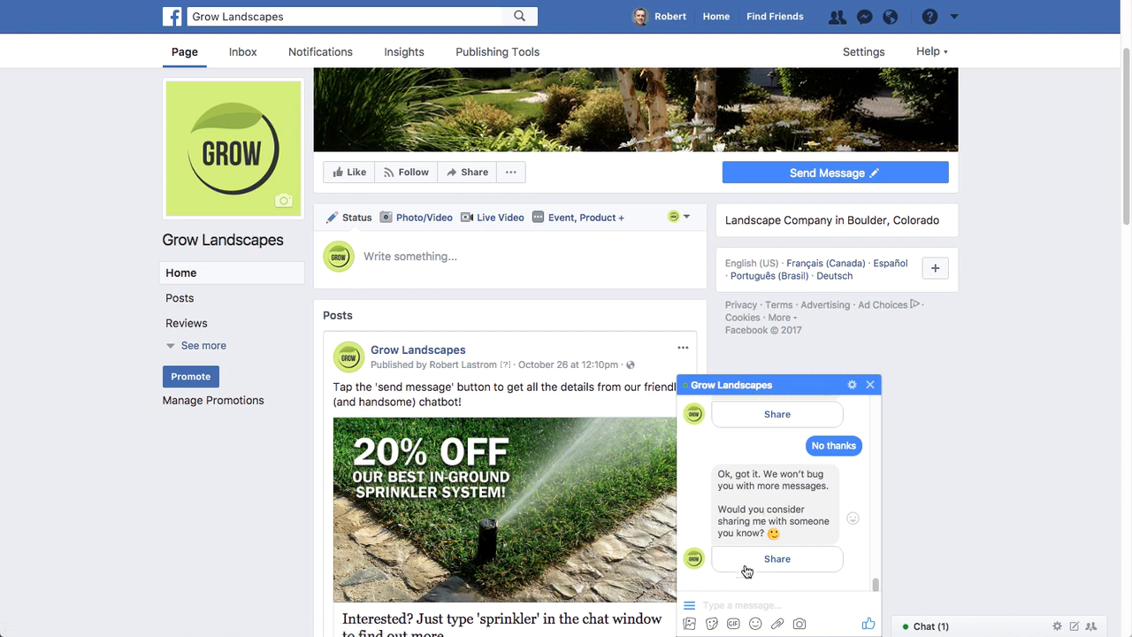
- Choose Share in the opt-out reply and examine the share message and gallery card the bot sends
click(780, 562)
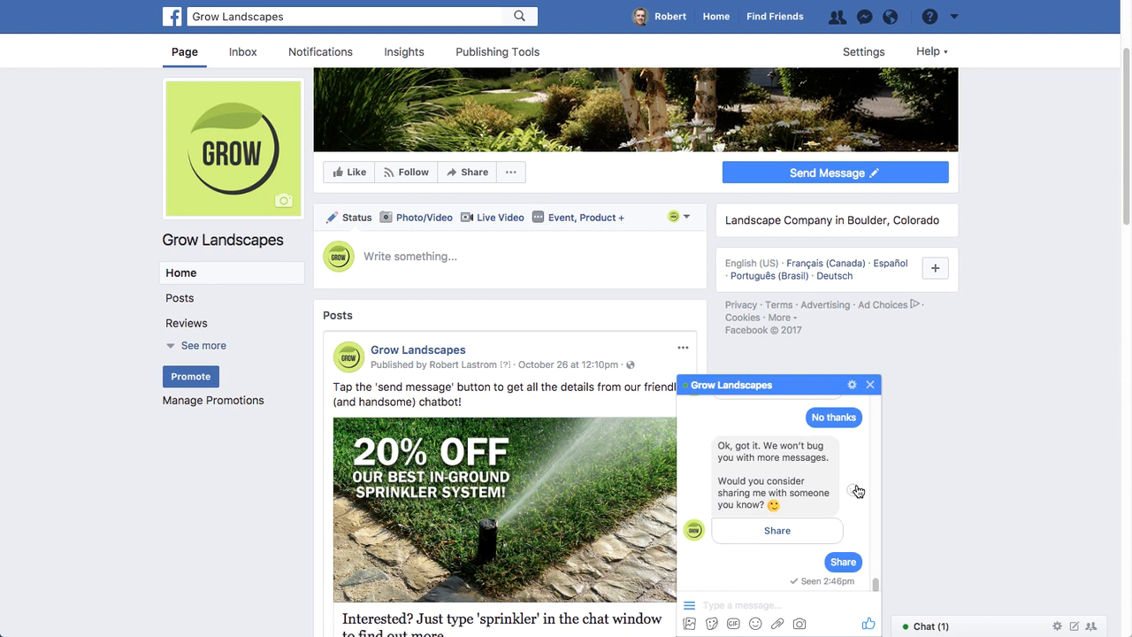
scroll(857, 490, up, 3)
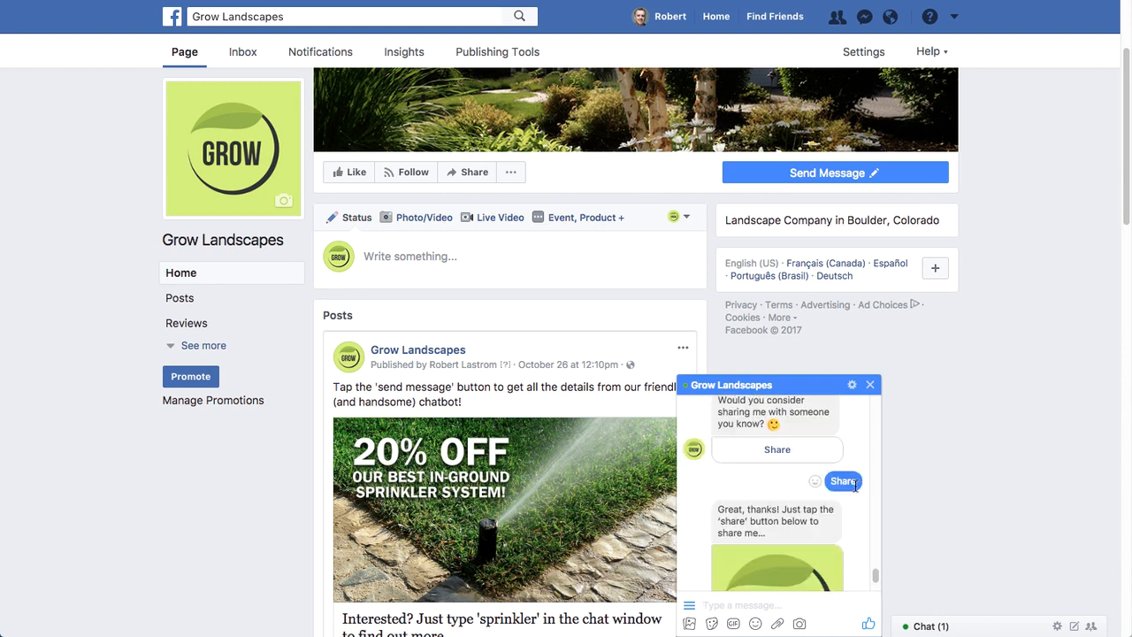
scroll(843, 531, down, 1)
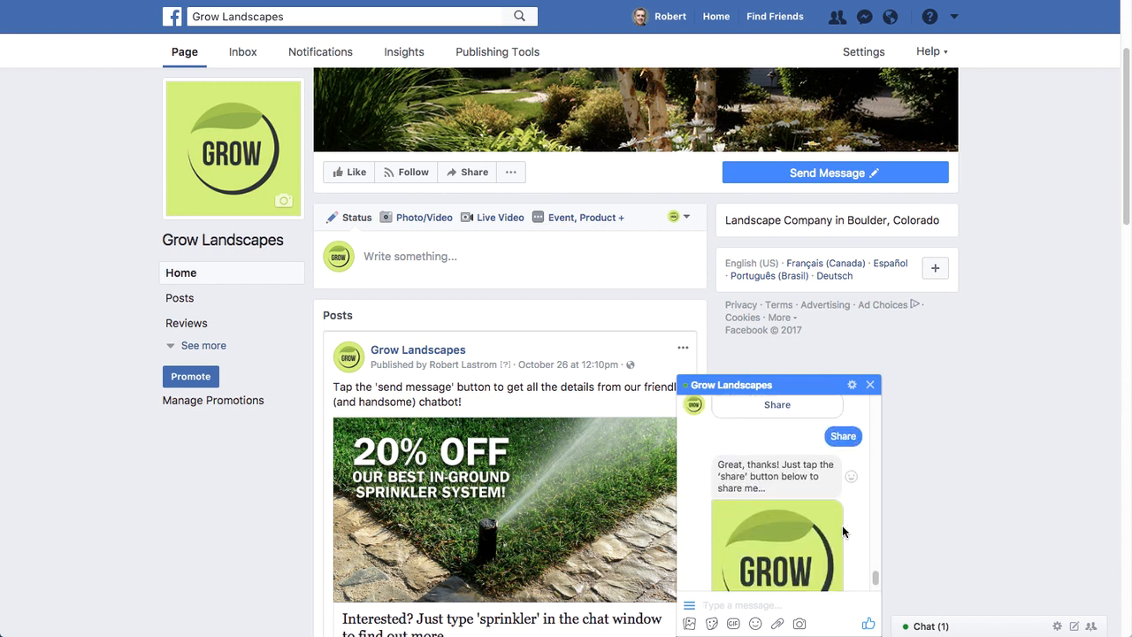
scroll(844, 530, down, 4)
scroll(847, 531, up, 1)
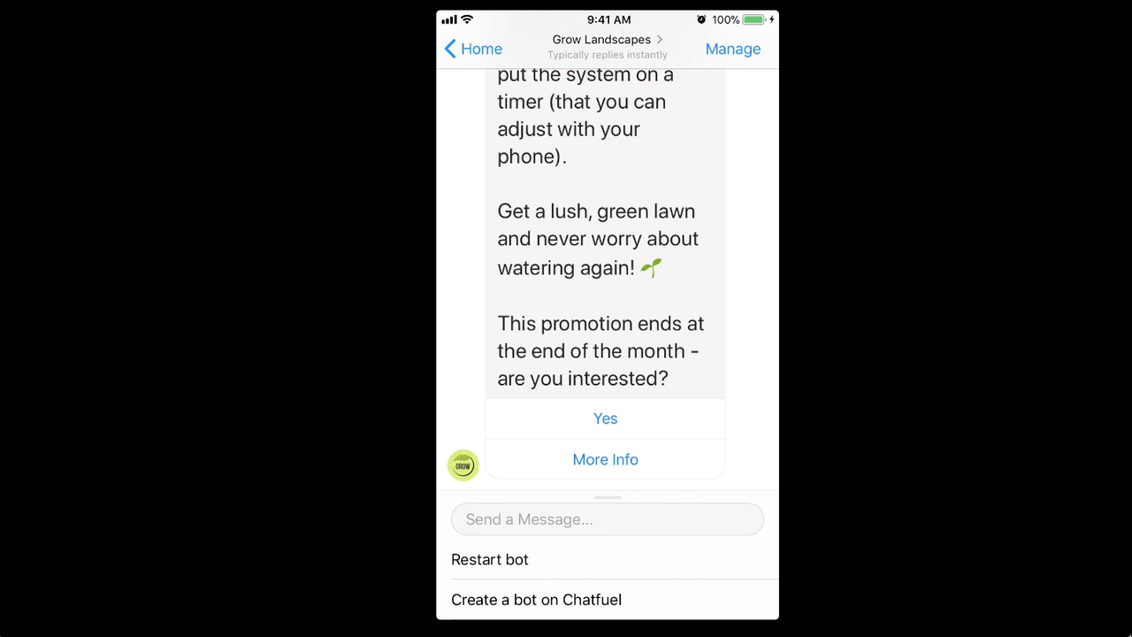
- Test the bot in Messenger on the phone, answering "More Info", "Not right now" and "No thanks"
click(605, 459)
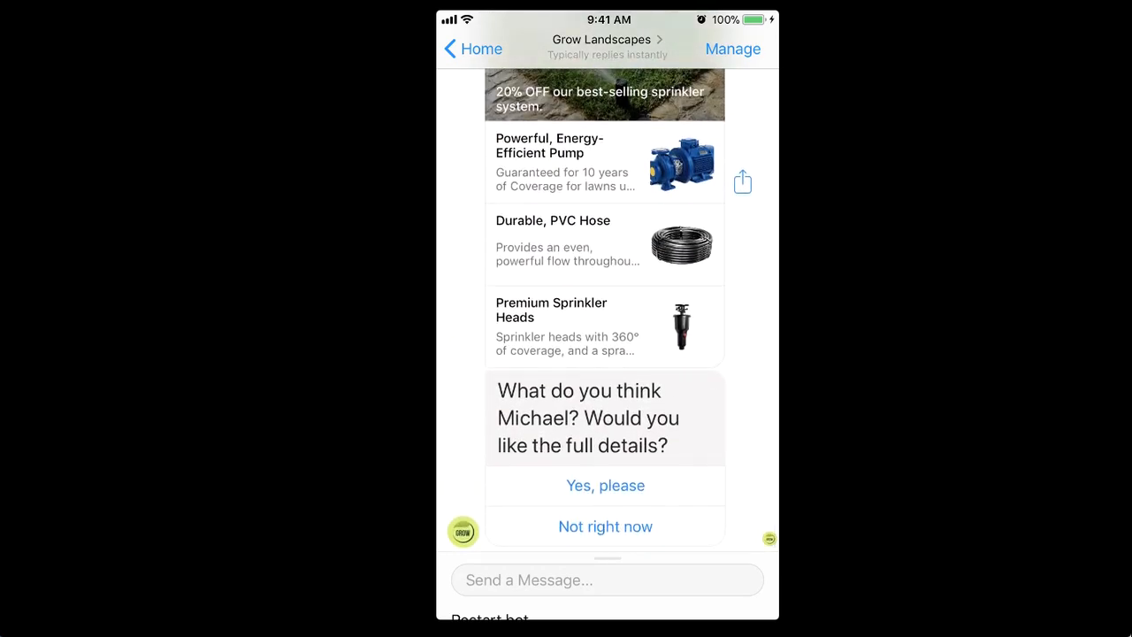
click(606, 526)
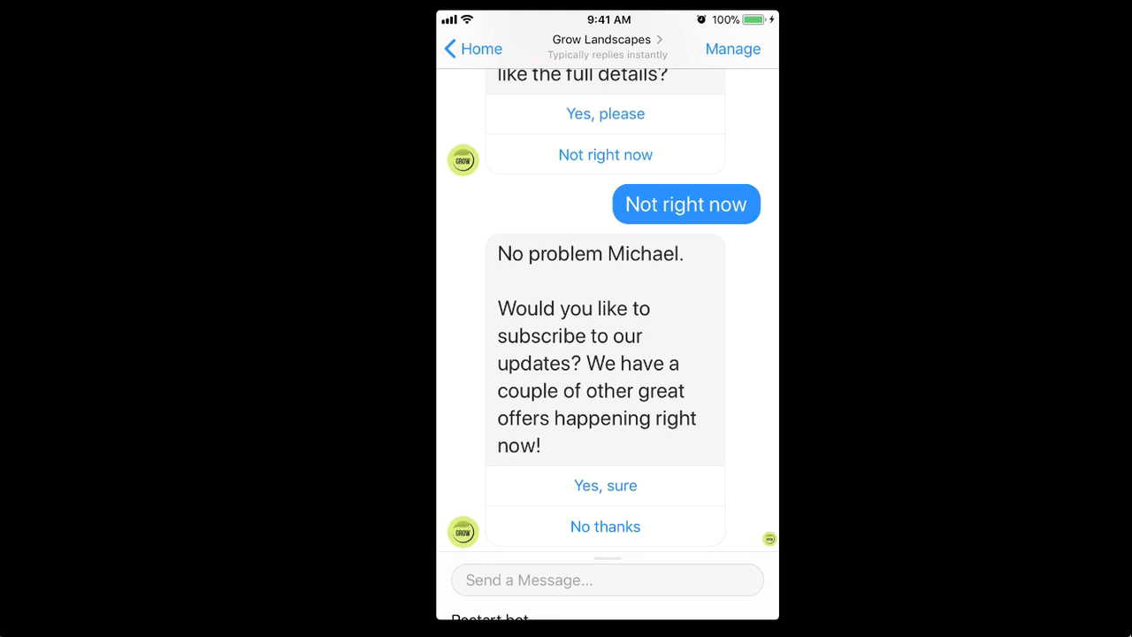
click(605, 526)
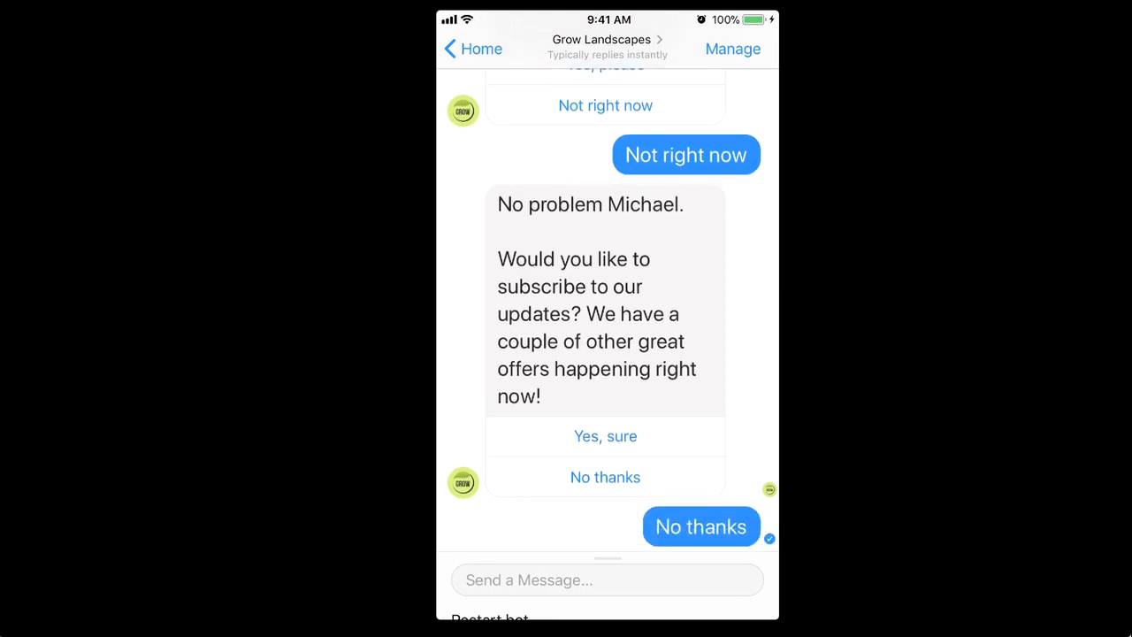
scroll(607, 310, down, 1)
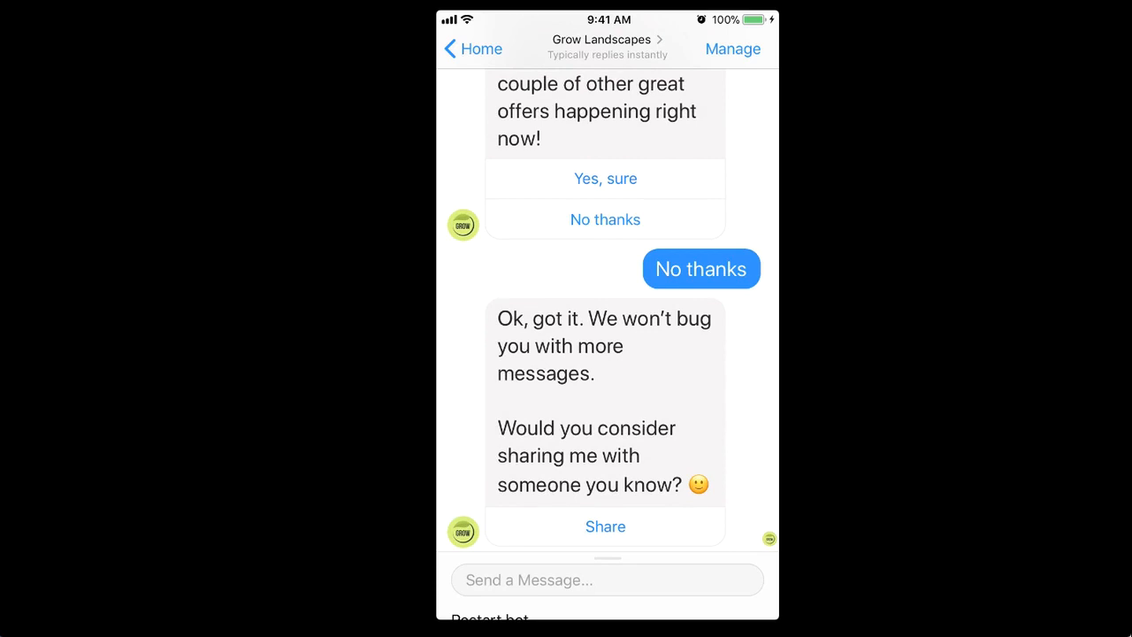
- Choose Share in the phone chat, open the share dialog from the card and look through the recipient list
click(605, 526)
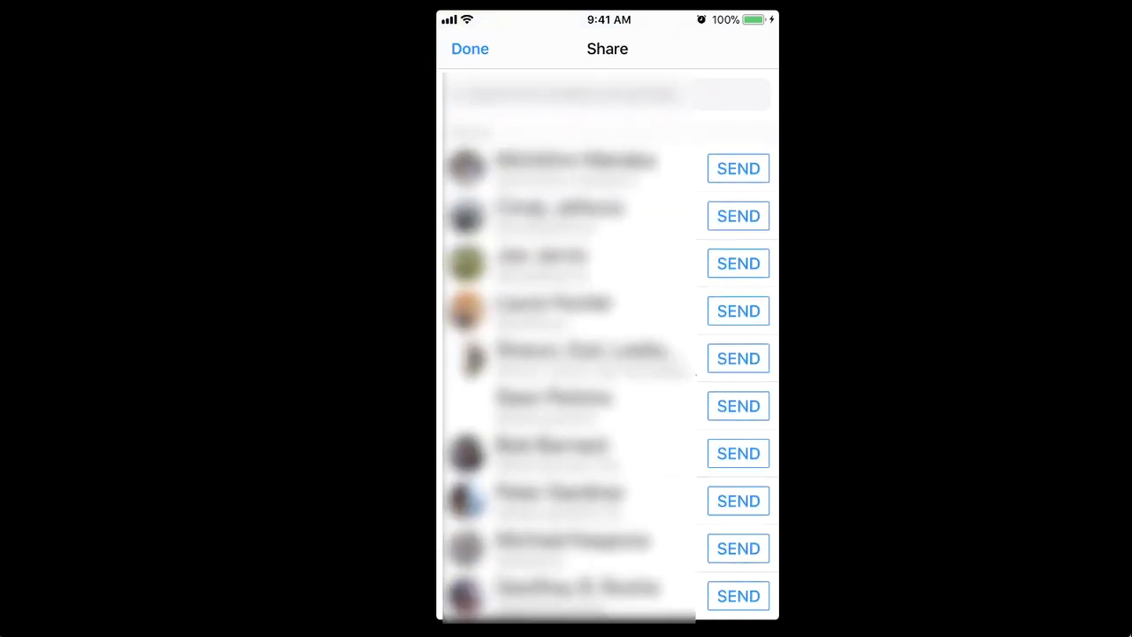
scroll(608, 354, down, 2)
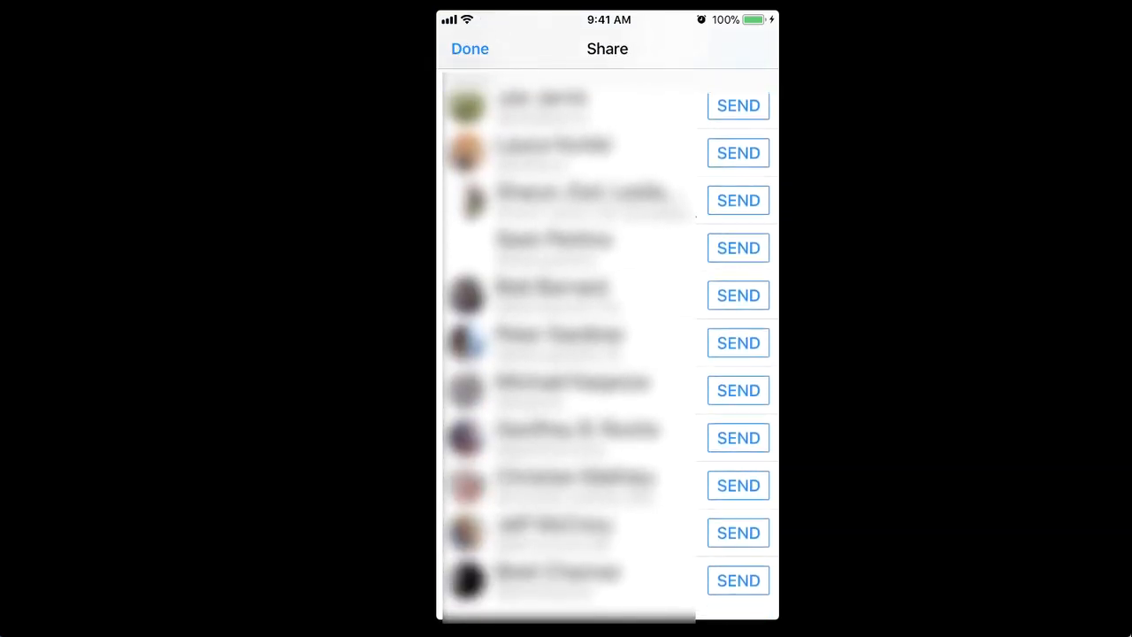
scroll(607, 354, up, 2)
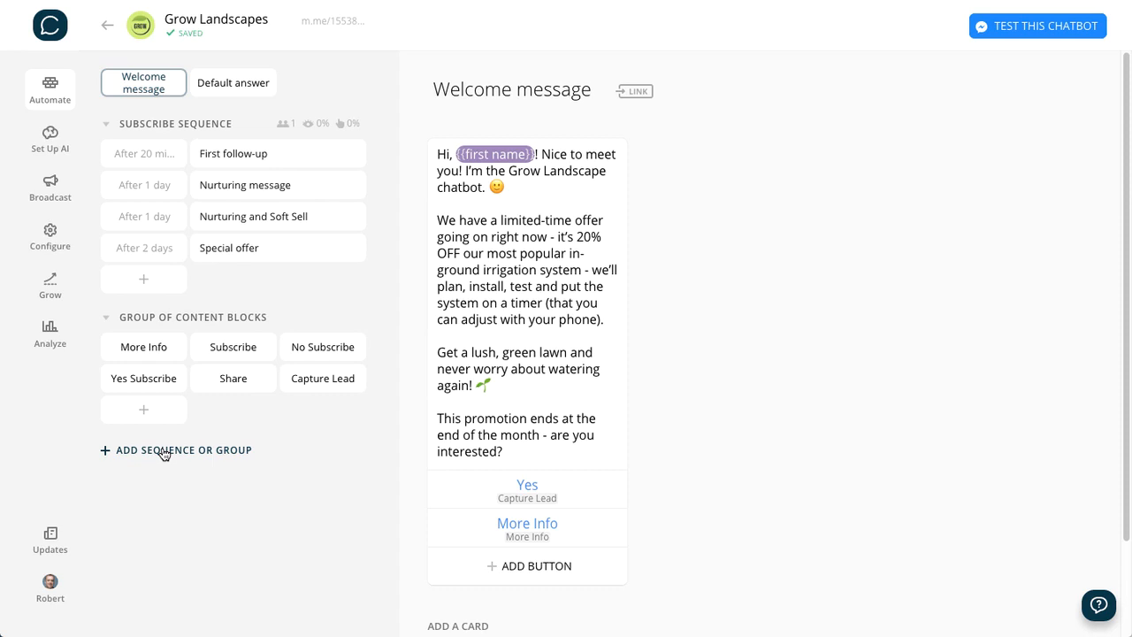
- Add a new group of blocks in Chatfuel and name it SUBSCRIBE
click(164, 453)
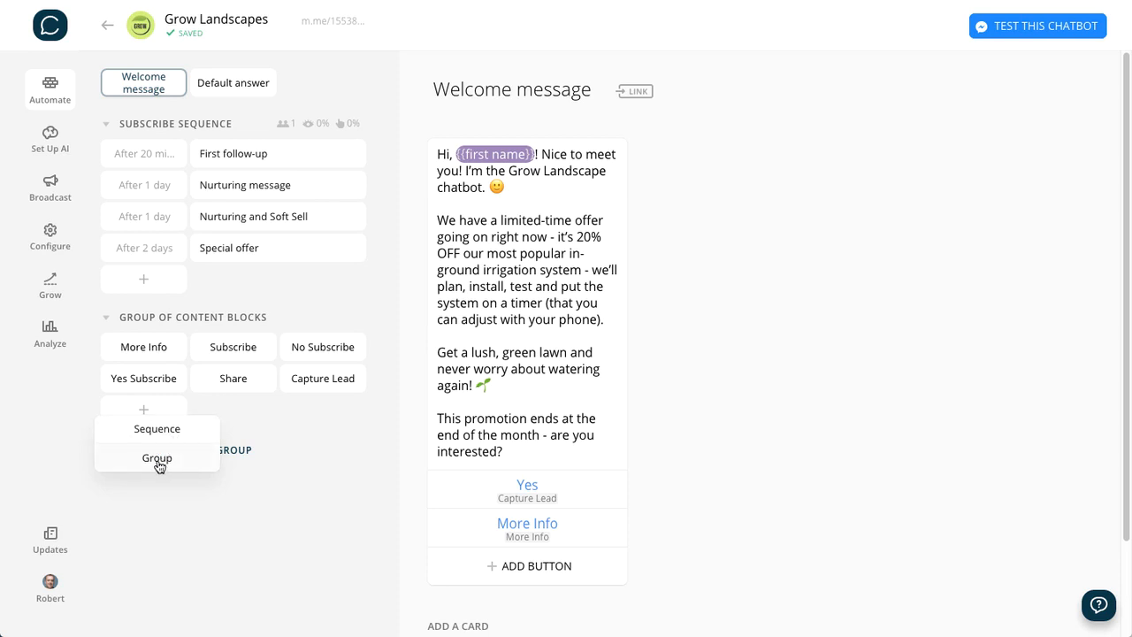
click(157, 460)
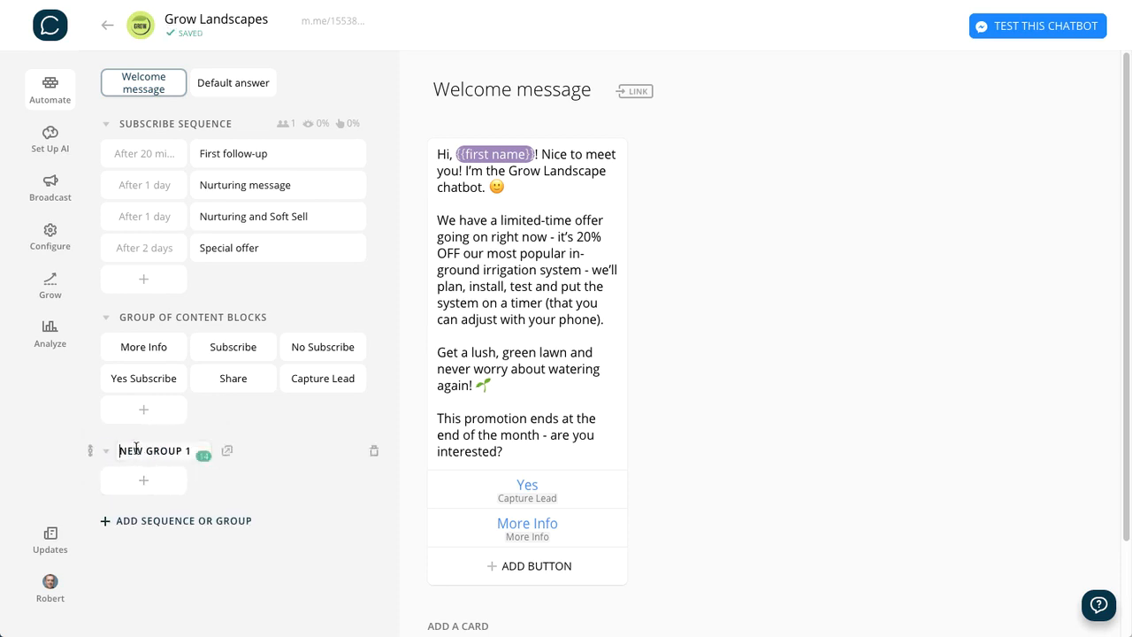
triple_click(136, 448)
text(SUBS)
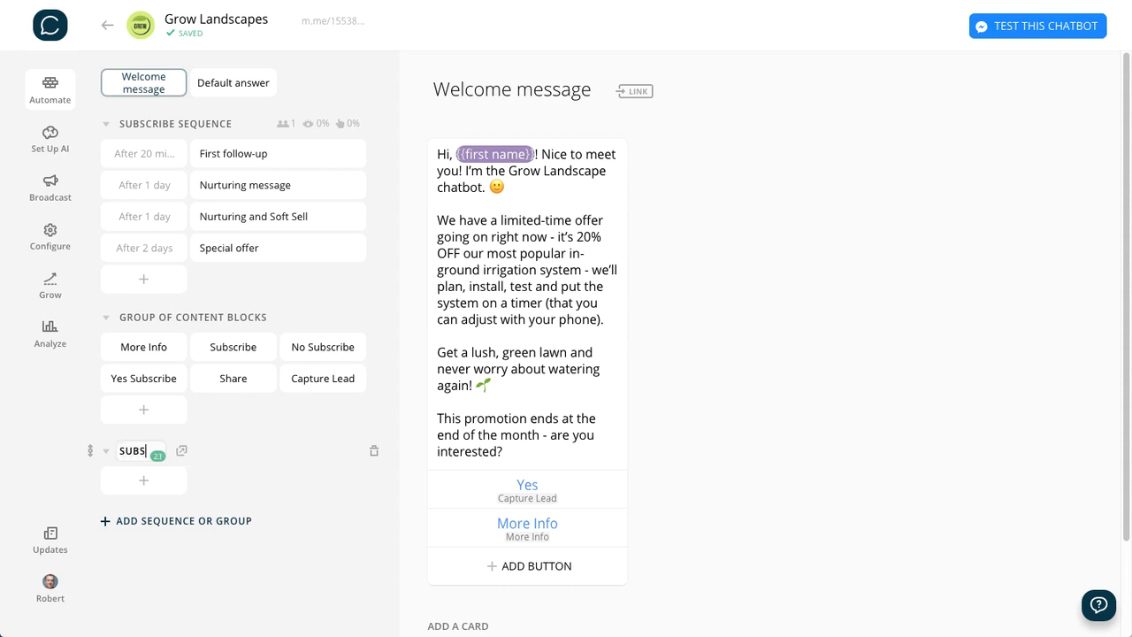
text(CRIBE)
click(309, 584)
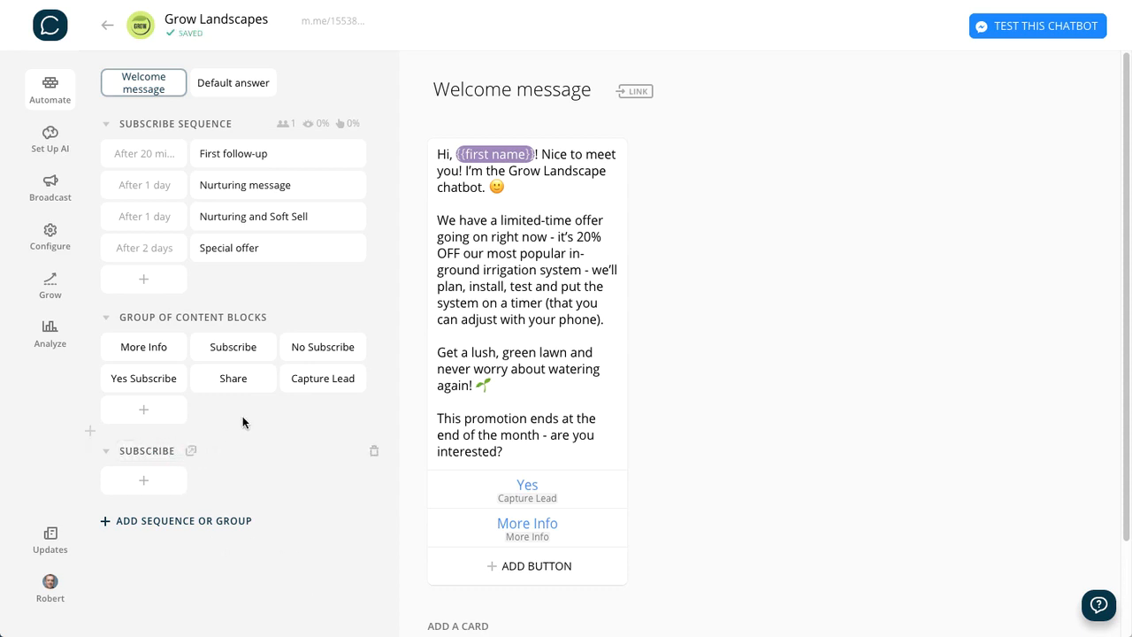
- Move the Subscribe, Yes Subscribe and No Subscribe blocks from the content blocks group into the SUBSCRIBE group
drag(234, 347, 147, 447)
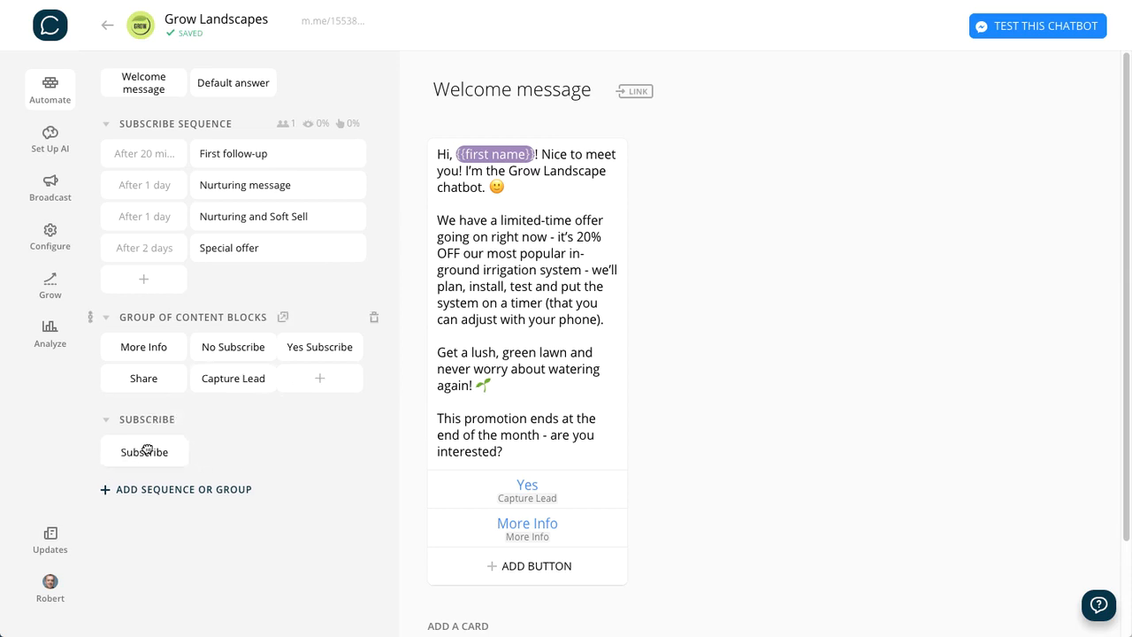
drag(248, 349, 156, 454)
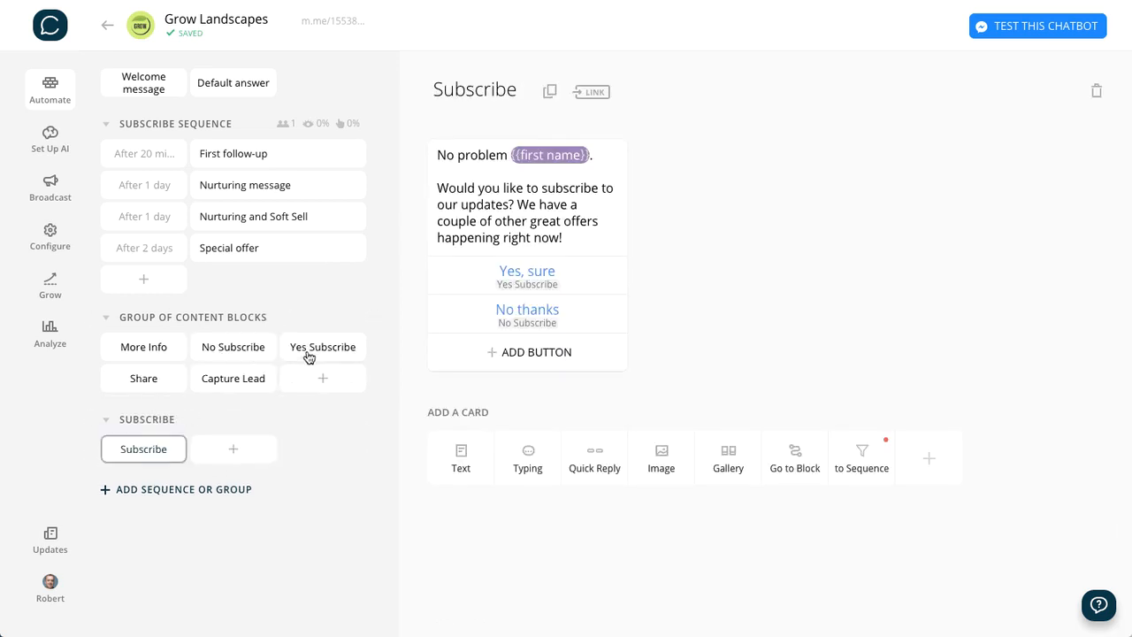
drag(307, 356, 239, 445)
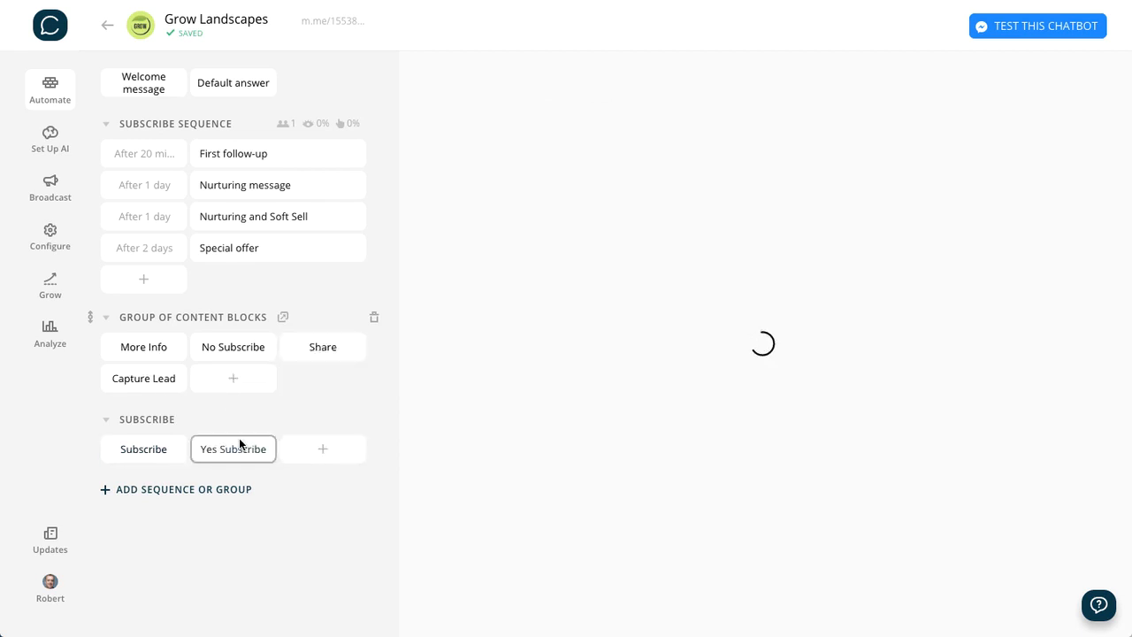
drag(321, 349, 308, 450)
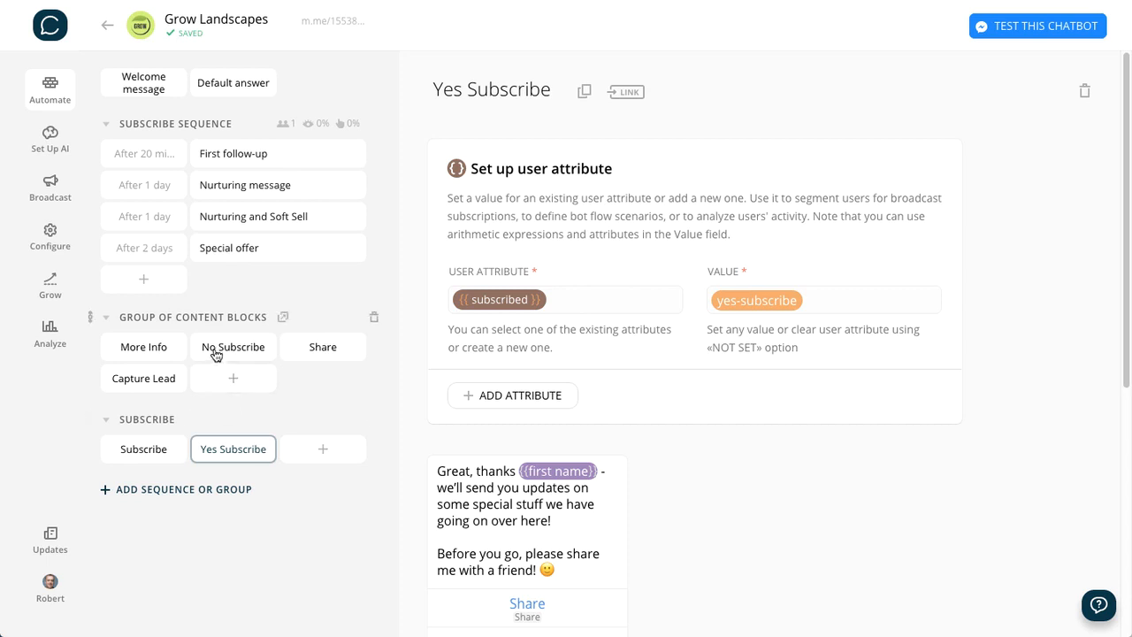
drag(218, 354, 118, 482)
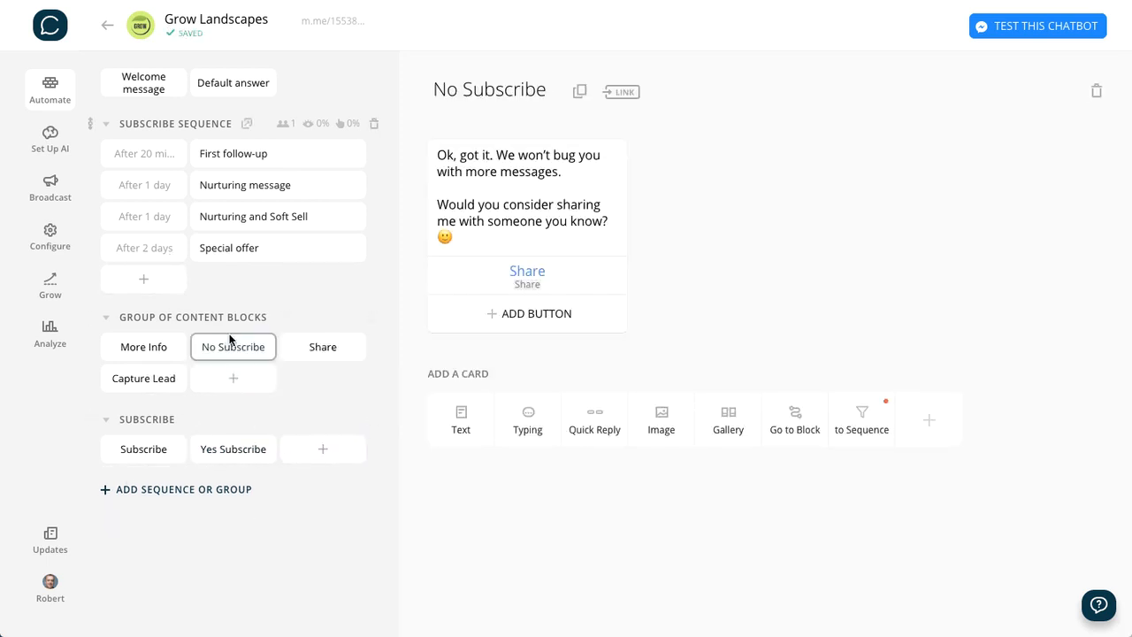
drag(265, 350, 320, 449)
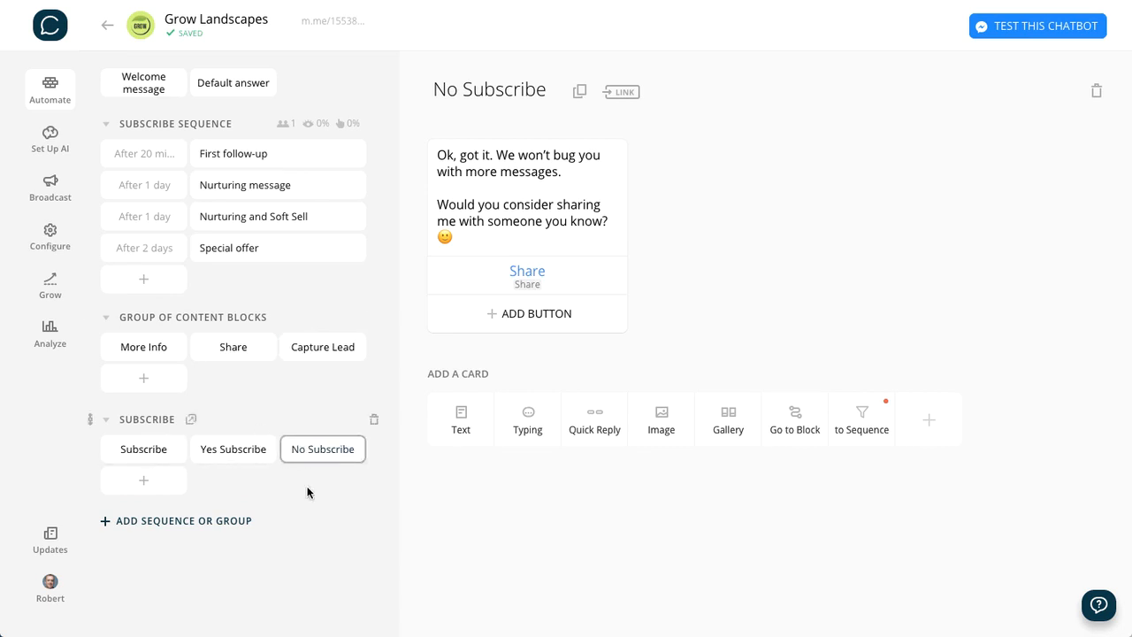
- Add a new group of blocks named SHARE and move the Share block into it
click(165, 521)
click(149, 528)
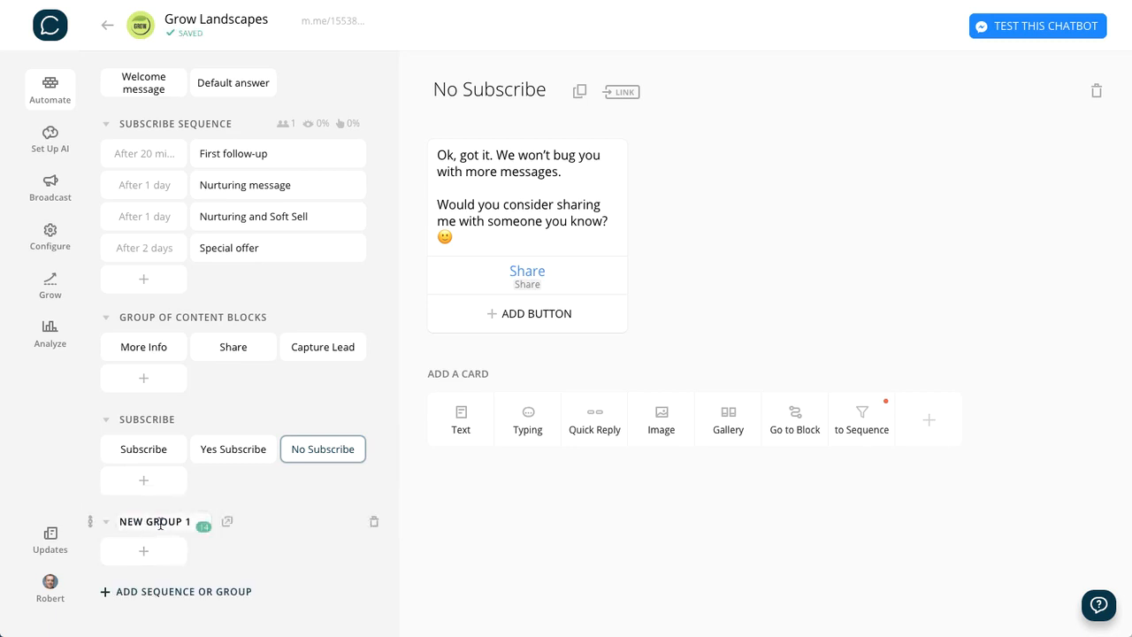
key(ctrl+a)
text(SAH)
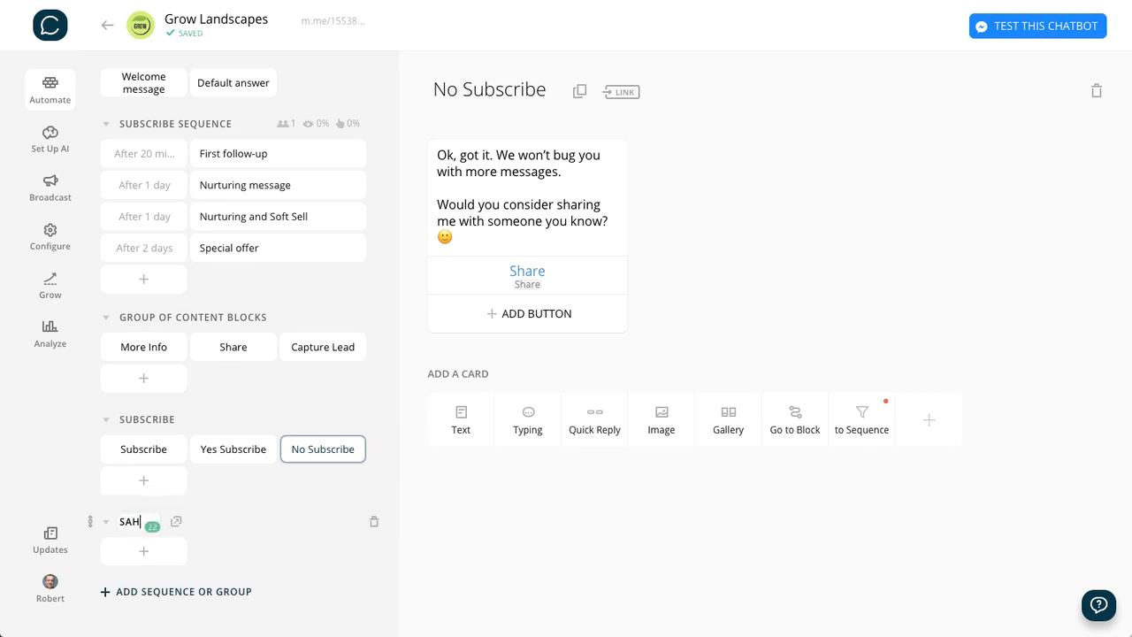
key(BackSpace)
key(BackSpace)
text(HARE)
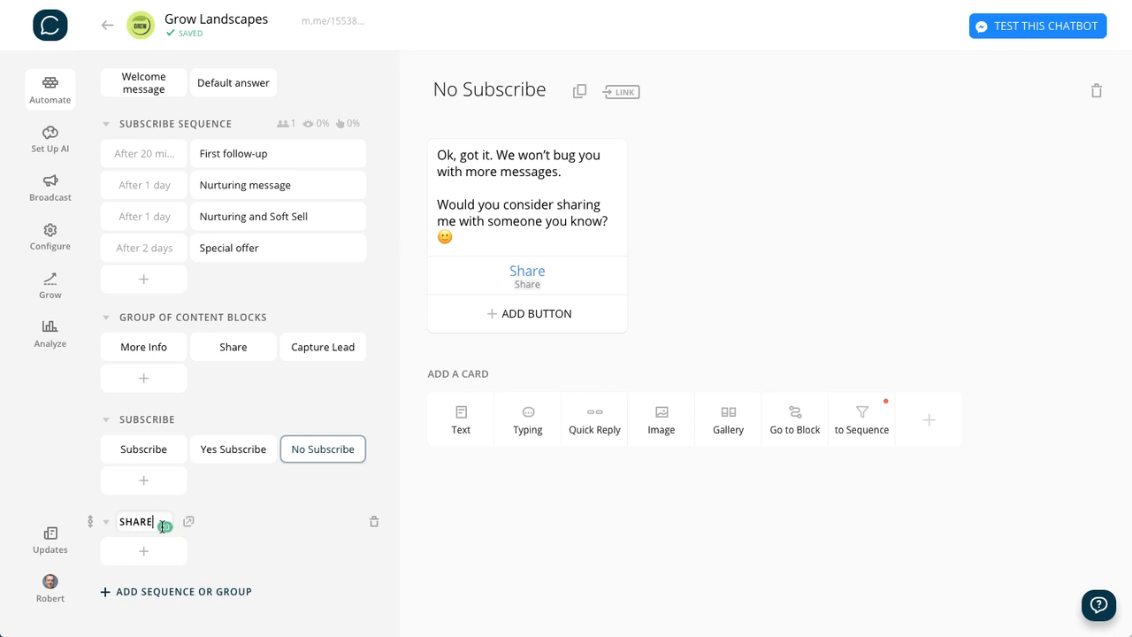
click(276, 566)
drag(228, 349, 139, 521)
mouse_move(534, 430)
scroll(534, 431, down, 2)
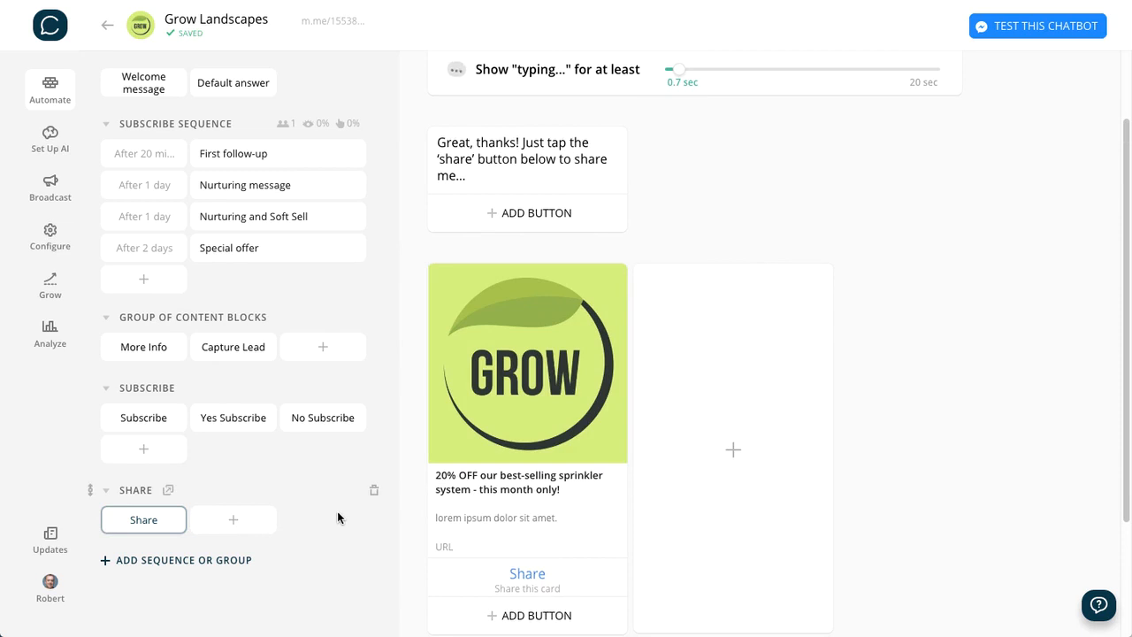
- Add a new group of blocks named CAPTURE LEAD and move the Capture Lead block into it
click(177, 560)
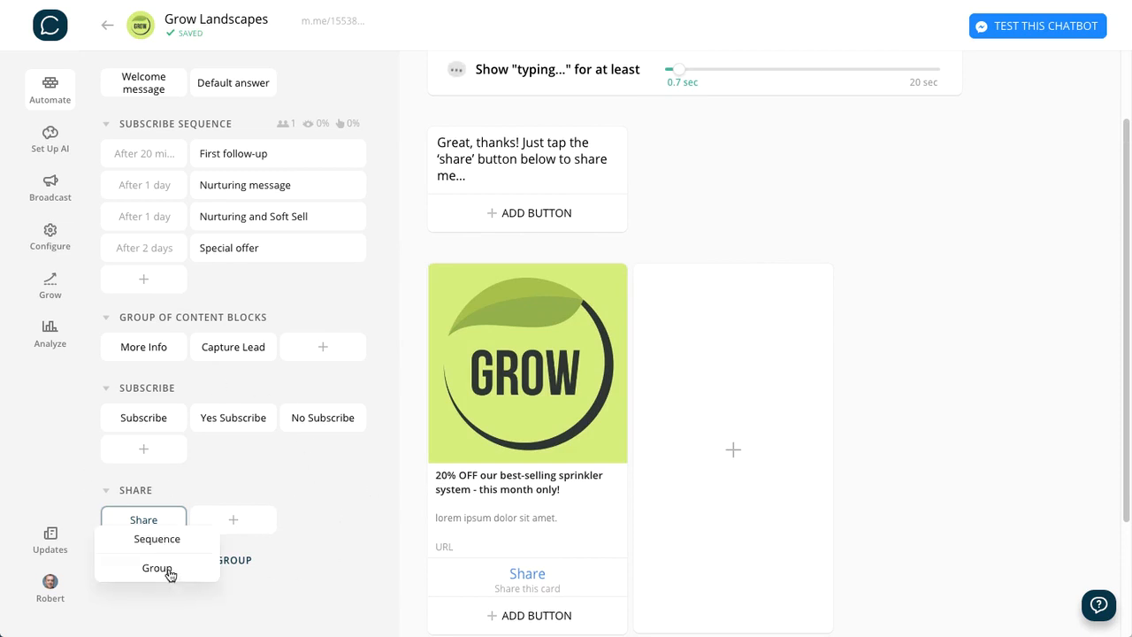
click(165, 573)
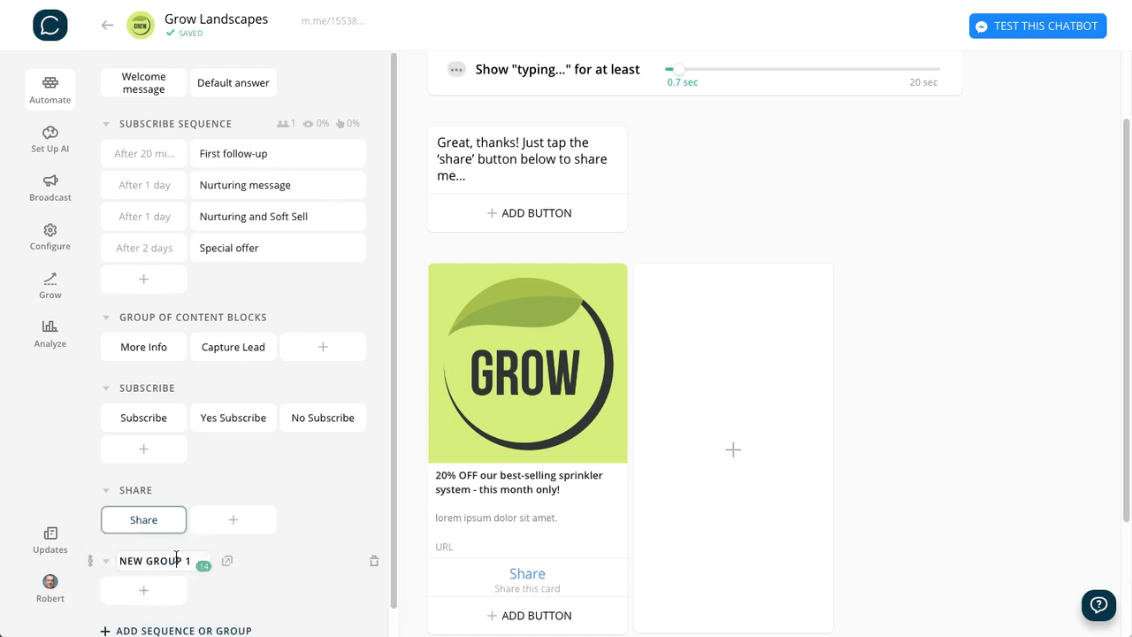
triple_click(155, 575)
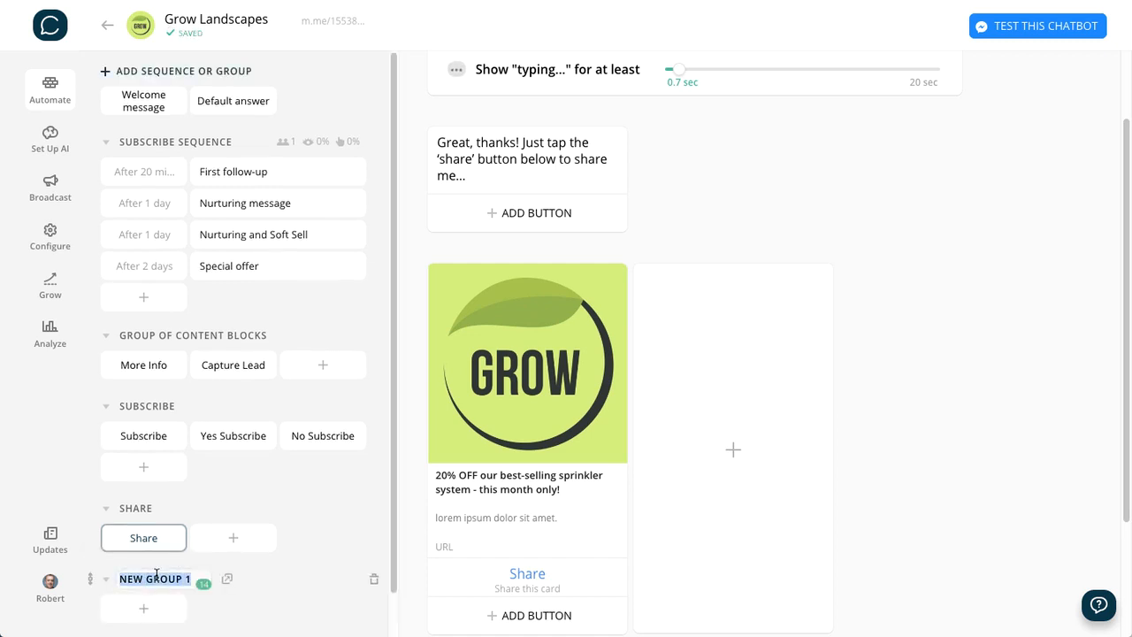
text(CAPTURE LEAD)
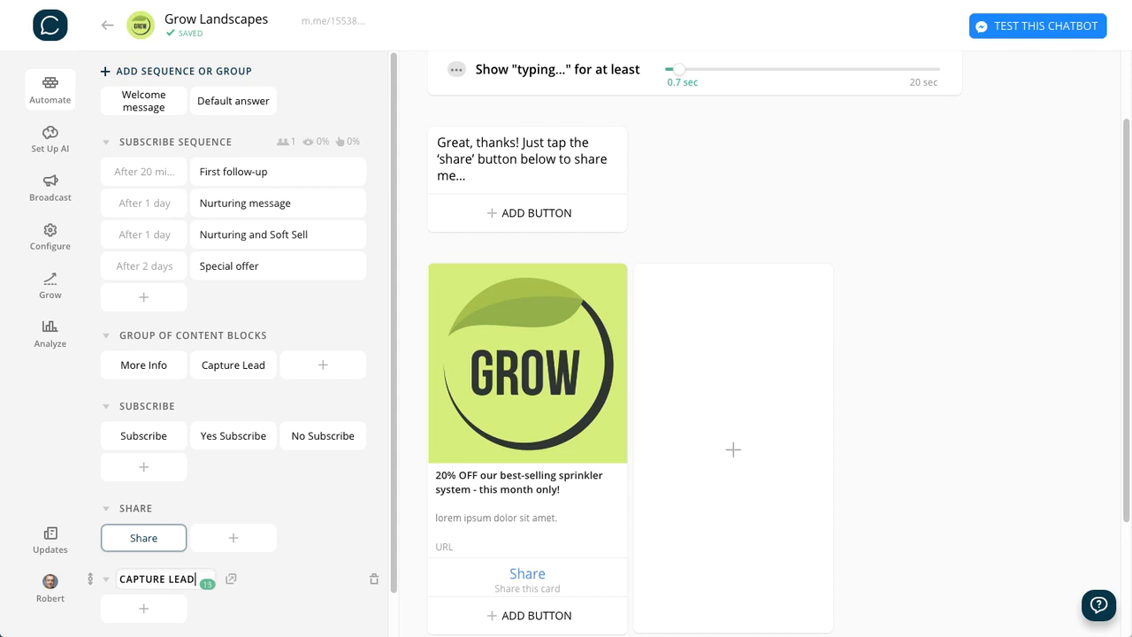
key(Return)
drag(234, 364, 144, 613)
scroll(345, 566, down, 1)
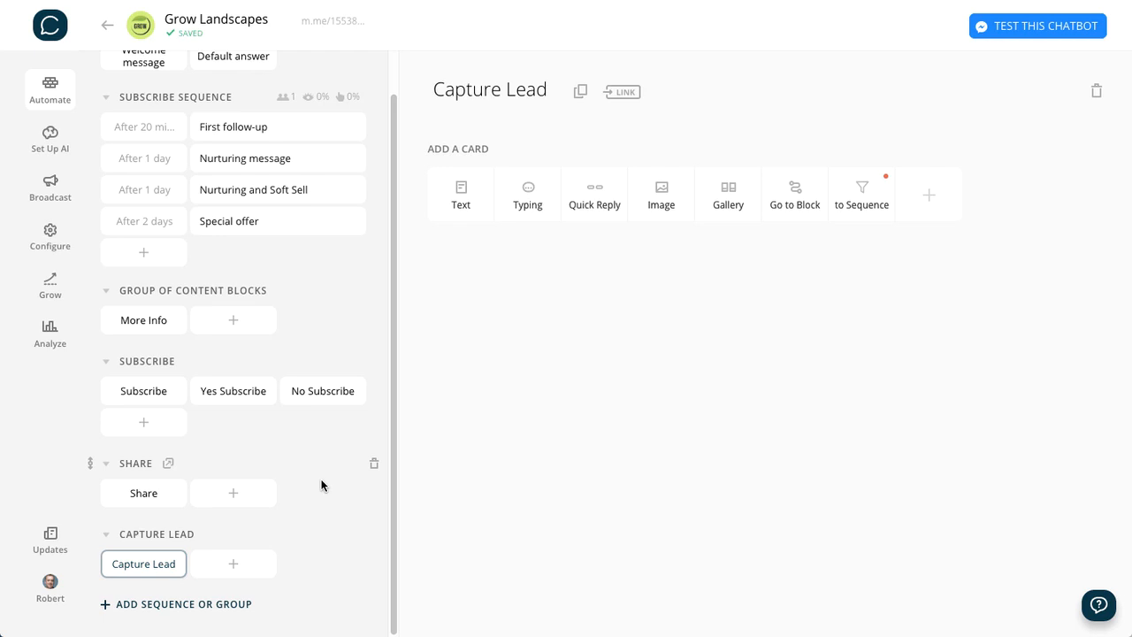
- Add a typing card to the Capture Lead block and set its duration to 0.7 sec
scroll(322, 484, up, 1)
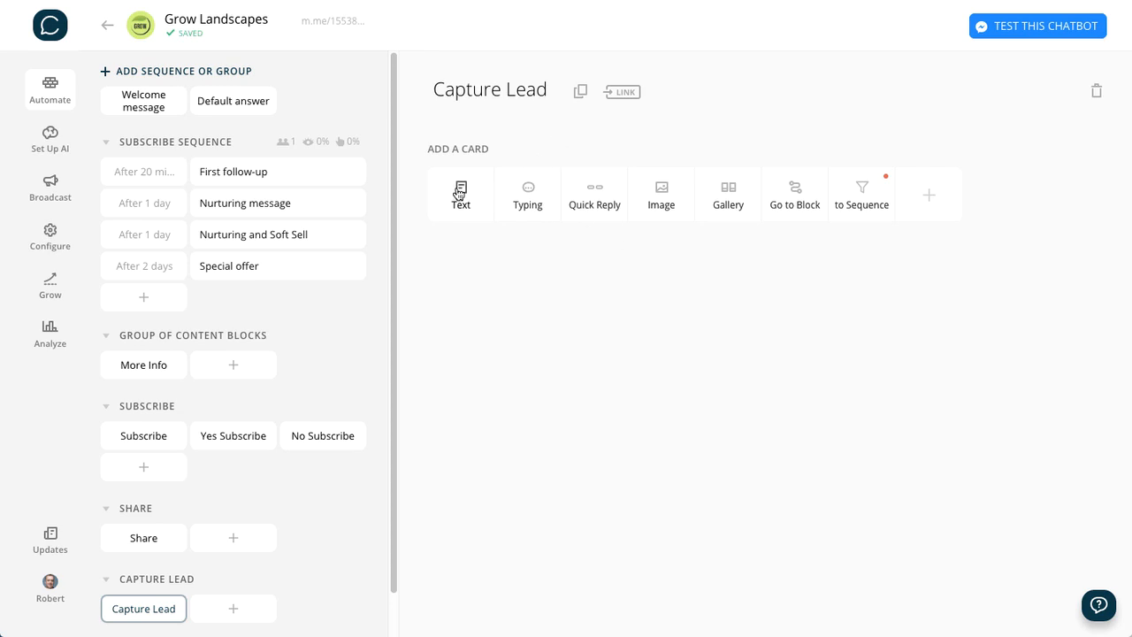
click(528, 191)
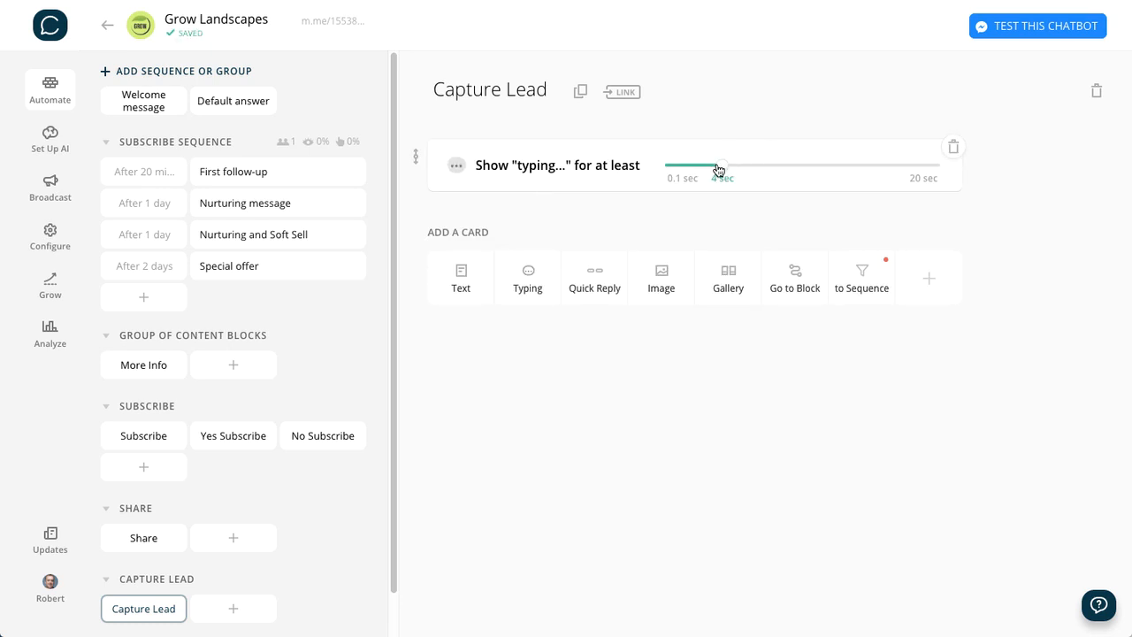
drag(718, 170, 681, 185)
- Add a text card reading "Ok great! 😀Let us know how we can get in touch with you and we'll get you all the details..."
click(460, 278)
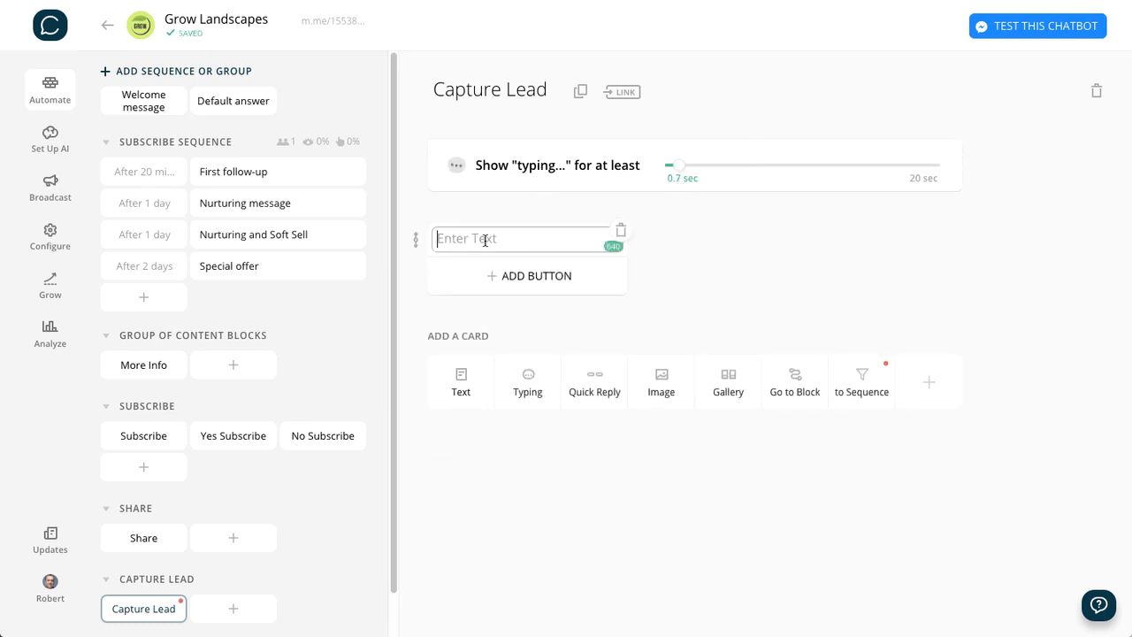
text(Ok great! 😀Let us know how we can get in touch with you and we’ll get you all the details...)
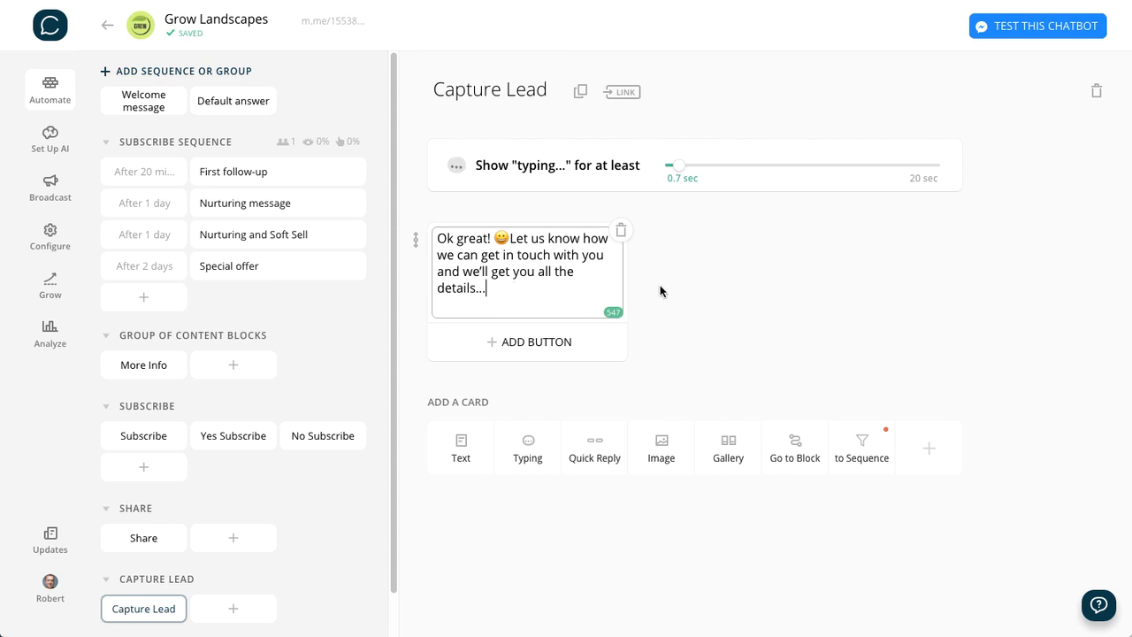
click(784, 305)
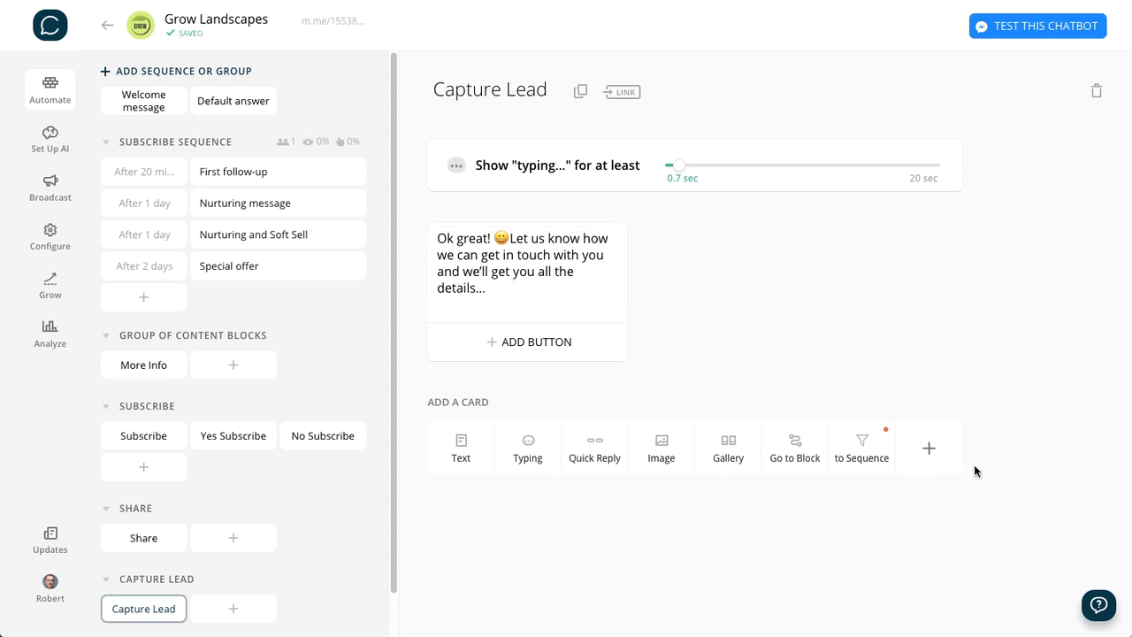
- Add the User Input plugin to the Capture Lead block with the question "What's your best email address?"
click(931, 448)
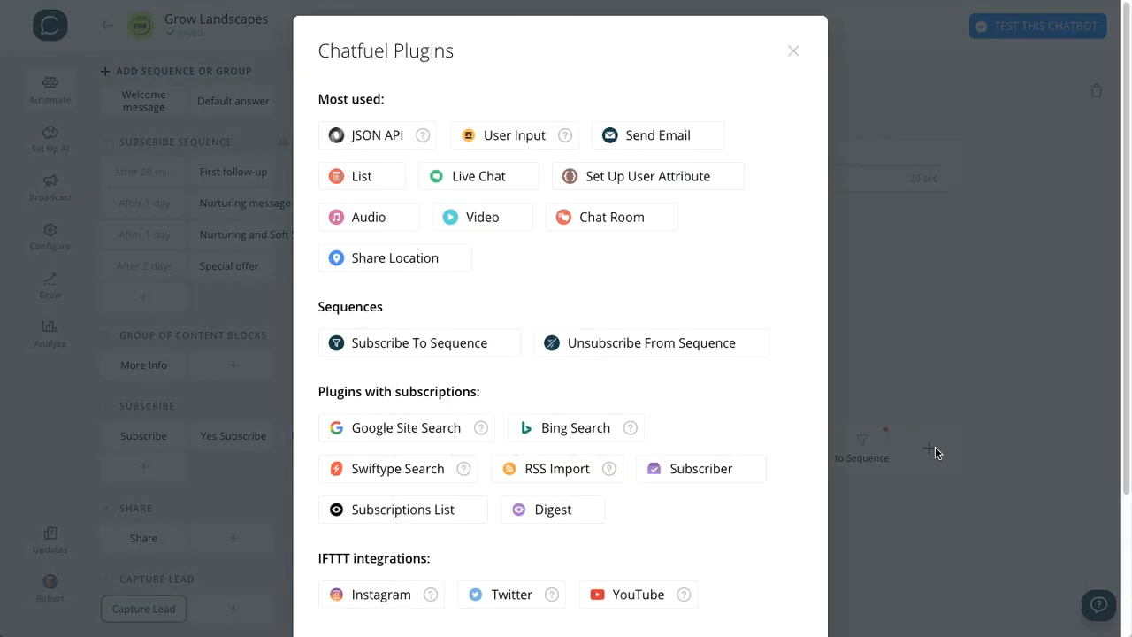
click(500, 137)
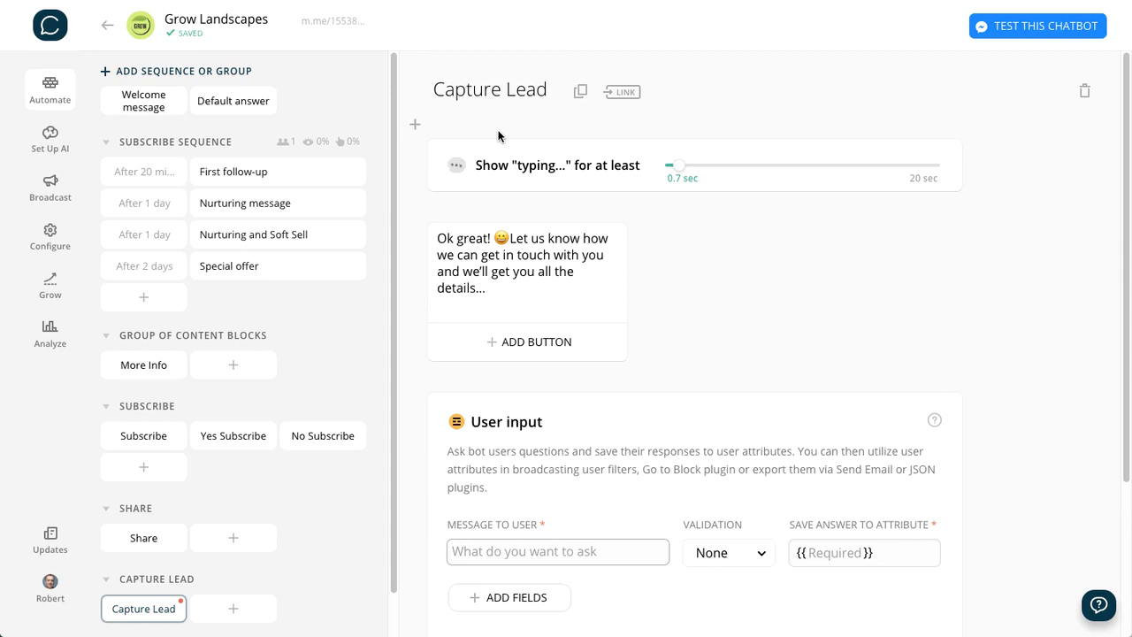
scroll(1060, 356, down, 1)
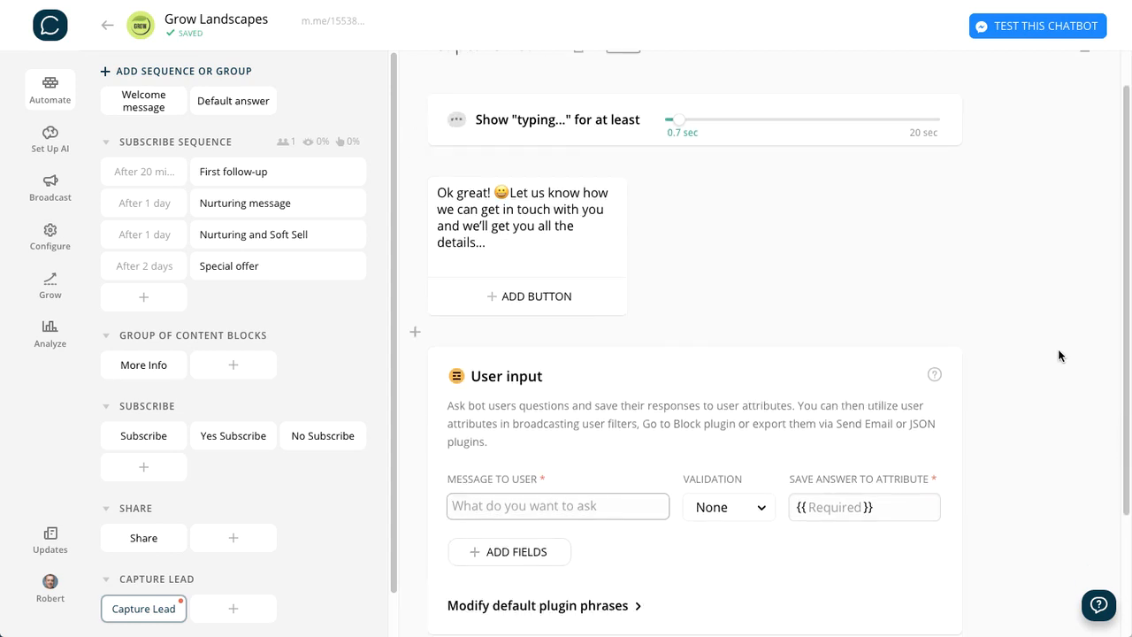
scroll(1059, 355, down, 2)
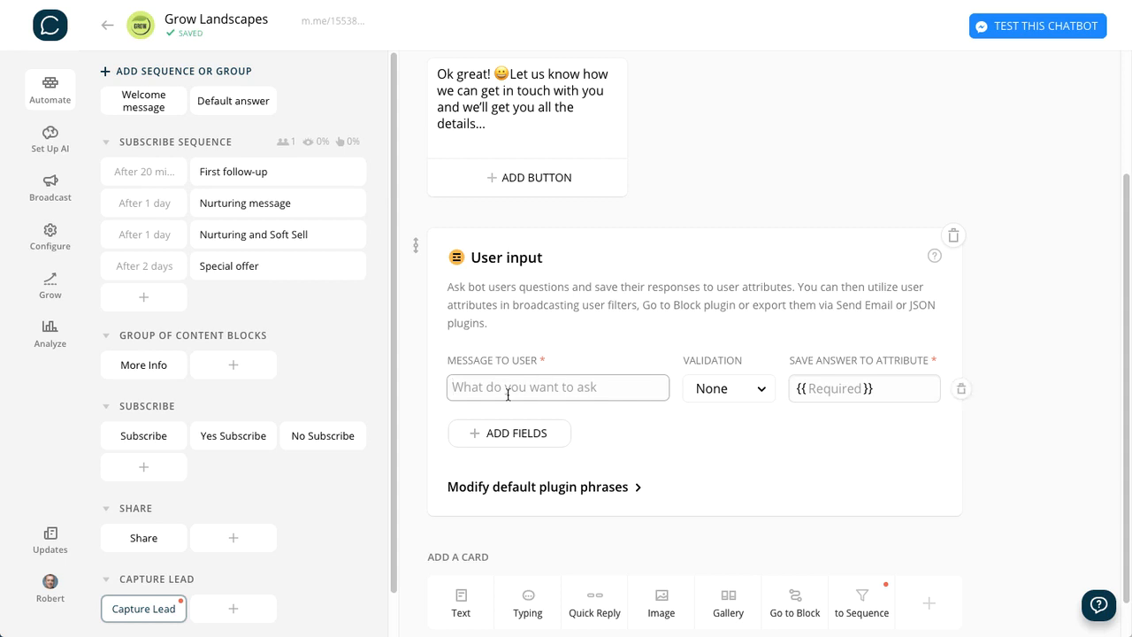
scroll(498, 388, up, 1)
scroll(499, 388, down, 1)
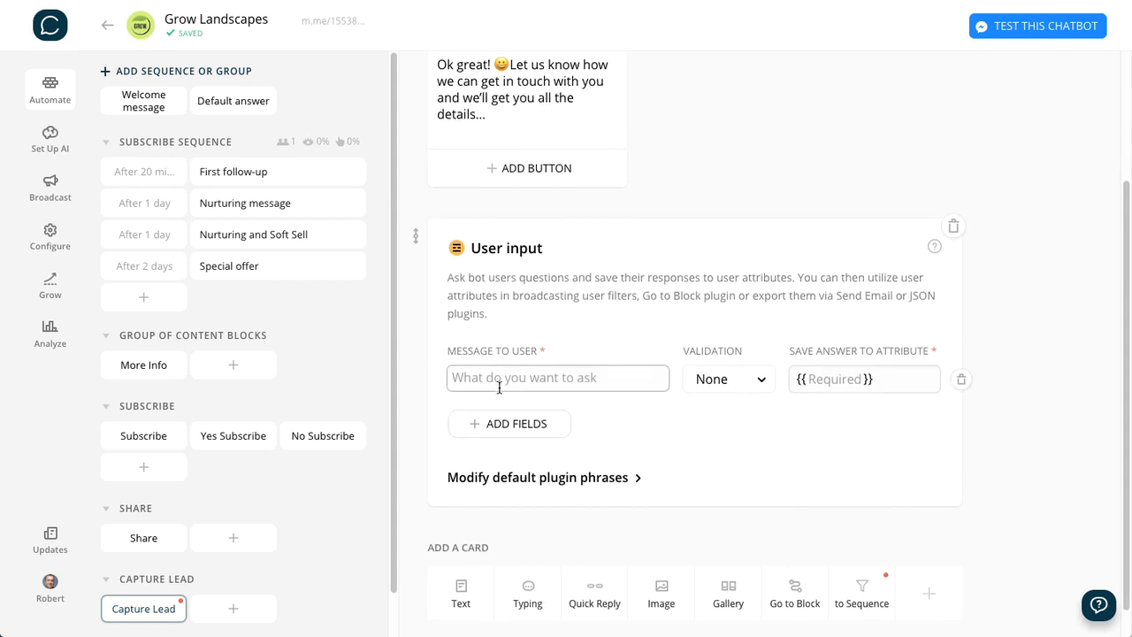
text(Wha)
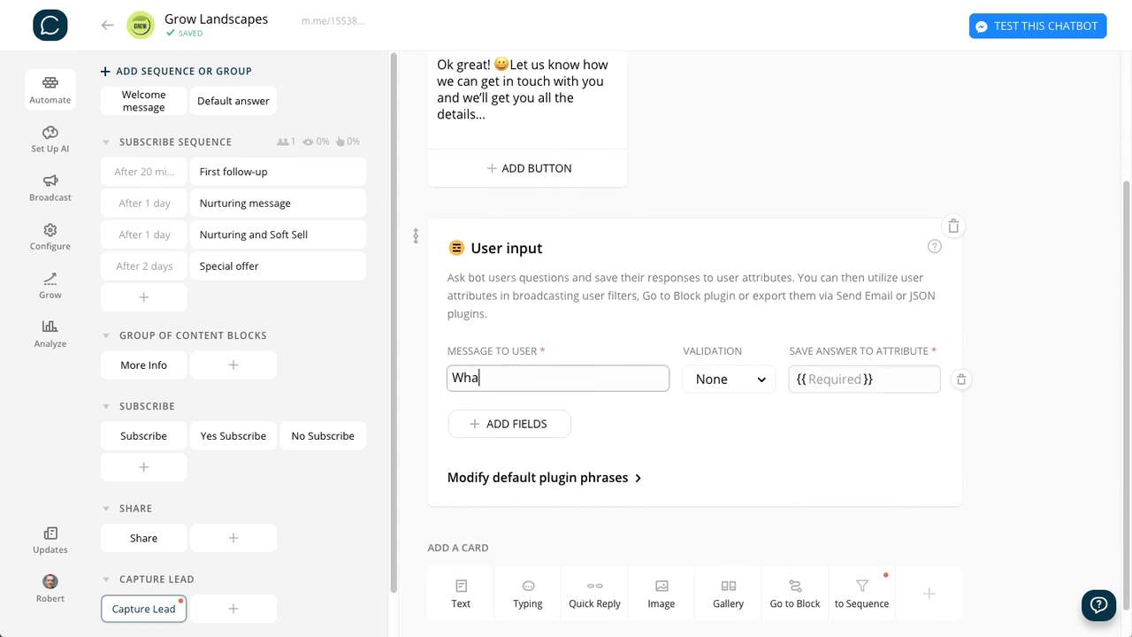
text(t's your best email address?)
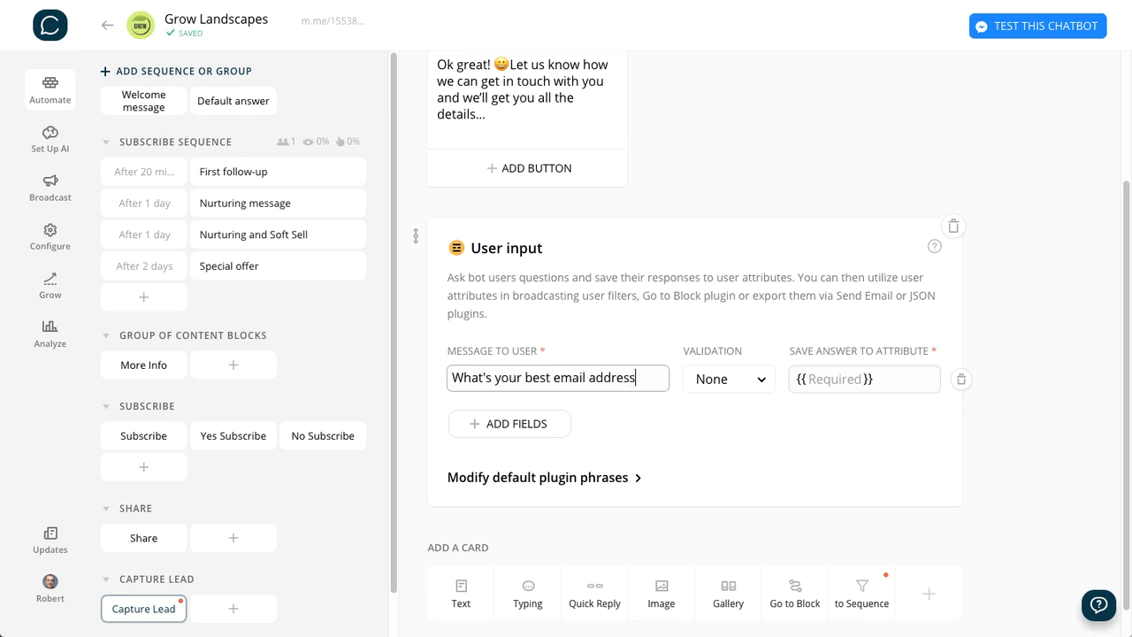
- Set the email question's validation to Email and save its answer to the attribute EmailAddress
click(713, 382)
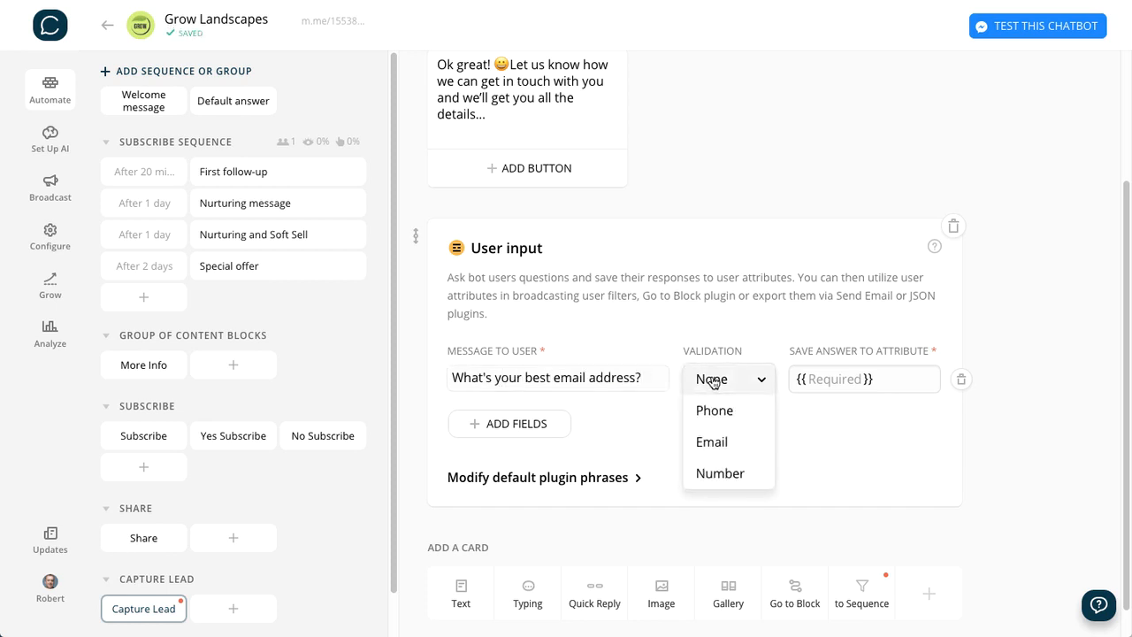
click(714, 447)
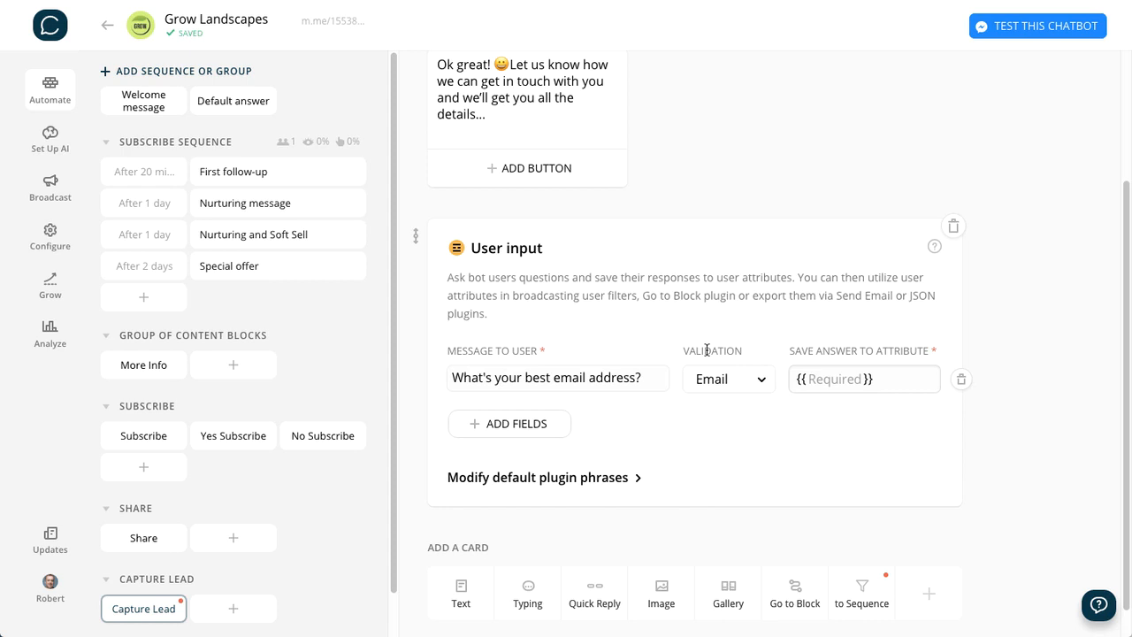
click(836, 377)
text(EmailAddress)
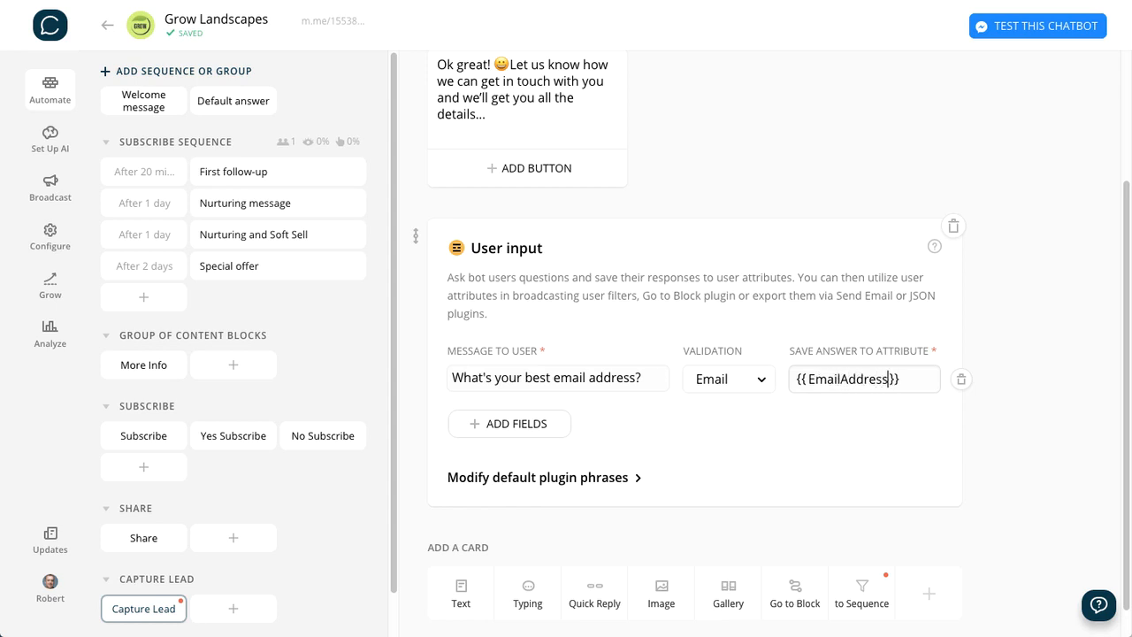
click(1026, 294)
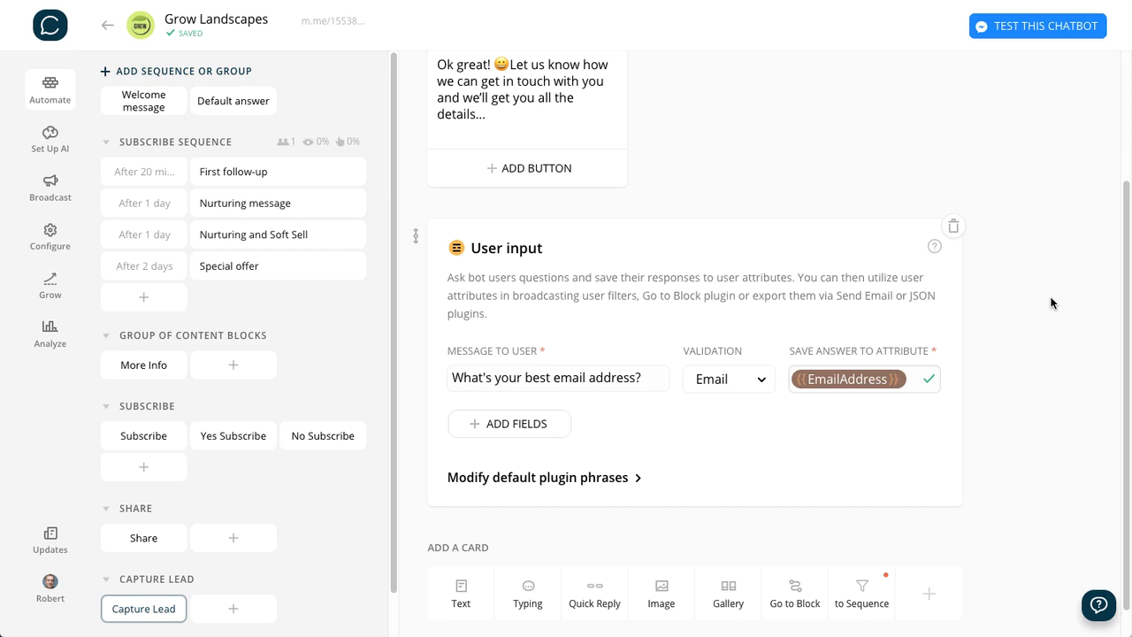
- Add a second user input field asking "What's your phone number?" with Phone validation
click(505, 425)
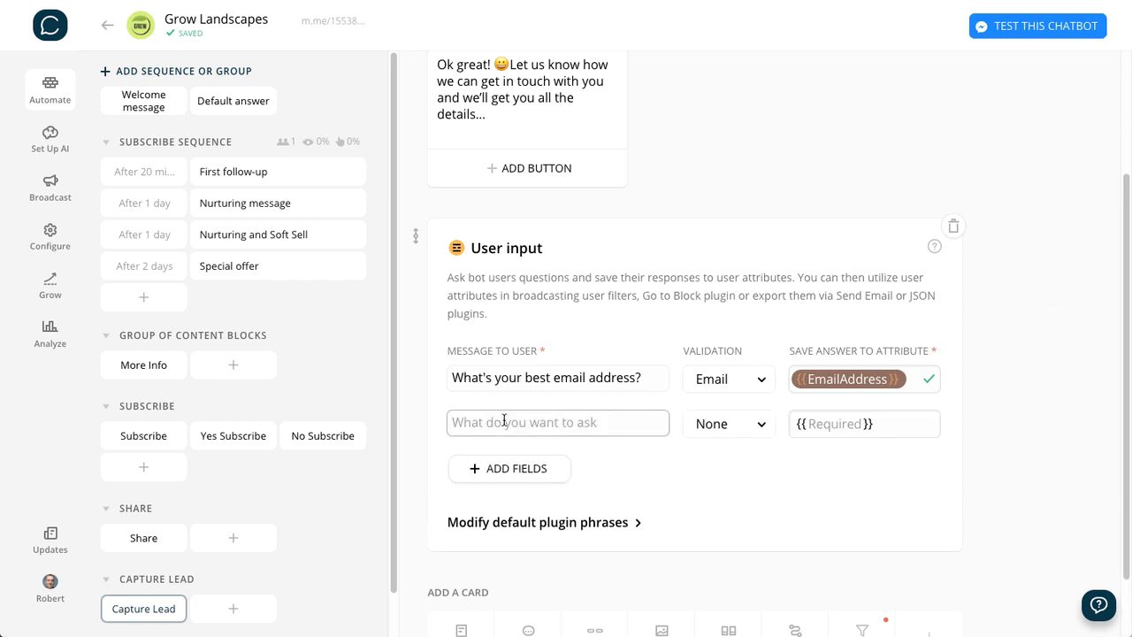
text(What's your ph)
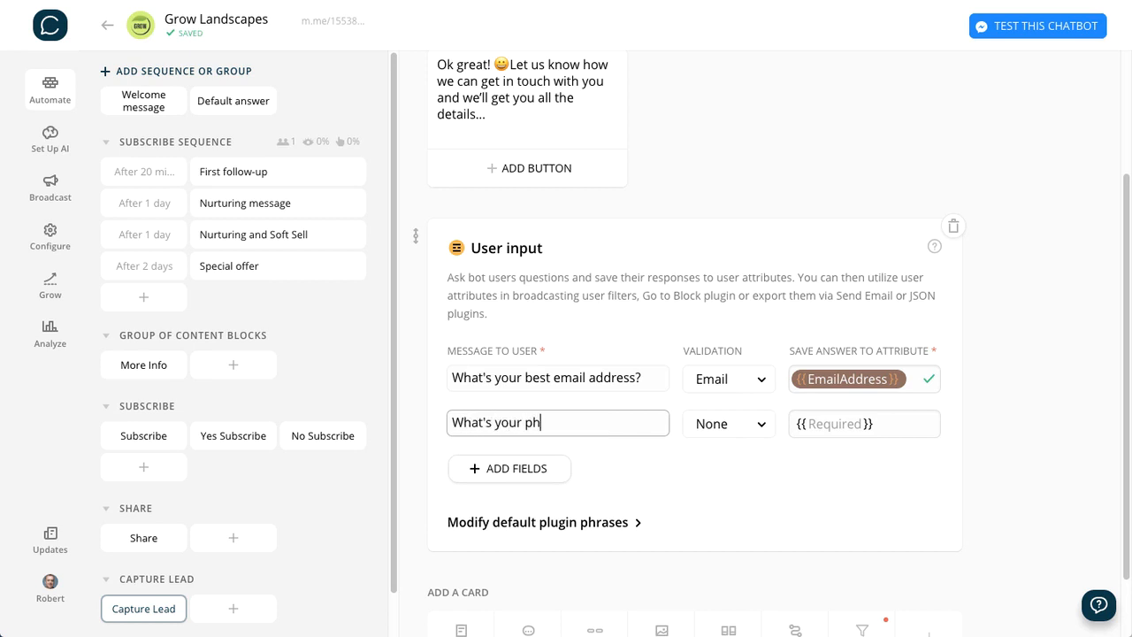
text(one numbers)
key(BackSpace)
text(?)
click(727, 424)
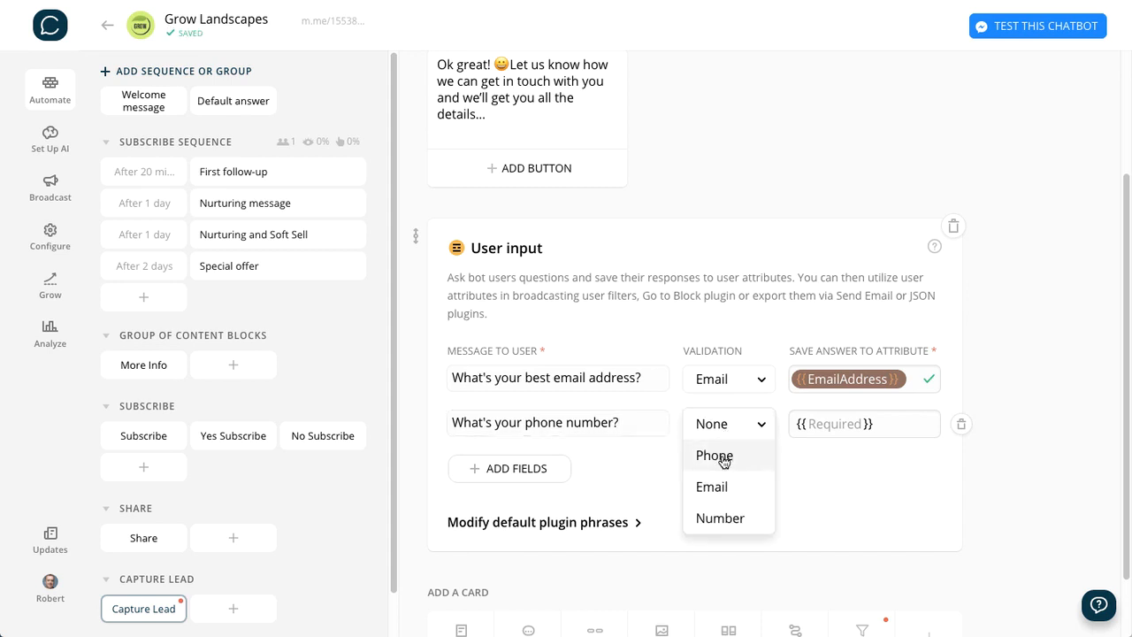
click(723, 457)
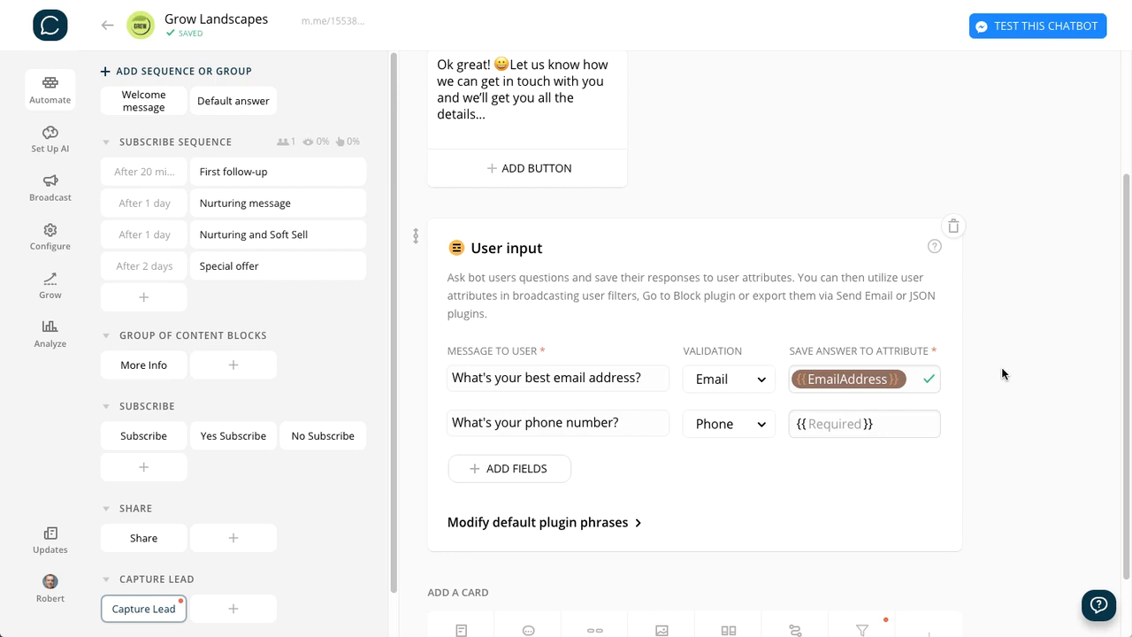
- Save the phone number question's answer to the attribute PhoneNumber
click(834, 424)
text(PhoneNumber)
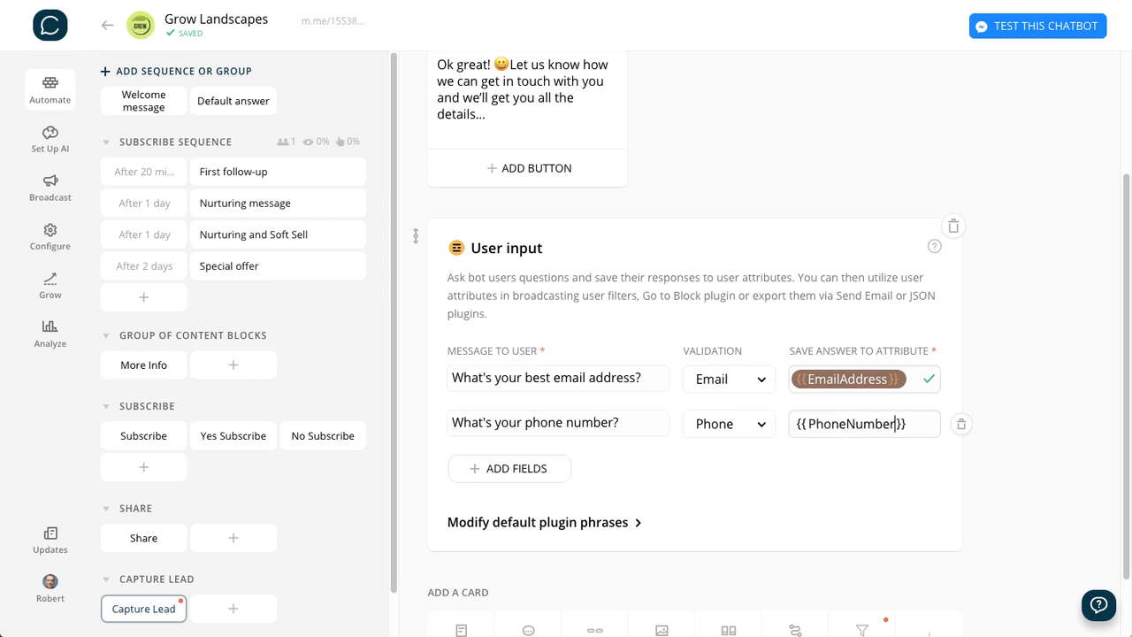
click(1072, 365)
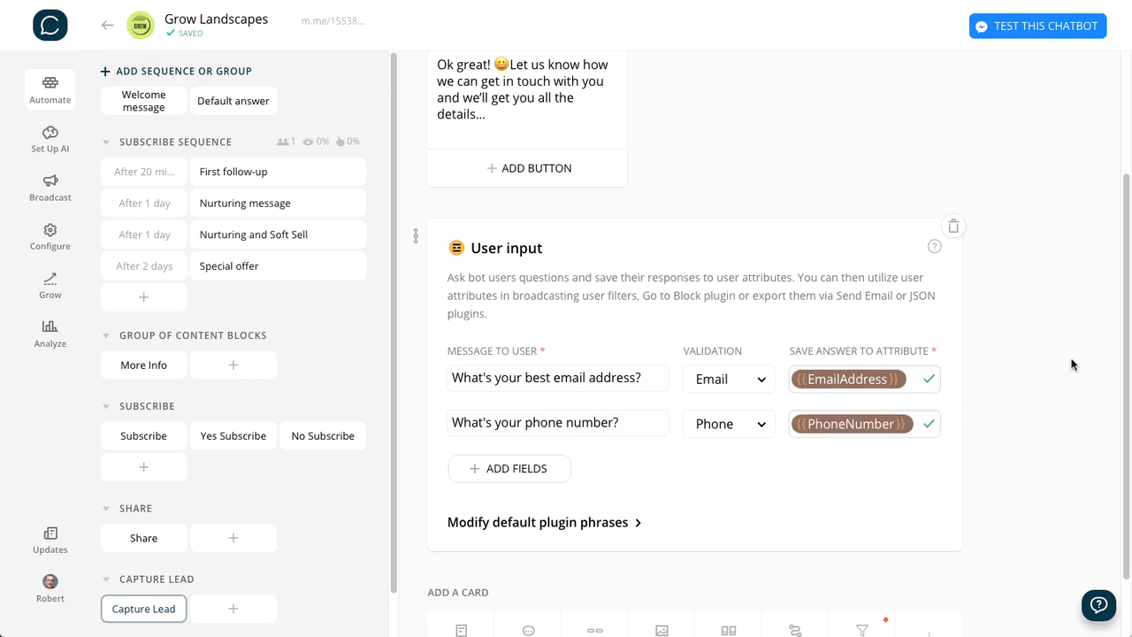
- Add the Send Email plugin to the Capture Lead block with the title "[New Messenger Lead]"
scroll(1052, 407, down, 2)
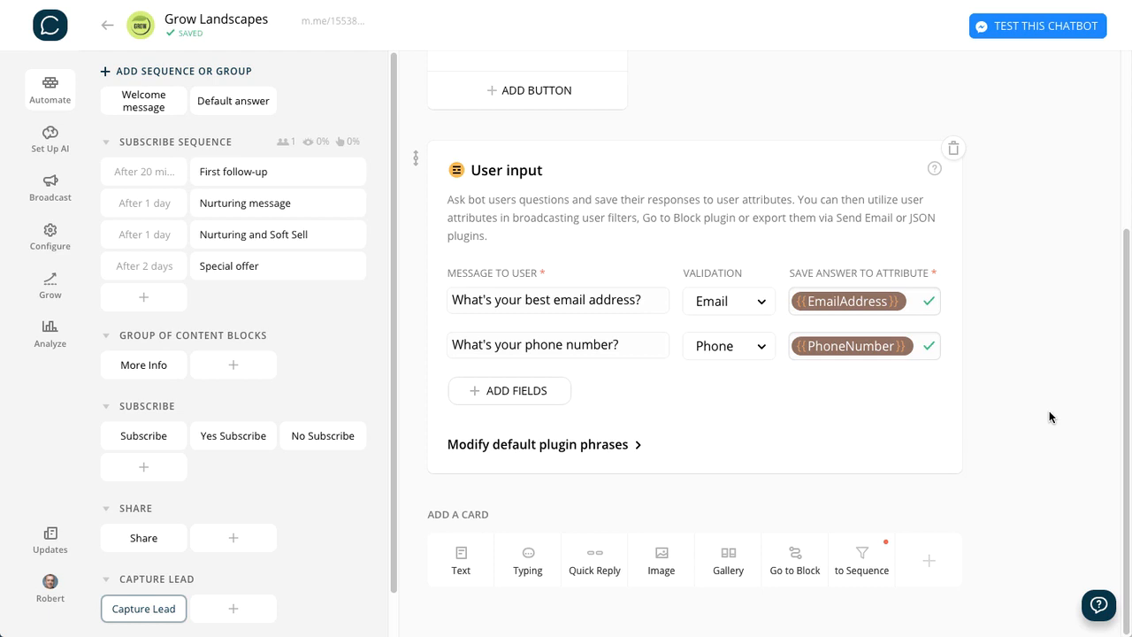
click(930, 564)
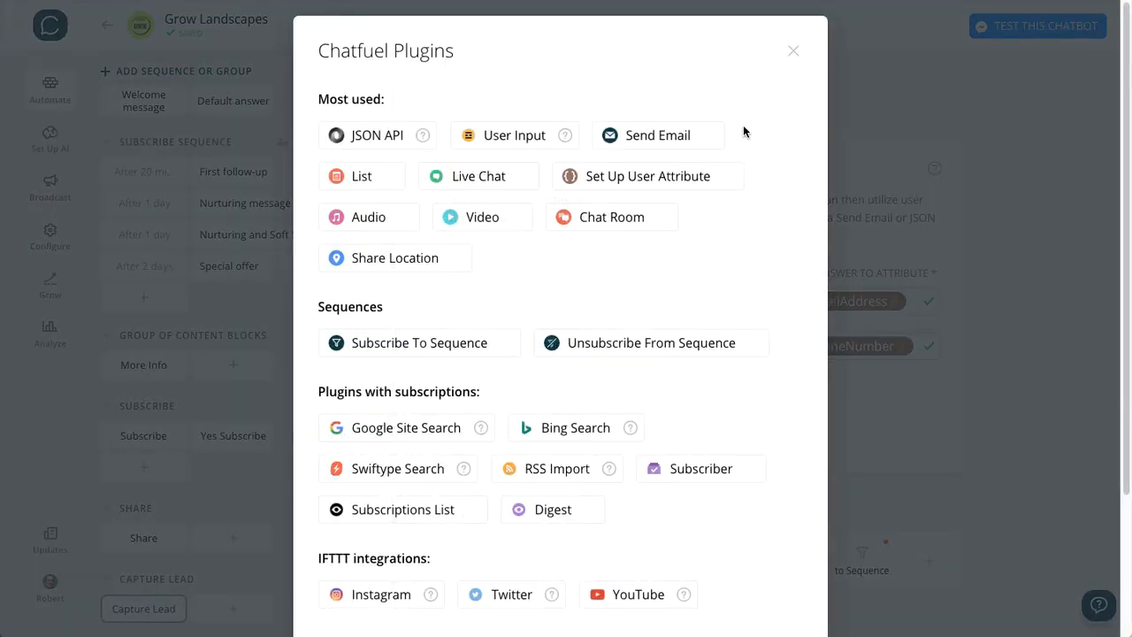
click(659, 137)
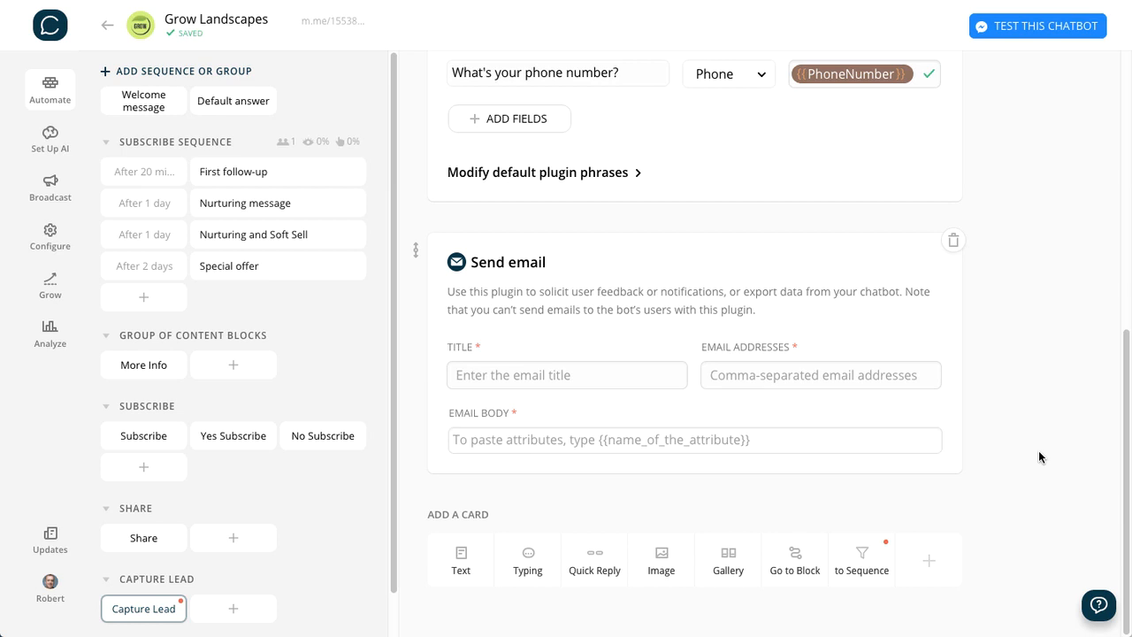
click(555, 371)
text([New Messe)
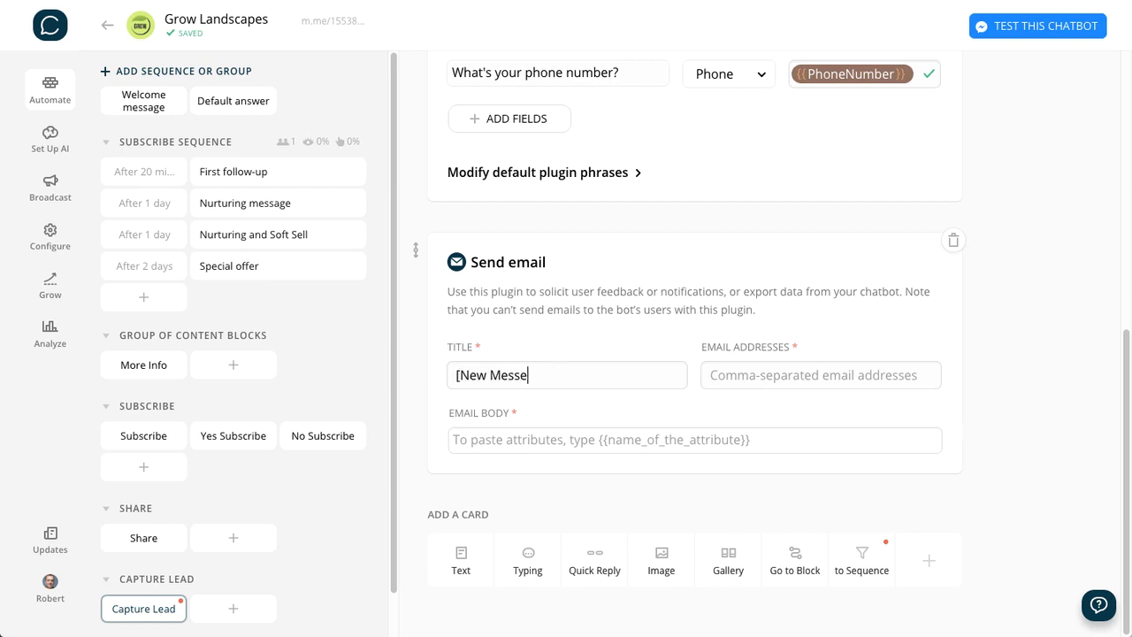
text(nger Lead])
- Enter the recipient's email address and paste the body "You have a new Messenger lead:" with first name, last name, EmailAddress and PhoneNumber attributes
key(Tab)
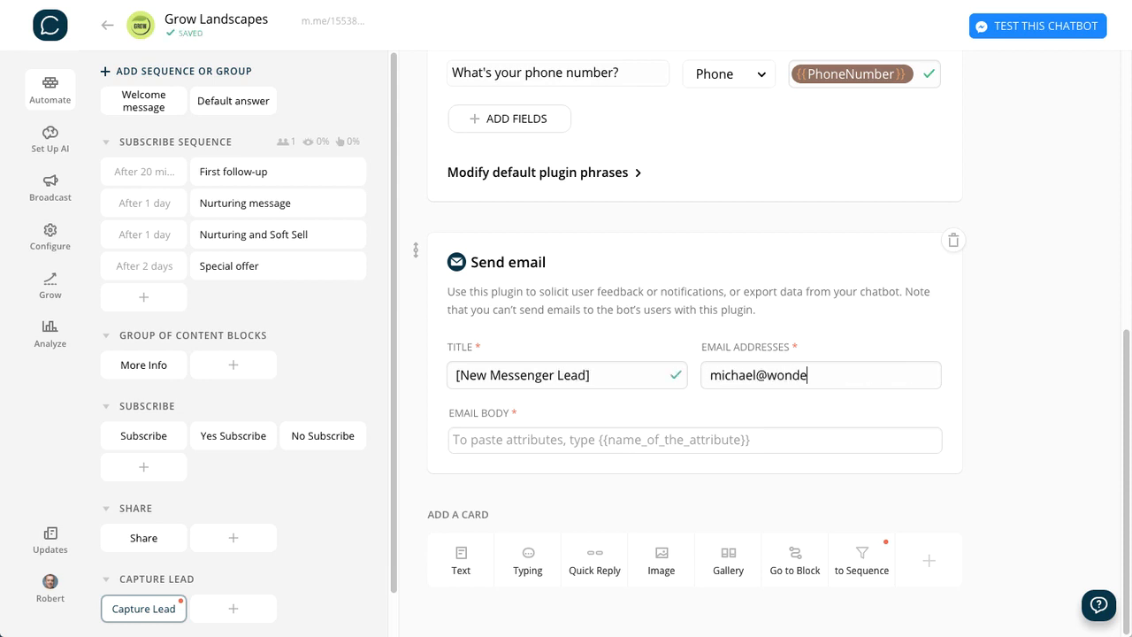
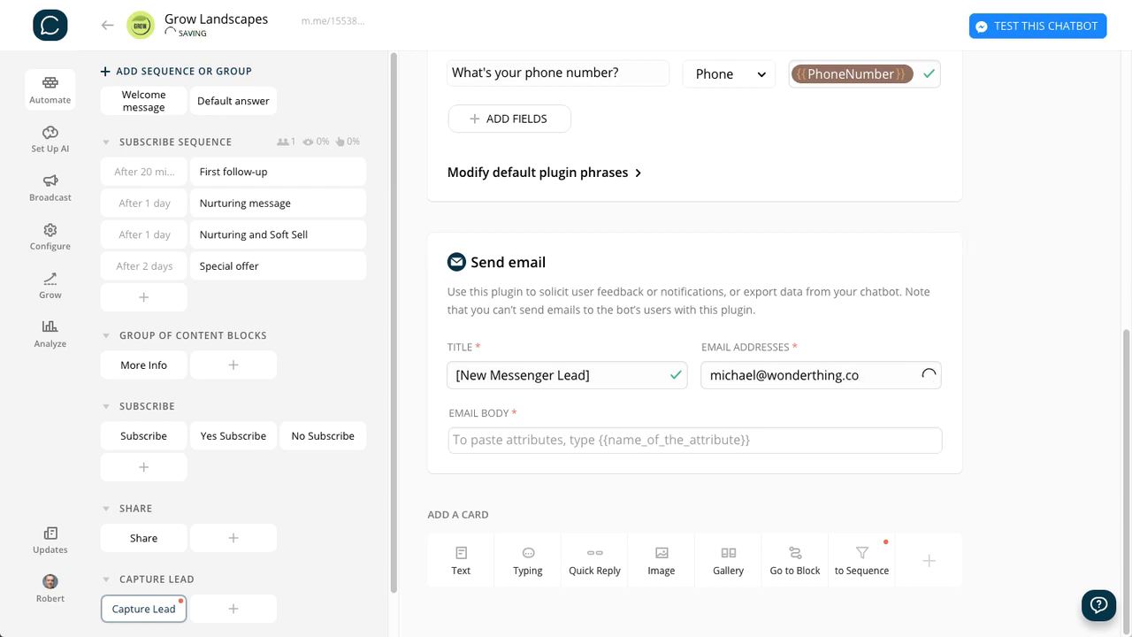
click(572, 442)
text(You have a new Messenger lead: Name: {{first name}} {{last name}} Email Address: {{EmailAddress}} PhoneNumber: {{PhoneNumber}})
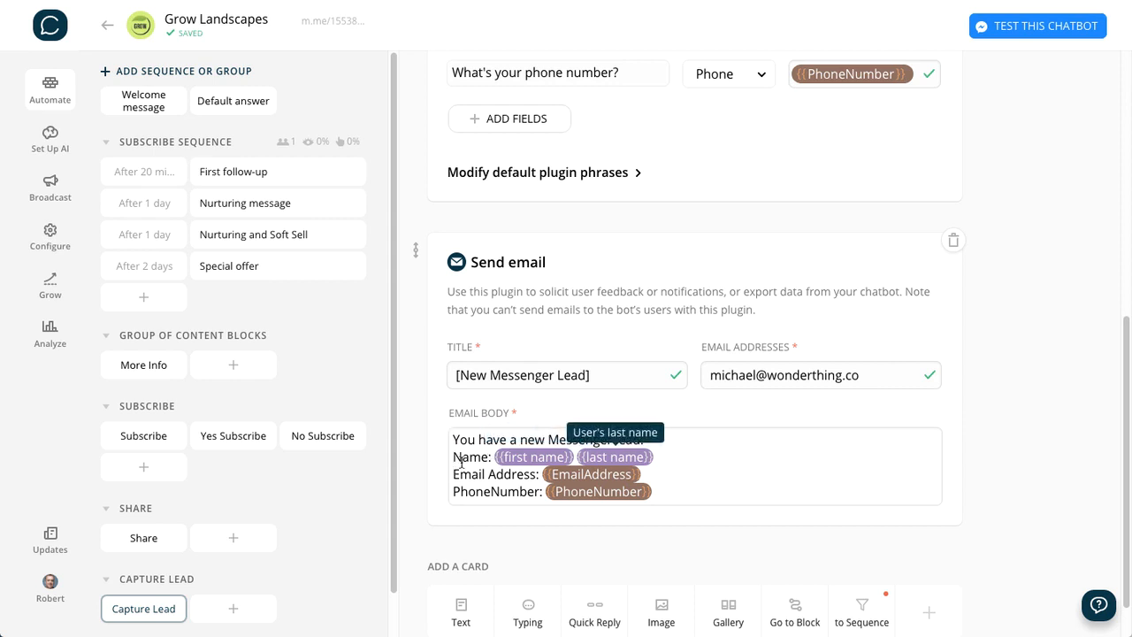
- Delete the {{last name}} attribute from the email body's Name line and insert it again from the attribute suggestions
drag(664, 453, 577, 459)
key(BackSpace)
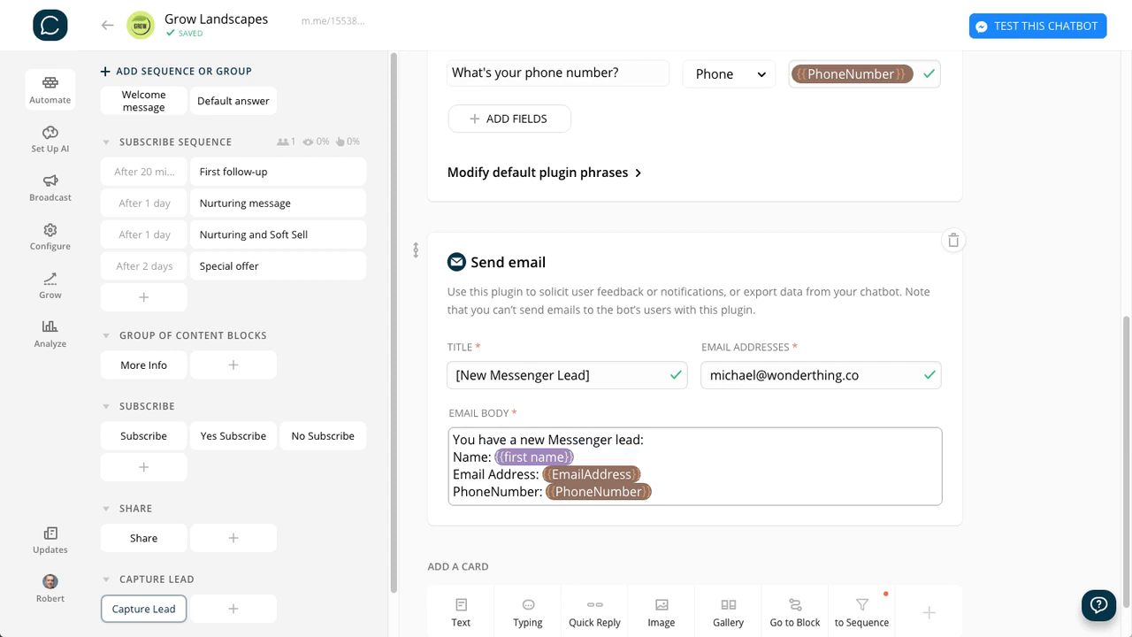
text({{)
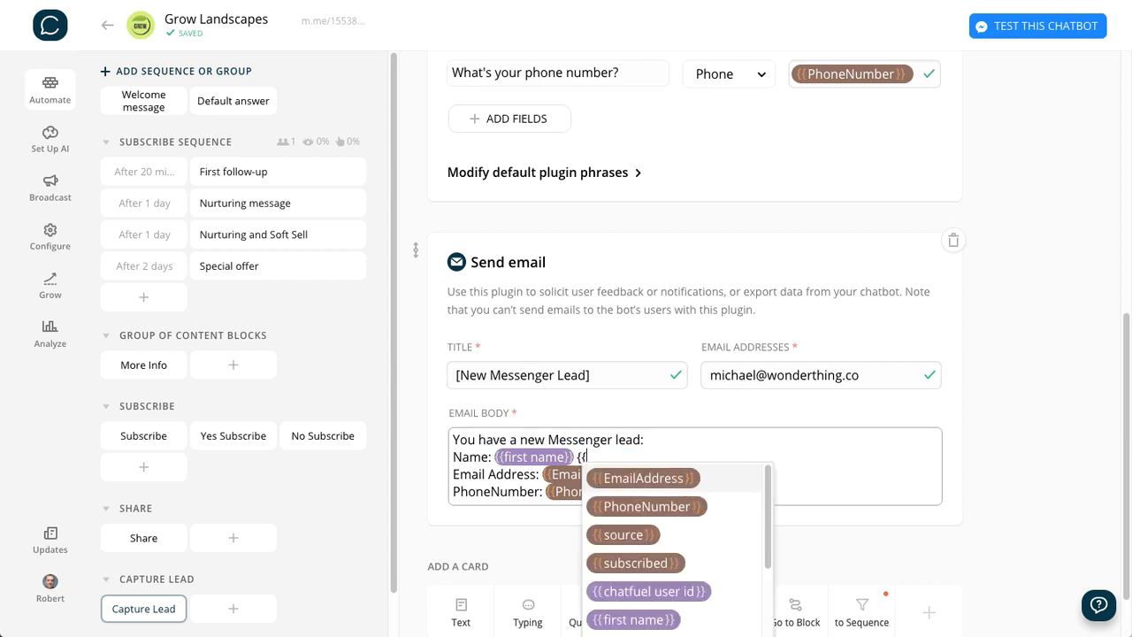
scroll(695, 537, down, 2)
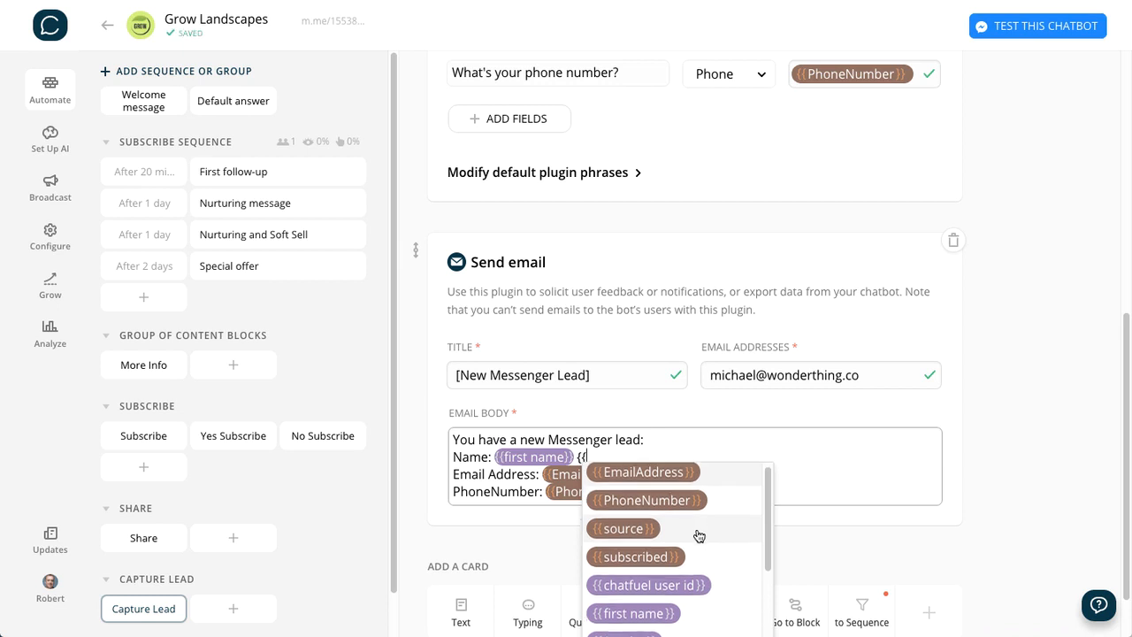
scroll(698, 535, down, 3)
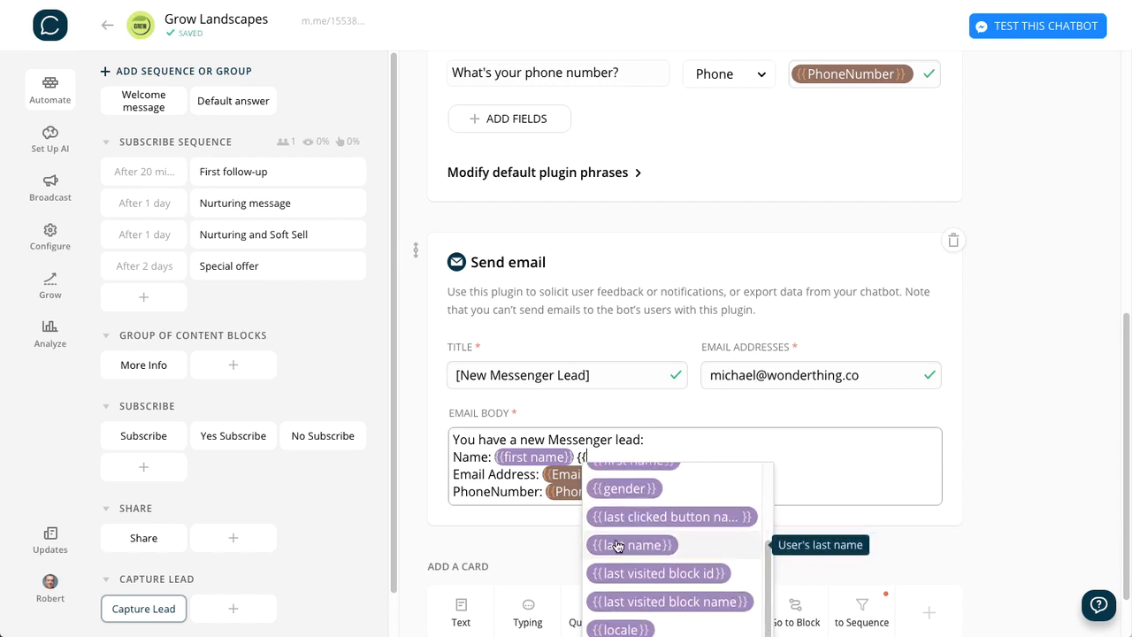
scroll(618, 546, up, 2)
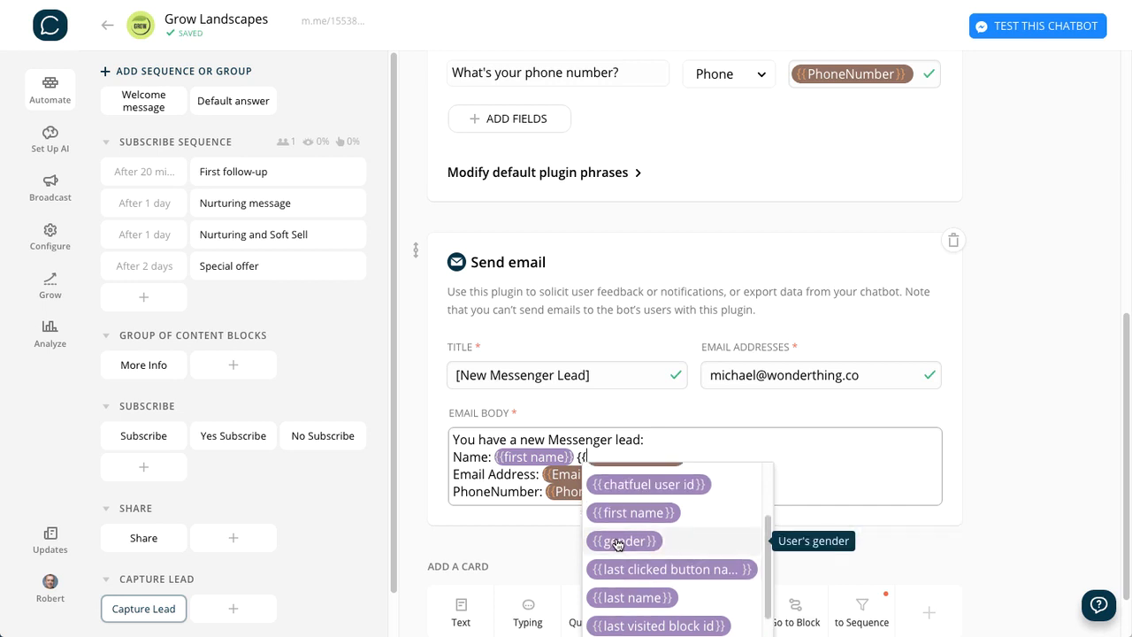
scroll(617, 544, down, 5)
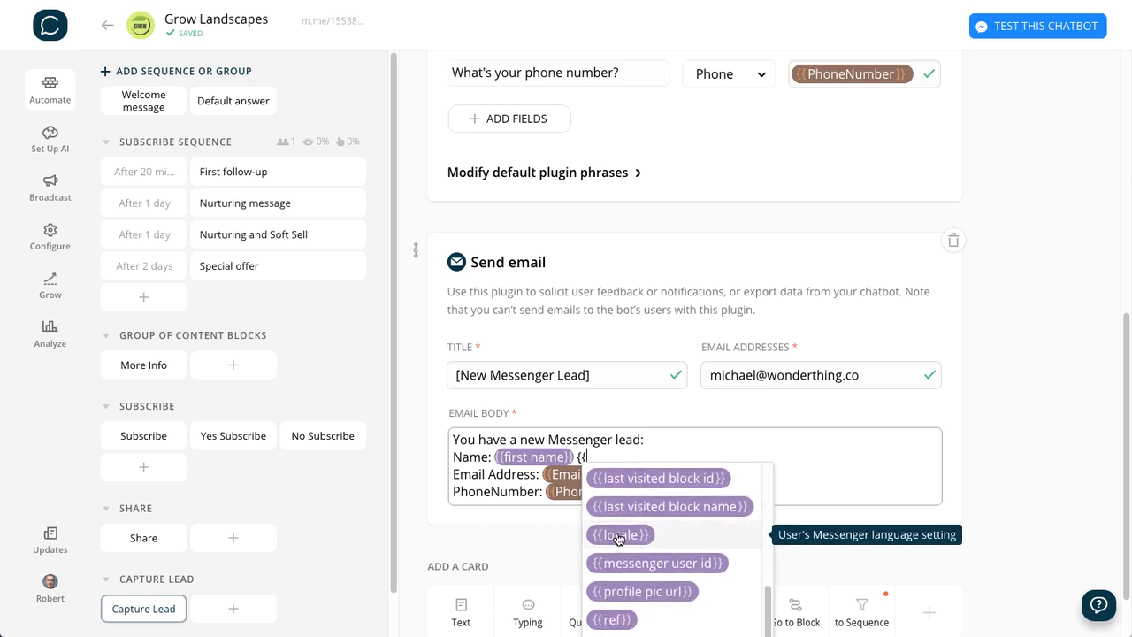
scroll(617, 540, down, 1)
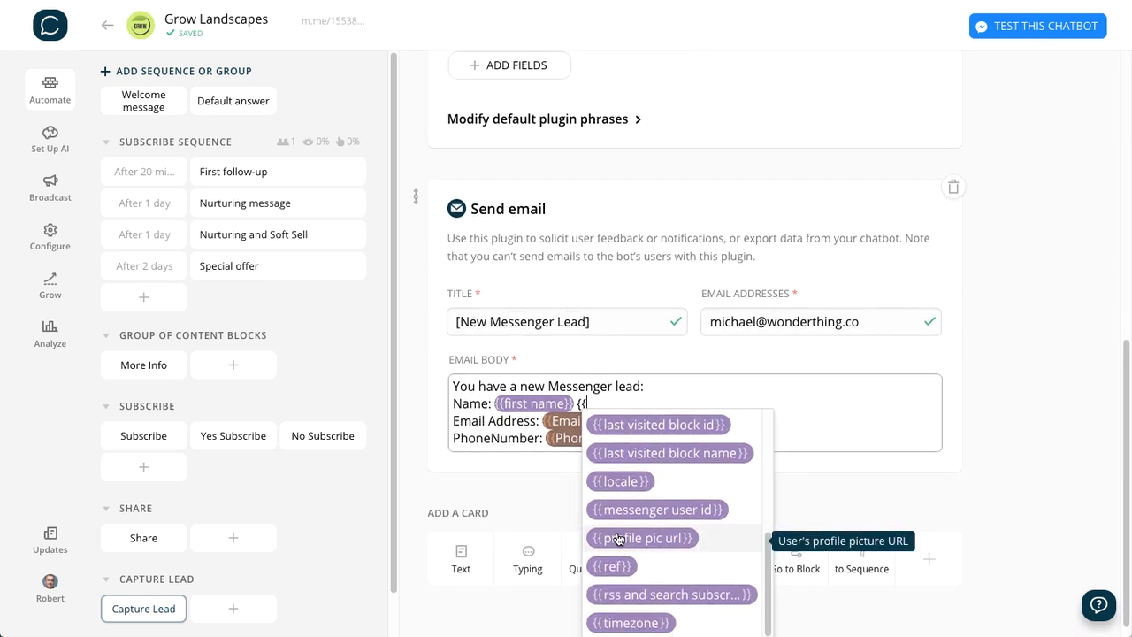
scroll(617, 539, down, 1)
scroll(619, 544, up, 5)
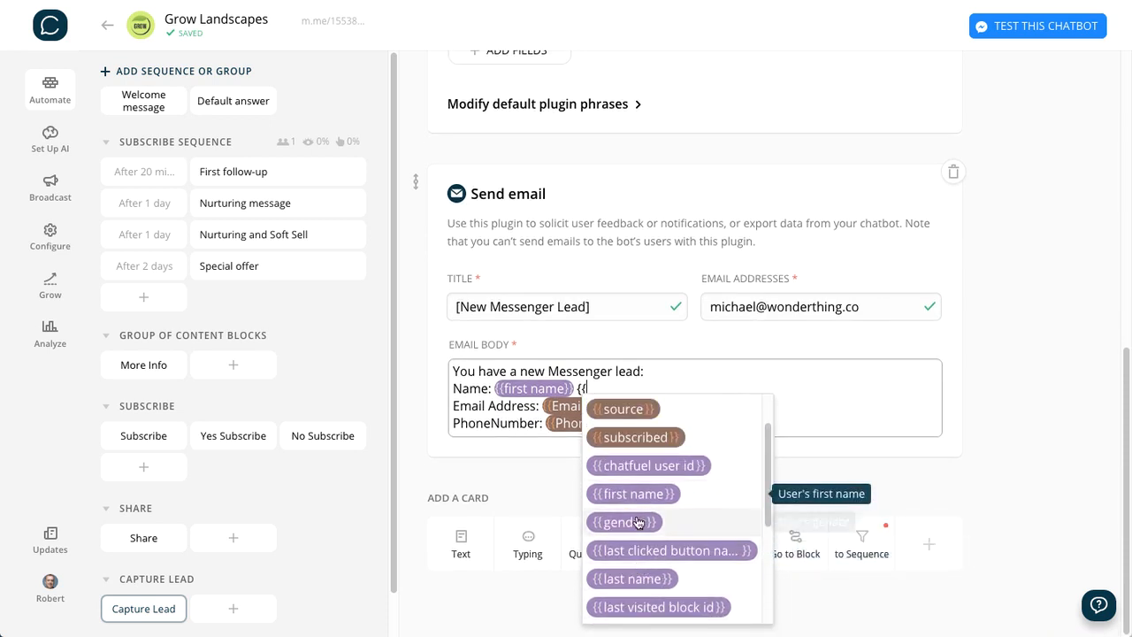
click(628, 575)
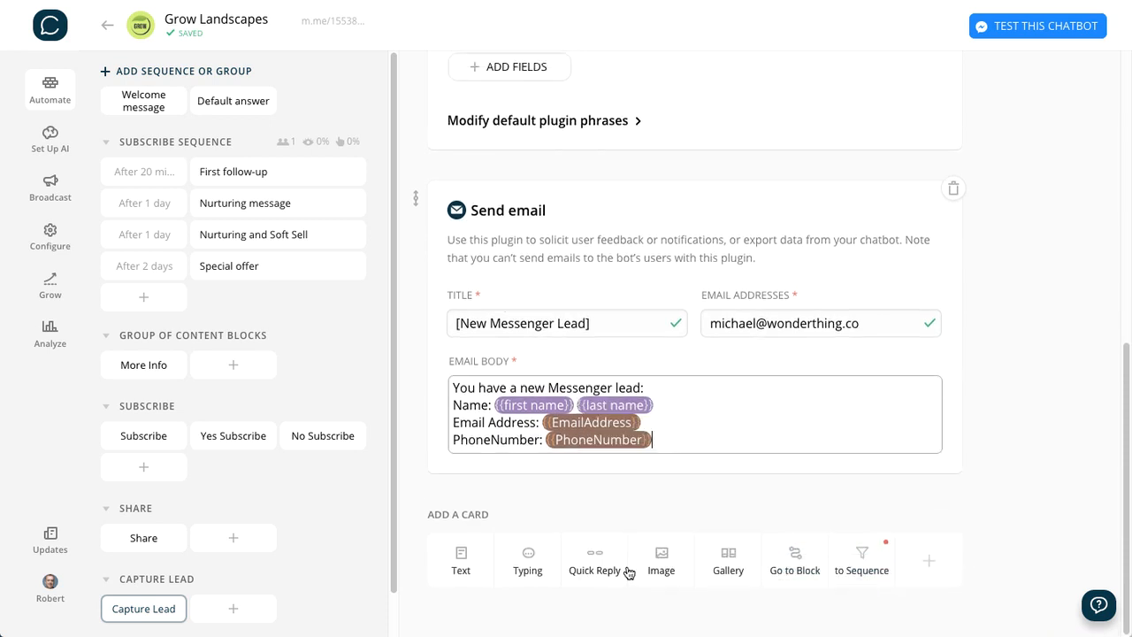
click(1040, 412)
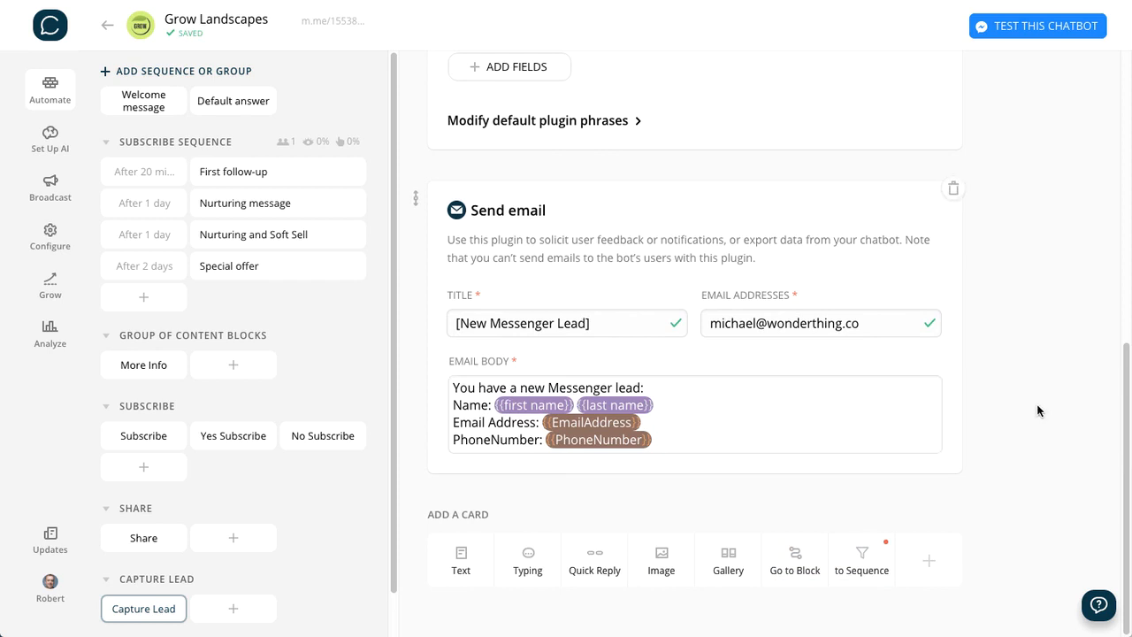
- Compare the attributes in the email body with the attributes that the user input questions save their answers to
click(668, 421)
scroll(679, 423, up, 3)
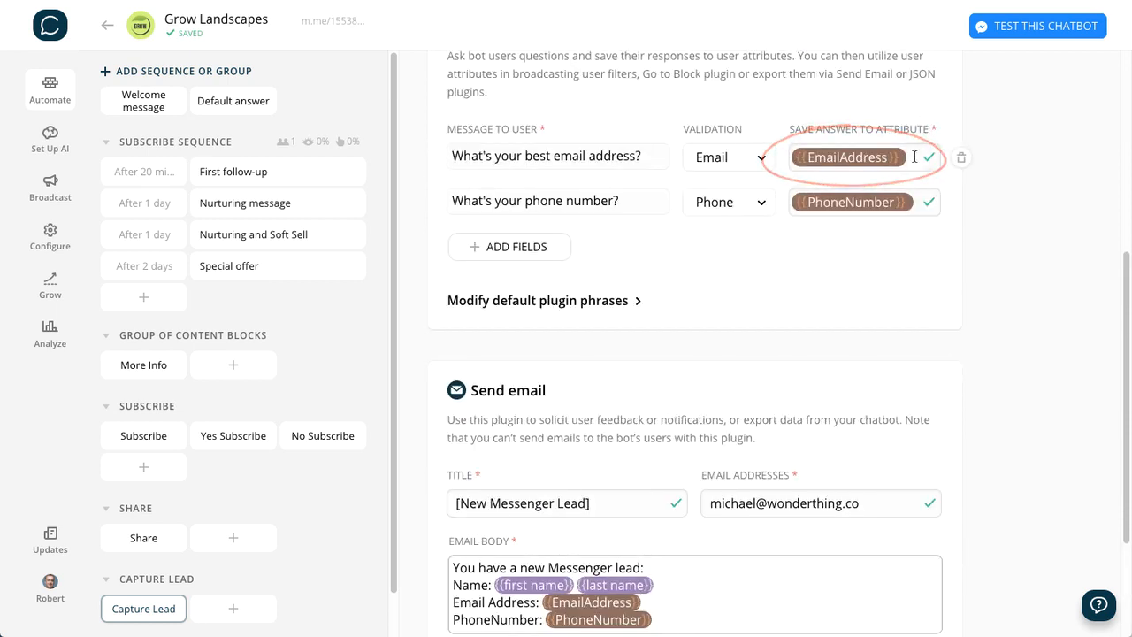
scroll(945, 303, down, 1)
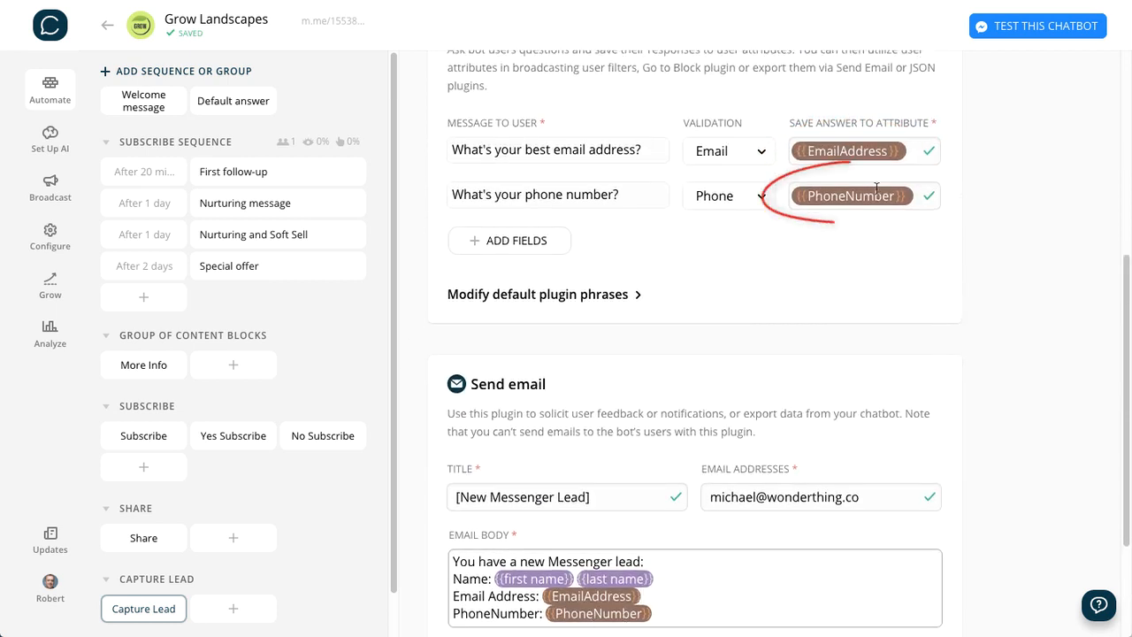
scroll(1013, 377, down, 3)
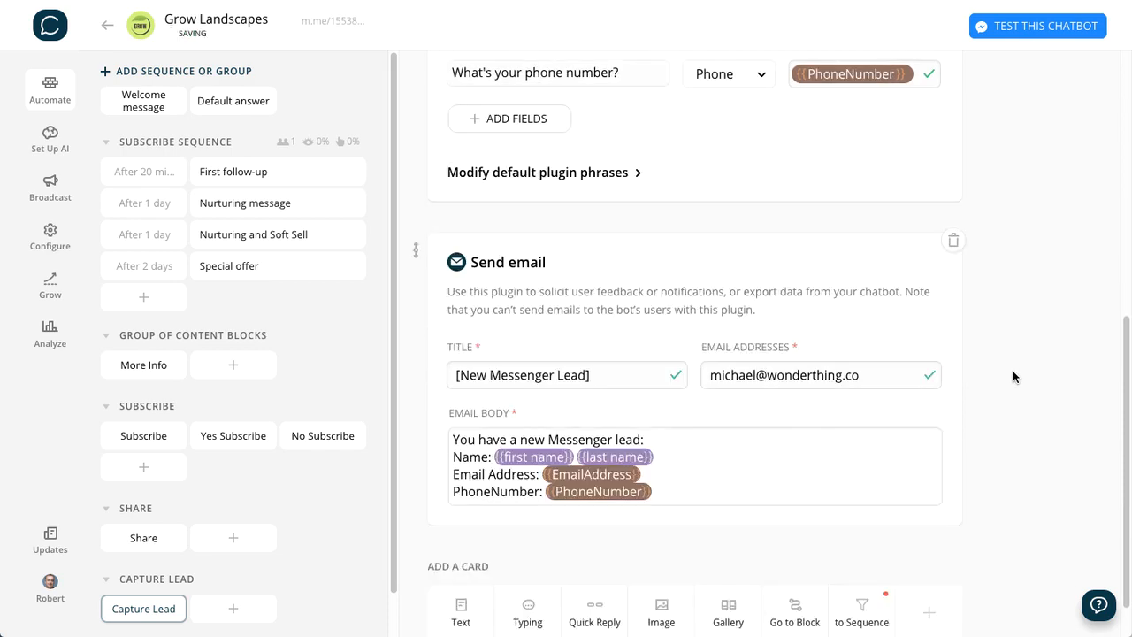
scroll(1014, 372, up, 2)
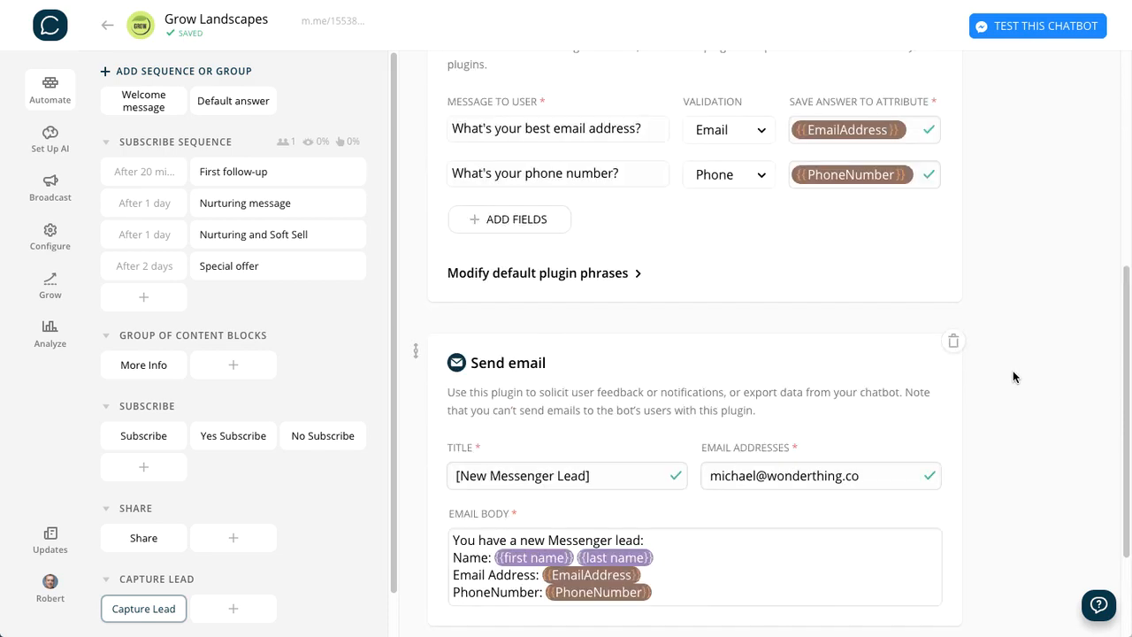
scroll(1014, 372, down, 2)
scroll(1014, 371, up, 1)
scroll(1013, 377, down, 1)
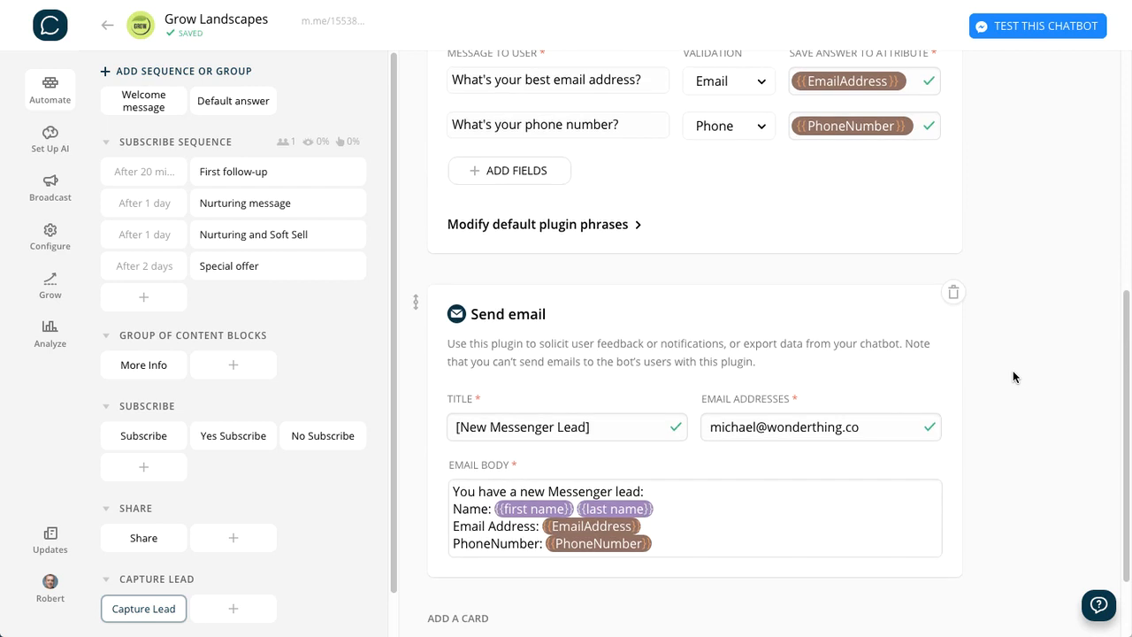
scroll(1013, 377, down, 1)
scroll(1013, 376, up, 3)
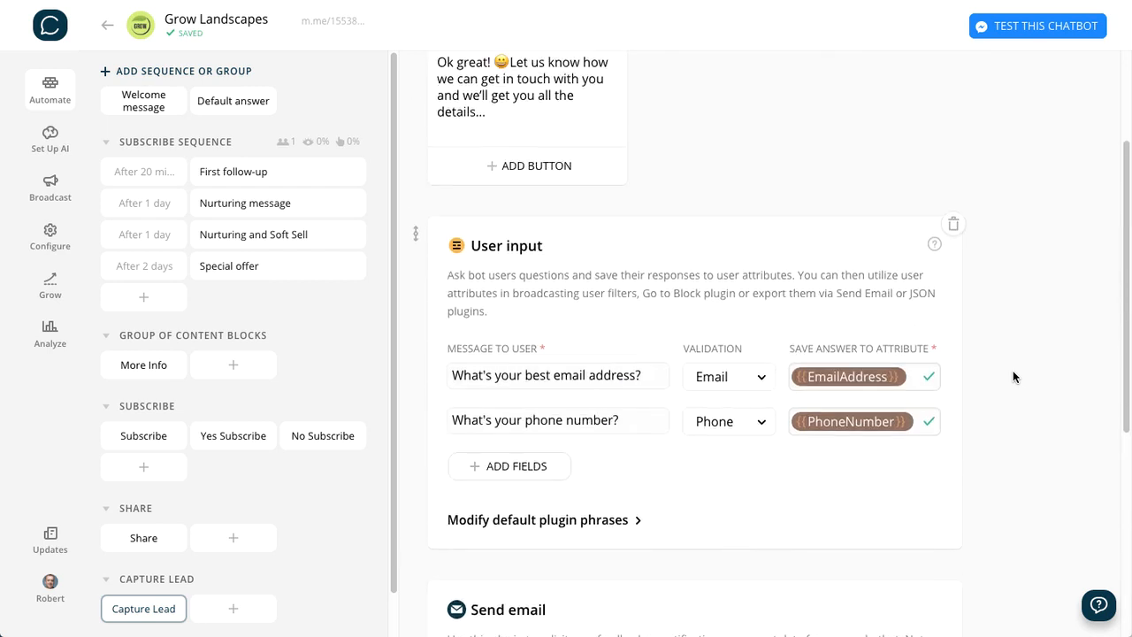
scroll(1013, 377, up, 2)
- Add a typing indicator of 0.8 sec between the text card and the User Input card
scroll(890, 476, down, 5)
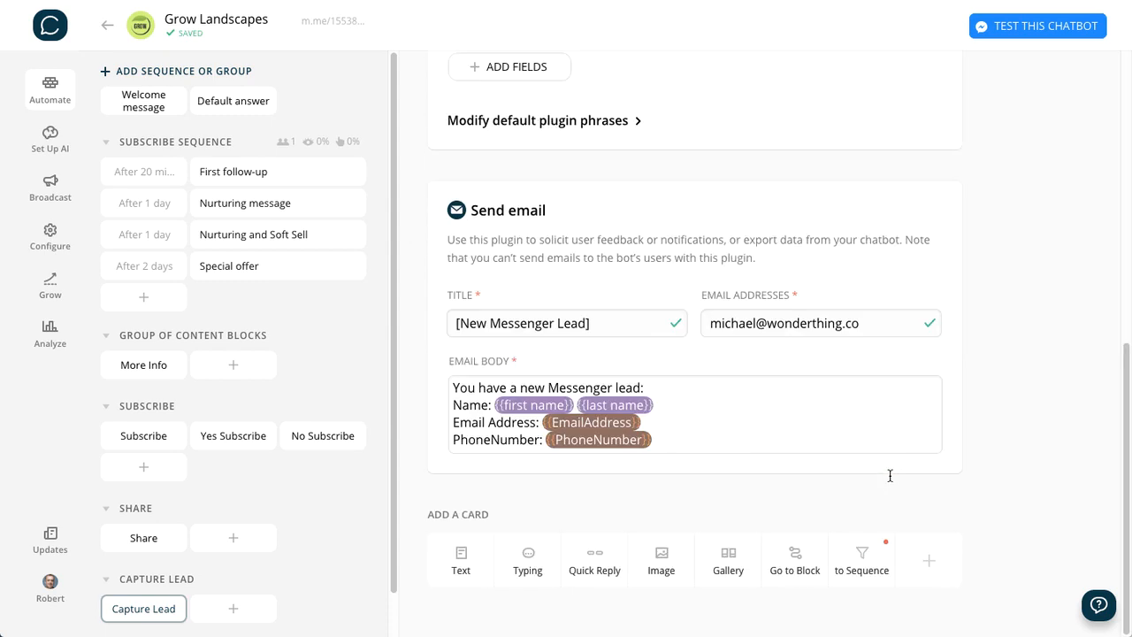
click(535, 558)
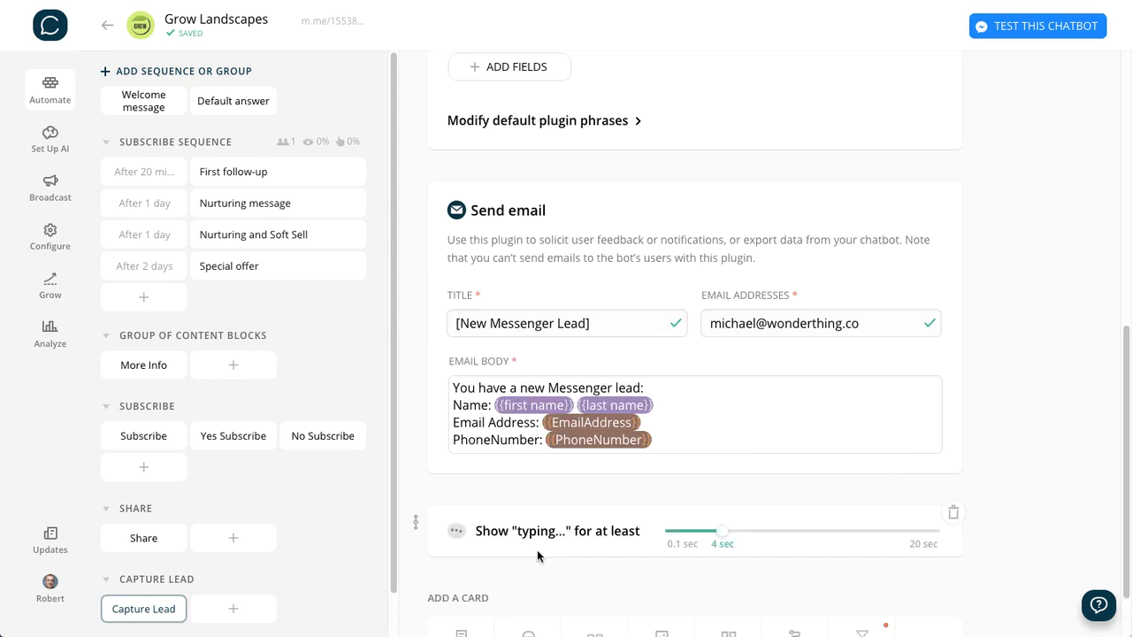
drag(414, 521, 433, 232)
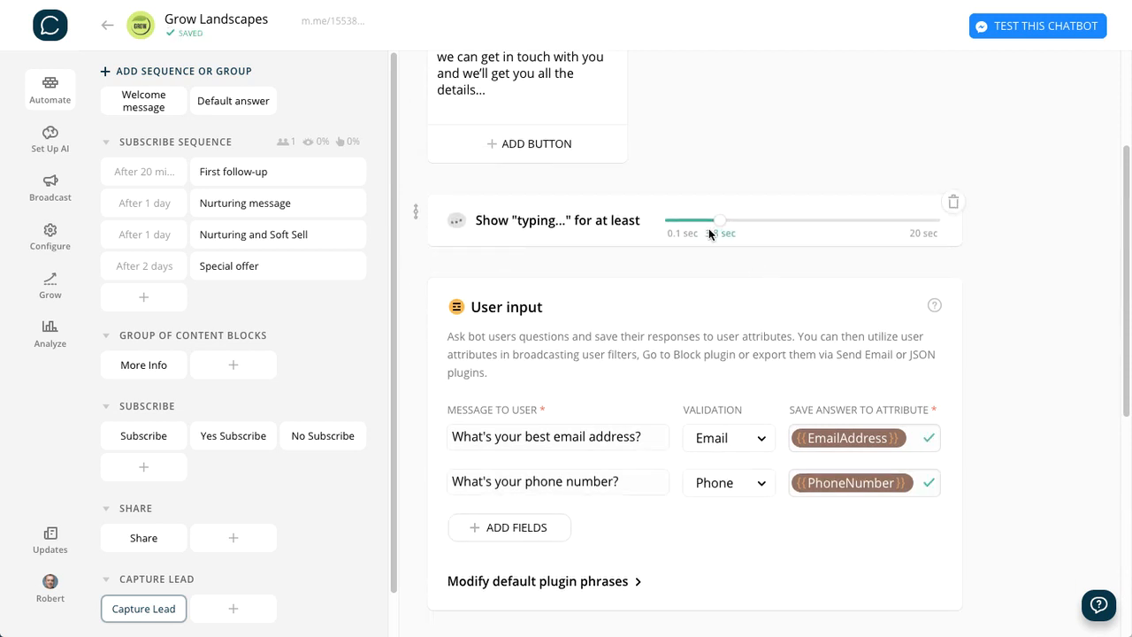
drag(684, 244, 682, 246)
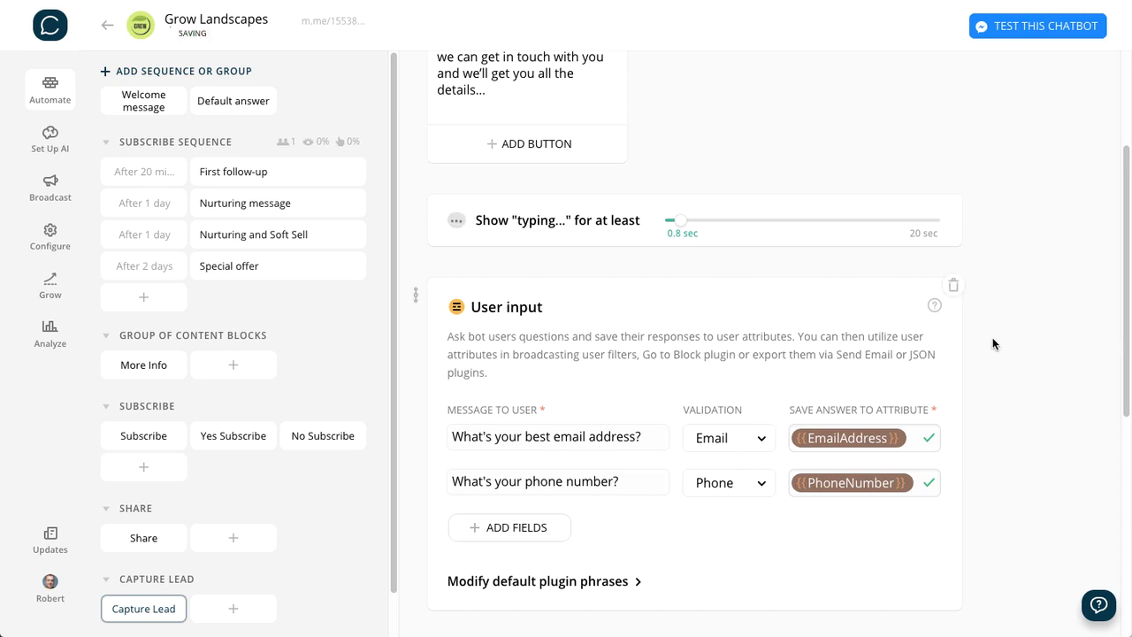
- Add a Go to Block card redirecting to a newly created "Thank You" block, and open that block
scroll(1032, 372, down, 5)
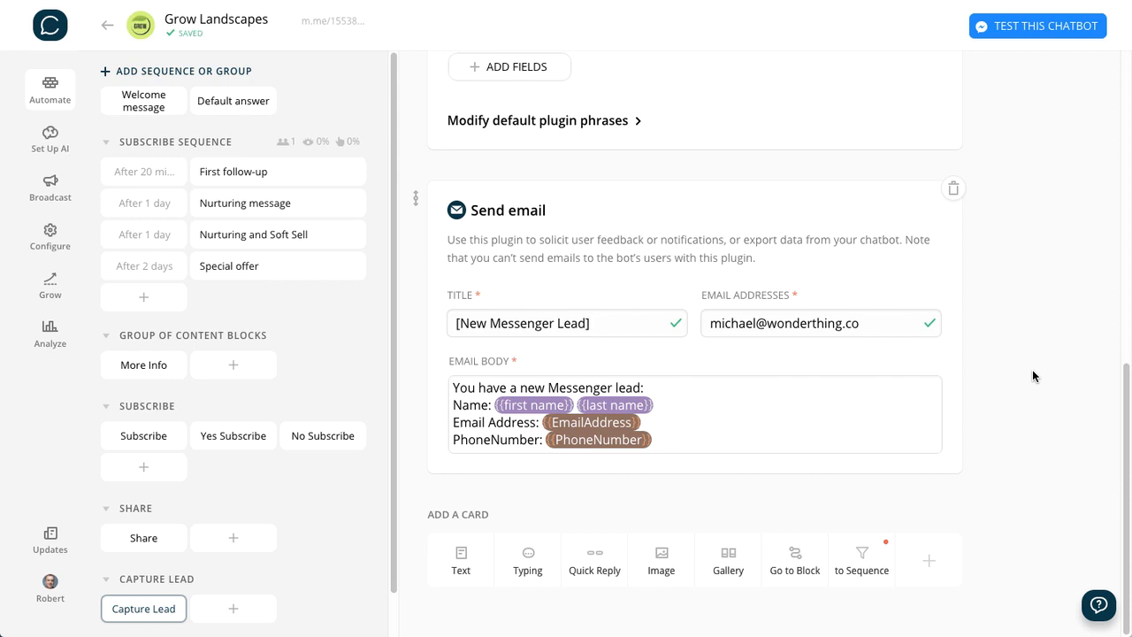
click(795, 557)
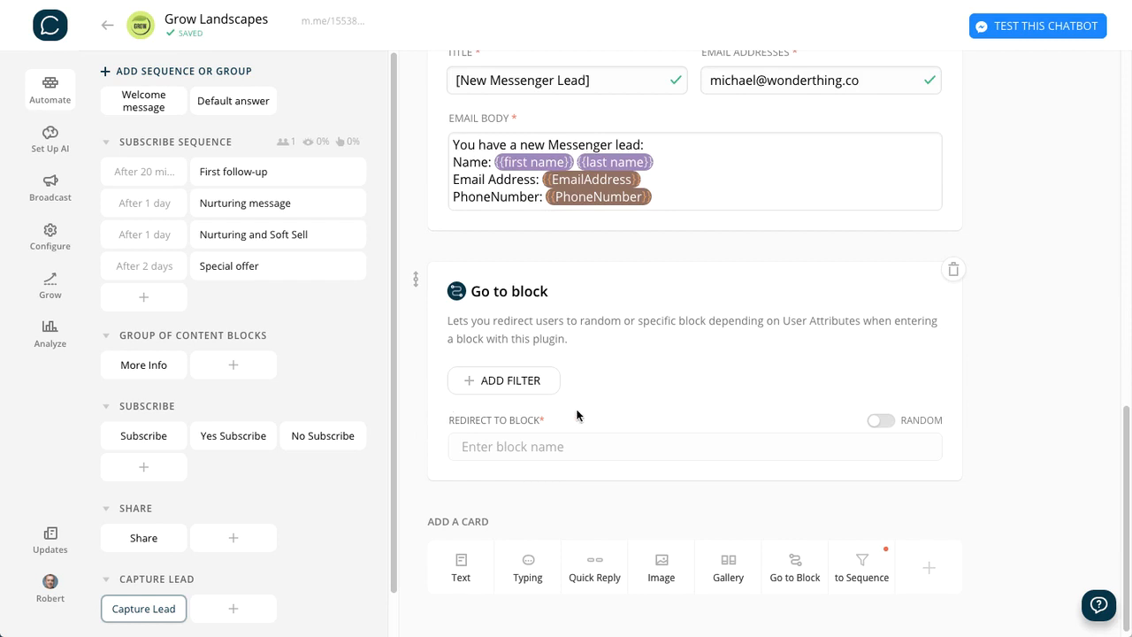
click(520, 449)
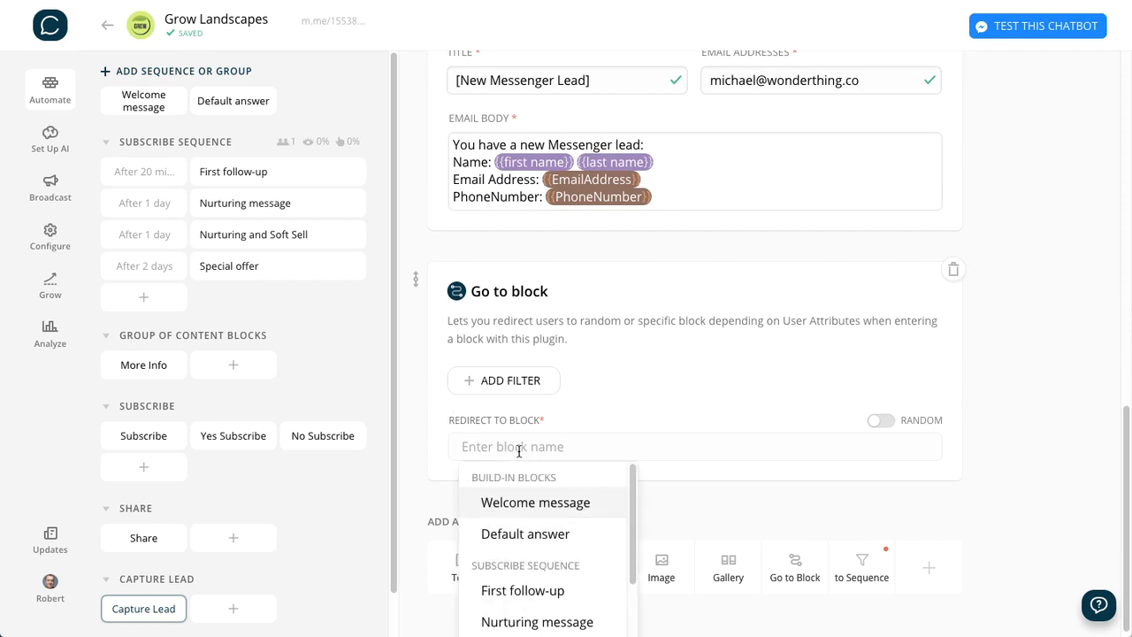
text(Thank You)
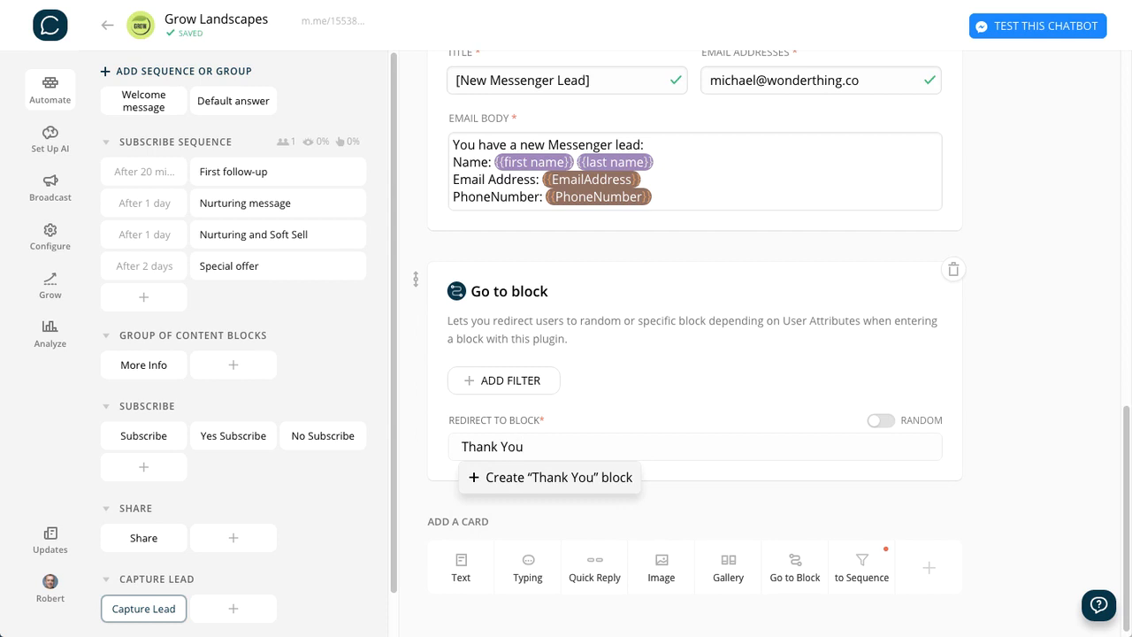
key(Return)
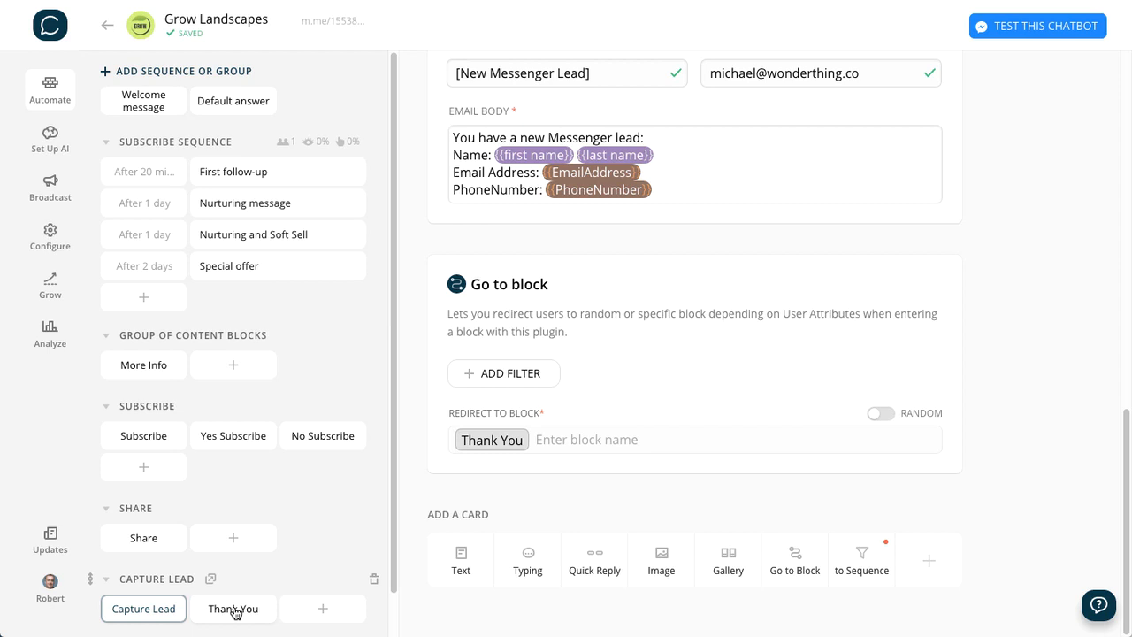
click(234, 609)
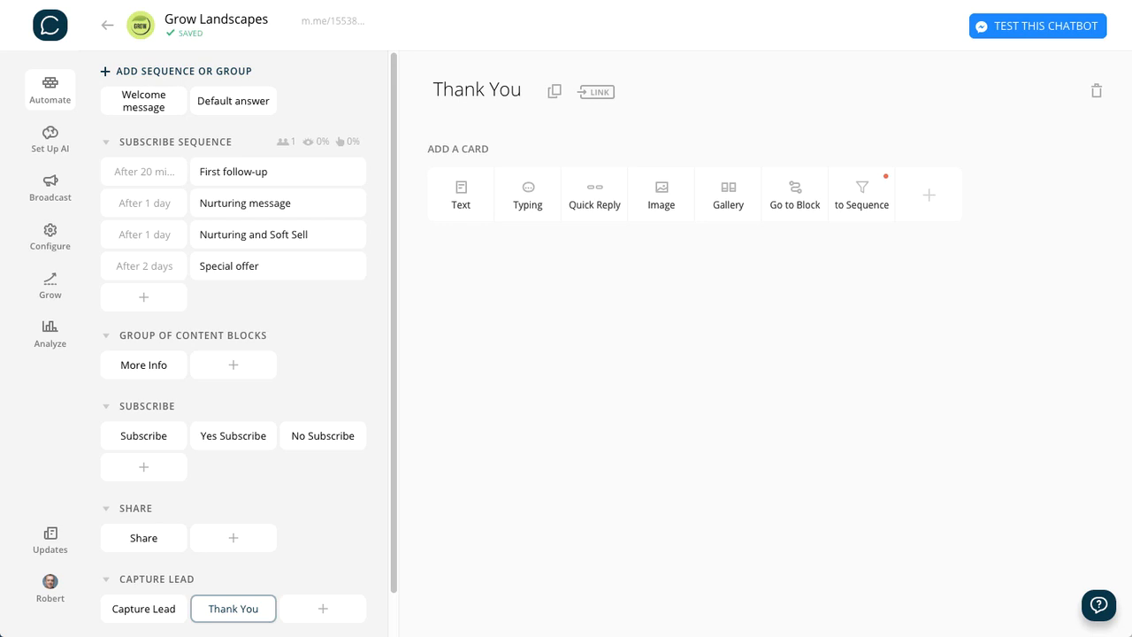
- Add a Set Up User Attribute card to the Thank You block that sets the LeadGen attribute to "lead"
click(935, 196)
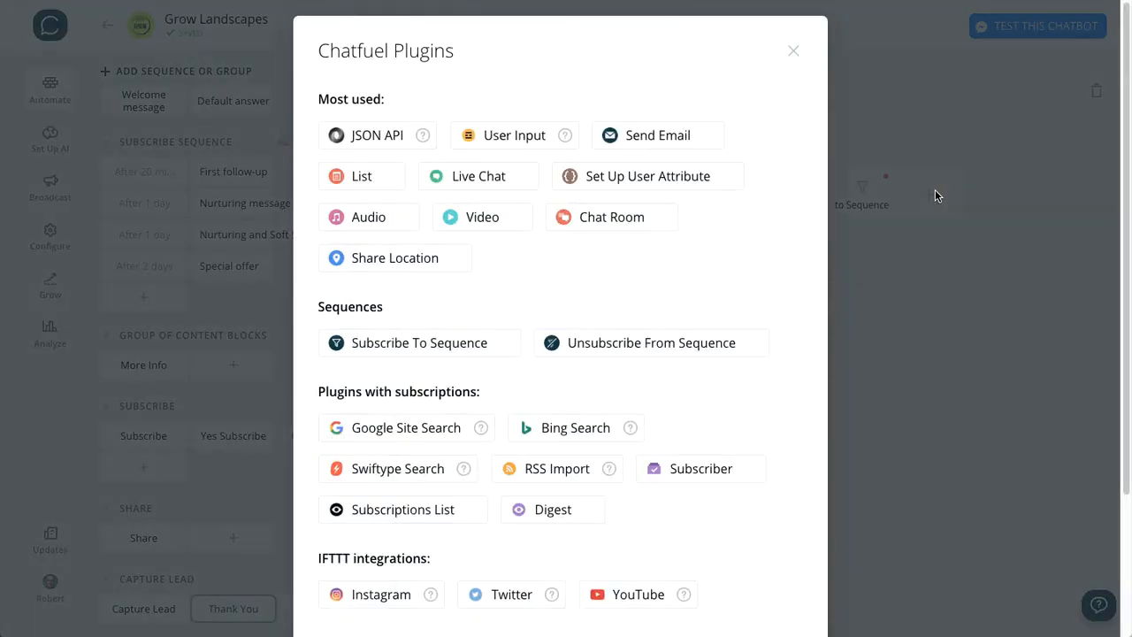
click(609, 177)
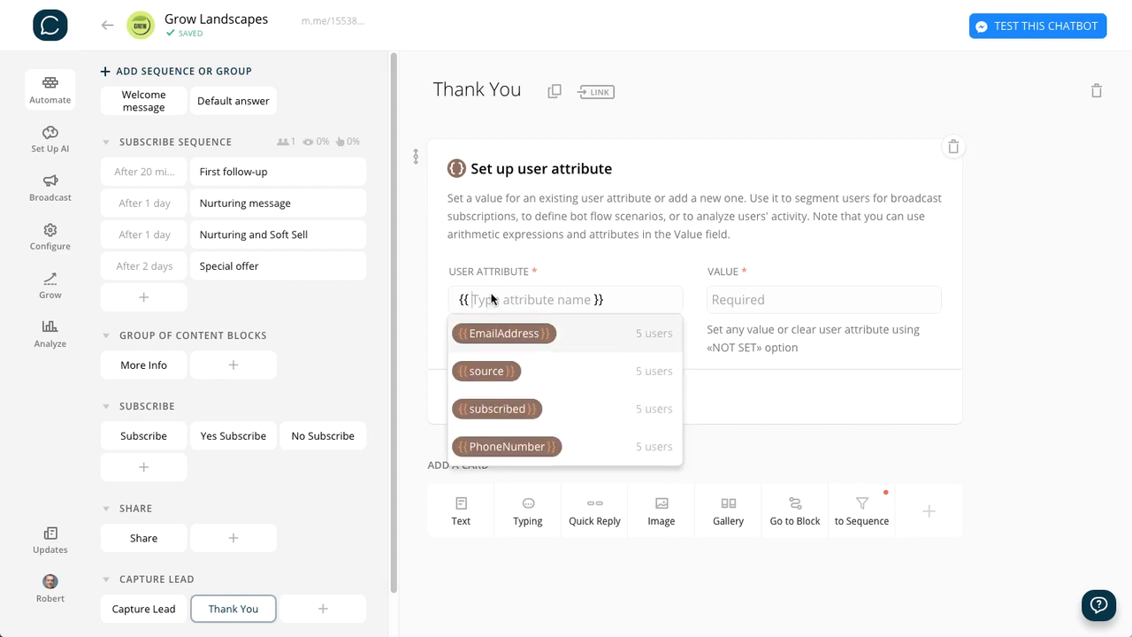
text(Lead)
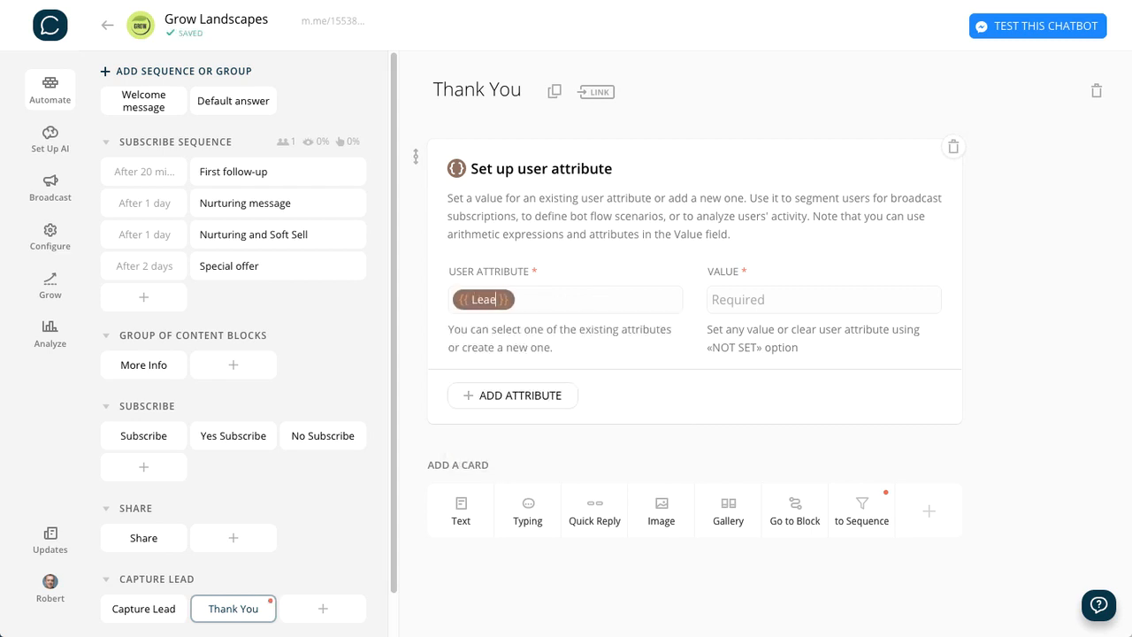
text(Gen)
click(734, 297)
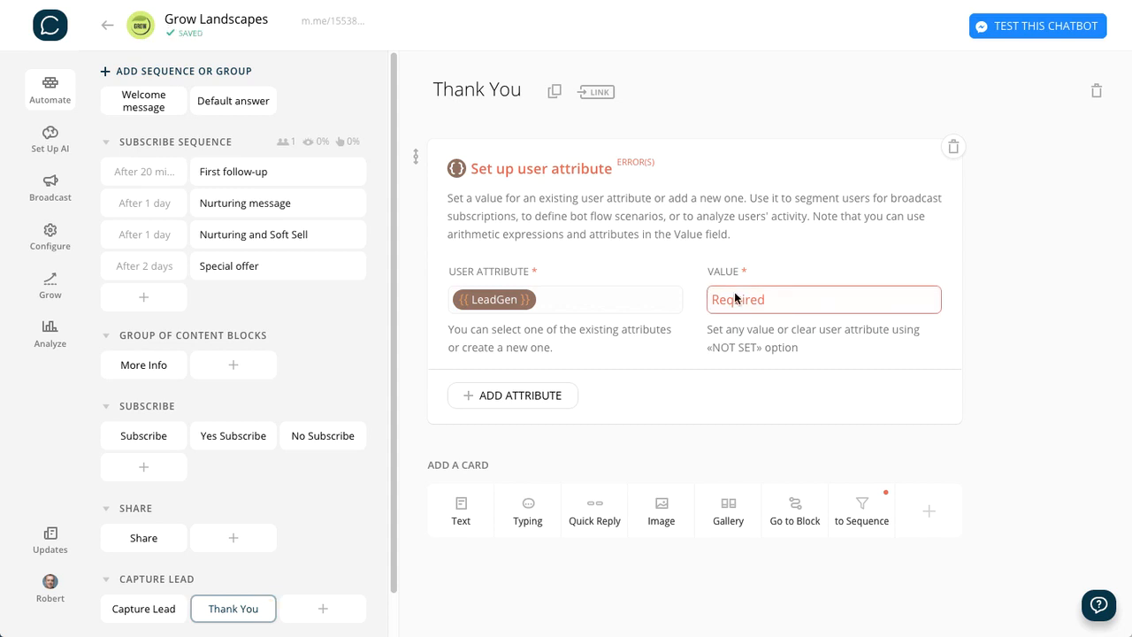
text(lead)
click(1037, 257)
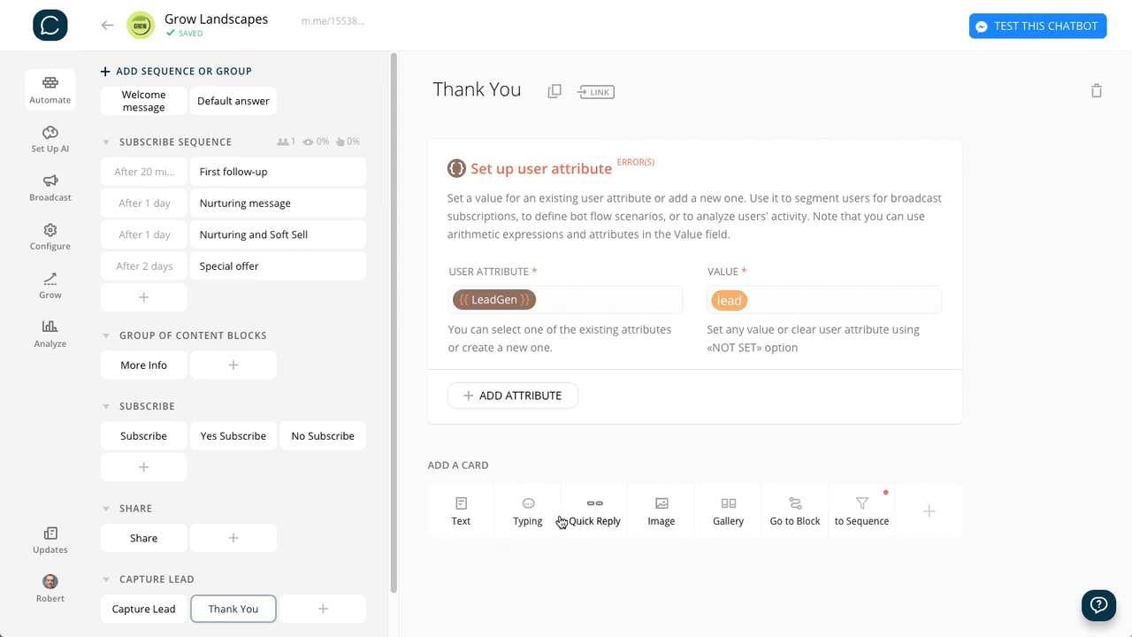
- Add a 0.8 sec typing indicator followed by a text card reading "Thanks {{first name}} - we'll be in touch soon!"
click(529, 513)
drag(726, 485, 685, 499)
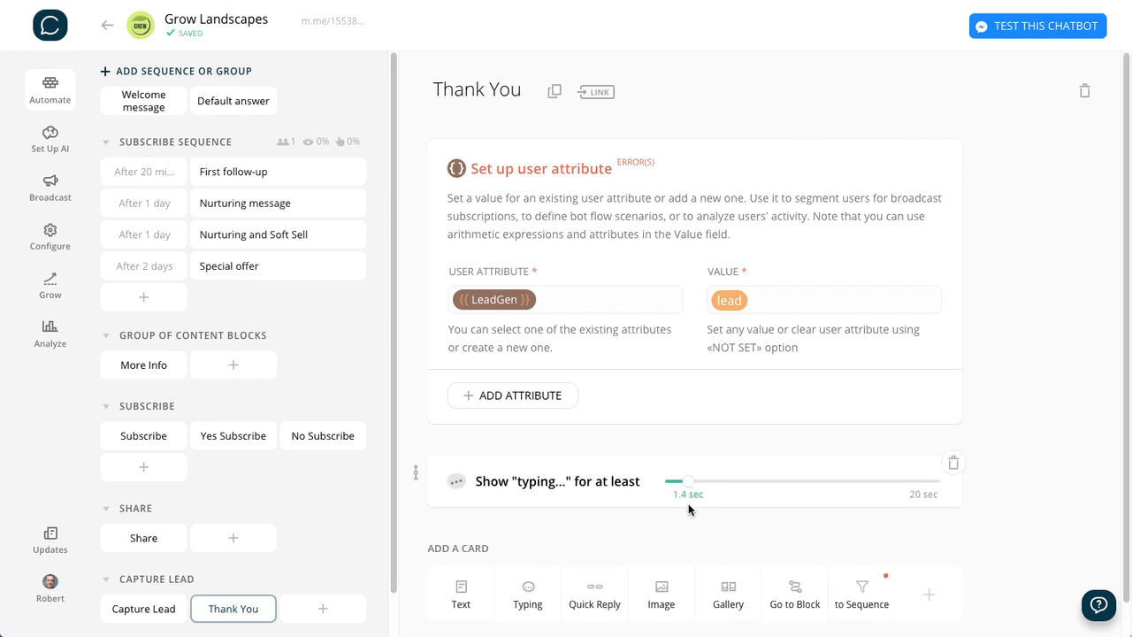
click(460, 598)
scroll(748, 553, down, 2)
click(479, 416)
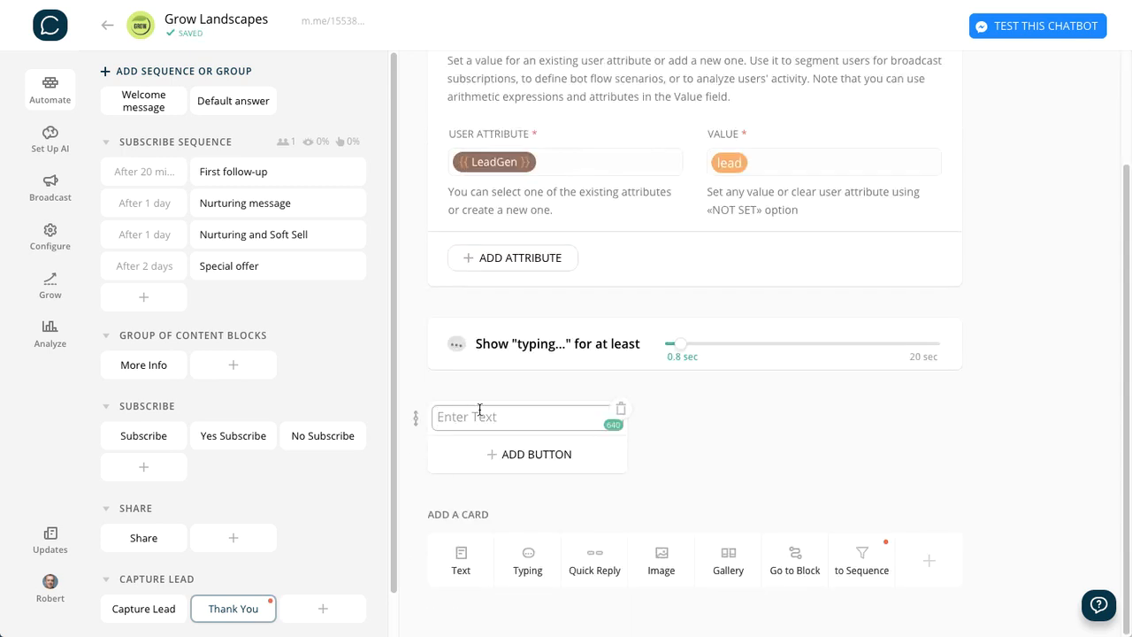
text(Thanks {{first name}} - we’ll be in touch soon!)
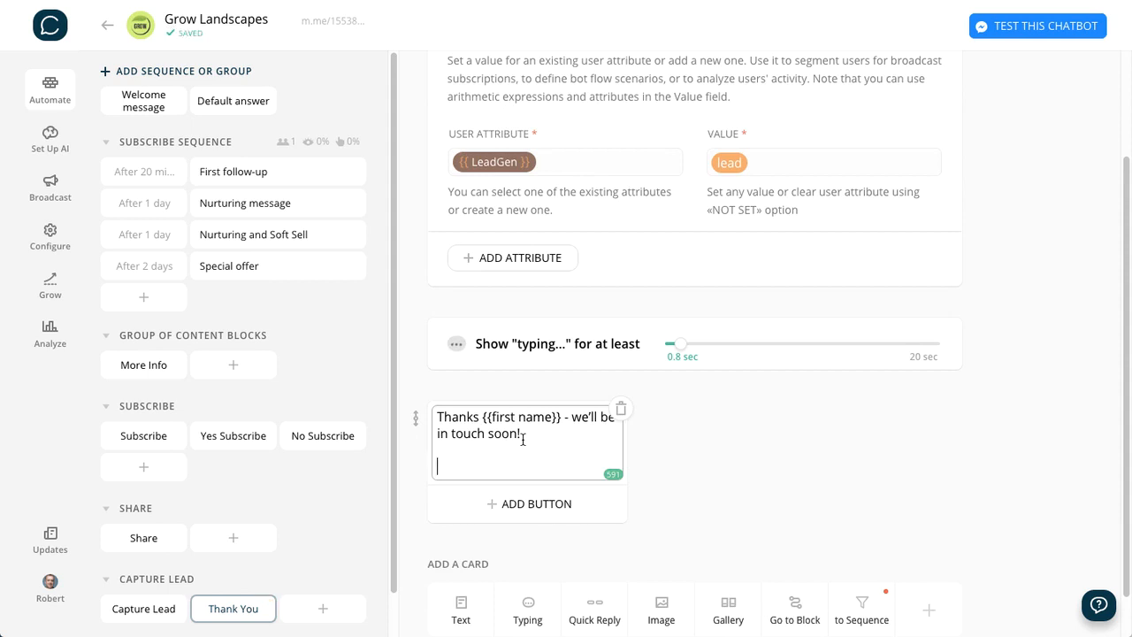
key(BackSpace)
click(755, 422)
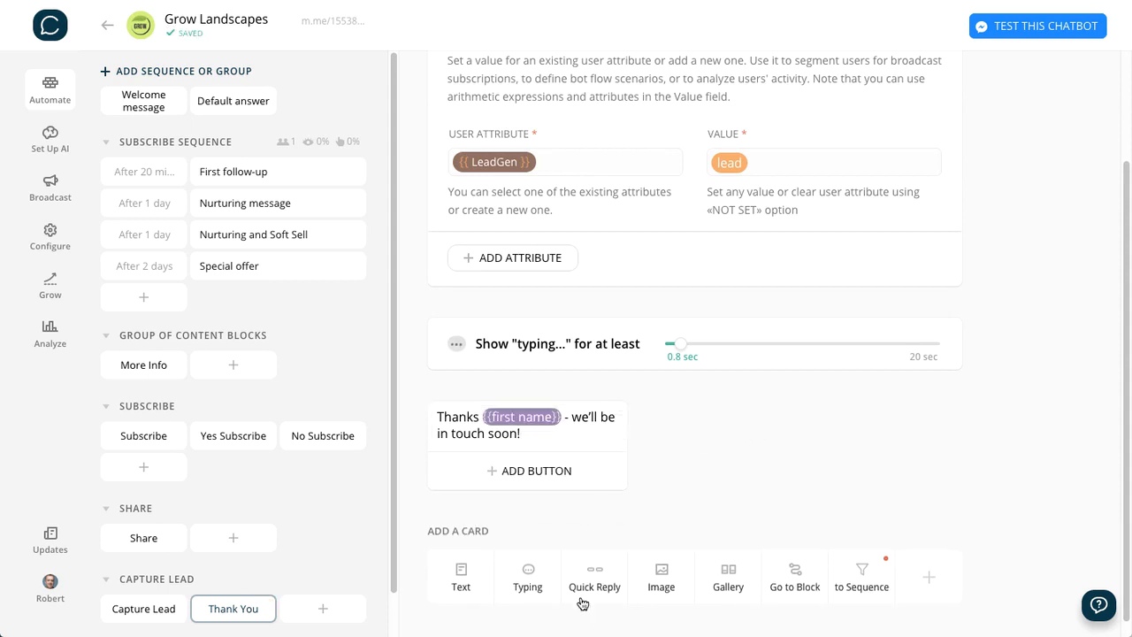
- Add a 0.9 sec typing indicator followed by a text card reading "Before you go, please share me with a friend!" with a smiley
click(528, 579)
click(704, 547)
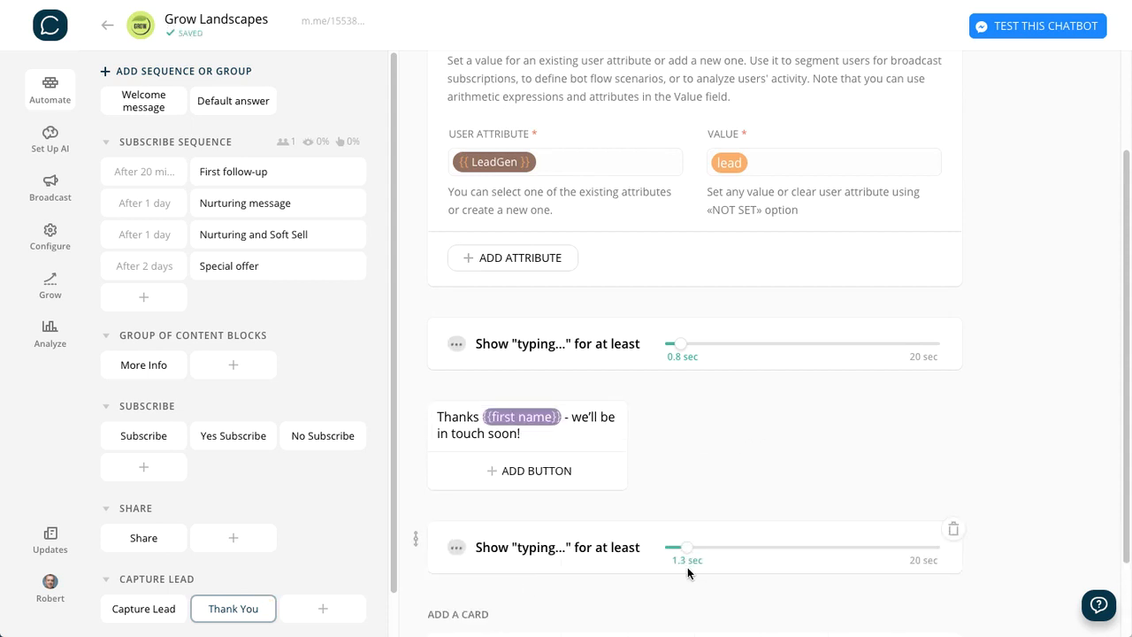
drag(687, 567, 681, 570)
scroll(808, 501, down, 2)
click(460, 582)
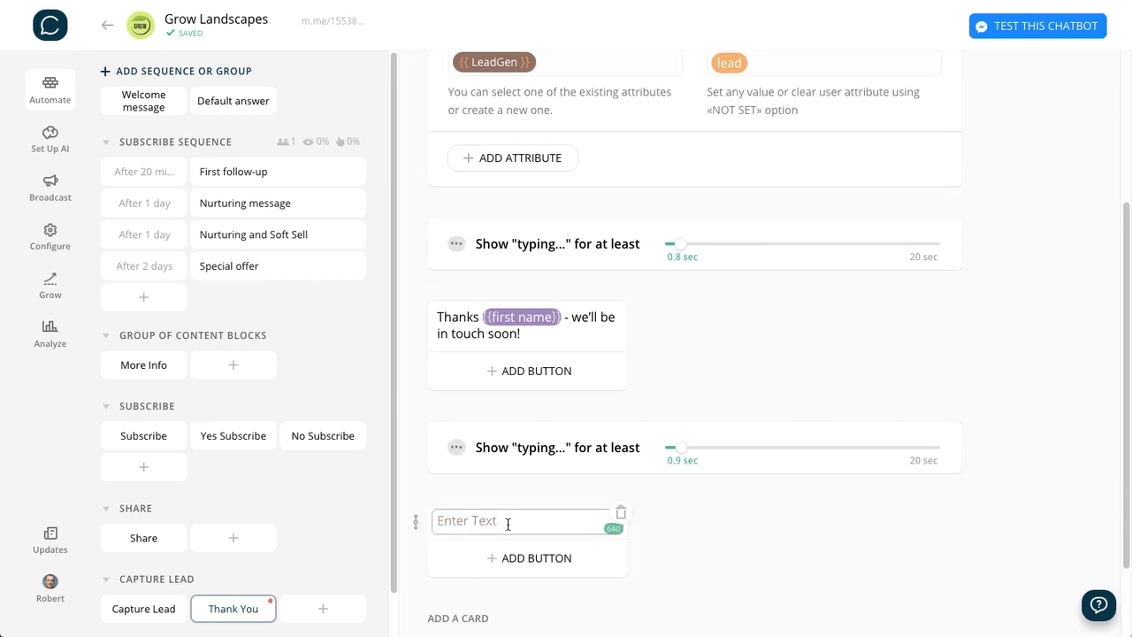
text(Before you go, please share me with a friend! 🙂)
click(822, 542)
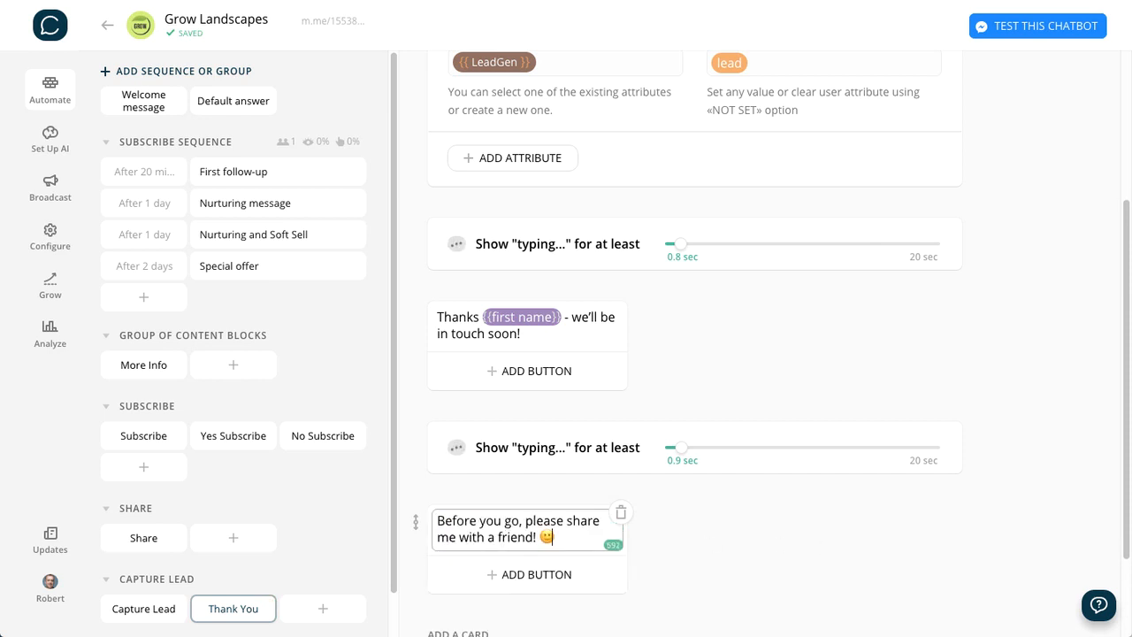
- Add a "Share me" button to the share request text card and link it to the Share block
scroll(749, 560, down, 1)
scroll(749, 560, down, 2)
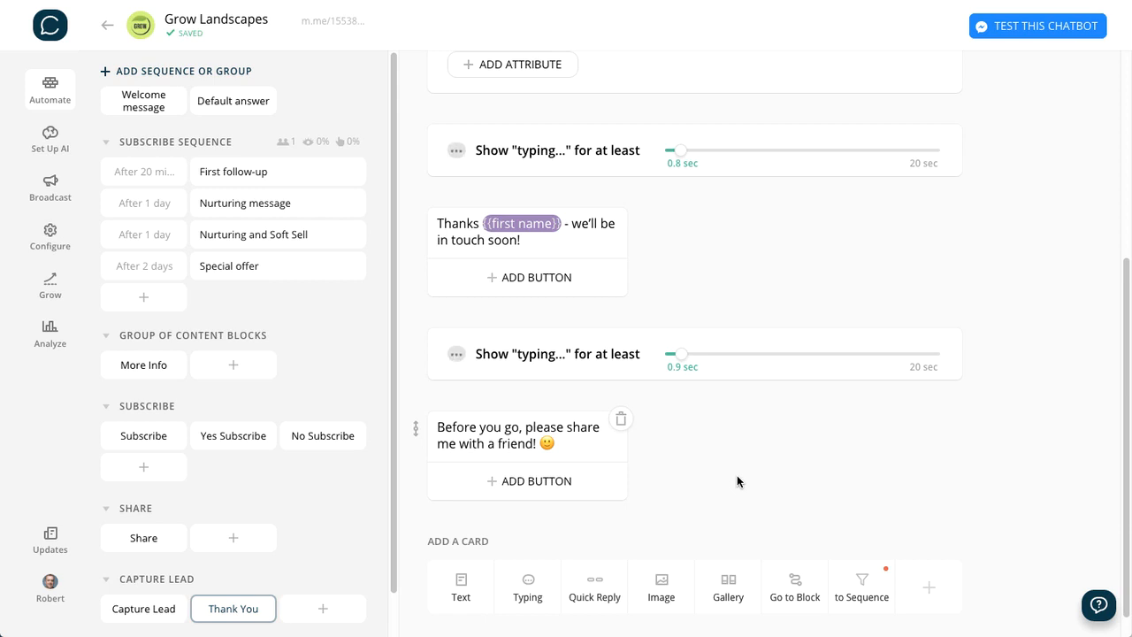
click(530, 482)
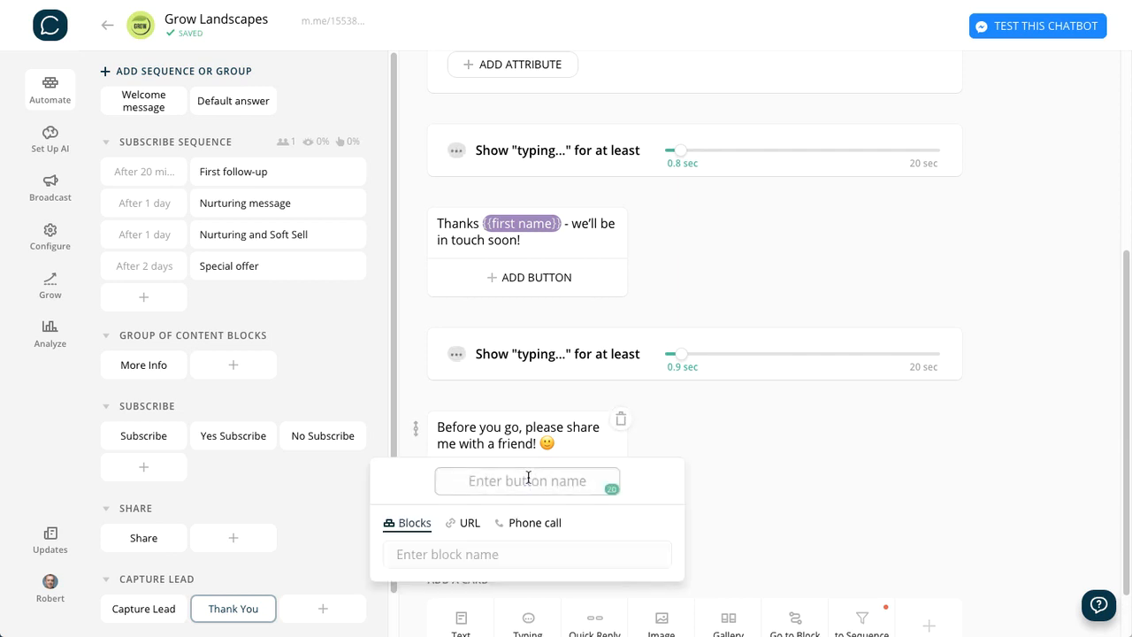
click(528, 481)
text(Share me)
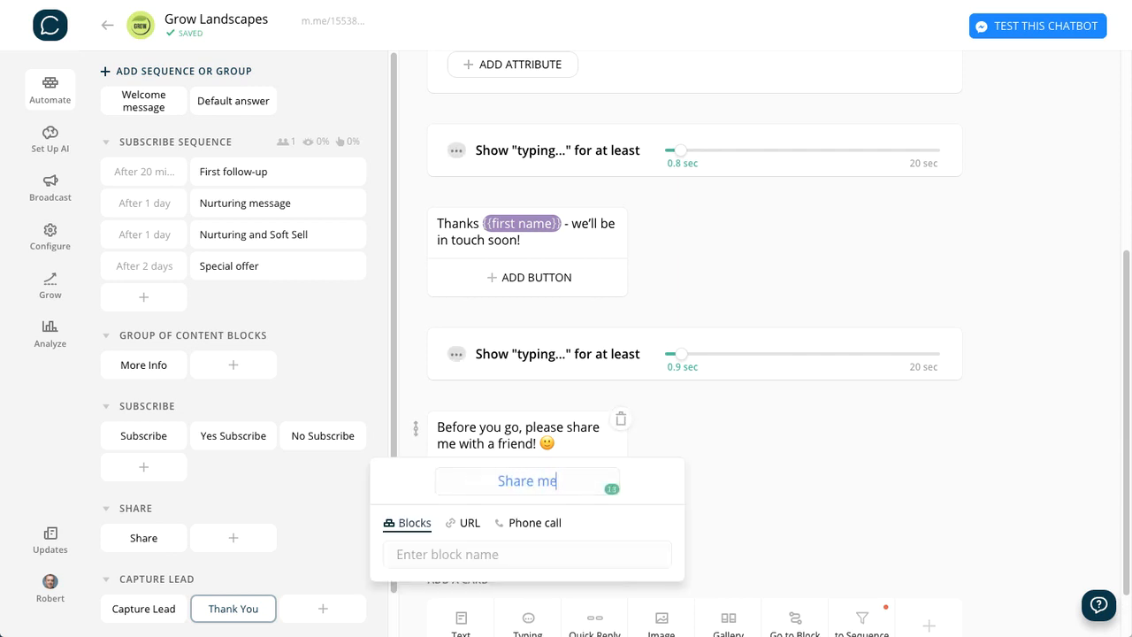
click(495, 556)
text(Share)
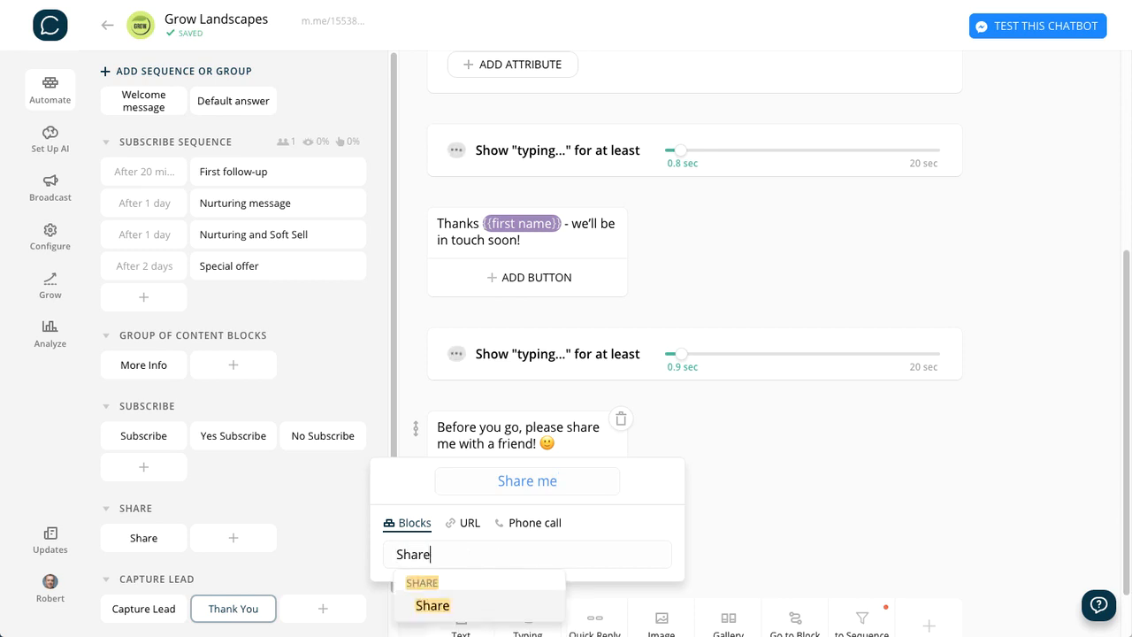
click(432, 605)
click(775, 498)
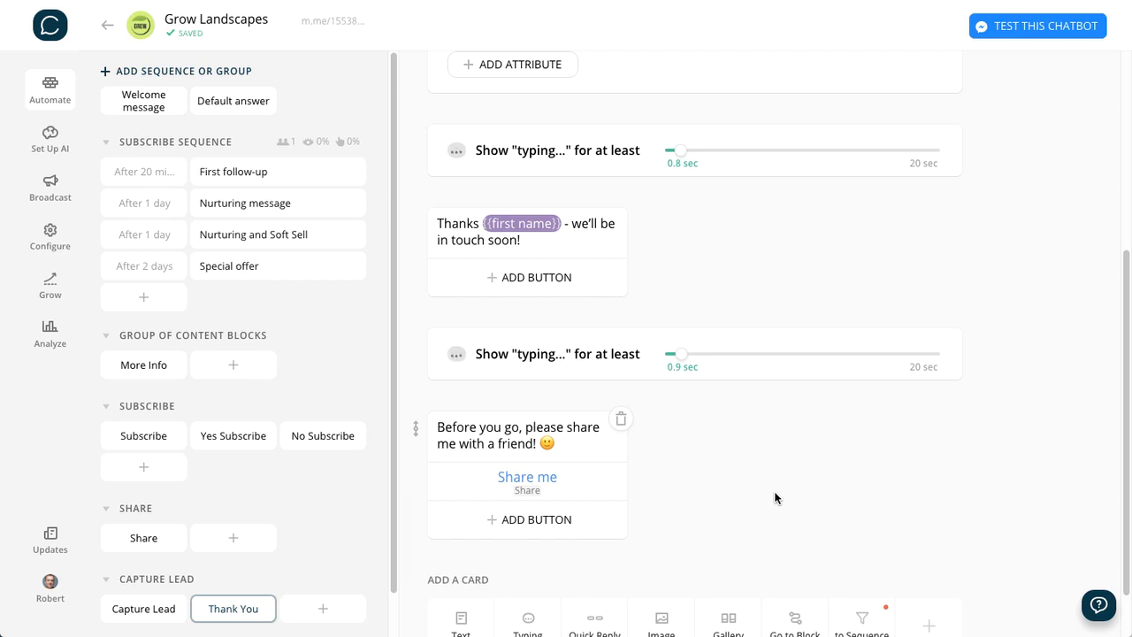
scroll(775, 498, up, 4)
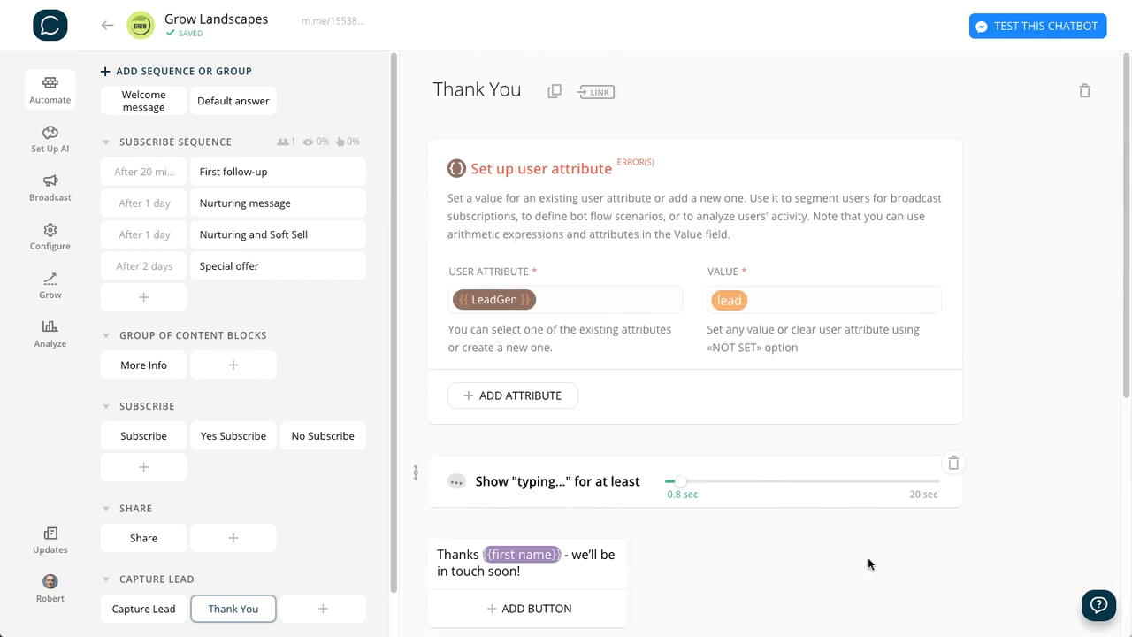
scroll(881, 581, down, 4)
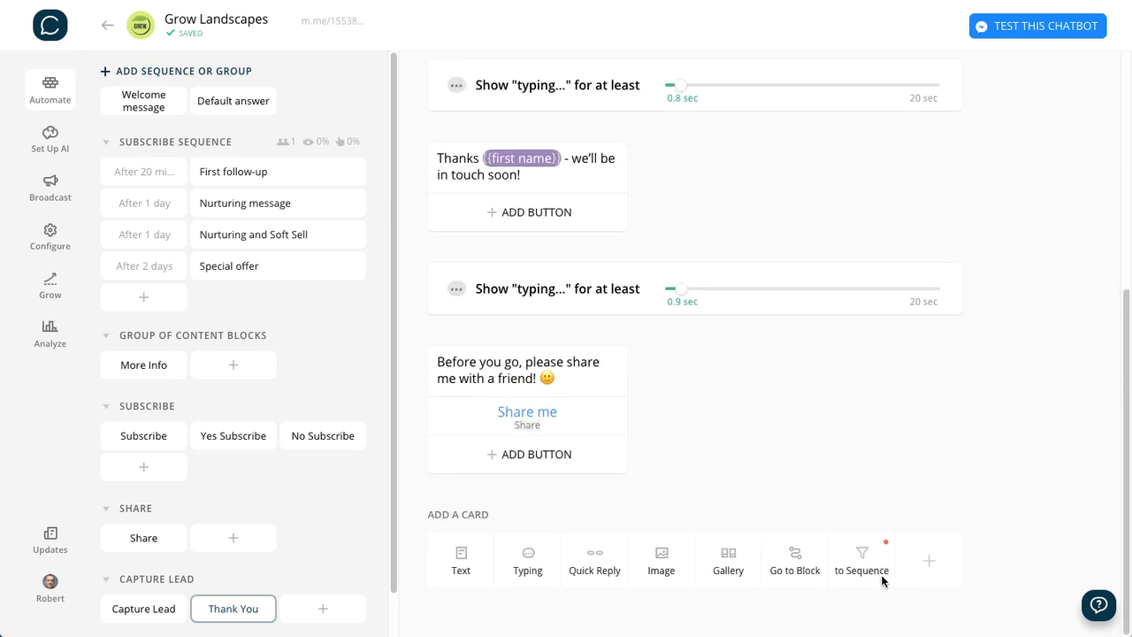
scroll(881, 581, up, 4)
scroll(881, 575, down, 2)
scroll(881, 575, up, 2)
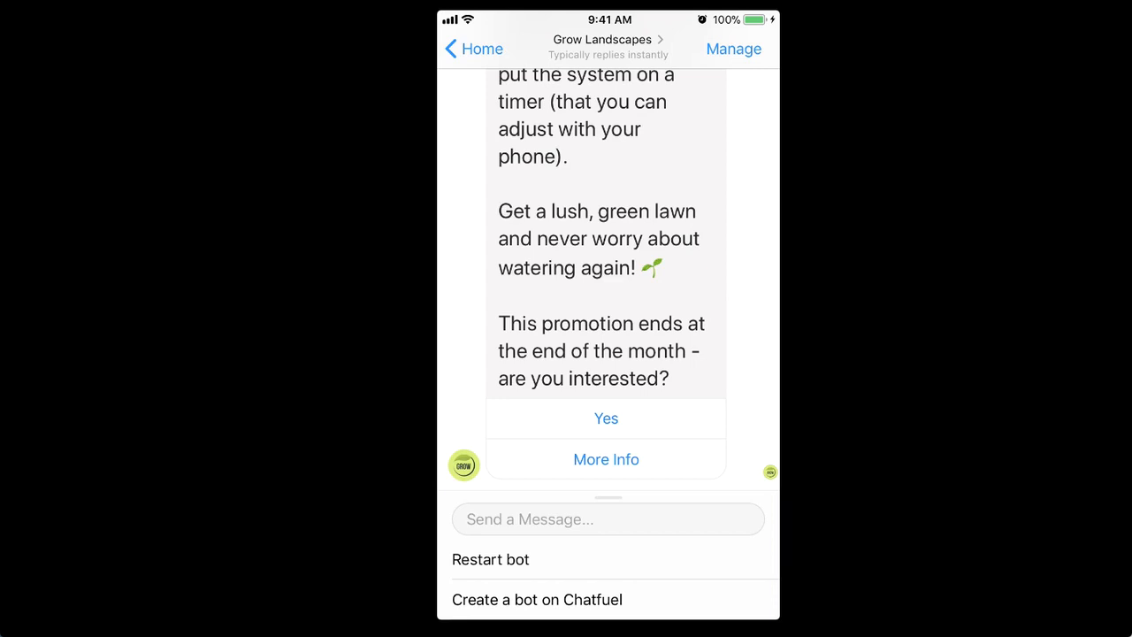
- In the Messenger chat with Grow Landscapes, answer Yes to the promotion and send an email address in reply to the email question
click(606, 418)
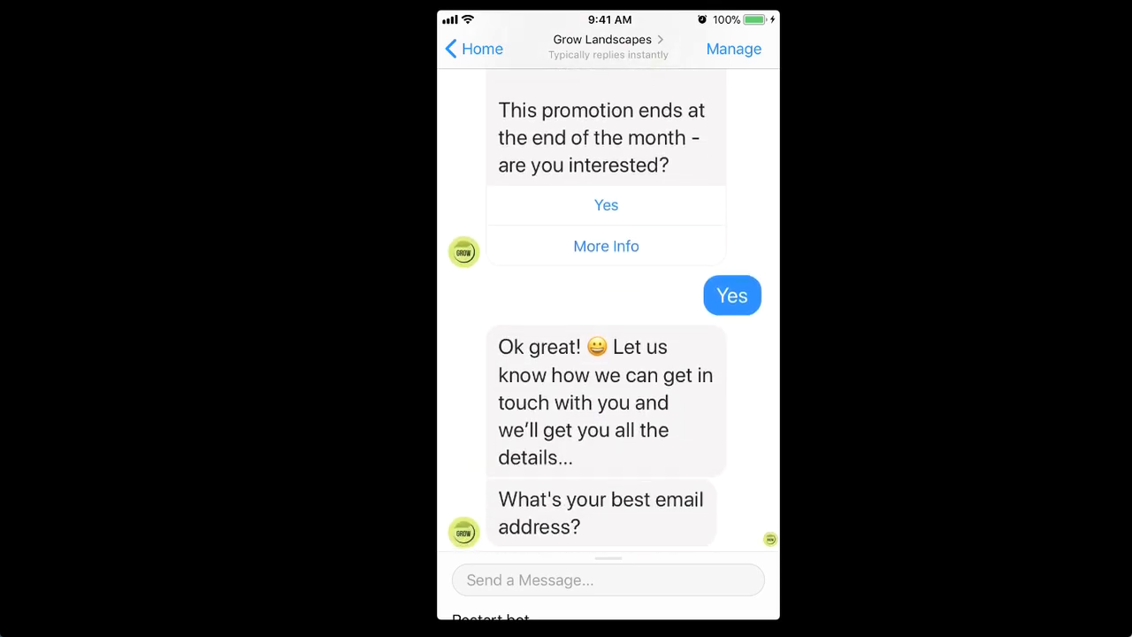
click(608, 580)
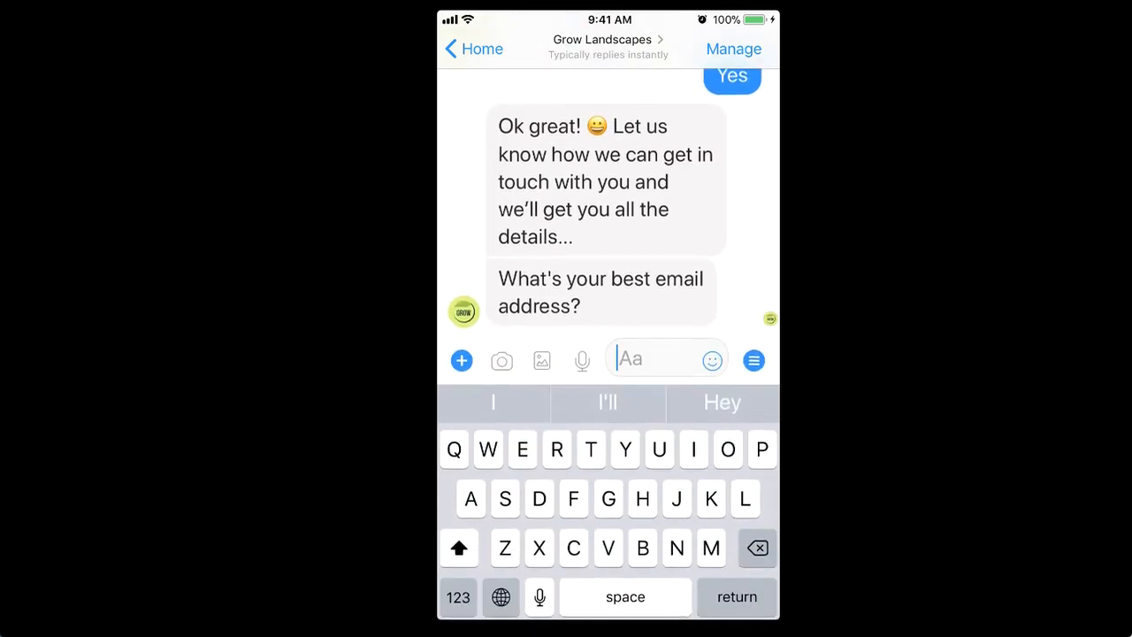
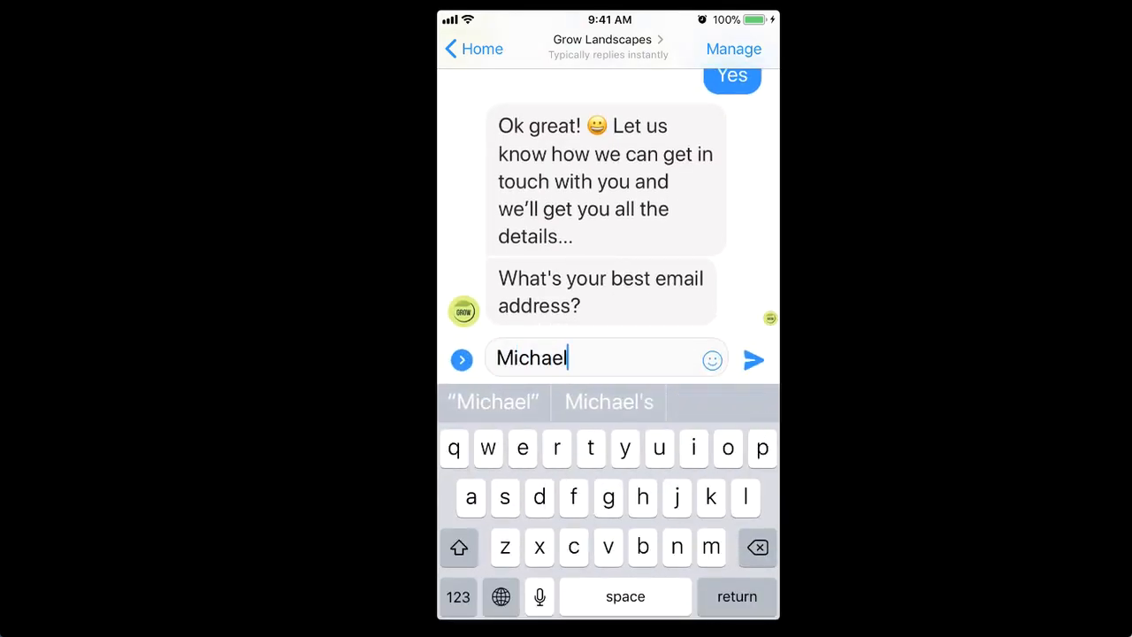
click(458, 597)
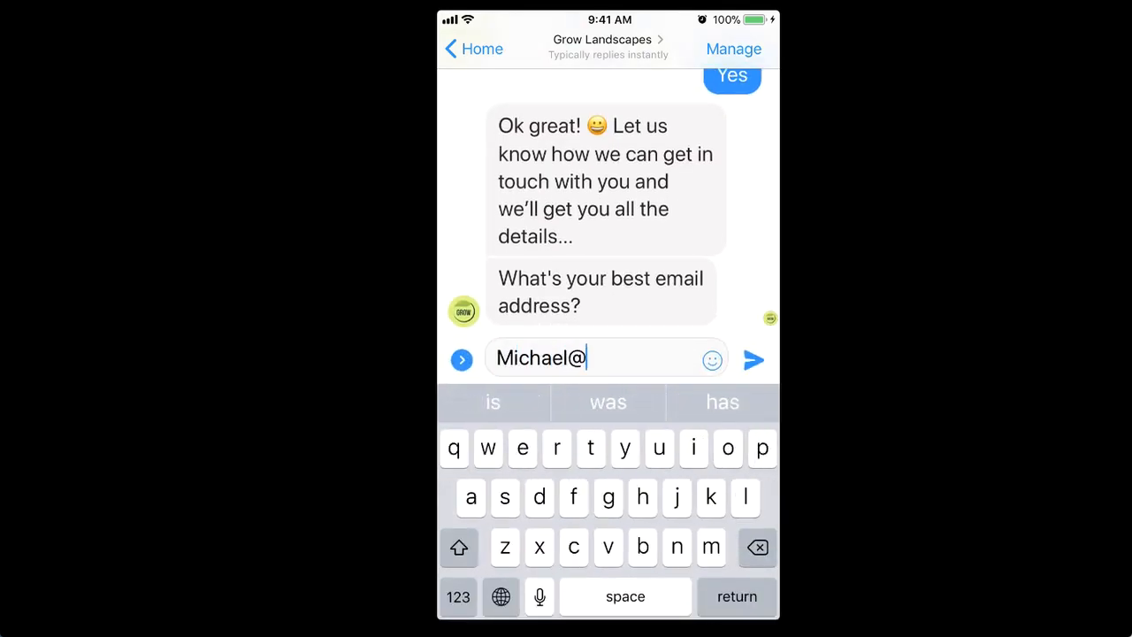
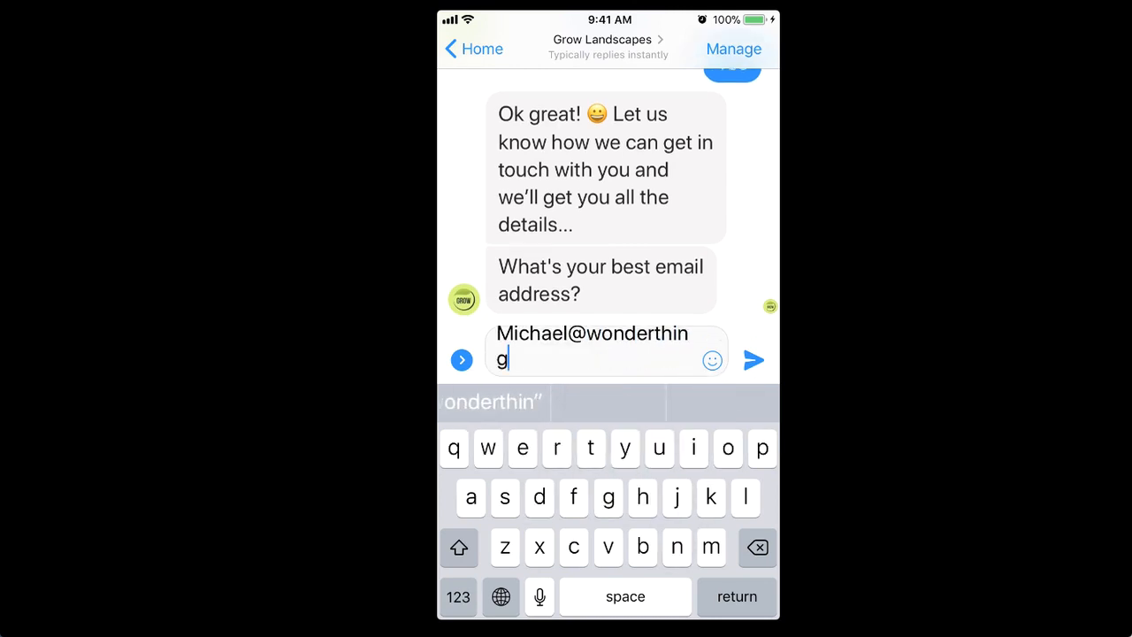
click(458, 596)
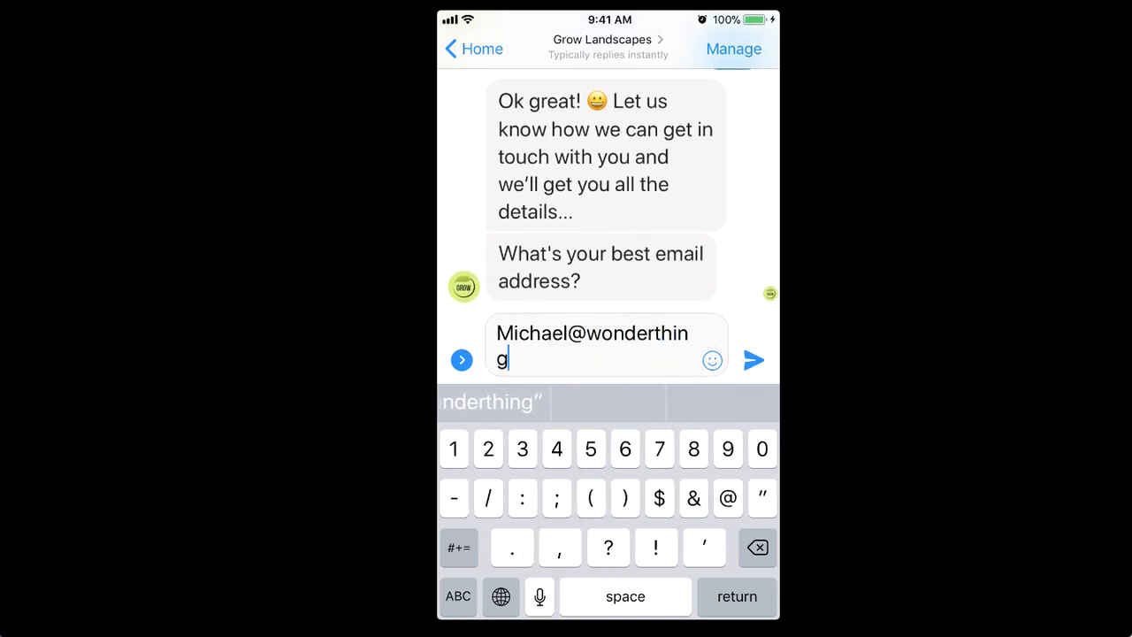
click(754, 359)
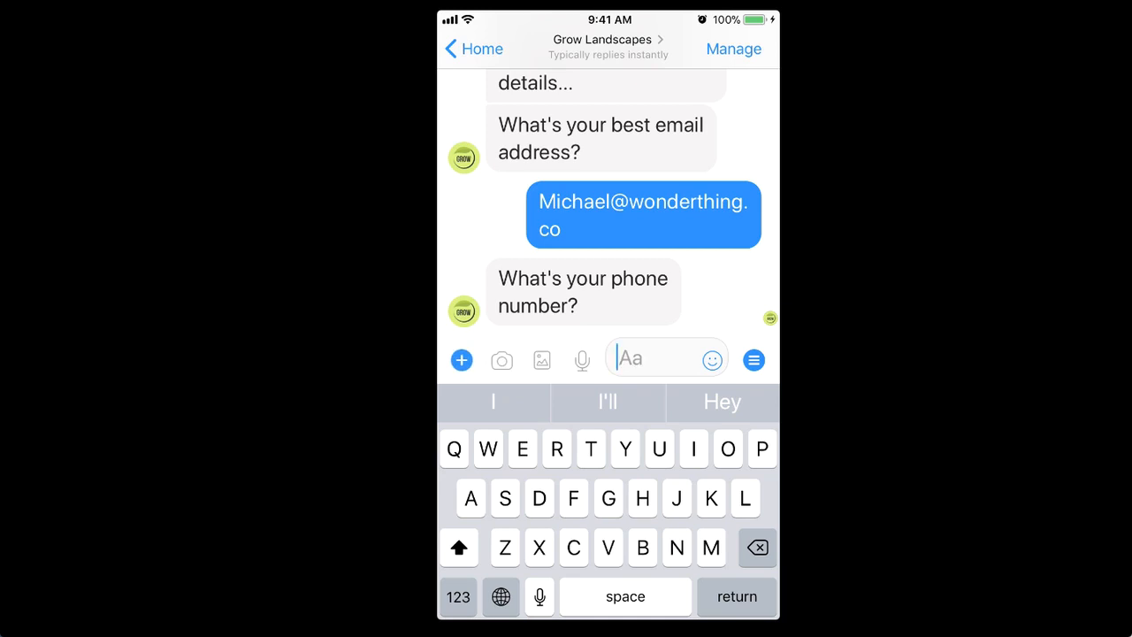
- Test the phone number question by replying with "ABC" first and a properly formatted phone number second
text(Abc)
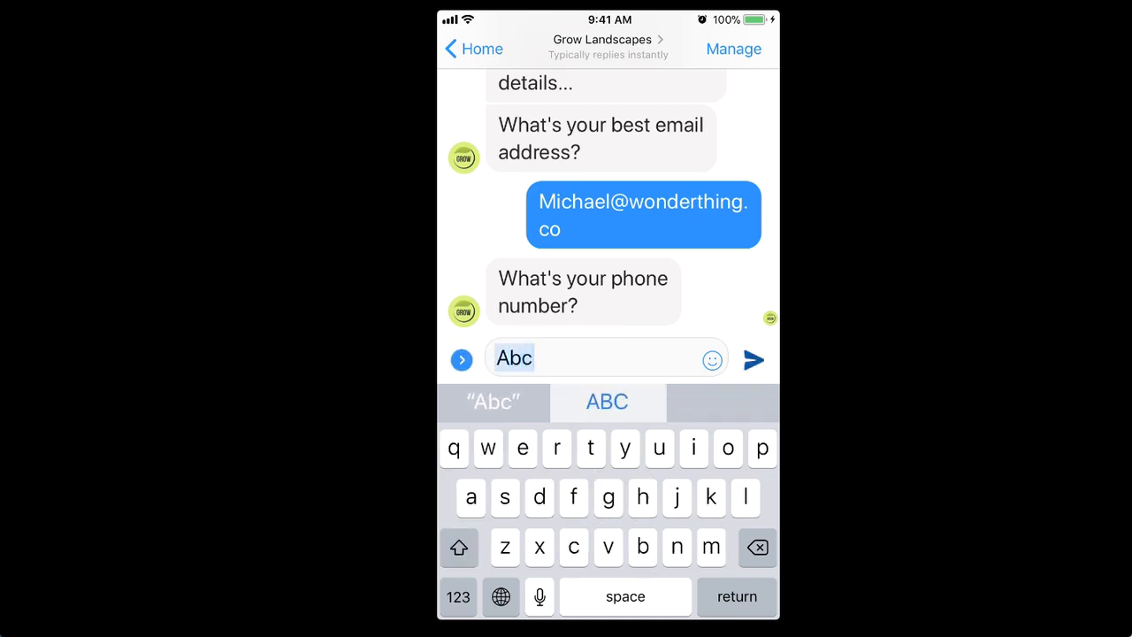
click(754, 360)
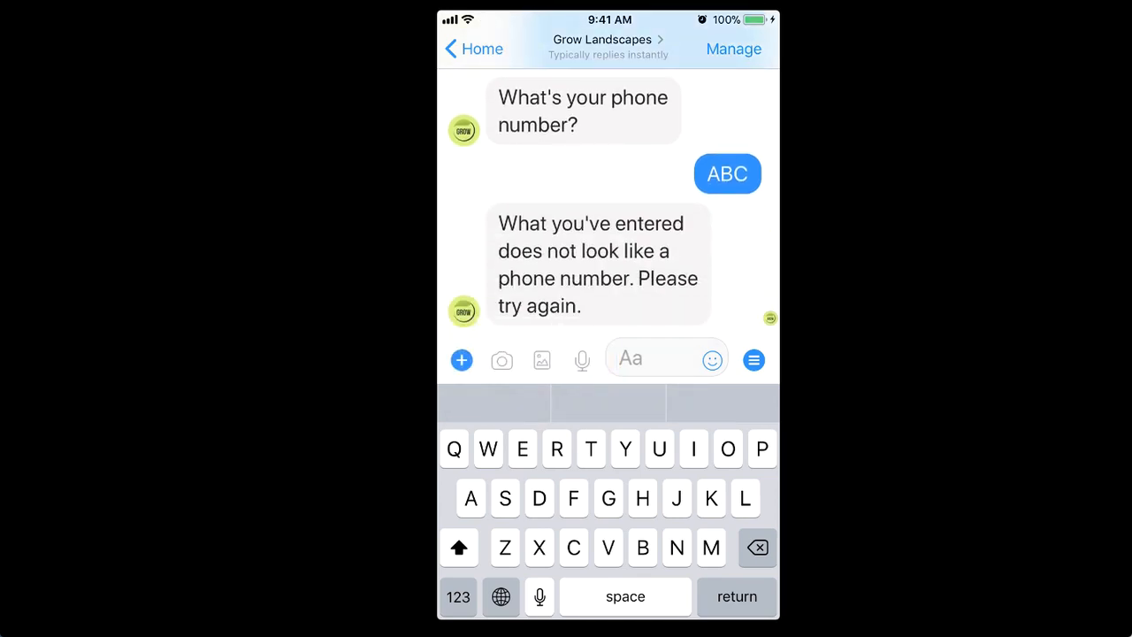
click(458, 596)
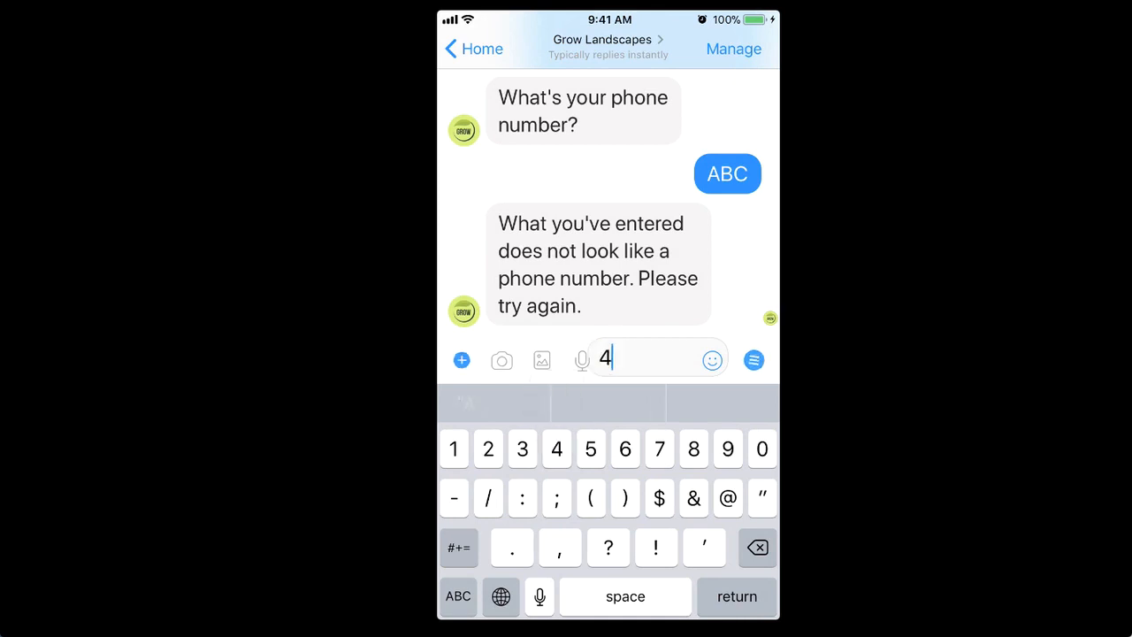
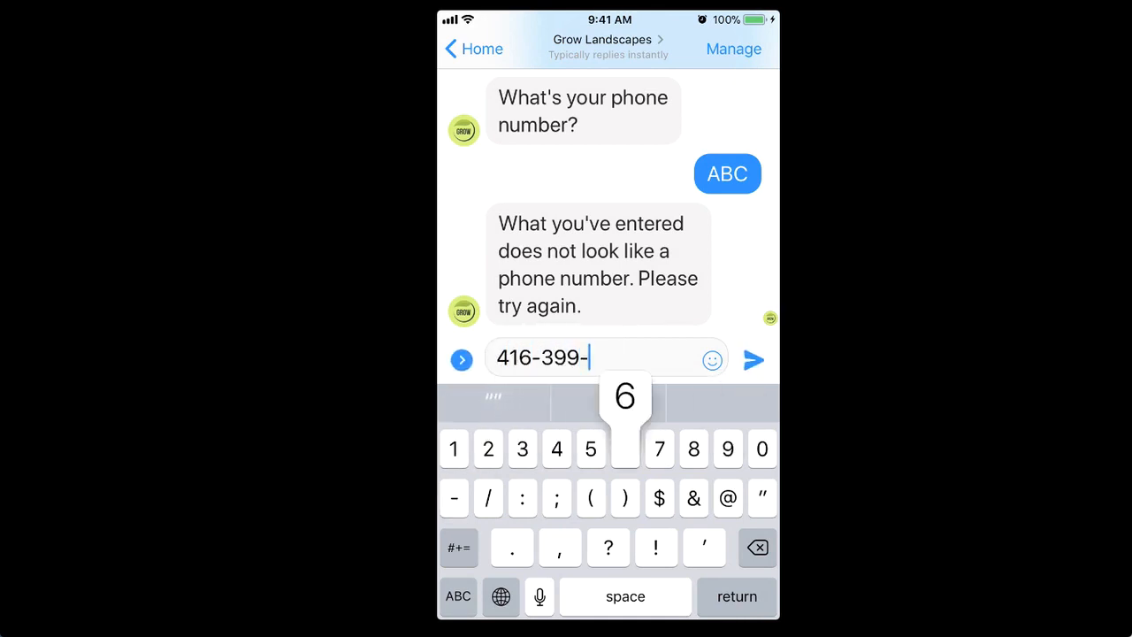
key(Return)
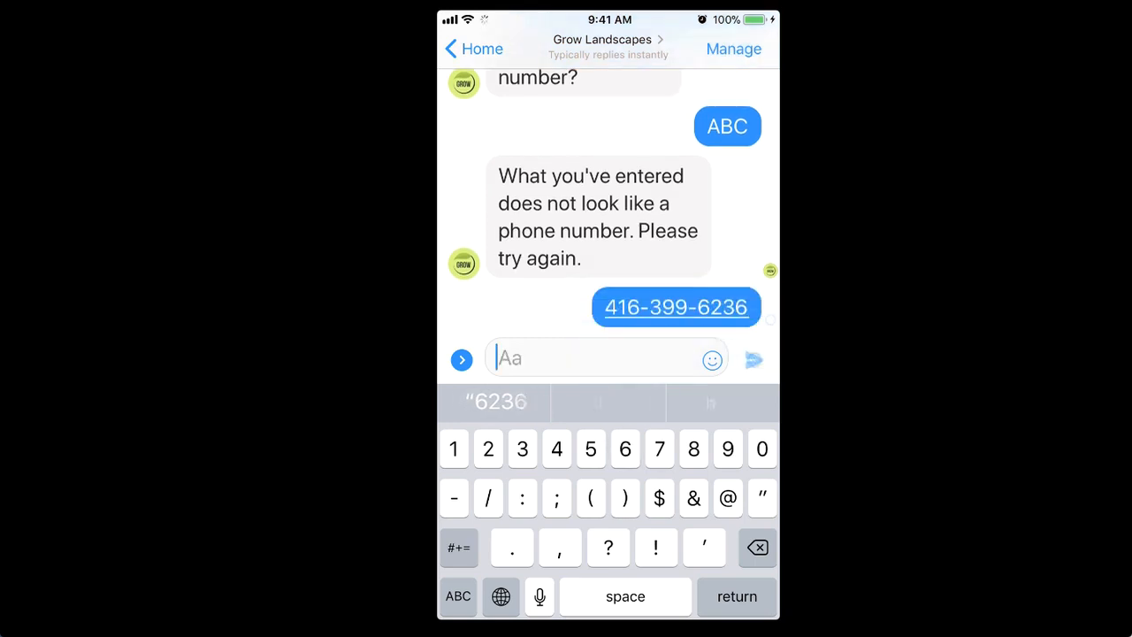
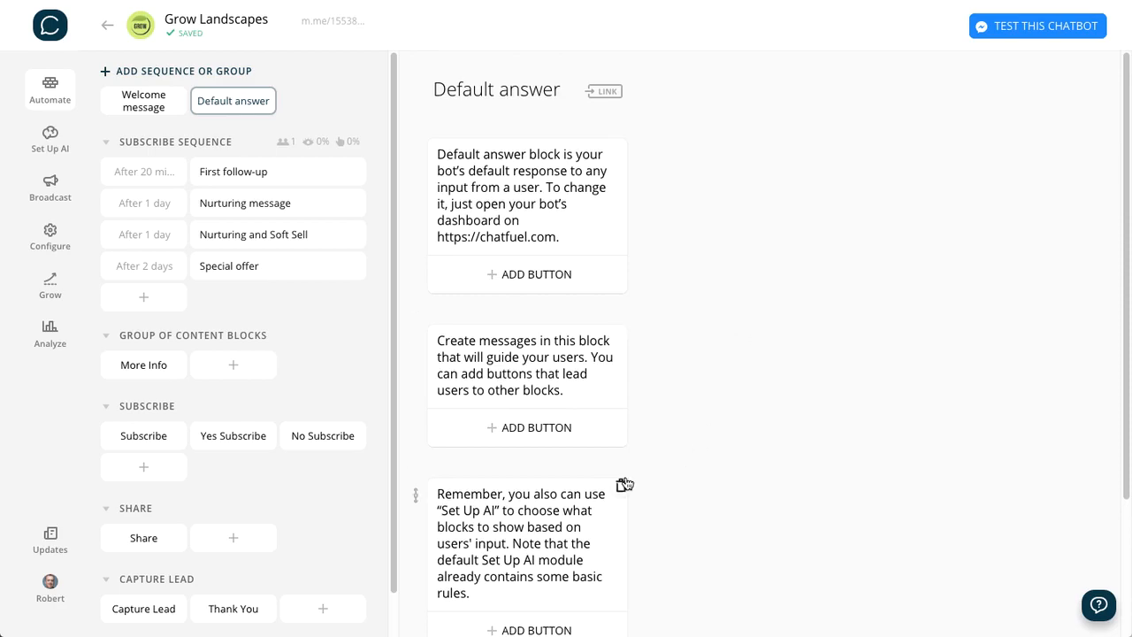
- Delete all three preset text cards from the Default answer block
click(621, 485)
click(660, 354)
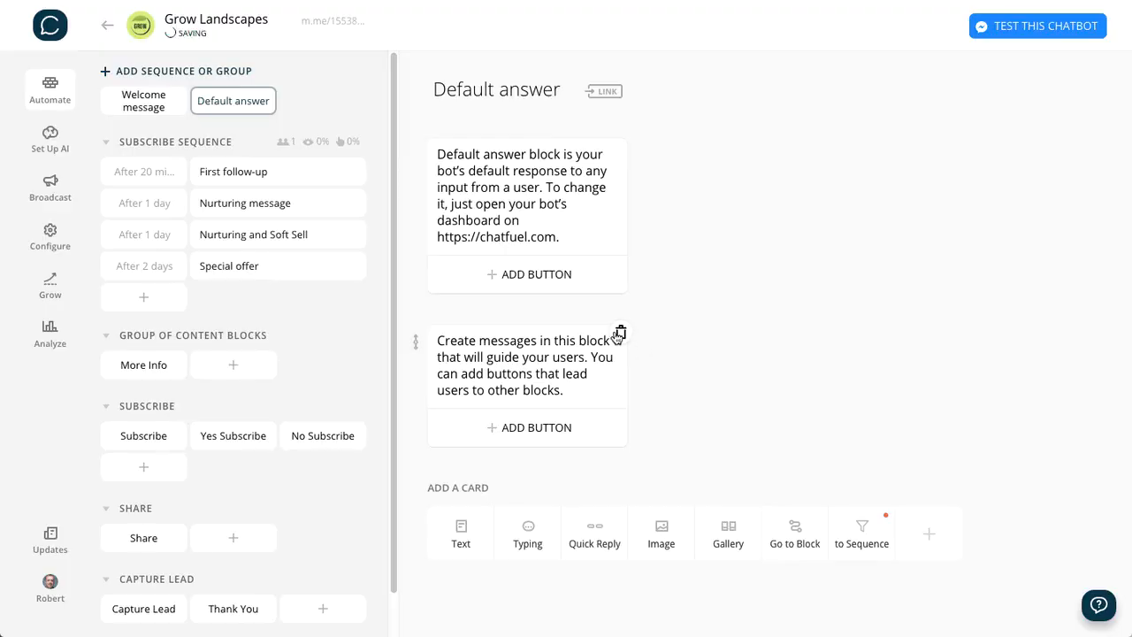
click(621, 332)
click(657, 351)
click(622, 153)
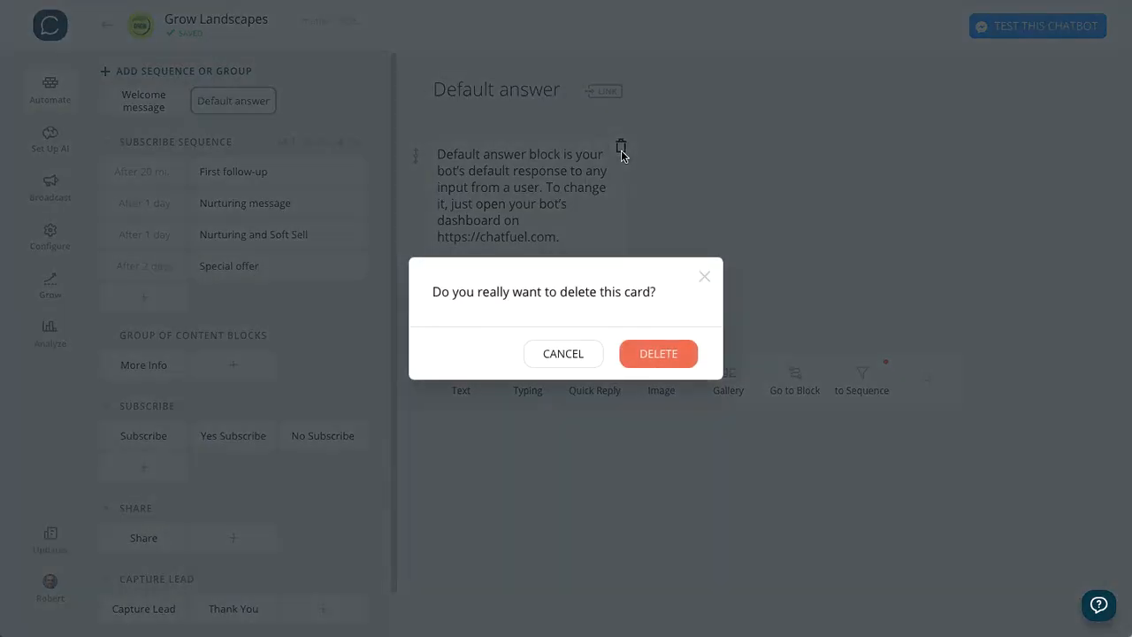
click(659, 353)
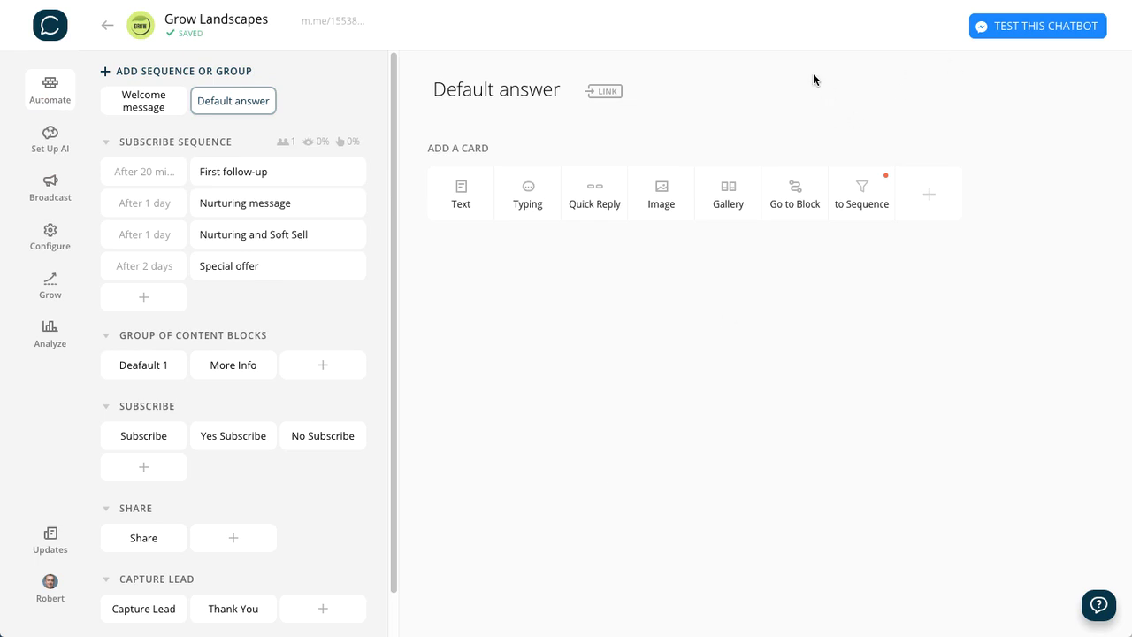
- Add a Go to Block card to Default answer with random redirection enabled, creating a "Default 1" block as its first target
click(794, 187)
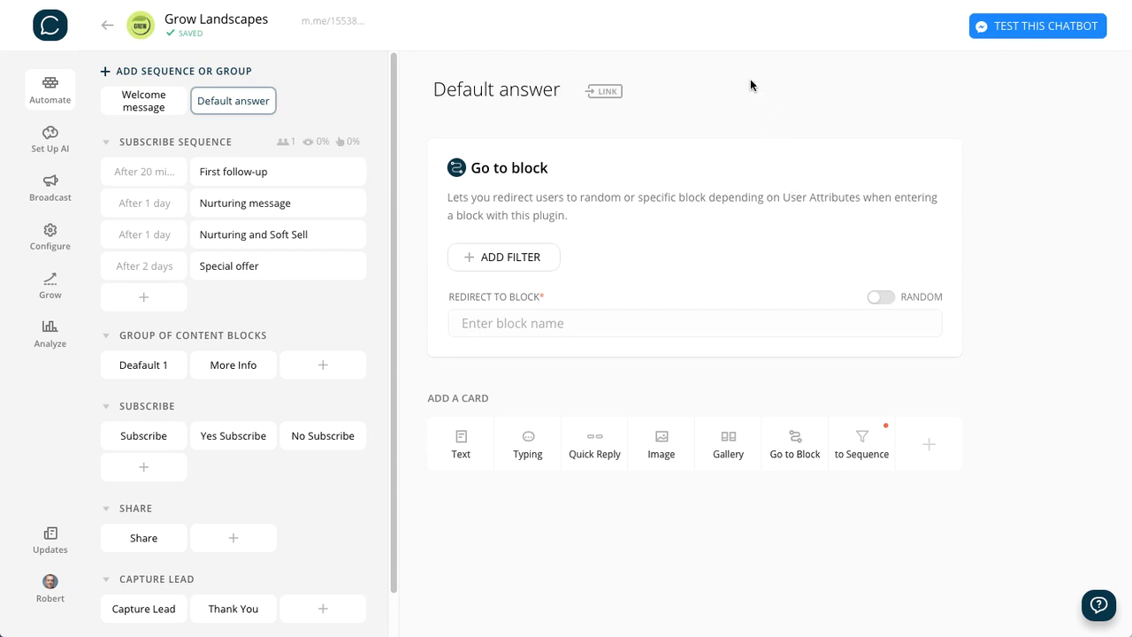
click(885, 298)
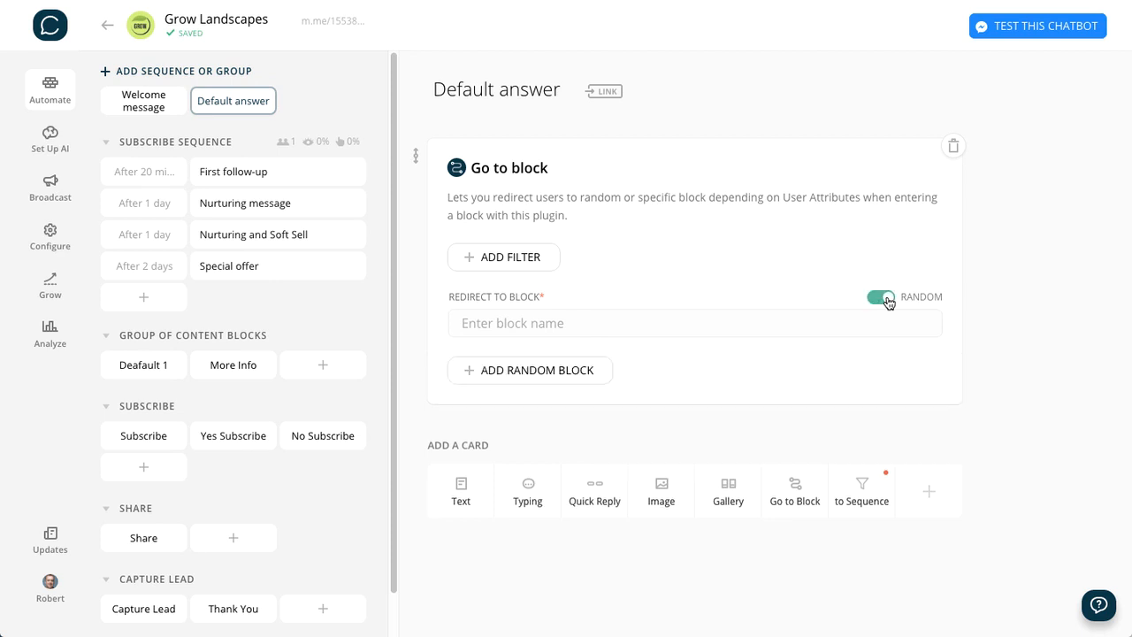
click(501, 324)
text(D)
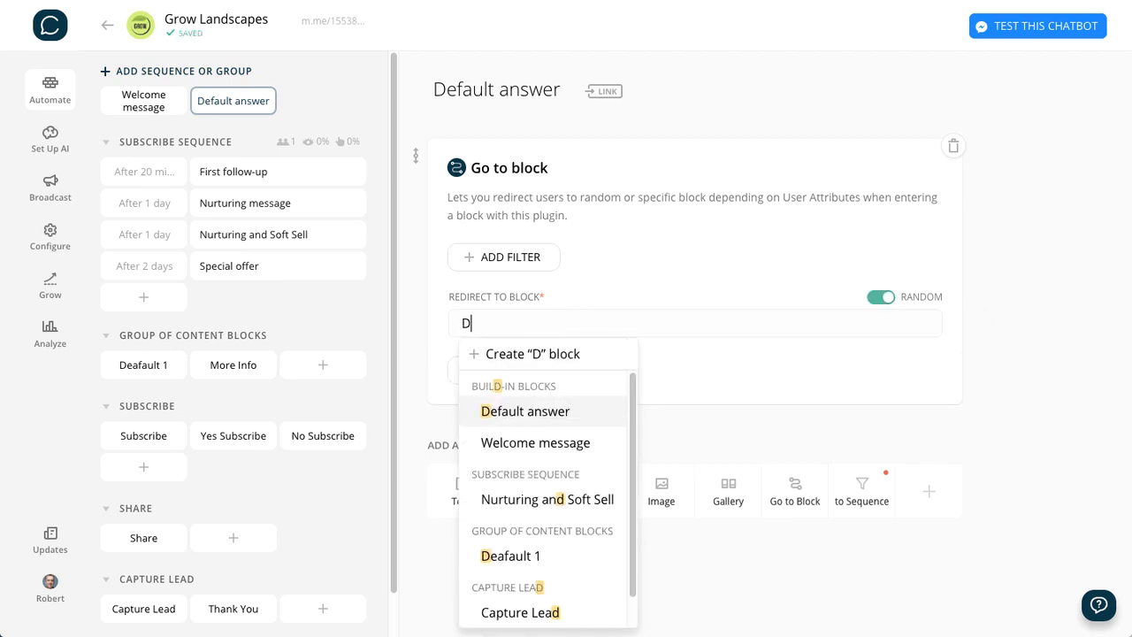
text(efault )
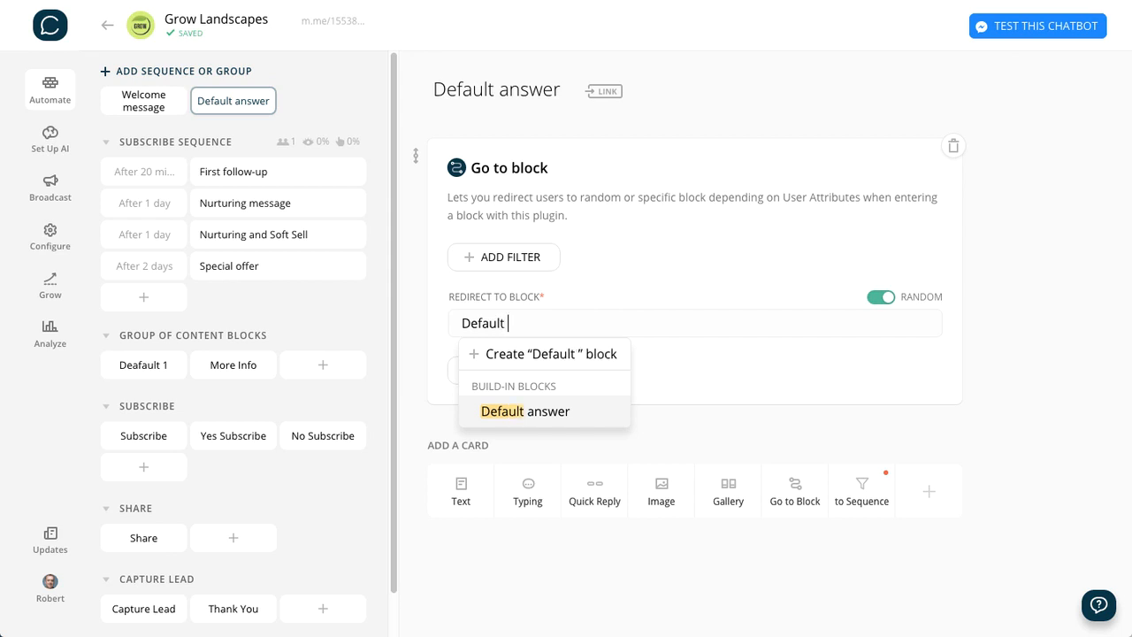
text(1)
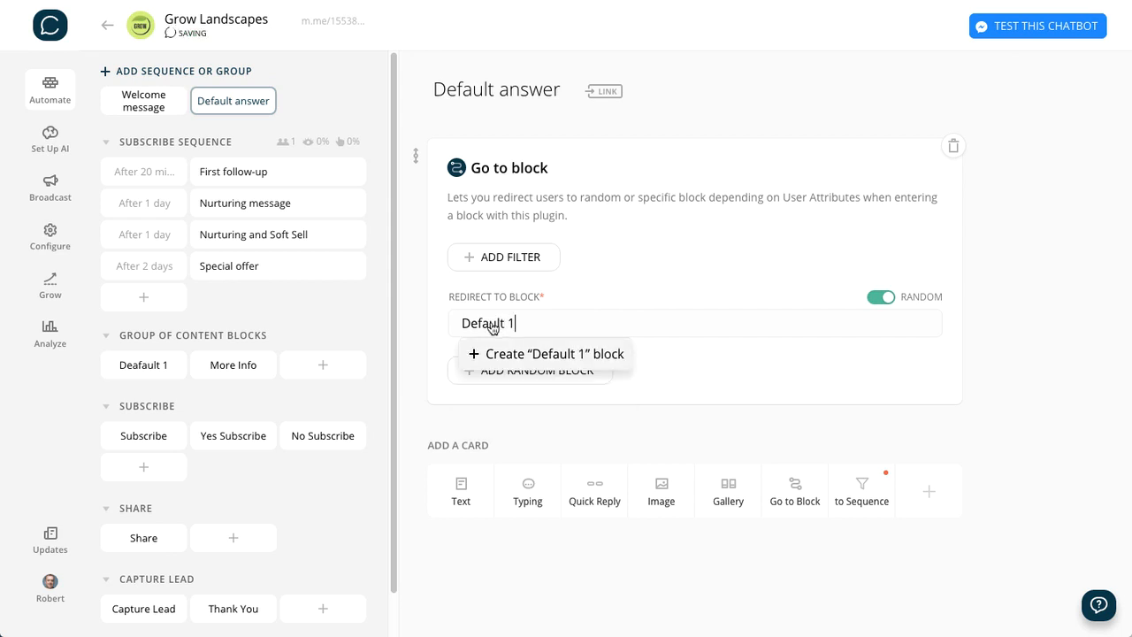
key(Return)
- Add two more random redirect targets to the Go to Block card, creating blocks named "Default 2" and "Default 3"
click(555, 370)
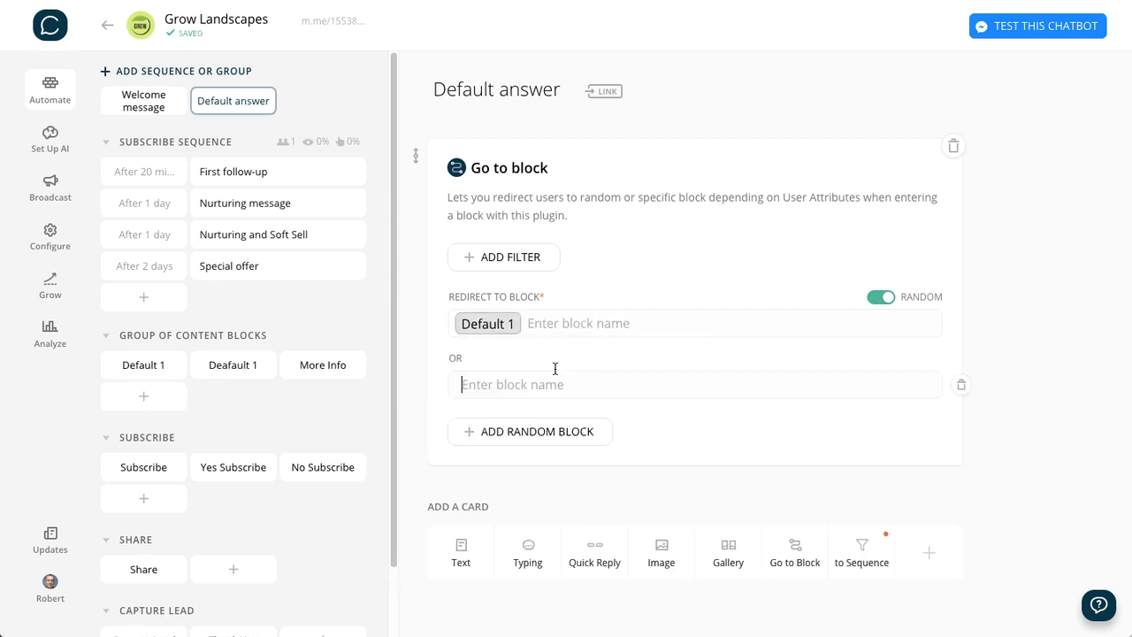
text(Default 2)
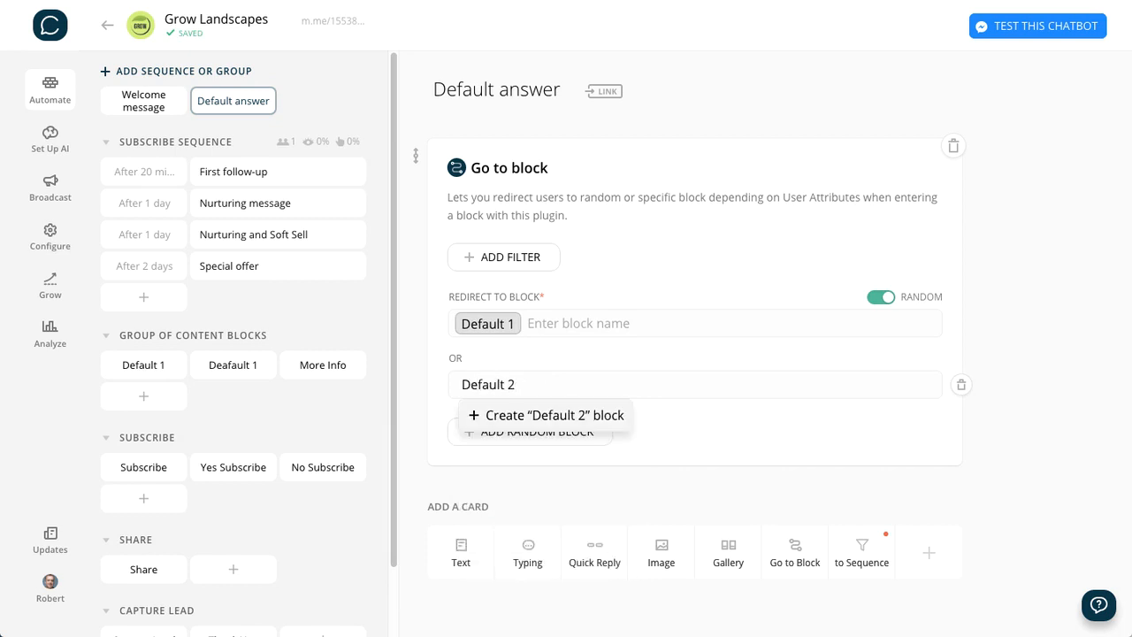
key(Return)
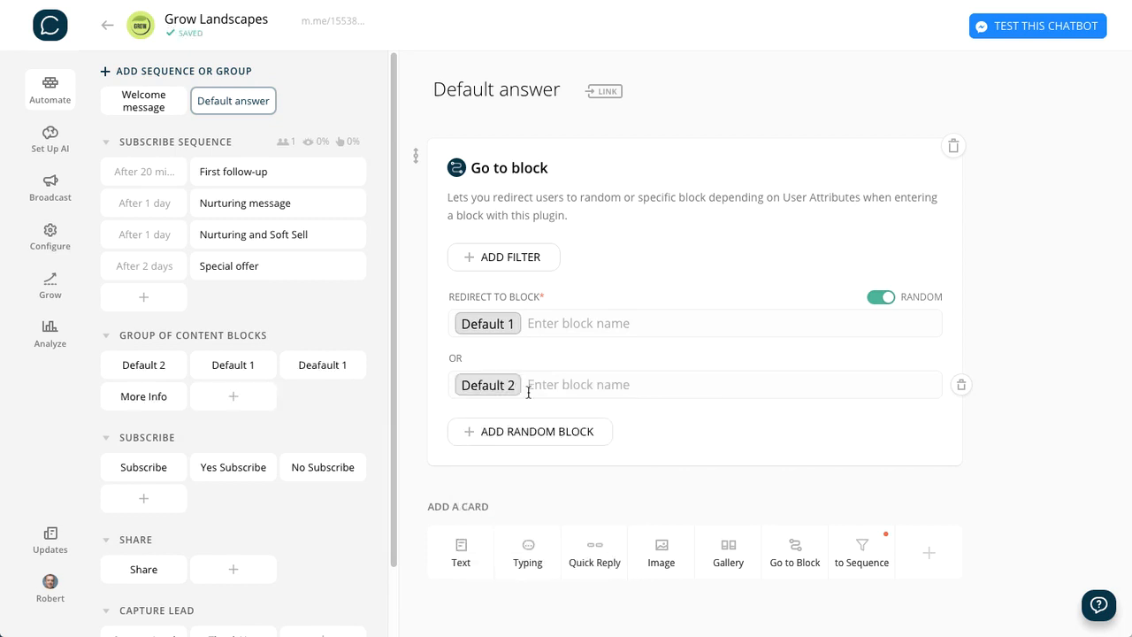
click(498, 431)
text(Default 3)
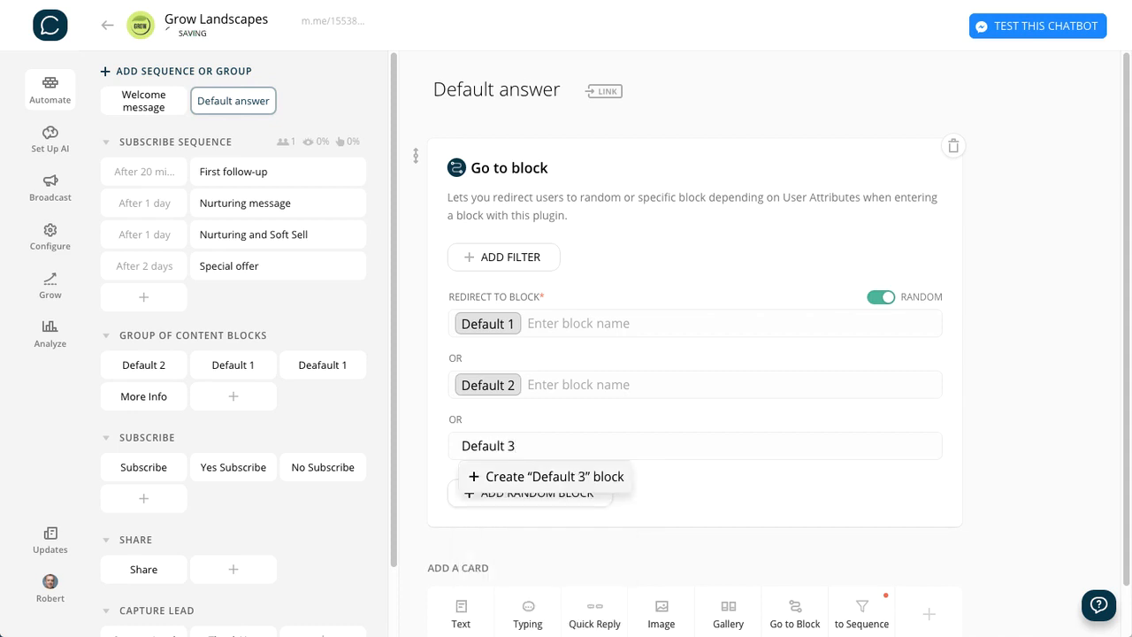
key(Return)
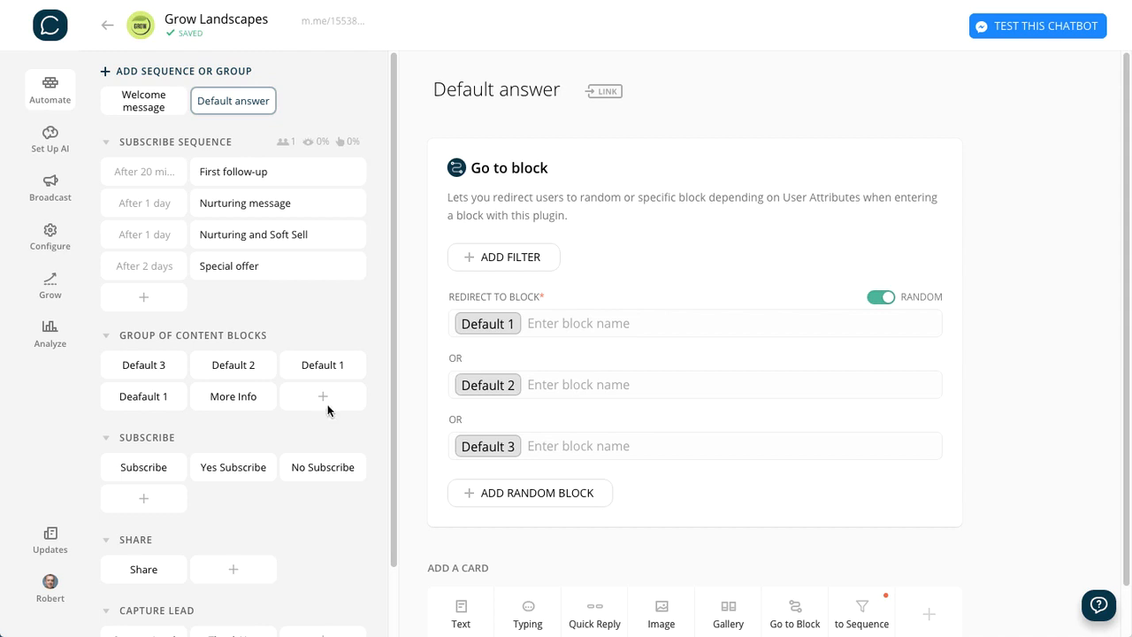
- In the Default 1 block, add a 0.5 sec typing indicator and a text card with the "Sorry, I don't know how to answer that" message
click(331, 370)
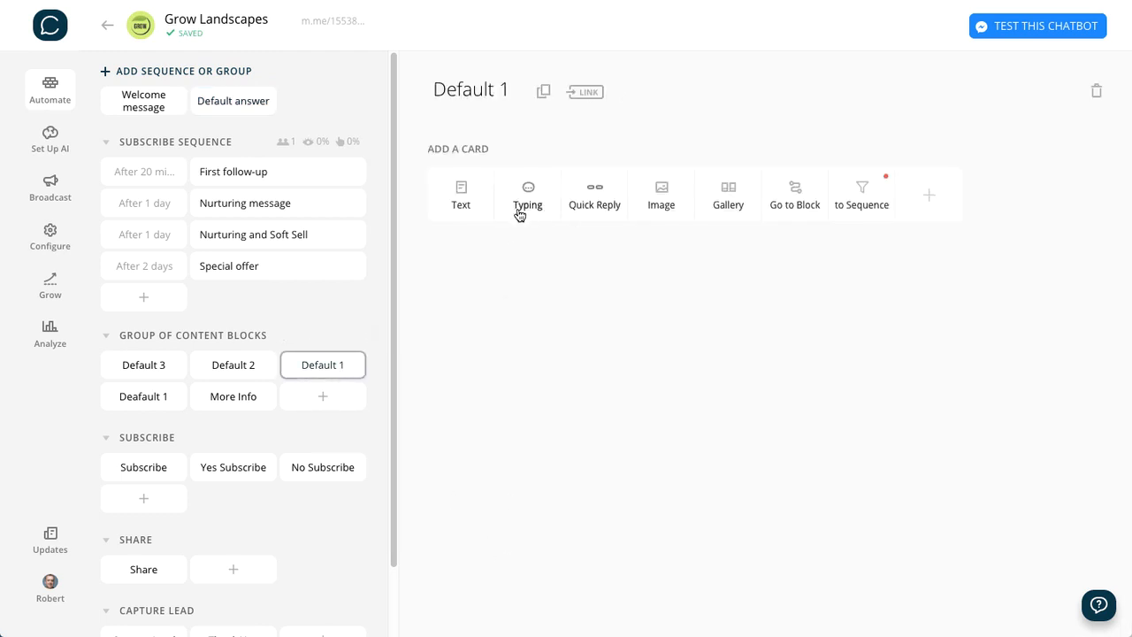
click(520, 215)
mouse_move(685, 177)
mouse_down()
mouse_move(720, 177)
mouse_move(677, 193)
mouse_up()
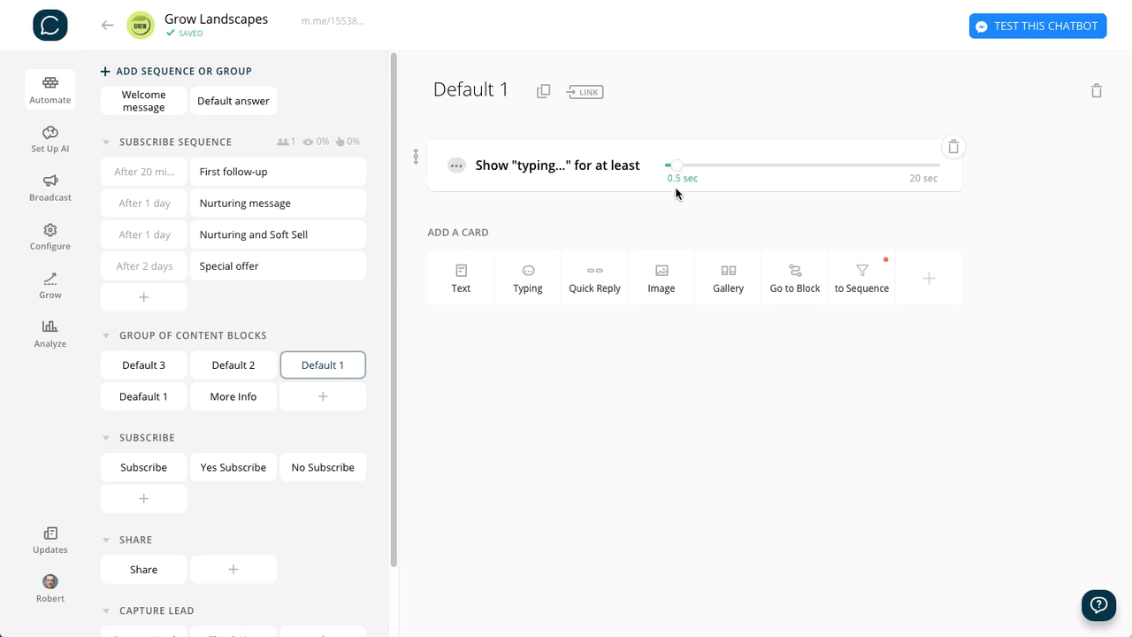
click(471, 283)
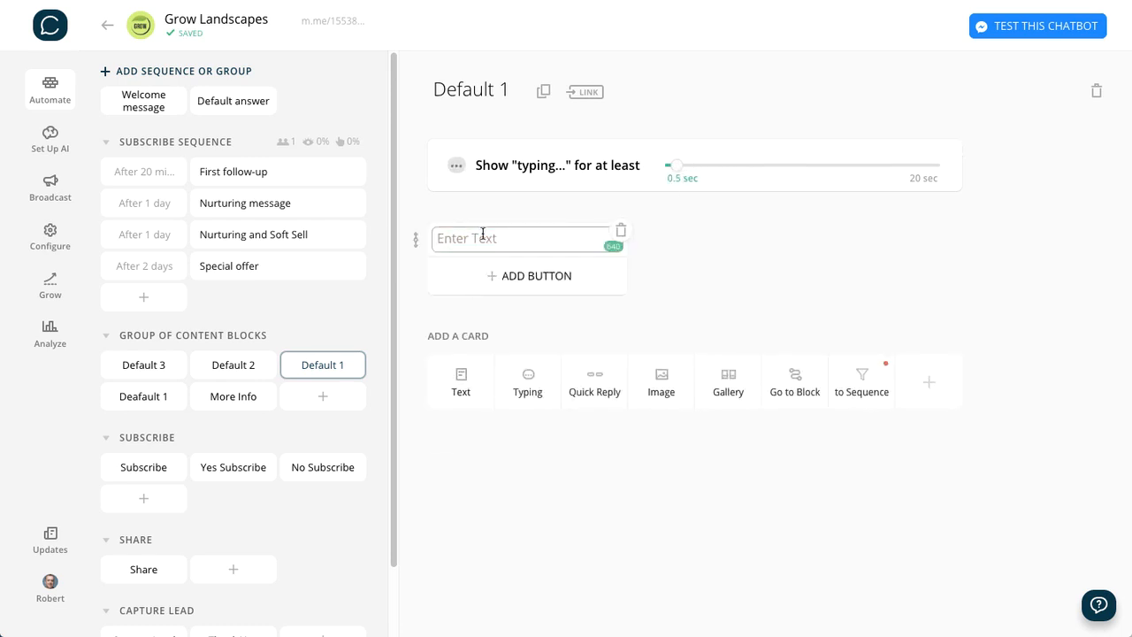
text(Sorry, I don’t know how to answer that. I haven’t been programmed to chat about stuff like that. 😬  Please try something else.)
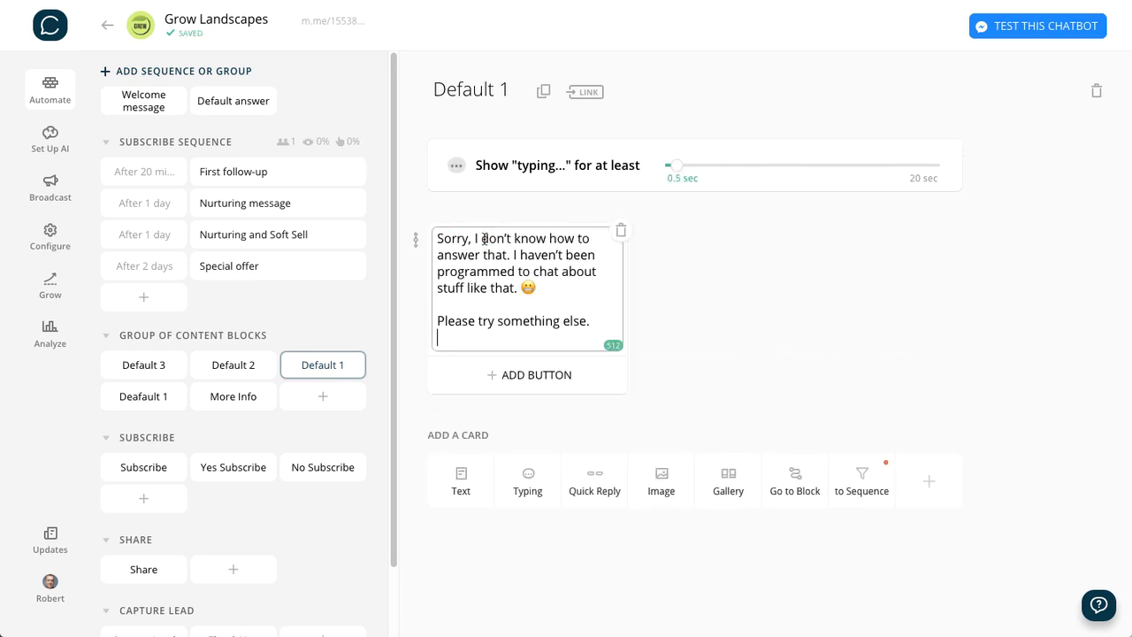
key(BackSpace)
click(704, 281)
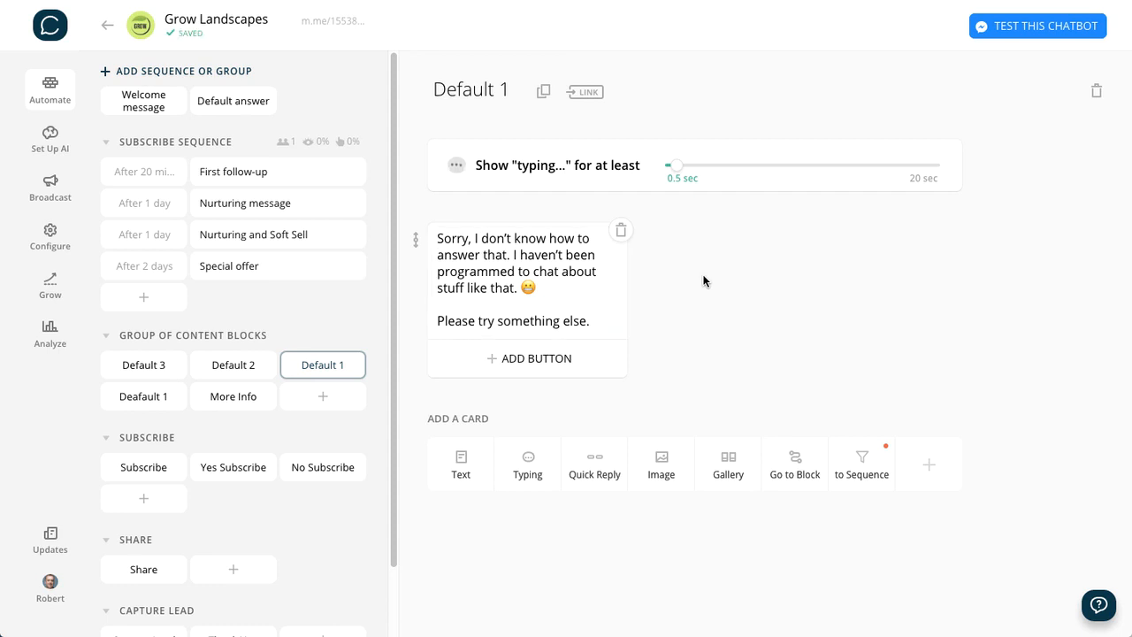
- Add a "Start Here" button to the Default 1 text card and link it to the Welcome message block
click(533, 359)
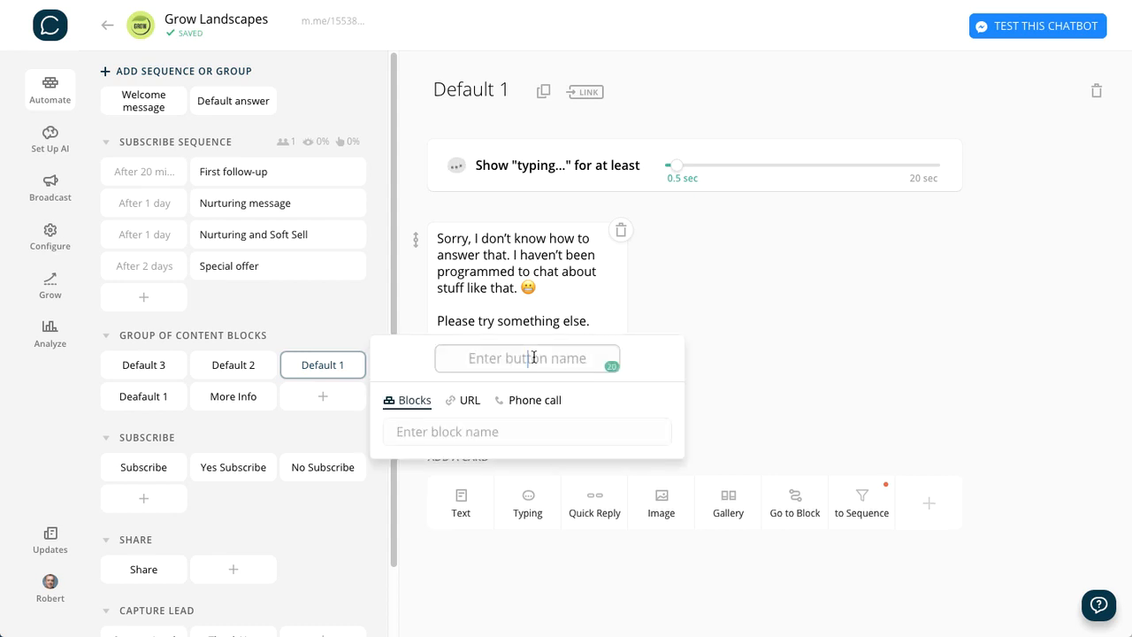
text(Start Here)
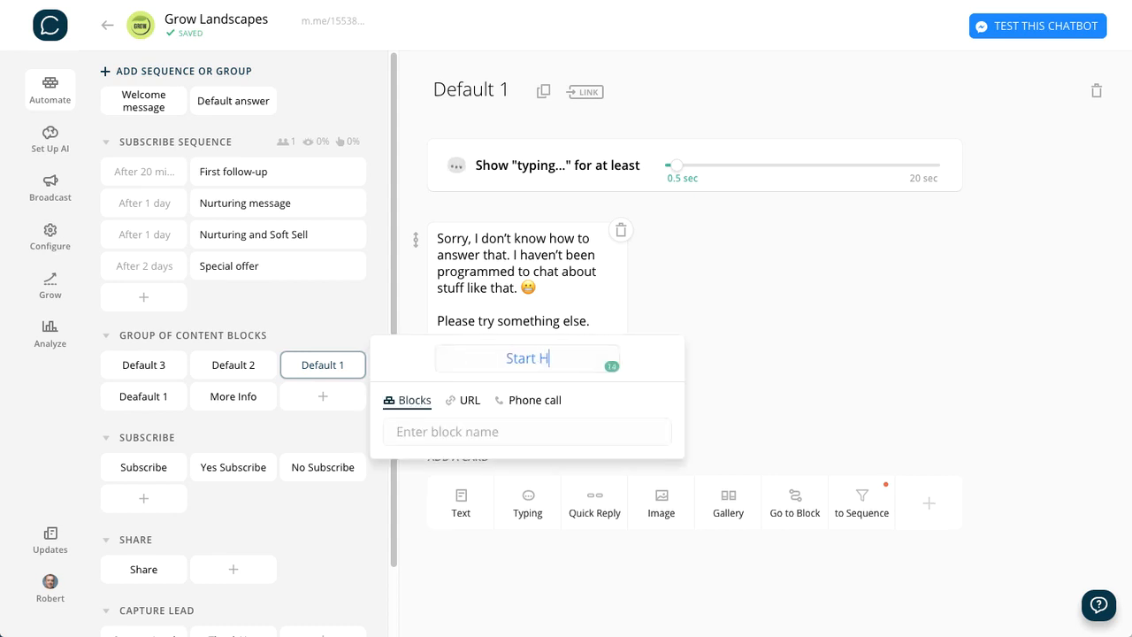
click(435, 431)
text(Wecl)
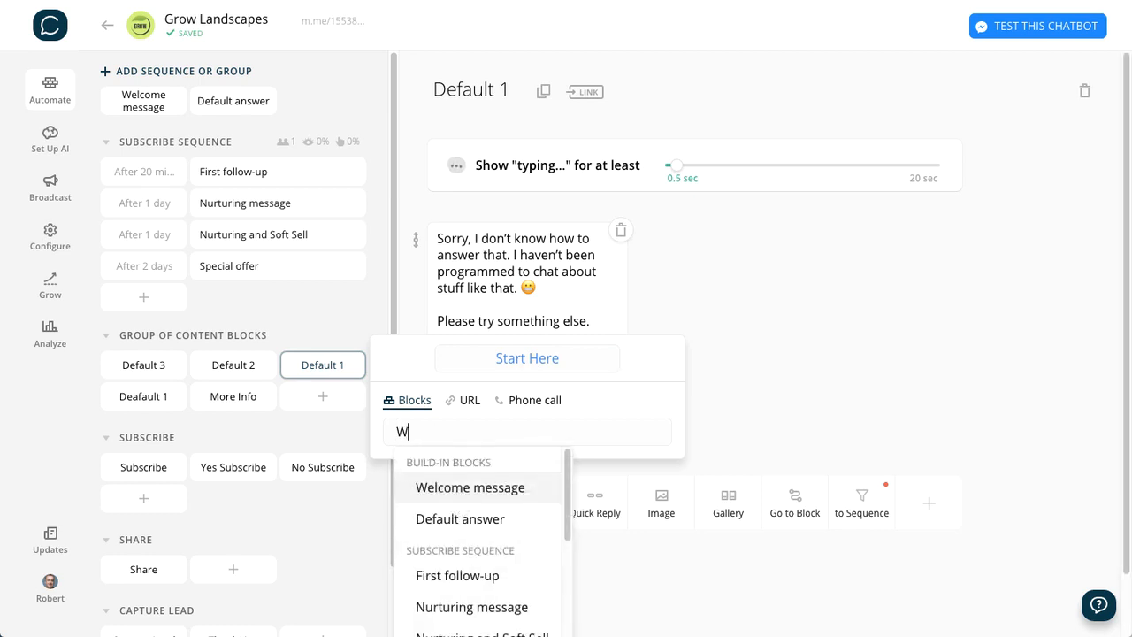
key(BackSpace)
key(BackSpace)
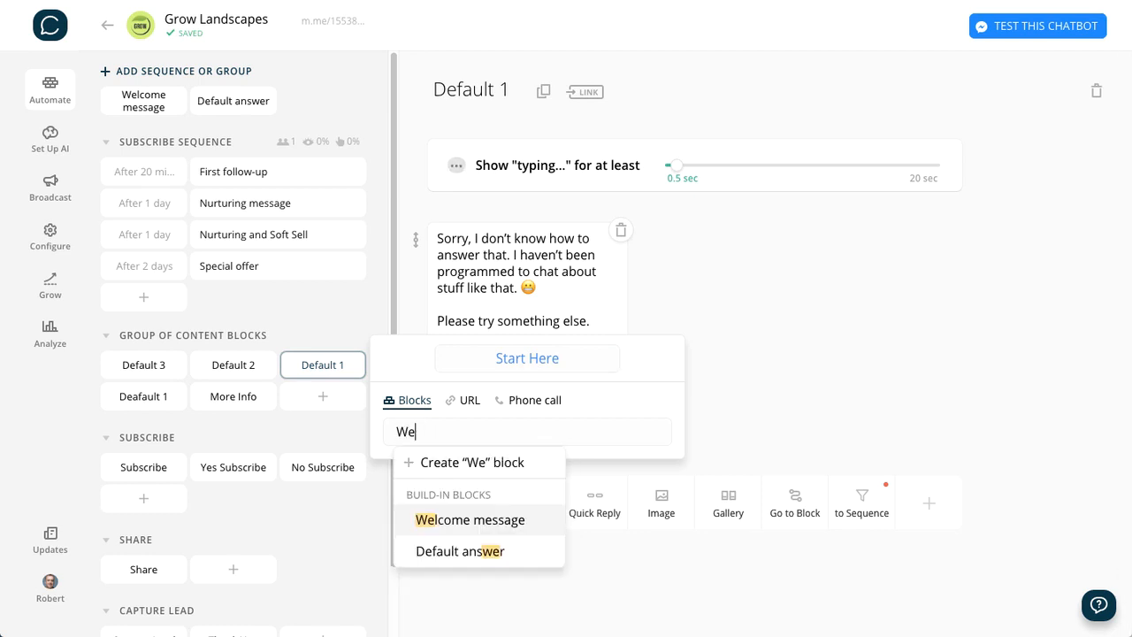
text(lc)
key(Return)
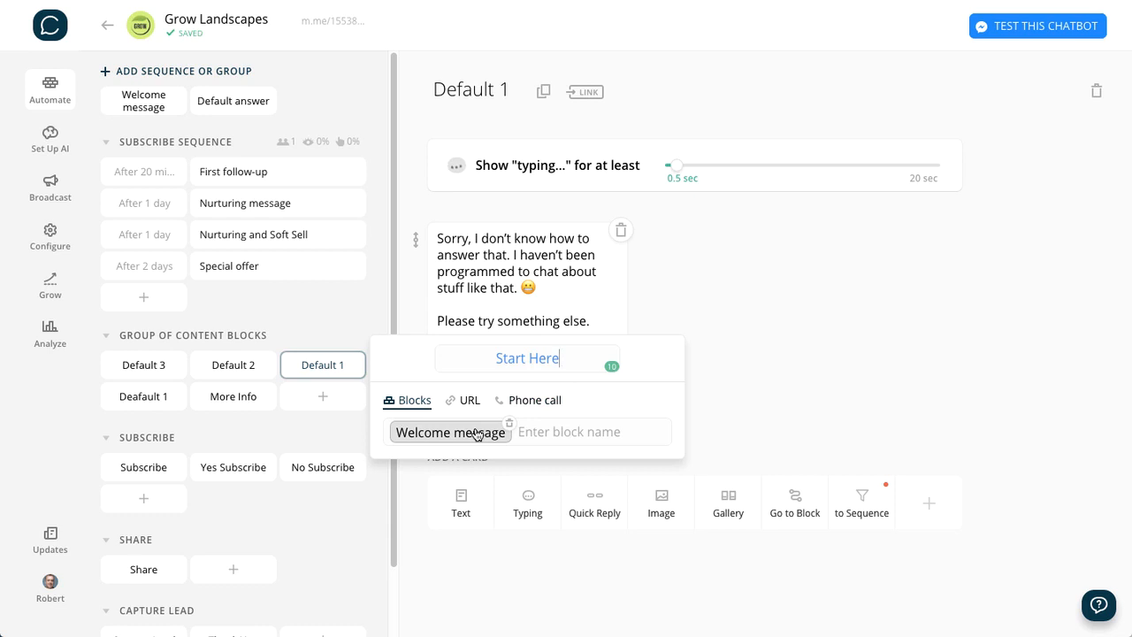
click(906, 258)
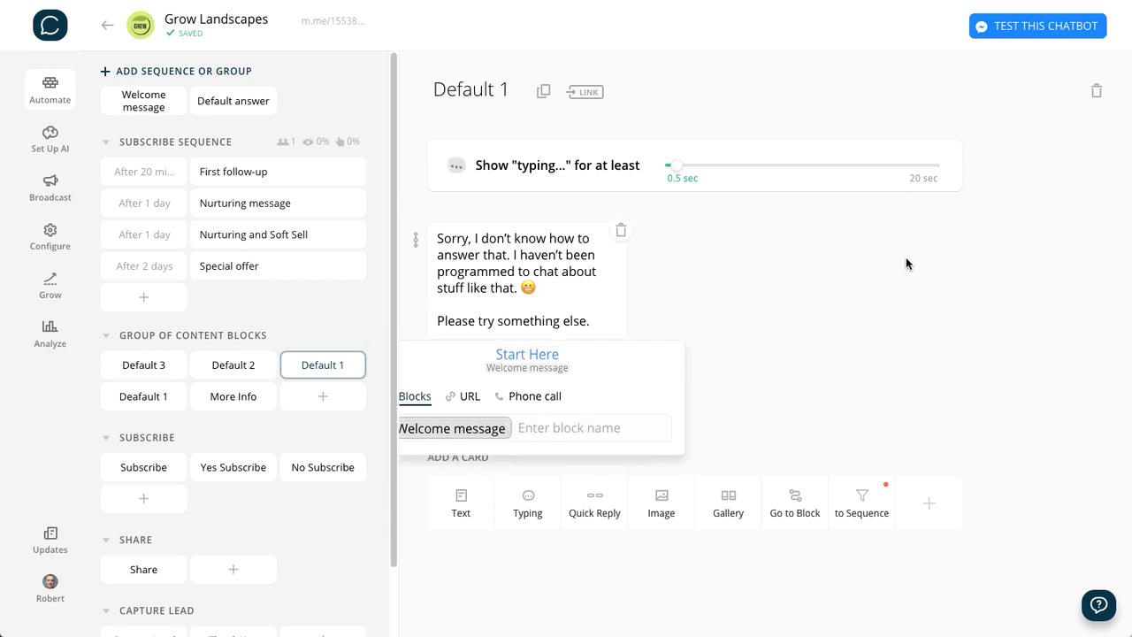
- In the Default 2 block, add a 0.5 sec typing indicator and a text card with the "Sorry, I don't understand that" simple, lowly bot message
click(237, 371)
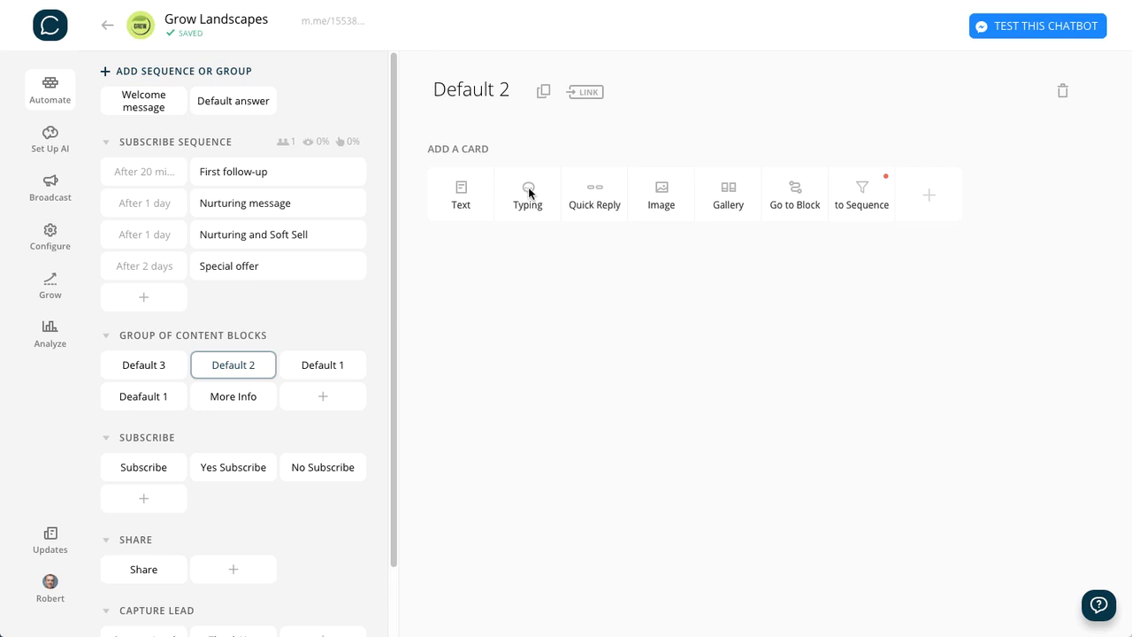
click(528, 187)
drag(723, 167, 671, 168)
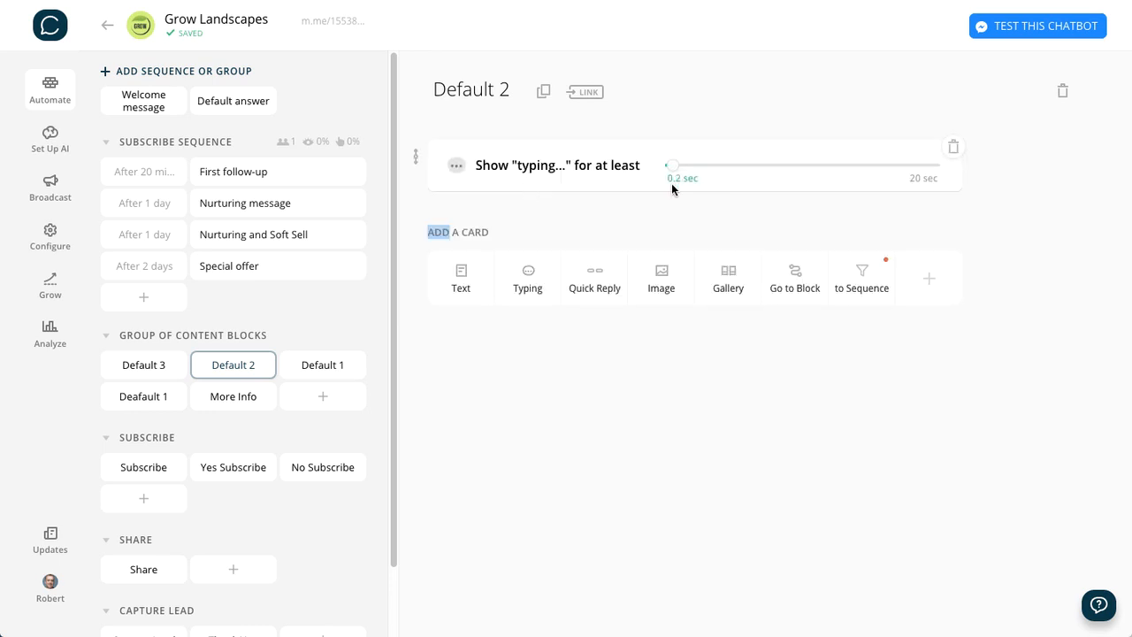
click(450, 285)
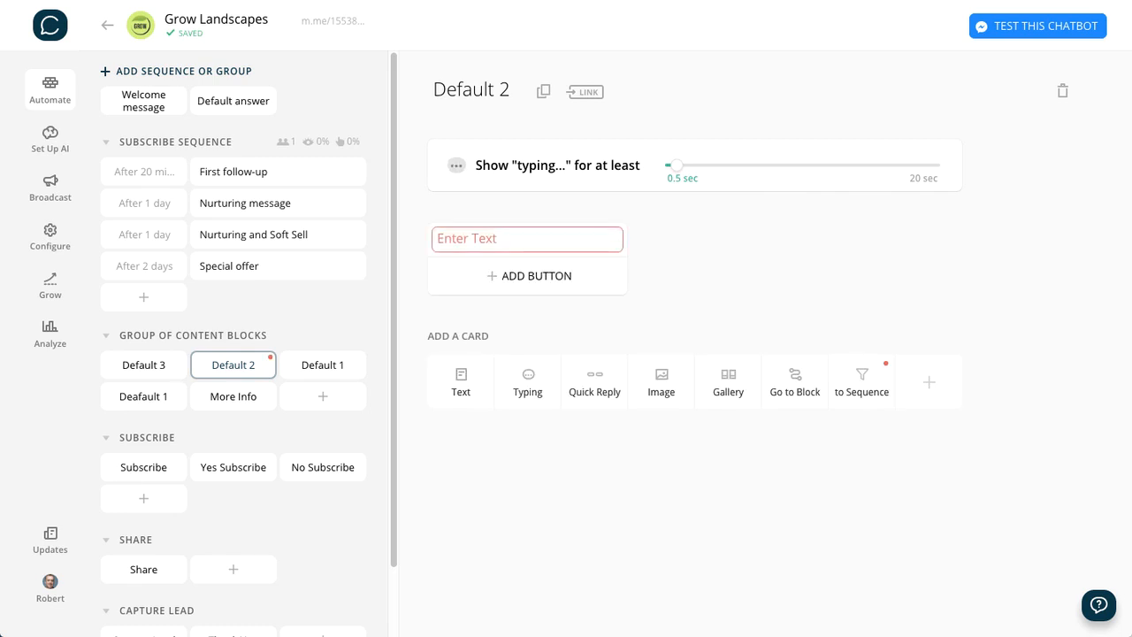
click(523, 237)
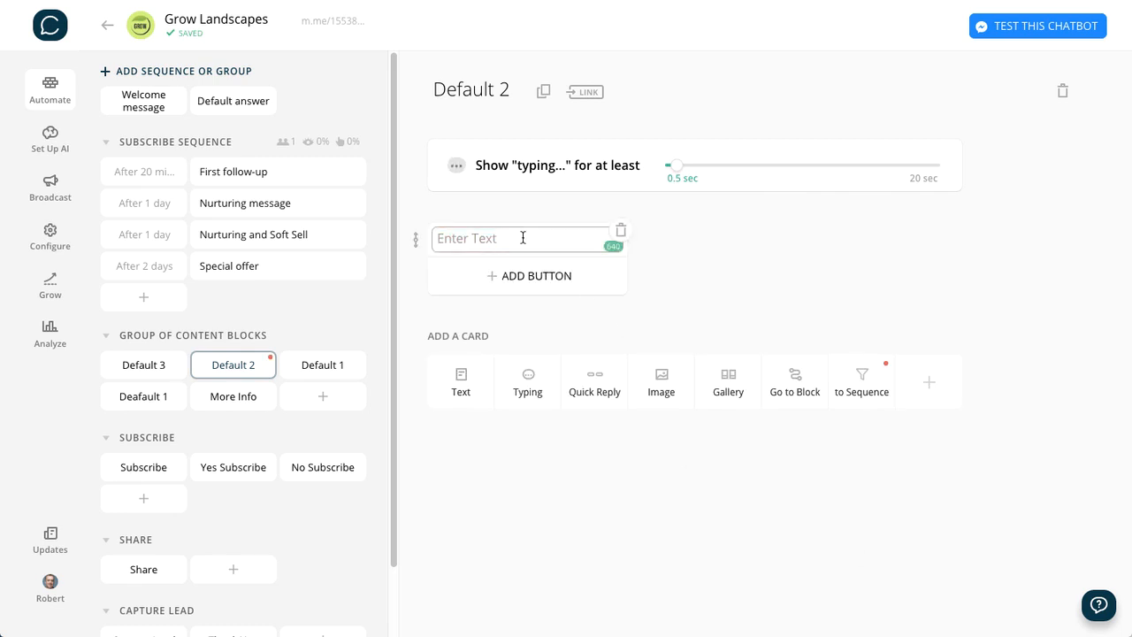
text(Sorry, I don’t understand that. 🙁I’m just a simple, lowly bot.  Please try something else.)
click(686, 255)
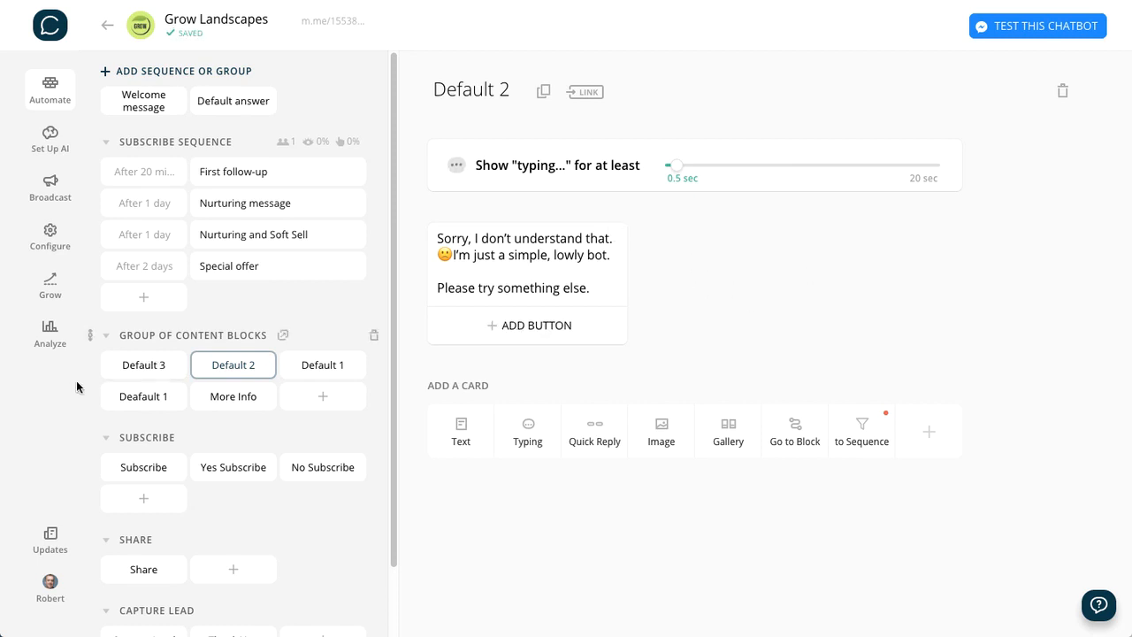
- In the Default 3 block, add a 0.5 sec typing indicator and a text card with the "That's a tough one to answer" message
click(142, 364)
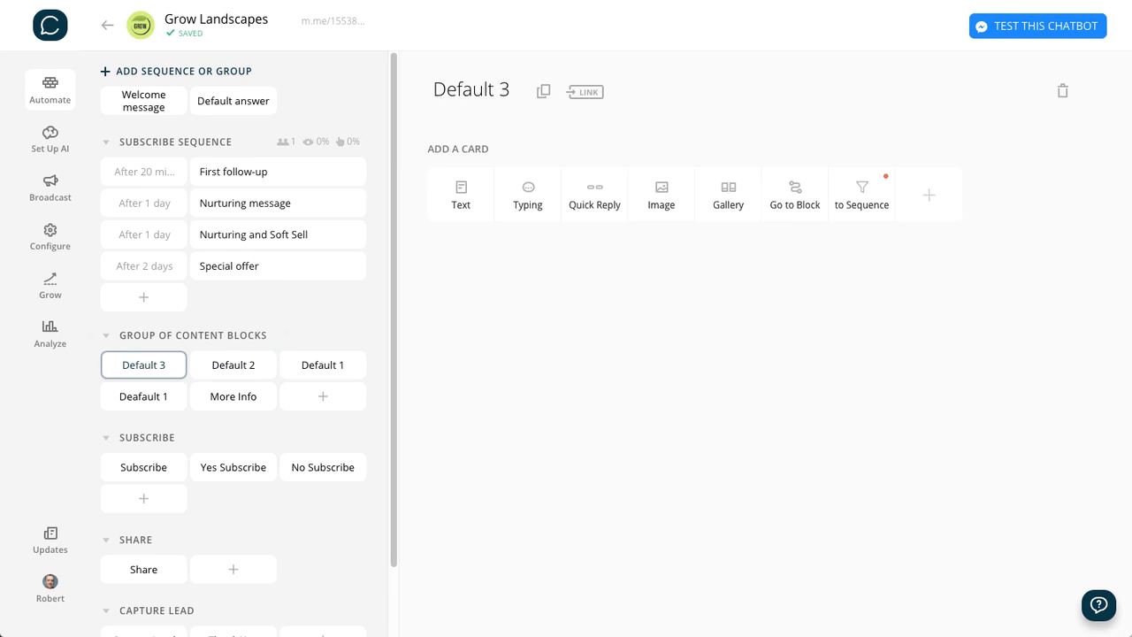
click(530, 189)
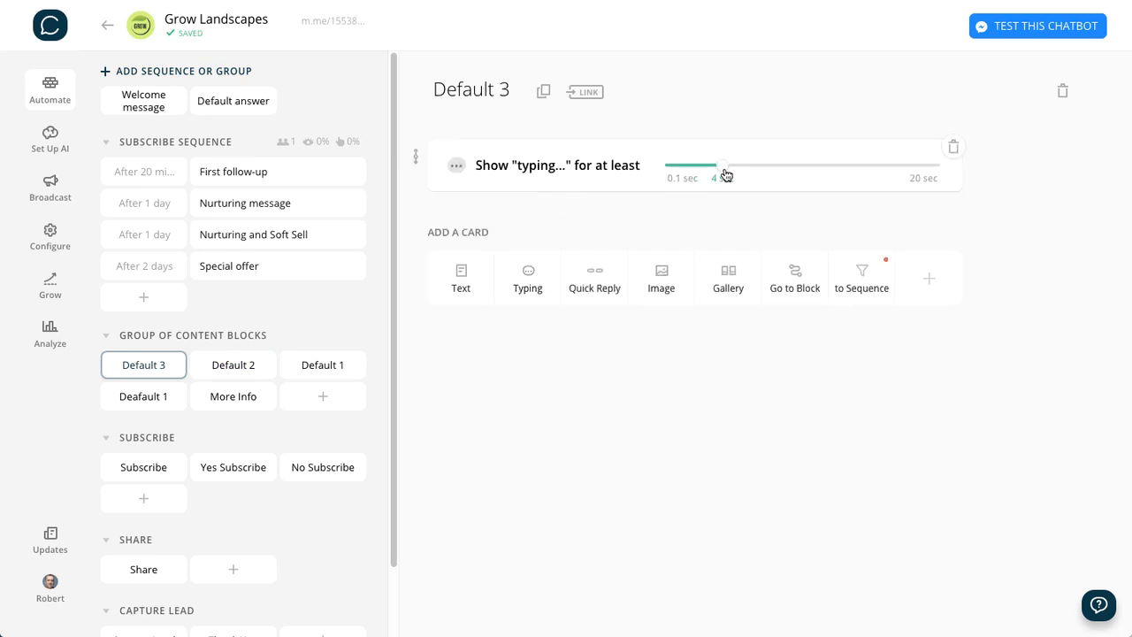
drag(725, 172, 702, 182)
click(481, 273)
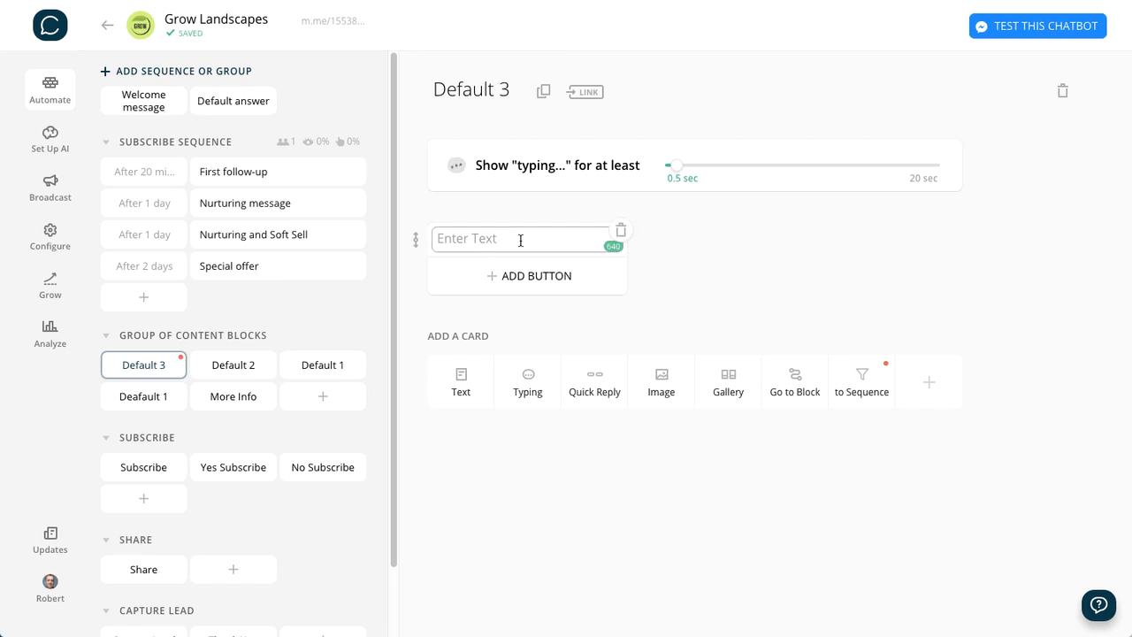
text(That’s a tough one to answer, mainly because I don’t understand what you typed at all.  Please try this instead:)
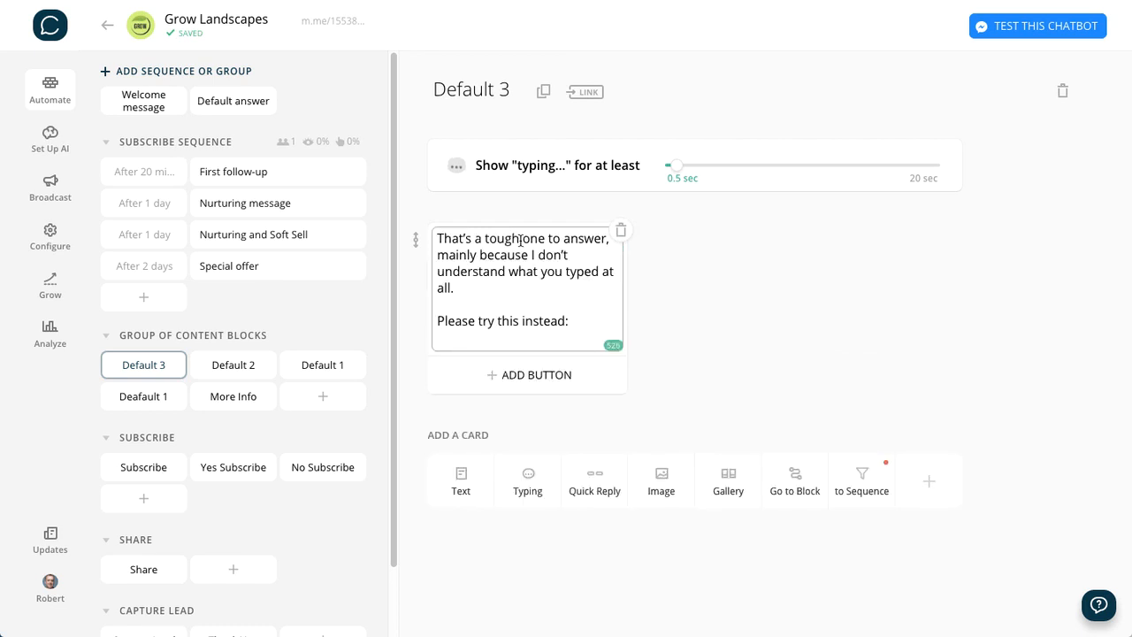
- Add a "See the deal!" button to the Default 3 text card and link it to the Welcome message block
click(537, 359)
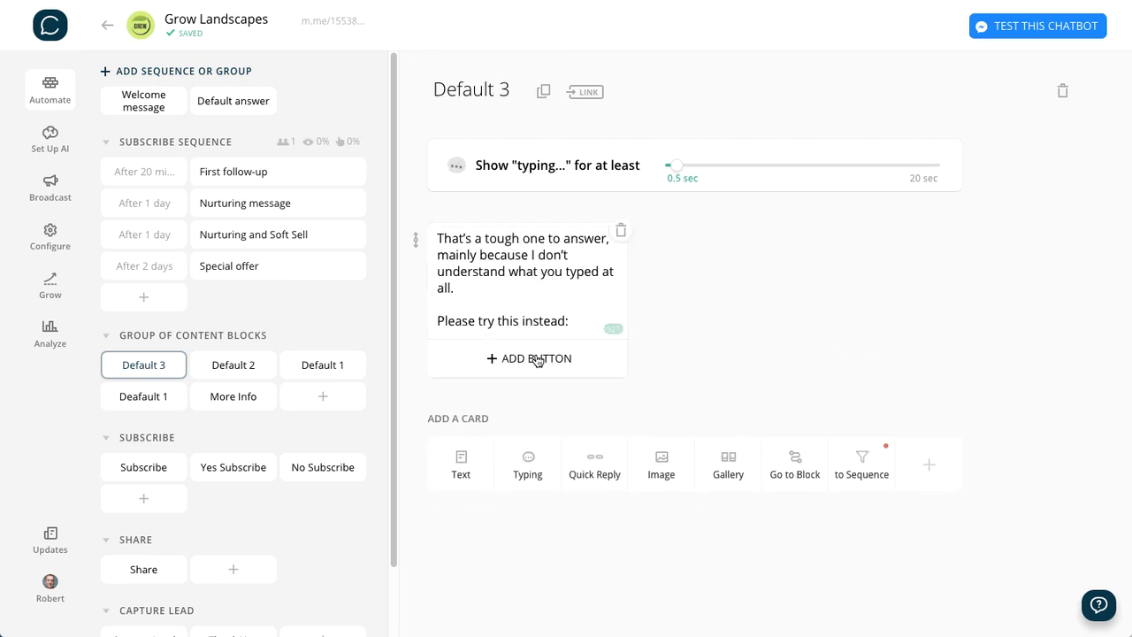
text(See the d)
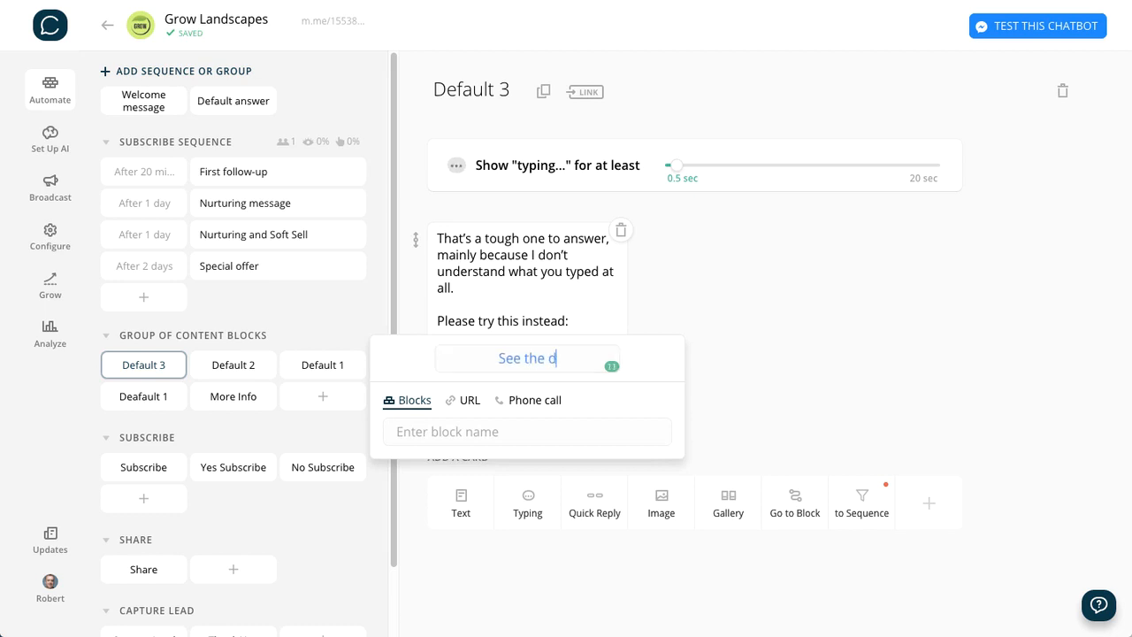
text(eal)
text(!)
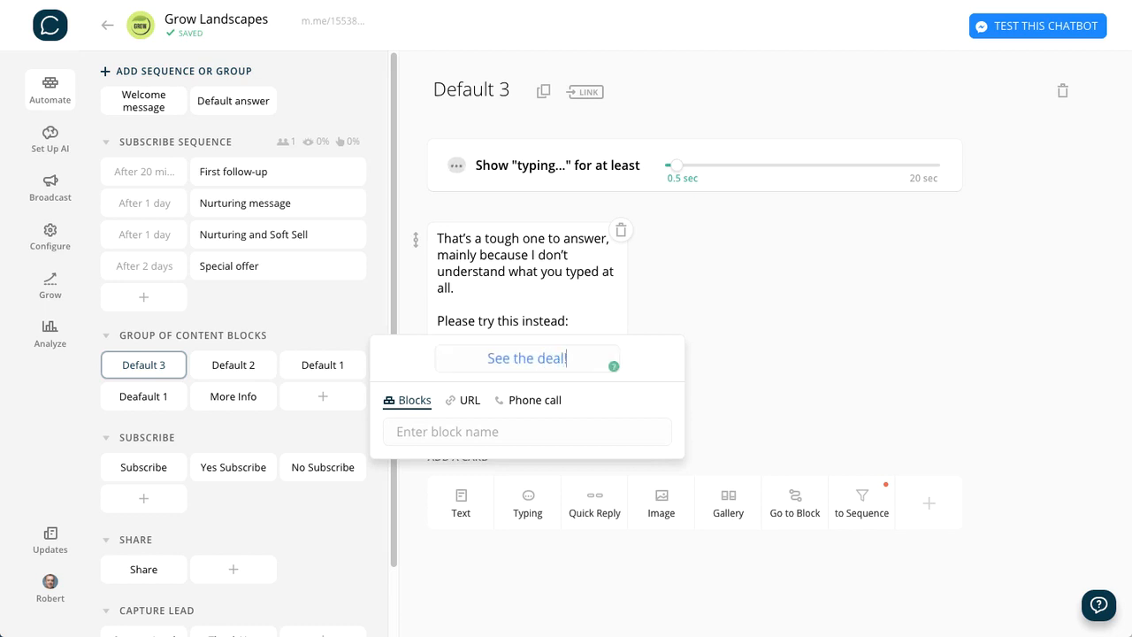
click(434, 434)
text(WE)
key(BackSpace)
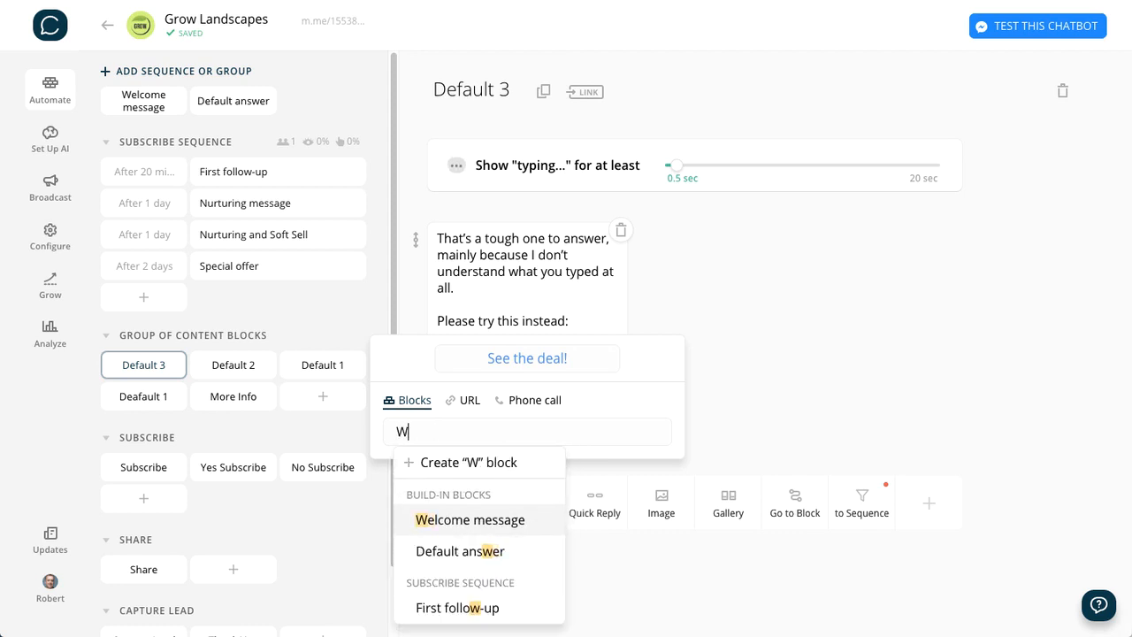
click(489, 519)
click(907, 286)
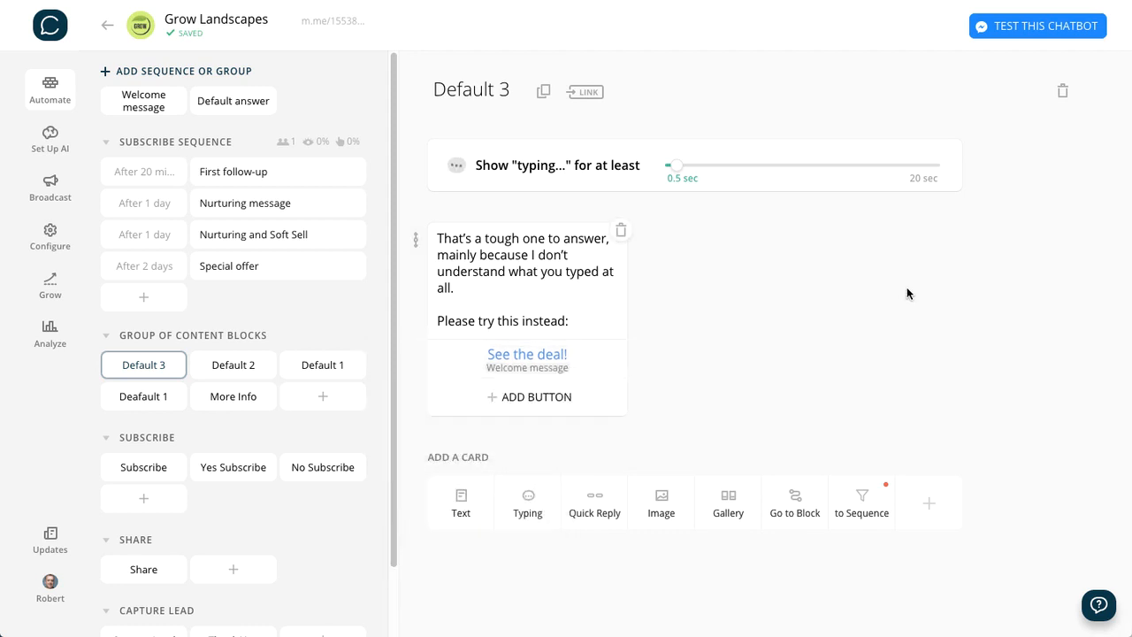
- Review the Default answer block's random redirects and the keyphrases and replies of the existing AI rules
click(237, 105)
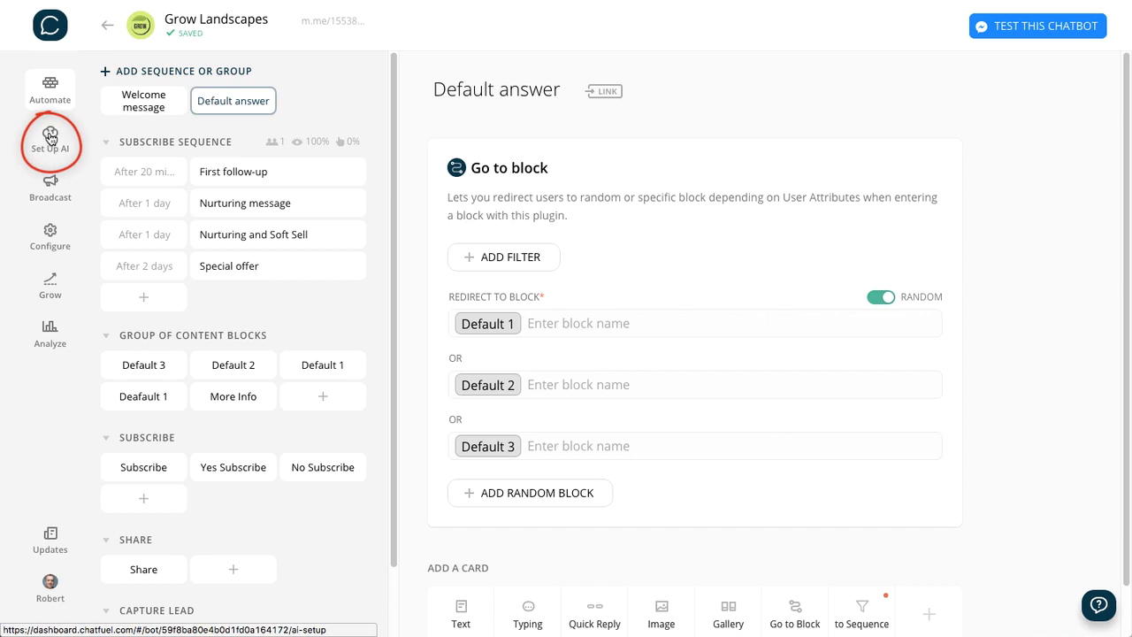
click(50, 137)
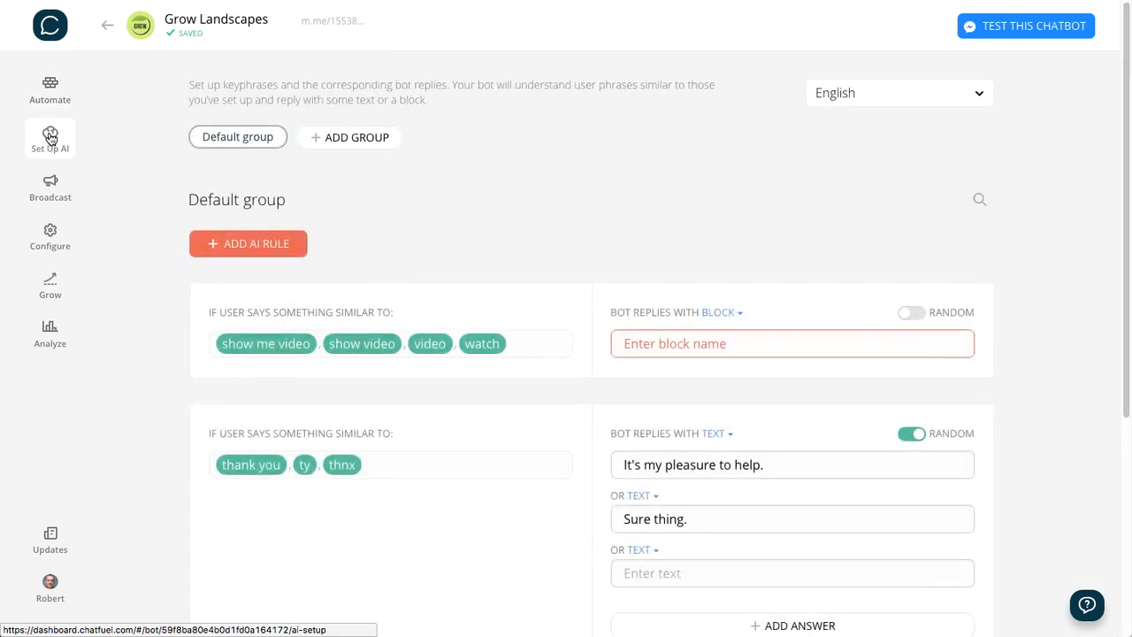
scroll(1051, 383, down, 4)
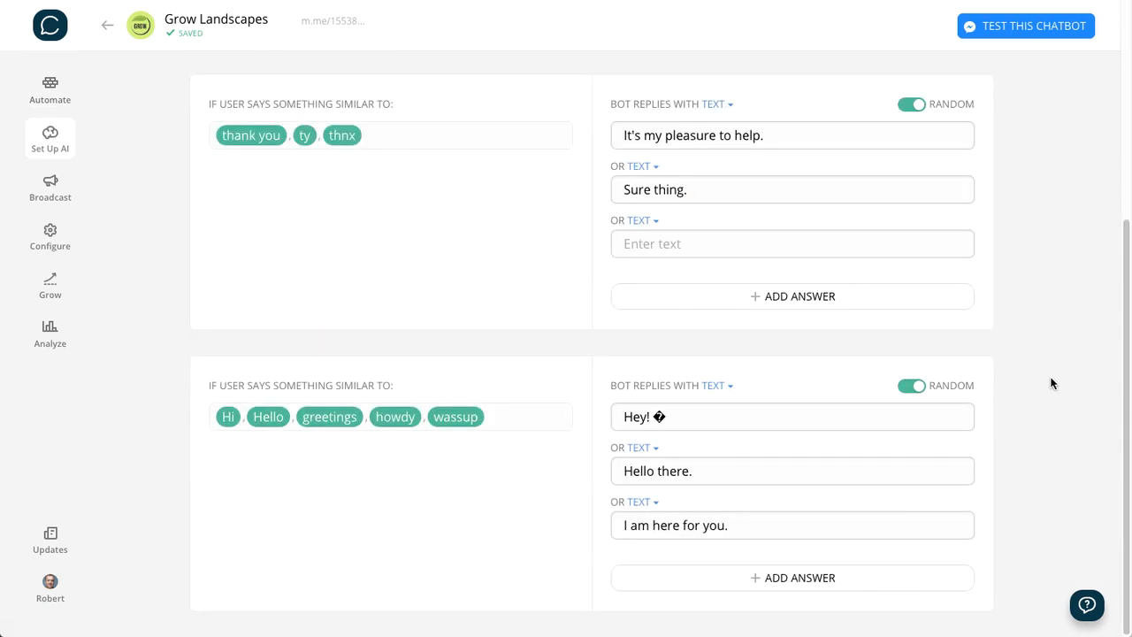
scroll(1051, 383, up, 4)
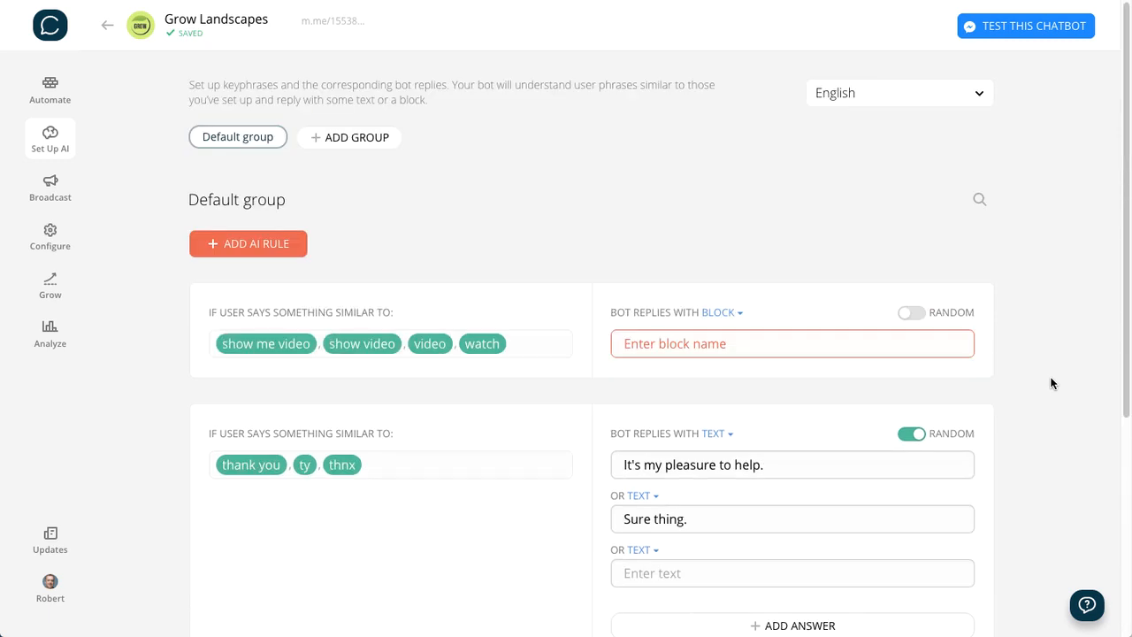
scroll(589, 234, down, 2)
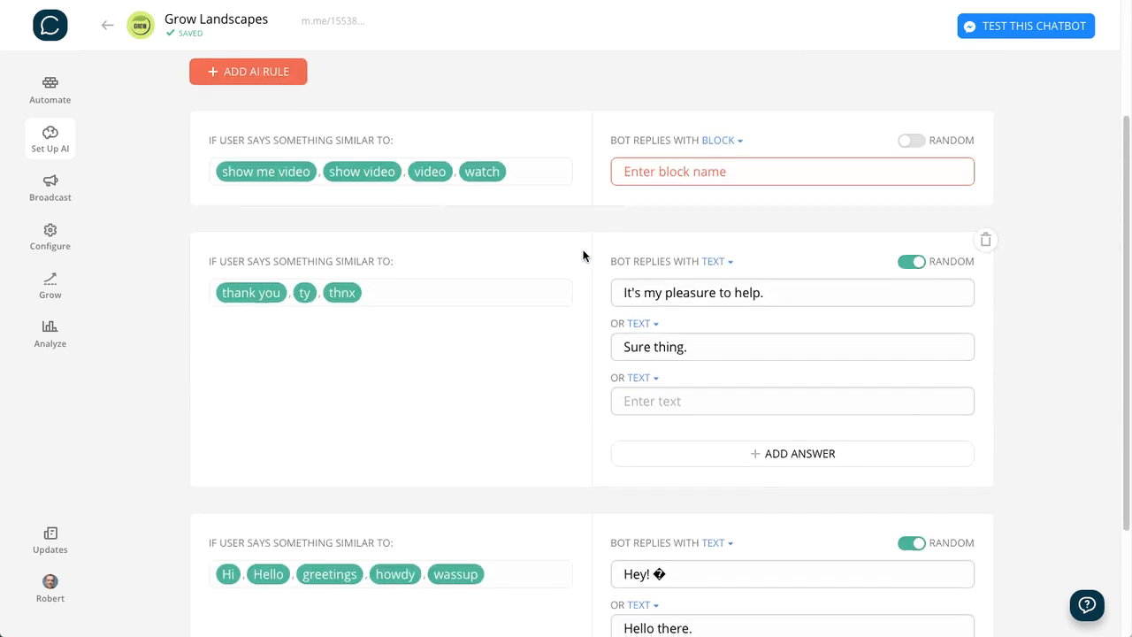
scroll(583, 256, down, 2)
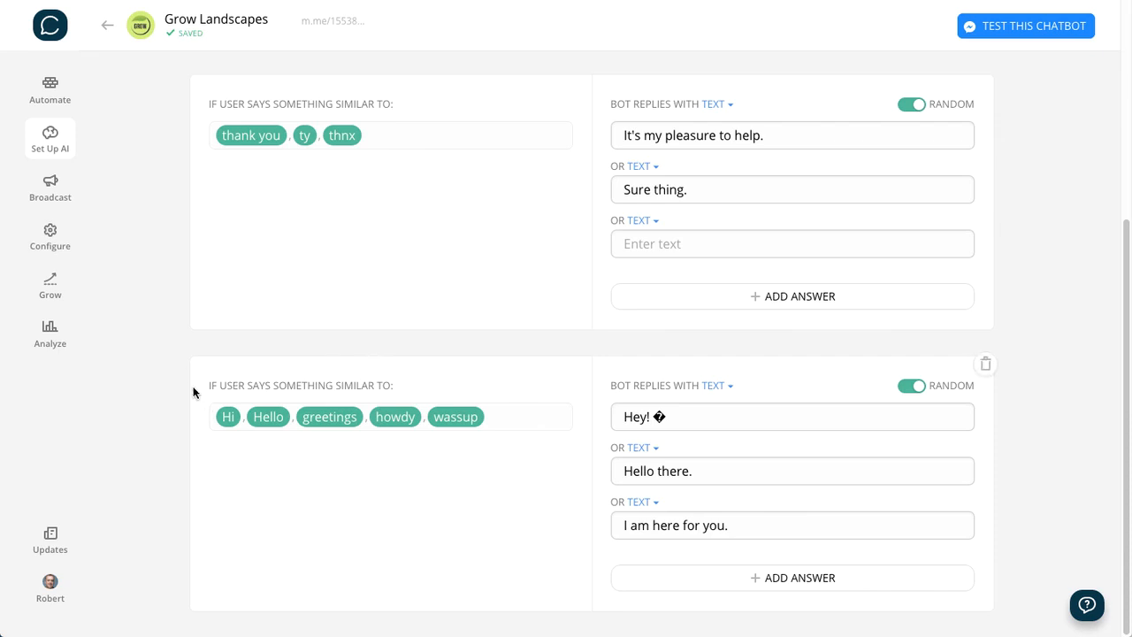
drag(211, 383, 405, 387)
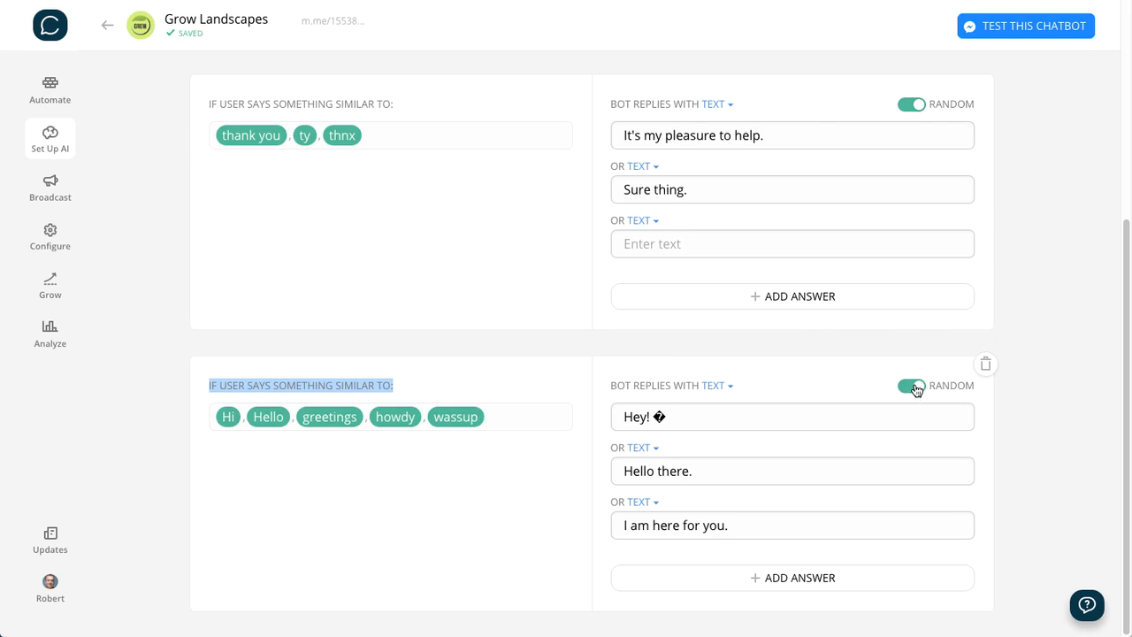
click(815, 345)
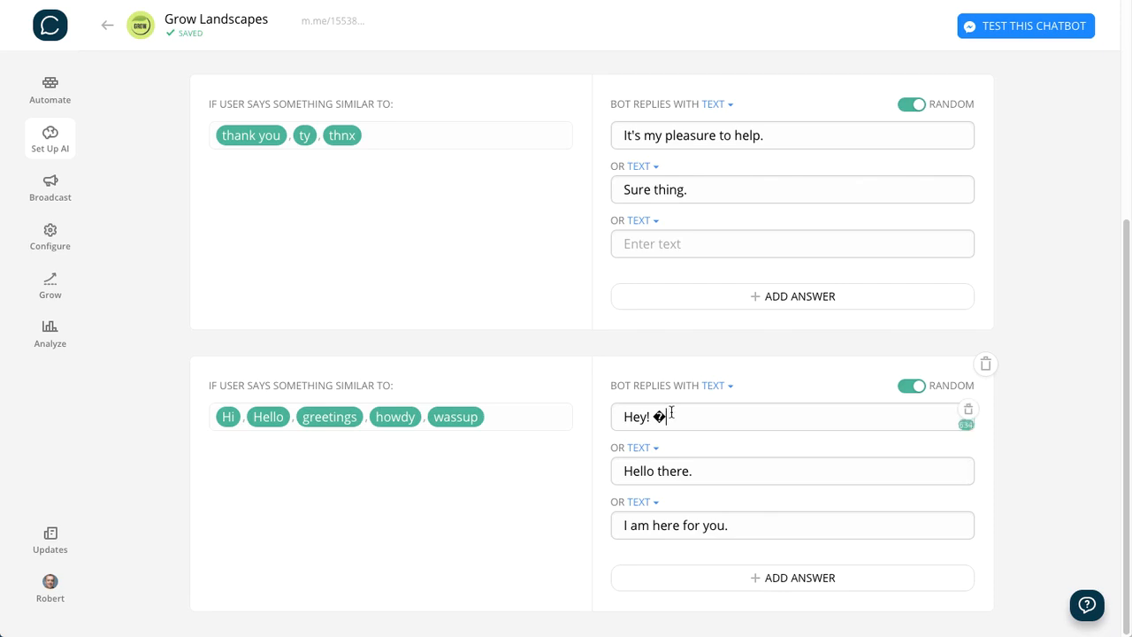
- Replace the broken character after "Hey!" in the greeting rule's first reply with a smiley emoji
drag(670, 414, 654, 415)
click(1066, 417)
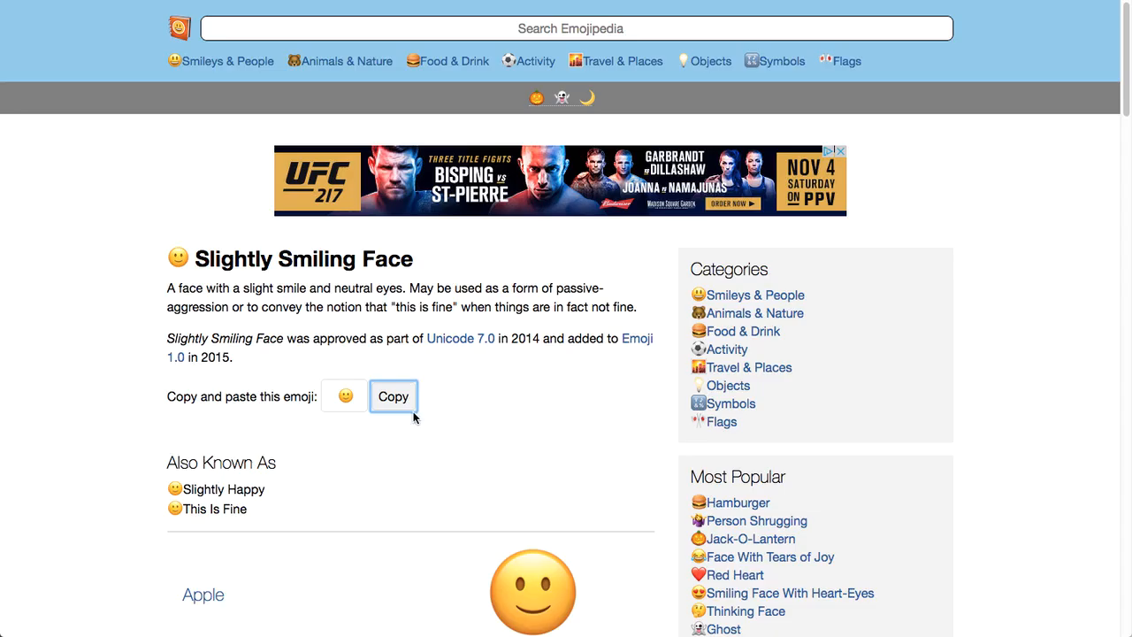
click(392, 400)
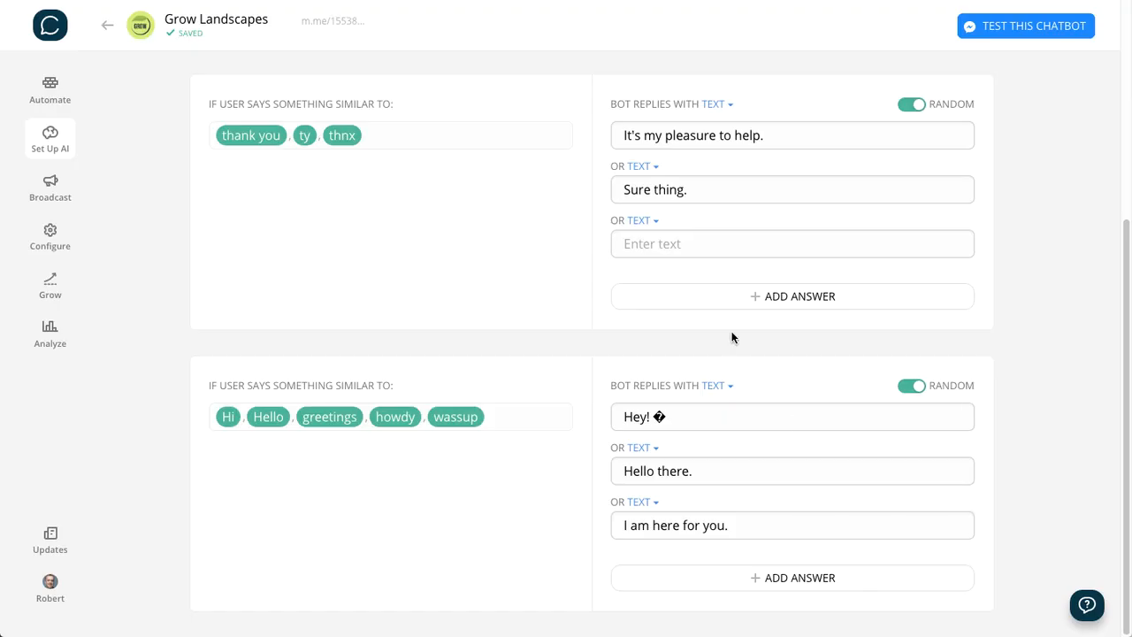
drag(665, 405, 655, 419)
key(ctrl+v)
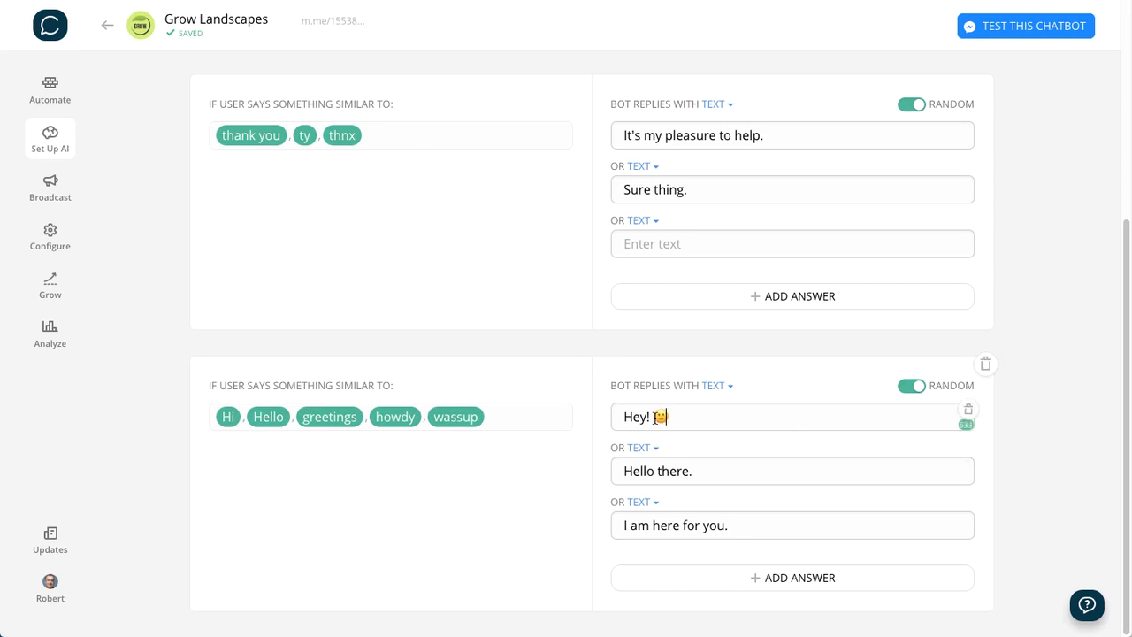
click(1026, 397)
- Delete the AI rule for the video keyphrases "show me video", "show video", "video" and "watch"
scroll(1026, 396, up, 3)
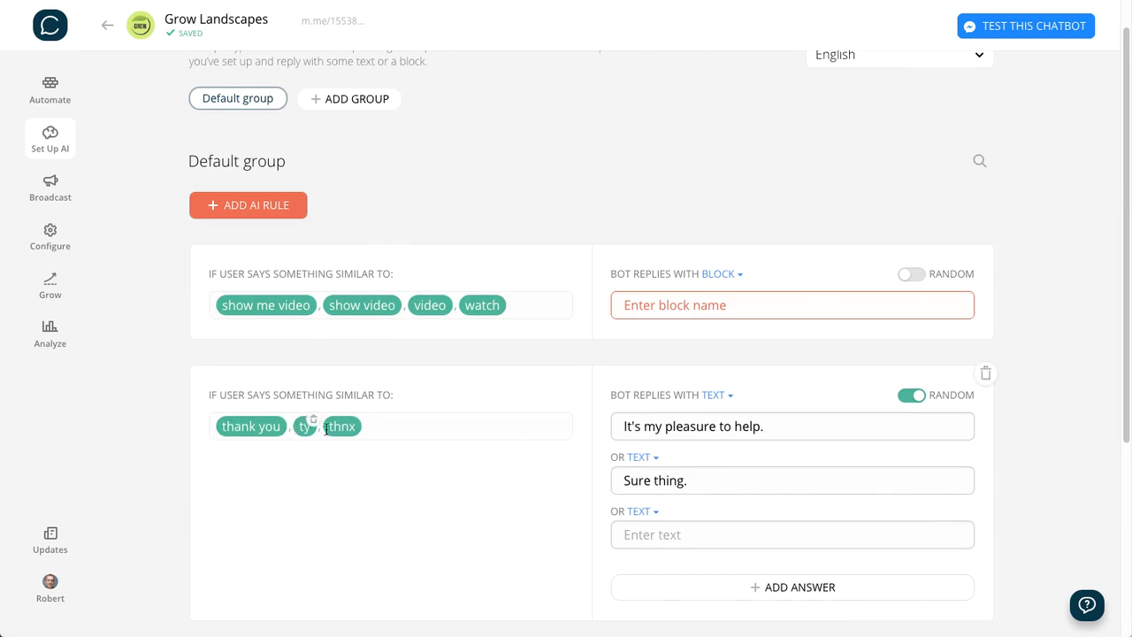
scroll(1014, 498, up, 1)
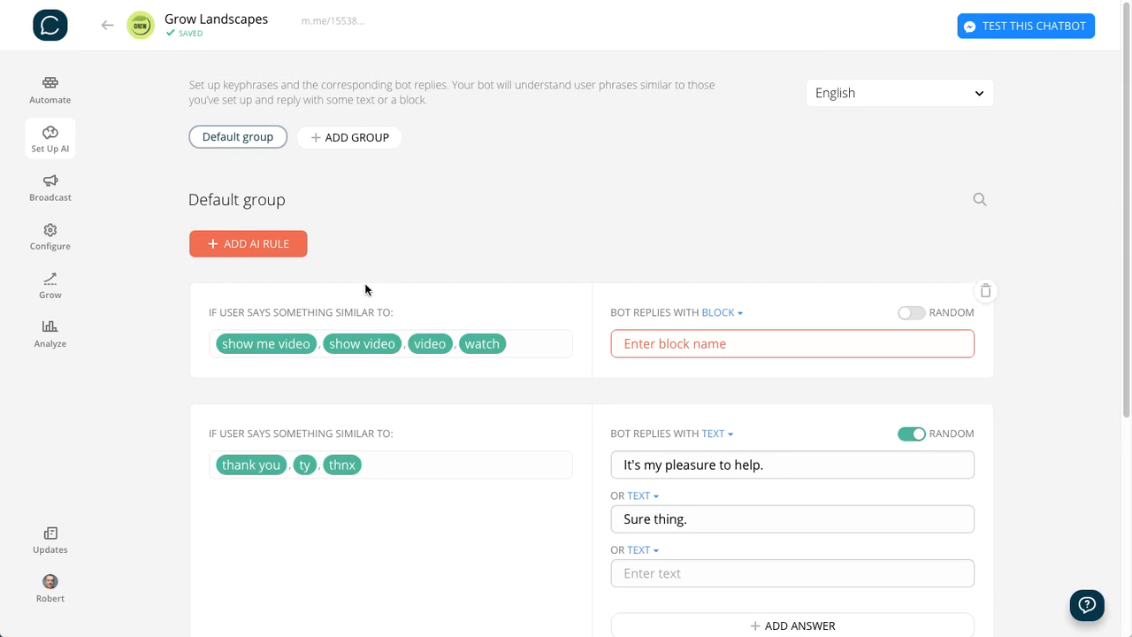
click(987, 293)
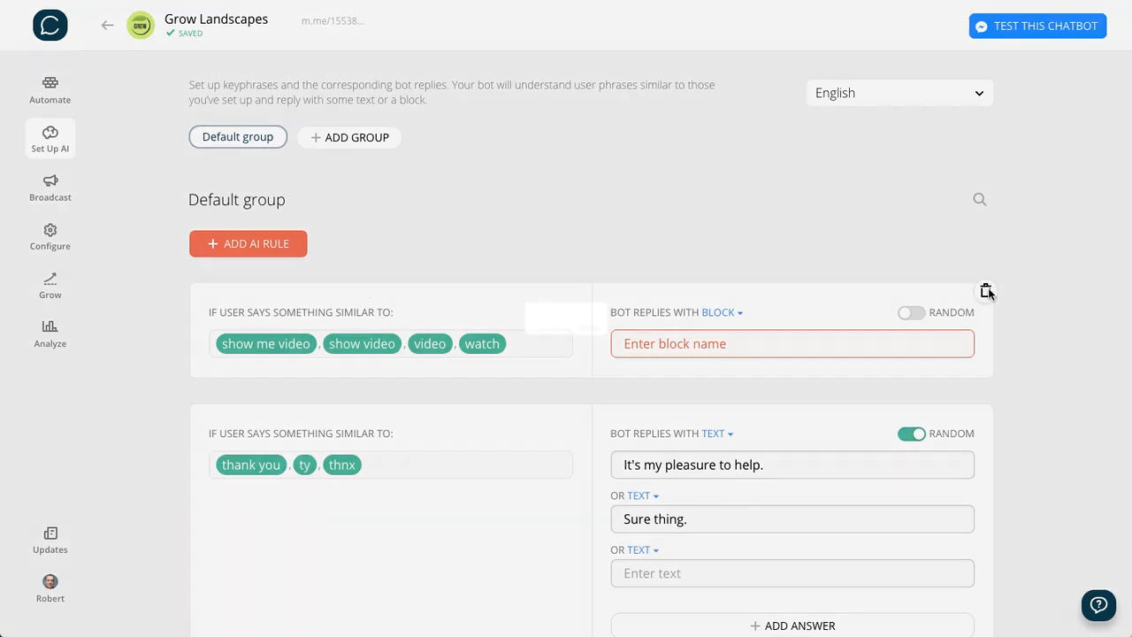
click(665, 357)
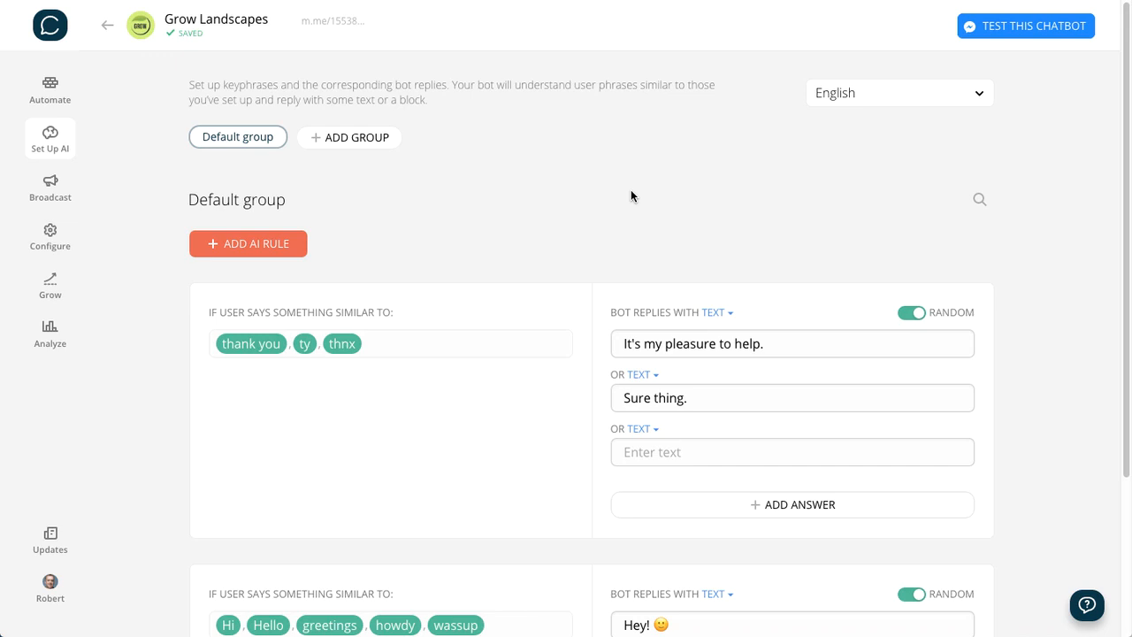
- Add an AI rule for "Where's your office?" with a text reply giving the office address and phone number
click(255, 251)
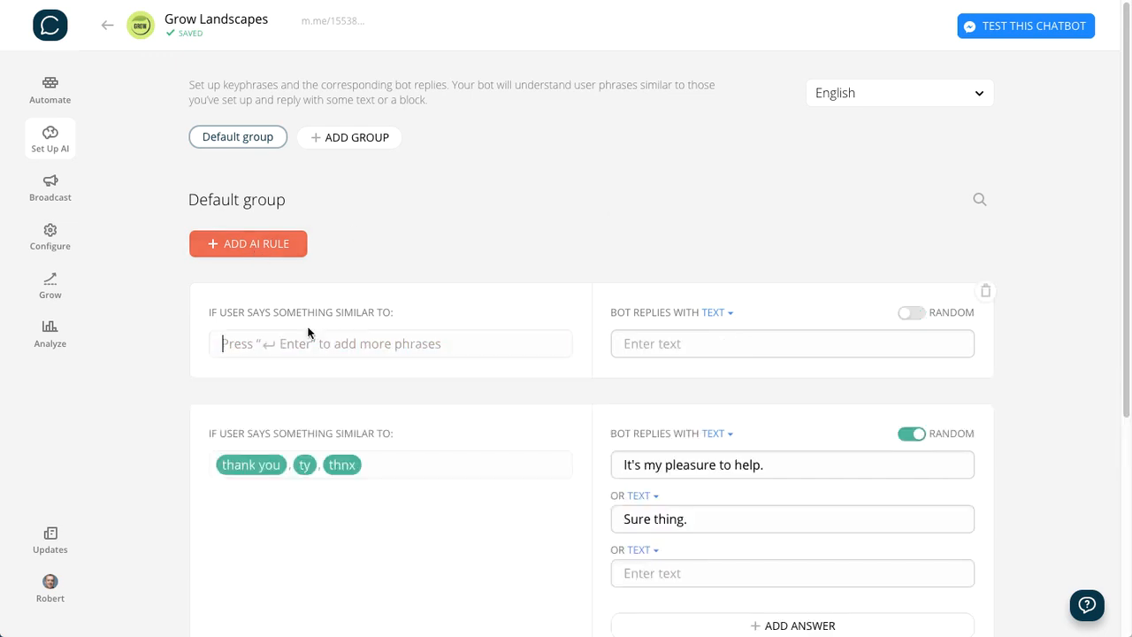
text(Where)
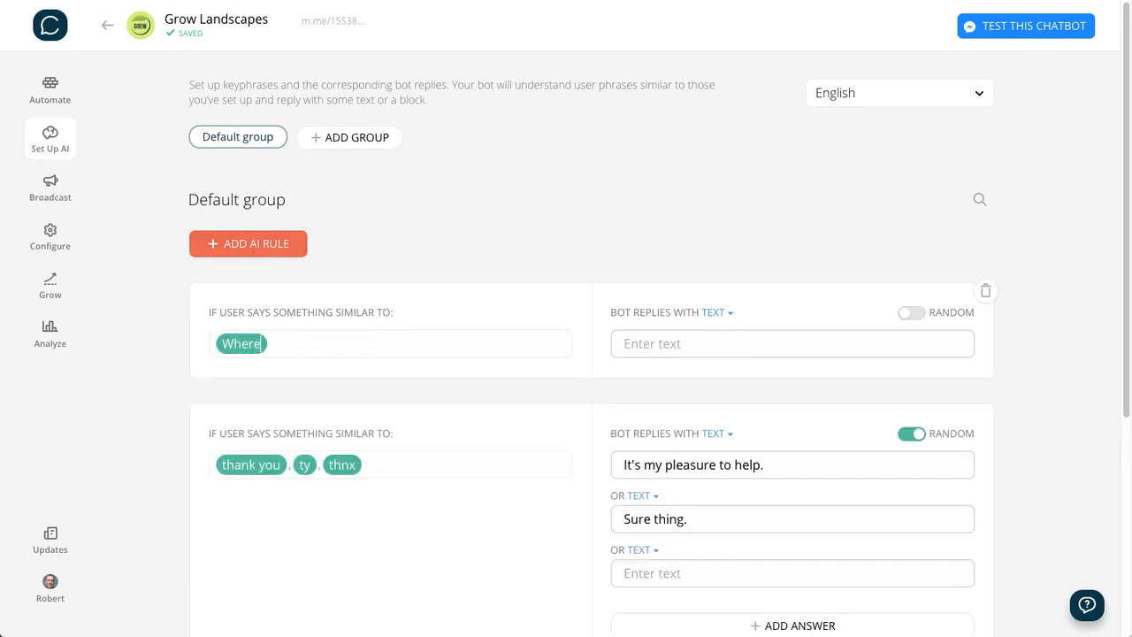
text('s your office)
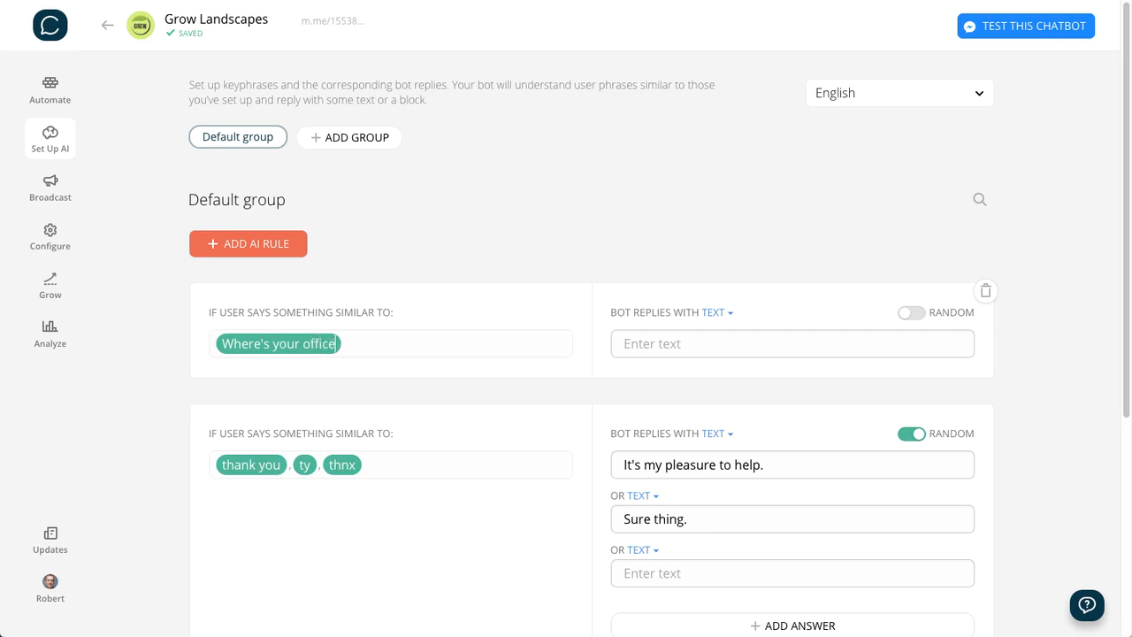
text(?)
click(644, 350)
key(ctrl+v)
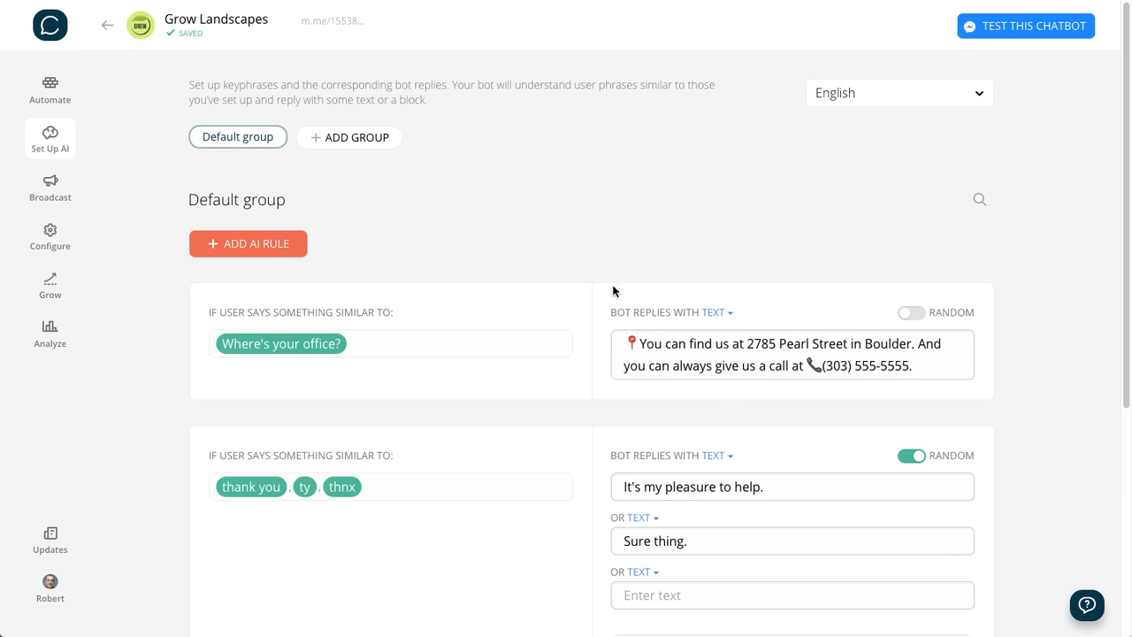
- Add an AI rule for "When are you open?" with the reply "We're open Monday to Friday from 9:00 am to 5:00 pm"
click(263, 251)
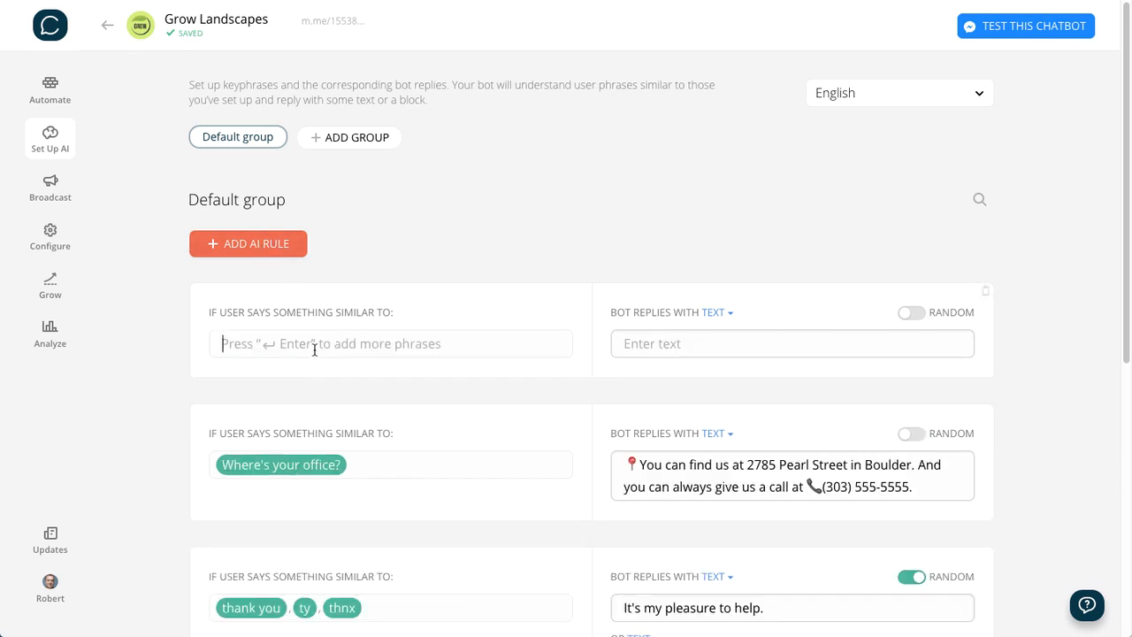
text(When are you opejn)
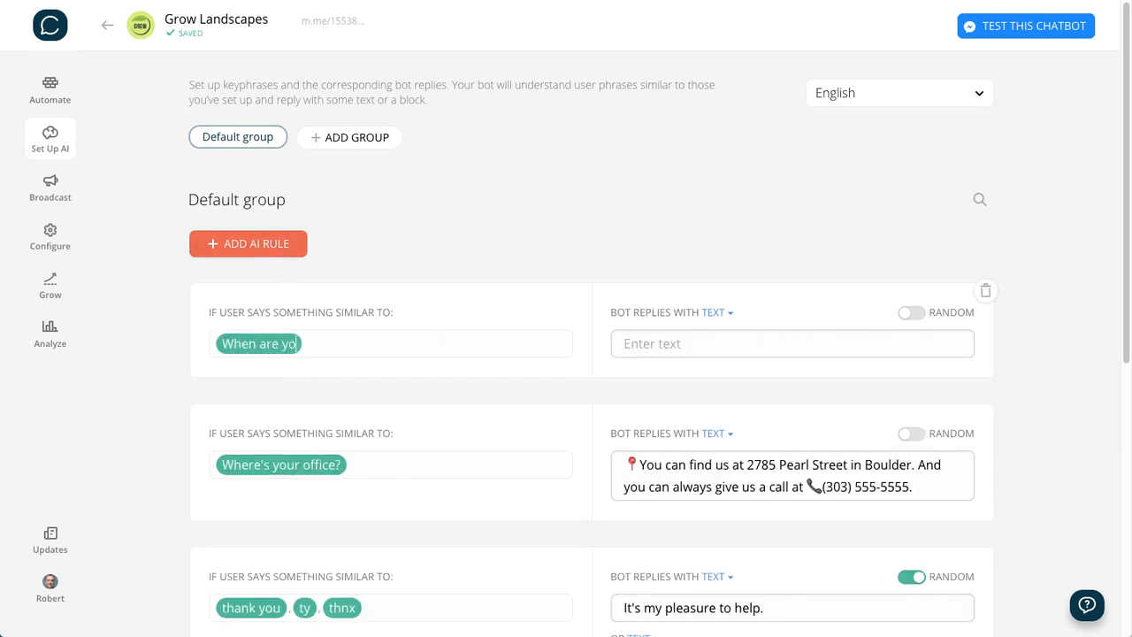
key(BackSpace)
key(BackSpace)
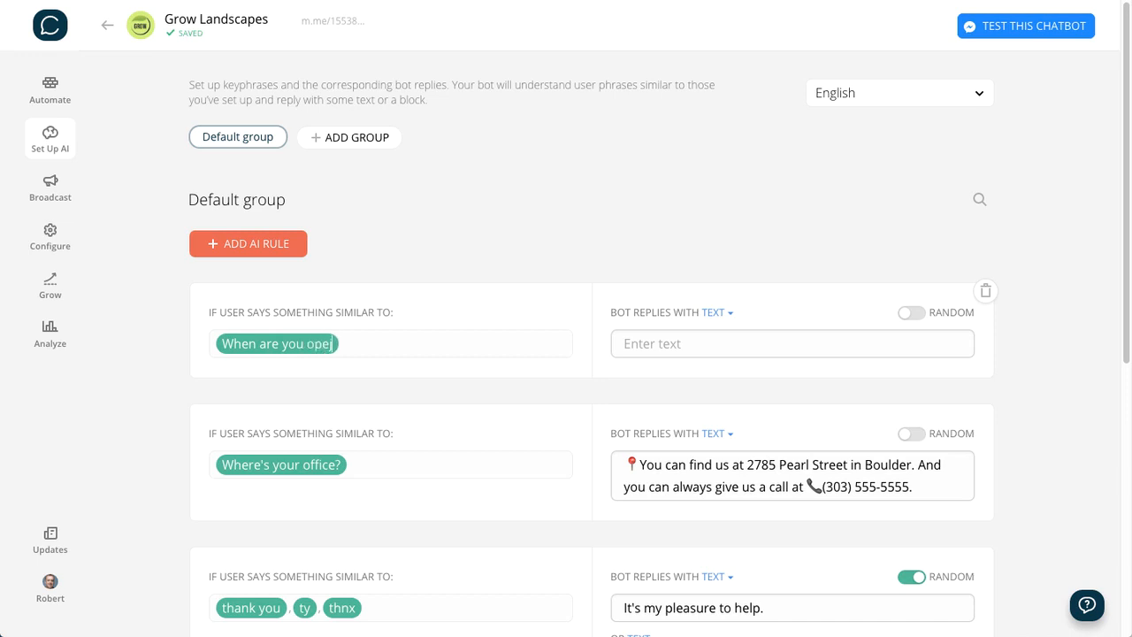
text(n?)
click(717, 337)
key(ctrl+v)
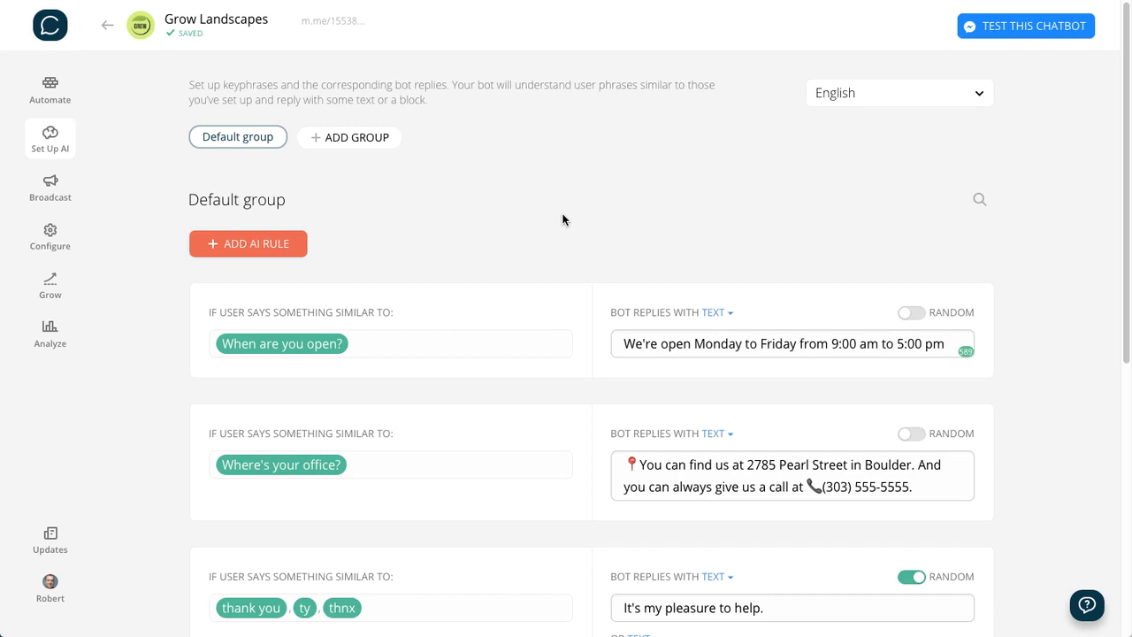
- Add an AI rule for "What are your hours?" with the same Monday to Friday, 9:00 am to 5:00 pm text reply
click(252, 244)
click(351, 349)
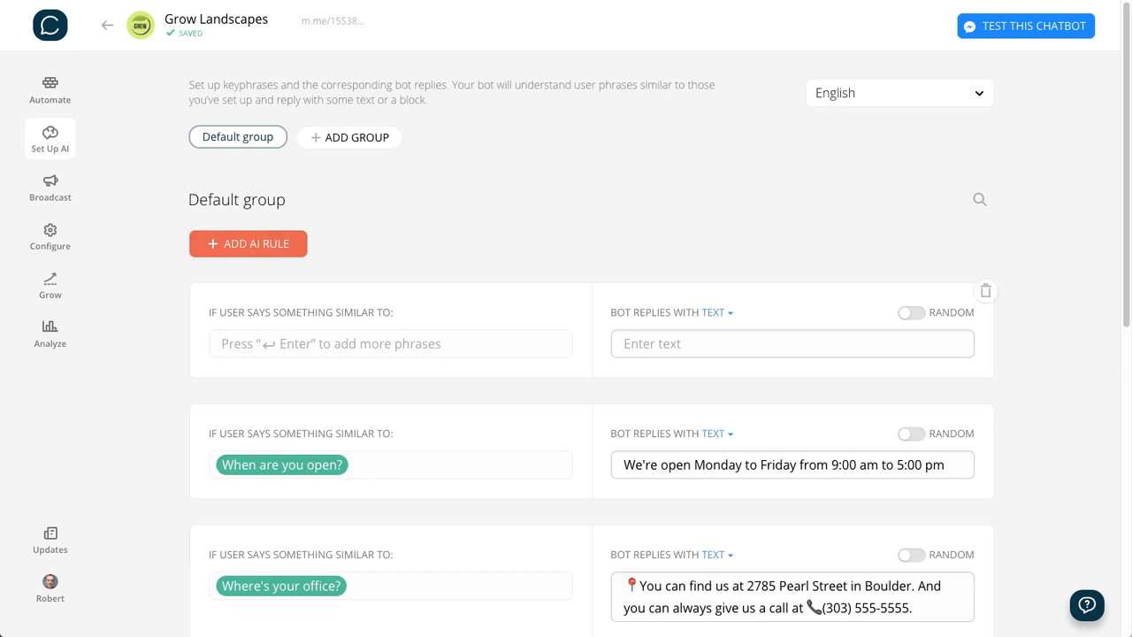
text(What are you)
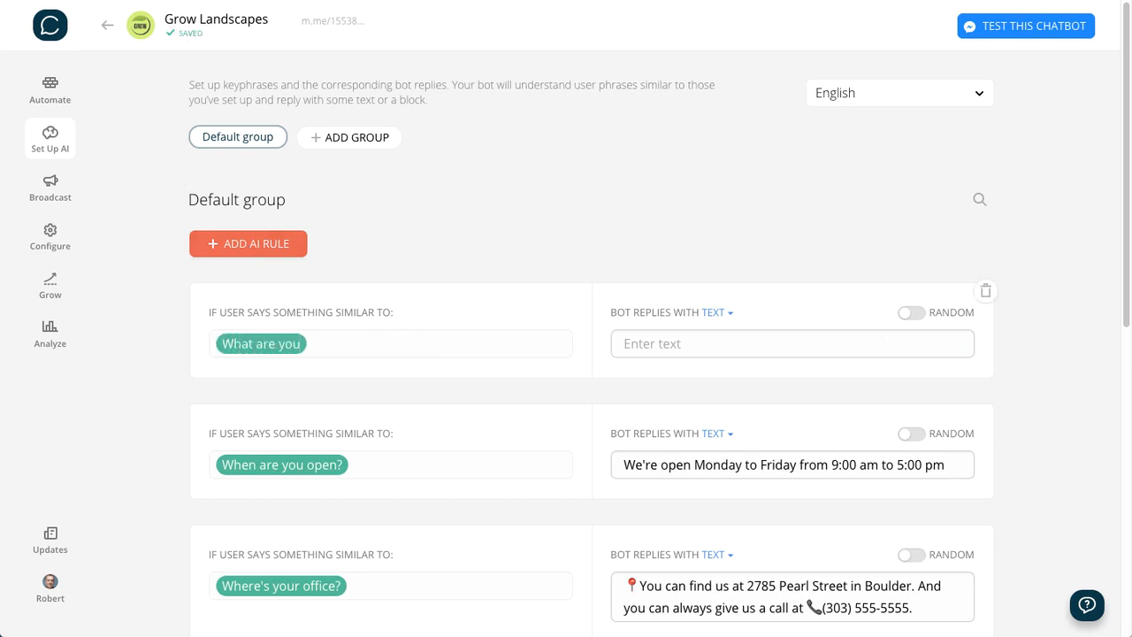
text(r hours)
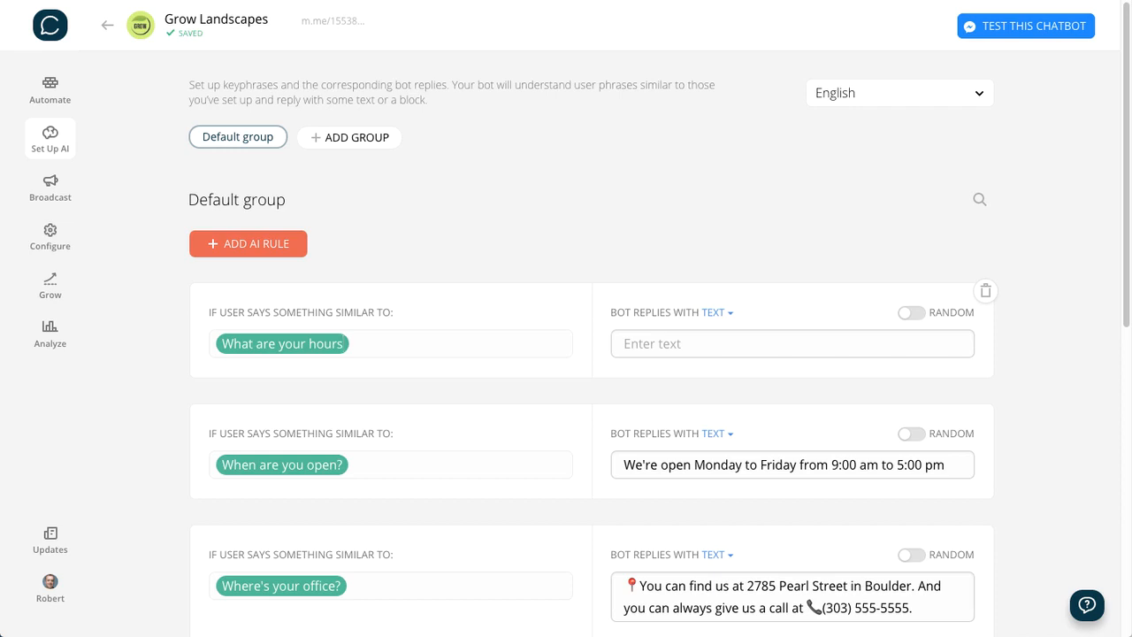
text(?)
click(670, 341)
key(ctrl+v)
click(639, 238)
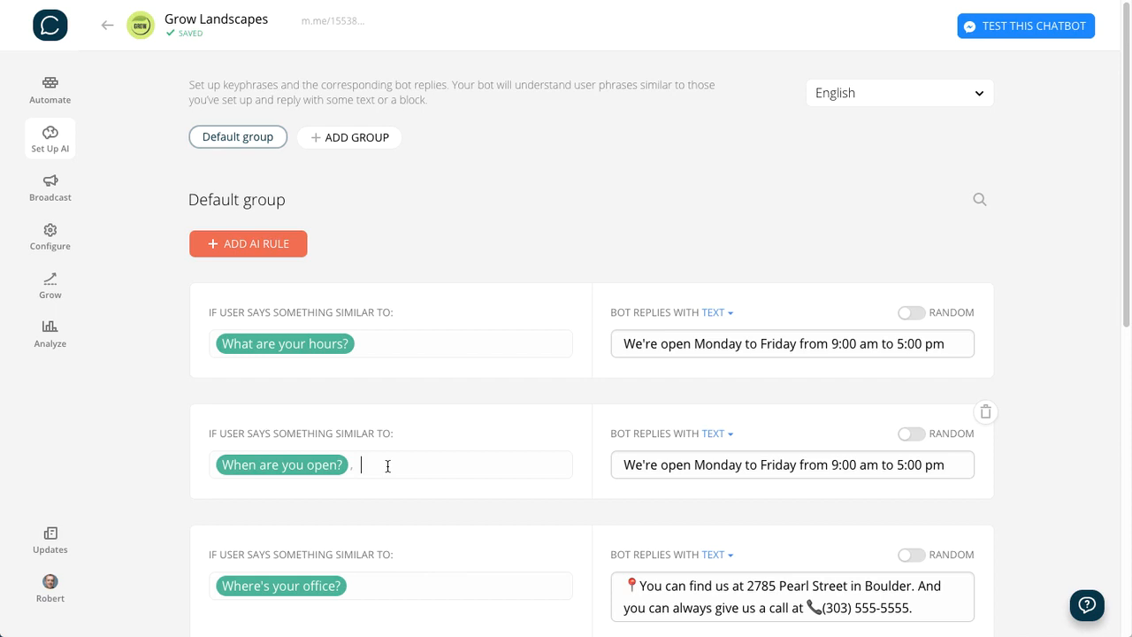
- Add "What are your office hours?" as a second keyphrase to the "When are you open?" rule
text(What are your)
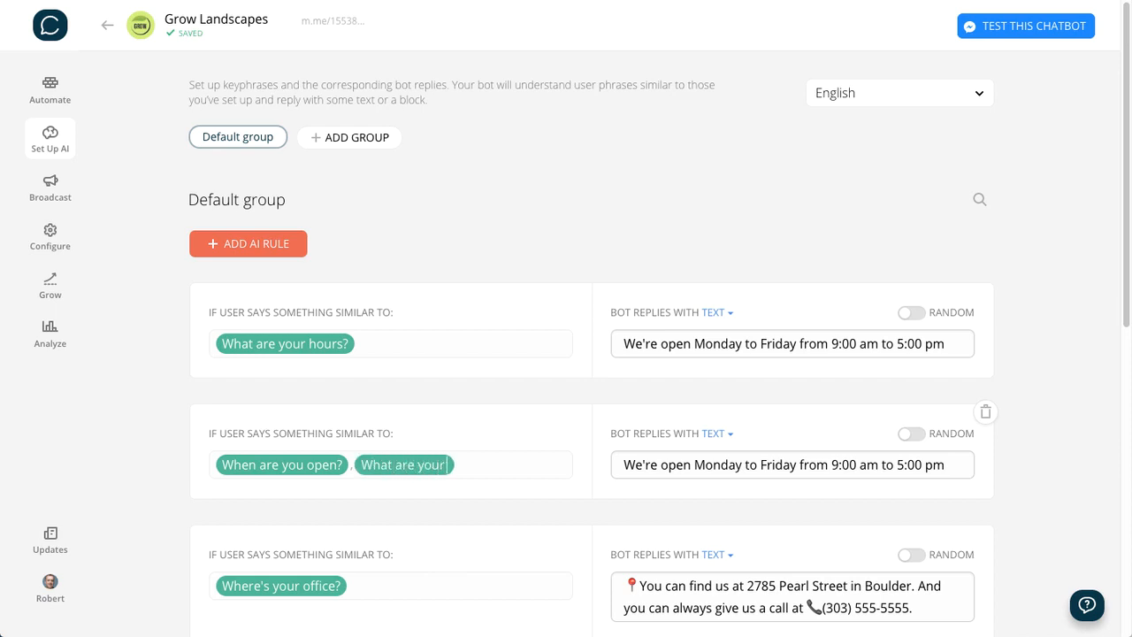
text( office hours)
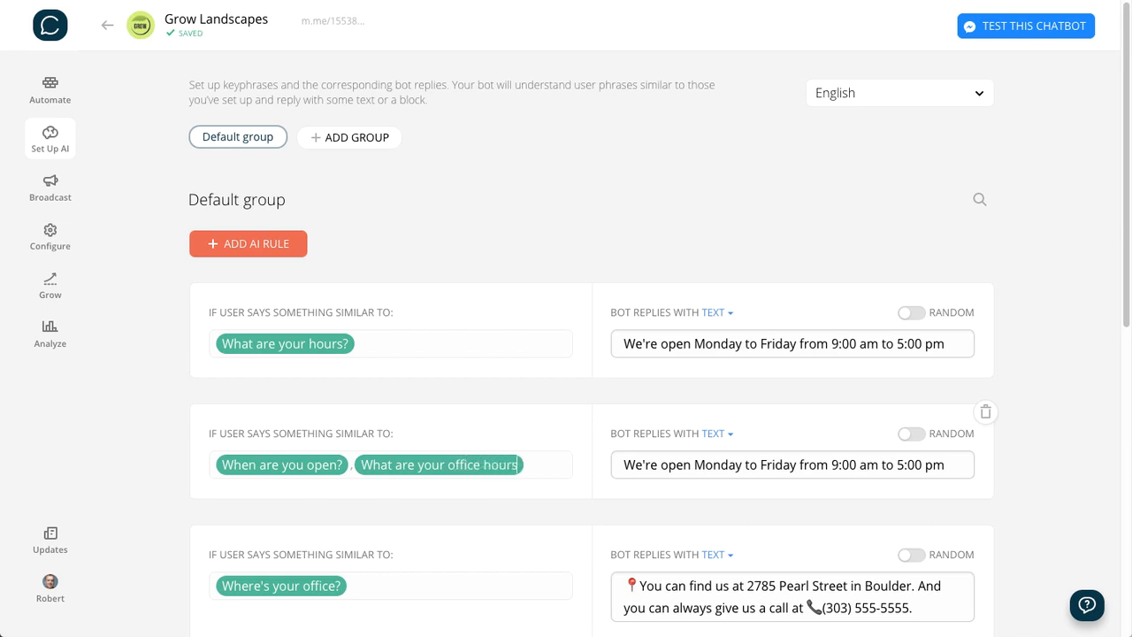
text(?)
double_click(939, 466)
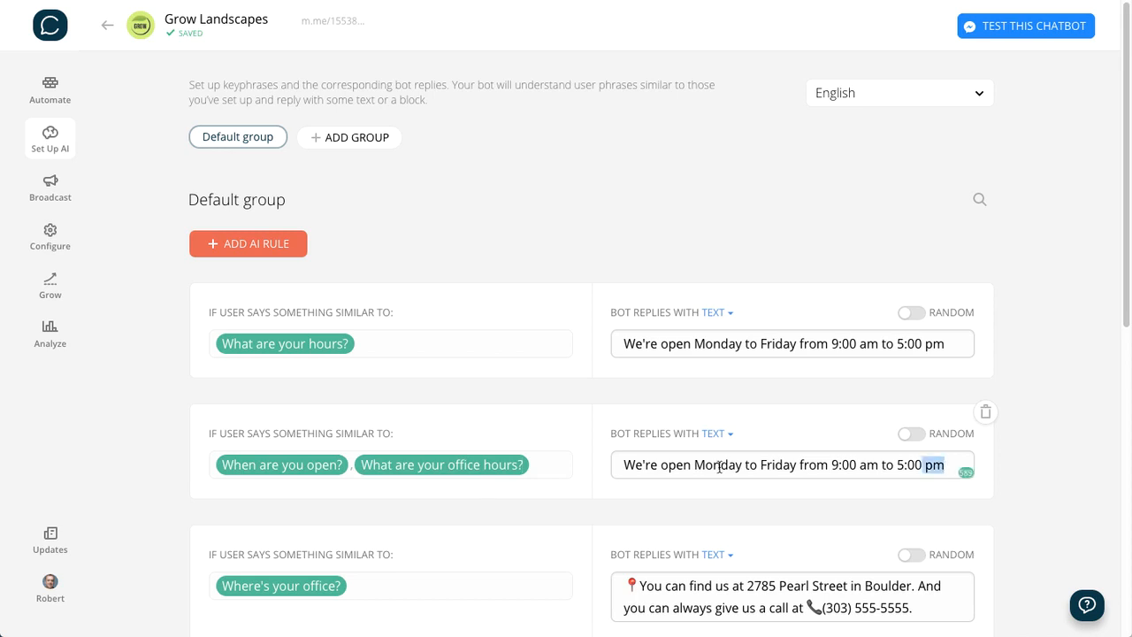
drag(719, 467, 611, 468)
triple_click(754, 469)
click(550, 204)
scroll(548, 206, down, 4)
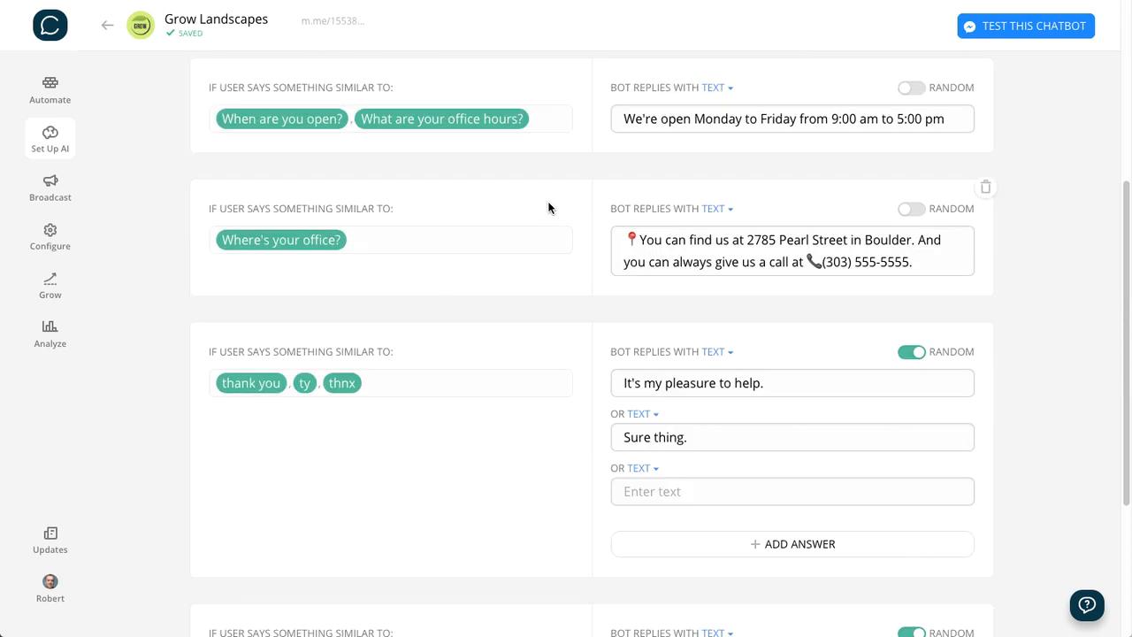
scroll(549, 208, up, 4)
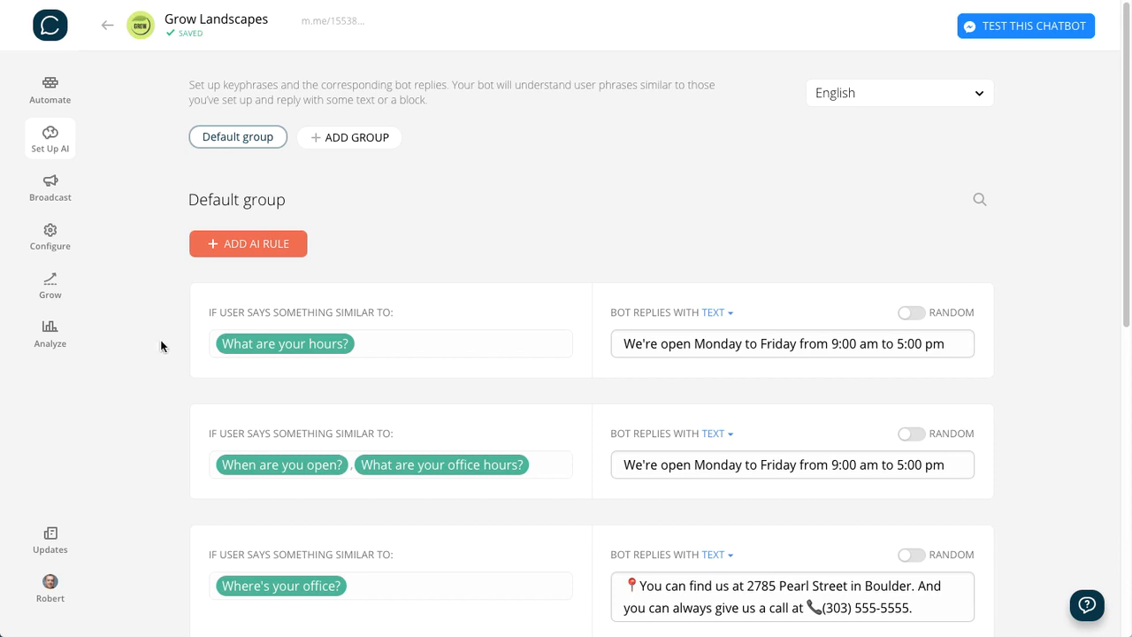
- Examine the "User Inputs Not Recognized By AI" list in the chatbot's analytics for 25 to 31 October
click(51, 334)
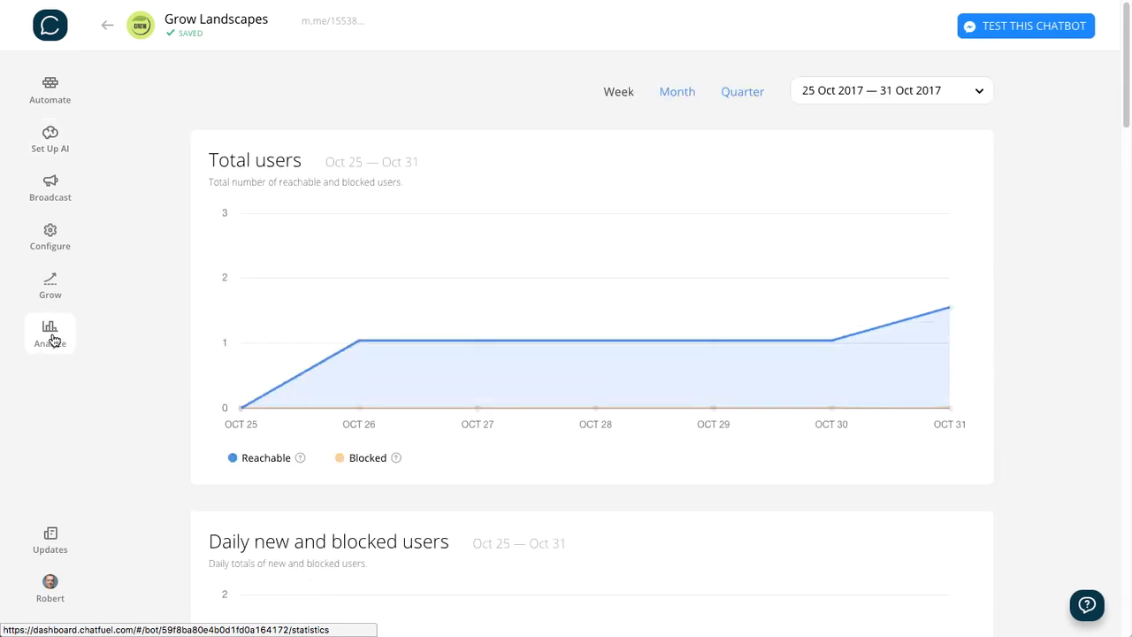
scroll(898, 544, down, 5)
scroll(898, 544, down, 15)
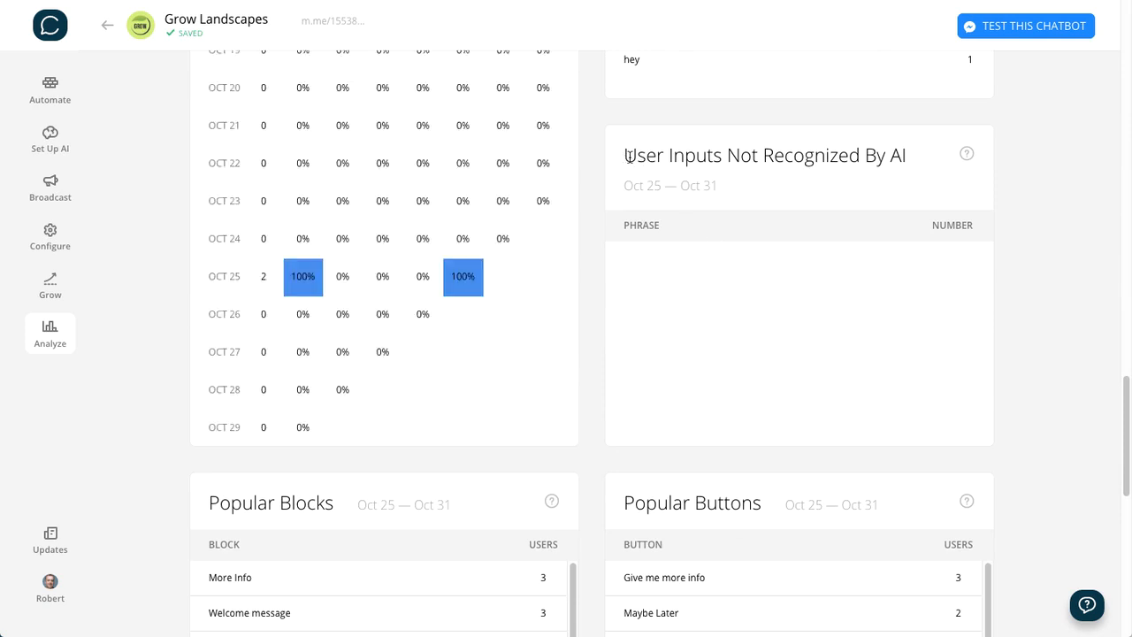
drag(626, 155, 913, 156)
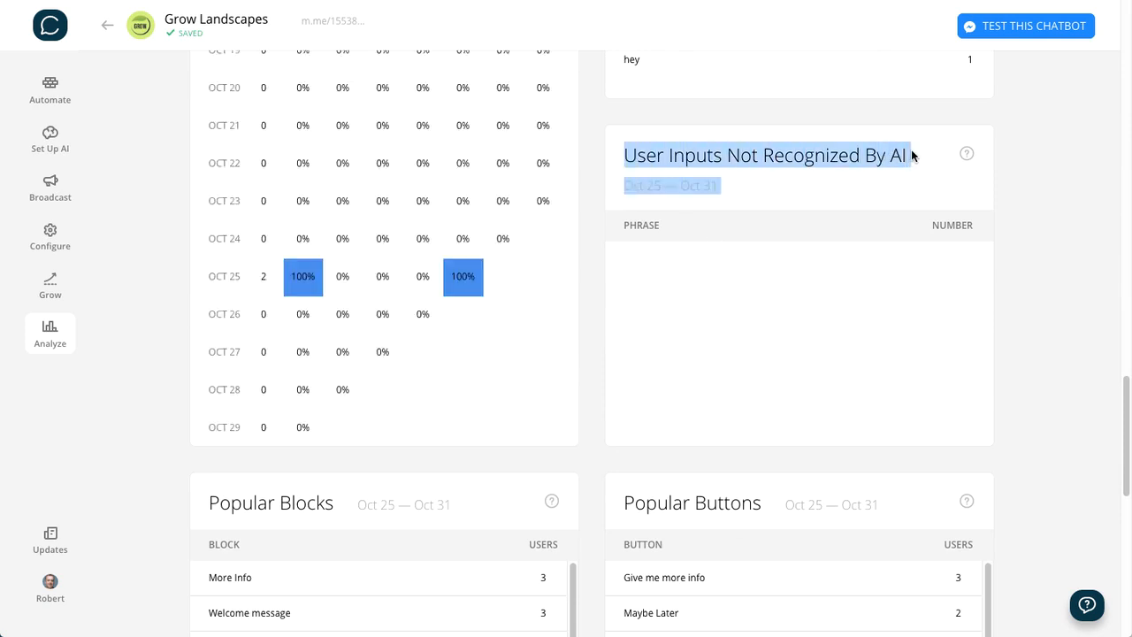
click(1053, 303)
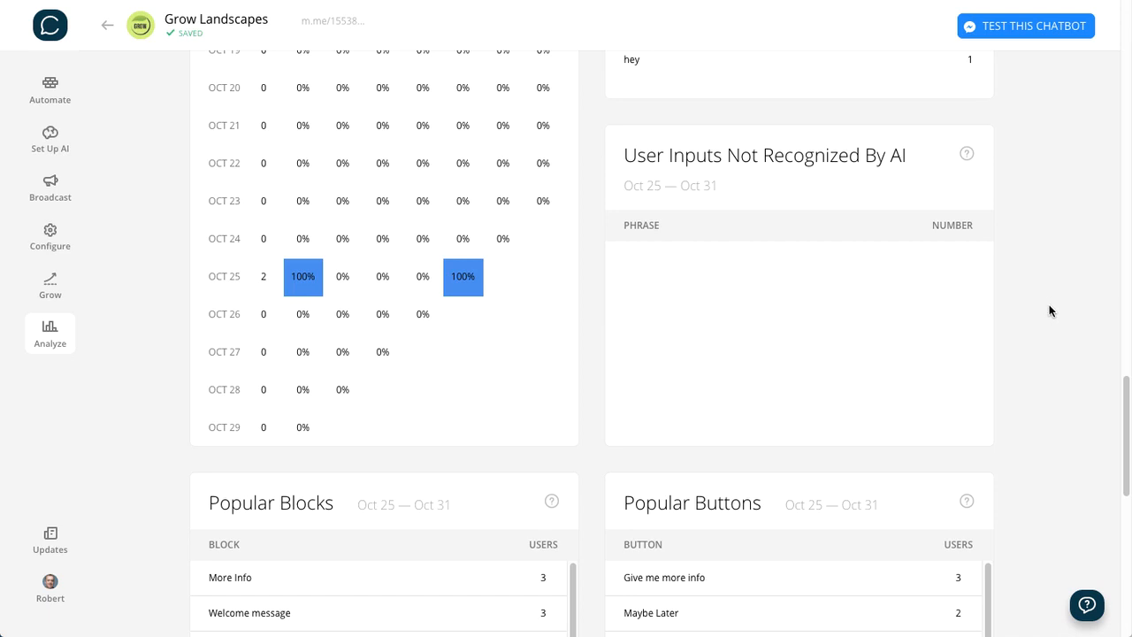
scroll(1046, 307, up, 1)
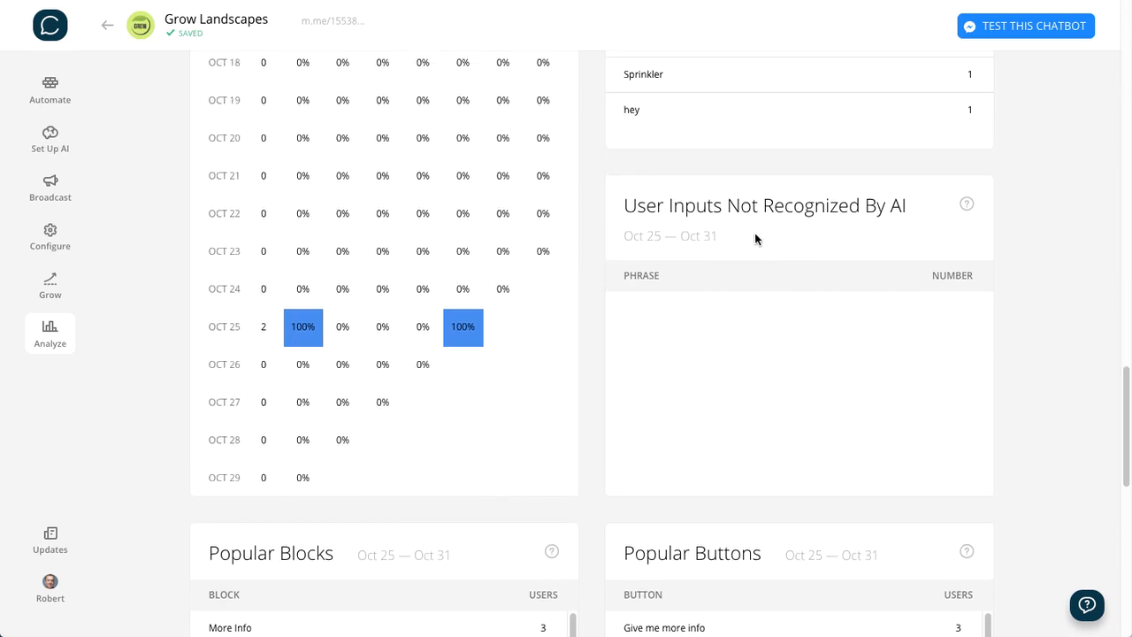
drag(685, 207, 877, 206)
click(834, 210)
- Add a new AI rule to the Default group with the keyphrase "sprinkler"
click(50, 139)
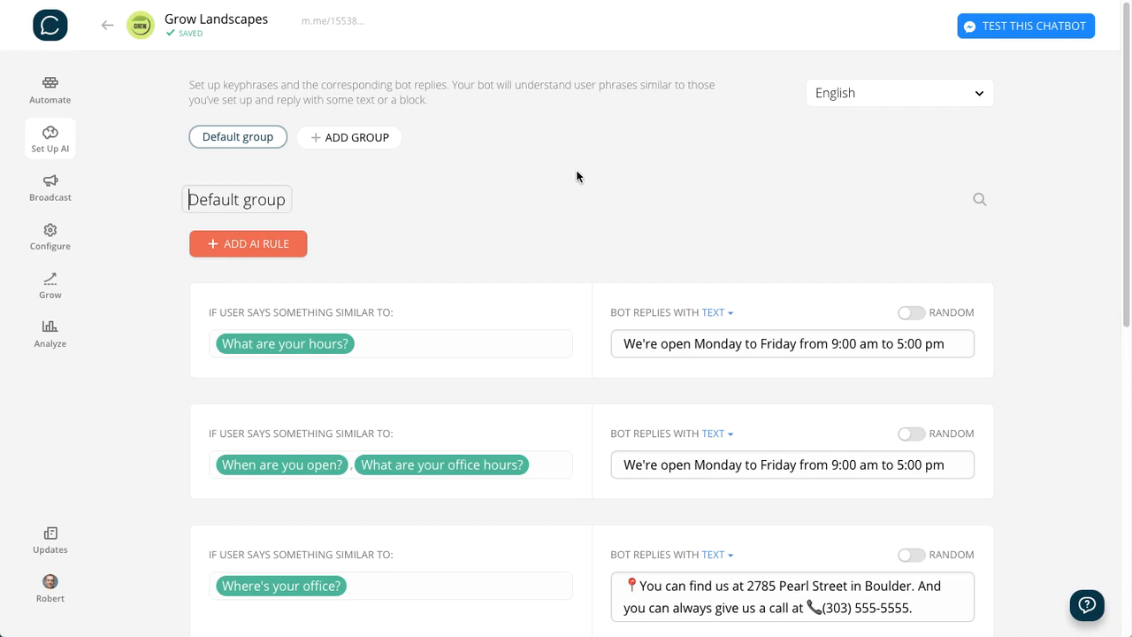
click(261, 248)
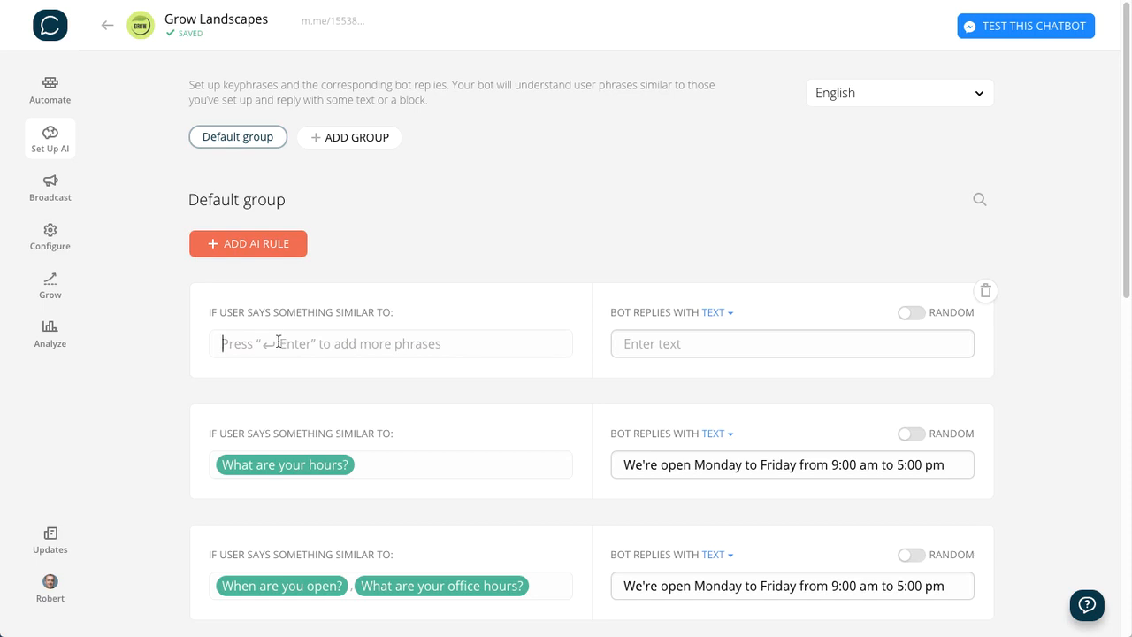
text(spr)
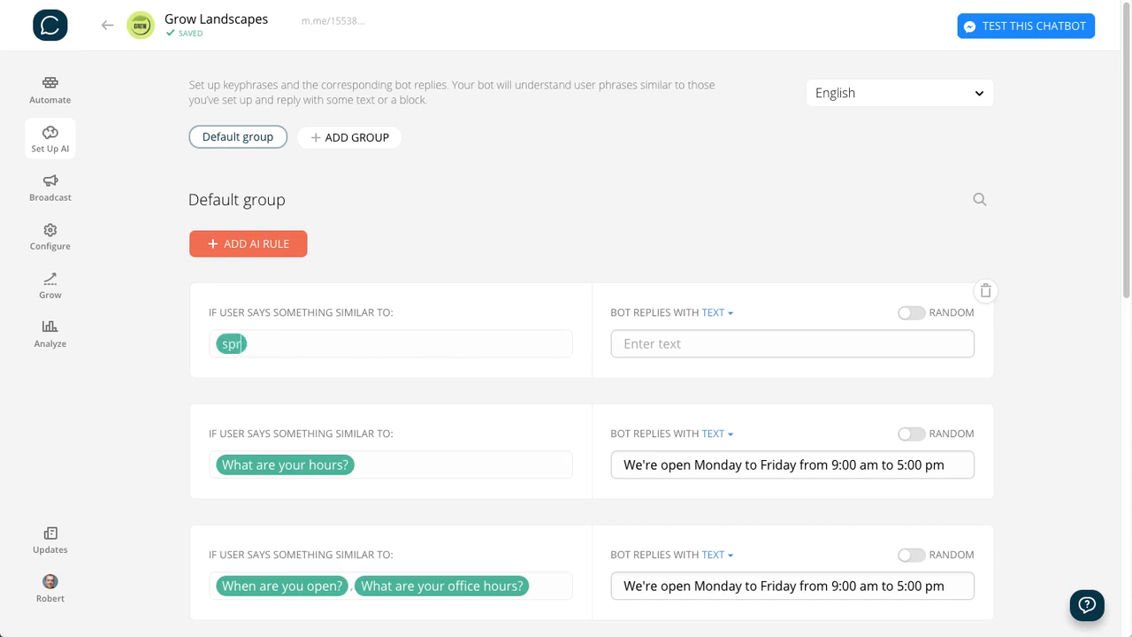
text(inkler)
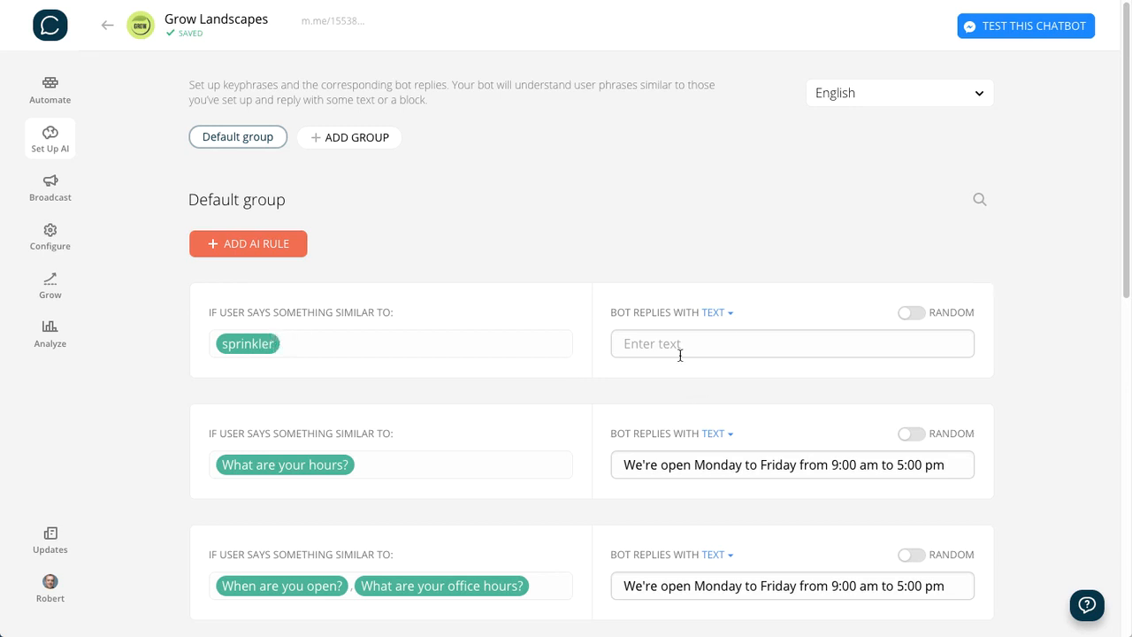
- Make the "sprinkler" rule reply with a block instead of text, using the Welcome message block
click(654, 344)
click(721, 315)
click(715, 333)
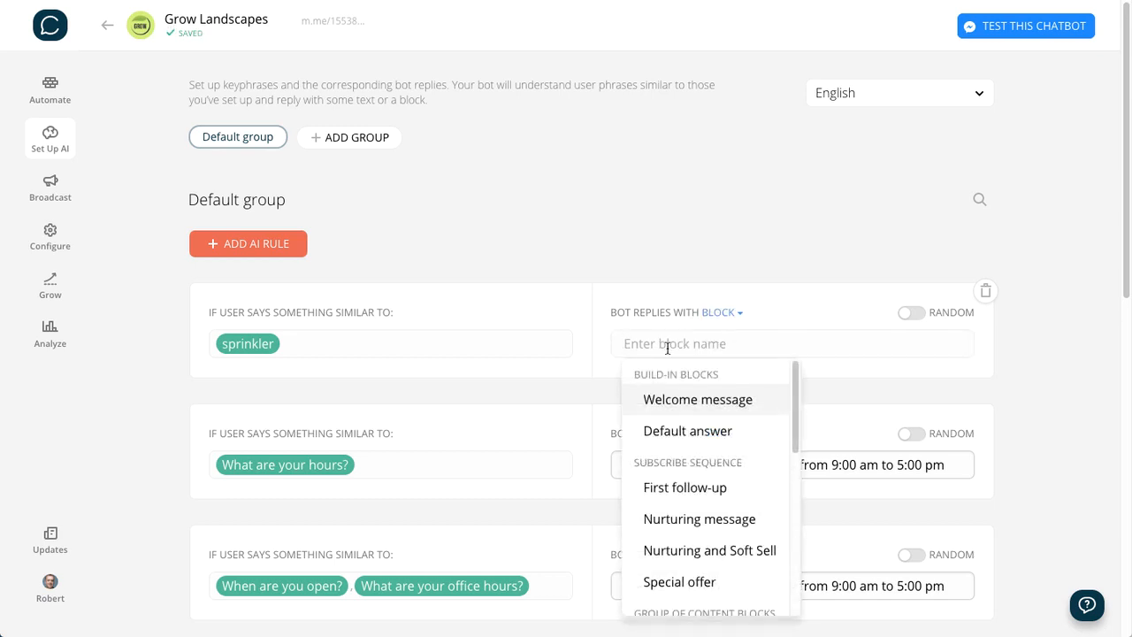
click(664, 401)
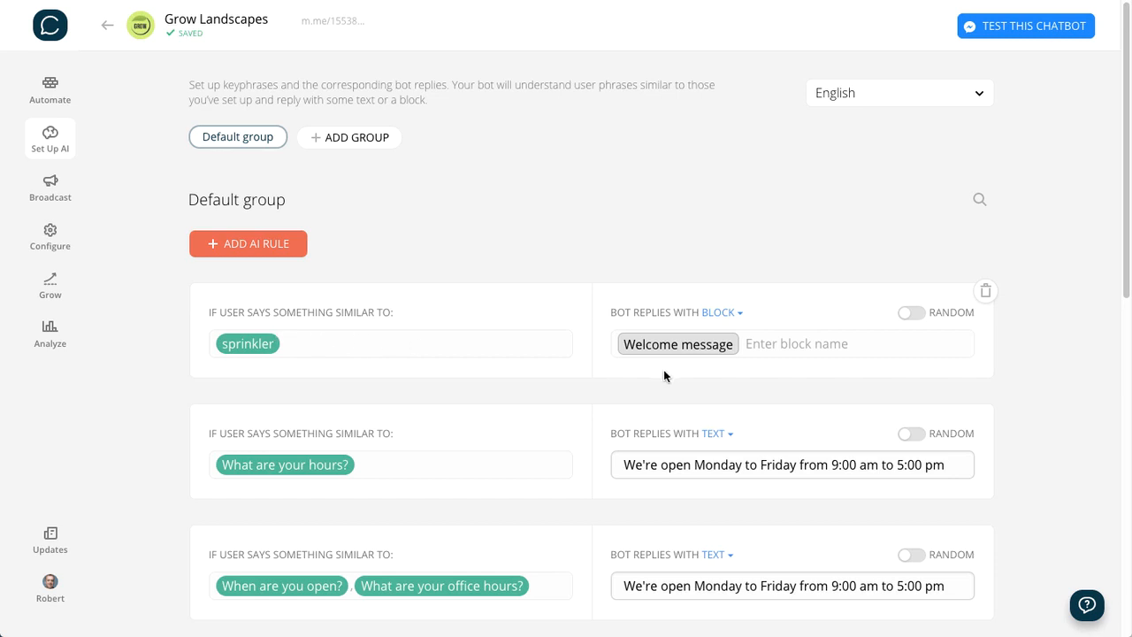
click(698, 180)
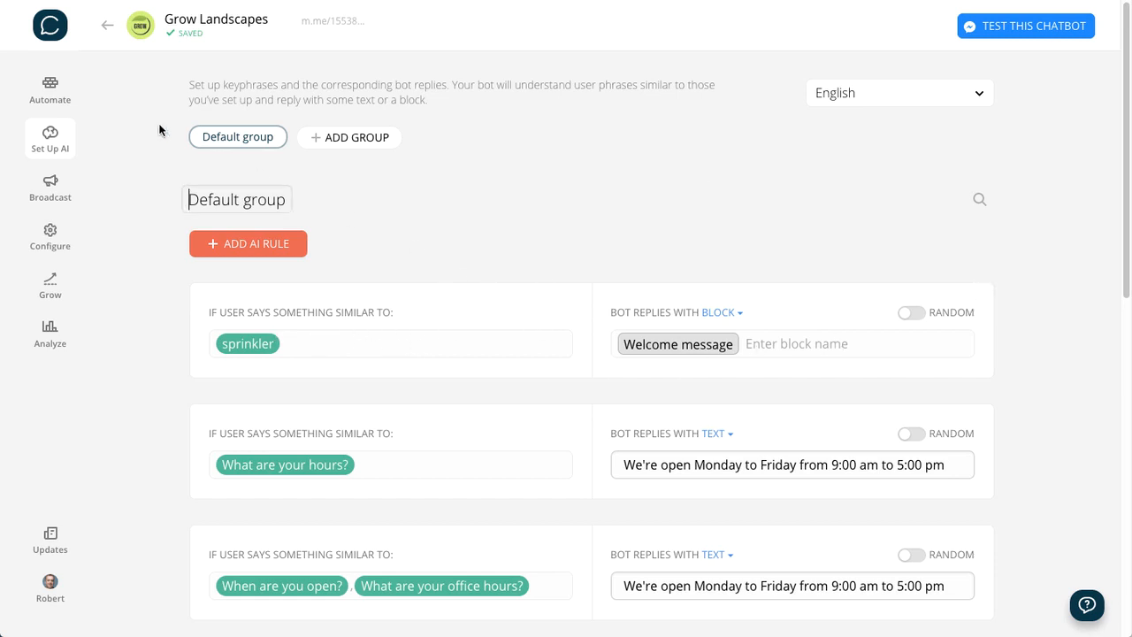
click(644, 217)
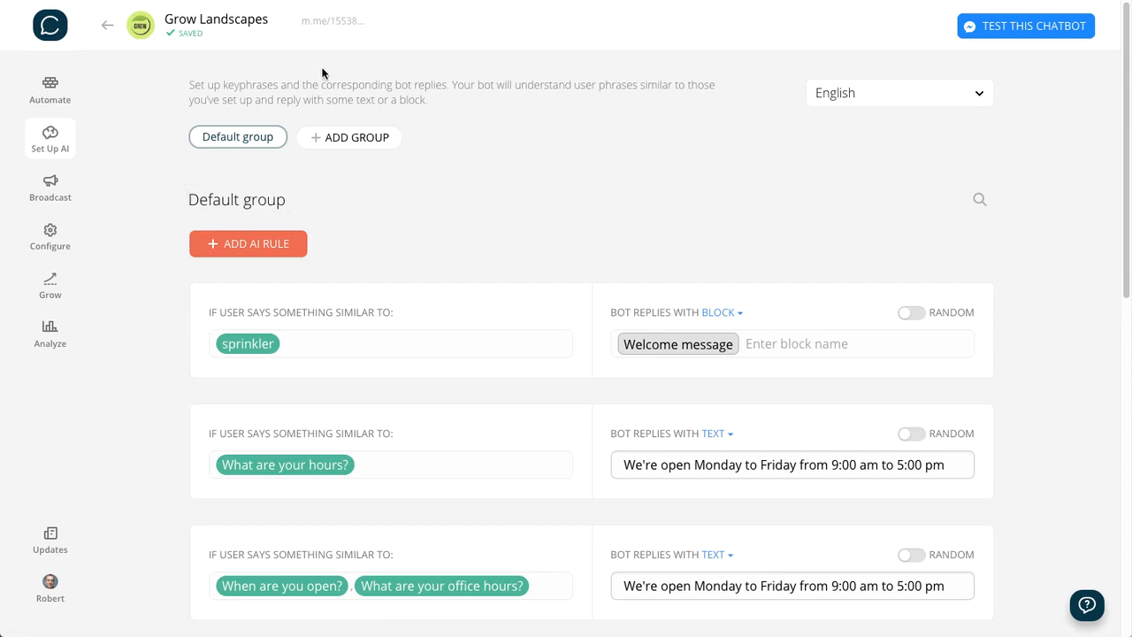
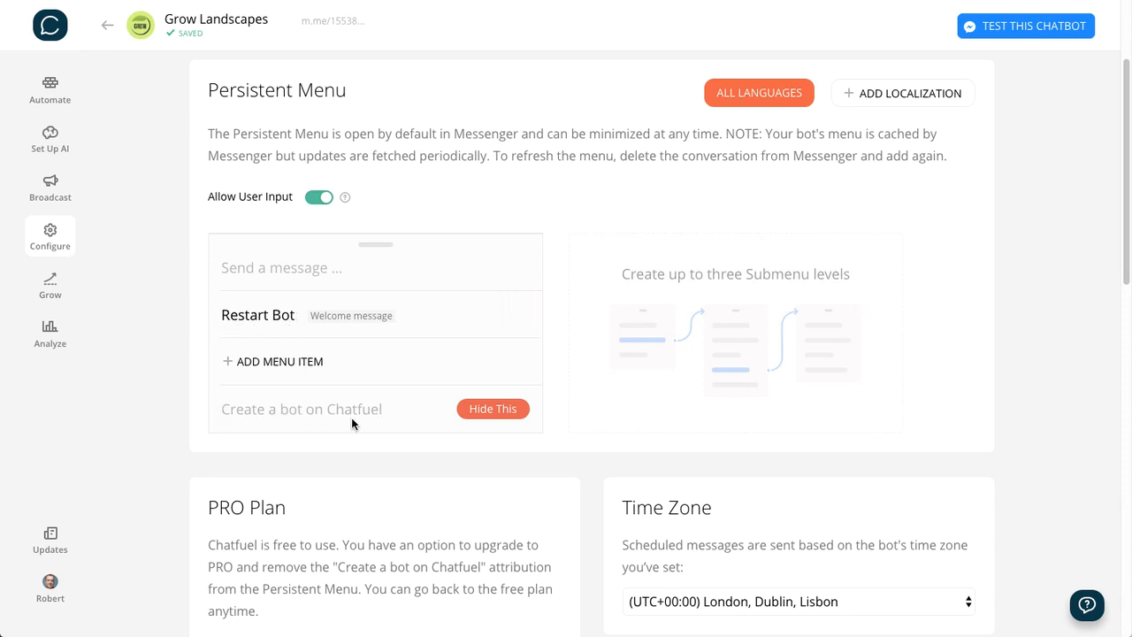
- Examine the PRO Plan section's explanation of removing the "Create a bot on Chatfuel" attribution from the Persistent Menu
scroll(352, 424, down, 1)
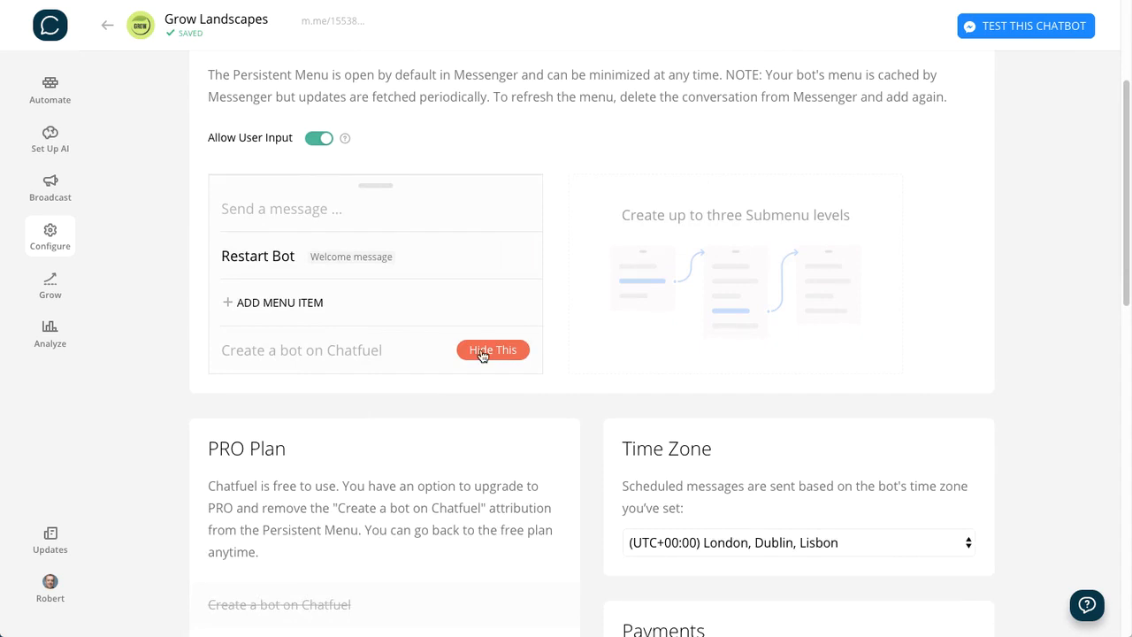
click(482, 350)
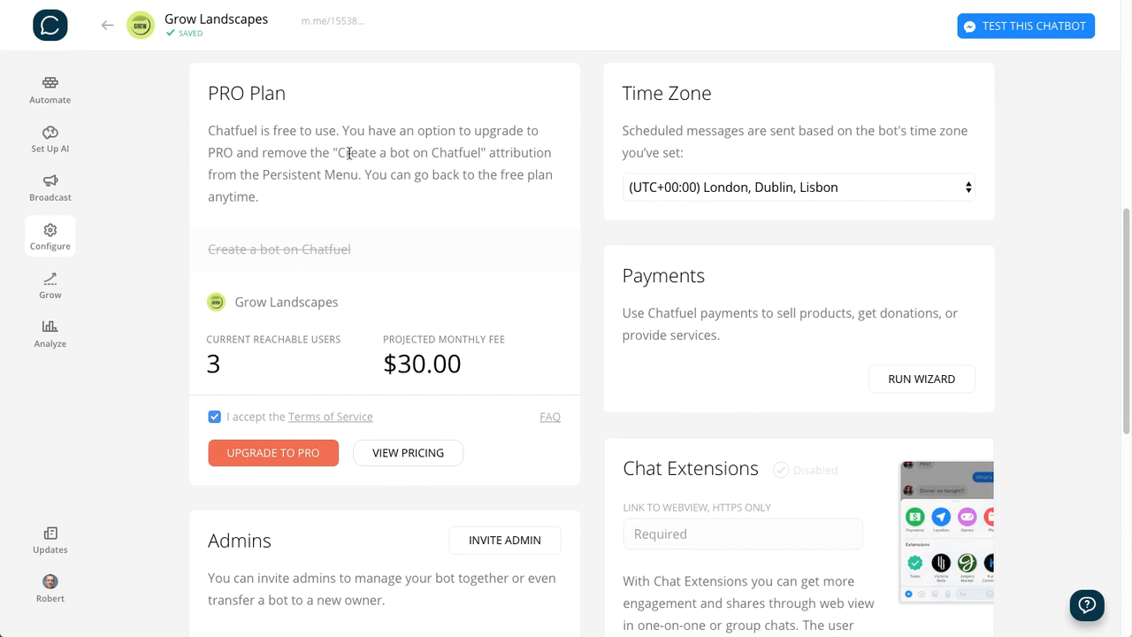
drag(337, 153, 483, 155)
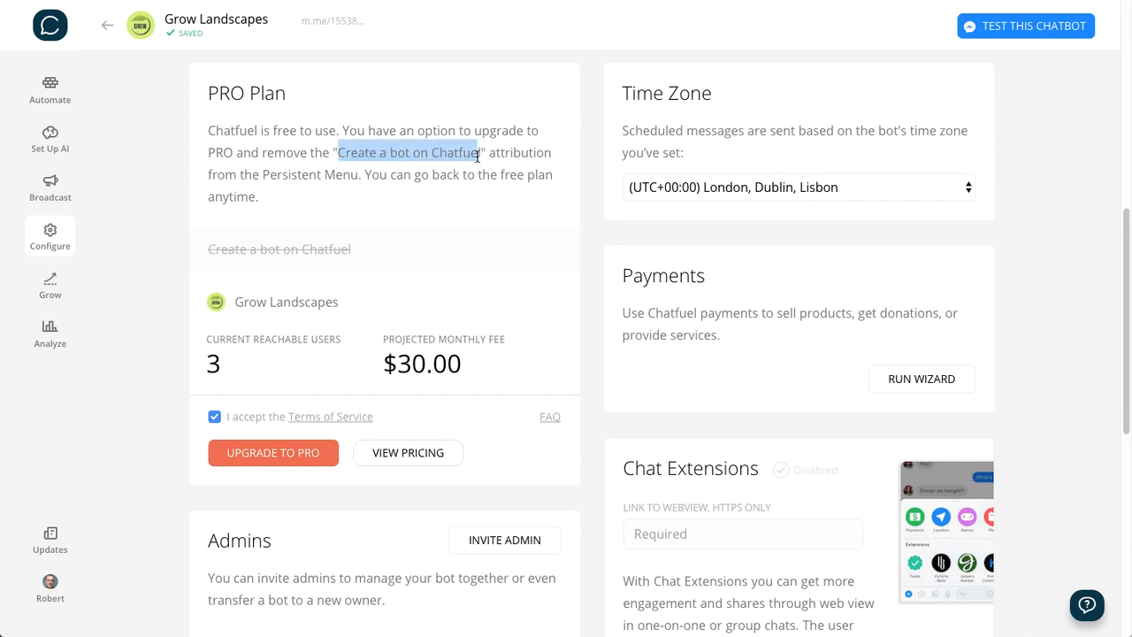
scroll(410, 202, up, 2)
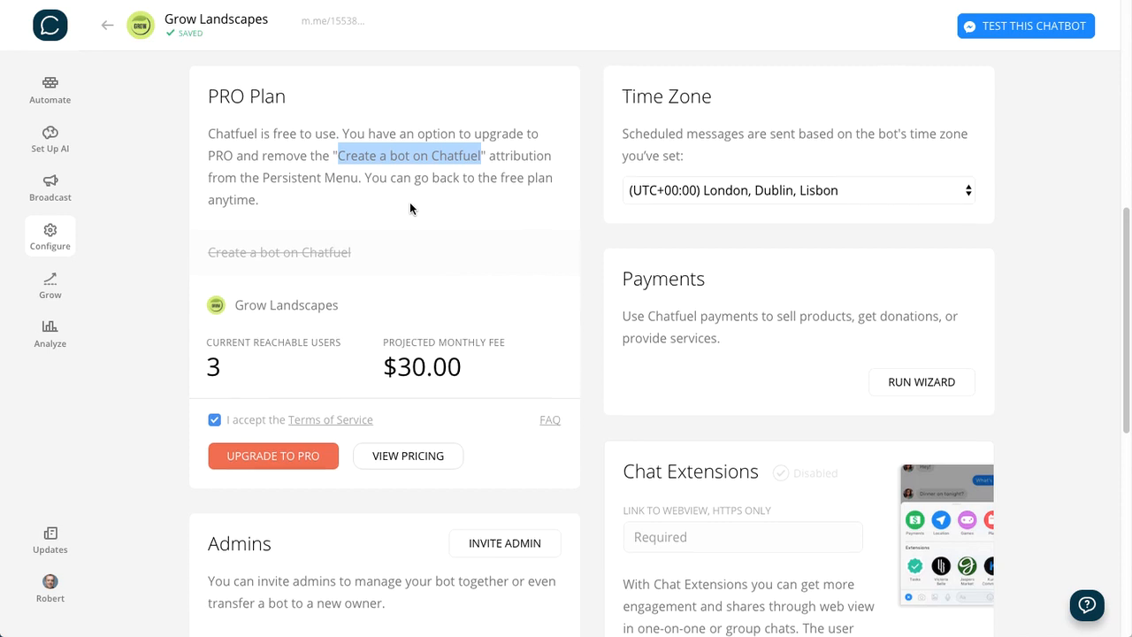
scroll(410, 209, up, 2)
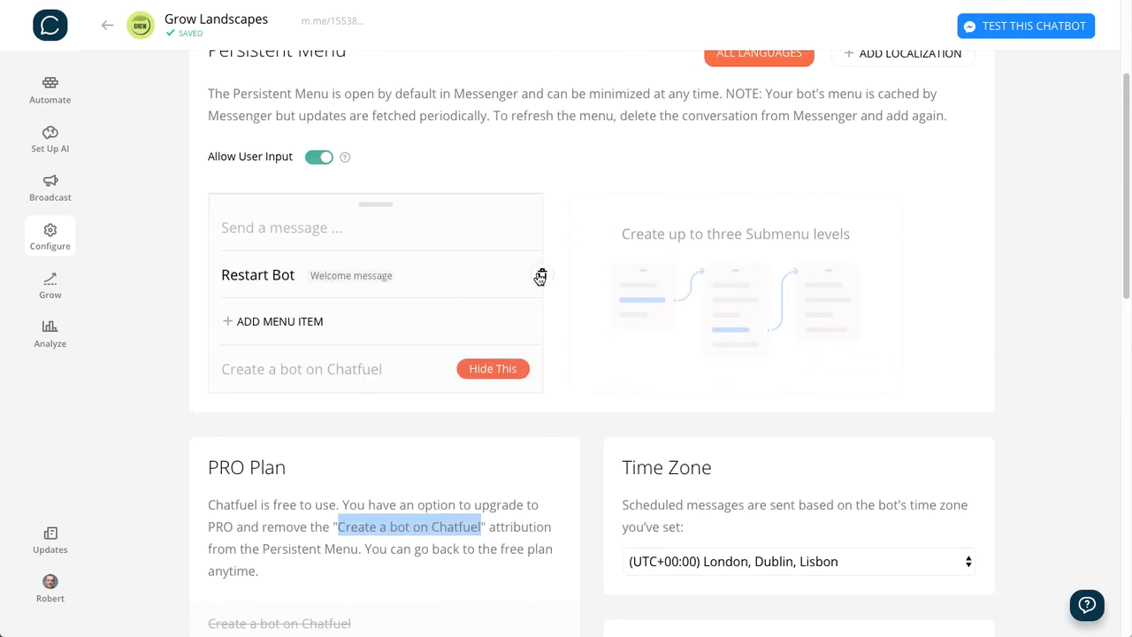
- Replace the Persistent Menu's Restart Bot item with "Share this bot", linked to the Share block, and test that item in Messenger
click(540, 277)
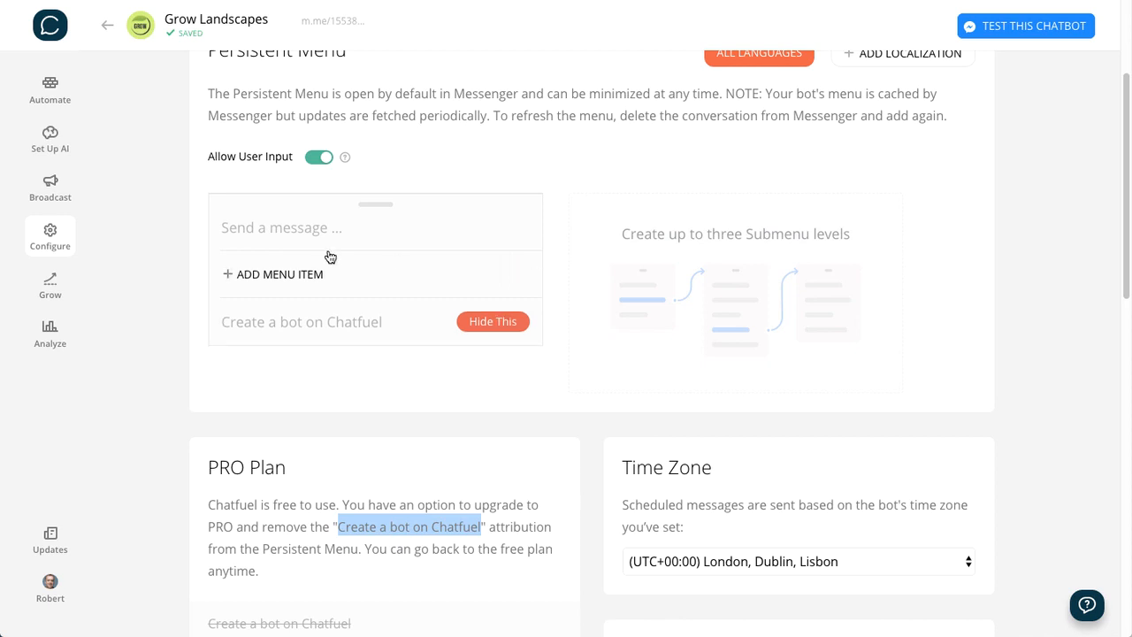
click(274, 276)
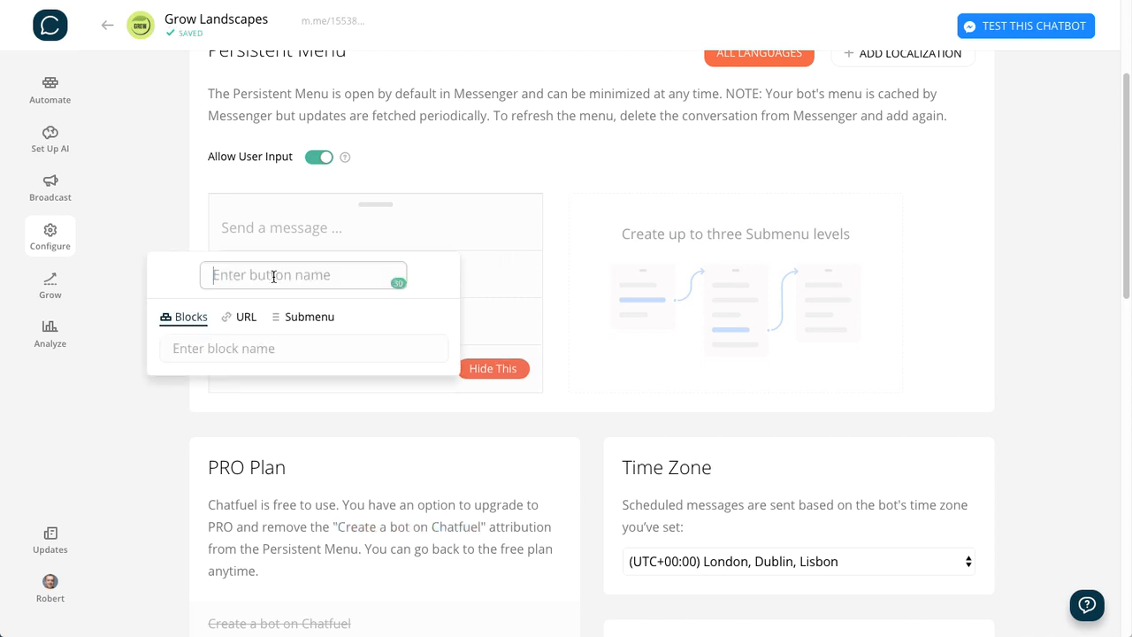
text(Sh)
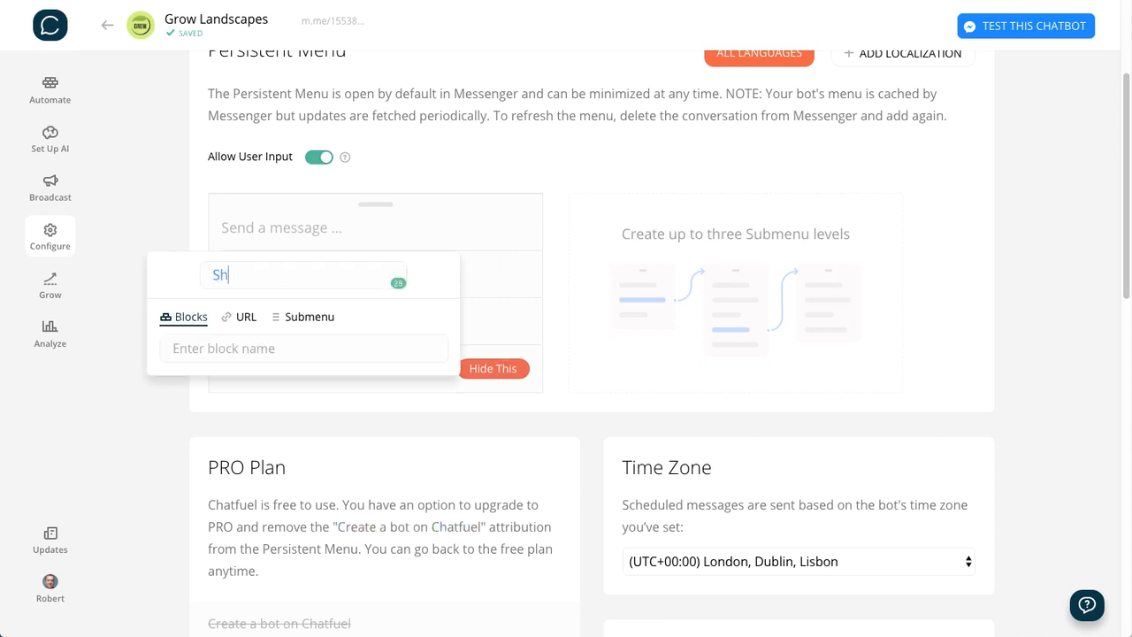
text(are this bot)
click(190, 344)
text(Sha)
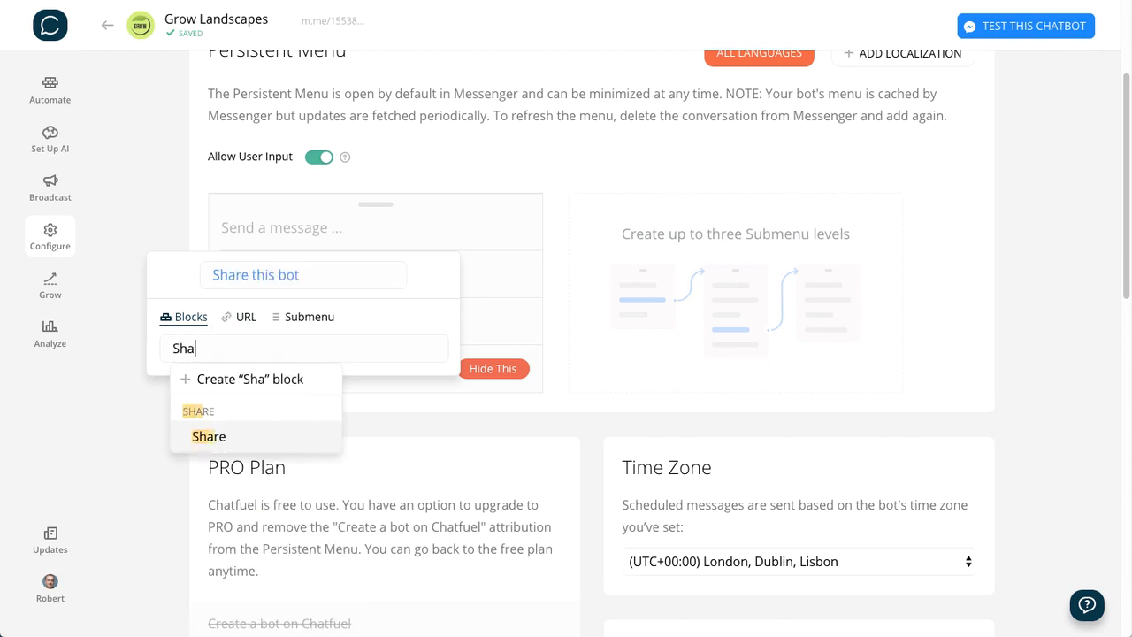
click(205, 438)
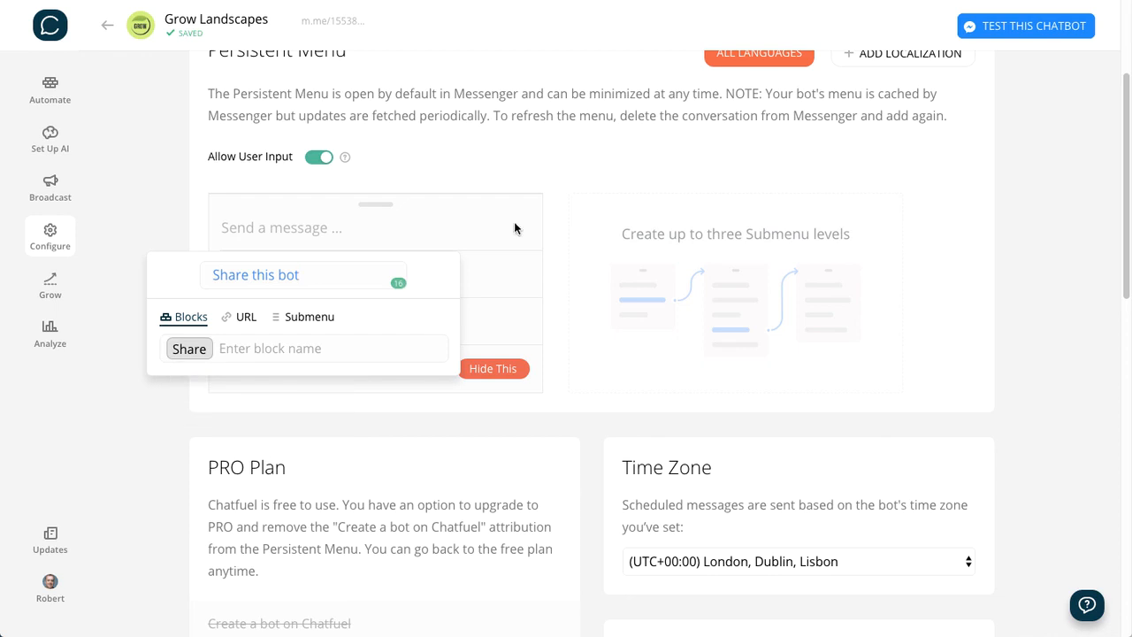
click(511, 133)
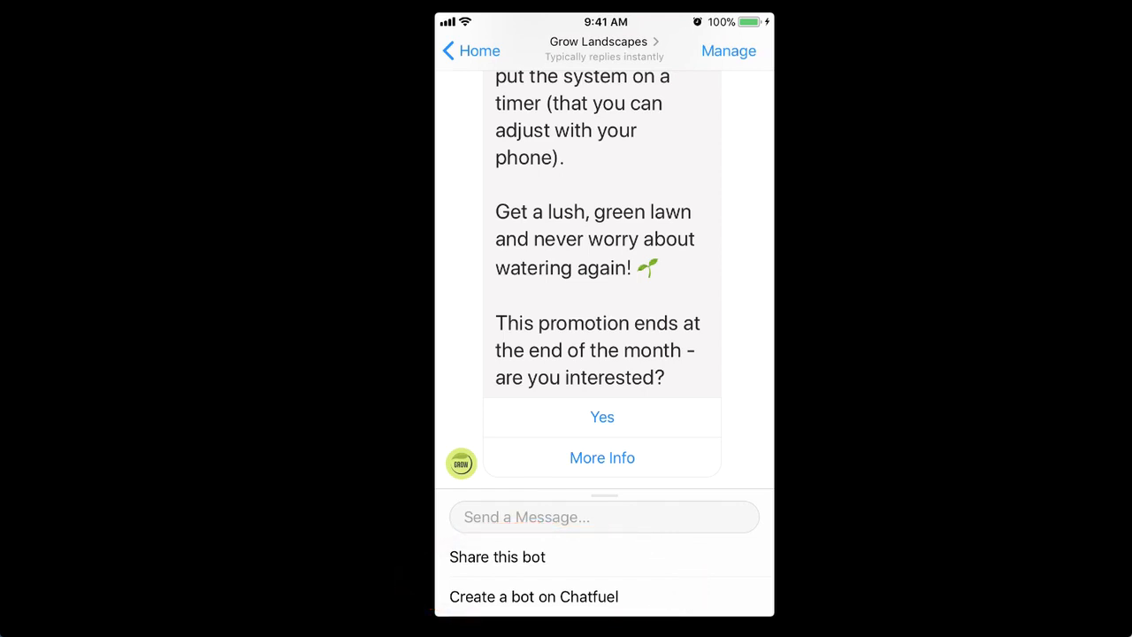
click(498, 557)
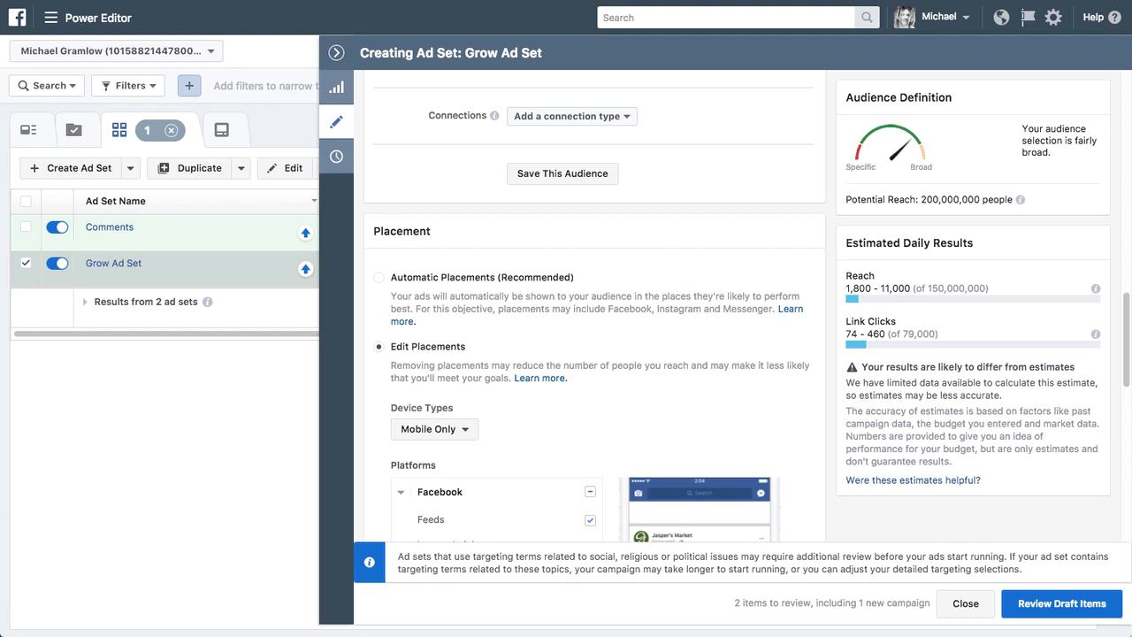
- Switch to Facebook Power Editor and review the Grow Ad Set's traffic destination, budget, device types, placements and delivery settings
scroll(661, 278, up, 12)
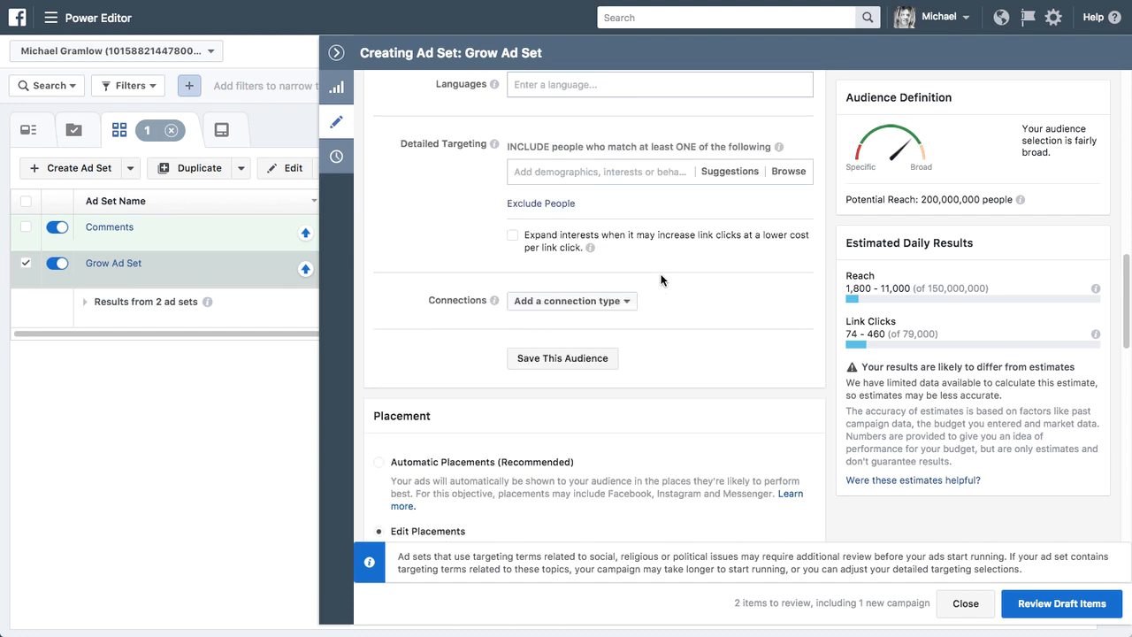
scroll(661, 277, up, 1)
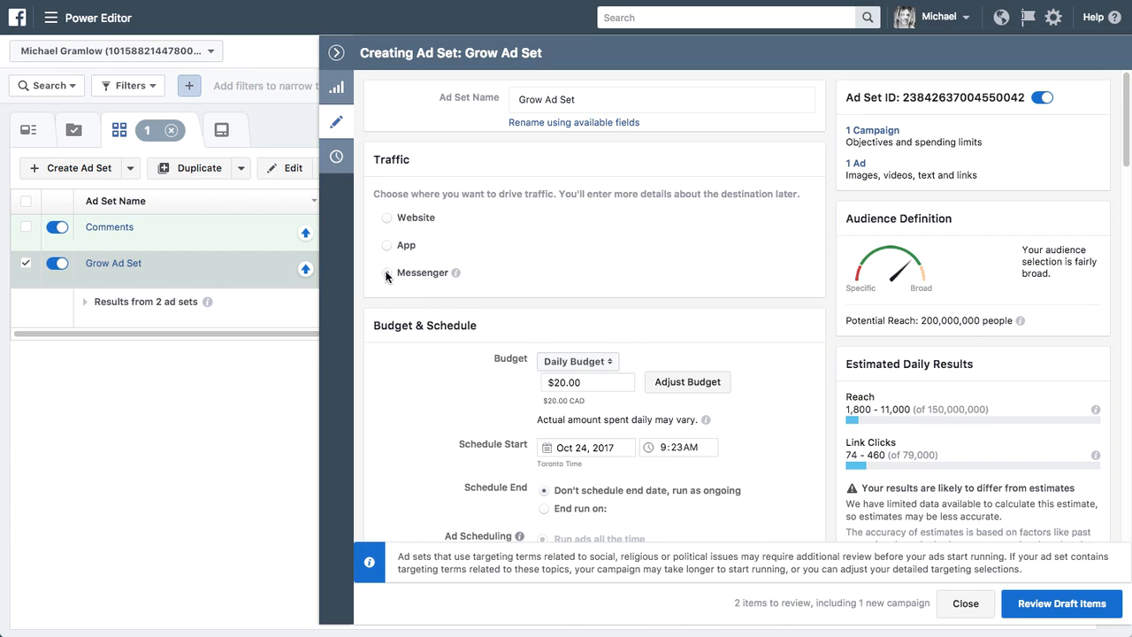
scroll(557, 281, down, 10)
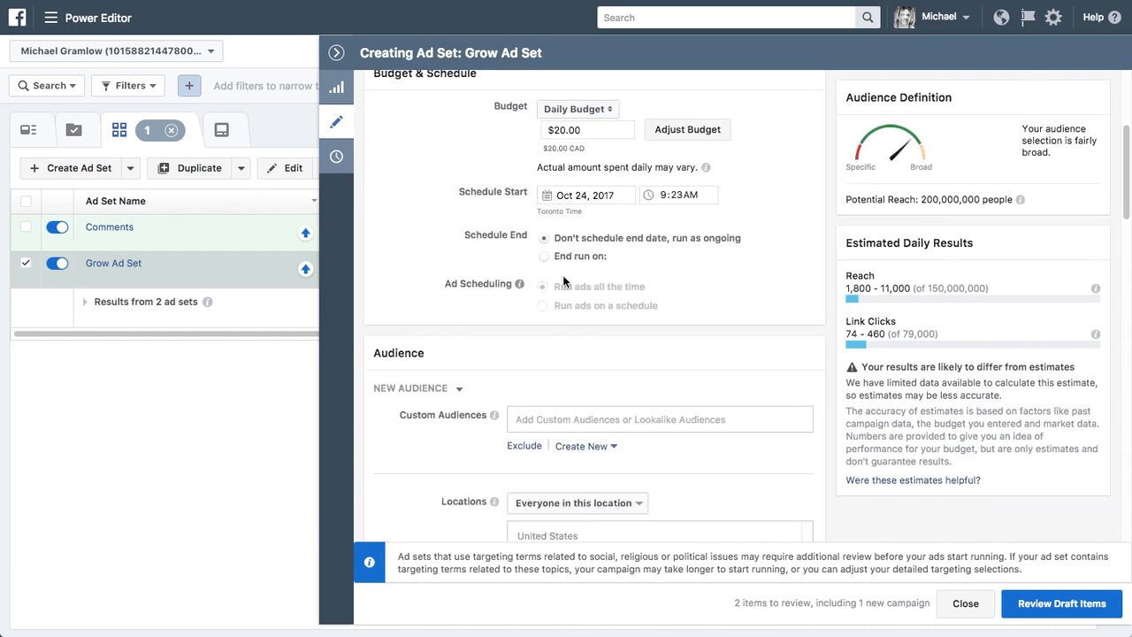
scroll(563, 282, down, 7)
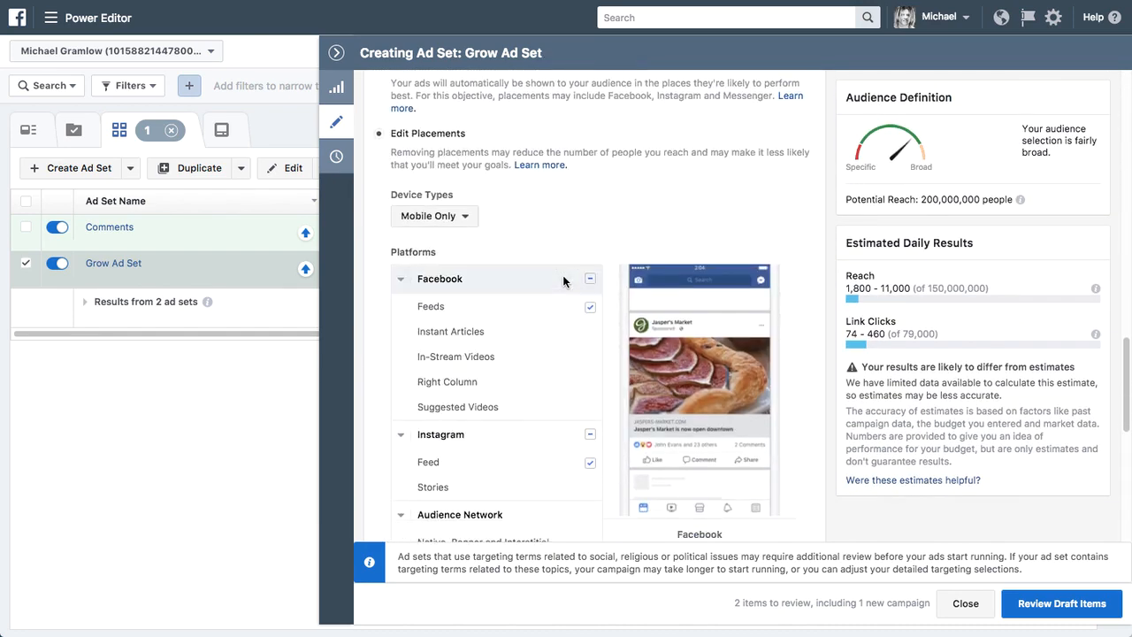
scroll(563, 277, down, 1)
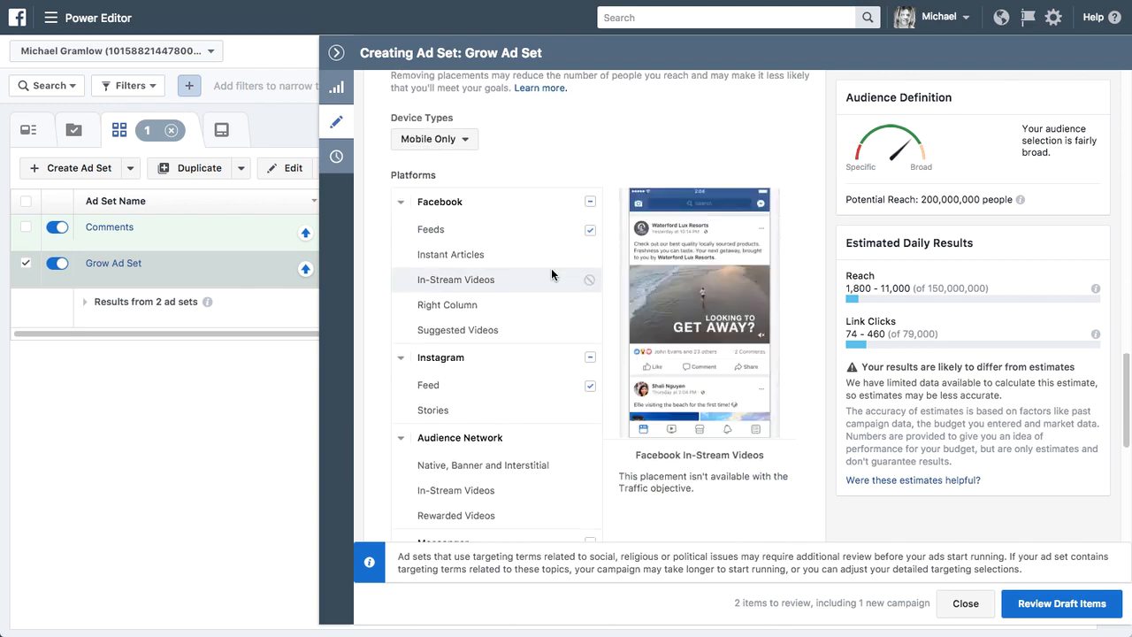
click(463, 140)
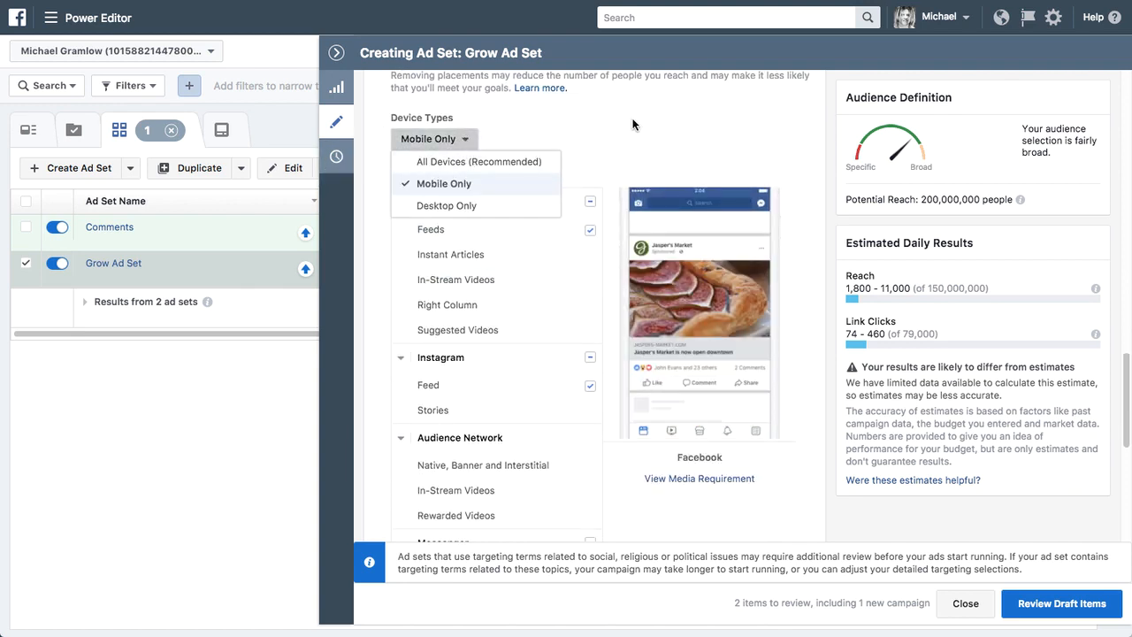
click(609, 129)
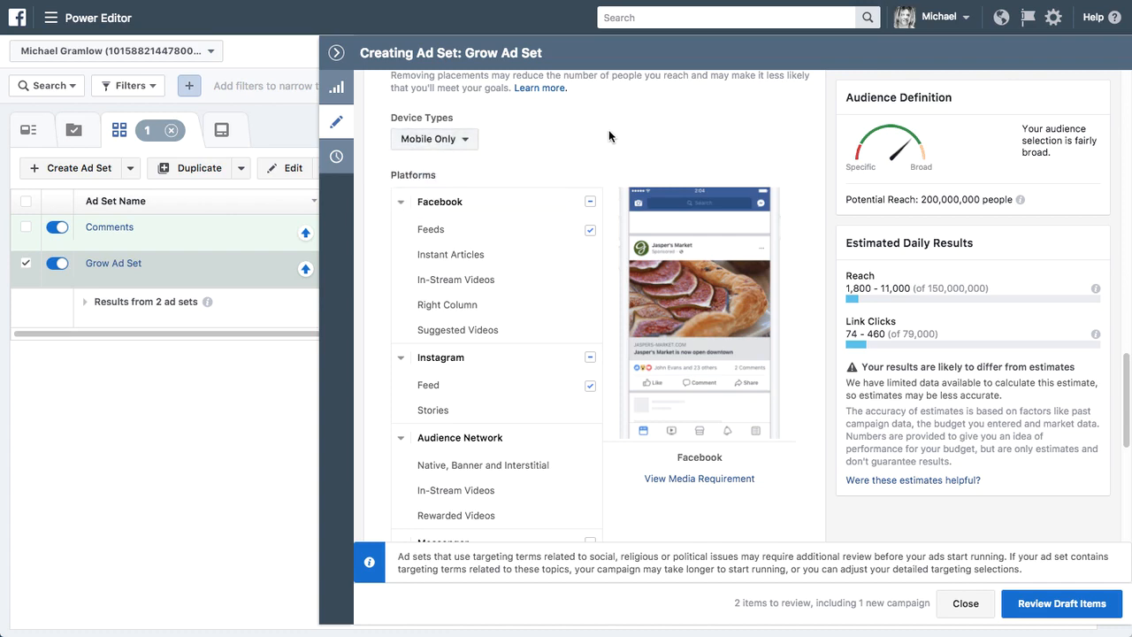
scroll(609, 129, down, 1)
scroll(608, 129, down, 1)
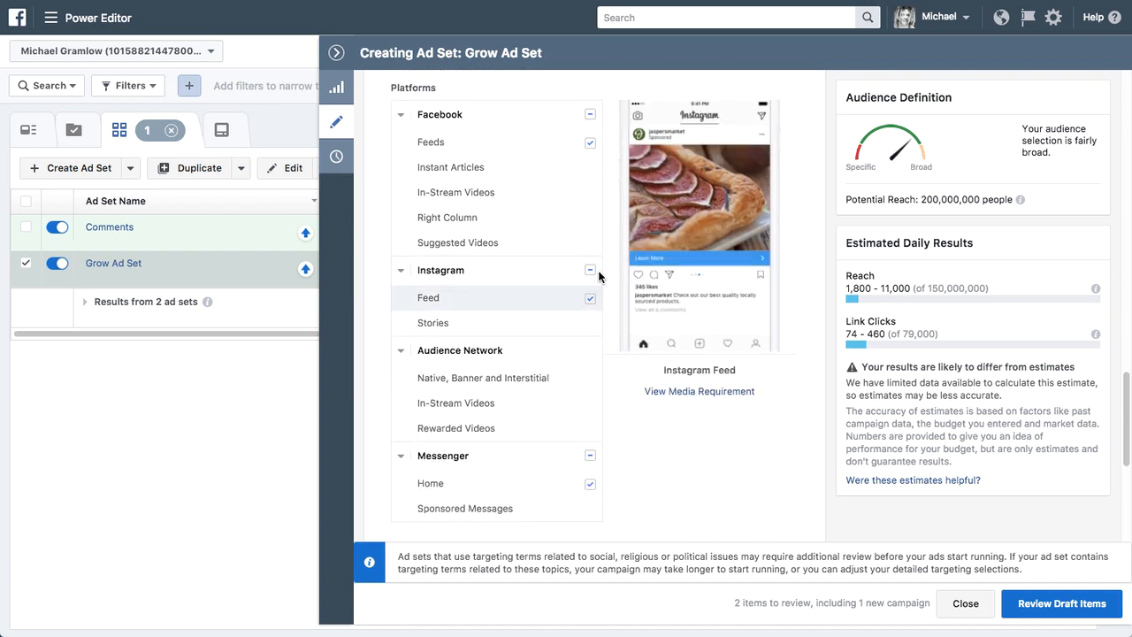
scroll(680, 471, down, 5)
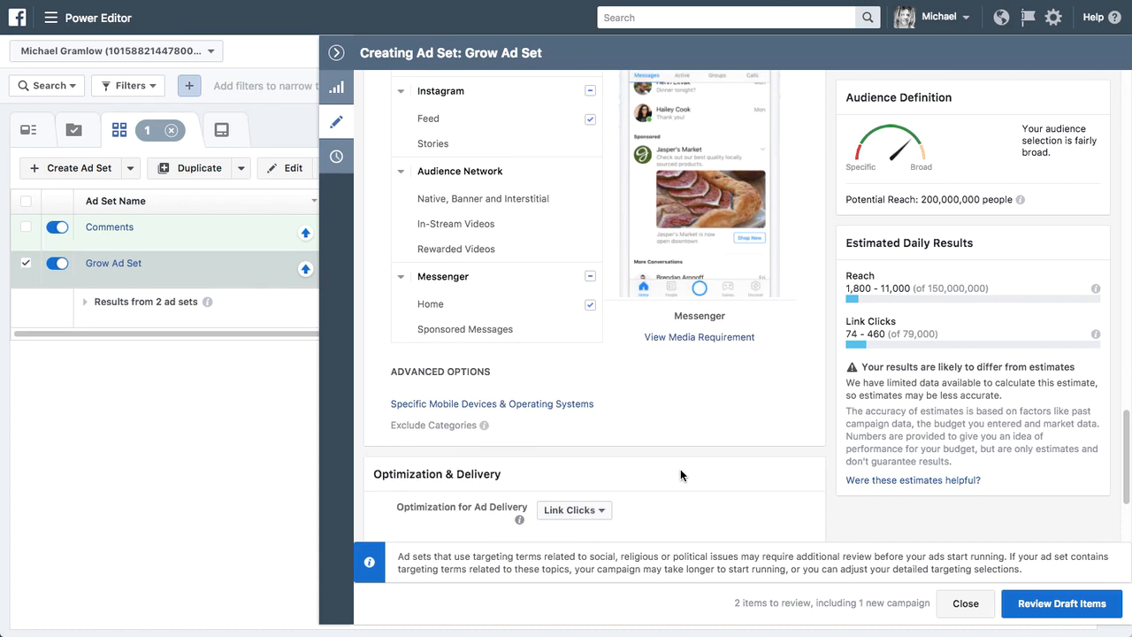
scroll(680, 470, down, 3)
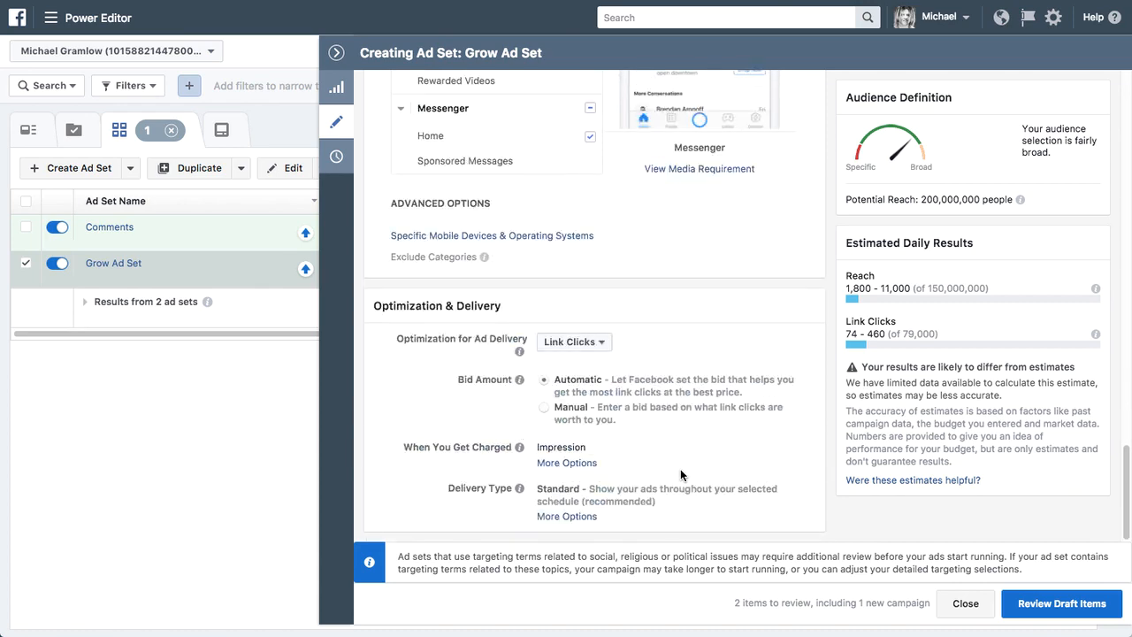
- Leave the ad set, open the Grow Messenger Ad for editing, and review its creative, tracking and message setup
click(336, 52)
click(760, 134)
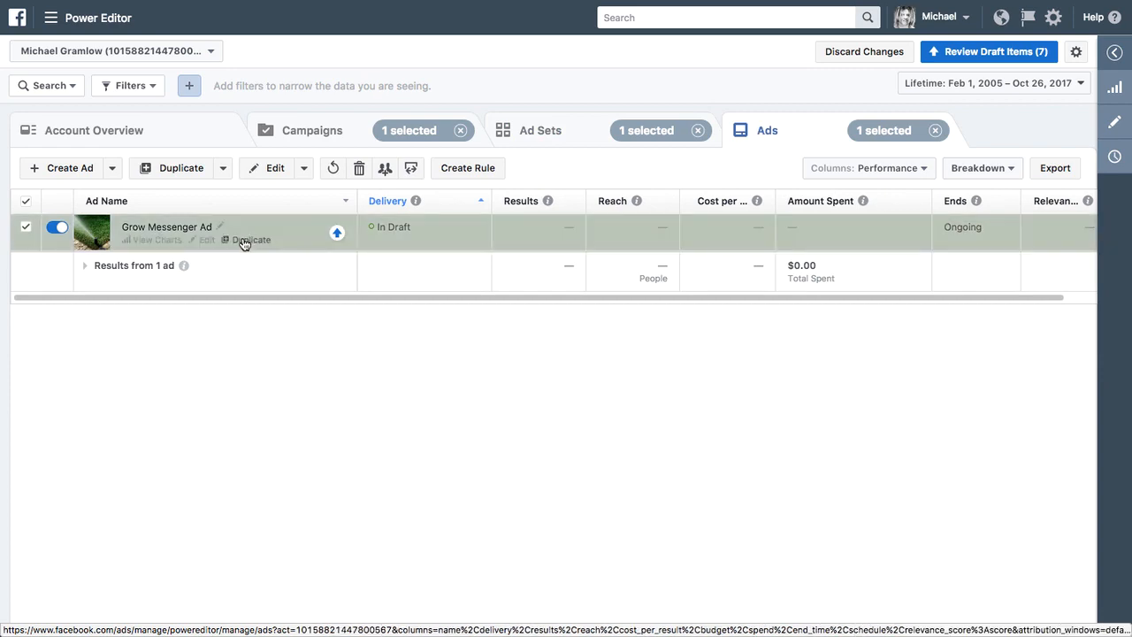
click(205, 241)
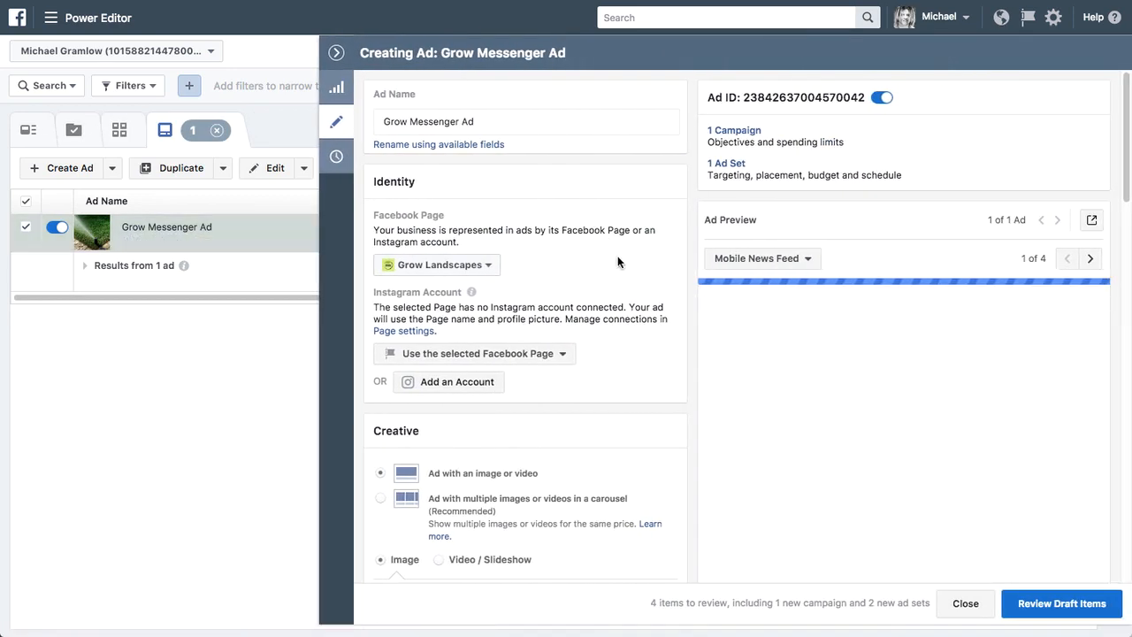
scroll(612, 284, down, 2)
scroll(612, 290, down, 10)
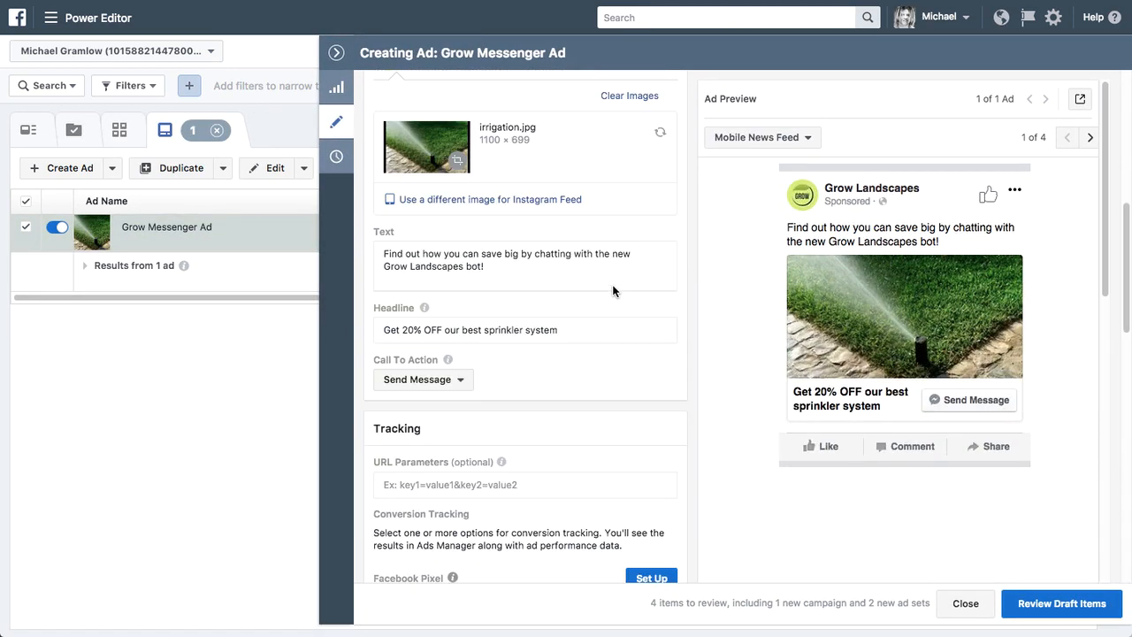
scroll(613, 291, up, 4)
scroll(613, 291, down, 15)
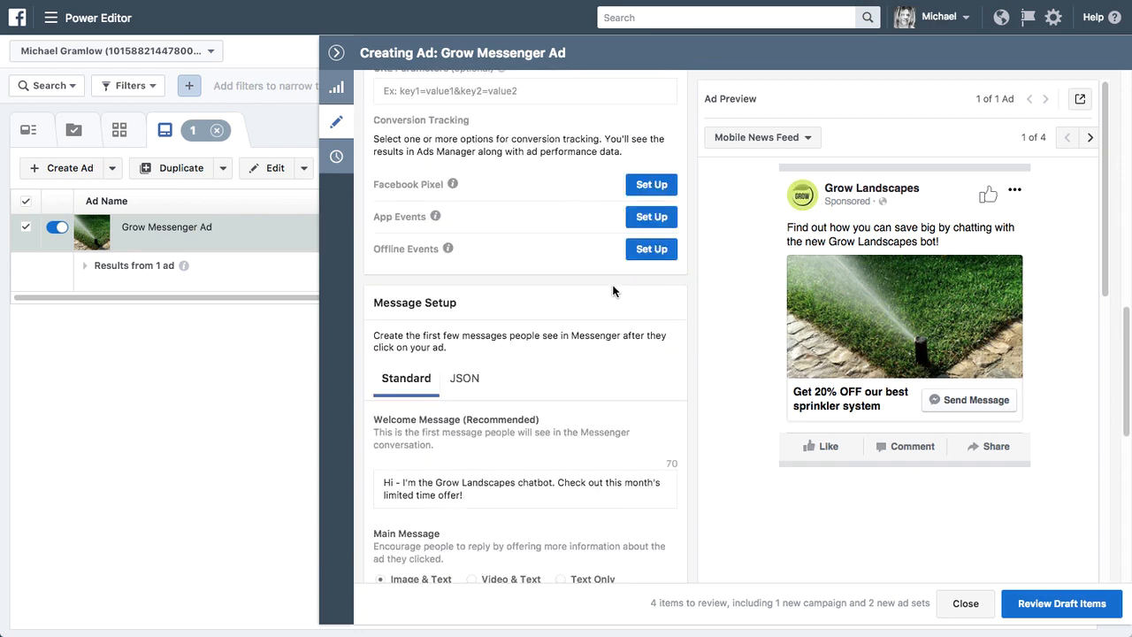
scroll(613, 291, up, 3)
scroll(613, 291, down, 1)
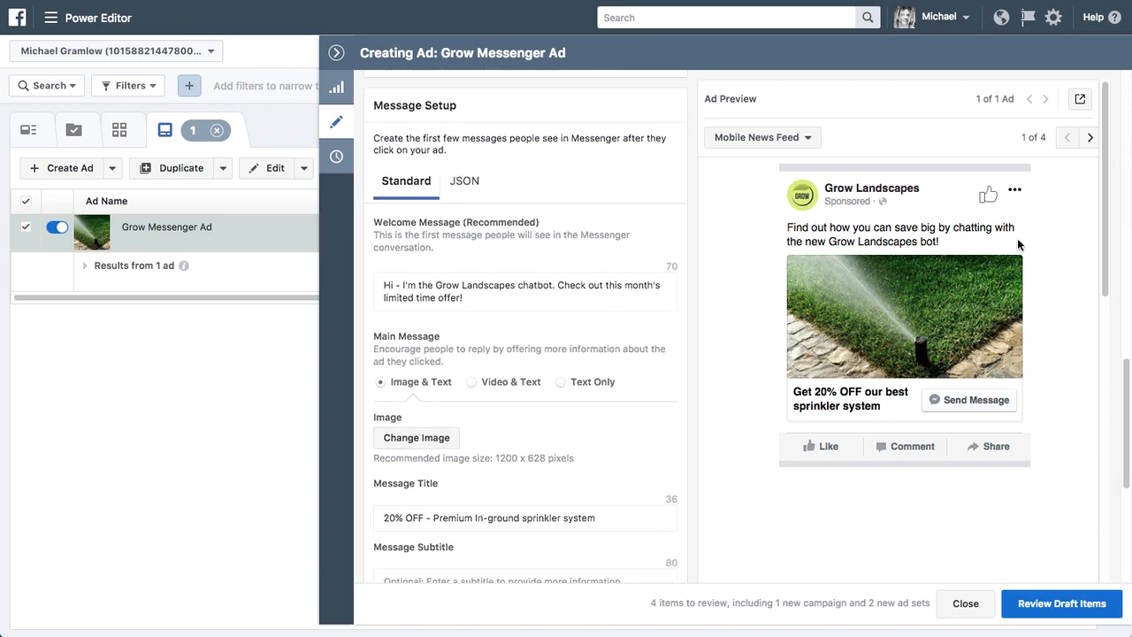
- Review the Messenger conversation preview alongside the ad's welcome message, image and text message, and customer action settings
drag(1105, 245, 1073, 482)
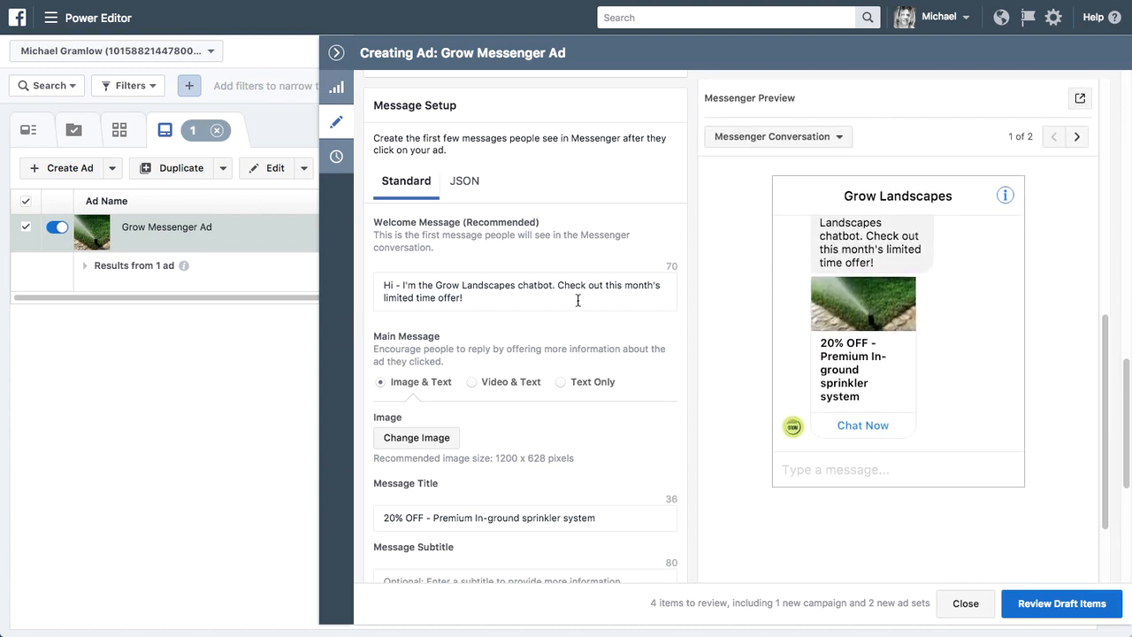
scroll(981, 381, up, 2)
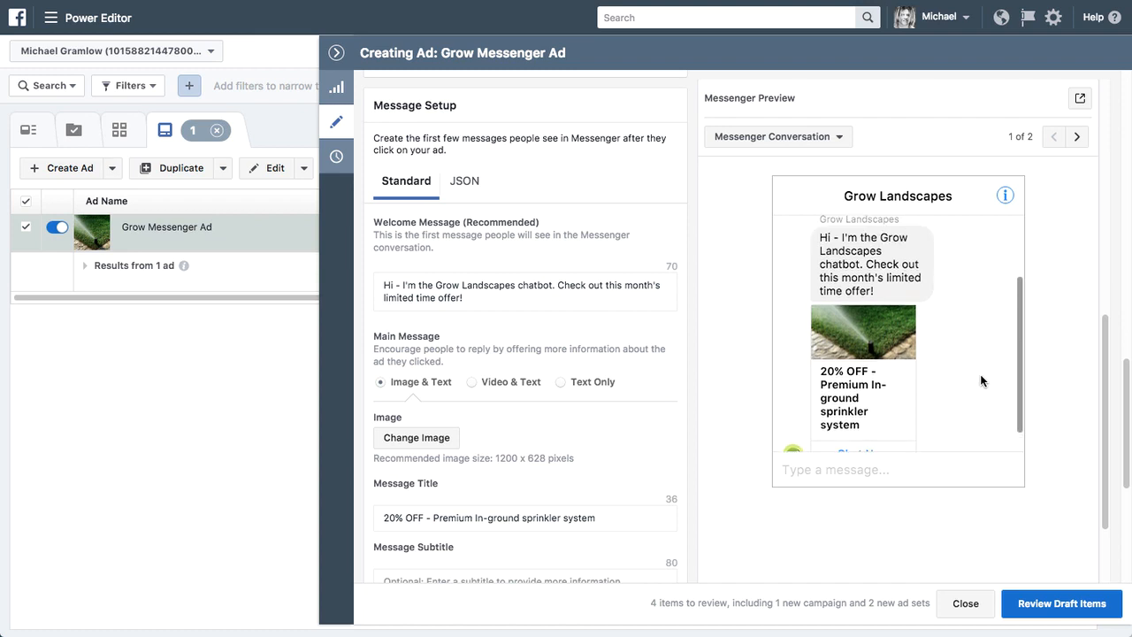
scroll(981, 381, down, 2)
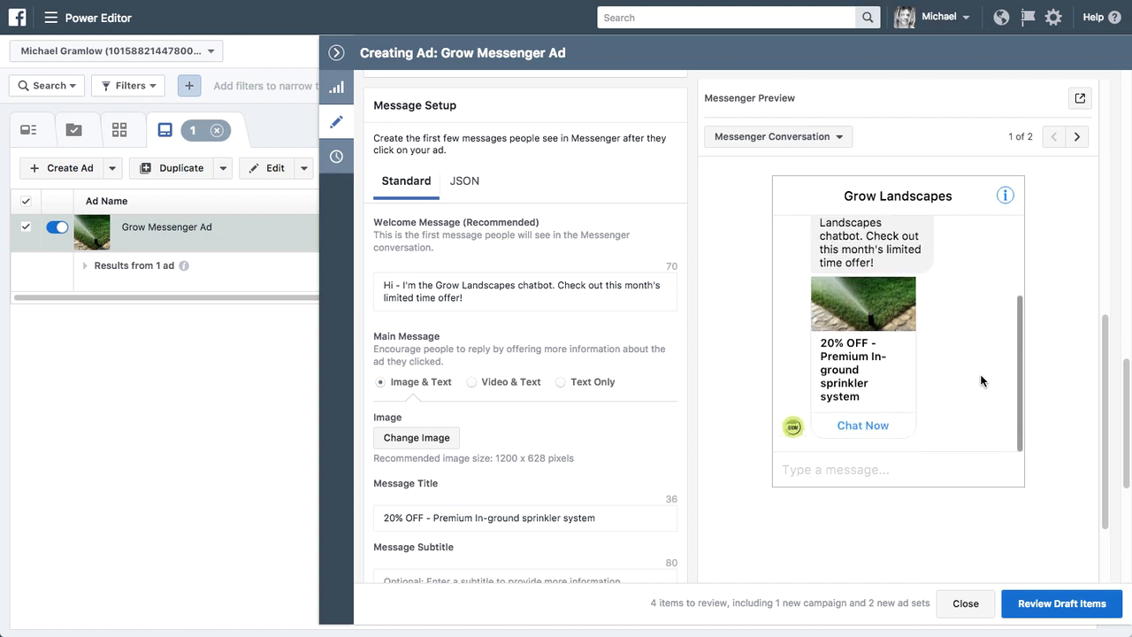
scroll(981, 381, up, 3)
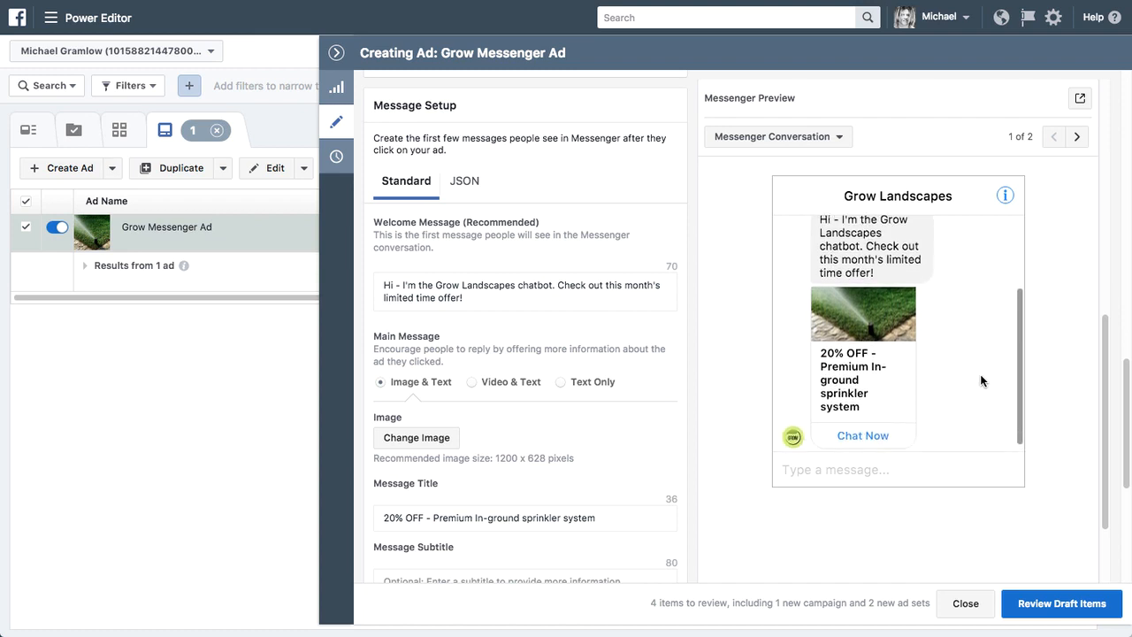
triple_click(488, 297)
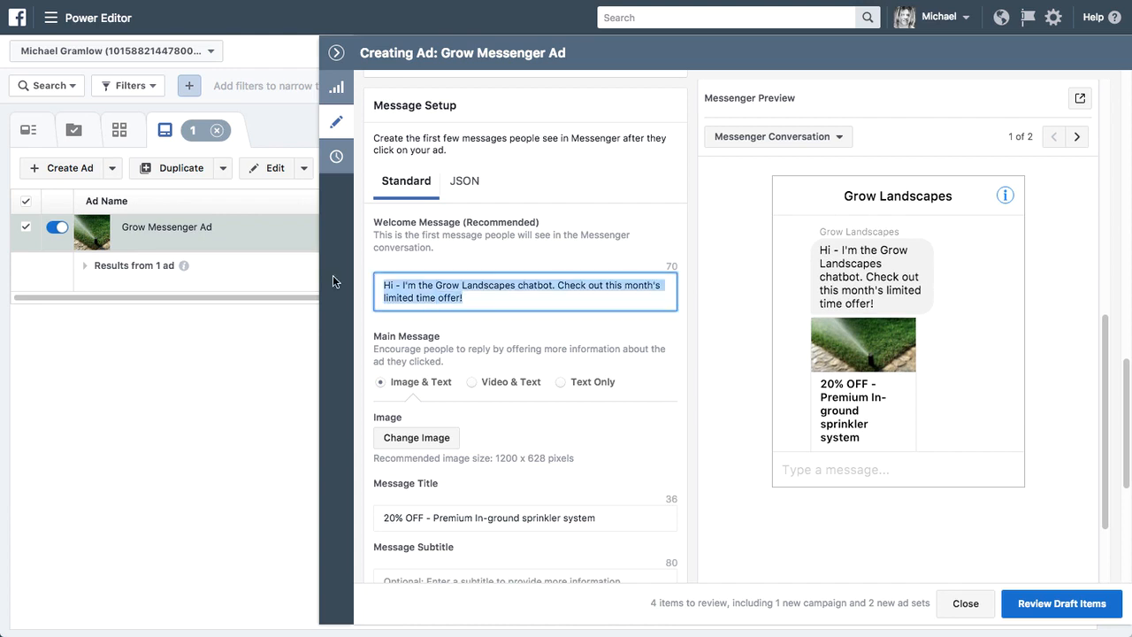
click(539, 296)
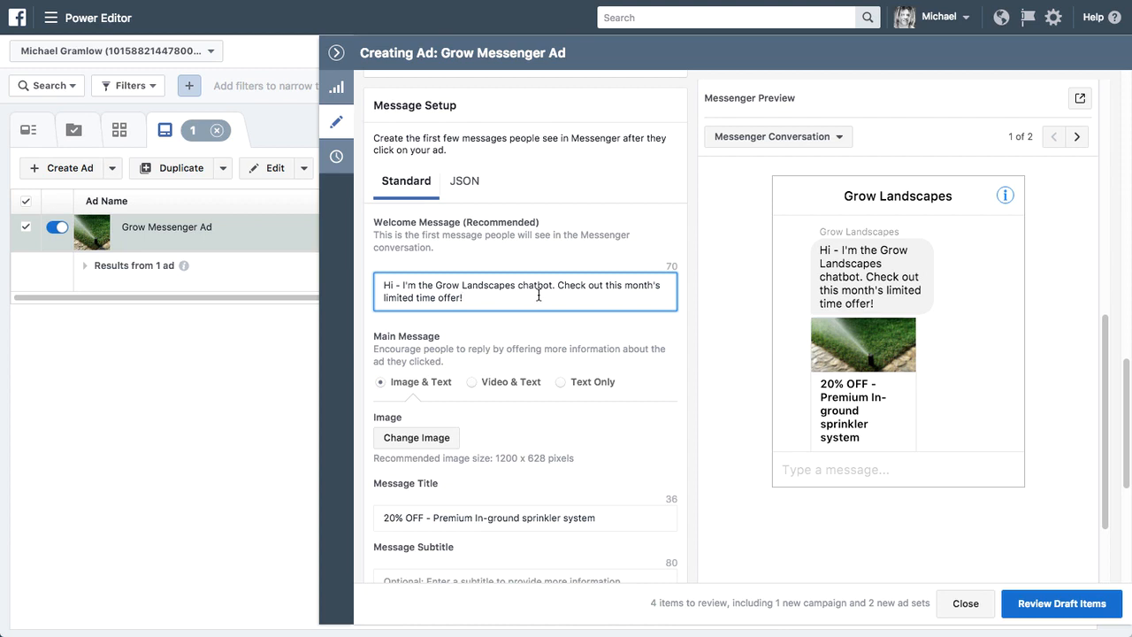
scroll(538, 295, down, 1)
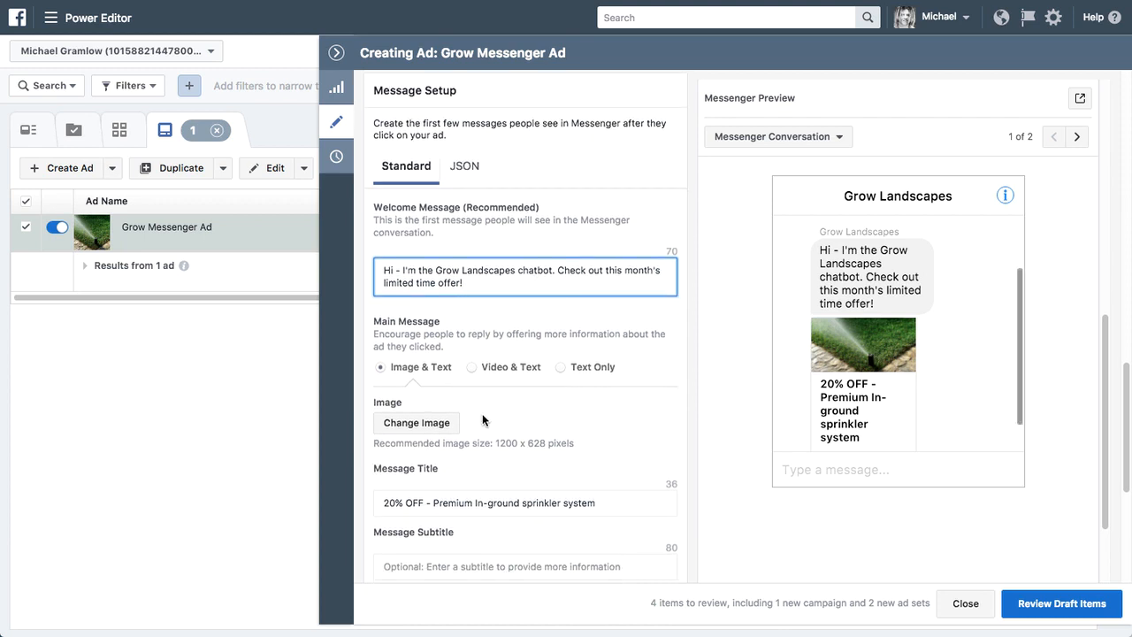
scroll(508, 411, down, 4)
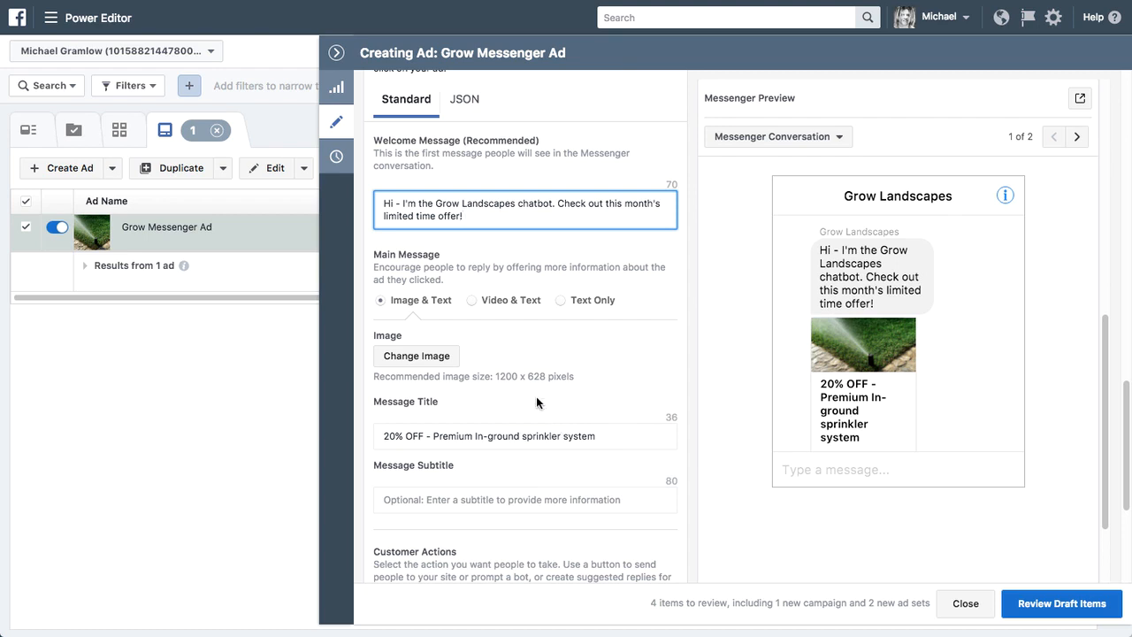
scroll(536, 396, down, 5)
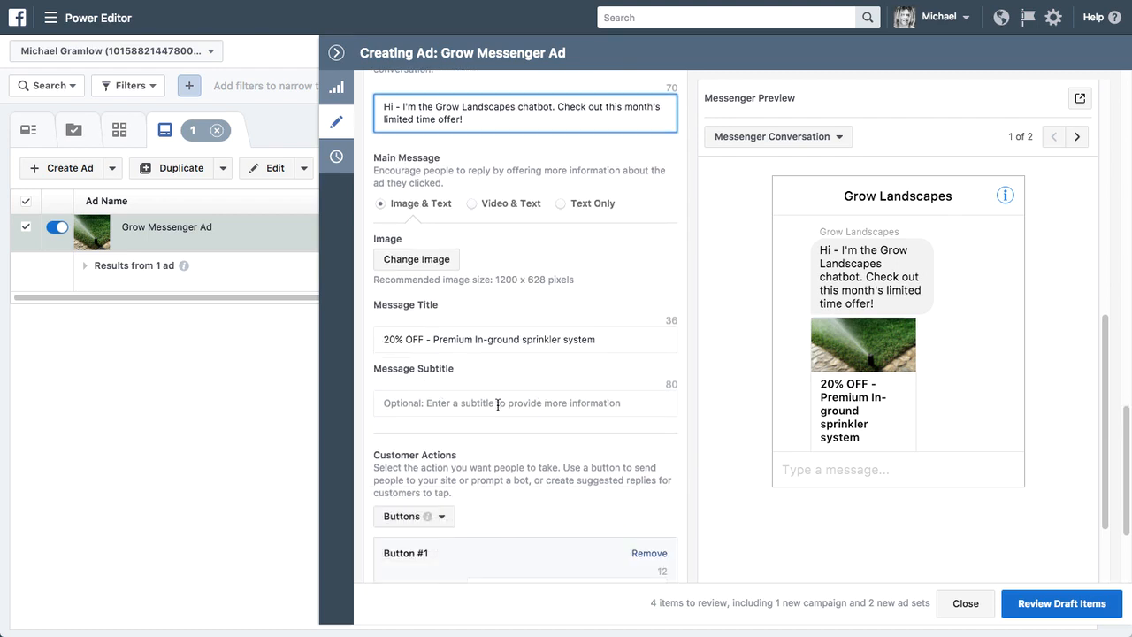
scroll(961, 388, down, 3)
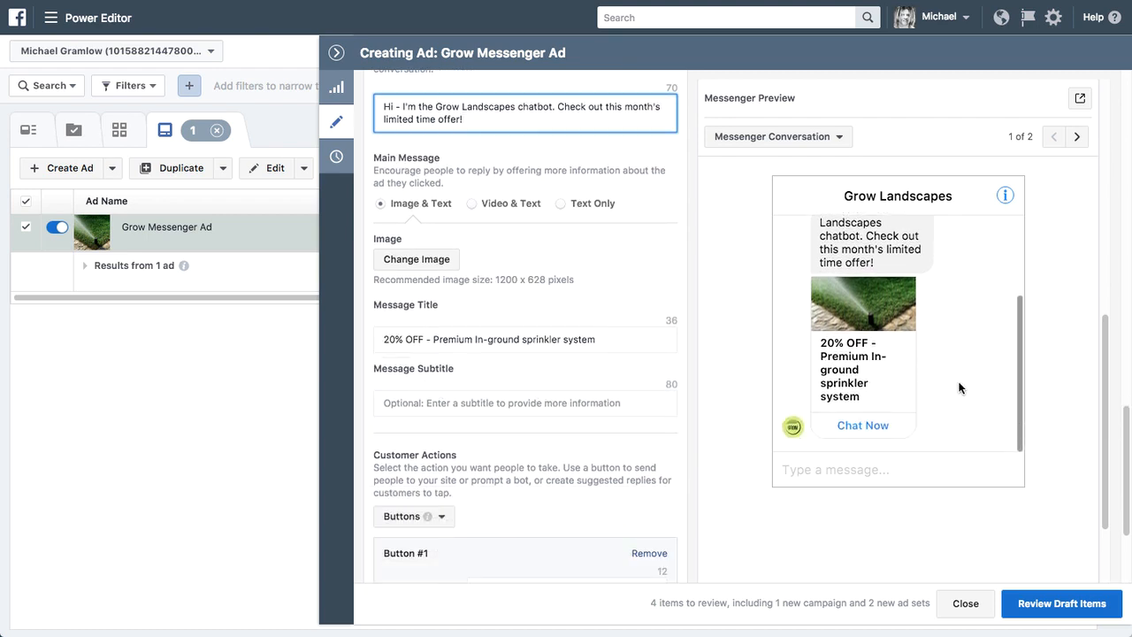
scroll(584, 475, down, 1)
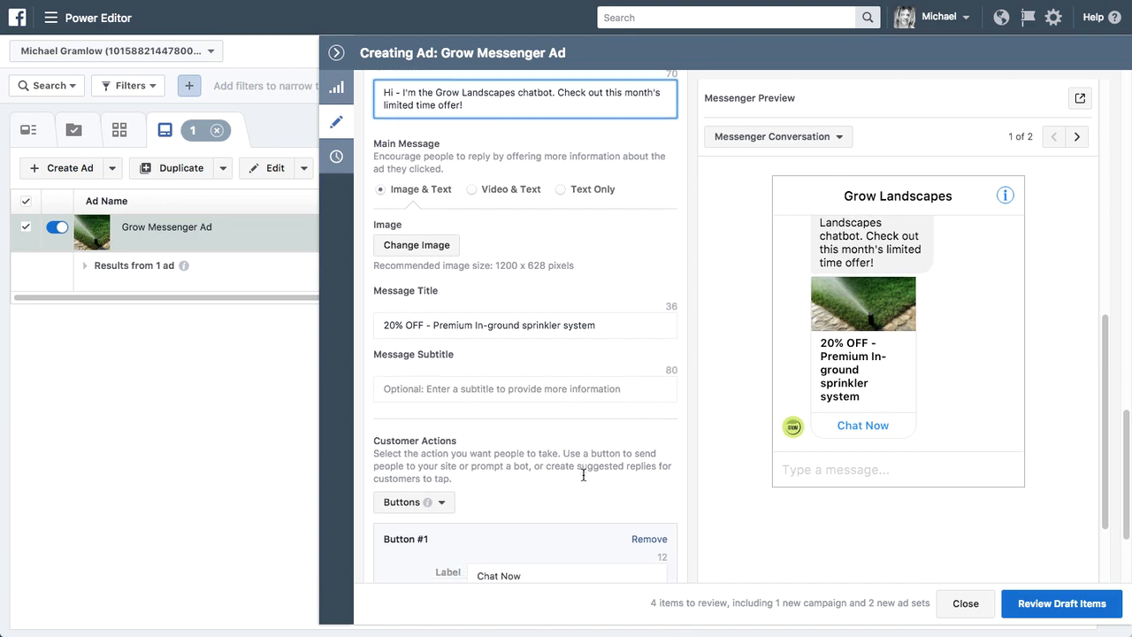
scroll(518, 462, down, 3)
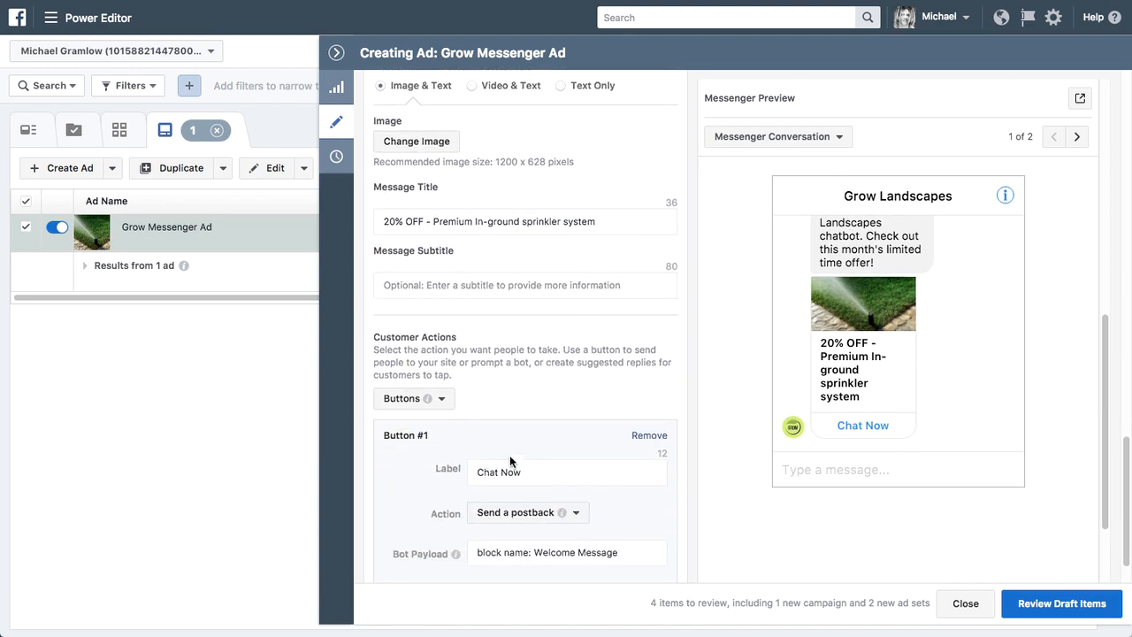
- Try Suggested Replies as the ad's customer action type and return it to Buttons
click(387, 401)
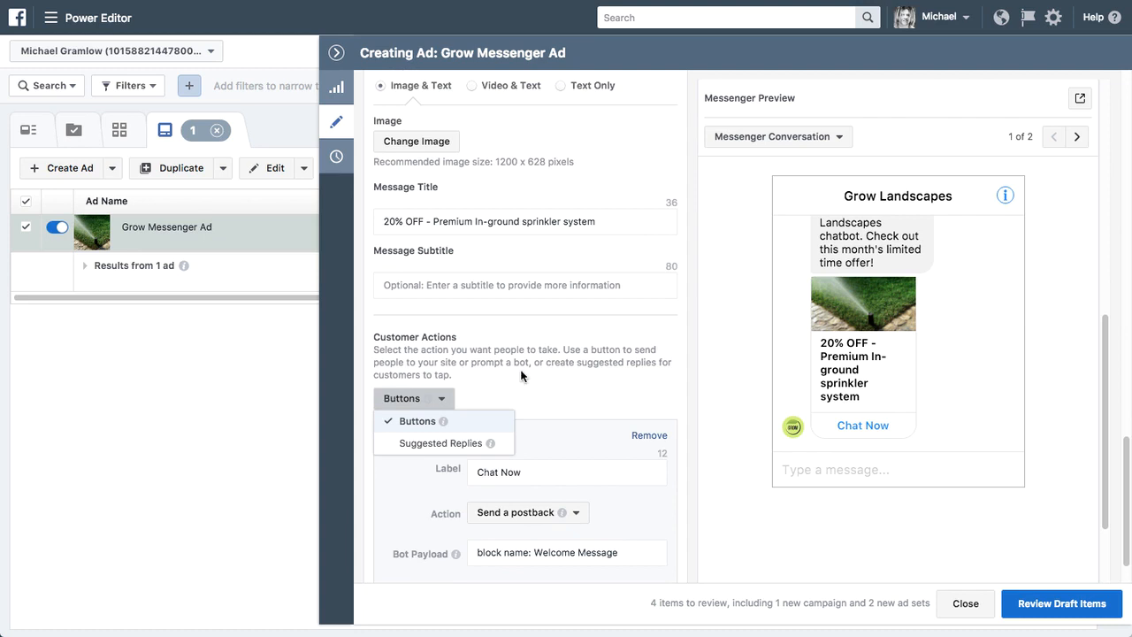
click(441, 443)
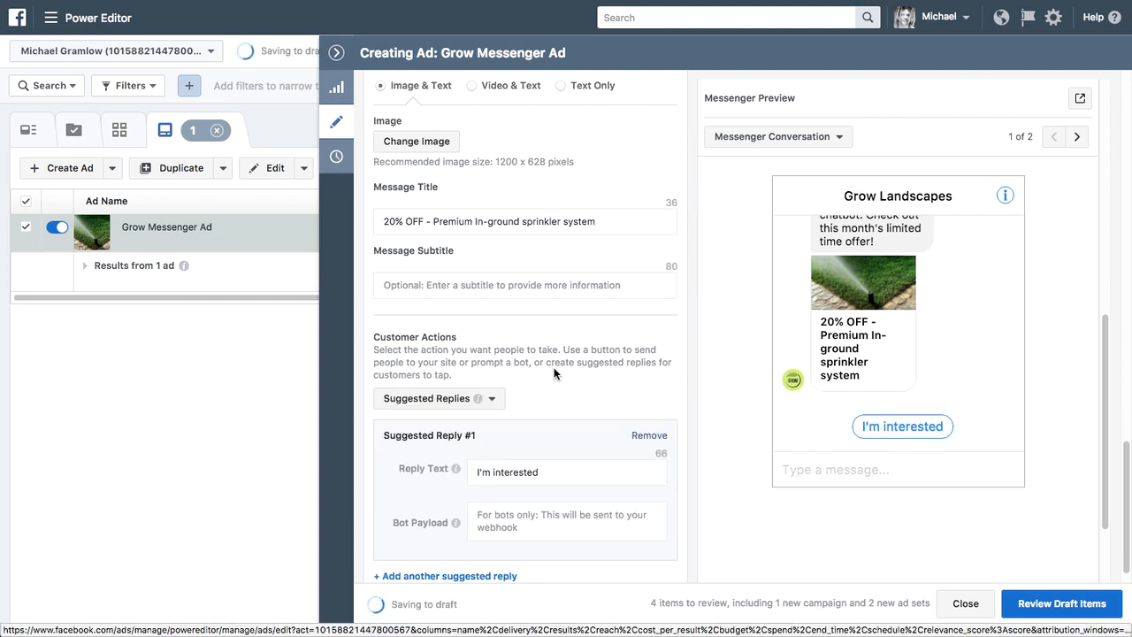
scroll(554, 367, down, 1)
click(485, 374)
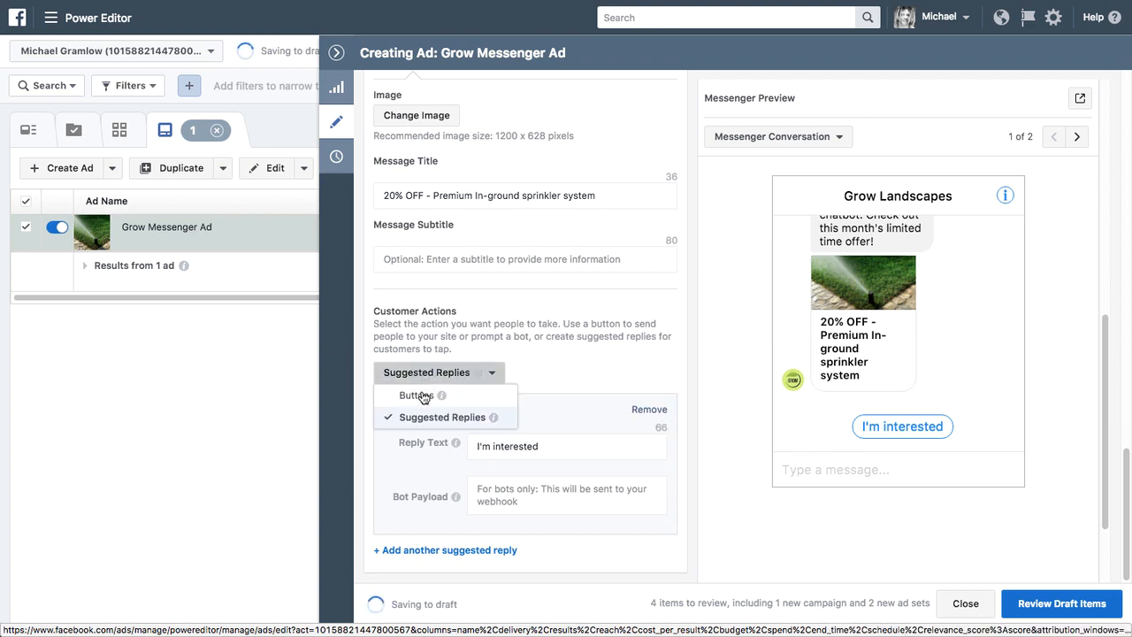
click(421, 400)
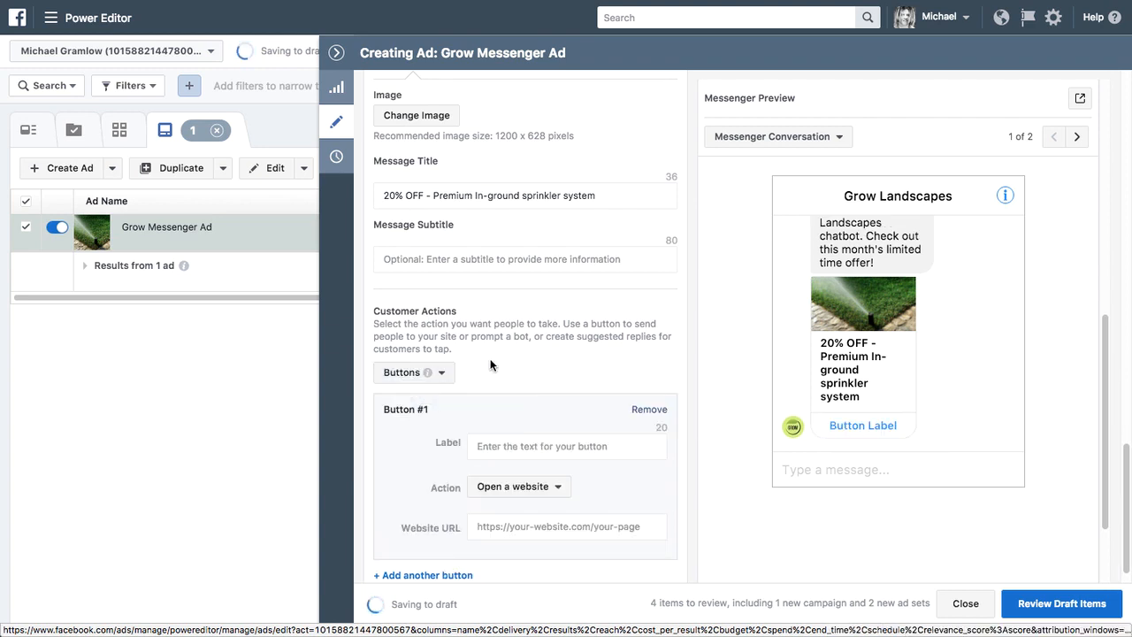
- Label Button #1 "Chat Now!" and set its action to Send a postback
scroll(520, 368, down, 1)
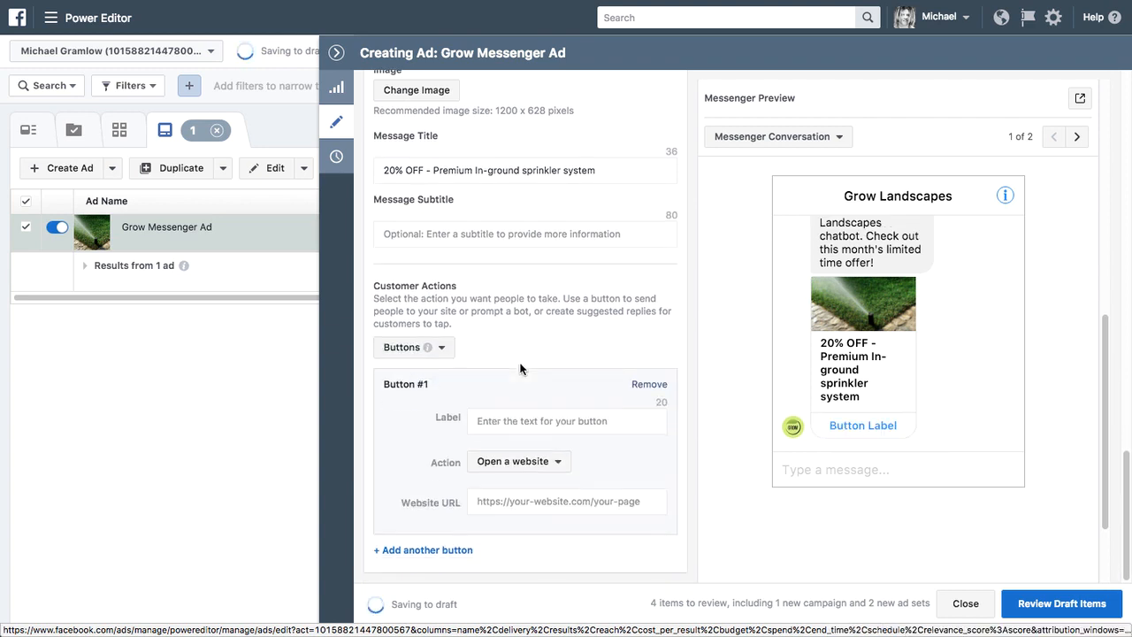
click(526, 418)
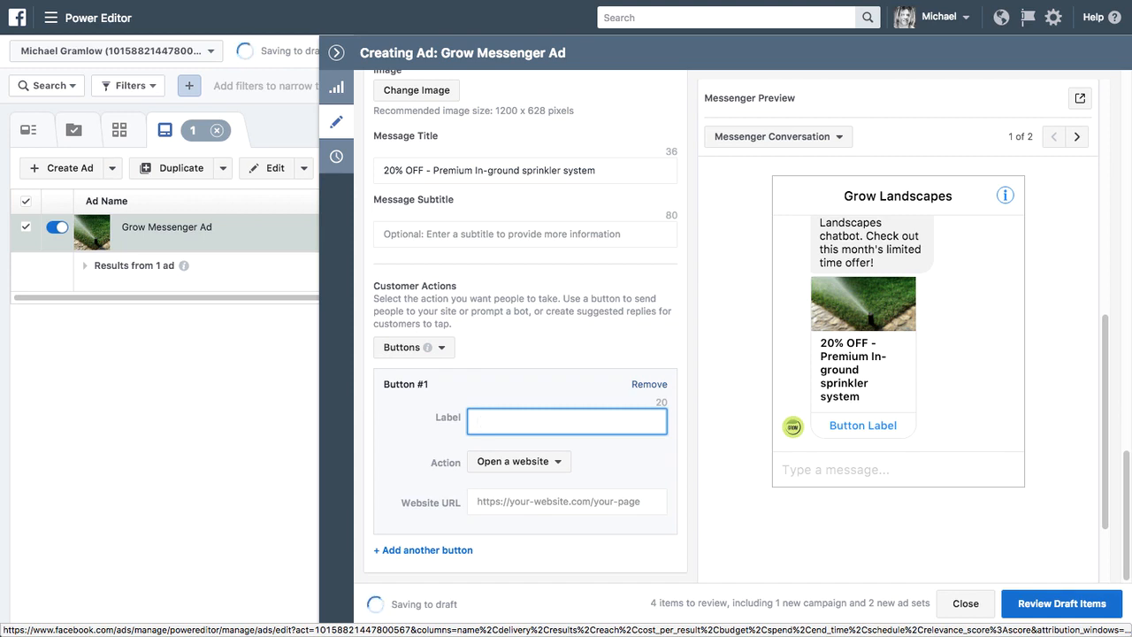
text(Chat Now!)
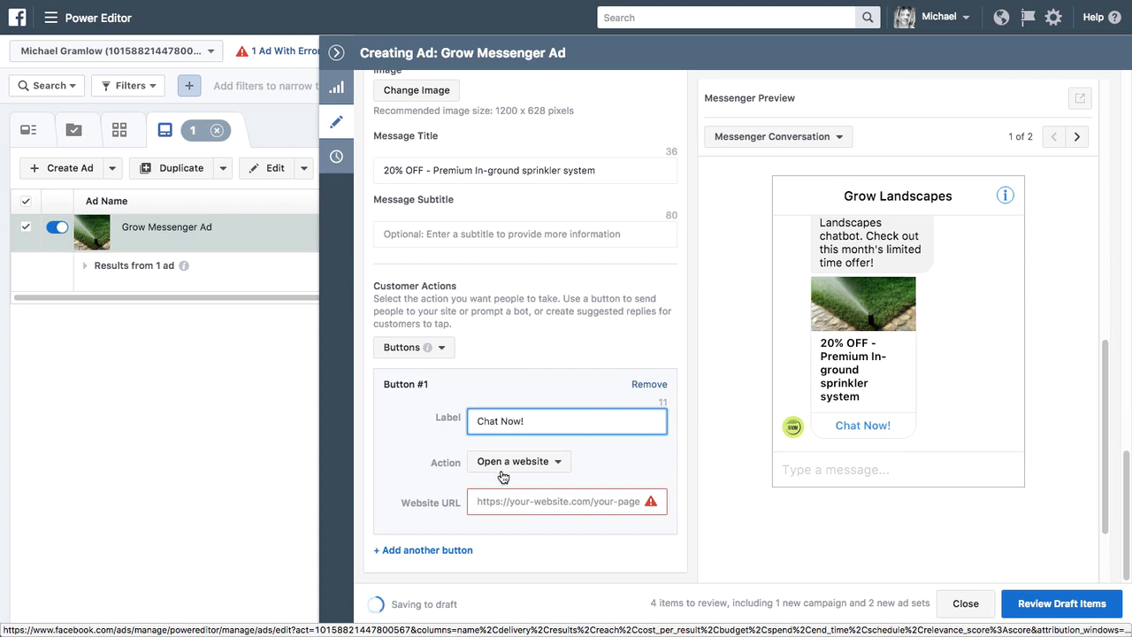
click(505, 463)
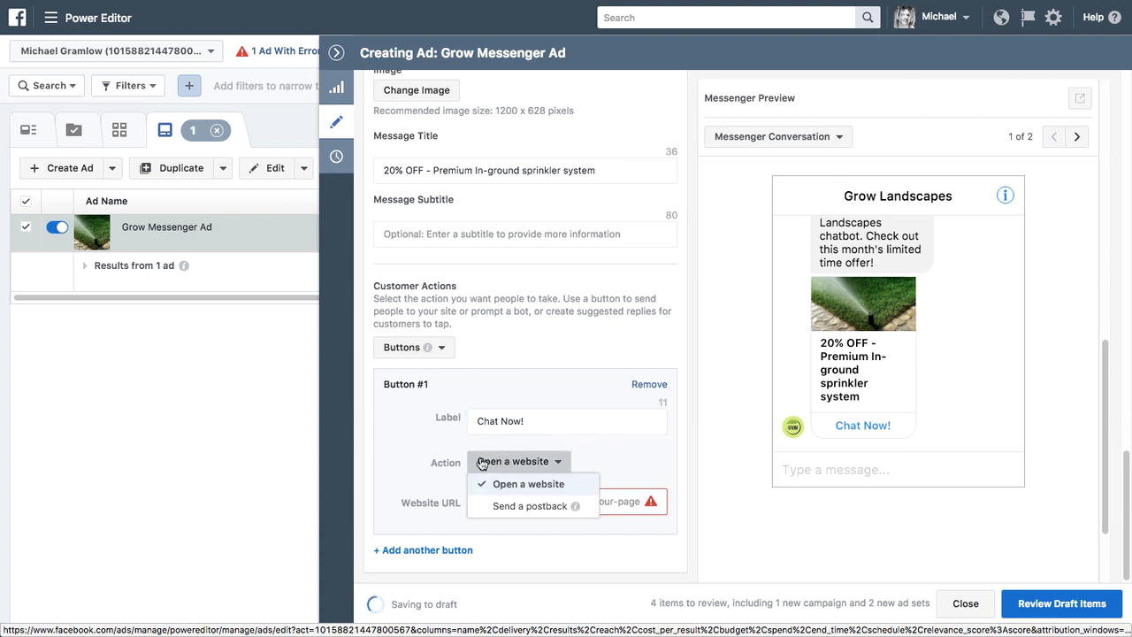
click(527, 506)
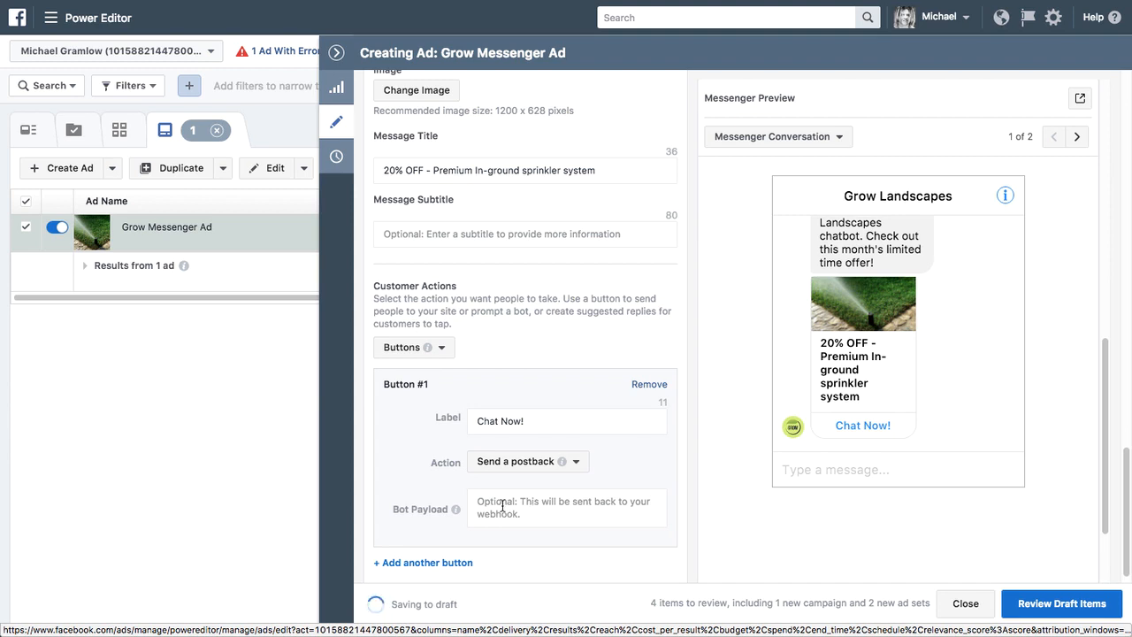
- Set the button's bot payload to "block name: Welcome Message" and check the options for viewing the ad on Messenger
click(501, 504)
text(b)
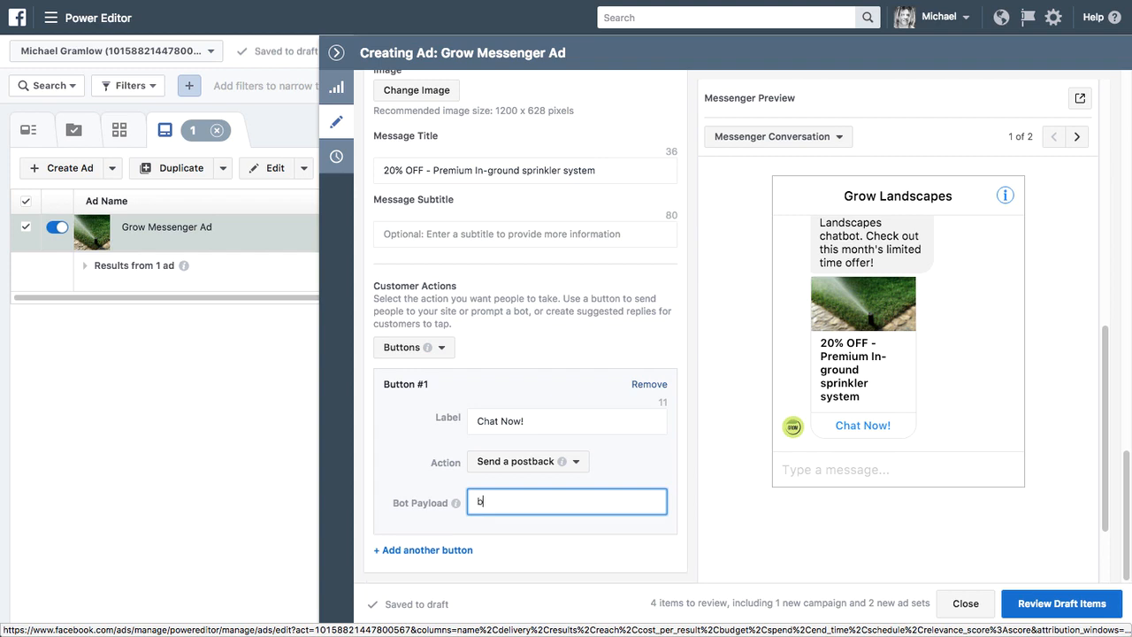
text(lock name: We)
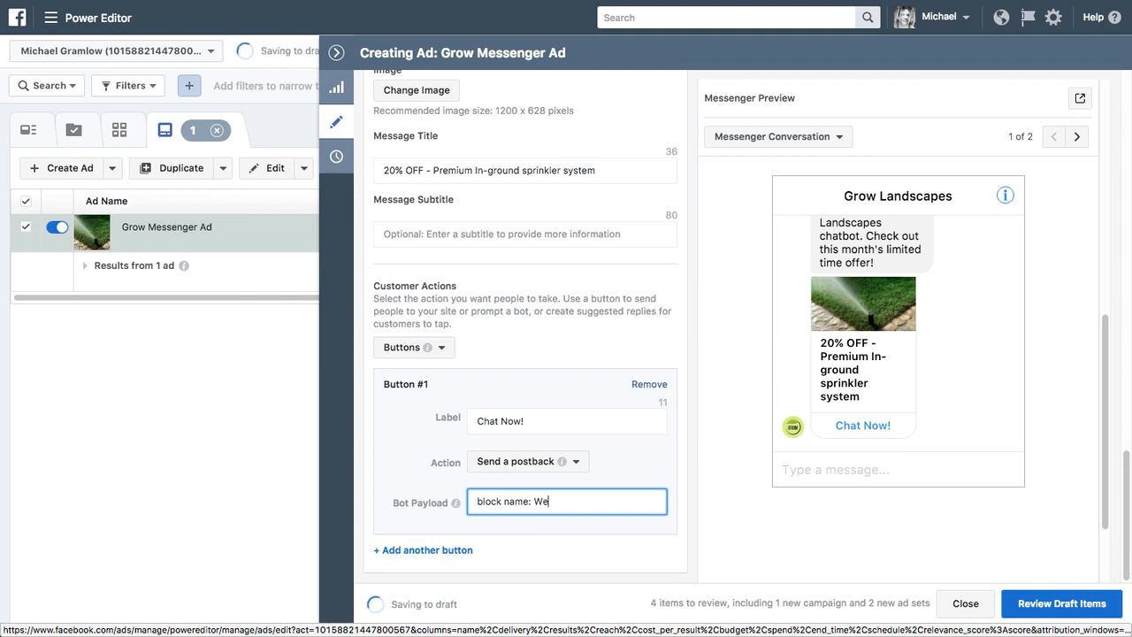
text(lcome Message)
click(1079, 101)
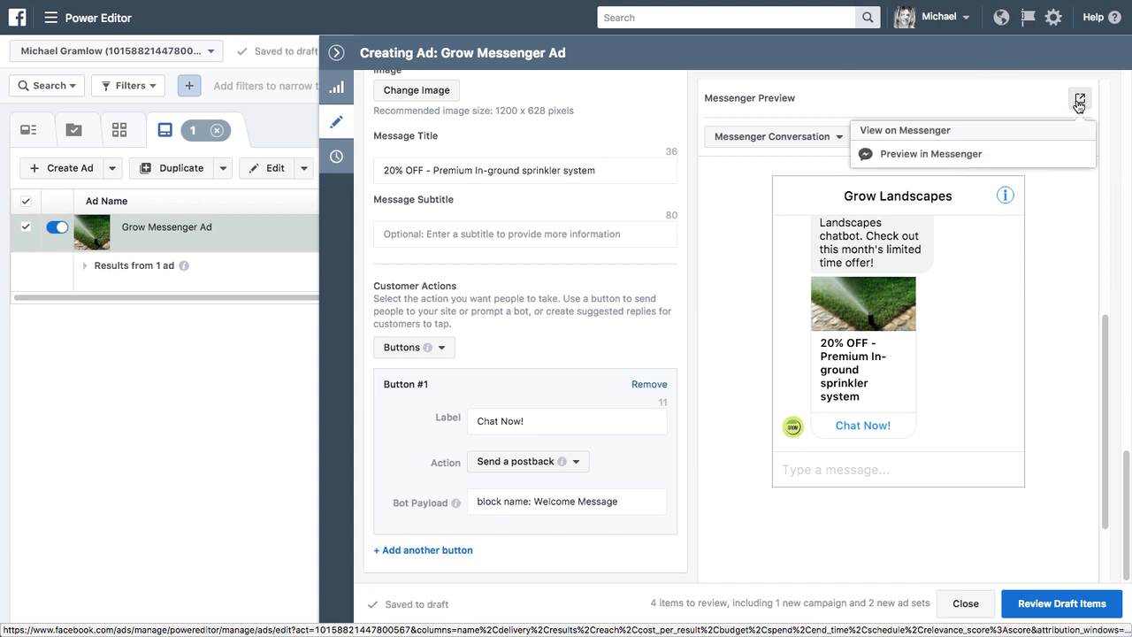
click(712, 209)
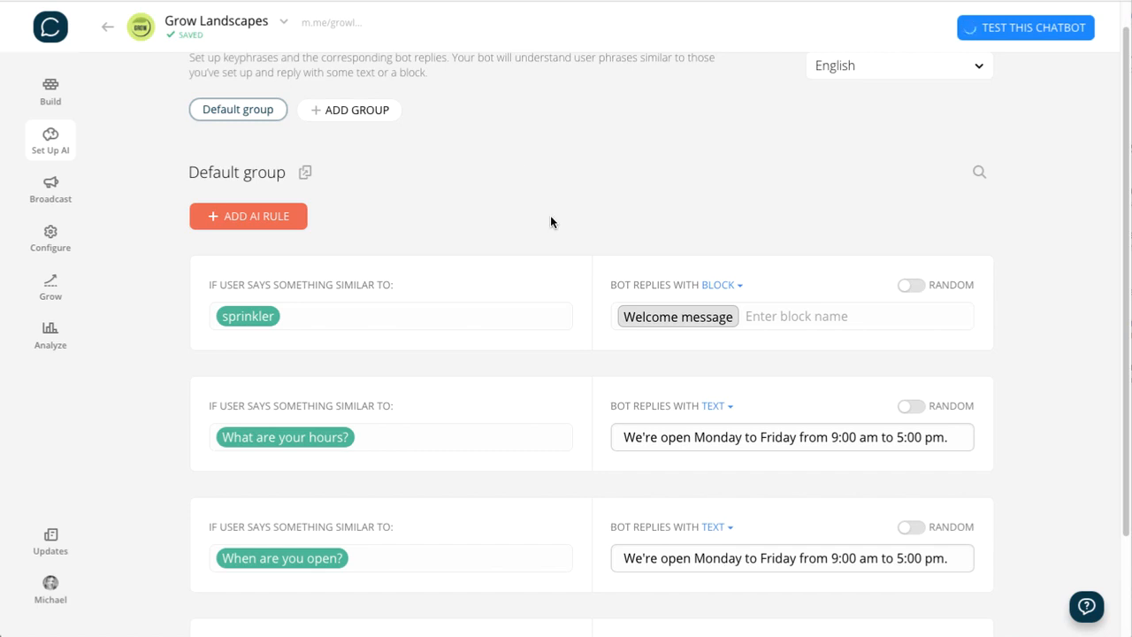
- Switch to Chatfuel and review the default group's AI rules, including the "sprinkler" keyphrase that replies with the Welcome message block
scroll(550, 215, down, 3)
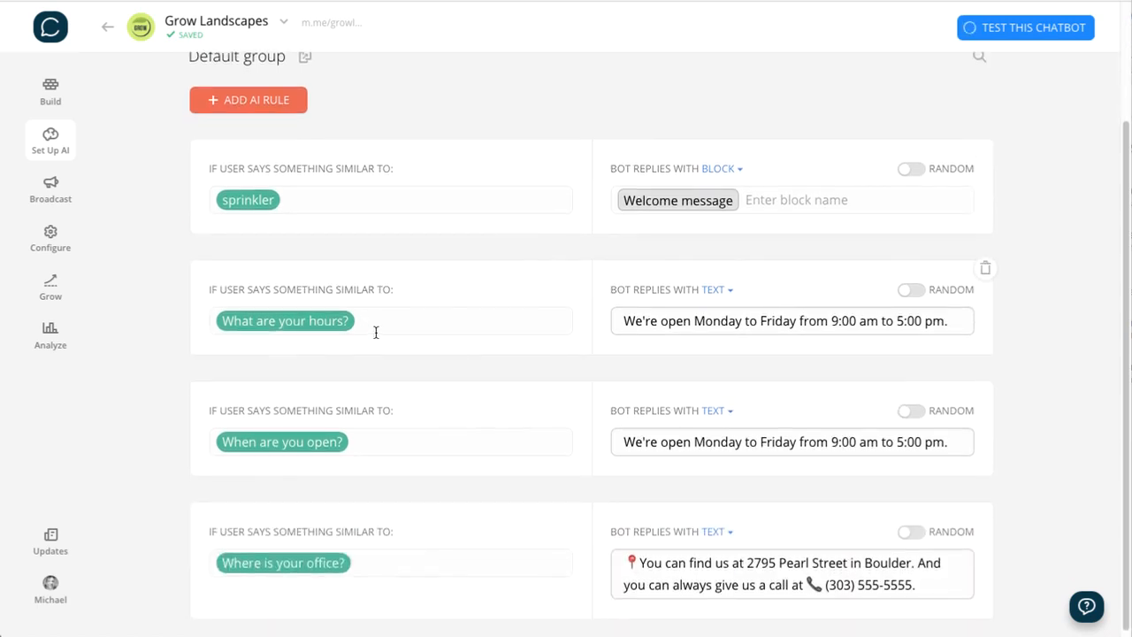
scroll(380, 333, up, 2)
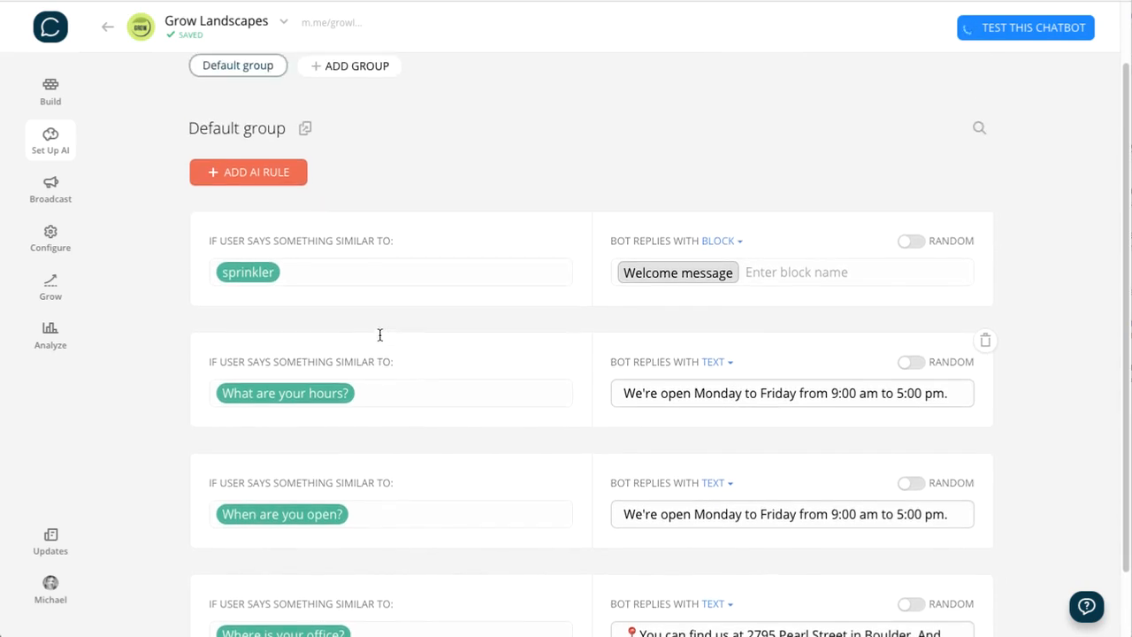
scroll(380, 333, up, 1)
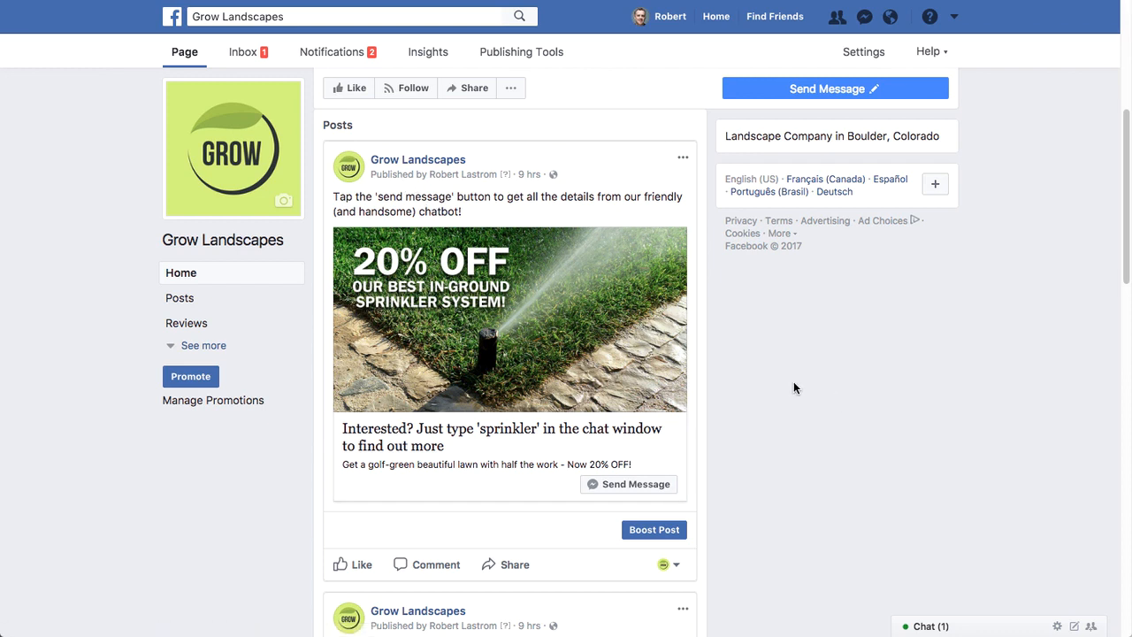
- On the Grow Landscapes Facebook page, start a "Get people to message your business" post and abandon it for a plain status
scroll(794, 383, up, 2)
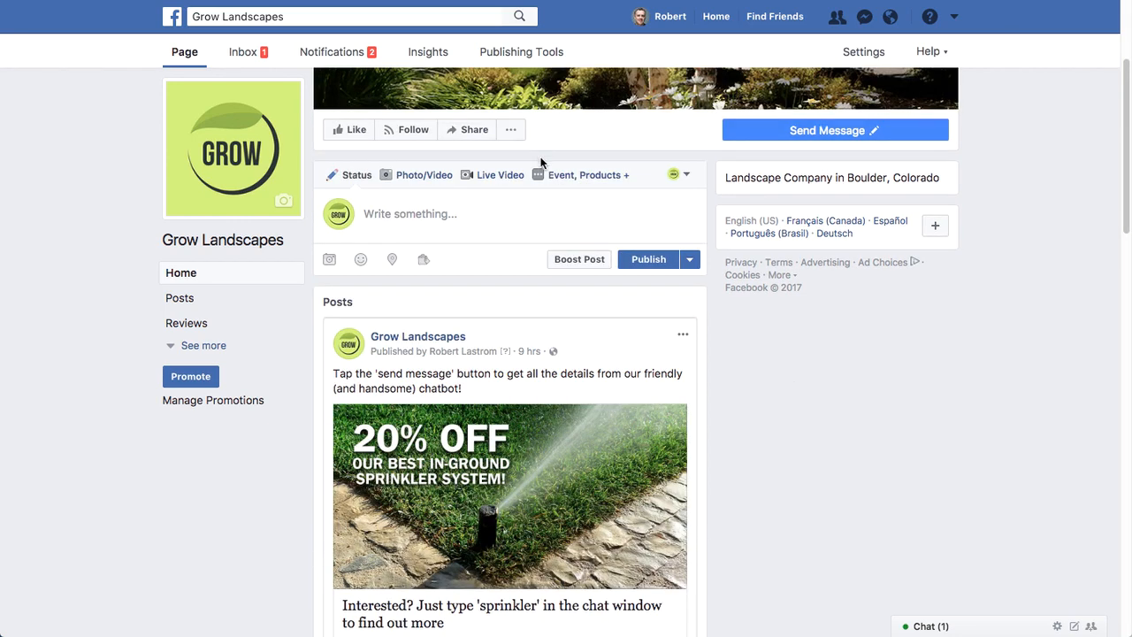
click(596, 183)
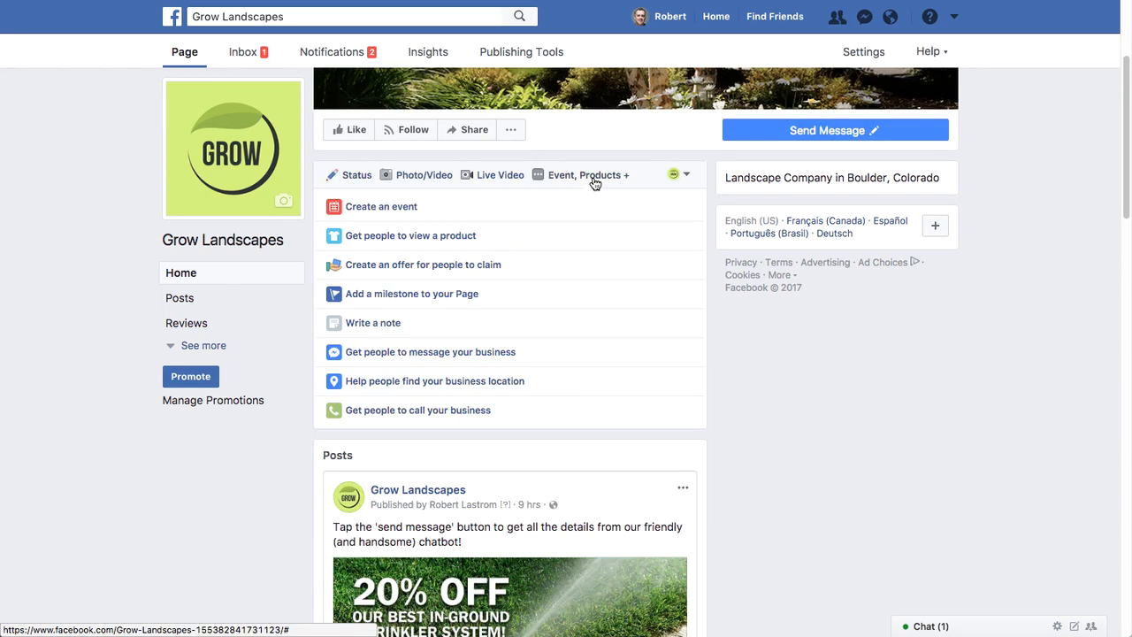
click(379, 353)
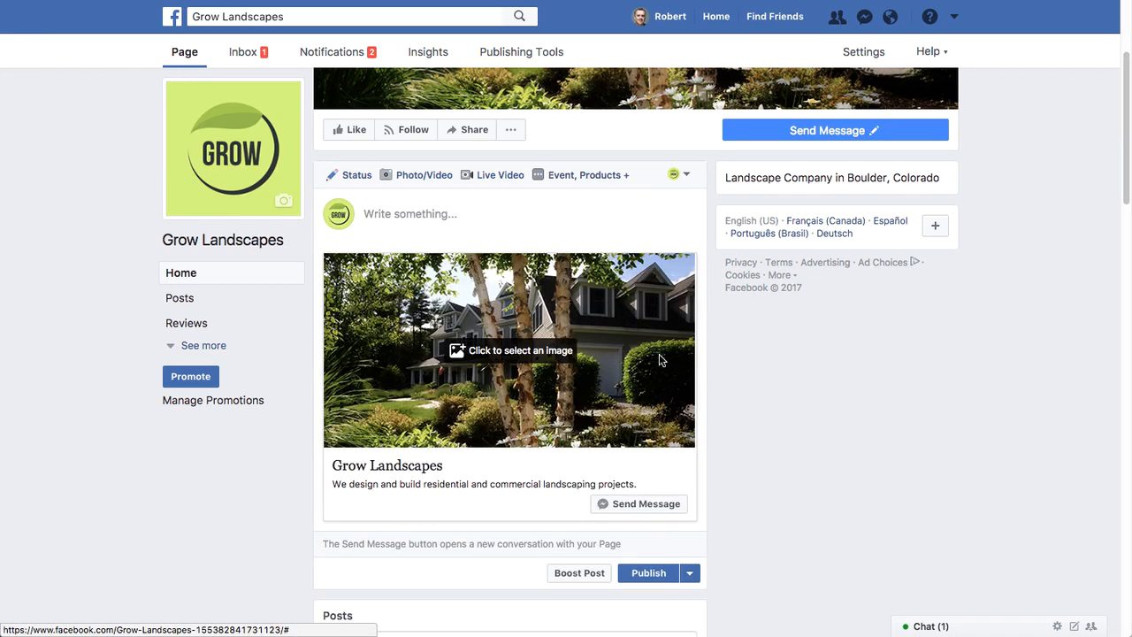
scroll(764, 371, down, 1)
scroll(764, 378, down, 1)
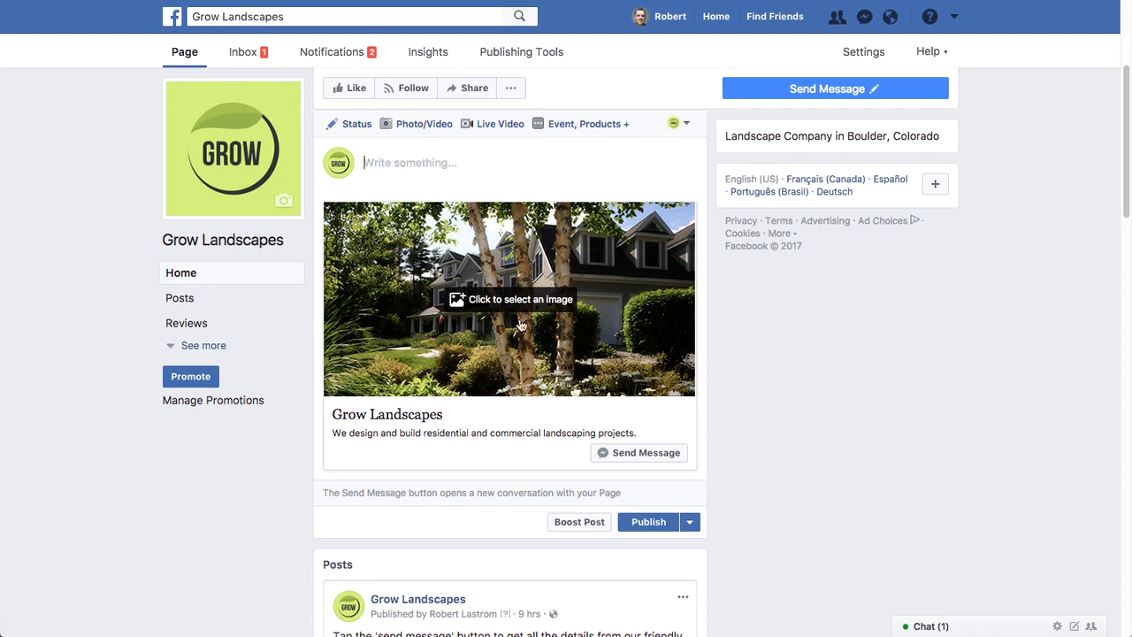
click(357, 126)
- Examine the published 20% OFF sprinkler post with its Send Message button on the Facebook page and in the mobile app
scroll(800, 359, down, 2)
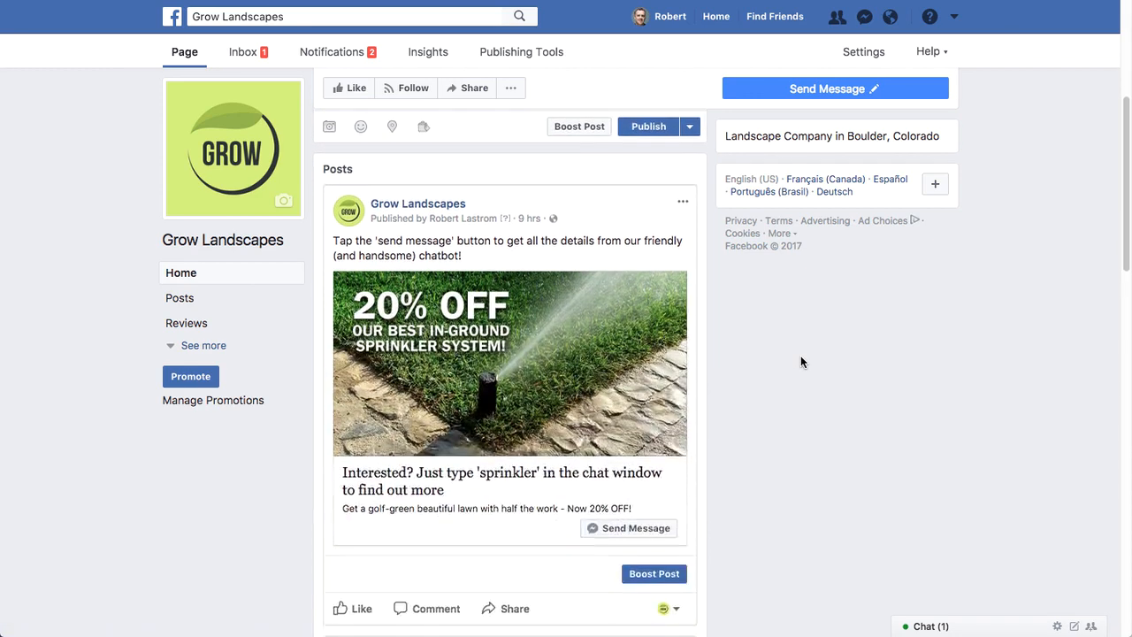
scroll(760, 353, down, 2)
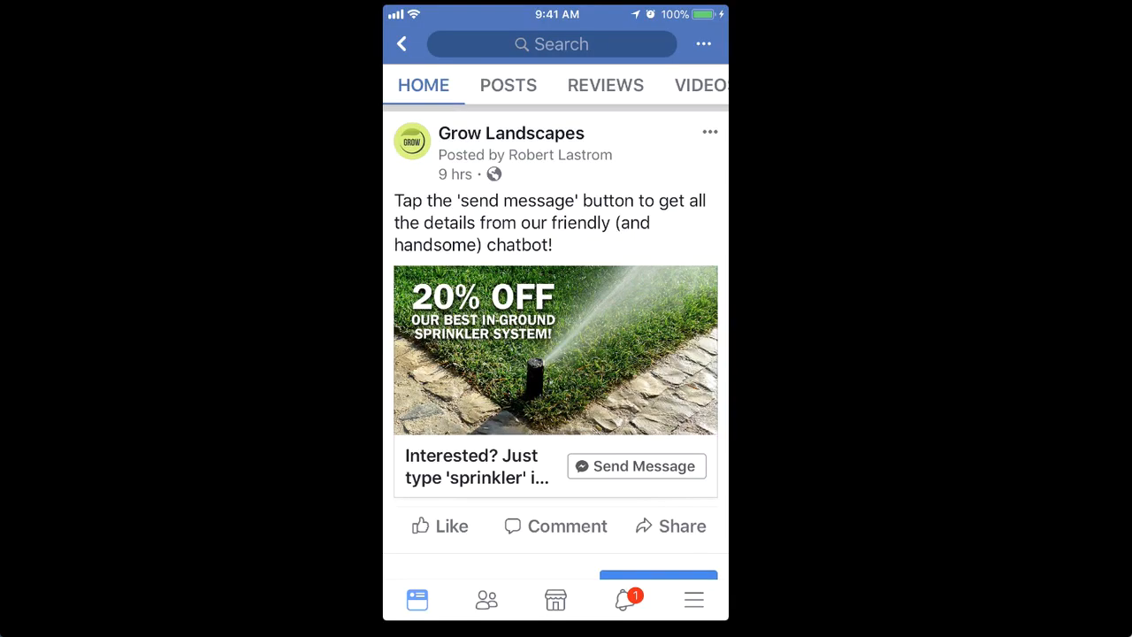
scroll(556, 342, up, 1)
scroll(555, 342, down, 1)
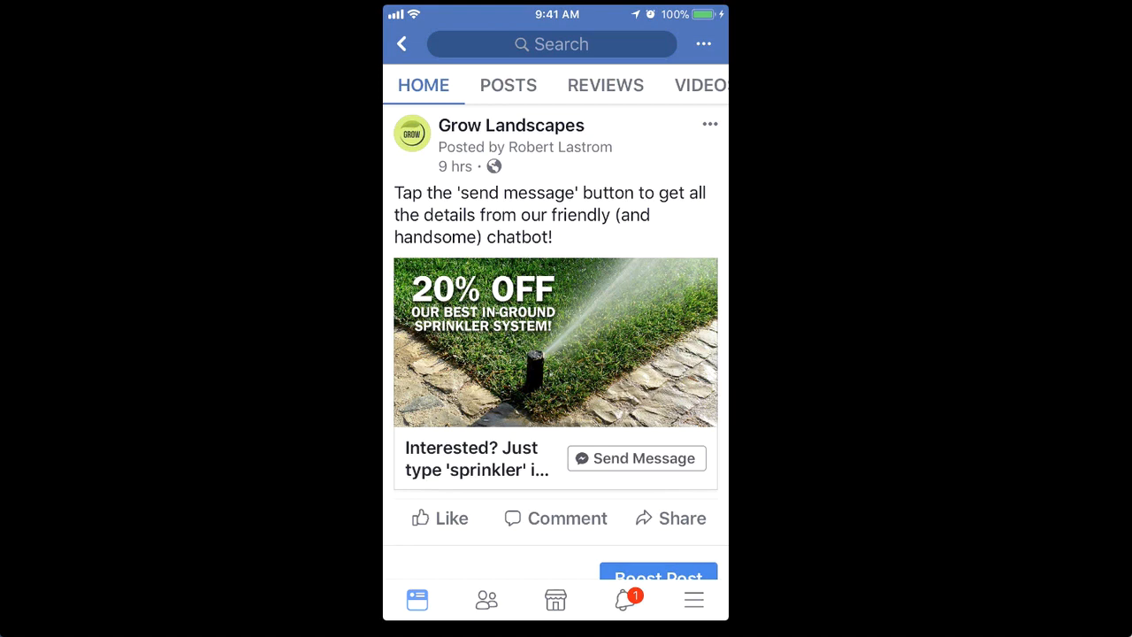
- Open the bot chat from the 20% OFF post's Send Message button and send the keyword "Sprinkler"
click(637, 458)
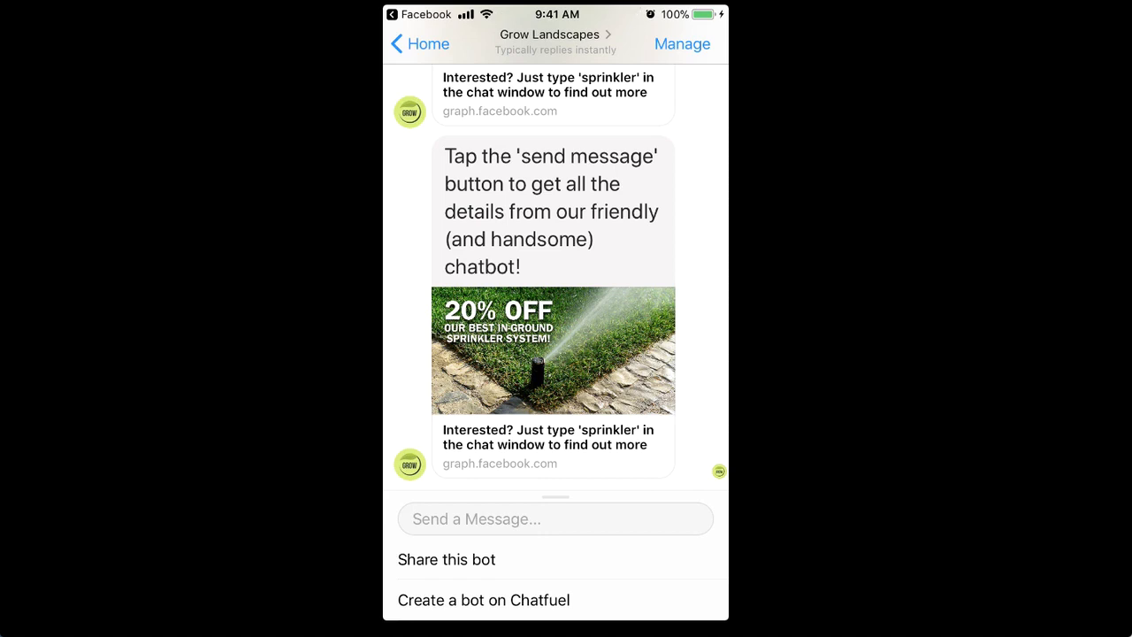
click(555, 519)
text(Sp)
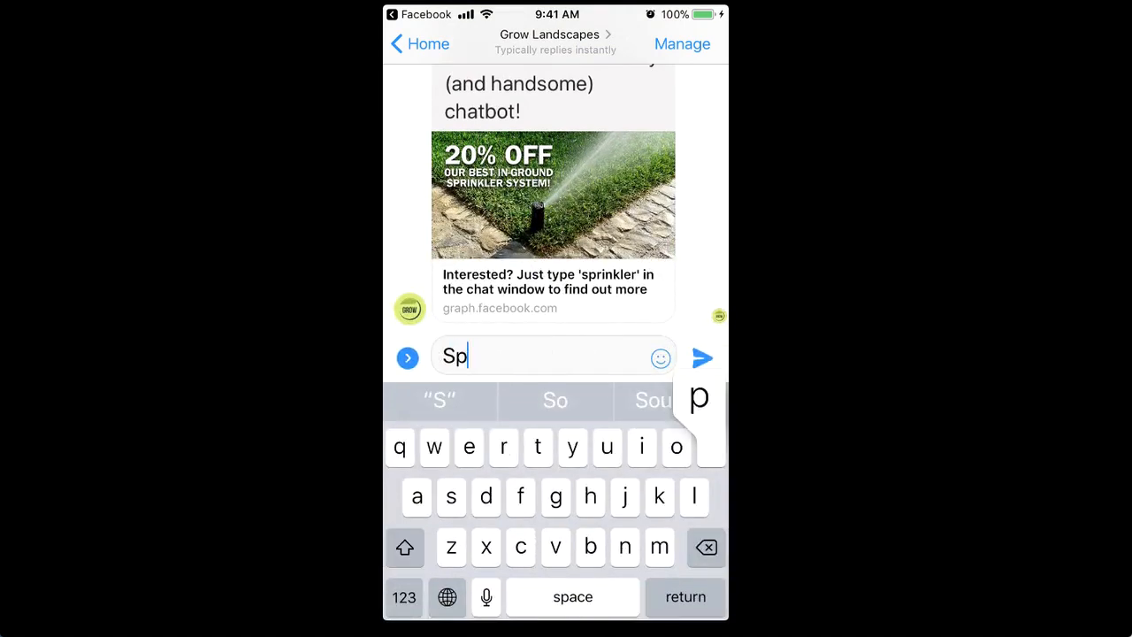
text(rinkler)
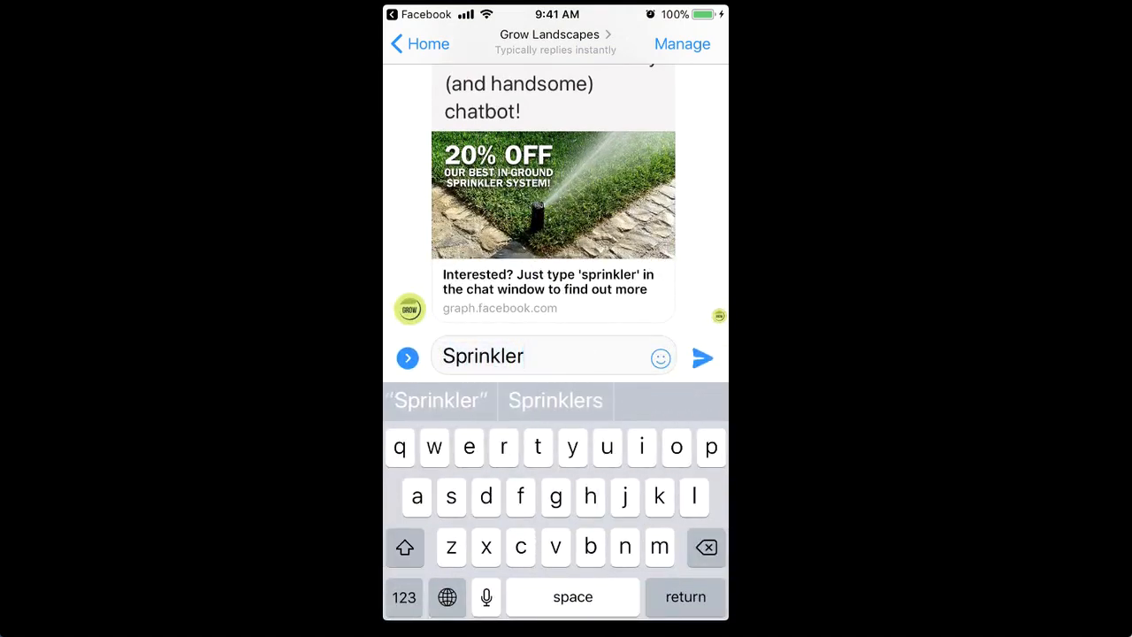
click(702, 357)
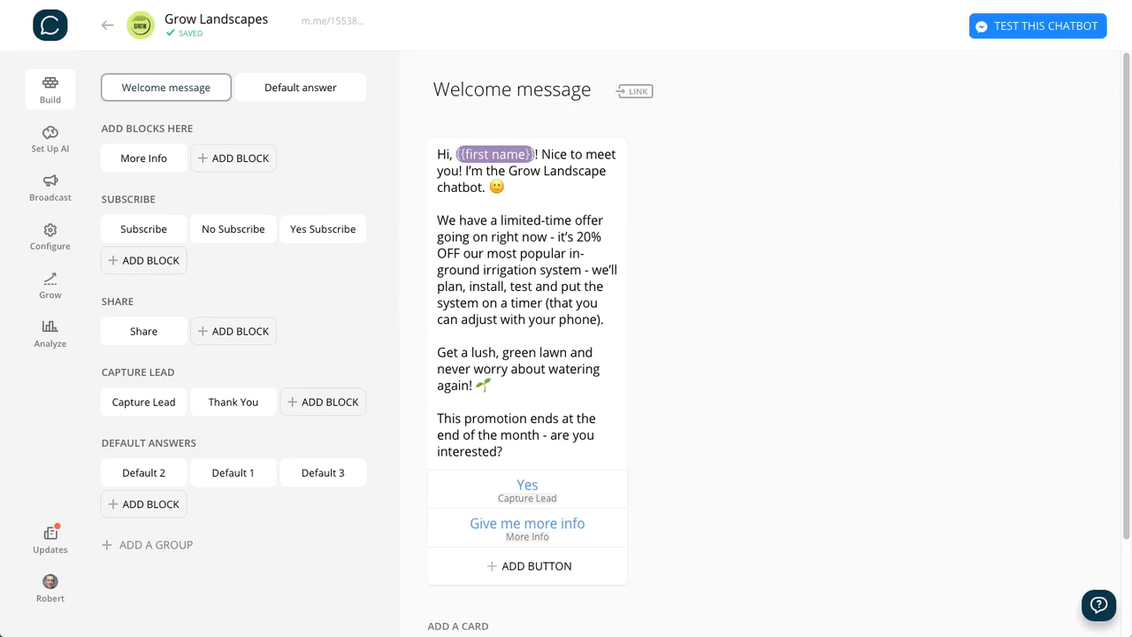
- Open Chatfuel's growth tools, switch to the Facebook page, and examine the Discover Settings in its Messenger Platform settings
click(50, 289)
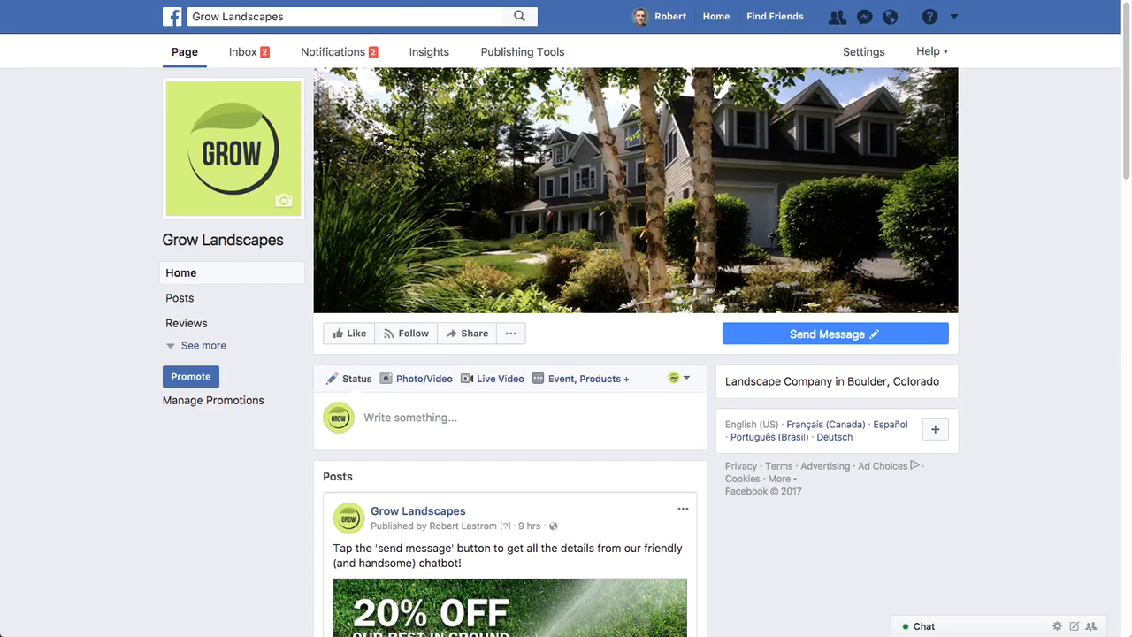
scroll(862, 58, down, 3)
click(862, 51)
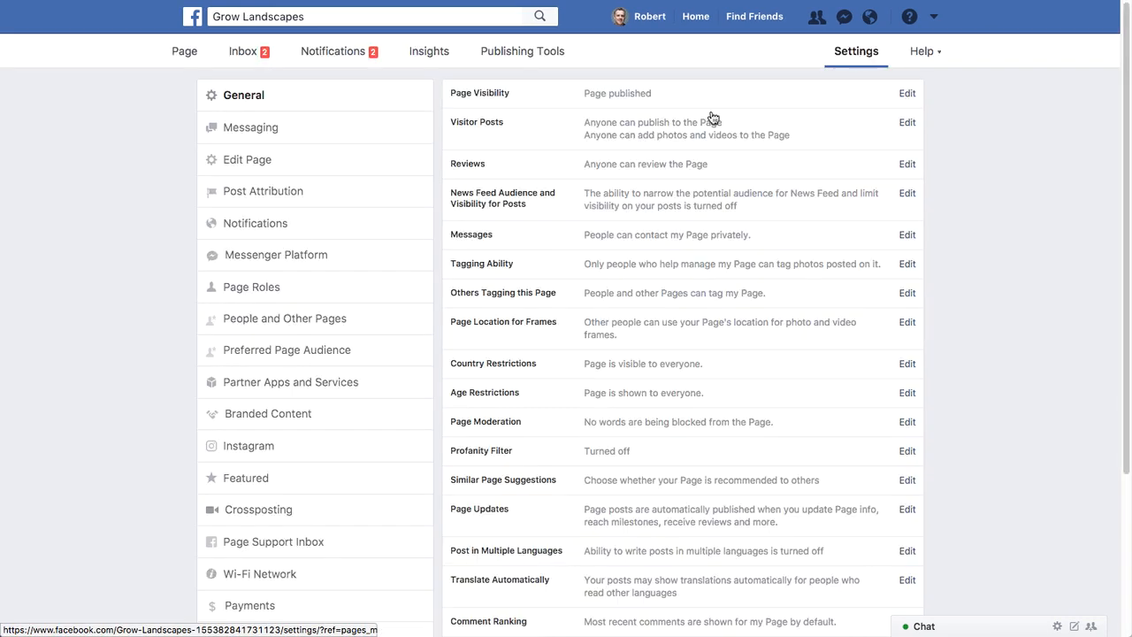
click(255, 259)
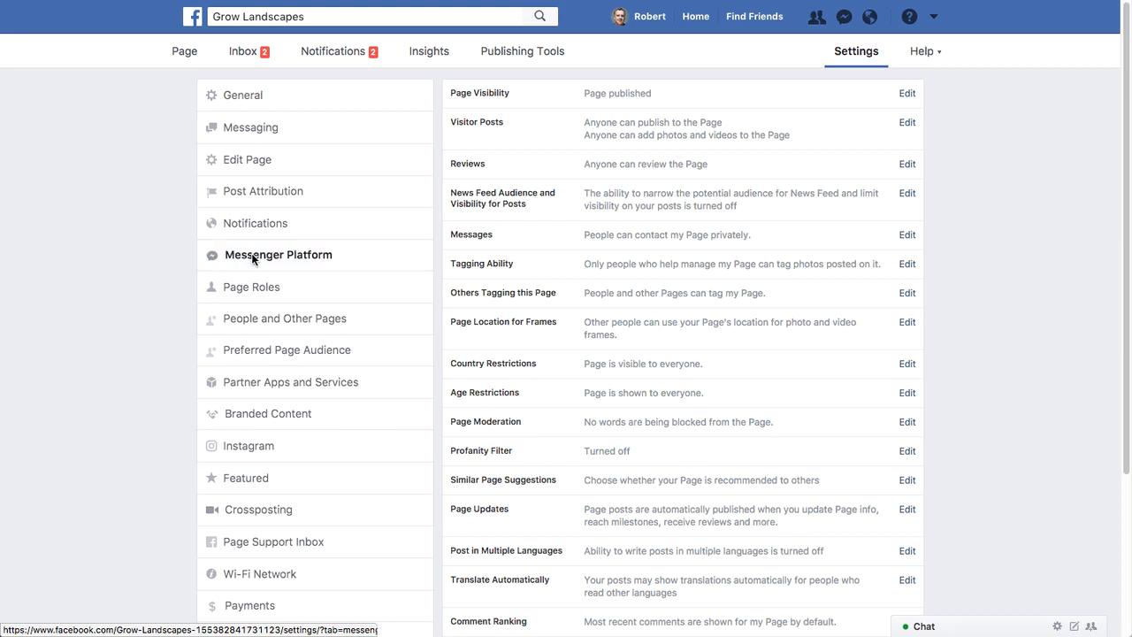
scroll(1000, 403, down, 10)
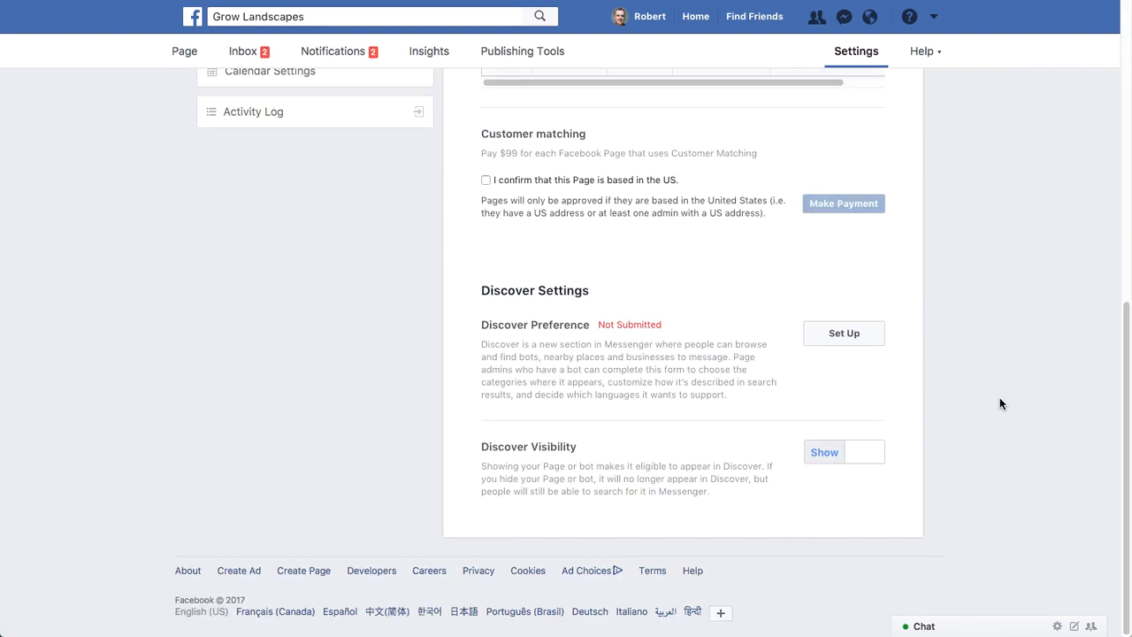
drag(480, 291, 594, 300)
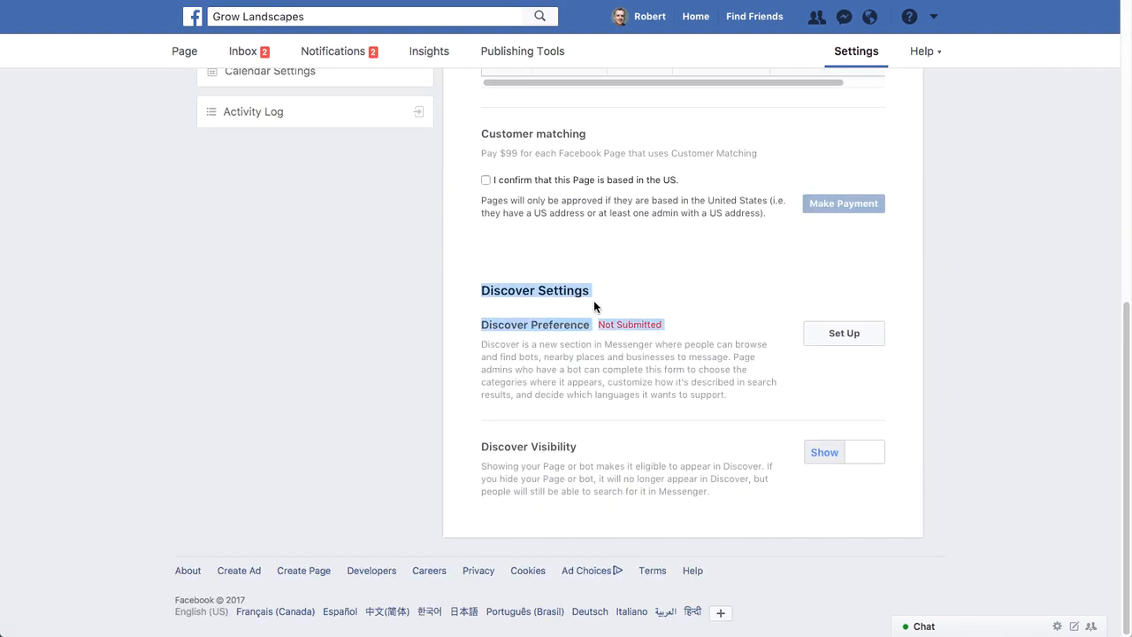
click(646, 265)
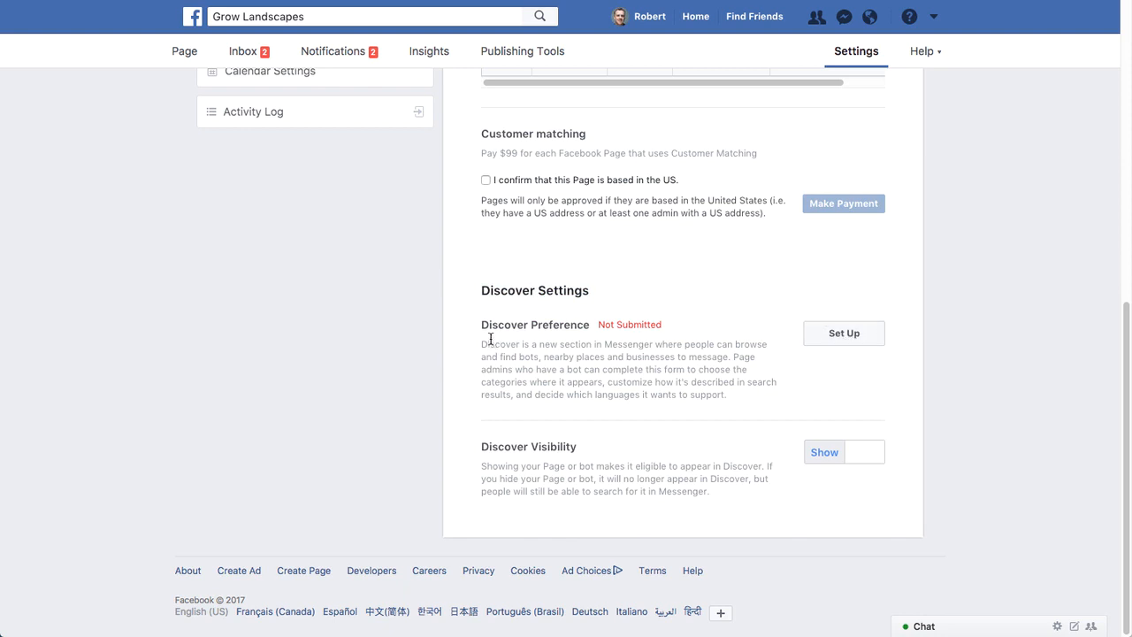
drag(483, 344, 740, 362)
click(955, 340)
scroll(954, 341, up, 10)
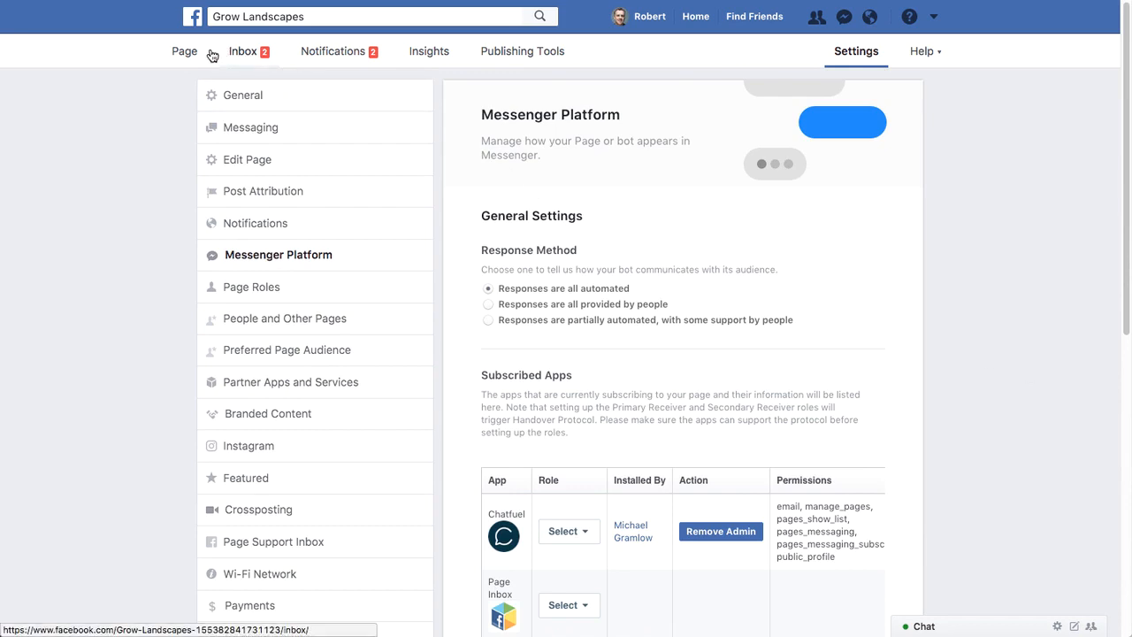
- Revert the Facebook page's inbox to the previous version and open the download options for its Messenger Code
click(175, 51)
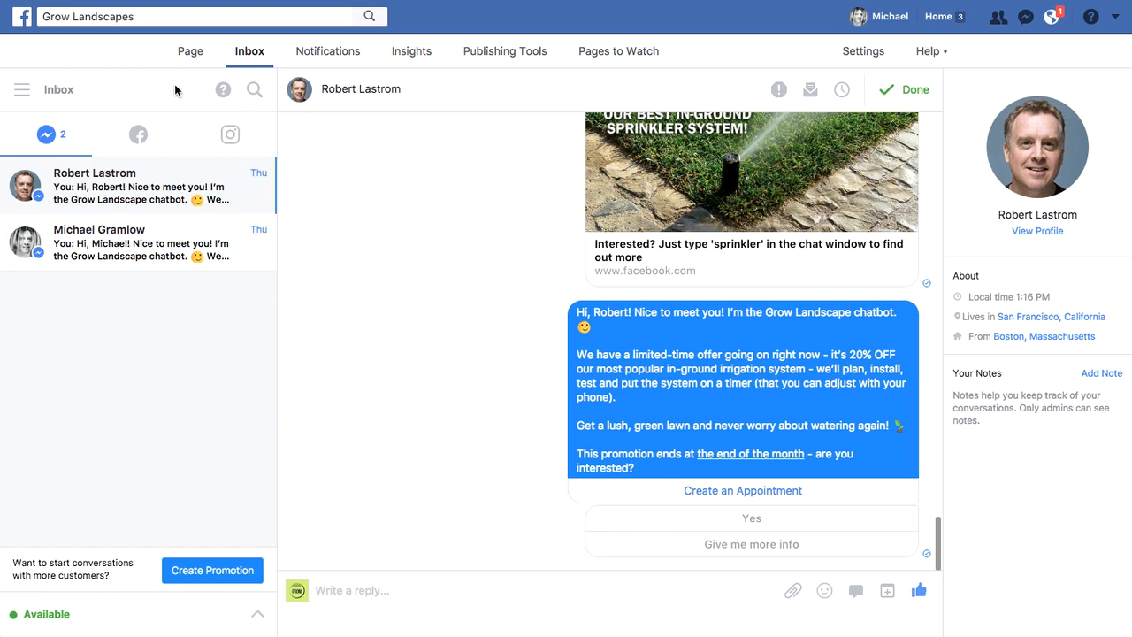
click(223, 92)
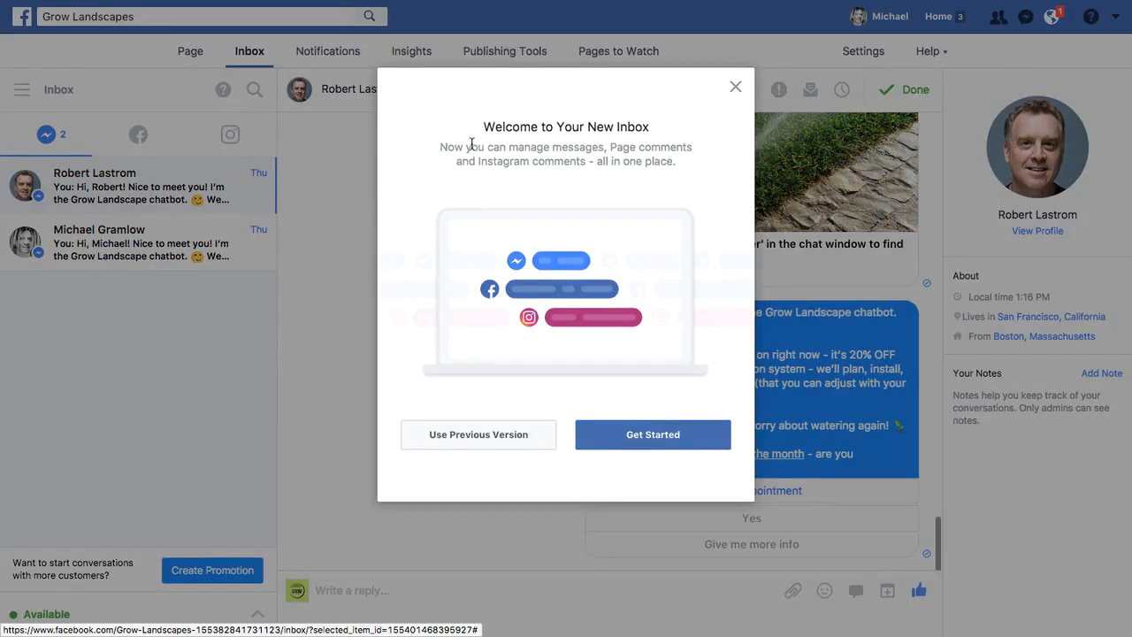
click(478, 438)
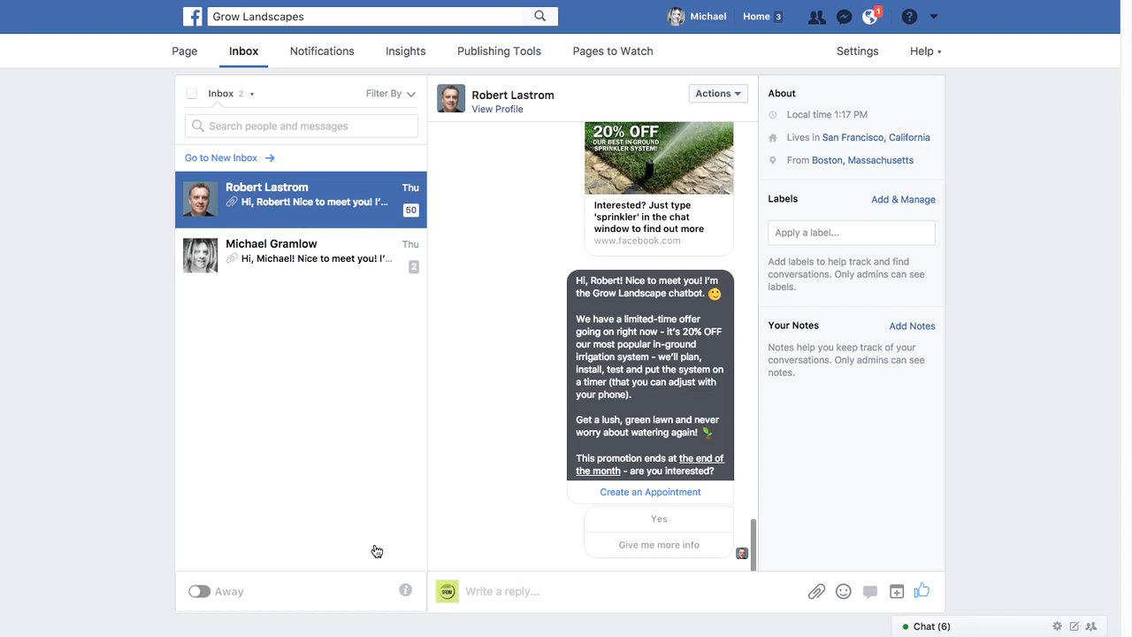
click(406, 590)
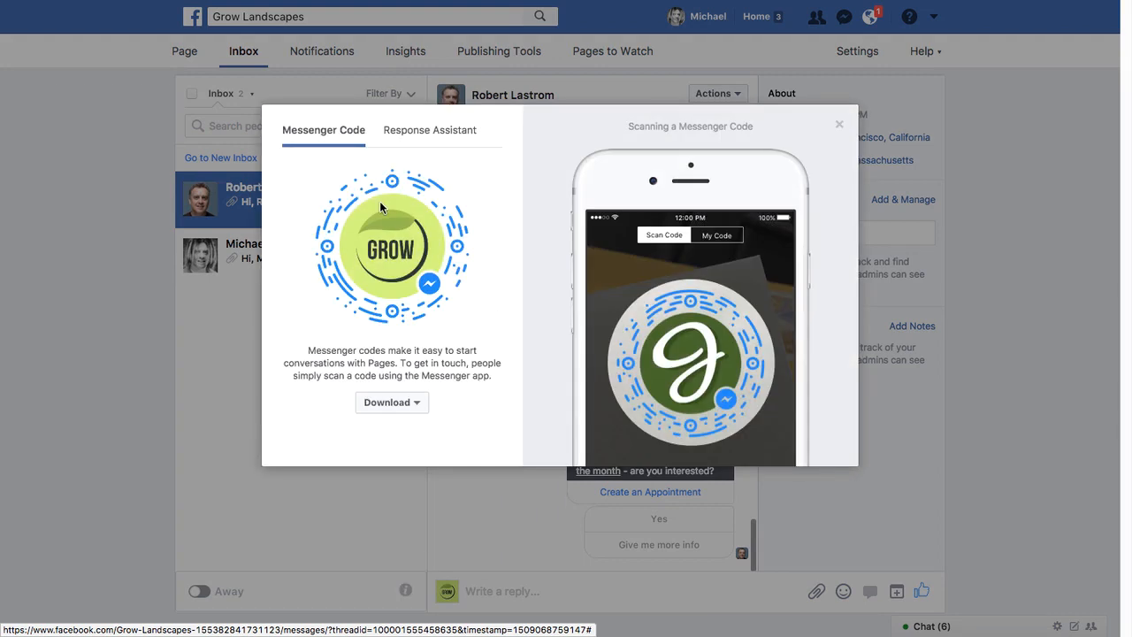
click(390, 401)
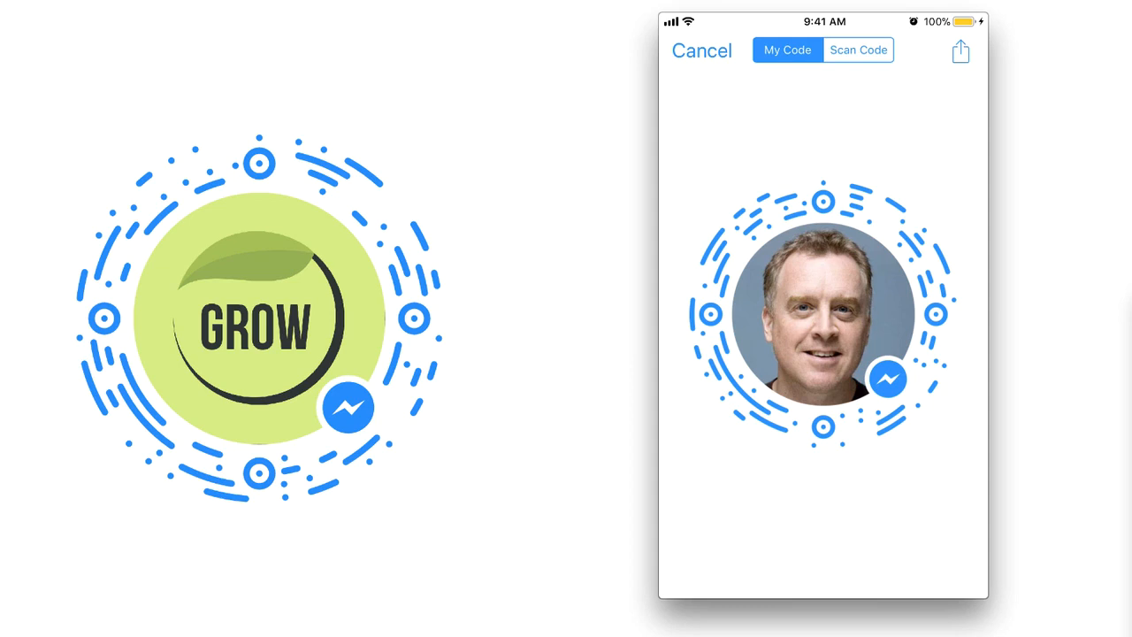
- Scan the Grow Landscapes Messenger Code with the Messenger mobile app and read through the chatbot's welcome message
click(858, 50)
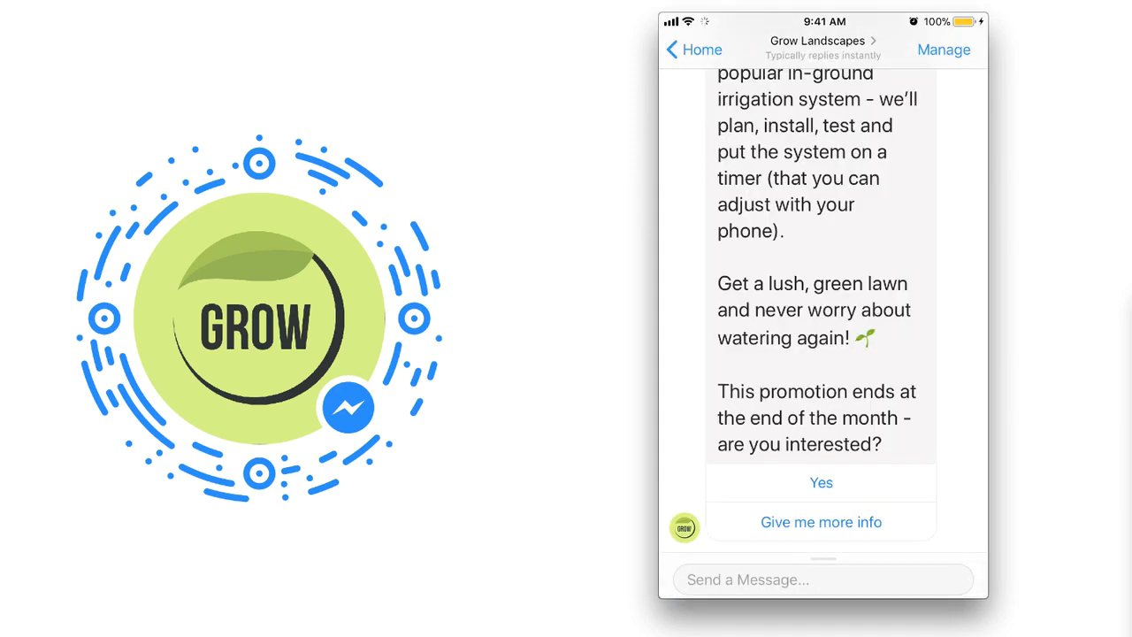
scroll(823, 310, up, 2)
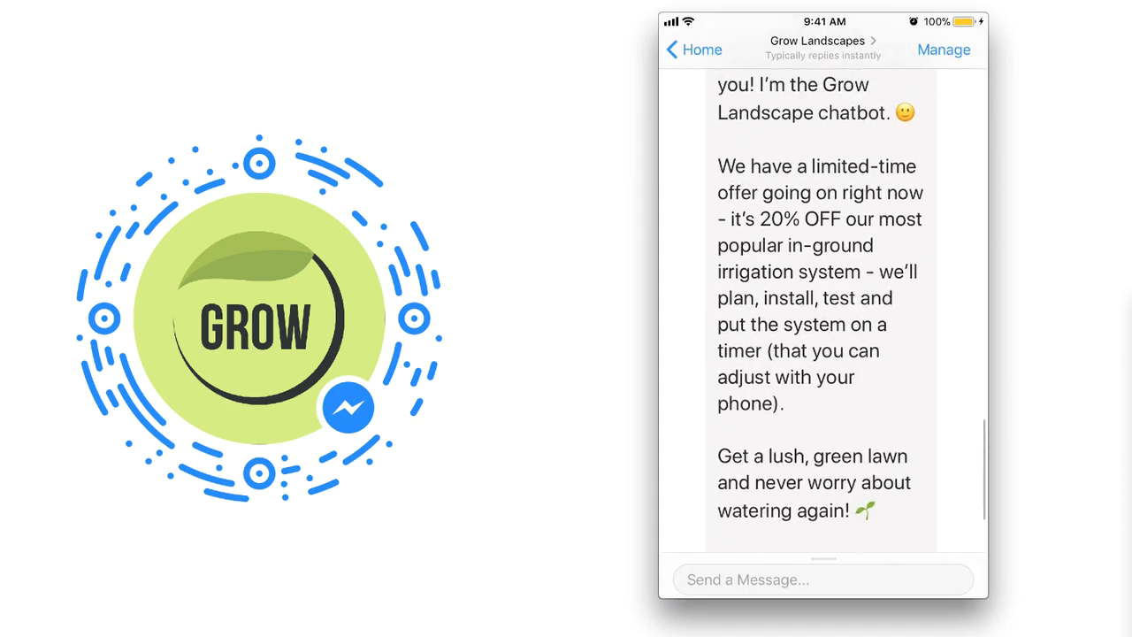
scroll(824, 309, down, 1)
scroll(824, 310, up, 1)
scroll(824, 309, up, 1)
scroll(823, 310, down, 2)
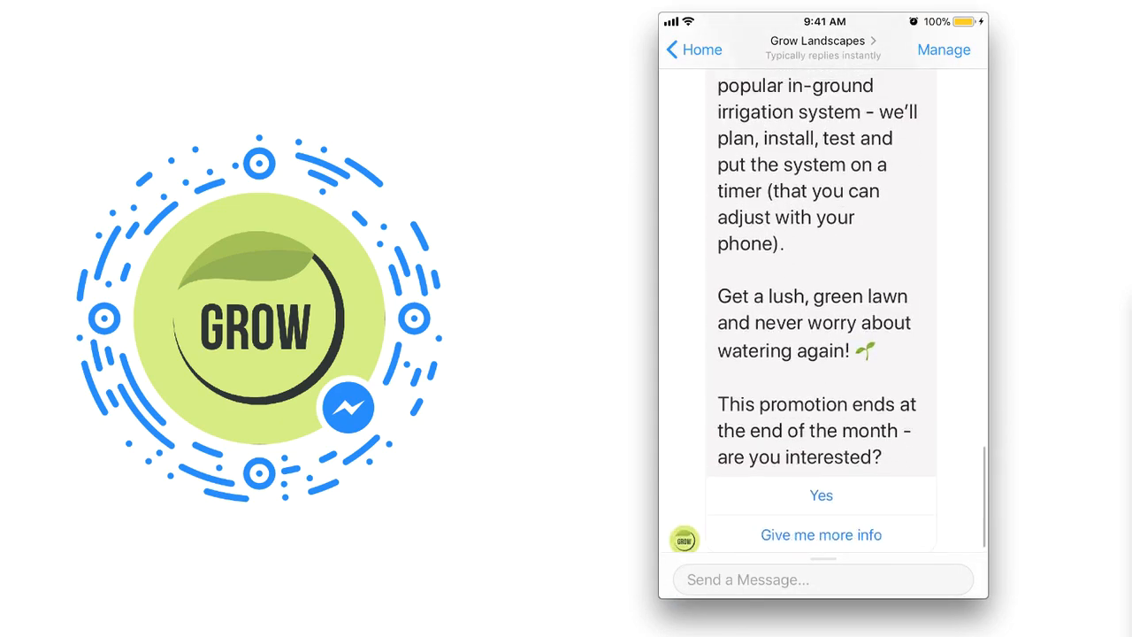
scroll(823, 309, up, 3)
scroll(823, 310, down, 1)
scroll(824, 310, down, 3)
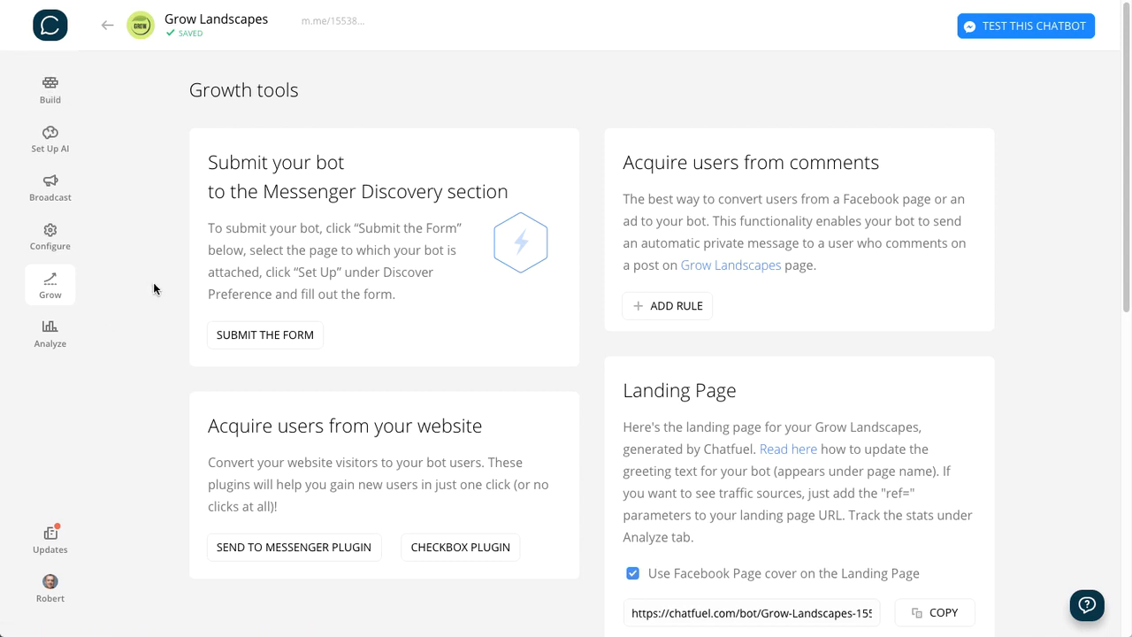
- In Chatfuel's growth tools, open the Send to Messenger plugin code generator and set the button size to Large
scroll(173, 288, down, 1)
scroll(174, 287, down, 3)
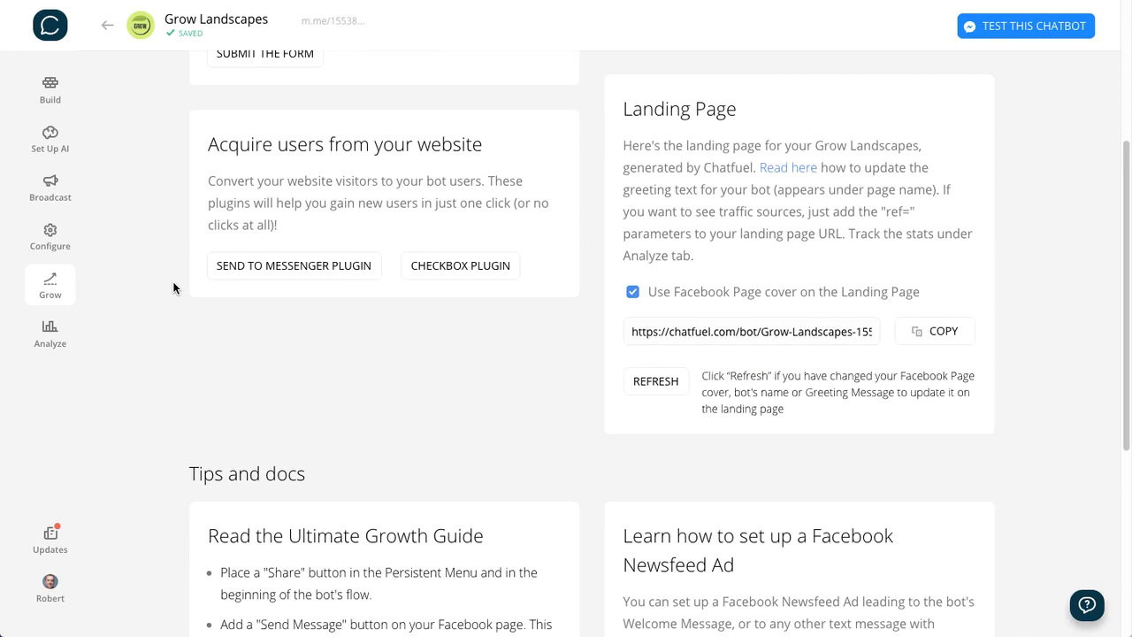
click(281, 269)
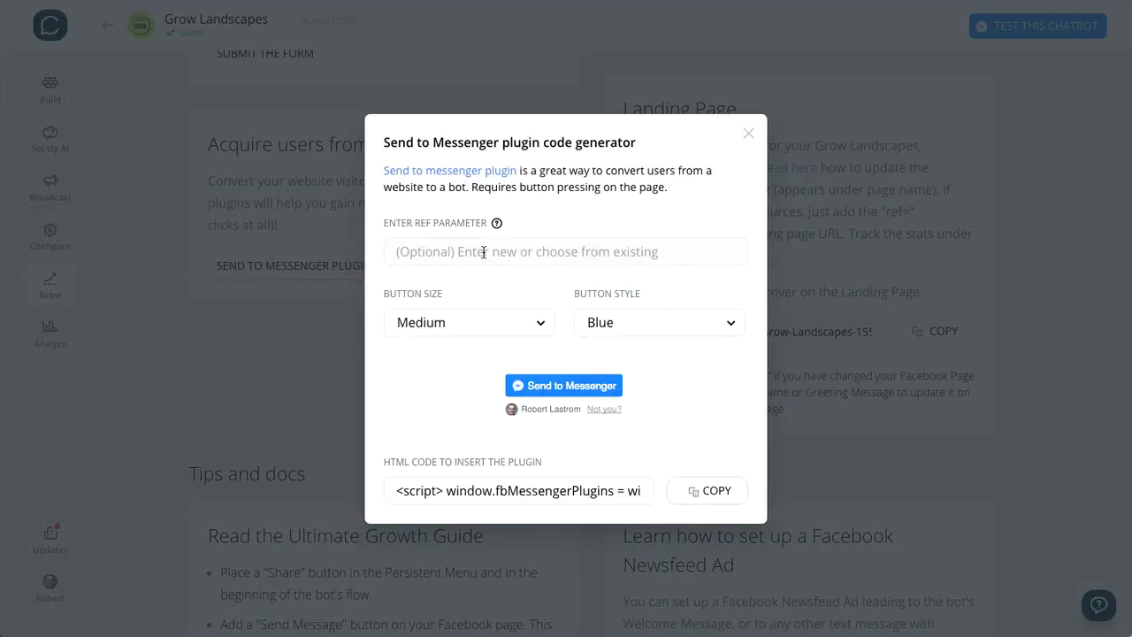
click(449, 332)
click(446, 381)
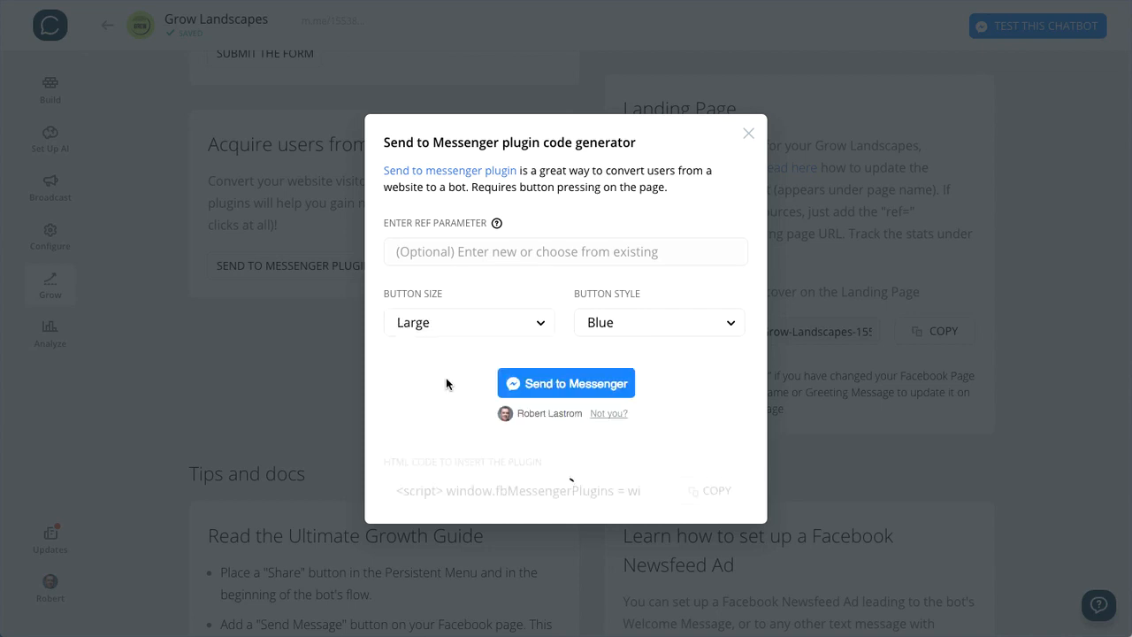
- Preview the White button style for the Send to Messenger plugin and return the style to Blue
click(627, 322)
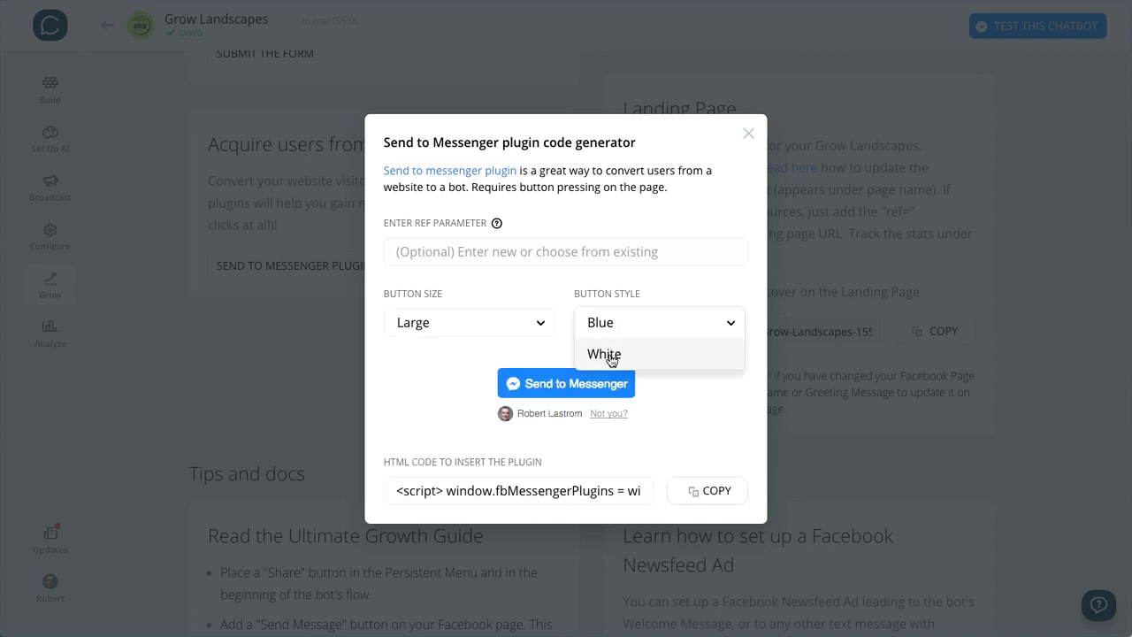
click(610, 354)
click(615, 326)
click(610, 355)
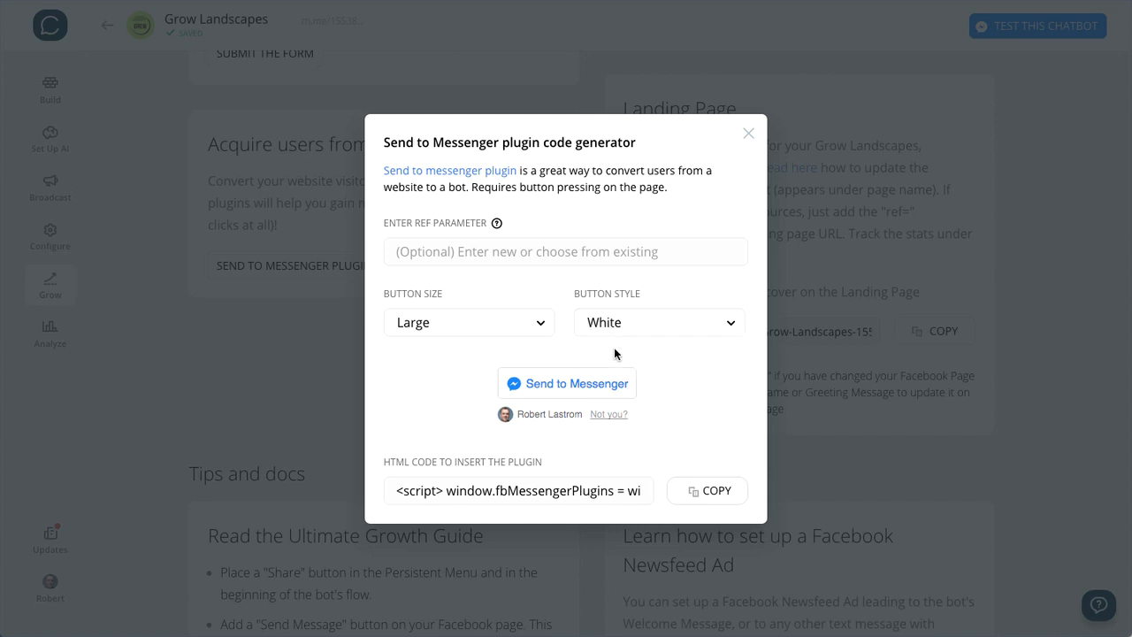
click(634, 322)
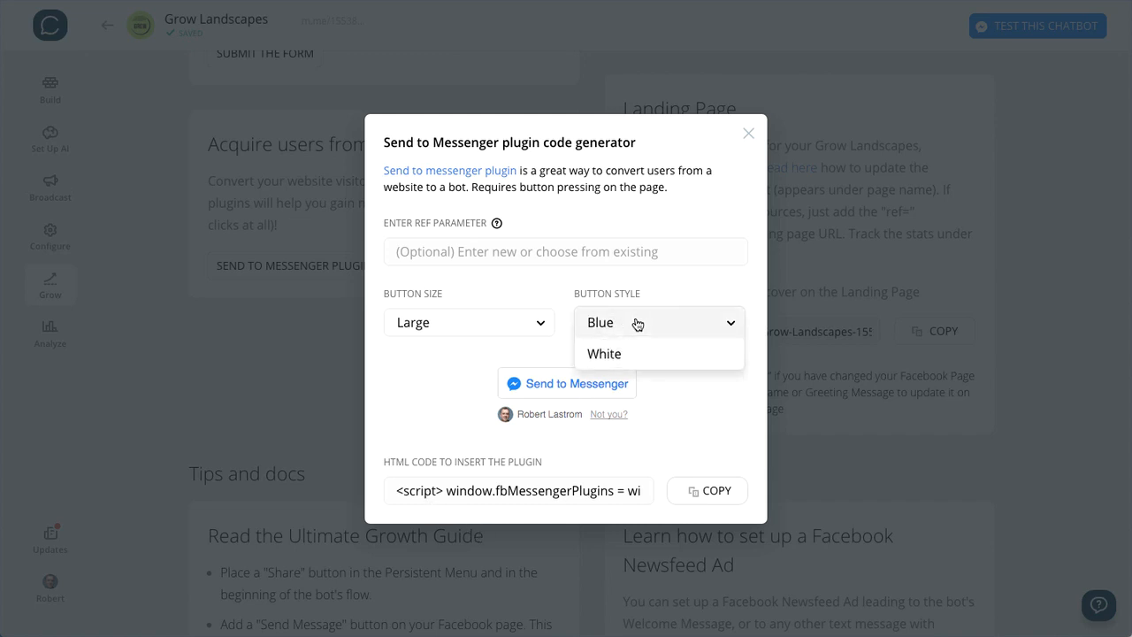
click(628, 332)
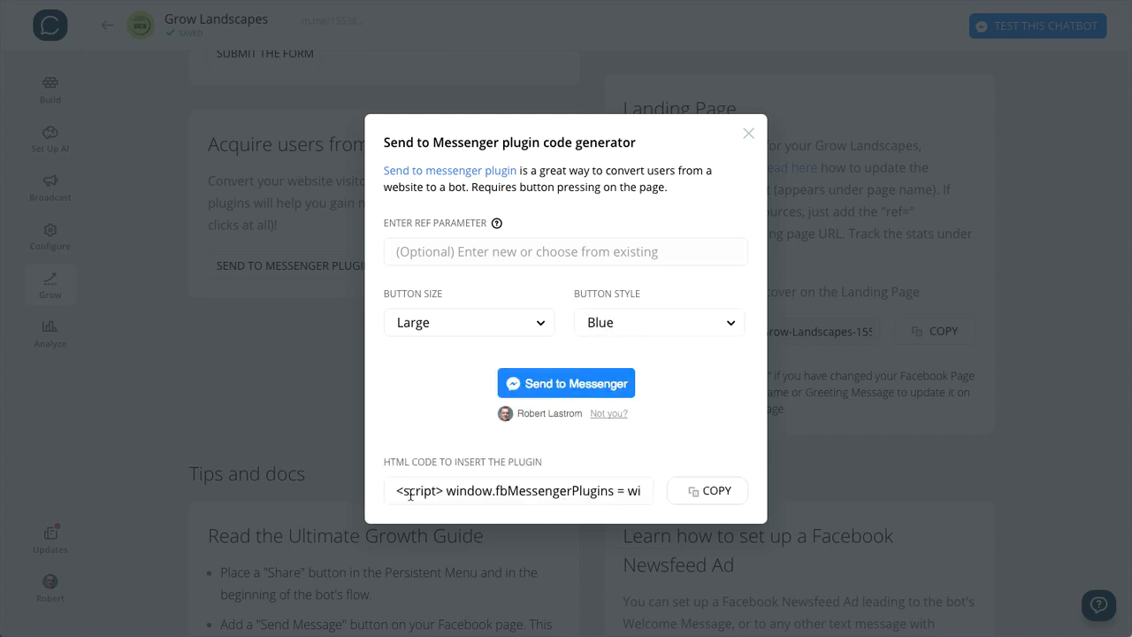
- Copy the Send to Messenger plugin's HTML code, close its generator, and briefly view the Checkbox plugin code generator
click(715, 491)
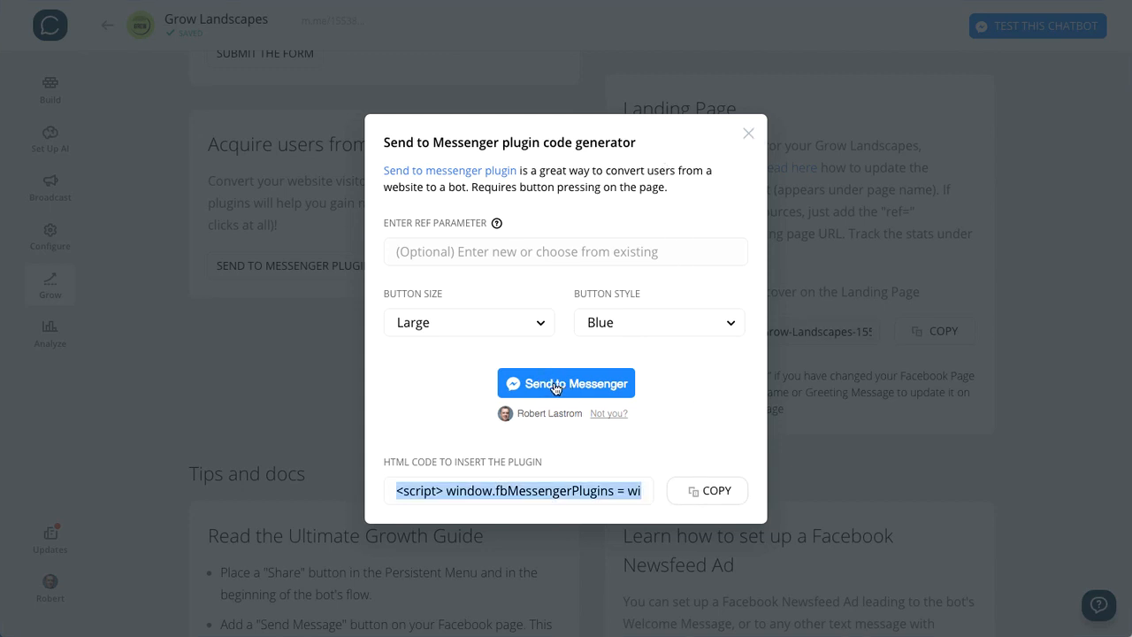
click(750, 133)
click(443, 271)
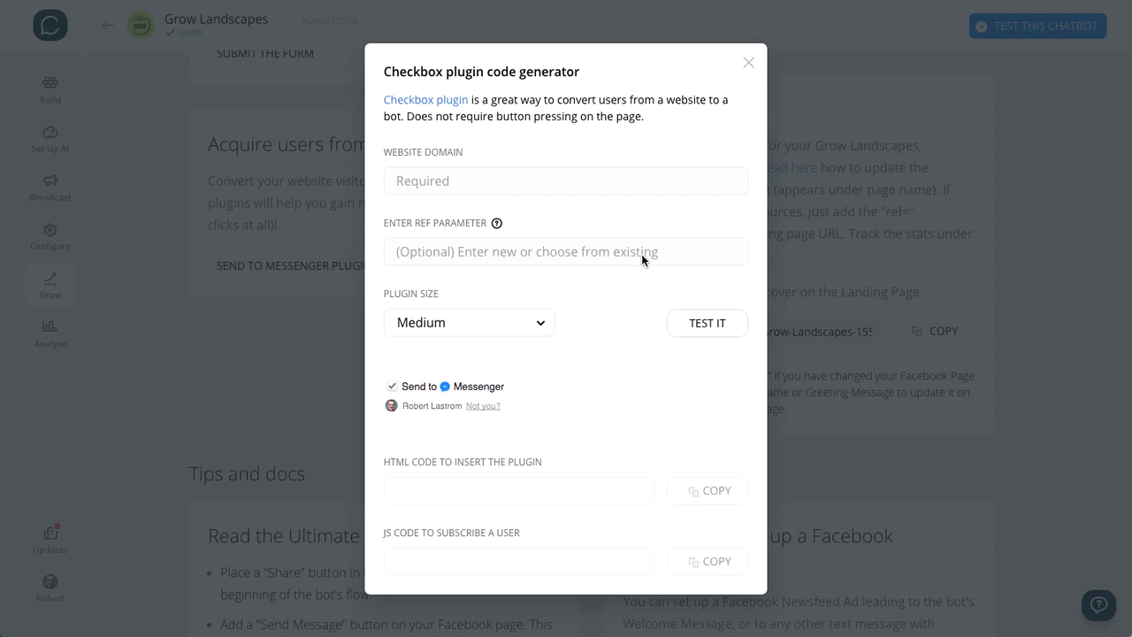
click(748, 65)
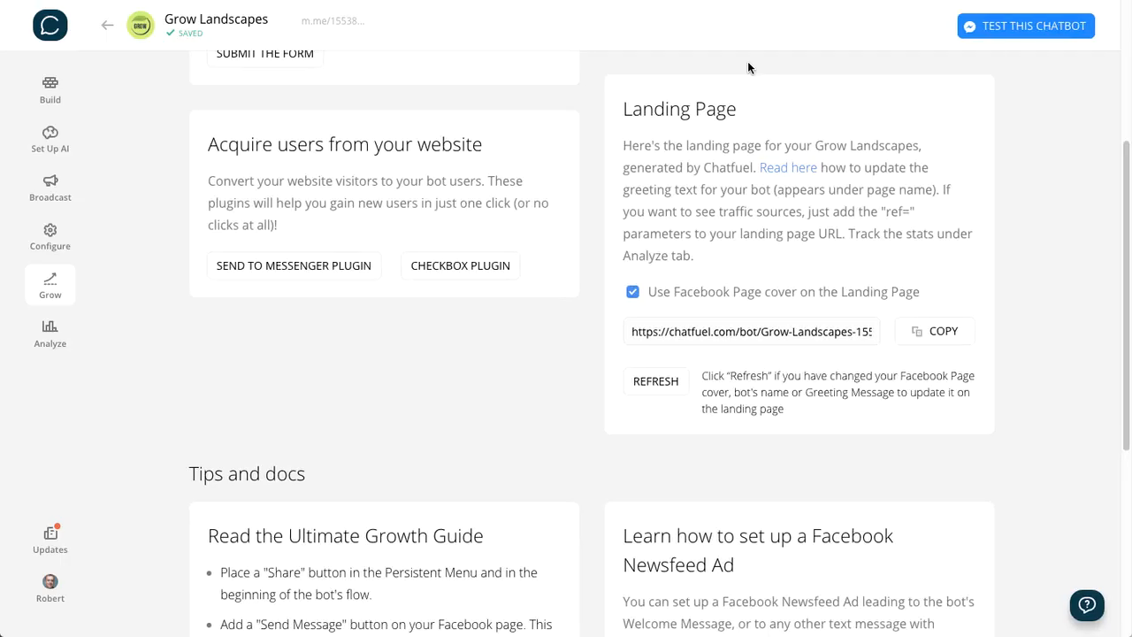
- Examine the growth tools for acquiring users from comments and the Chatfuel landing page with its link
scroll(420, 344, up, 3)
scroll(420, 344, up, 1)
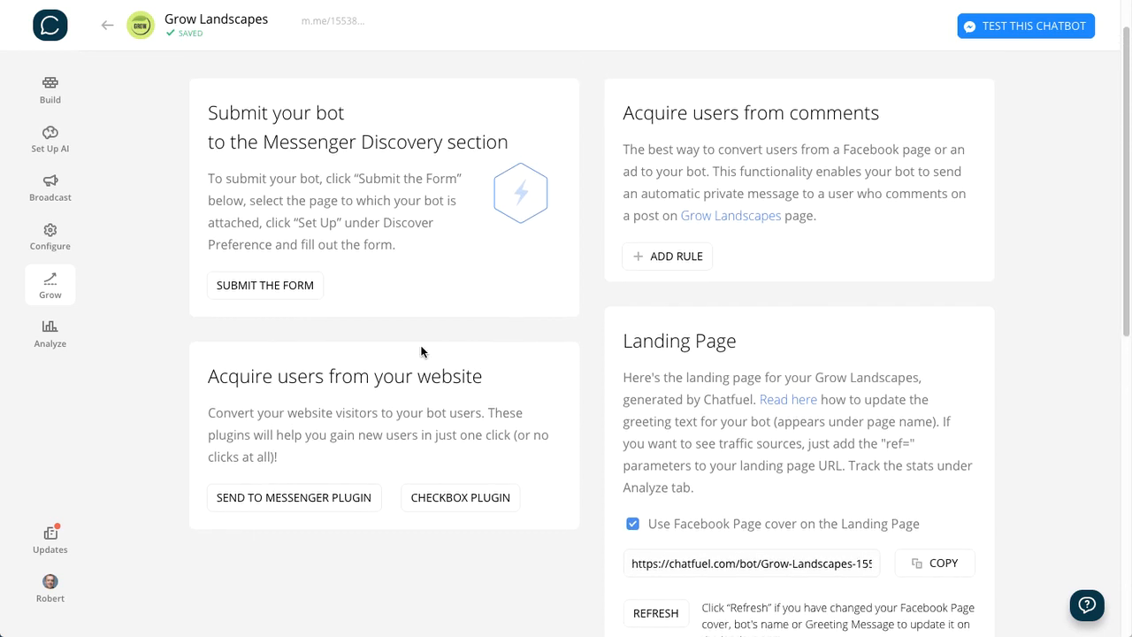
scroll(421, 351, down, 1)
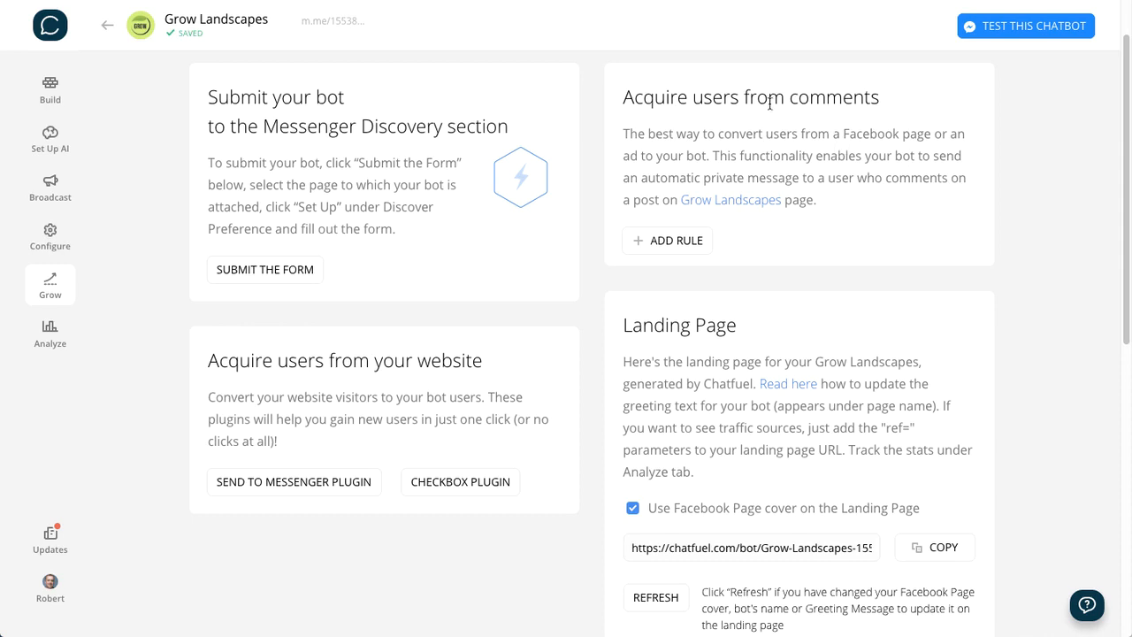
drag(624, 134, 864, 157)
click(995, 292)
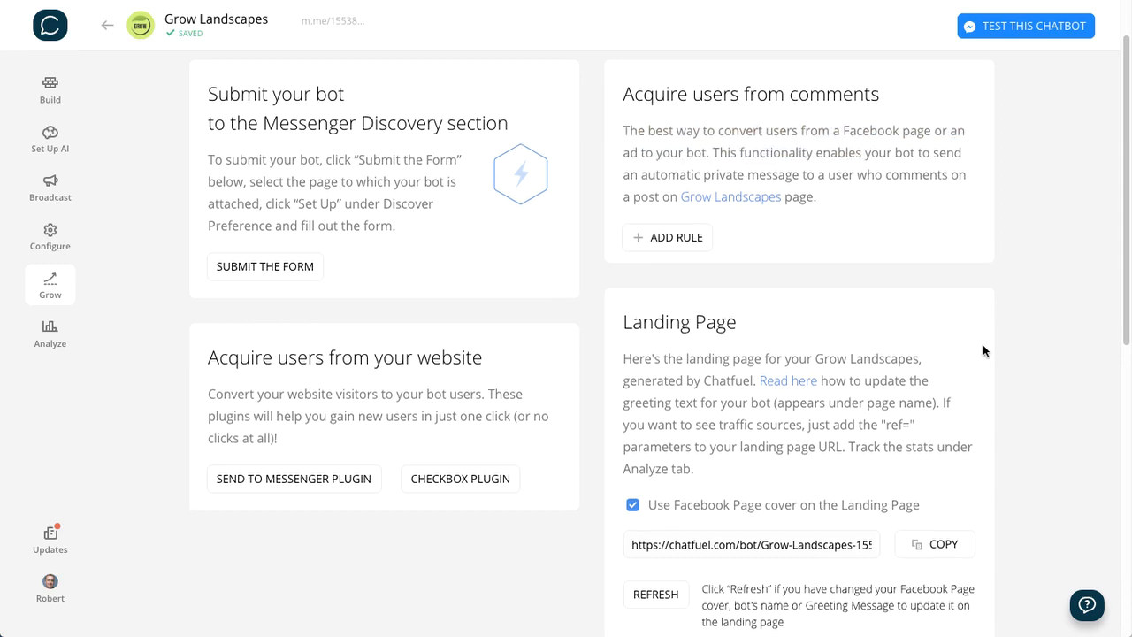
scroll(983, 347, down, 3)
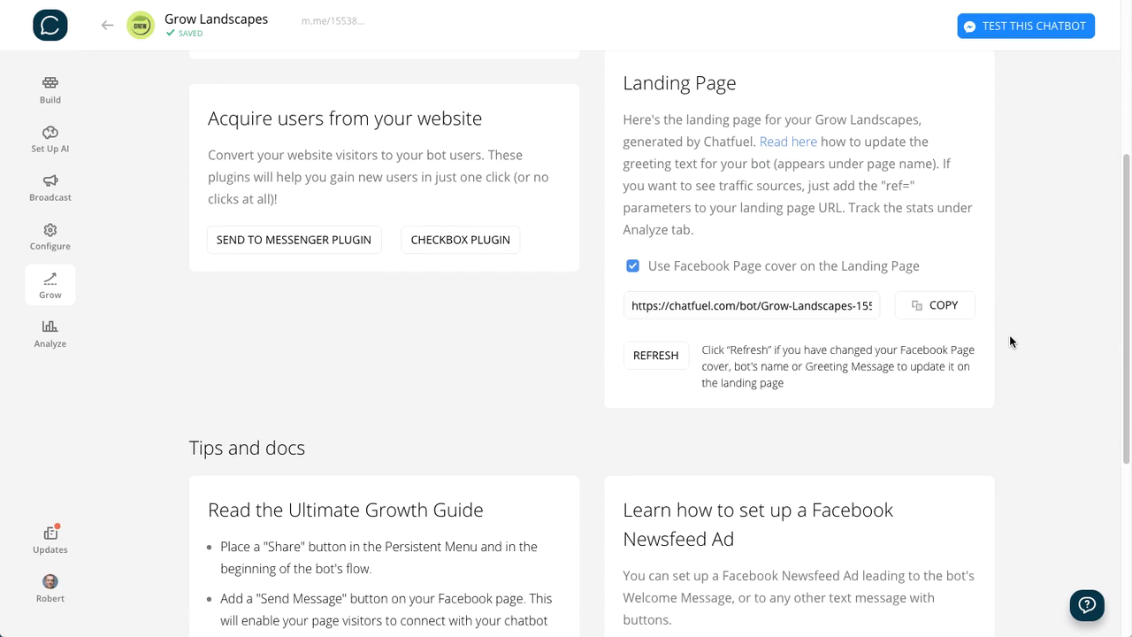
scroll(1011, 339, up, 1)
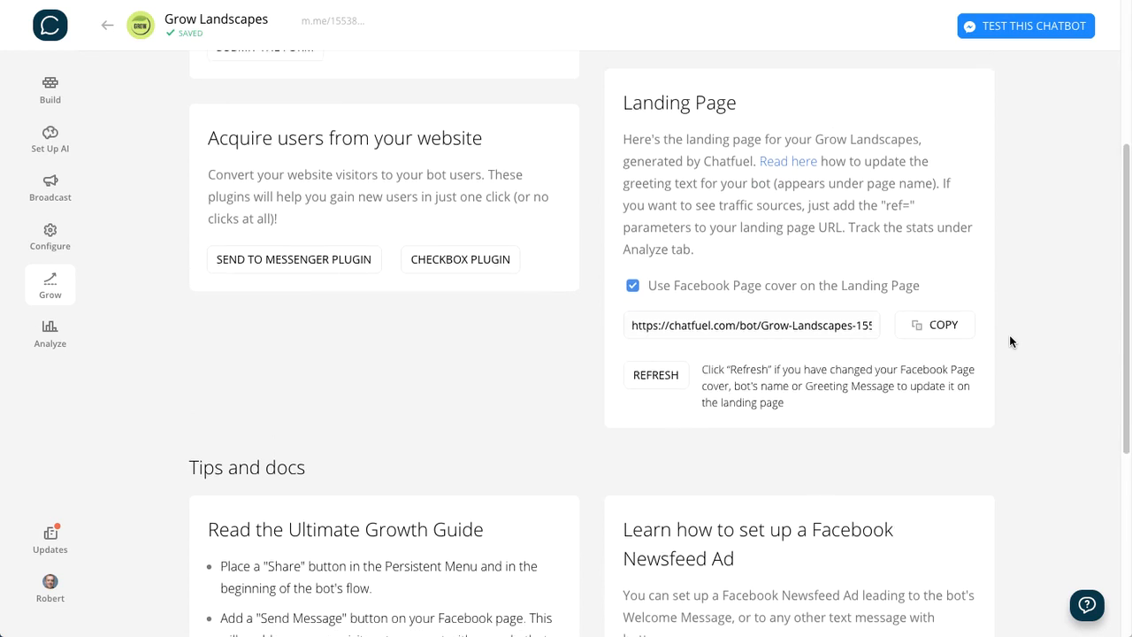
- Copy the Chatfuel landing page link, open it in a new browser tab, and follow the page's Chat with Bot link
click(935, 329)
key(super+t)
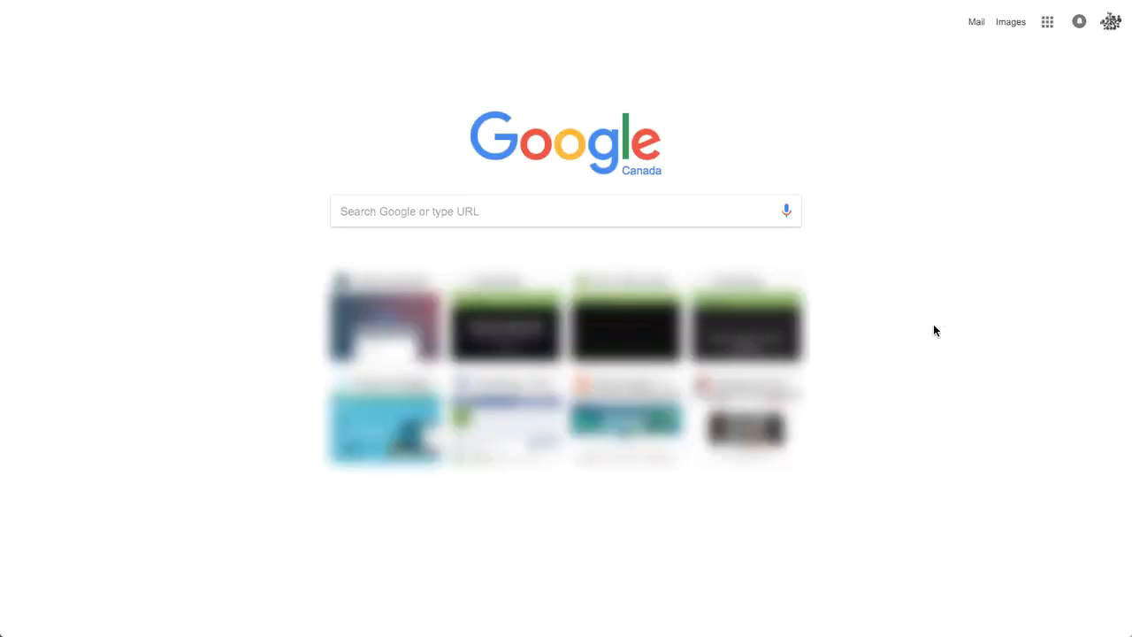
key(super+v)
key(Return)
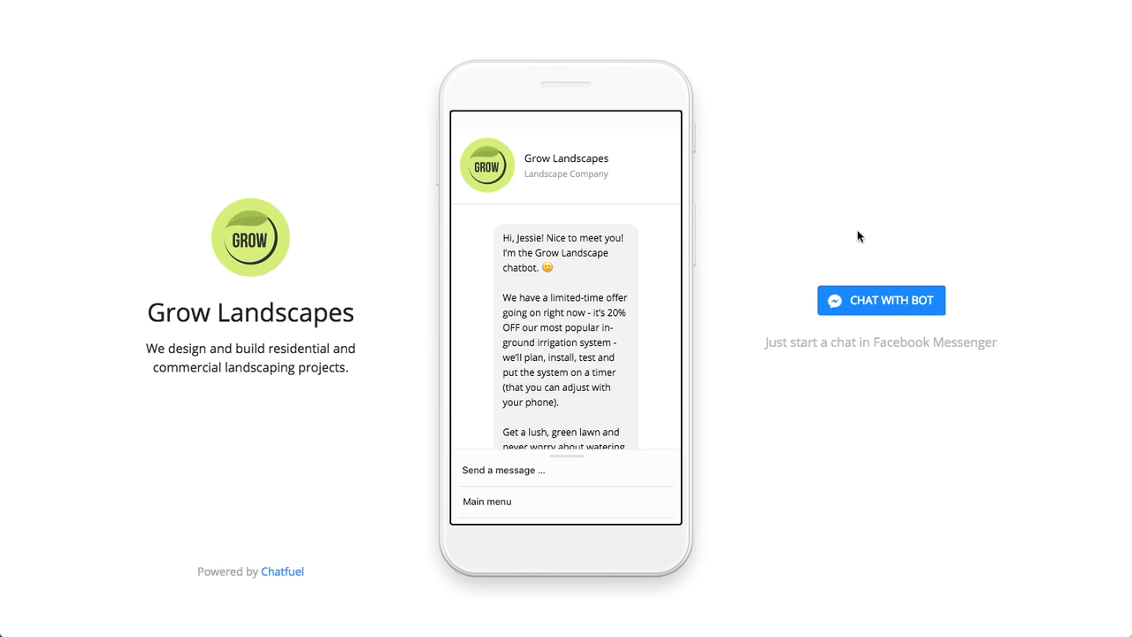
click(876, 300)
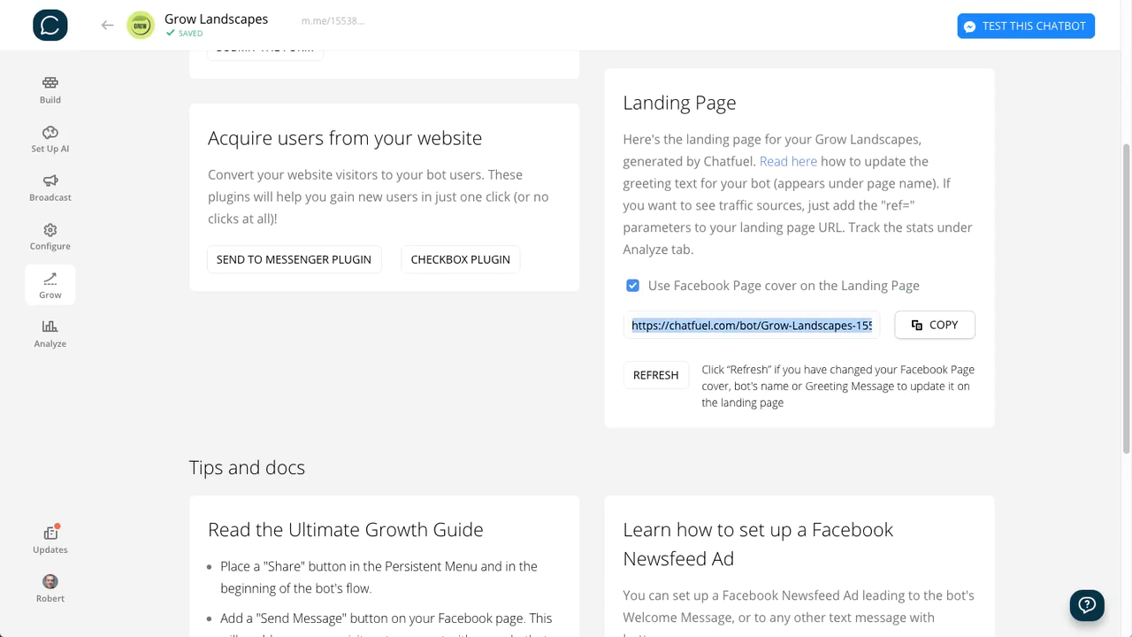
- Examine Chatfuel's Tips and docs section covering the Ultimate Growth Guide, Facebook Newsfeed Ads and Messenger Codes
click(1041, 320)
scroll(1044, 319, down, 5)
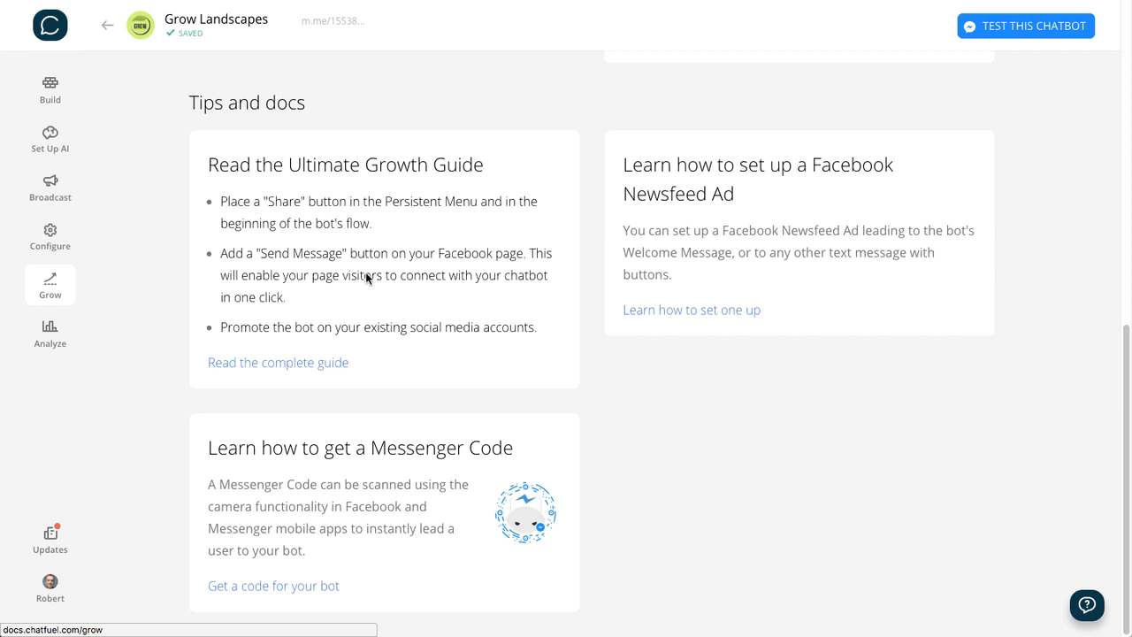
drag(454, 93, 502, 209)
click(500, 209)
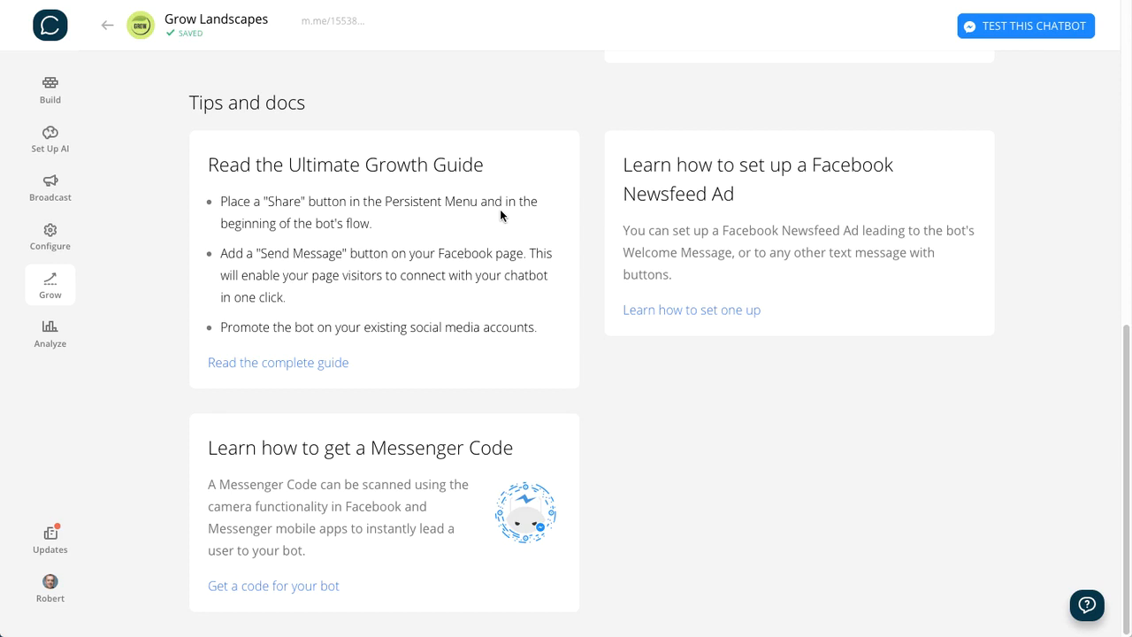
scroll(500, 209, up, 7)
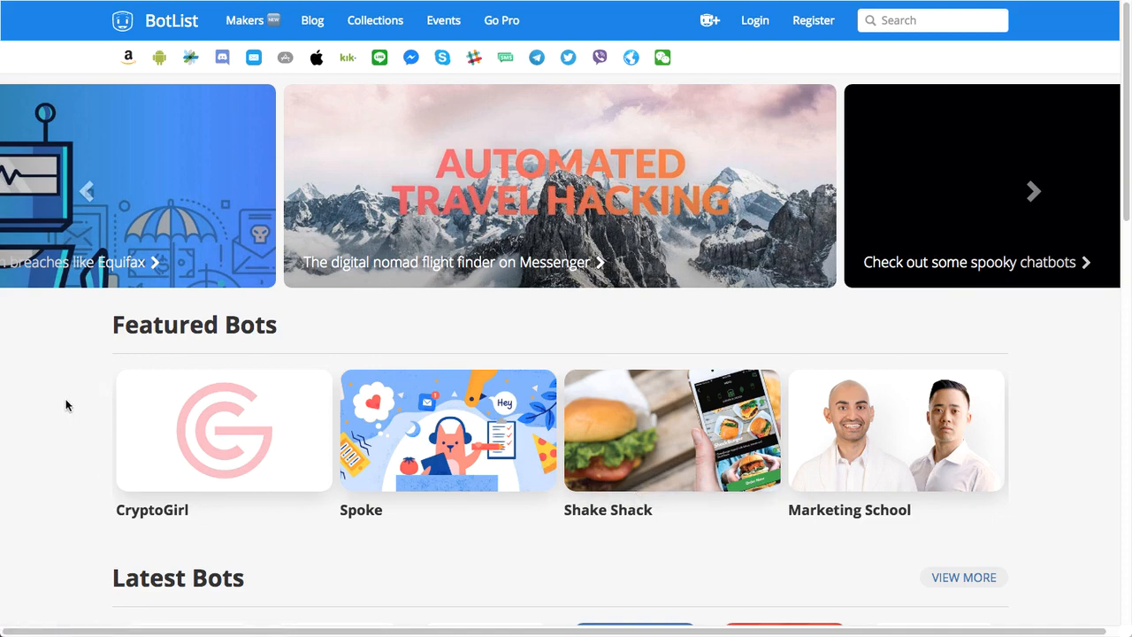
- Browse the BotList home page in the browser and open its bot submission page
scroll(56, 404, down, 8)
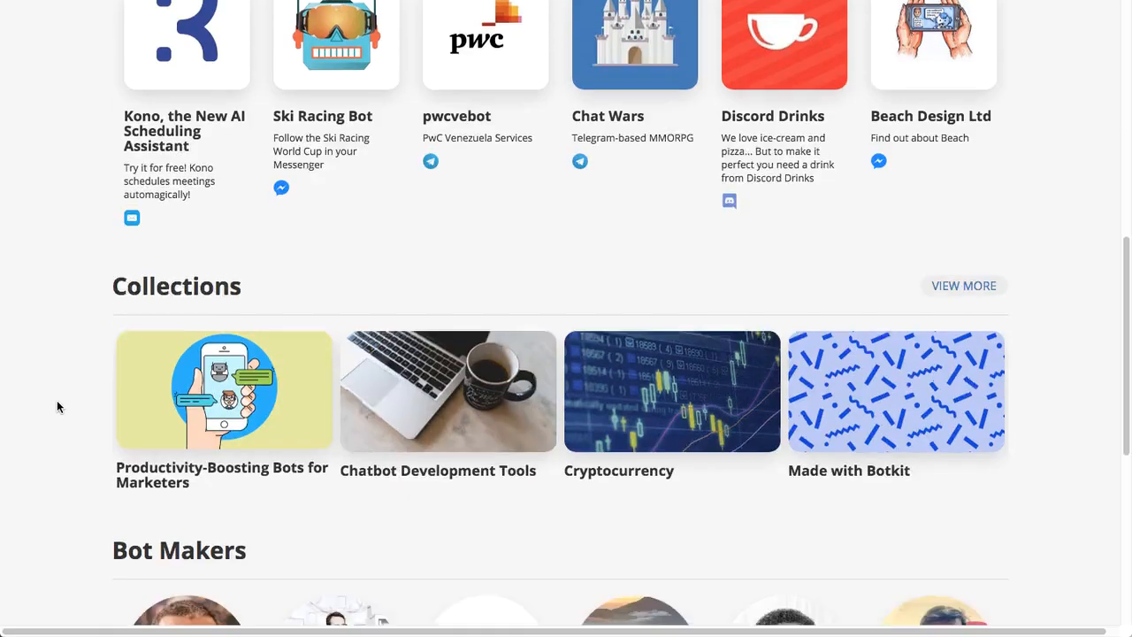
scroll(57, 407, down, 5)
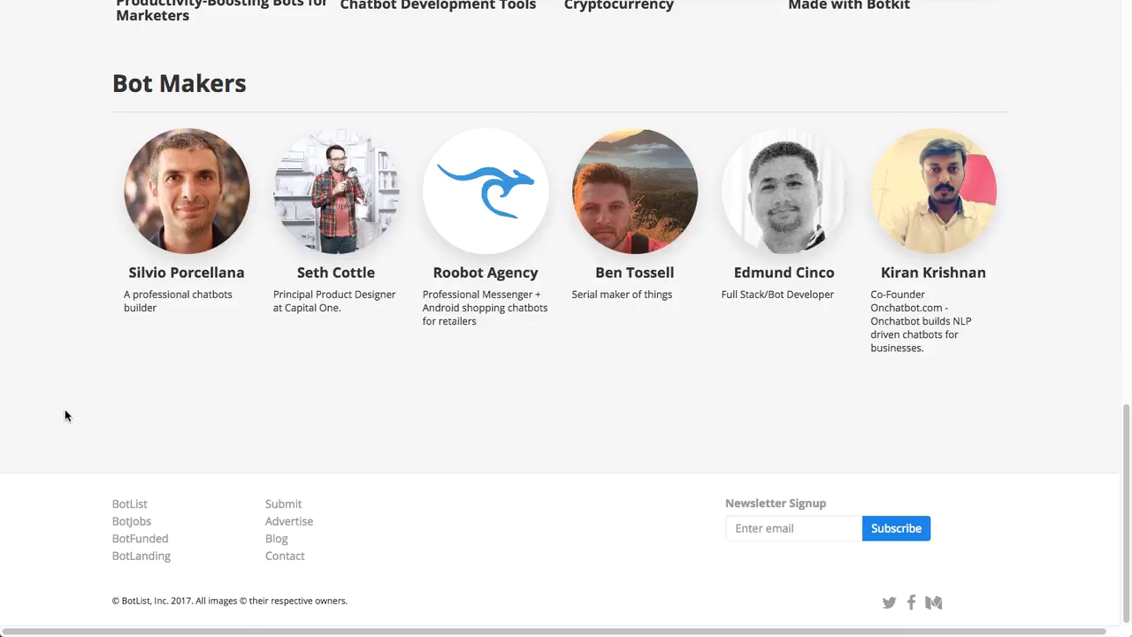
click(283, 506)
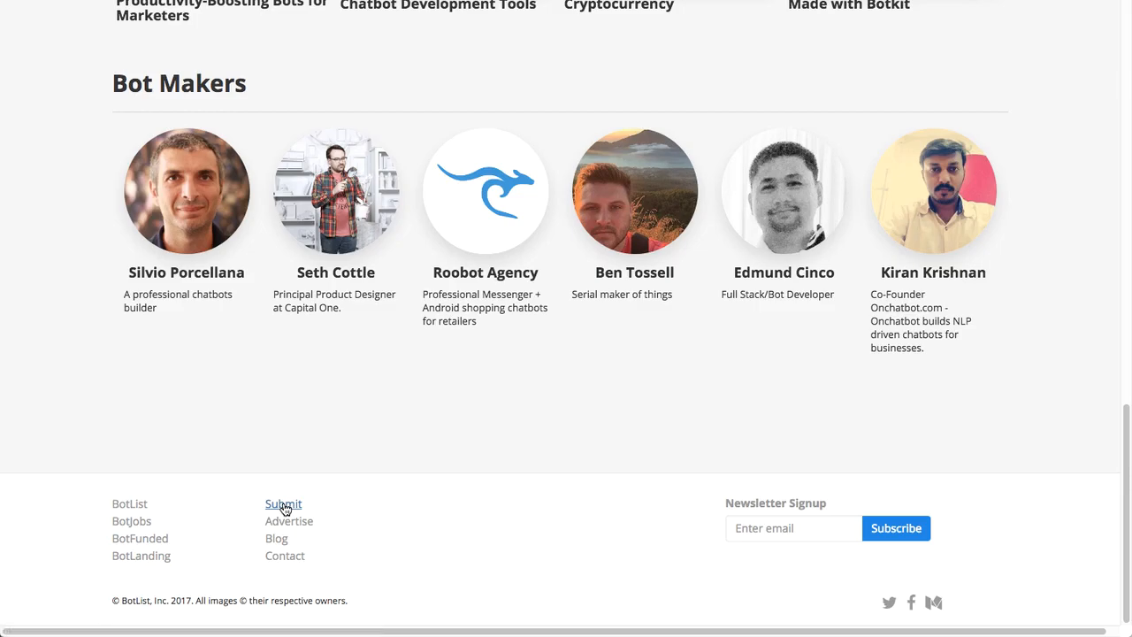